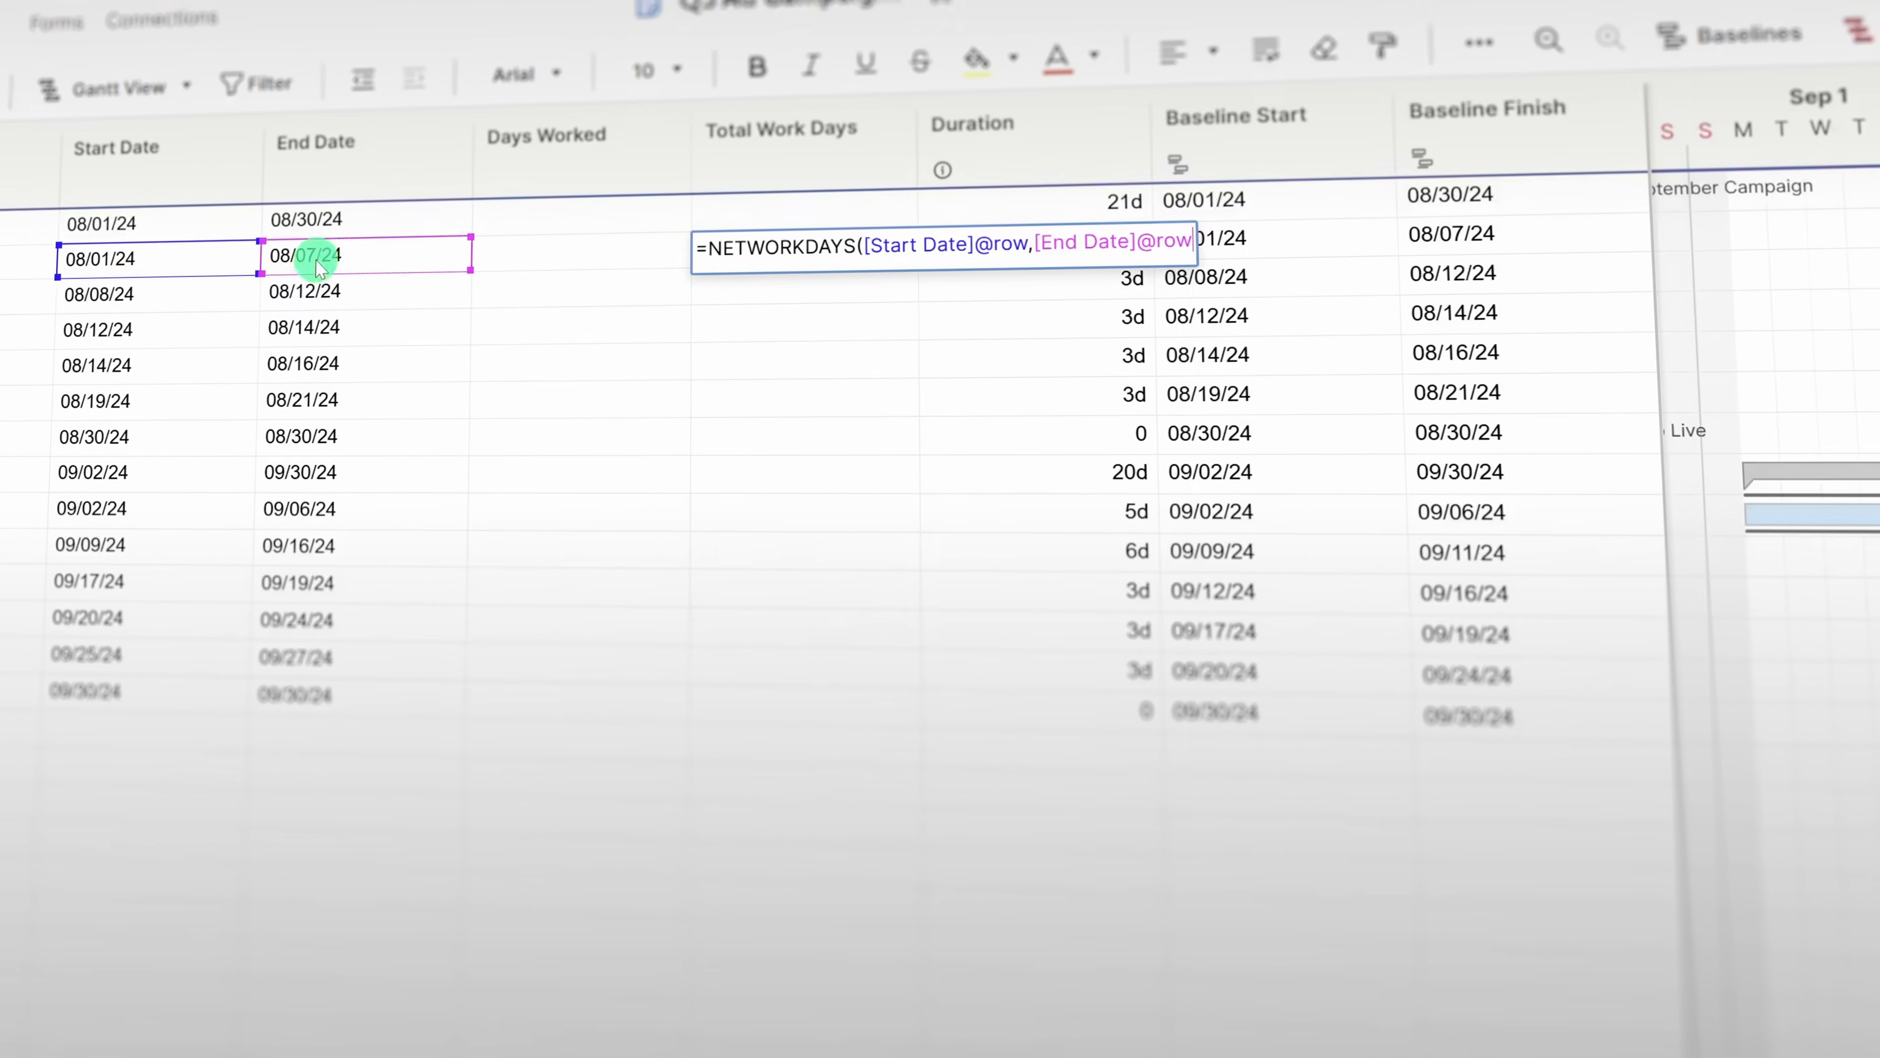
# - Commit the NETWORKDAYS formula and copy it down the Total Work Days cells
pyautogui.press('Return')
pyautogui.hotkey('ctrl', 'c')
pyautogui.moveTo(837, 267); pyautogui.dragTo(845, 411)
pyautogui.hotkey('ctrl', 'v')
pyautogui.click(824, 504)
pyautogui.moveTo(899, 569); pyautogui.dragTo(907, 760)
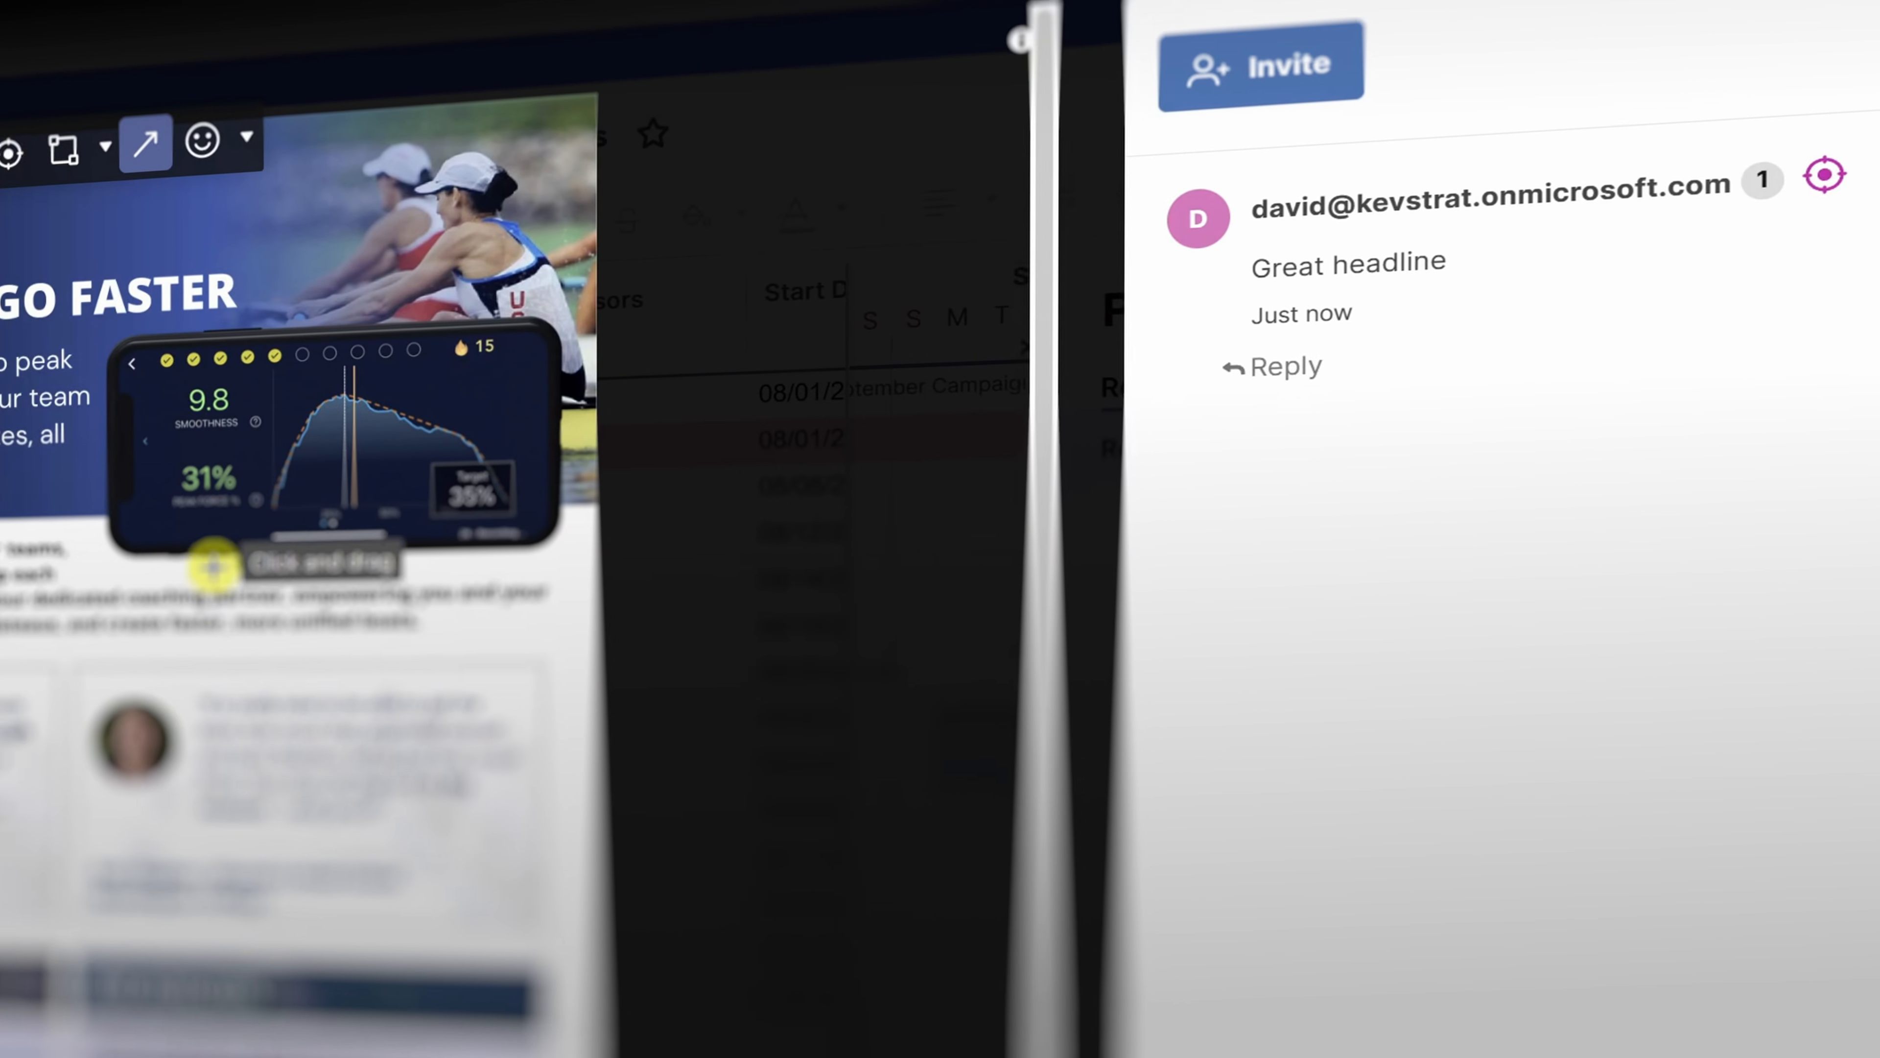
pyautogui.moveTo(214, 567); pyautogui.dragTo(276, 400)
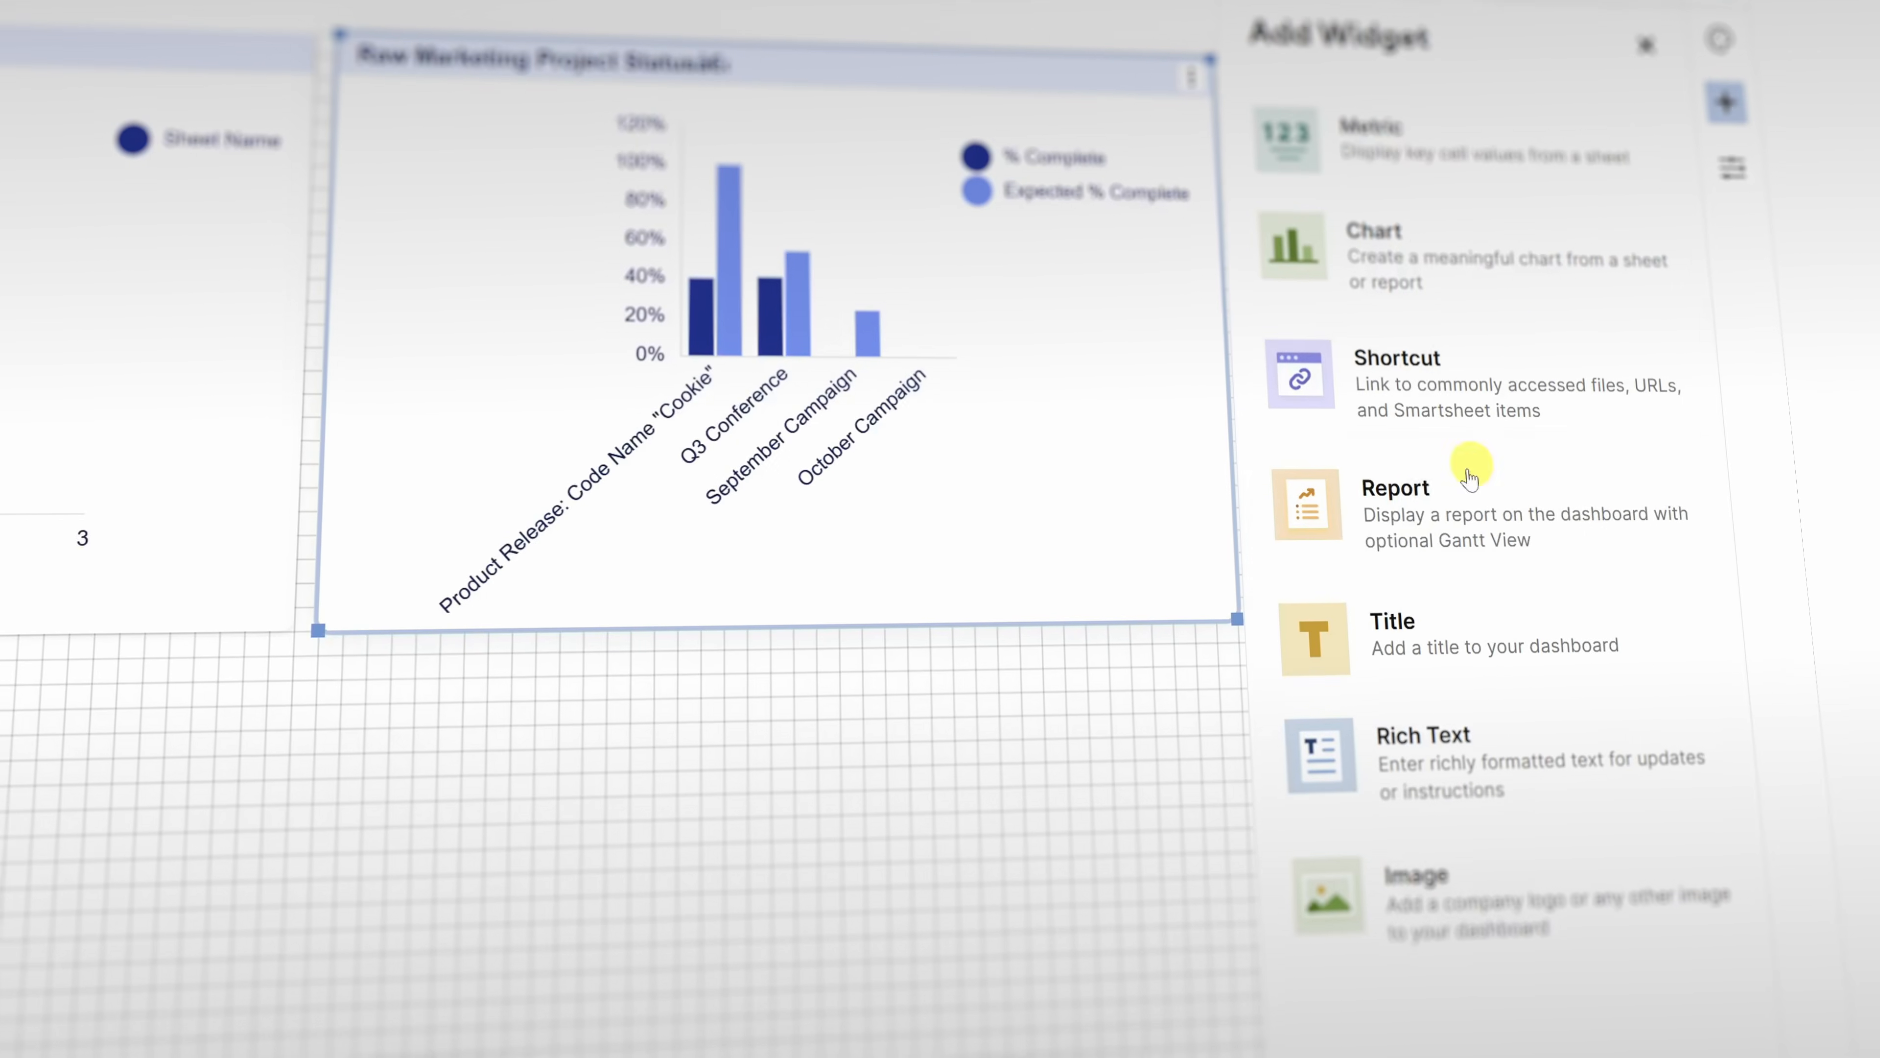
# - Add a report widget to the dashboard and expand Marketing to list its reports
pyautogui.click(1428, 497)
pyautogui.click(1427, 260)
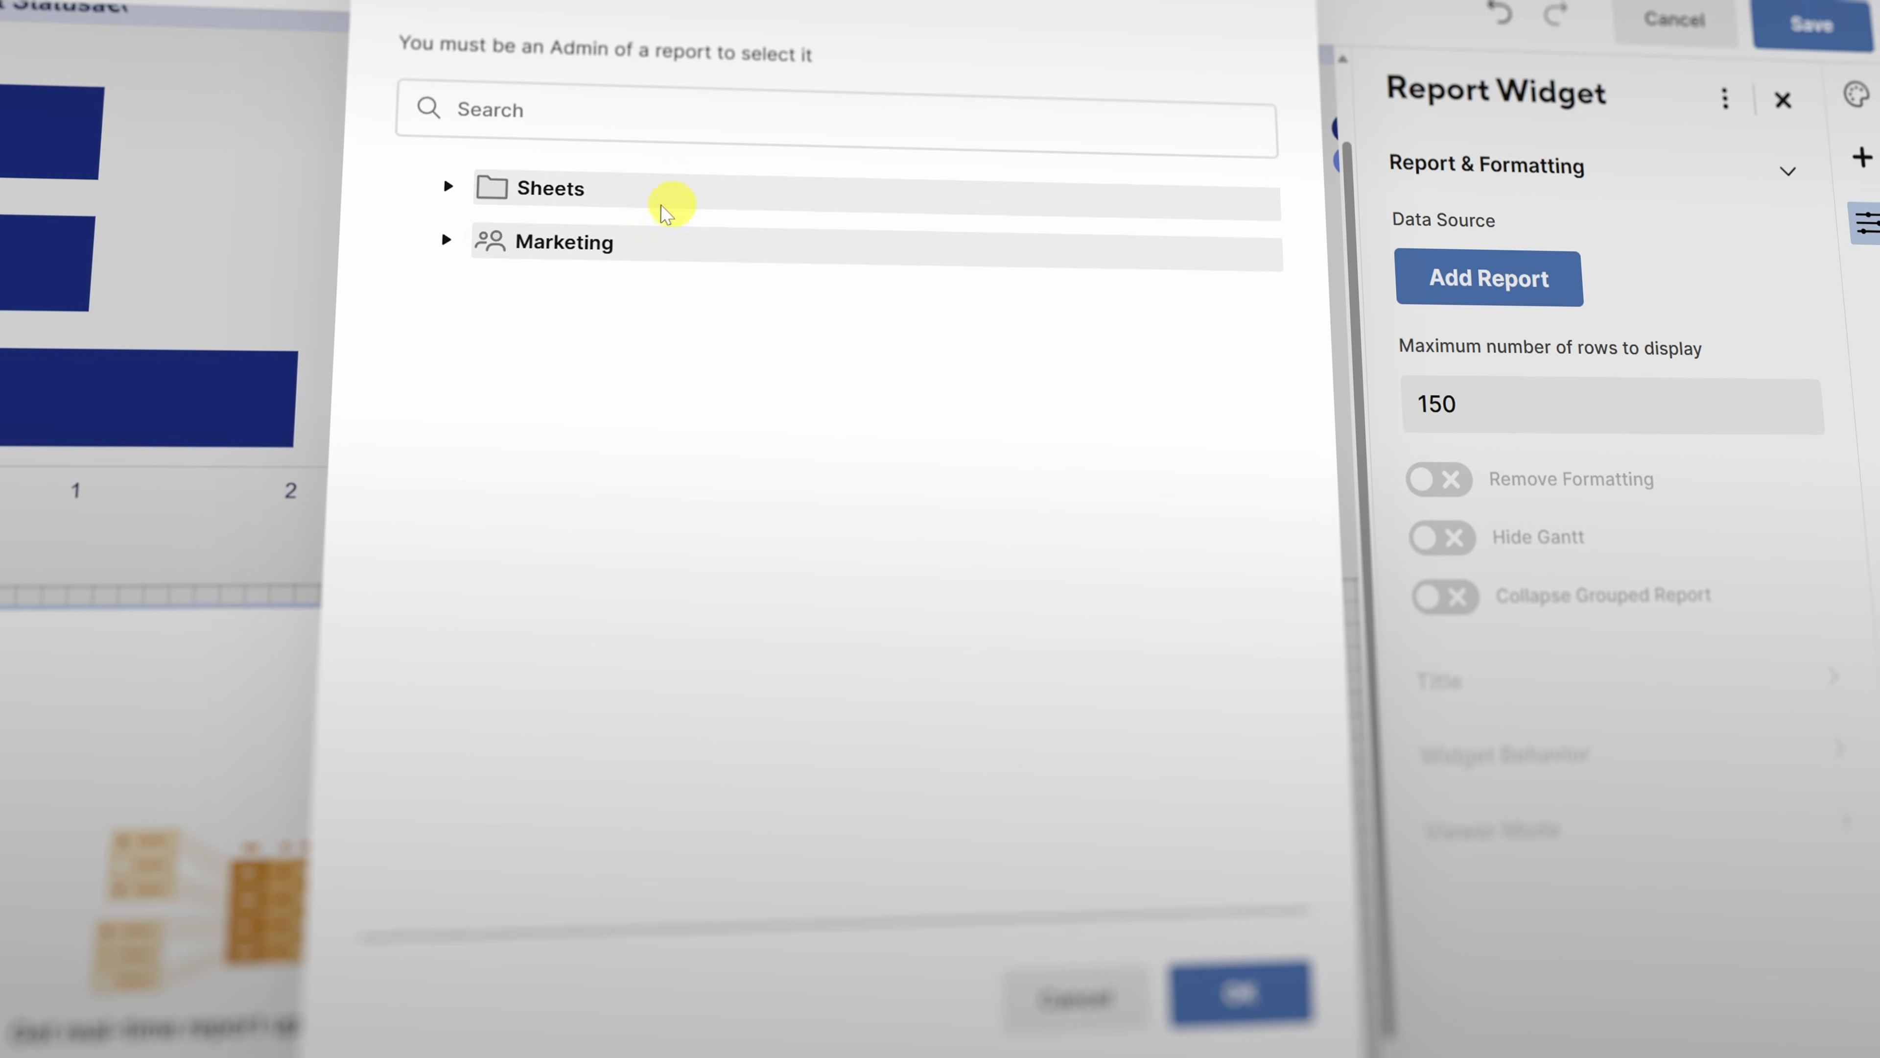
pyautogui.click(406, 227)
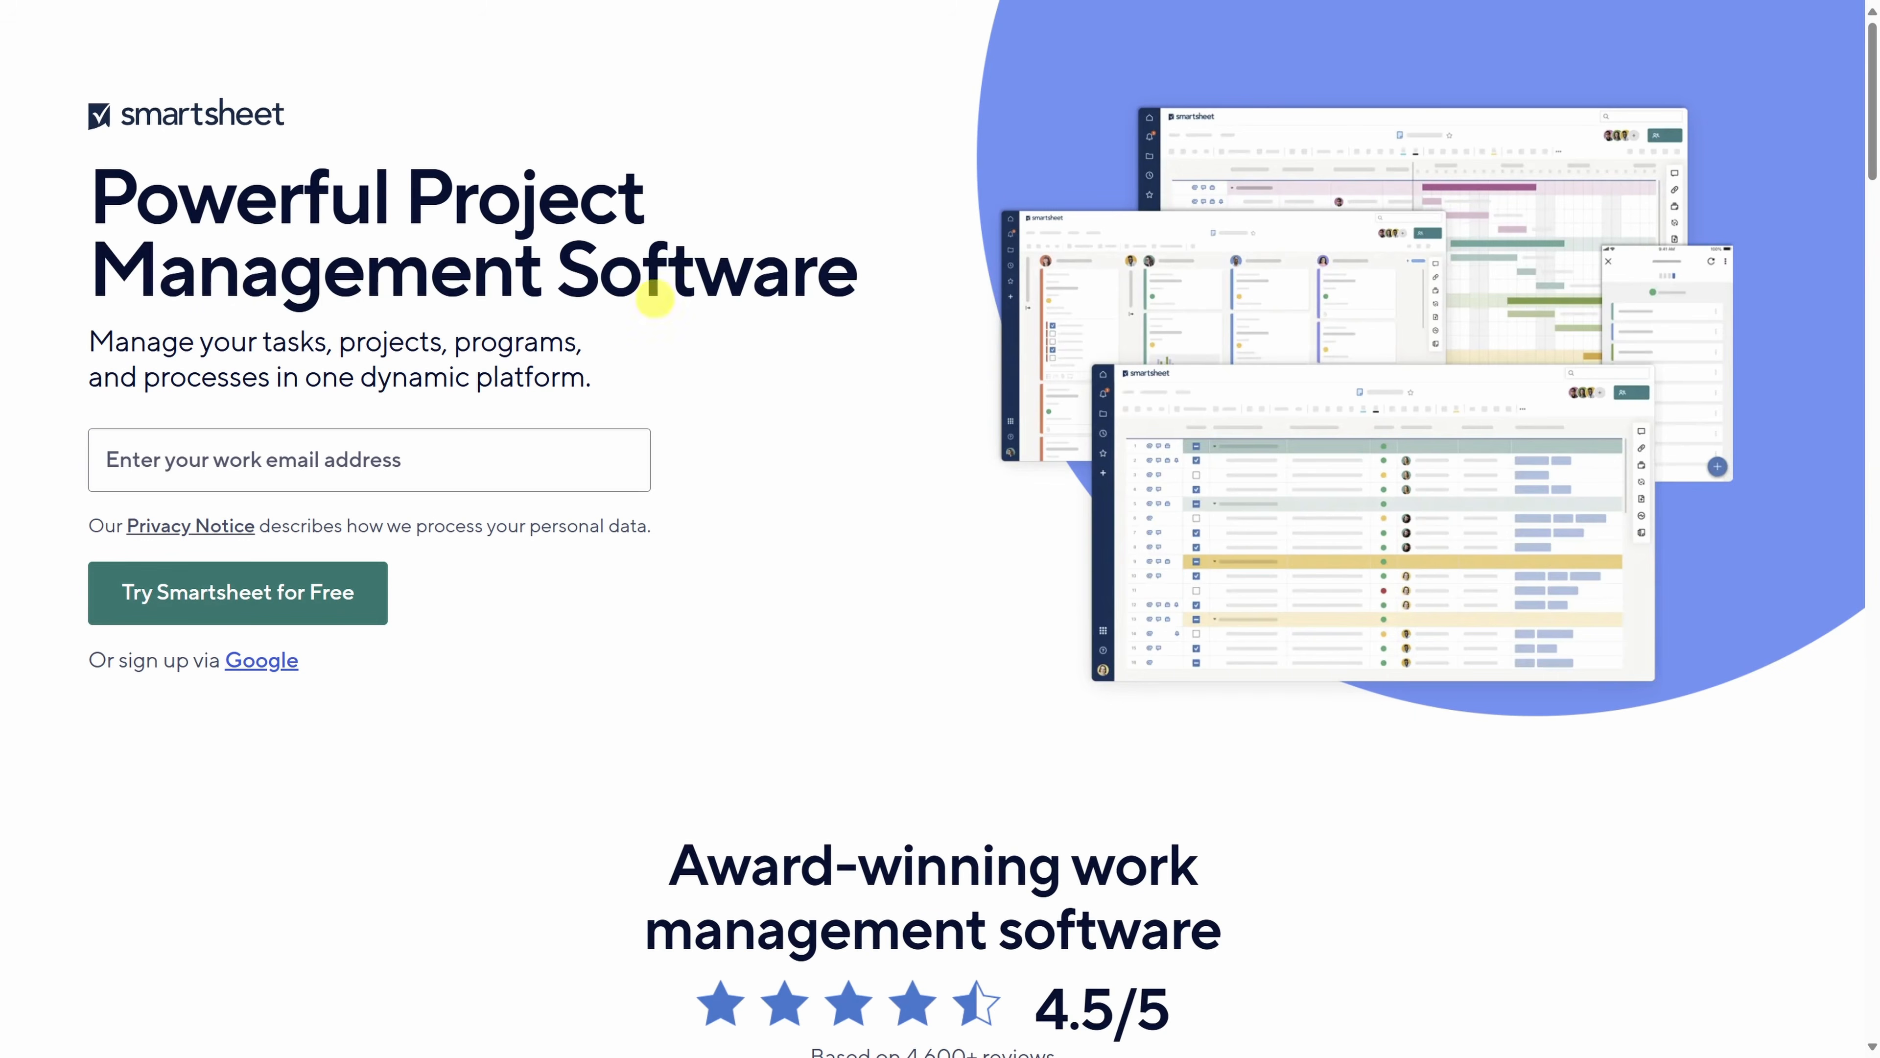
# - Enter the work e-mail, start the free trial, and confirm the address from the e-mail
pyautogui.click(317, 469)
pyautogui.hotkey('ctrl', 'v')
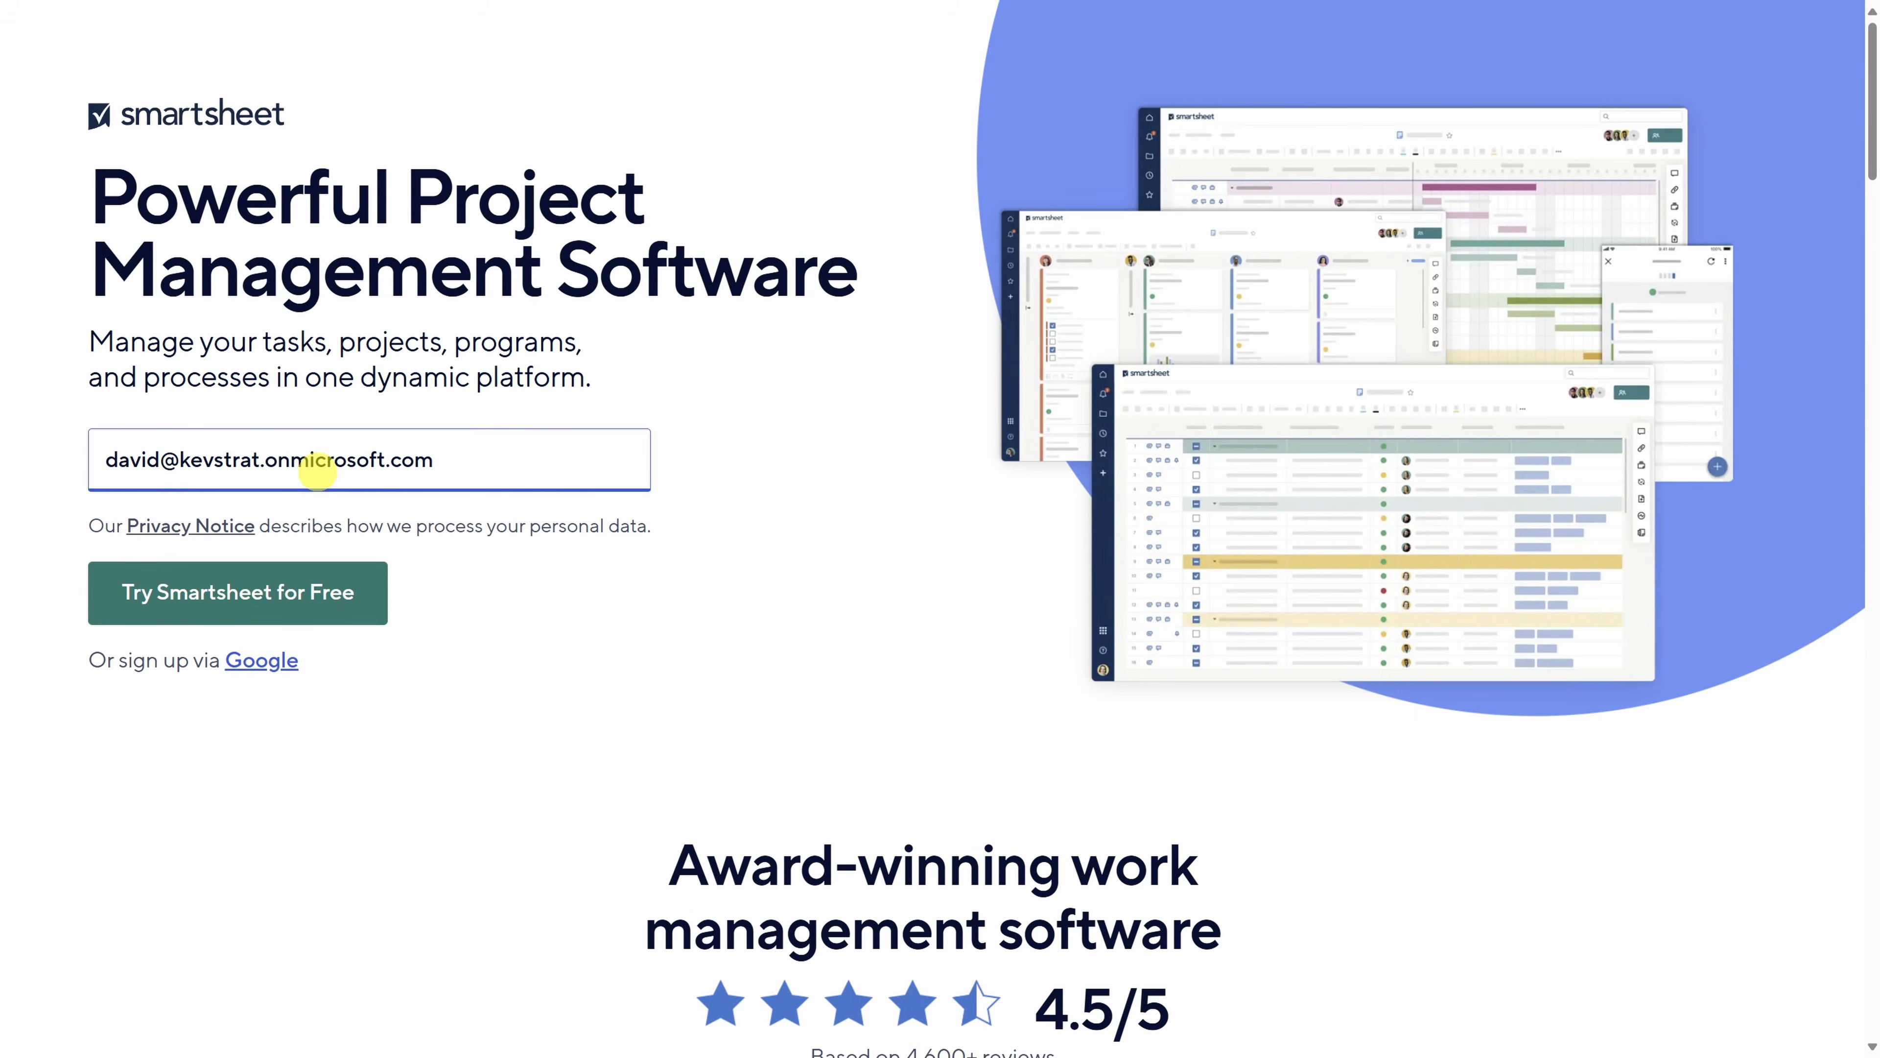
pyautogui.click(265, 615)
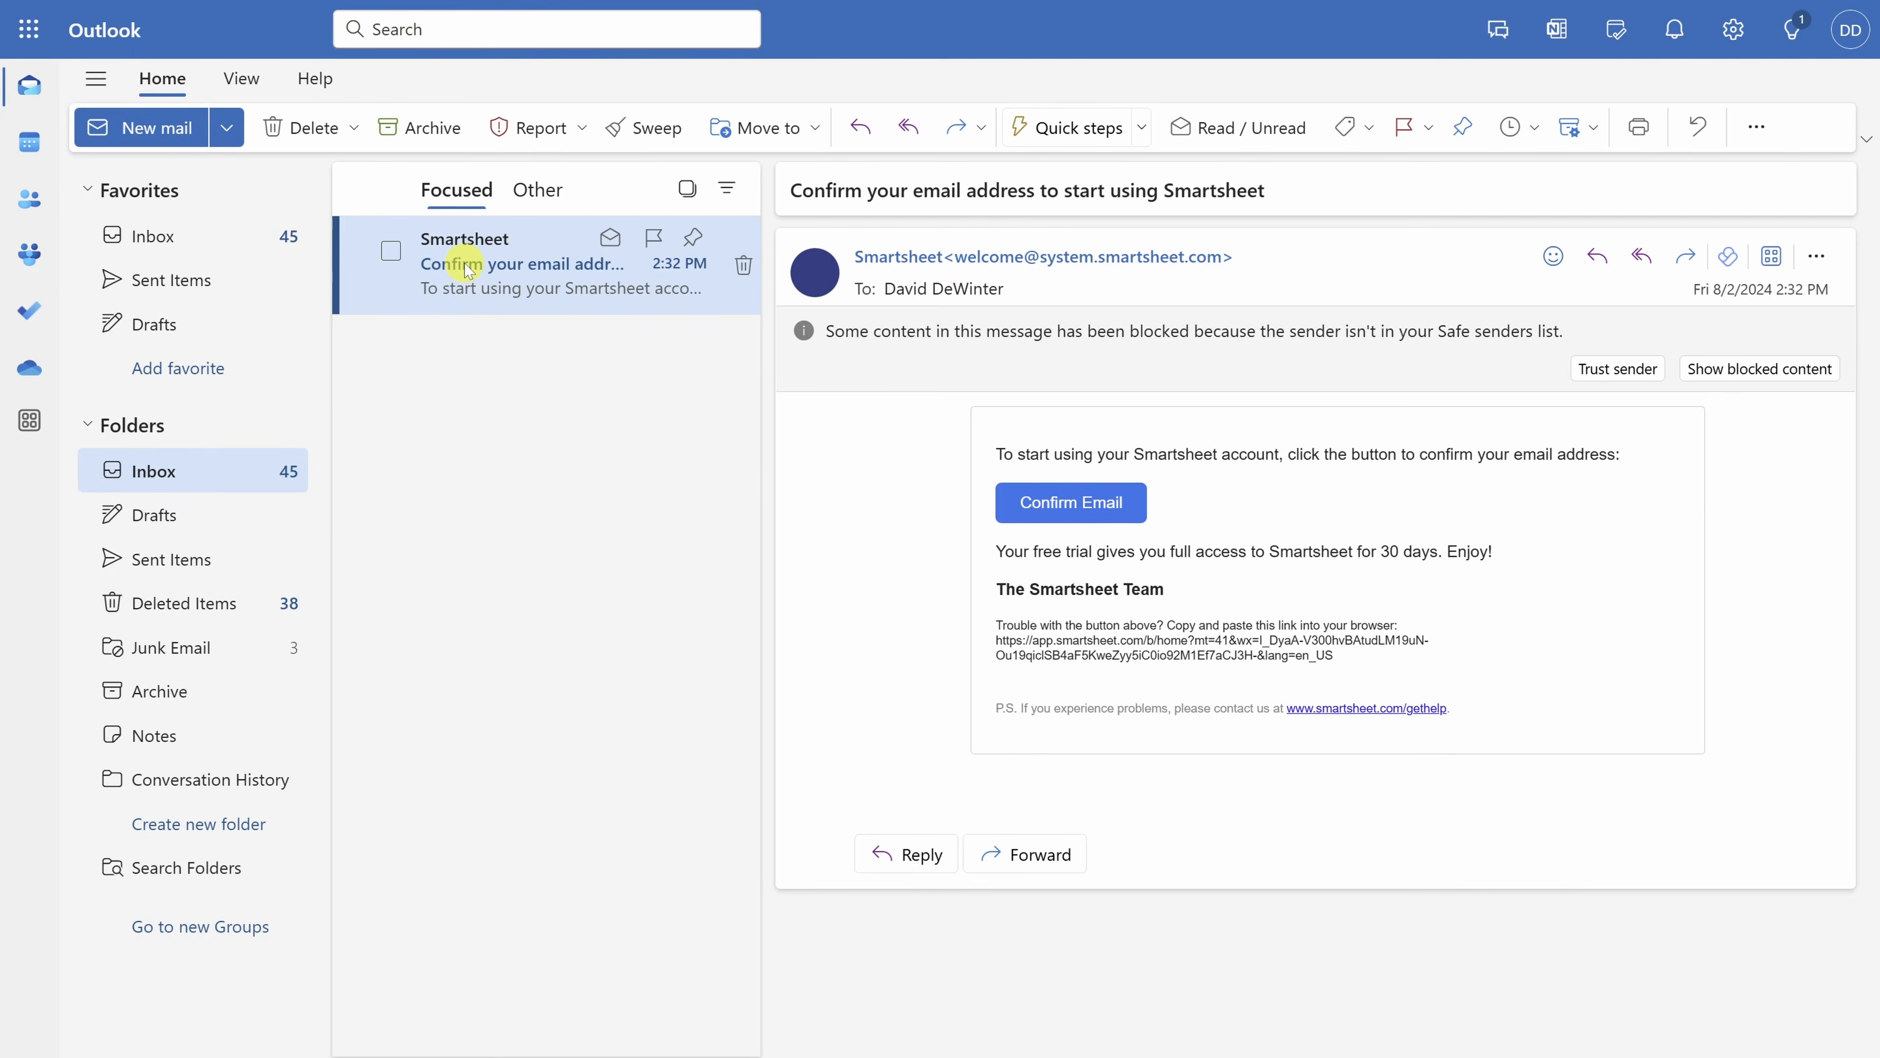
pyautogui.click(1060, 508)
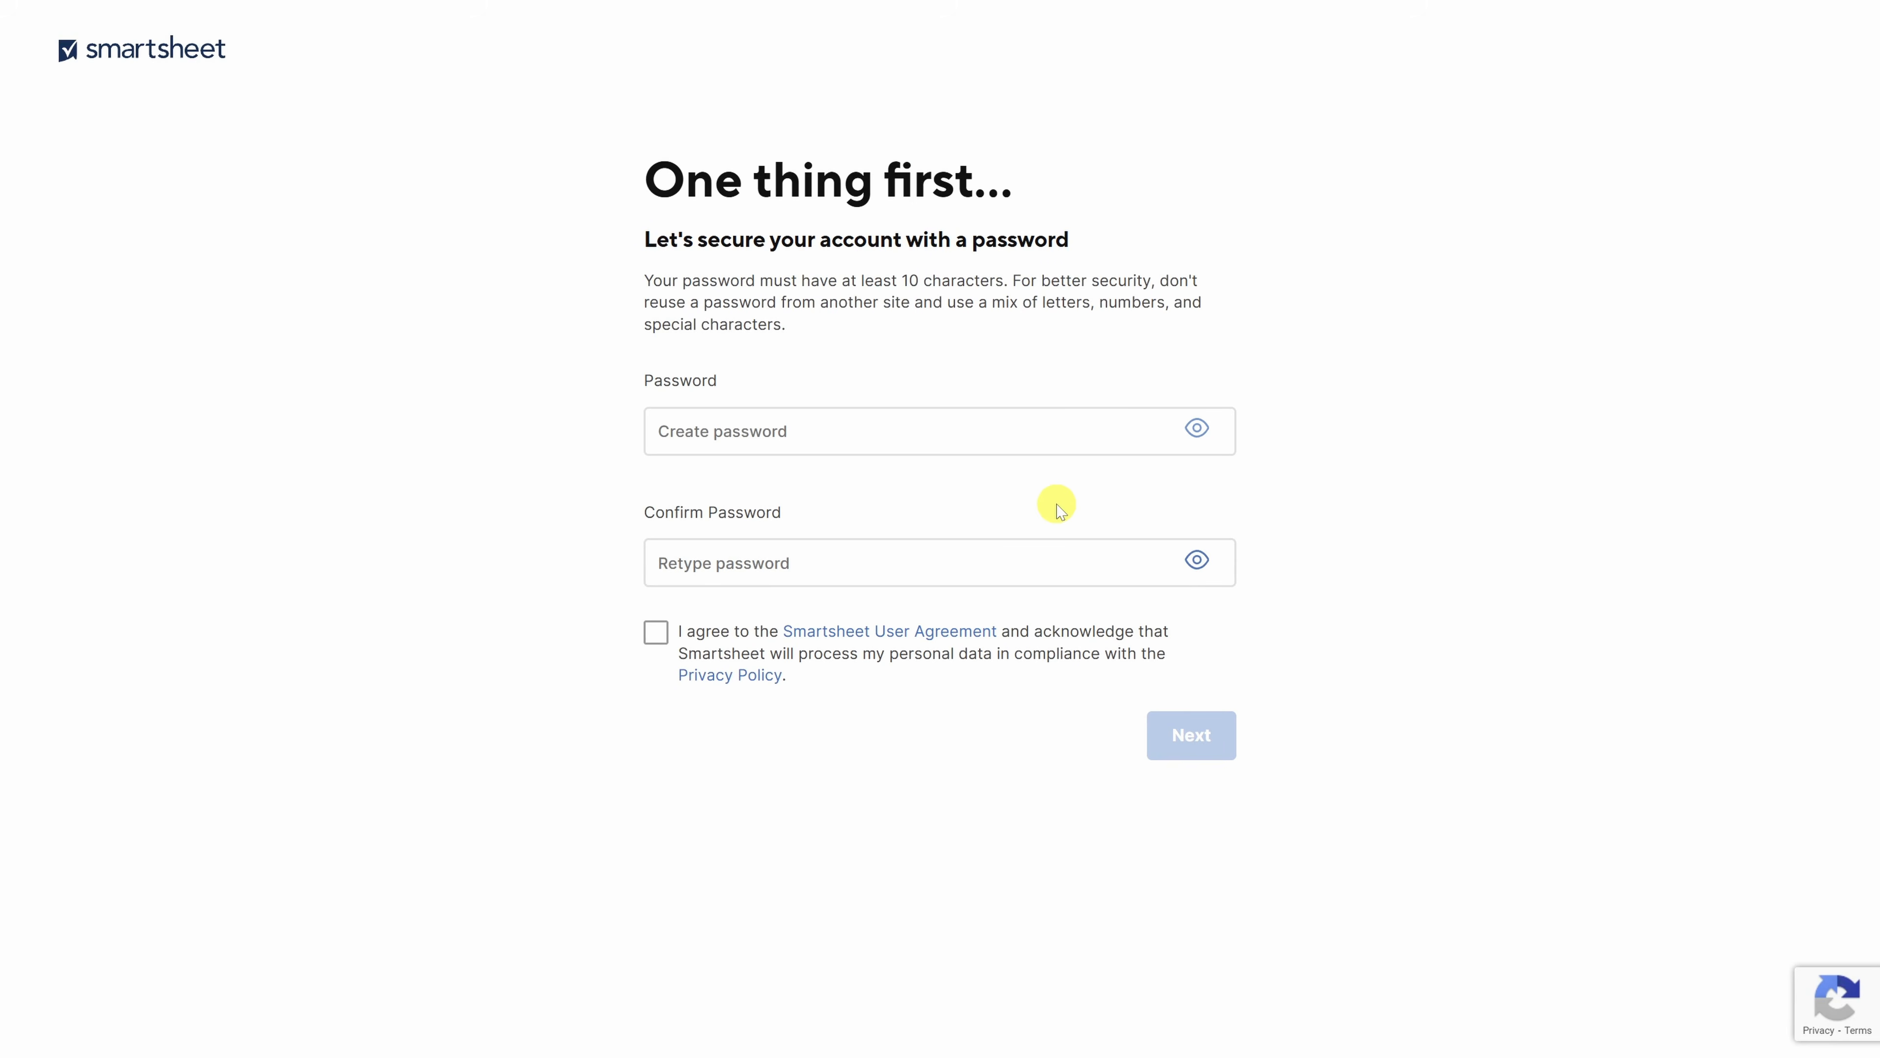
# - Set and confirm the account password, accept the user agreement, and continue
pyautogui.click(1028, 432)
pyautogui.hotkey('ctrl', 'v')
pyautogui.click(961, 585)
pyautogui.hotkey('ctrl', 'v')
pyautogui.click(656, 679)
pyautogui.click(1189, 782)
# - Fill in the user's first and last name
pyautogui.click(299, 339)
pyautogui.press('Tab')
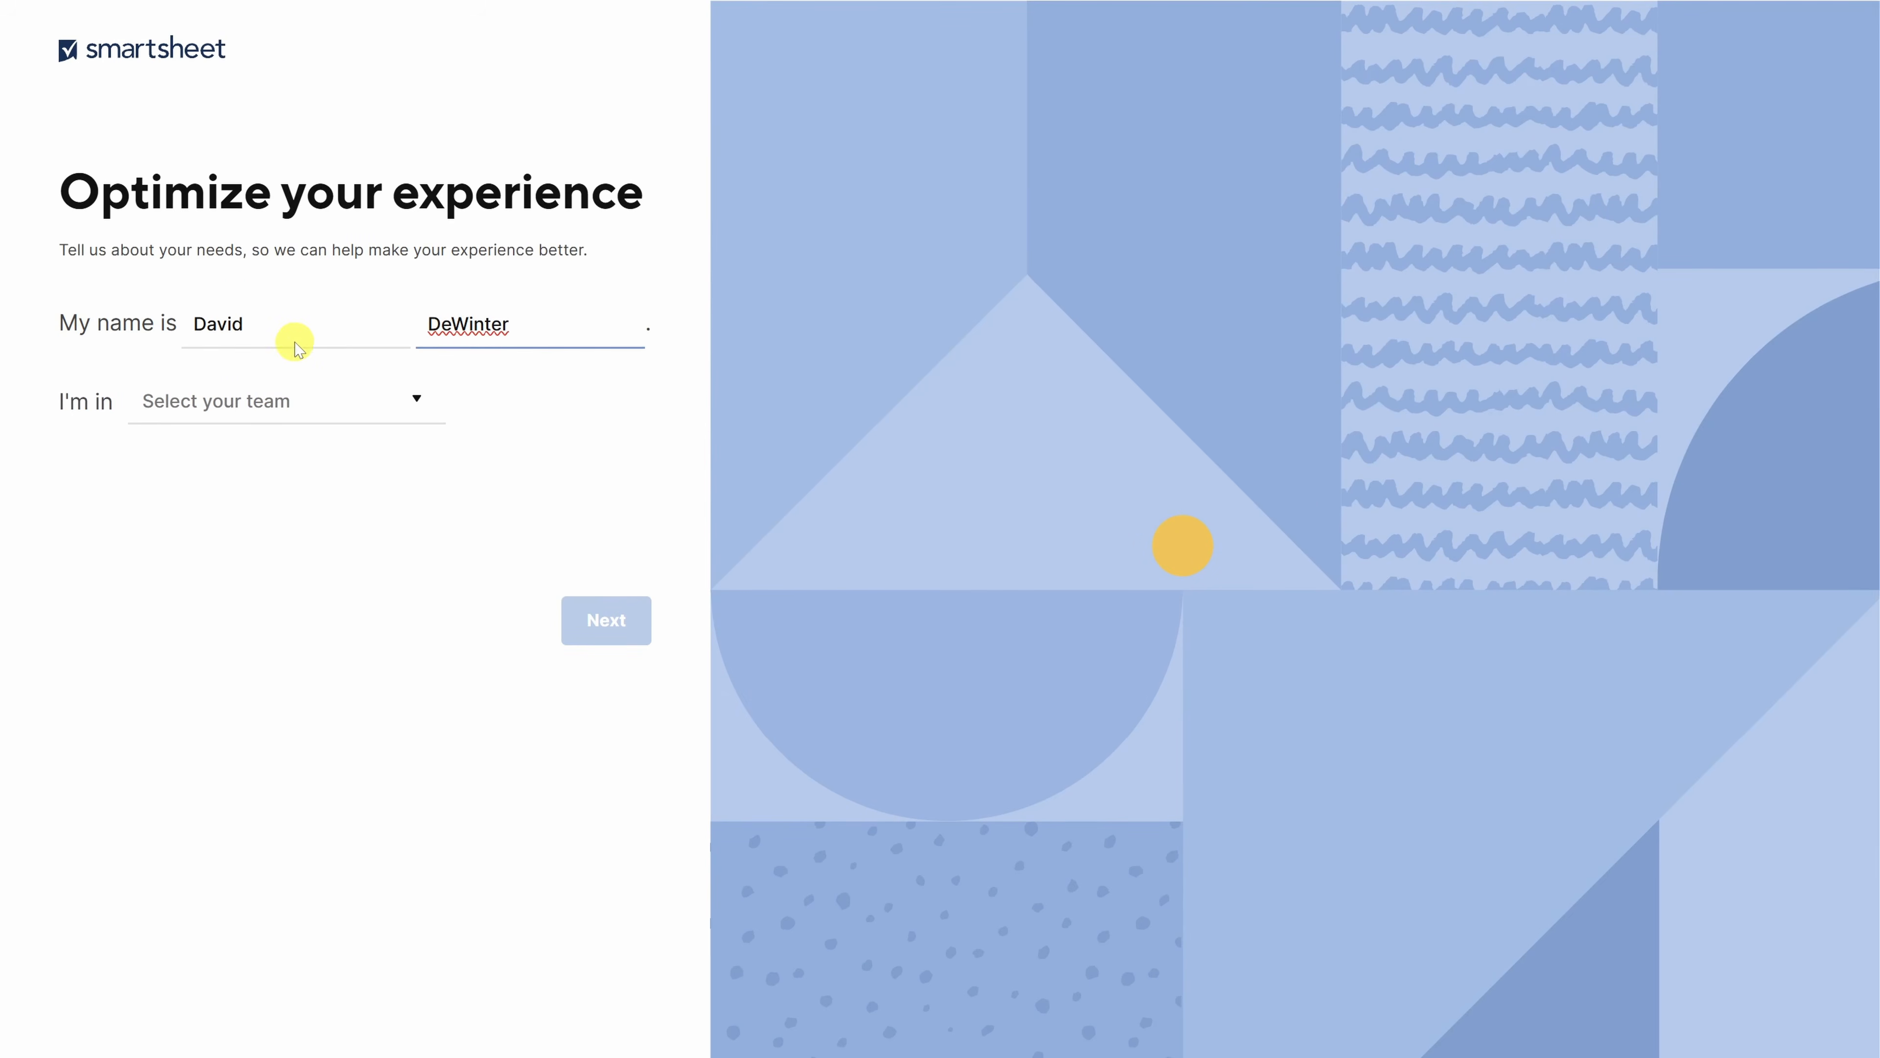
# - Choose Project Management as the team with Agile, Task prioritization and Waterfall work types
pyautogui.click(313, 413)
pyautogui.scroll(-5, 294, 586)
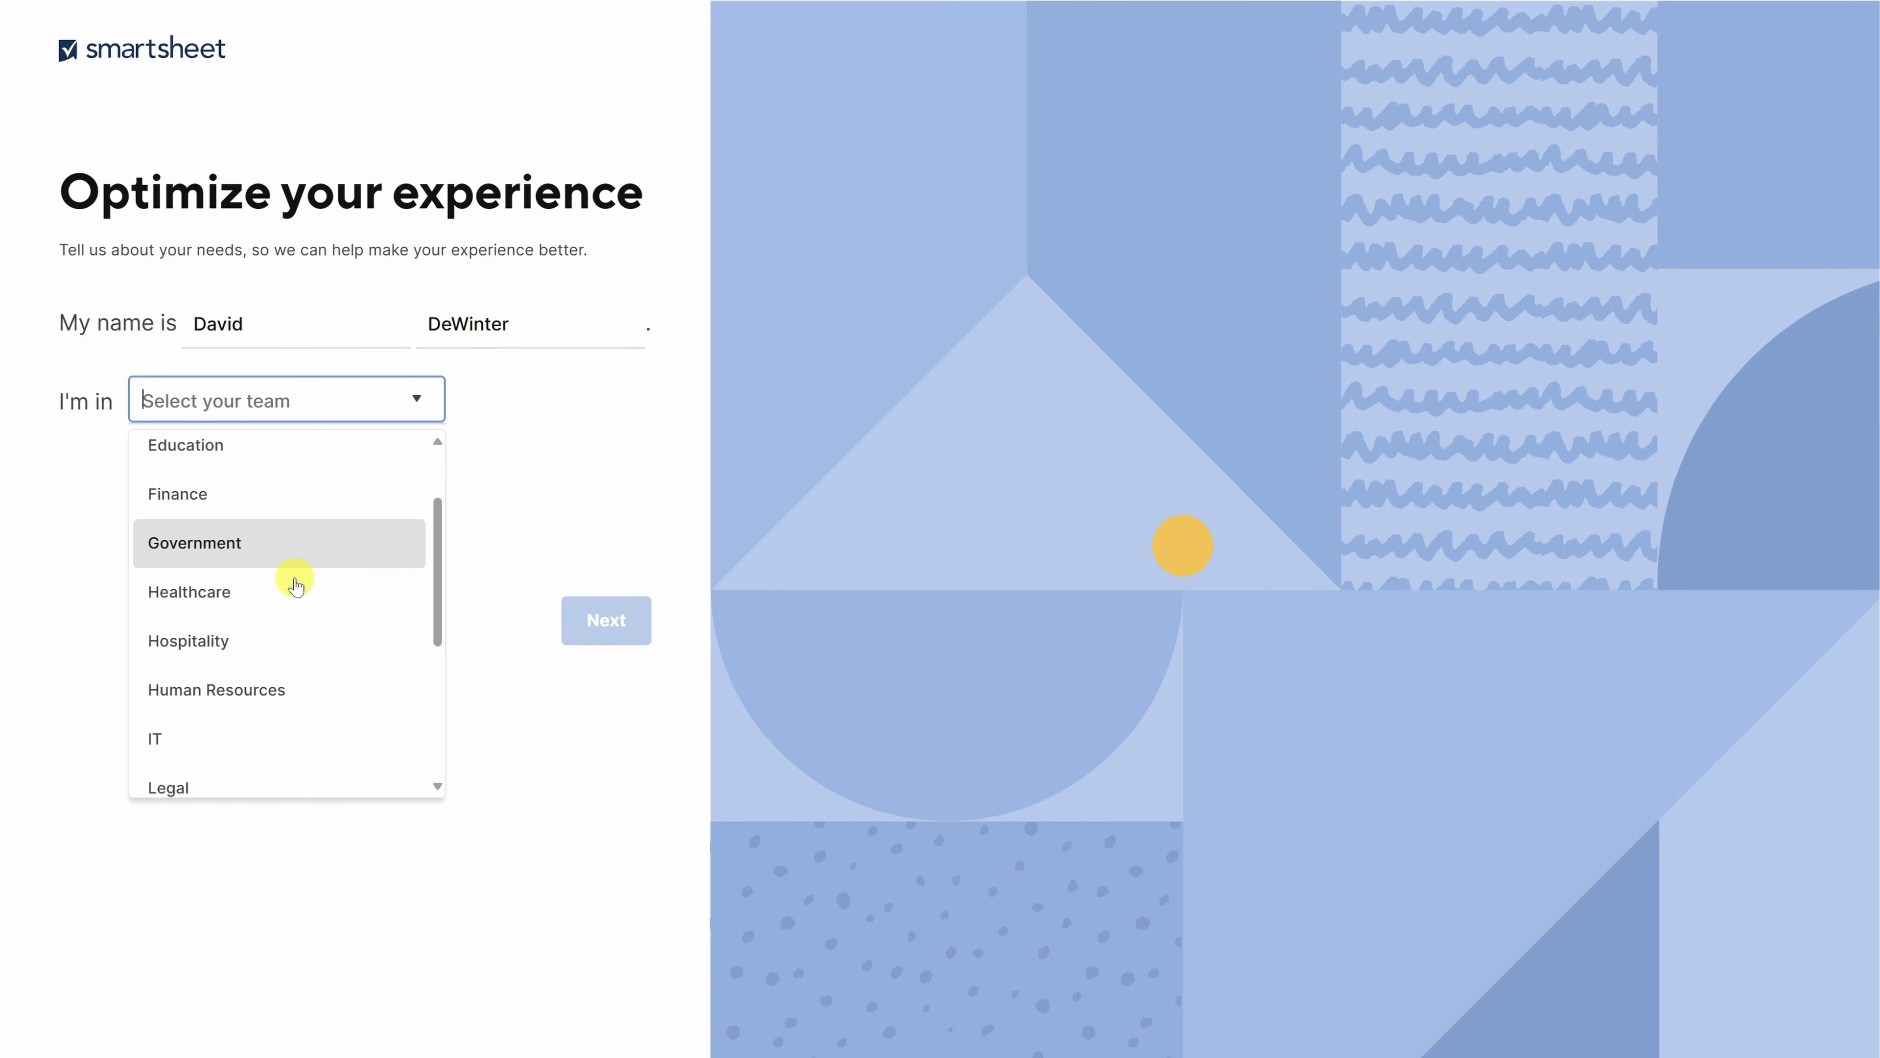
pyautogui.scroll(-1, 294, 585)
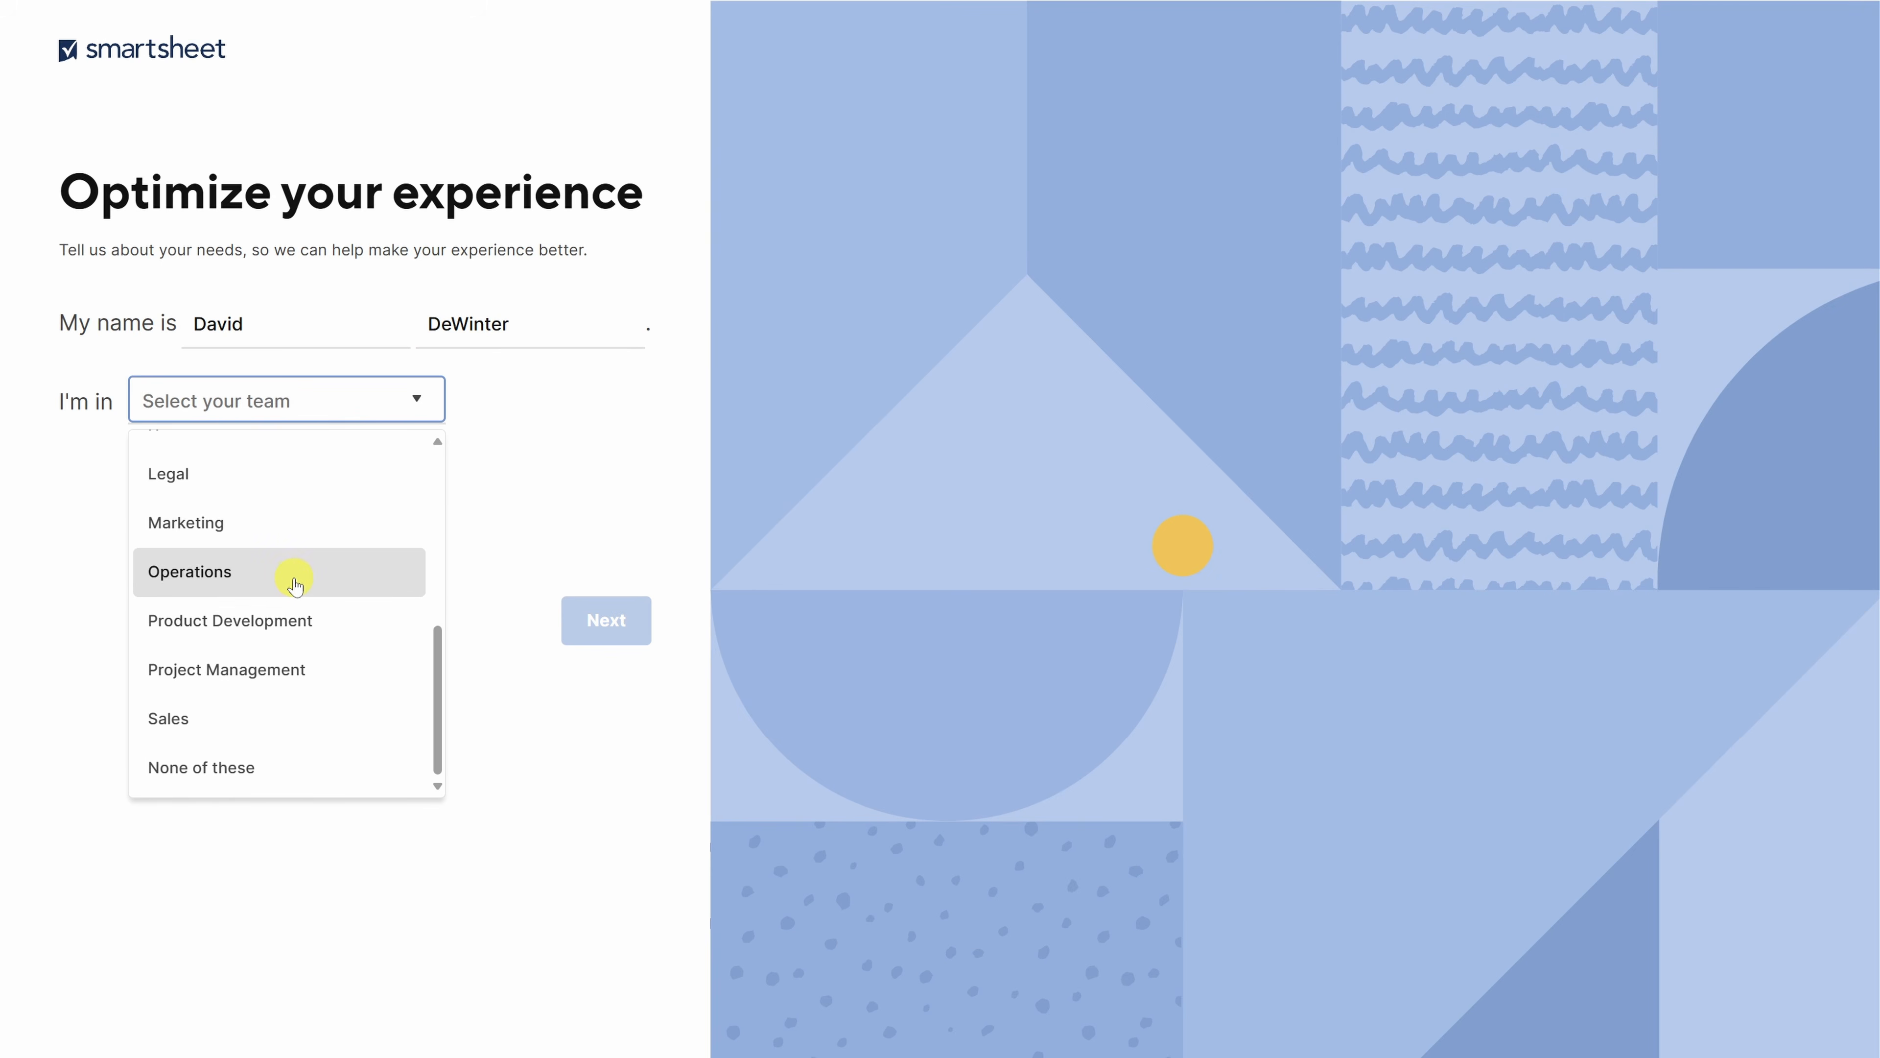
pyautogui.click(271, 670)
pyautogui.click(398, 481)
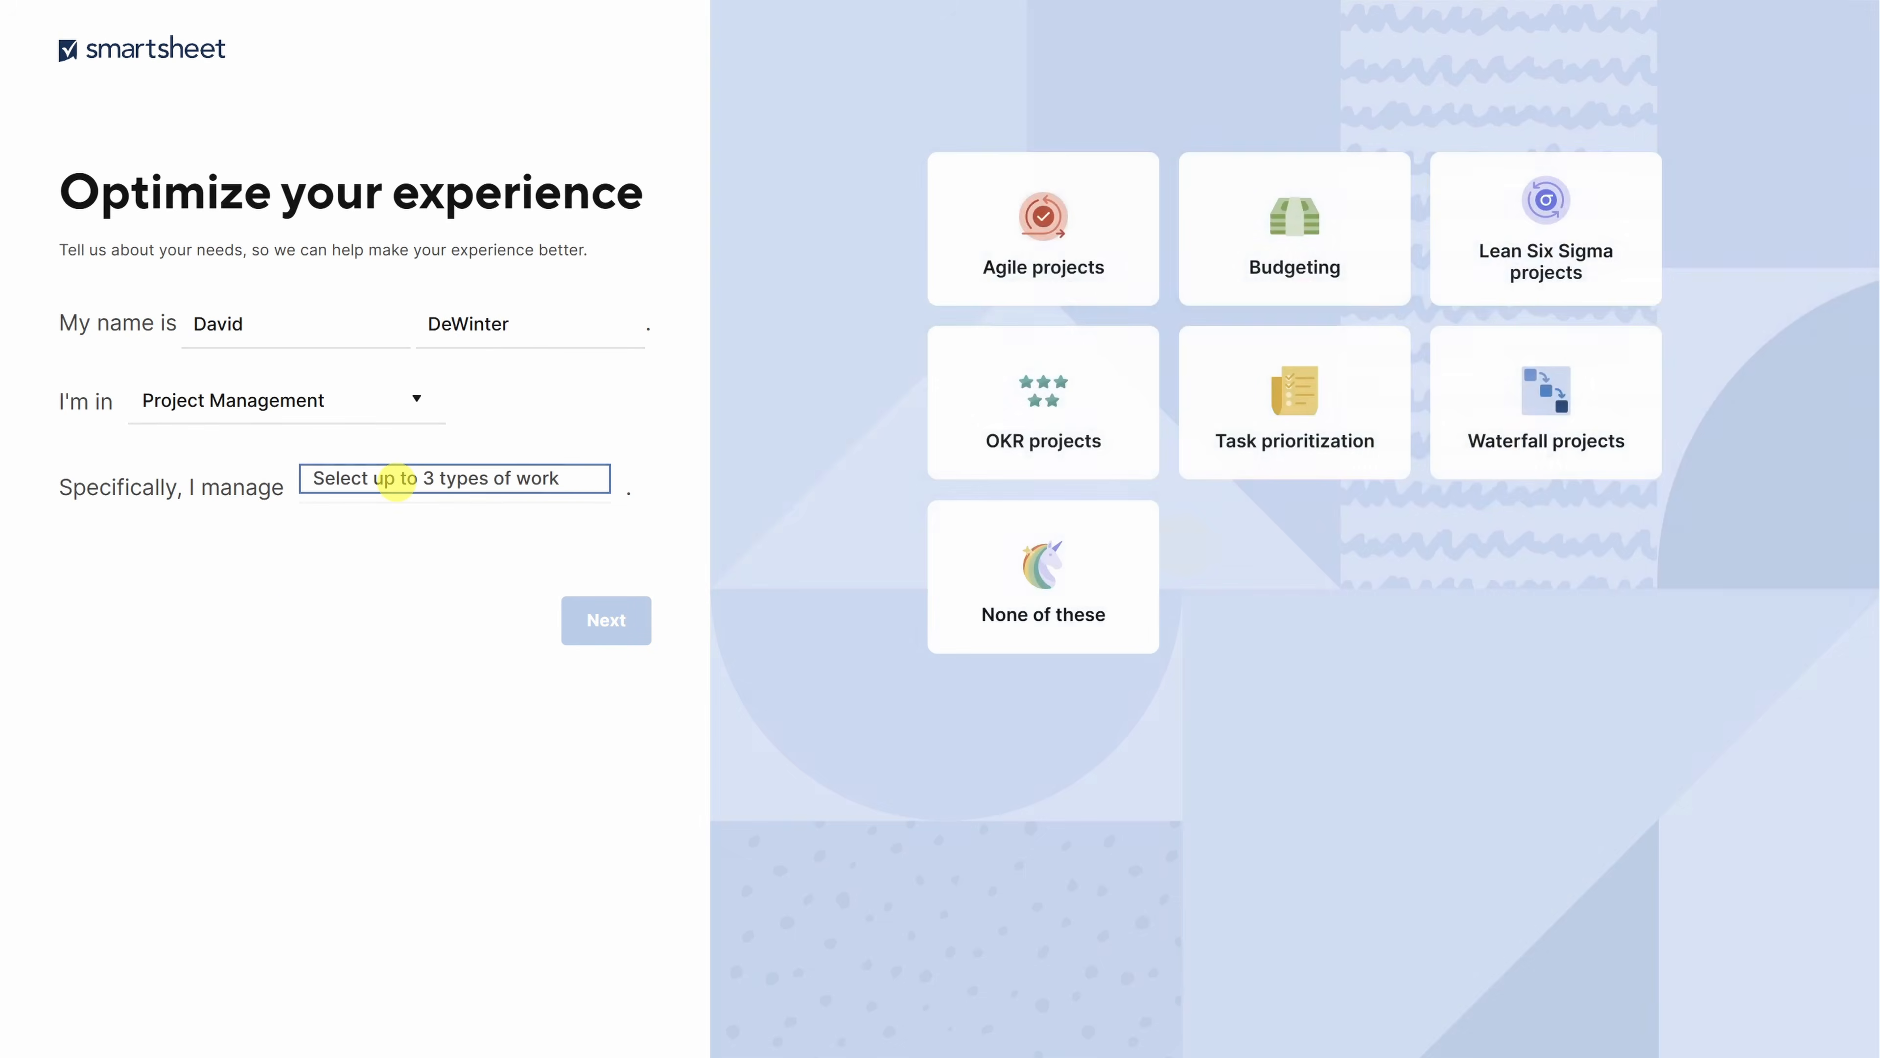
pyautogui.click(1030, 224)
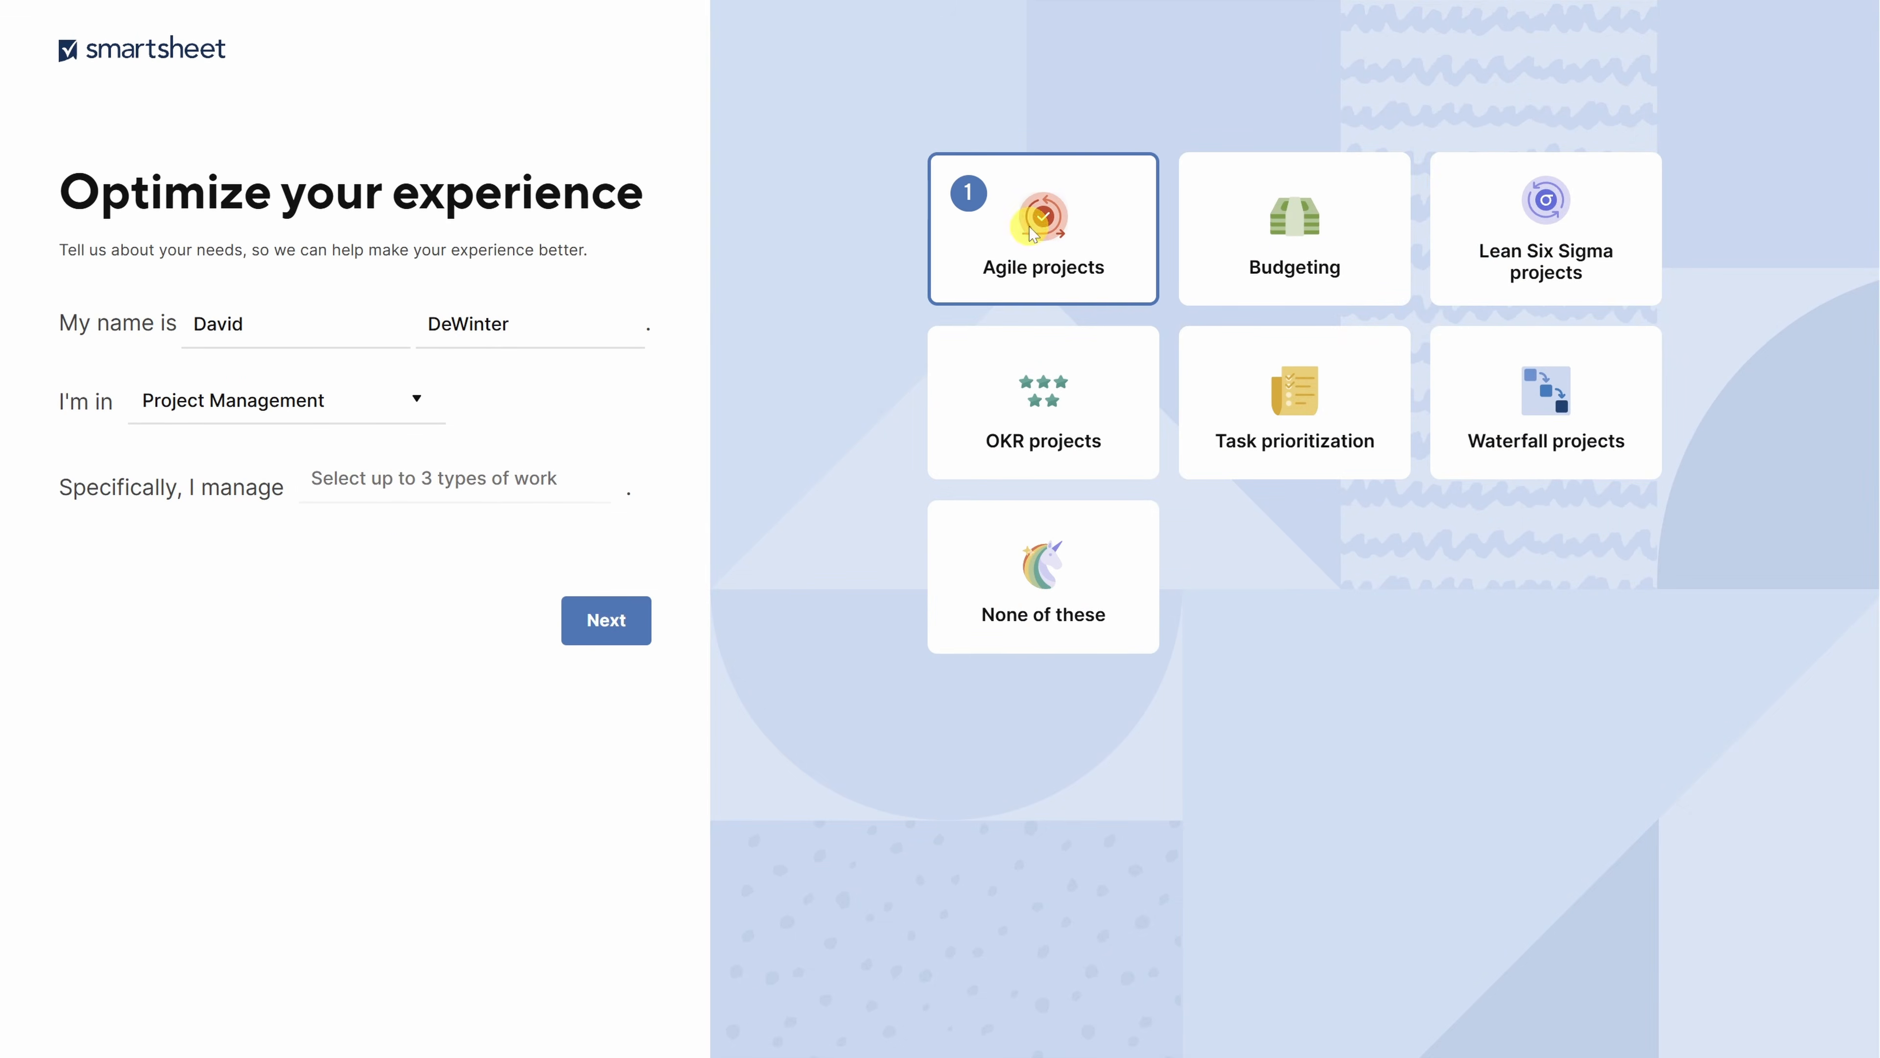
pyautogui.click(1299, 400)
pyautogui.click(1558, 414)
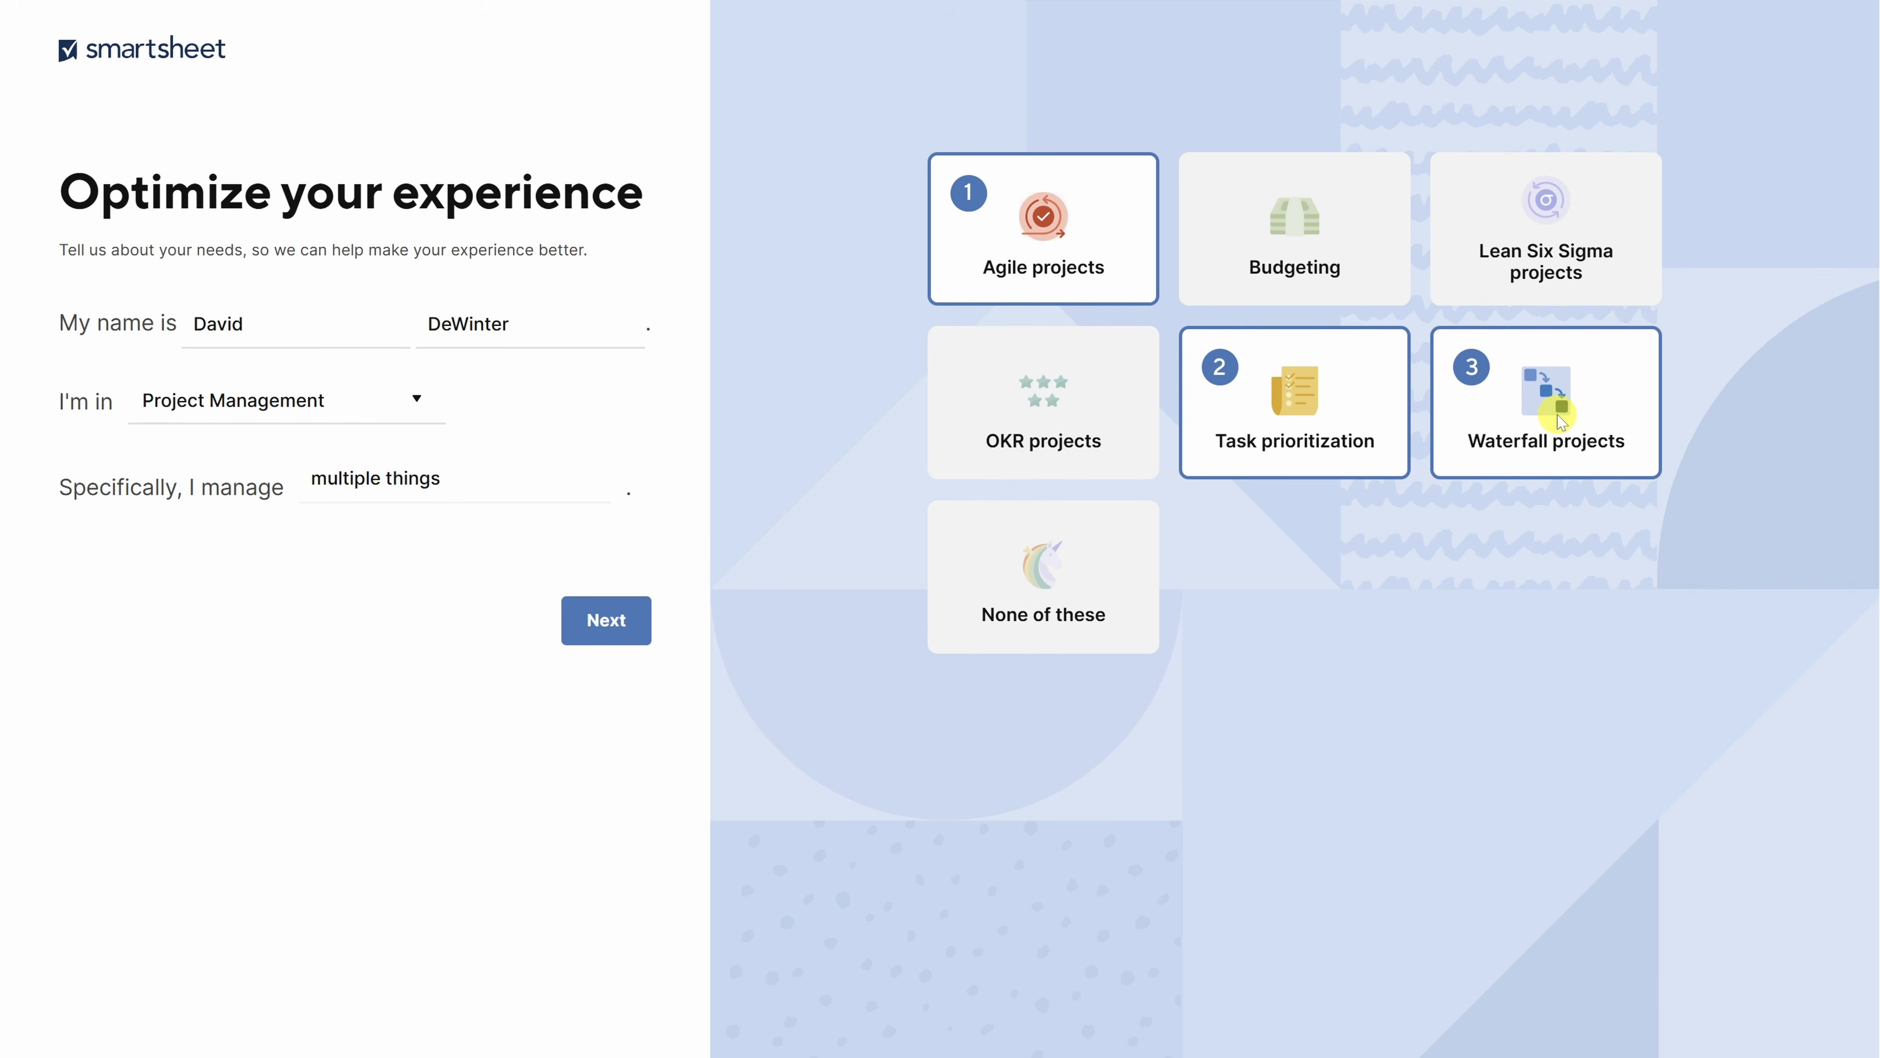
pyautogui.click(607, 629)
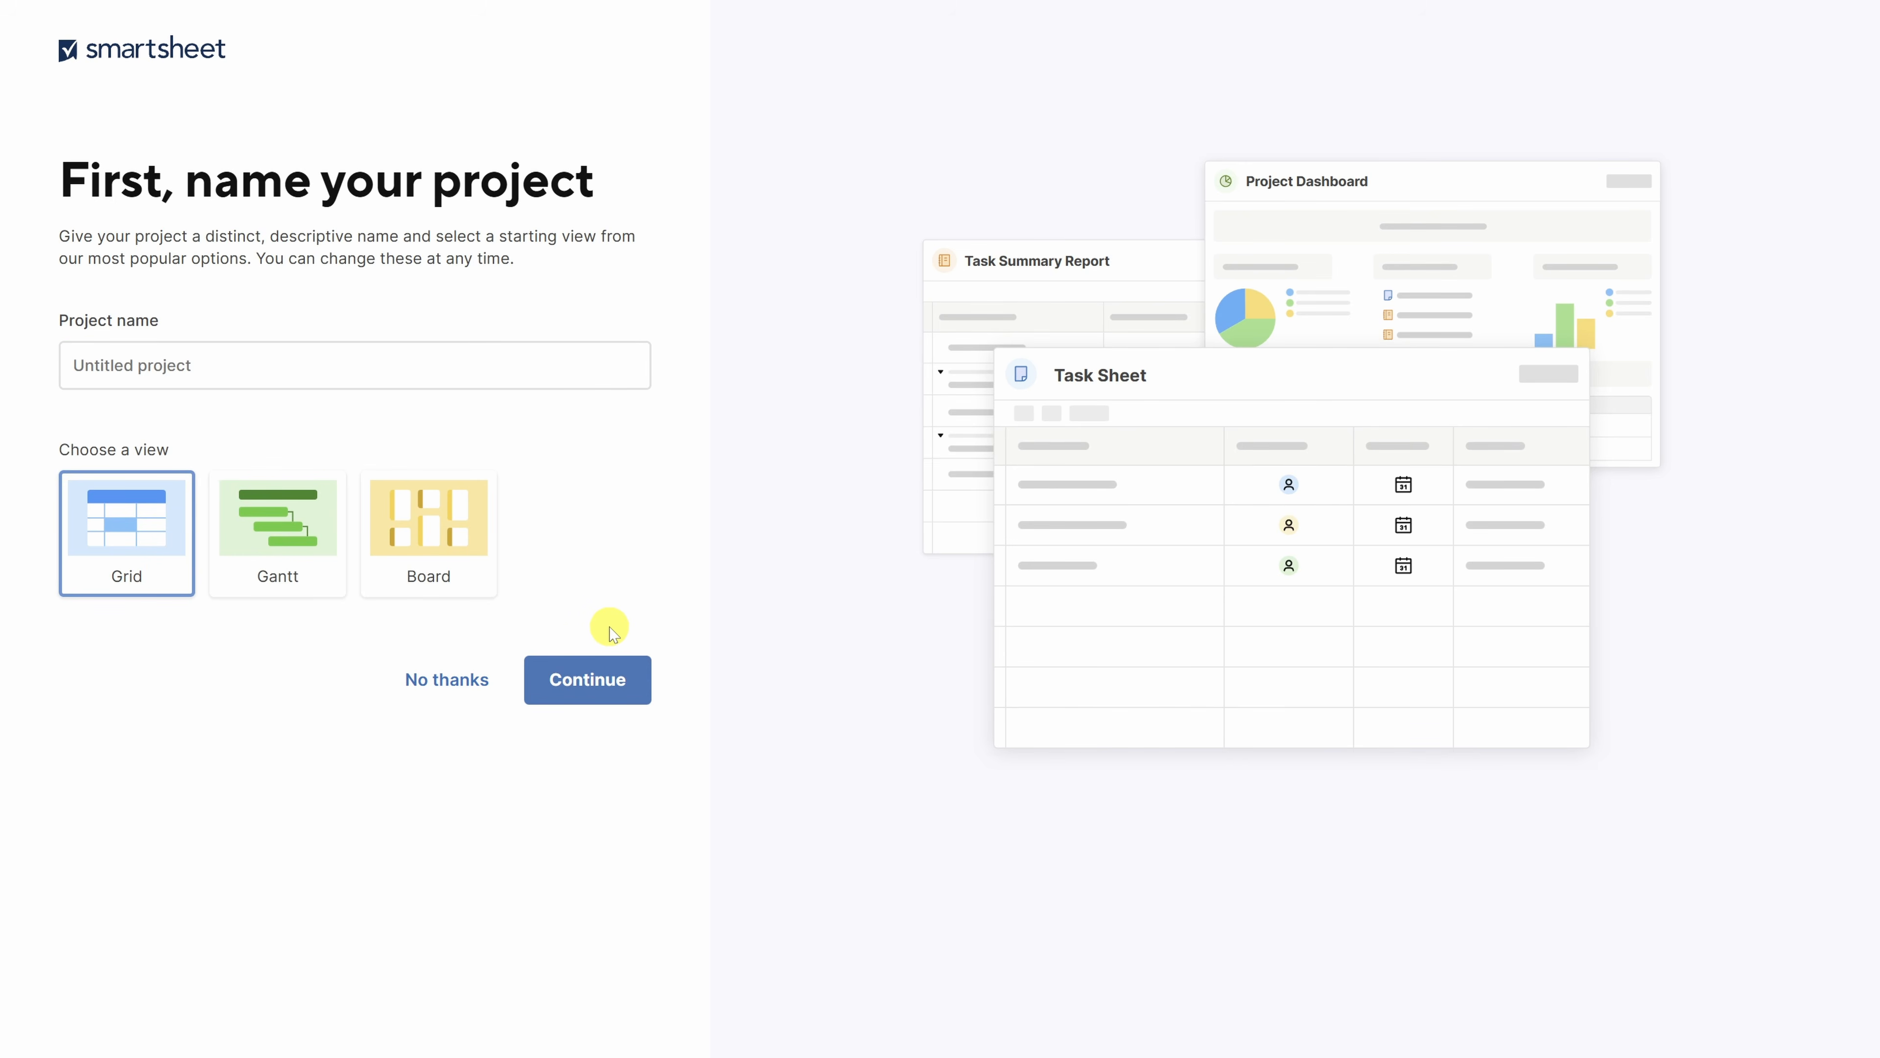
# - Choose No thanks on the 'First, name your project' page
pyautogui.click(462, 677)
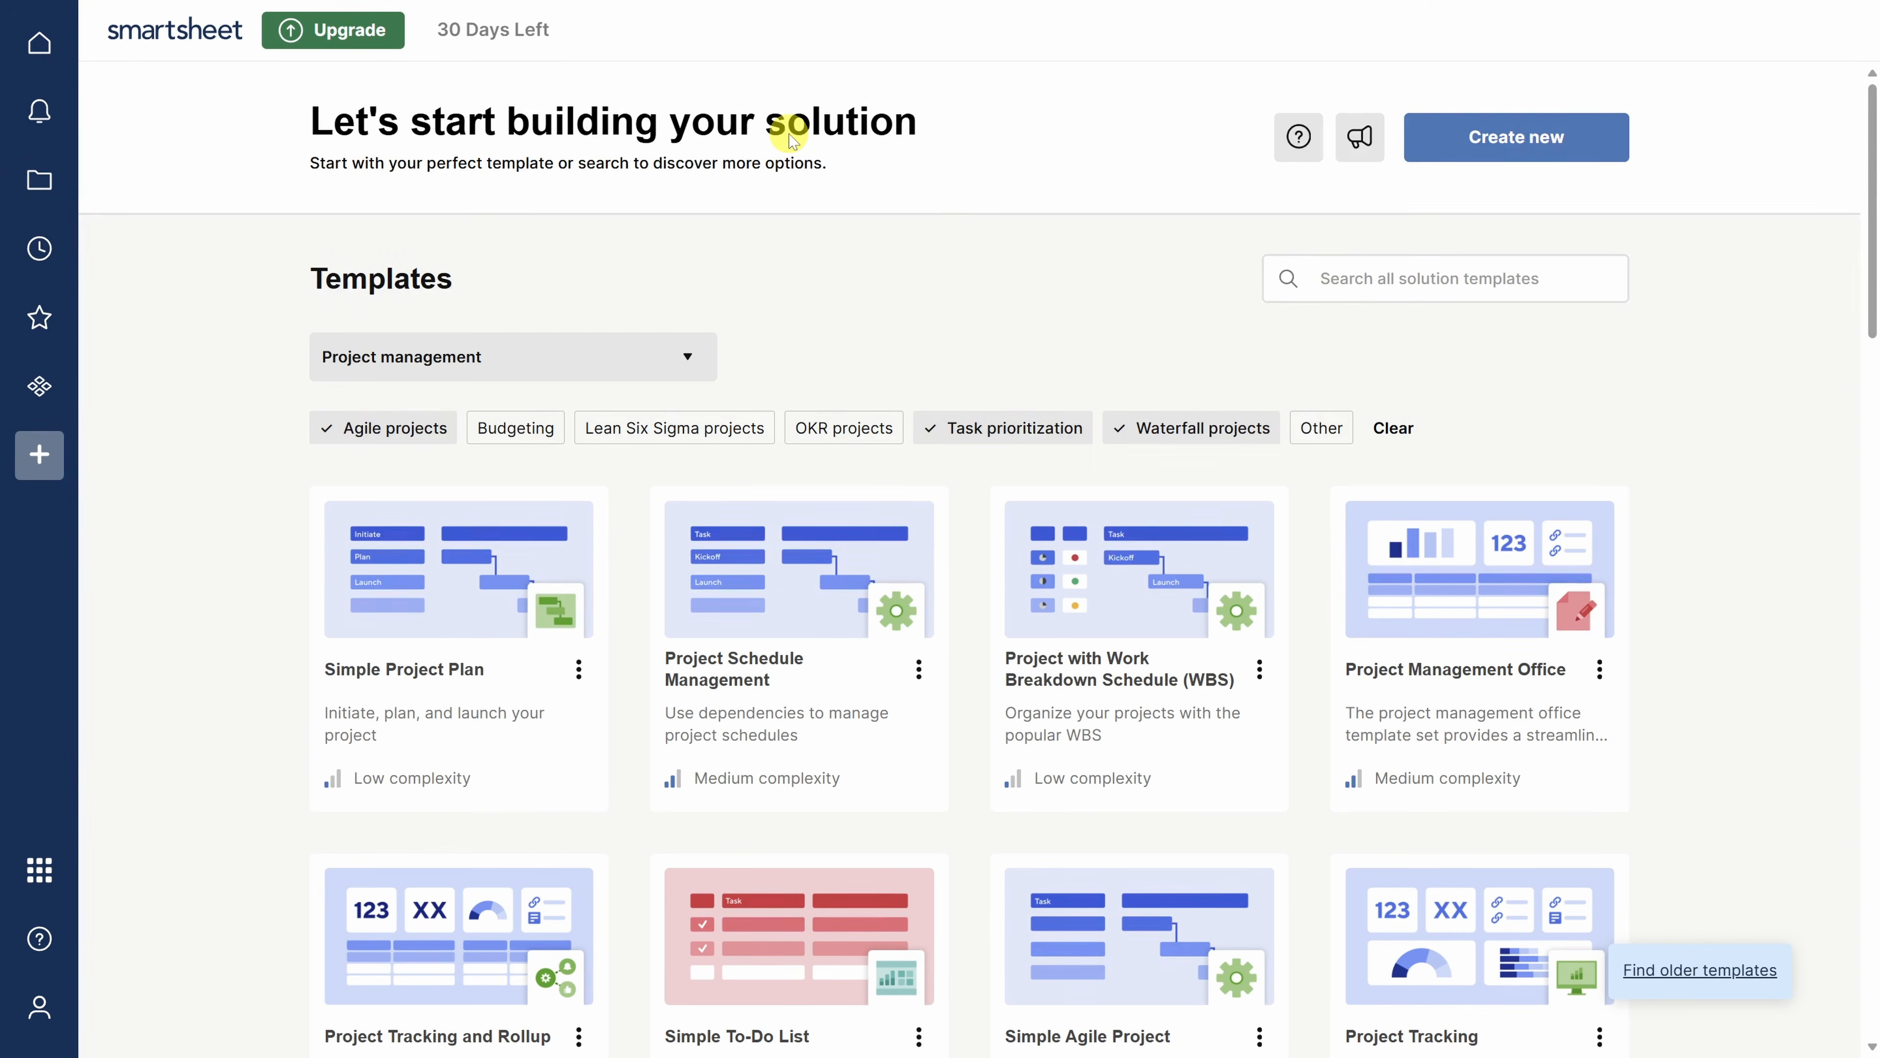
# - From Browse > Workspaces, create a workspace named 'Marketing' and open it
pyautogui.click(38, 191)
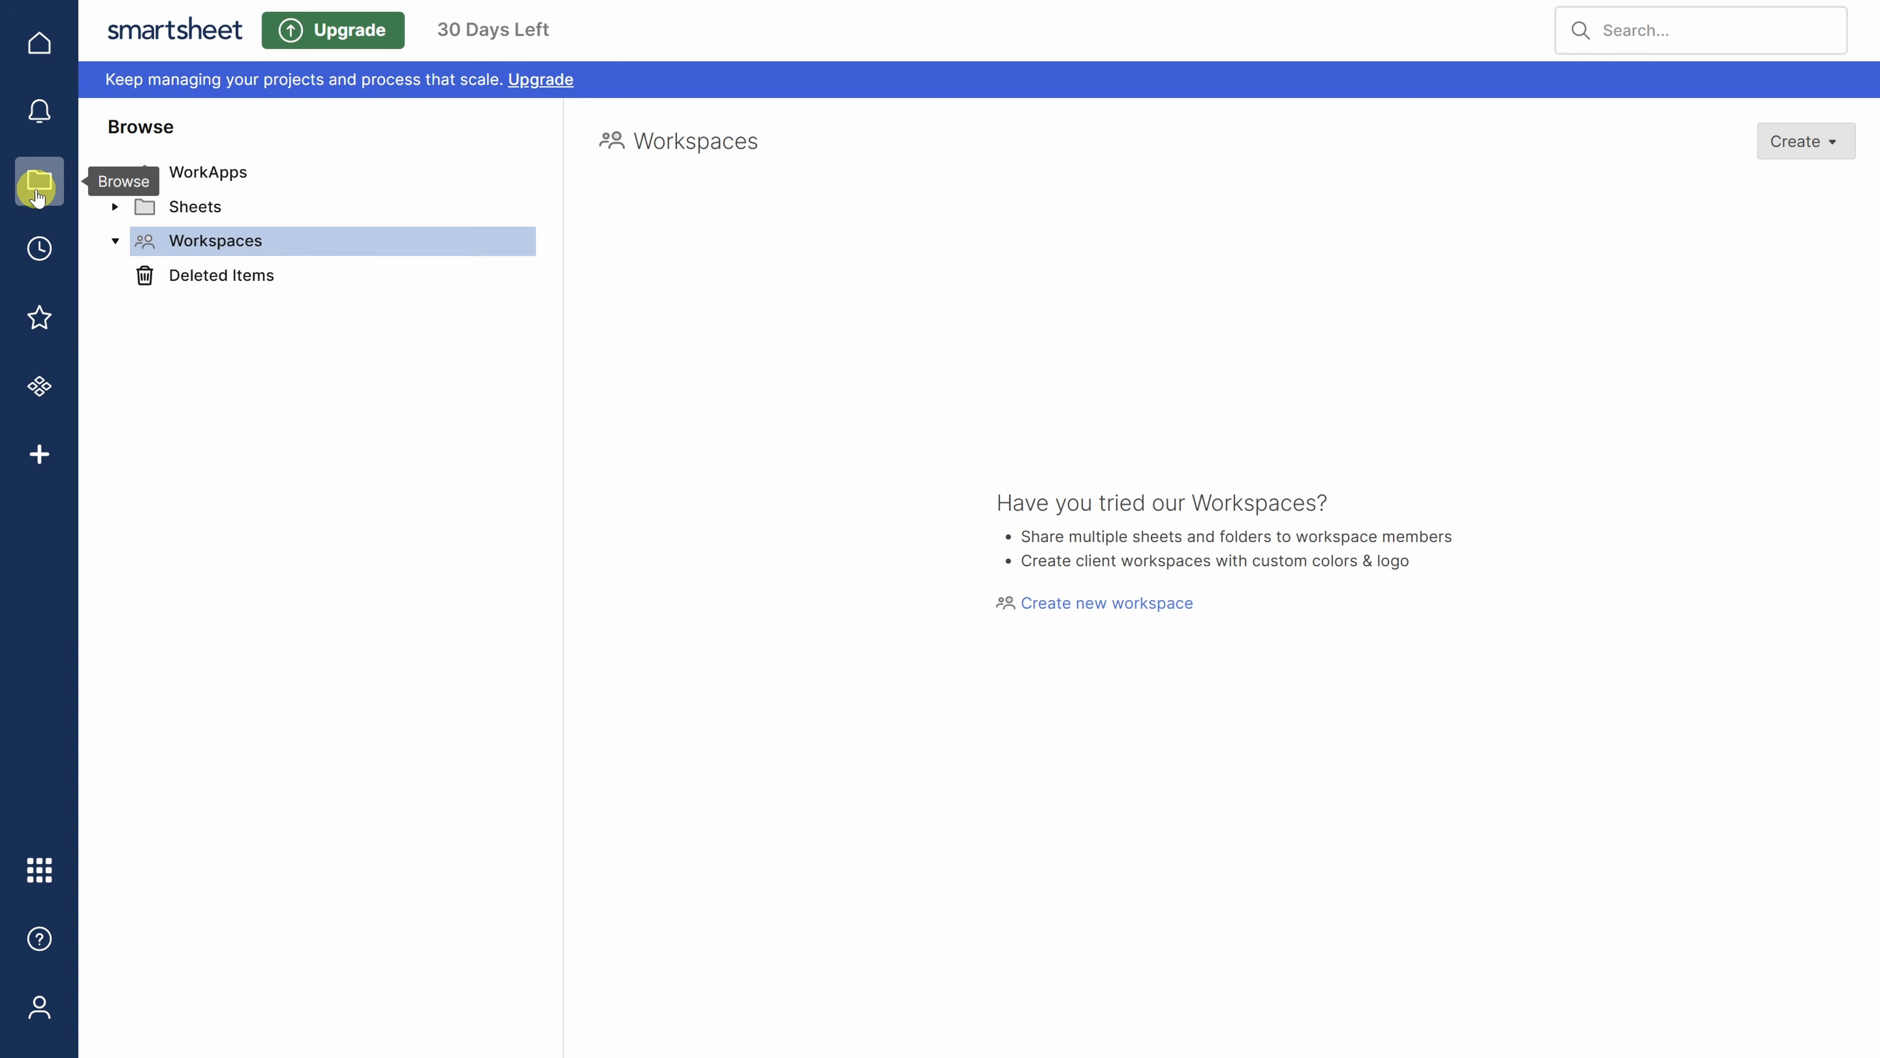
pyautogui.click(226, 206)
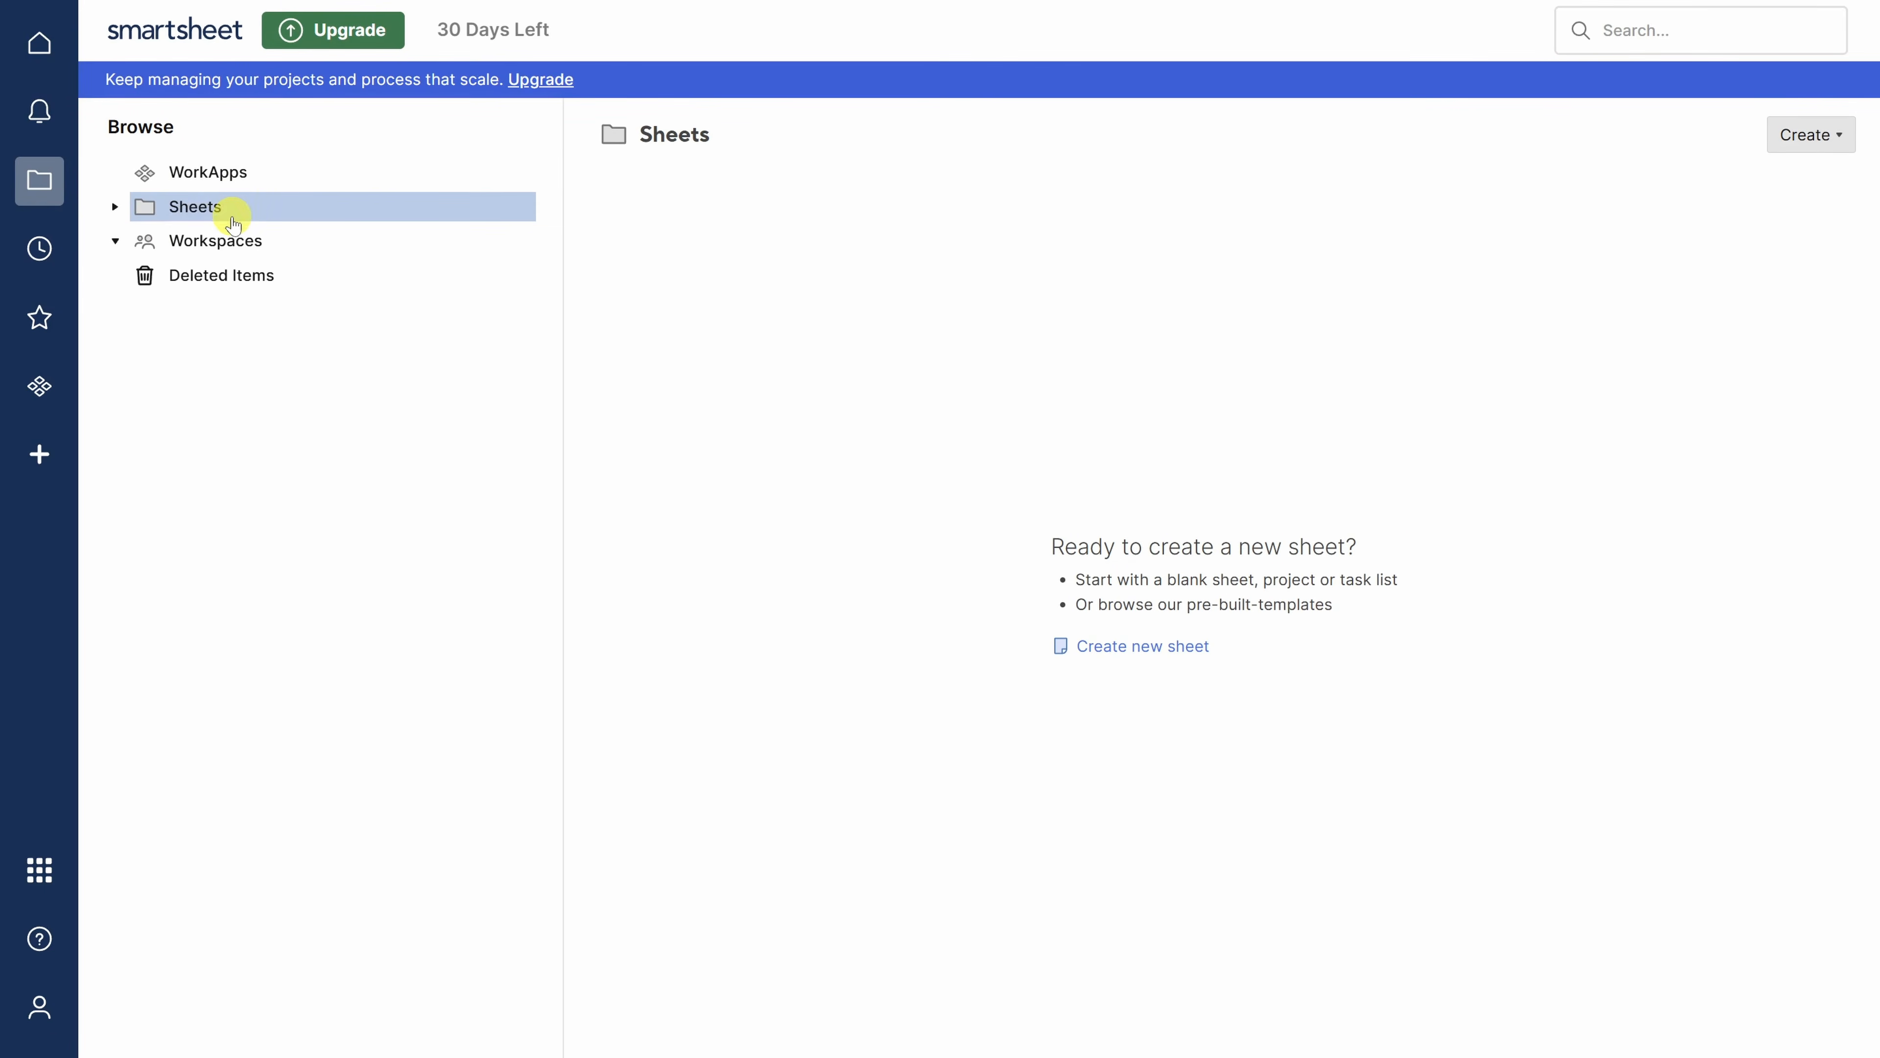
pyautogui.click(229, 252)
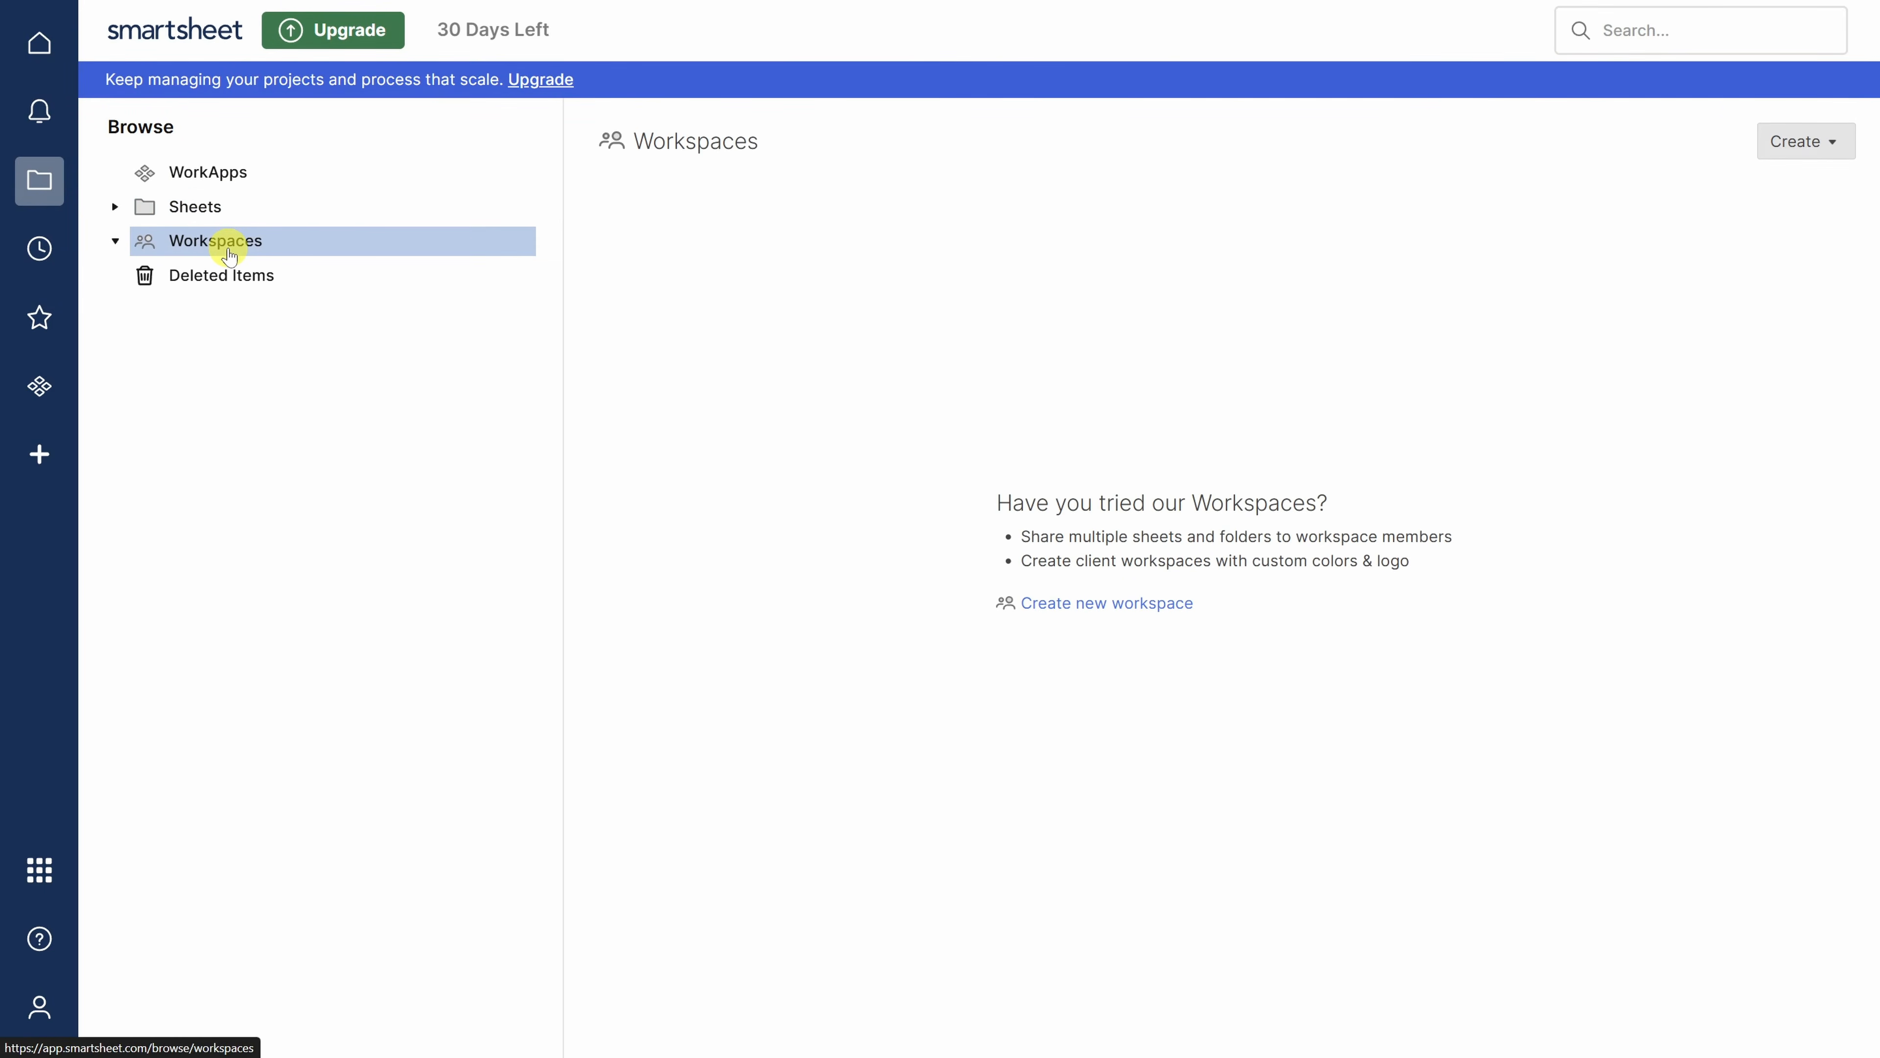
pyautogui.click(1815, 152)
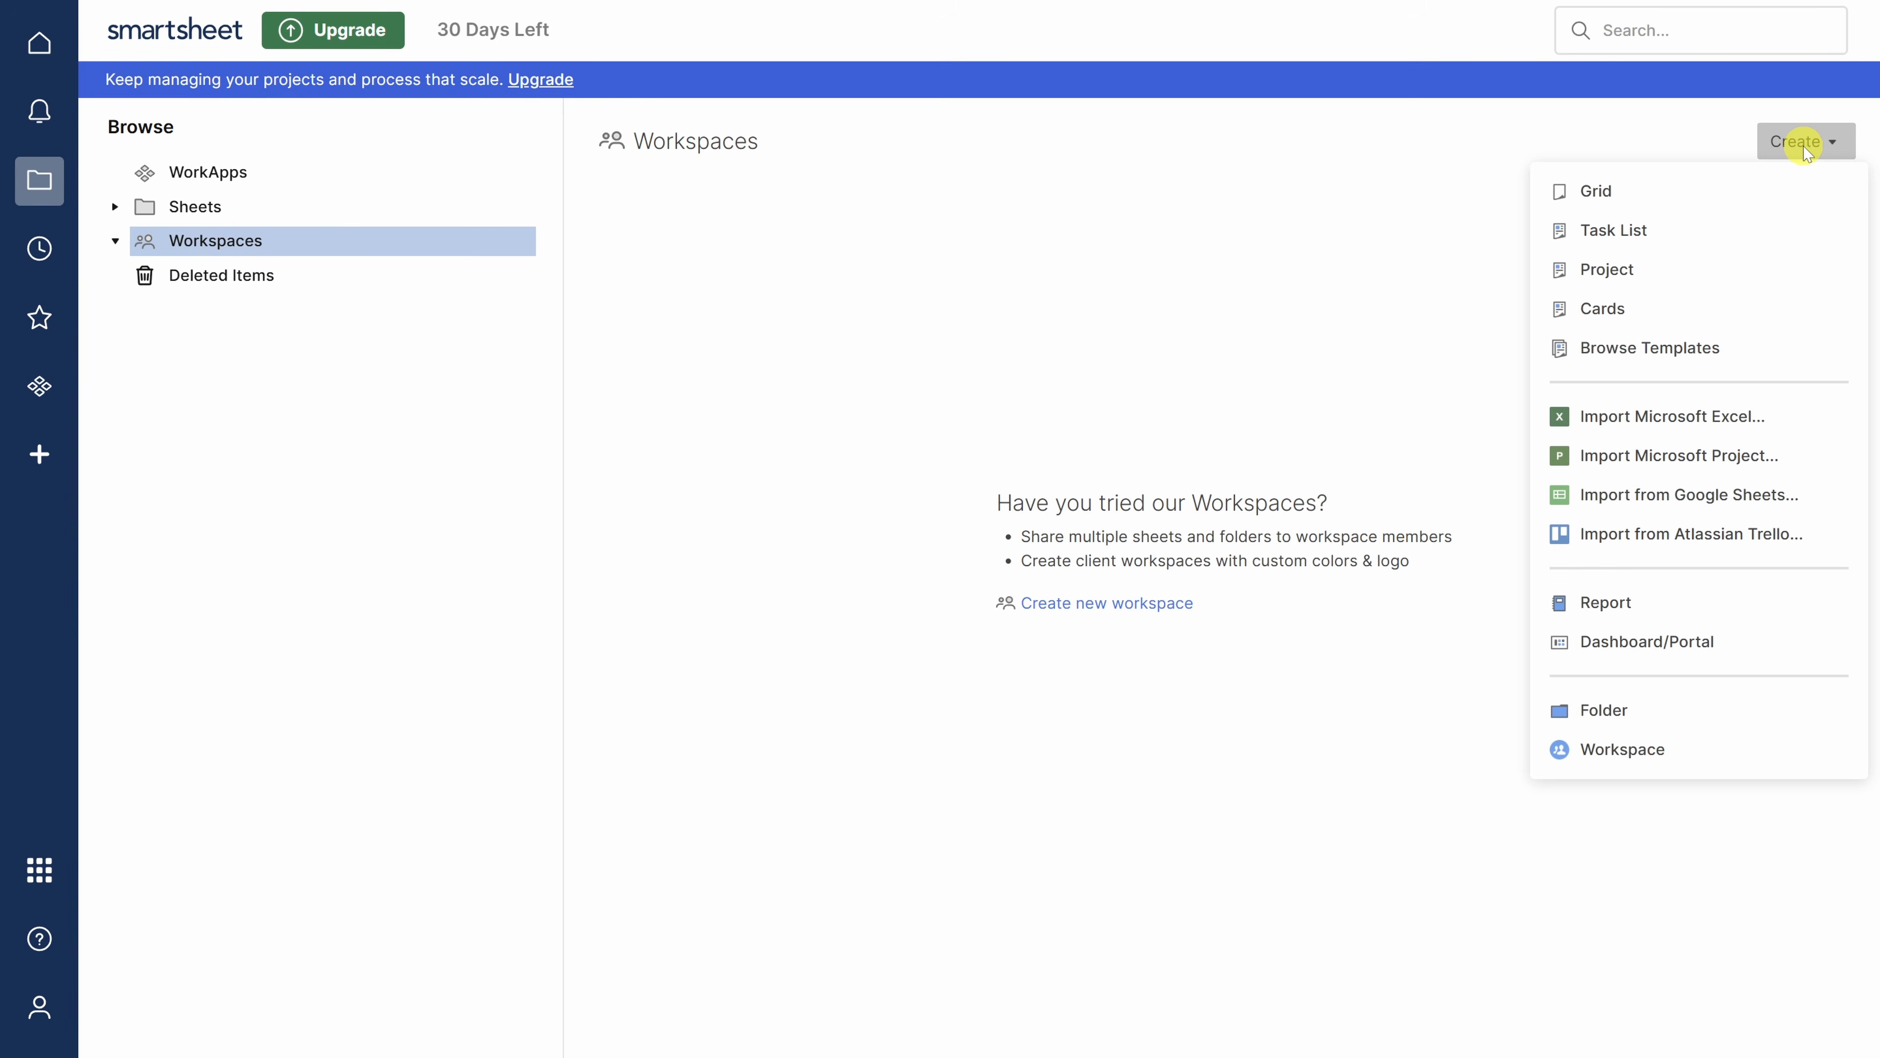
pyautogui.click(1658, 747)
pyautogui.write('Marketing')
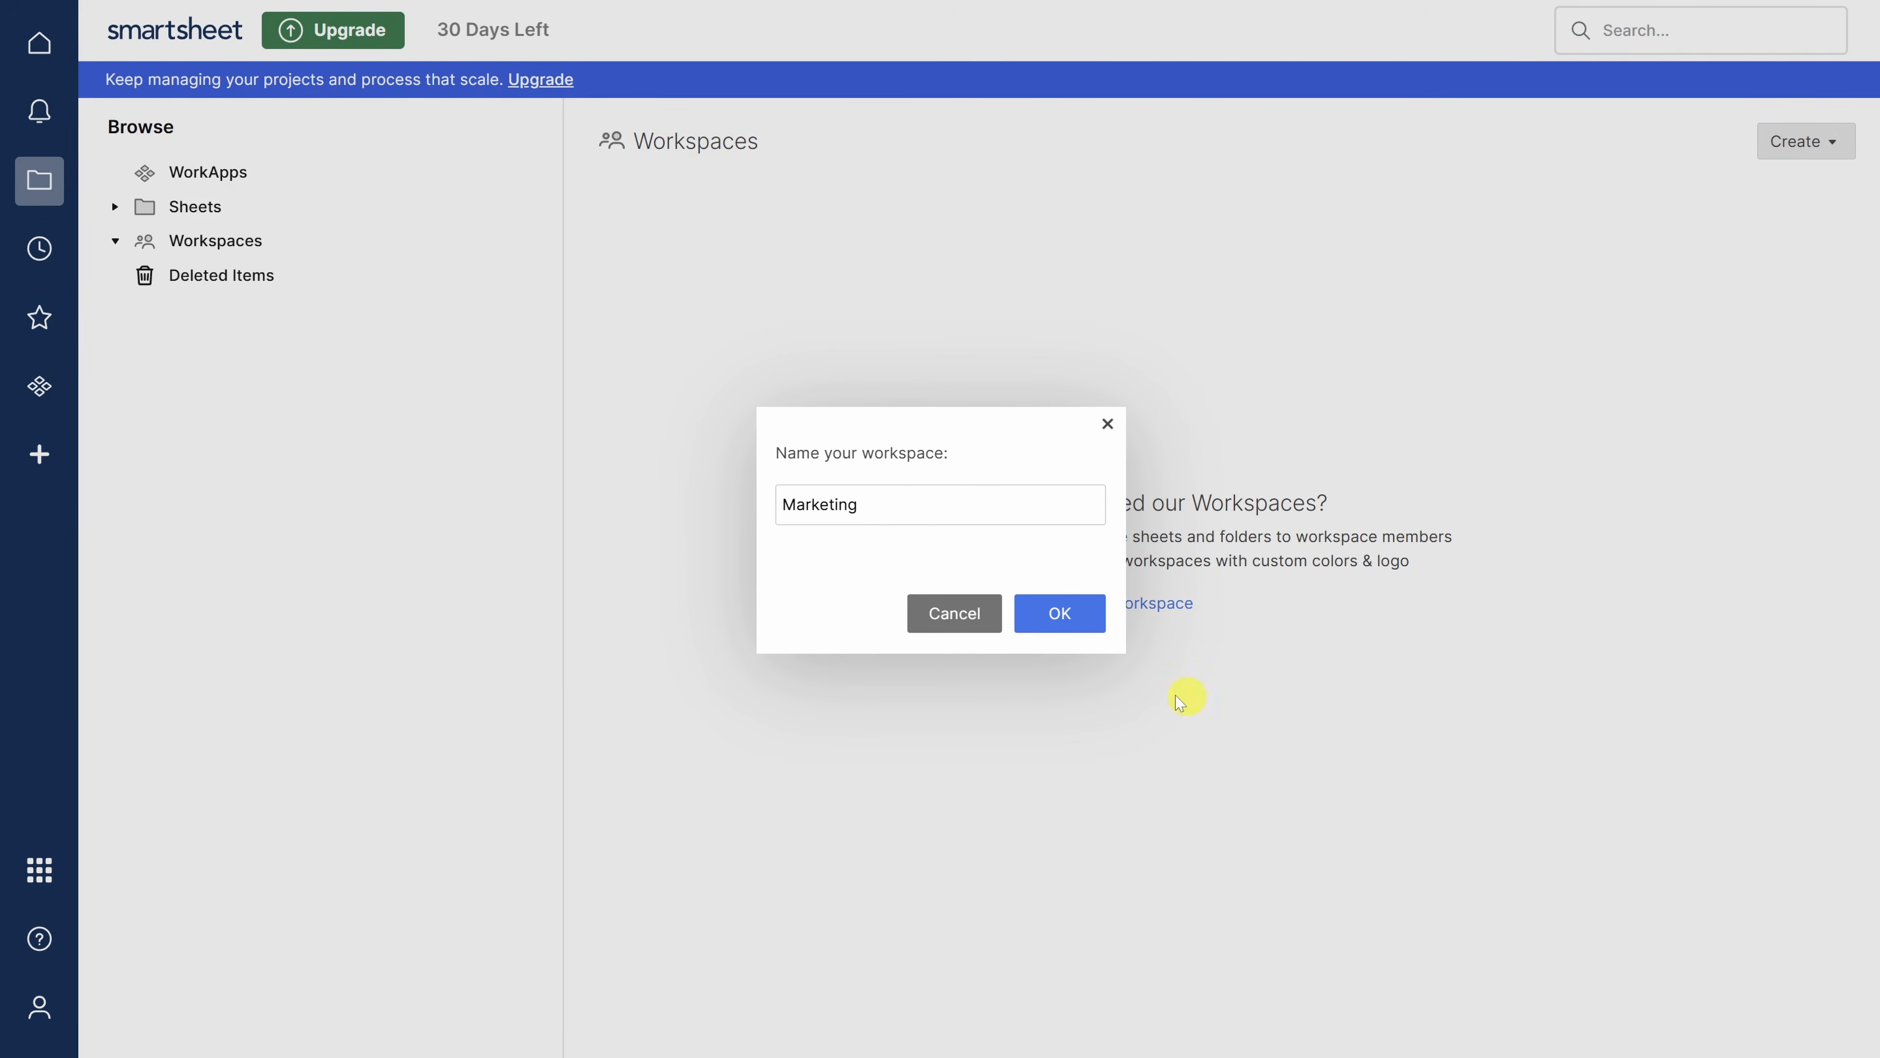
pyautogui.click(1060, 621)
pyautogui.doubleClick(751, 261)
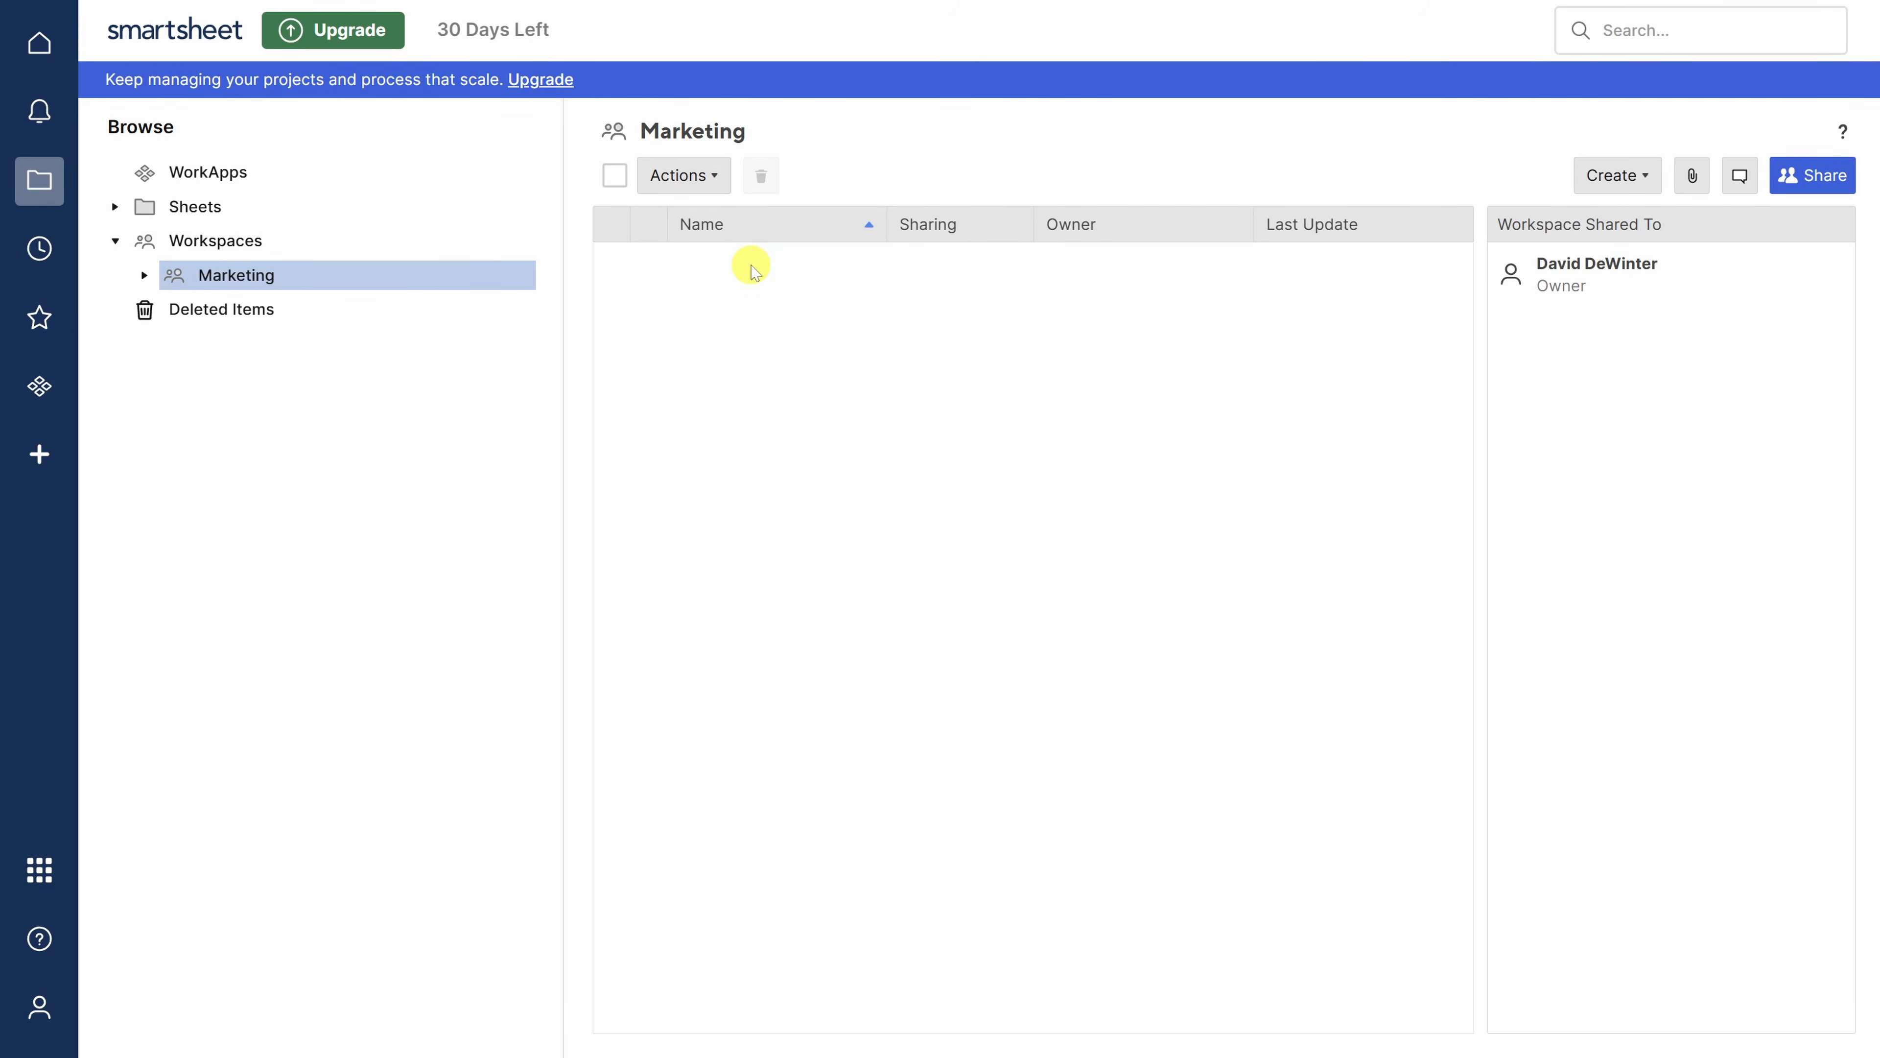
# - Create a Grid sheet titled 'Q3 Ad Campaigns' and open it from the workspace
pyautogui.click(1588, 175)
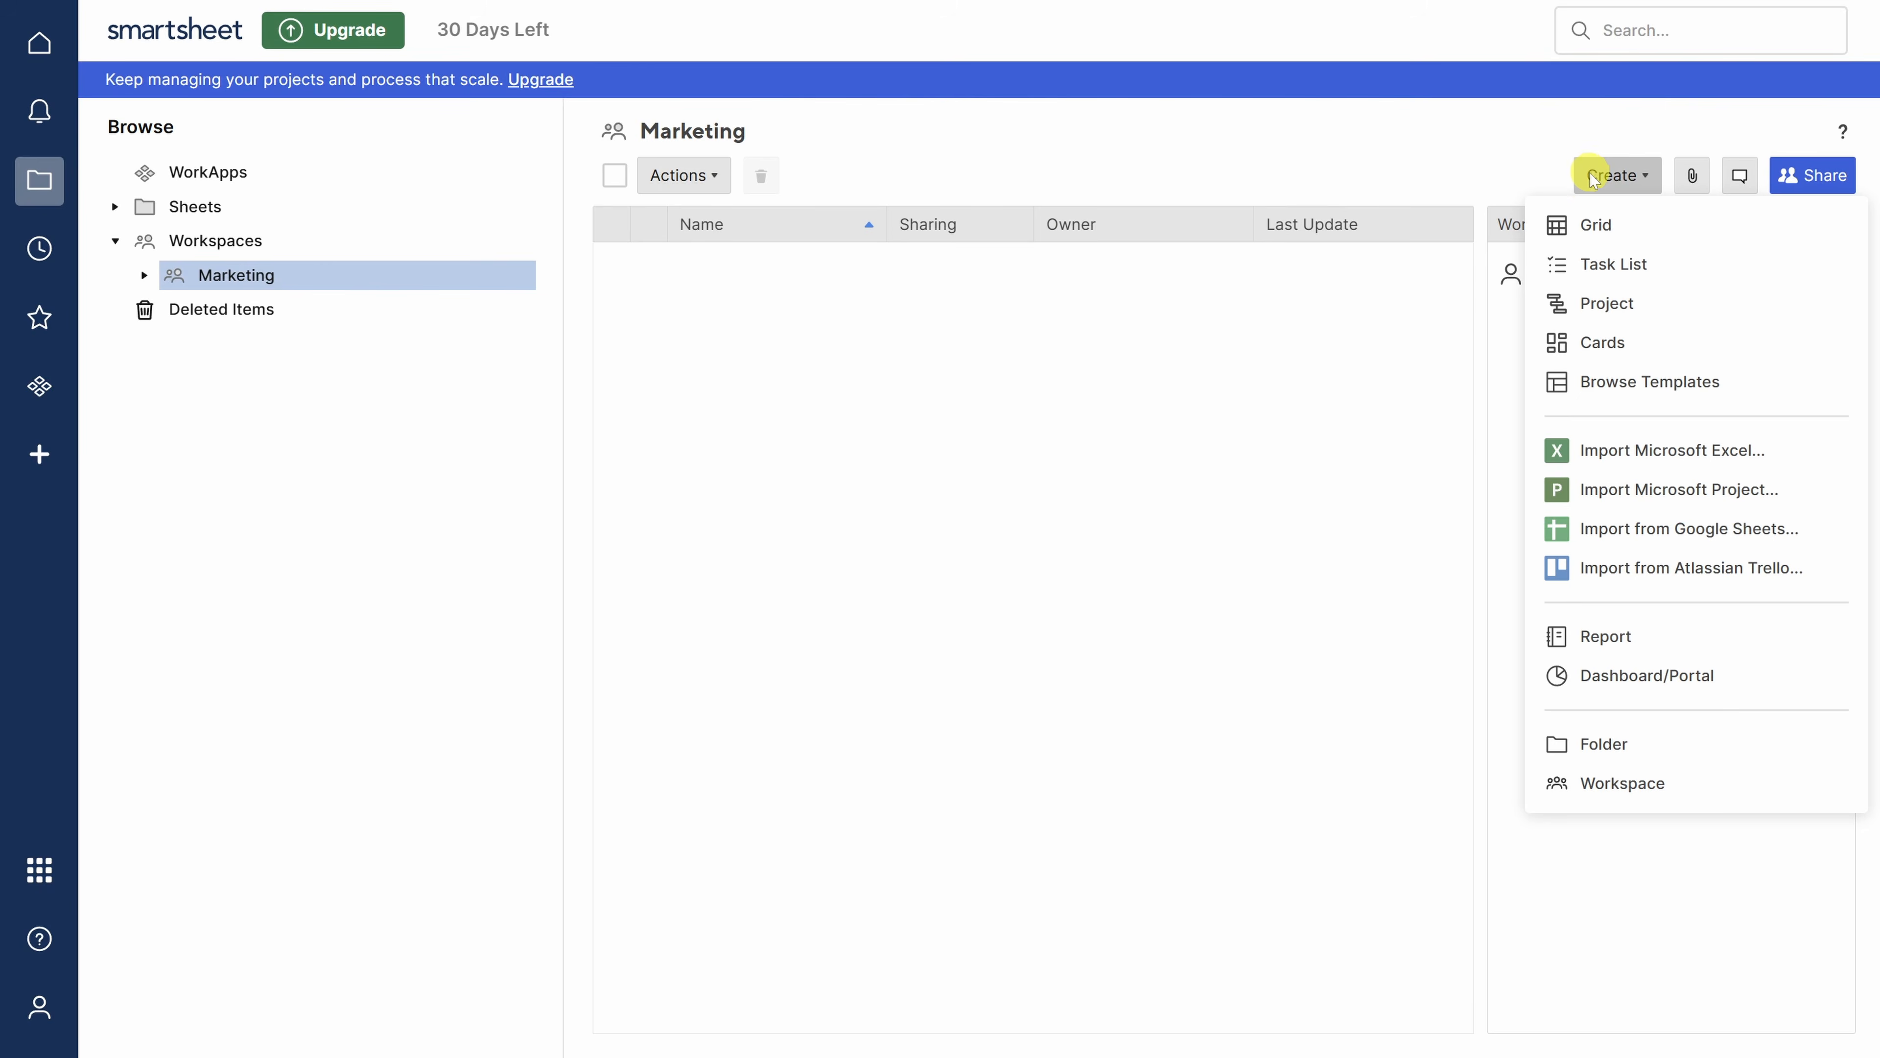
pyautogui.click(1596, 225)
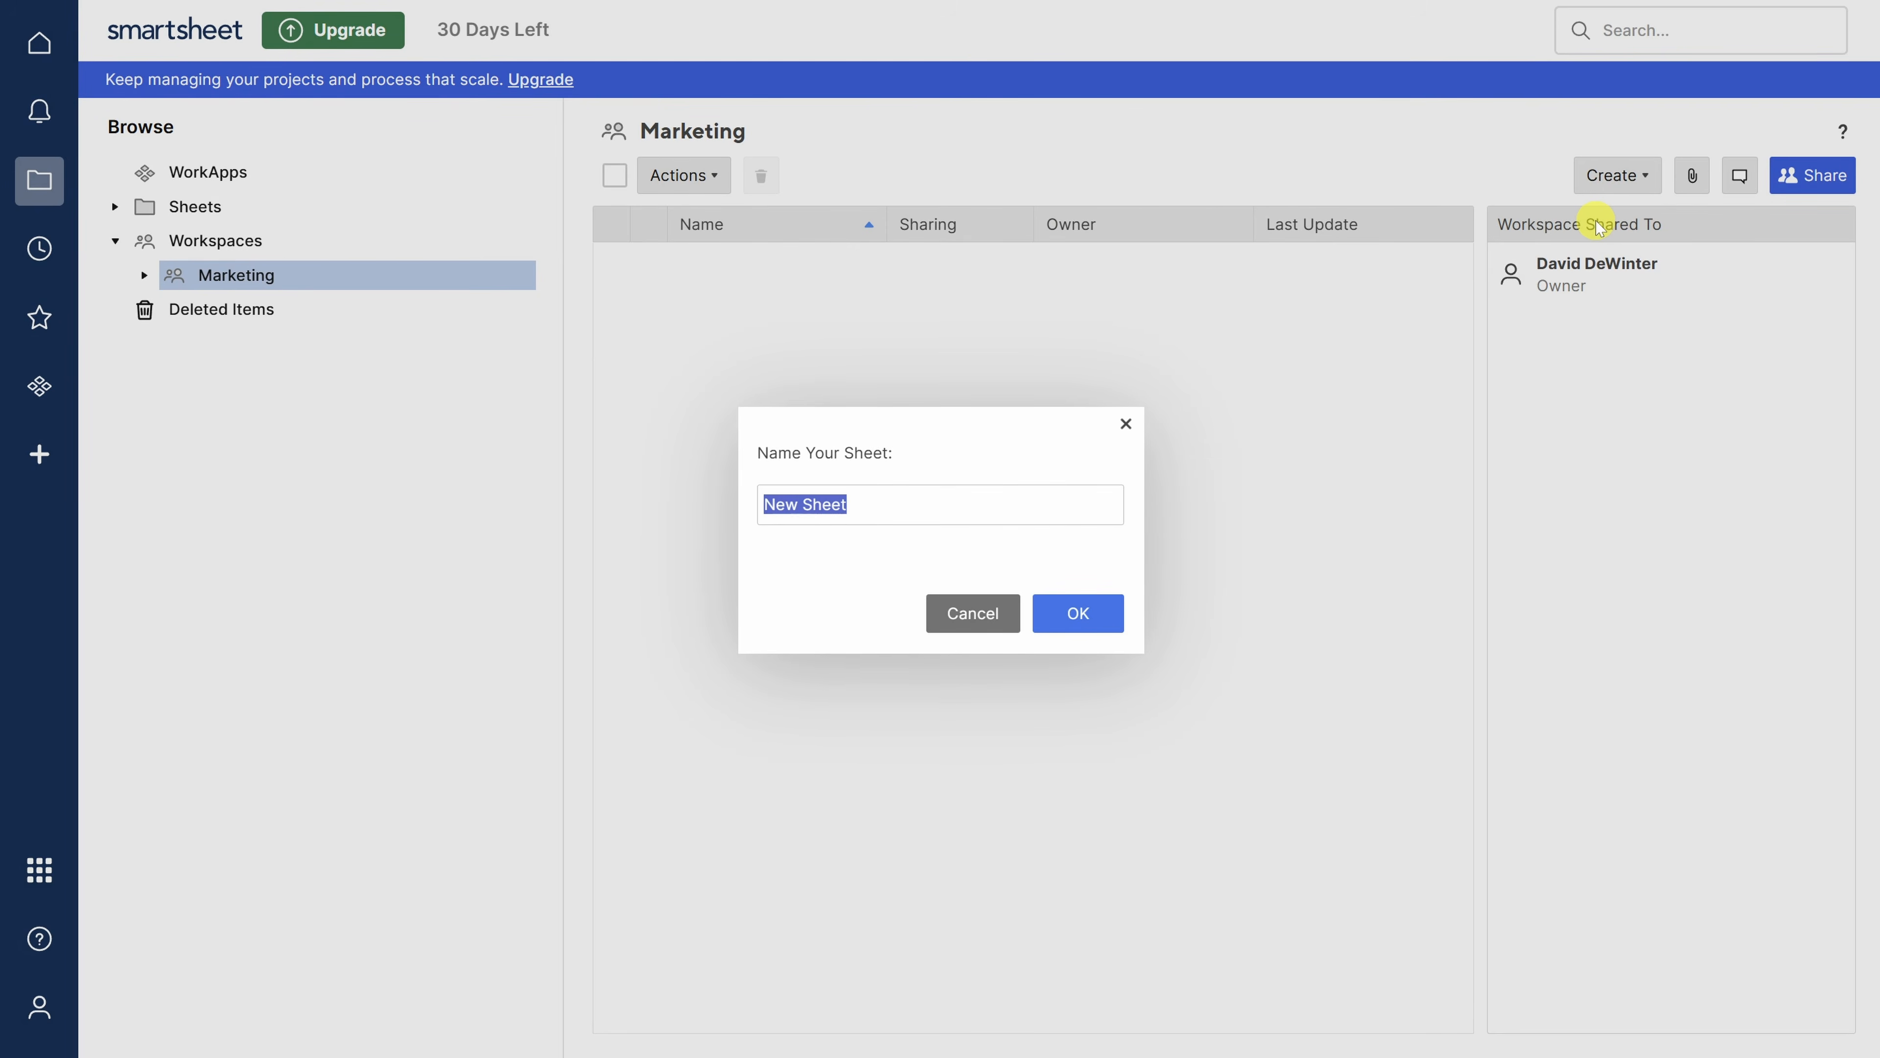
pyautogui.write('Q3 Ad Campaigns')
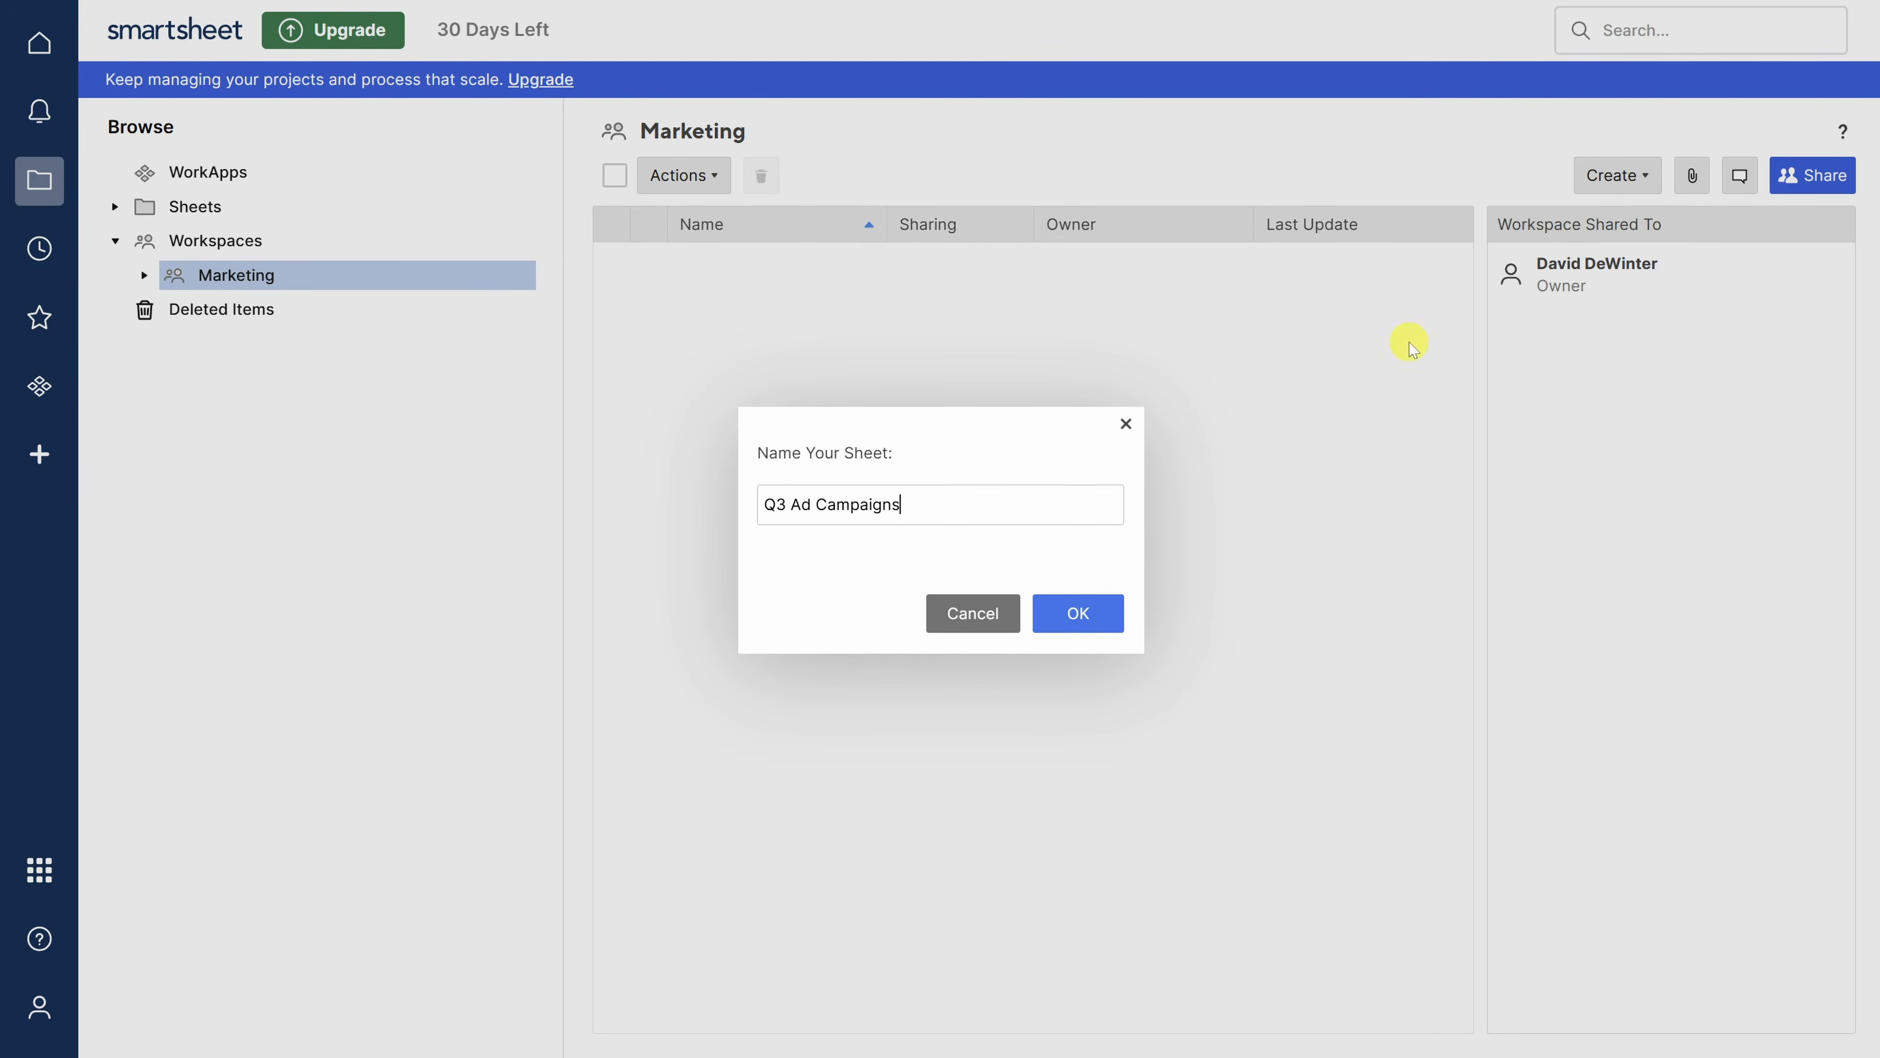
pyautogui.click(1079, 615)
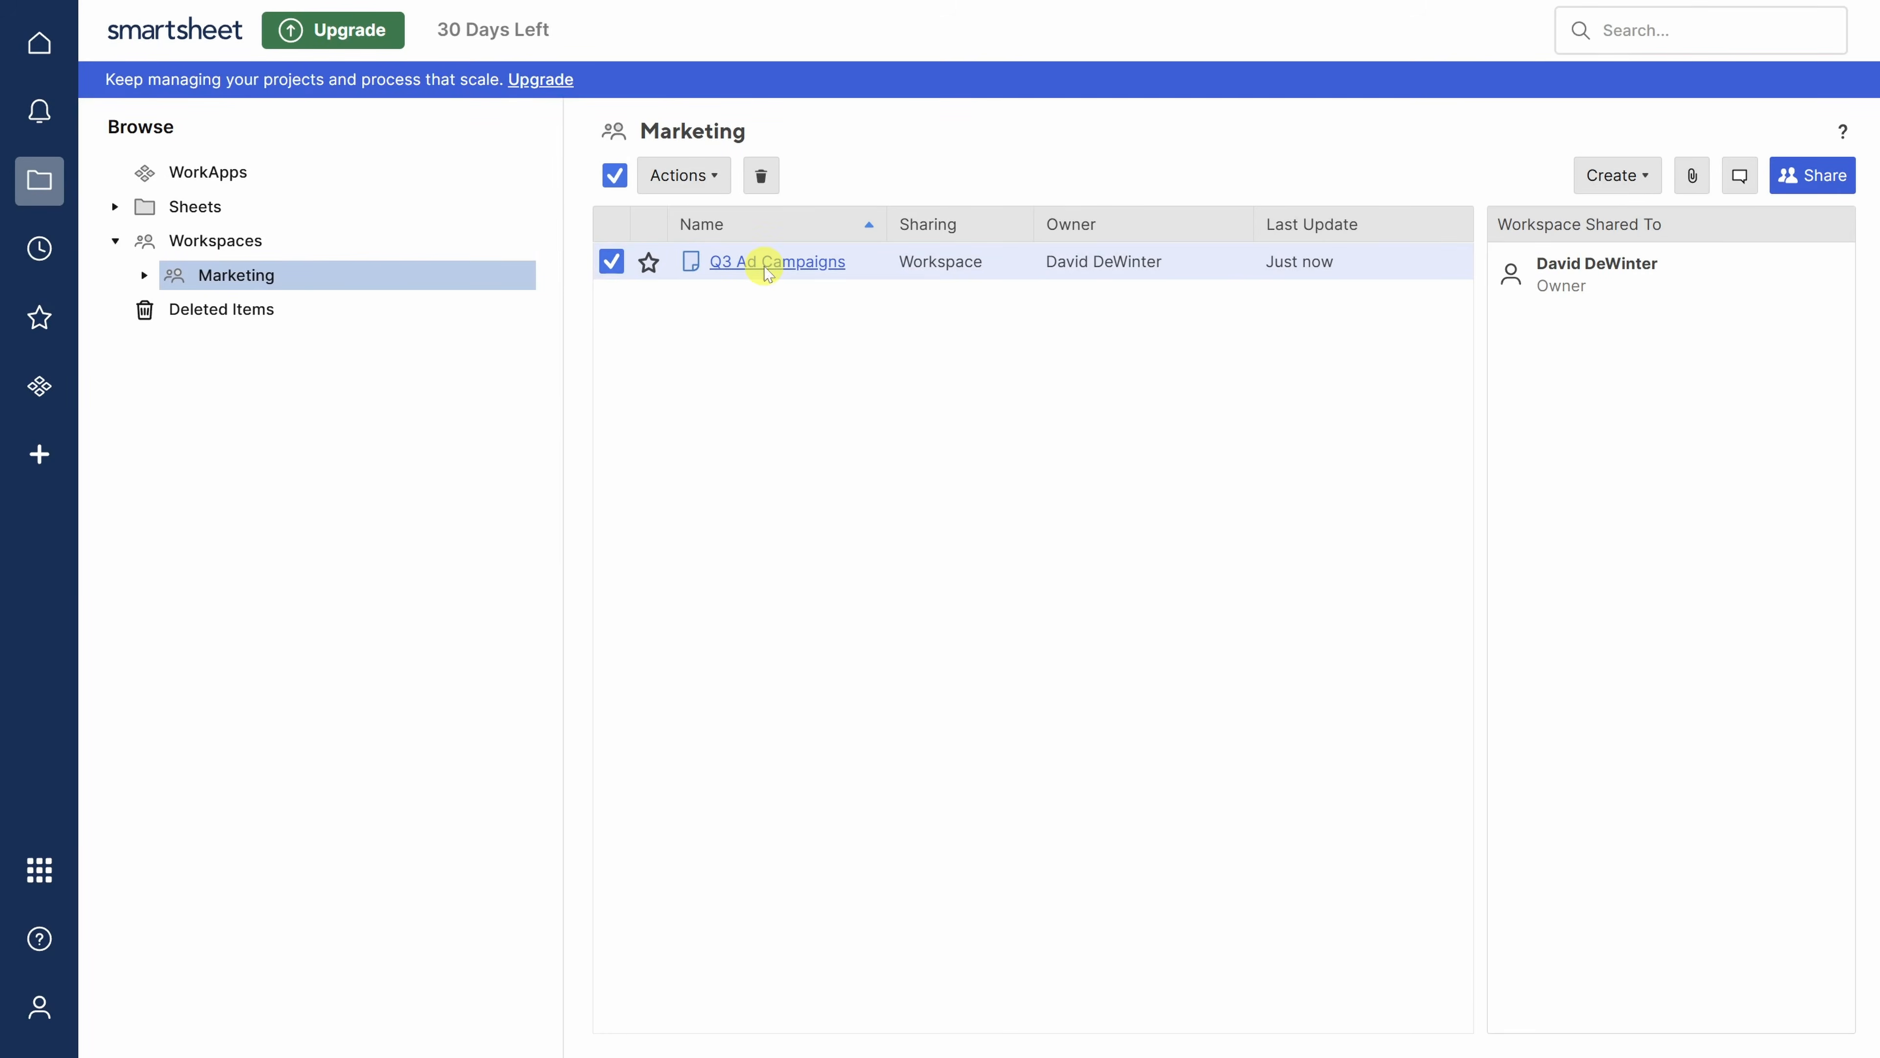
pyautogui.click(765, 262)
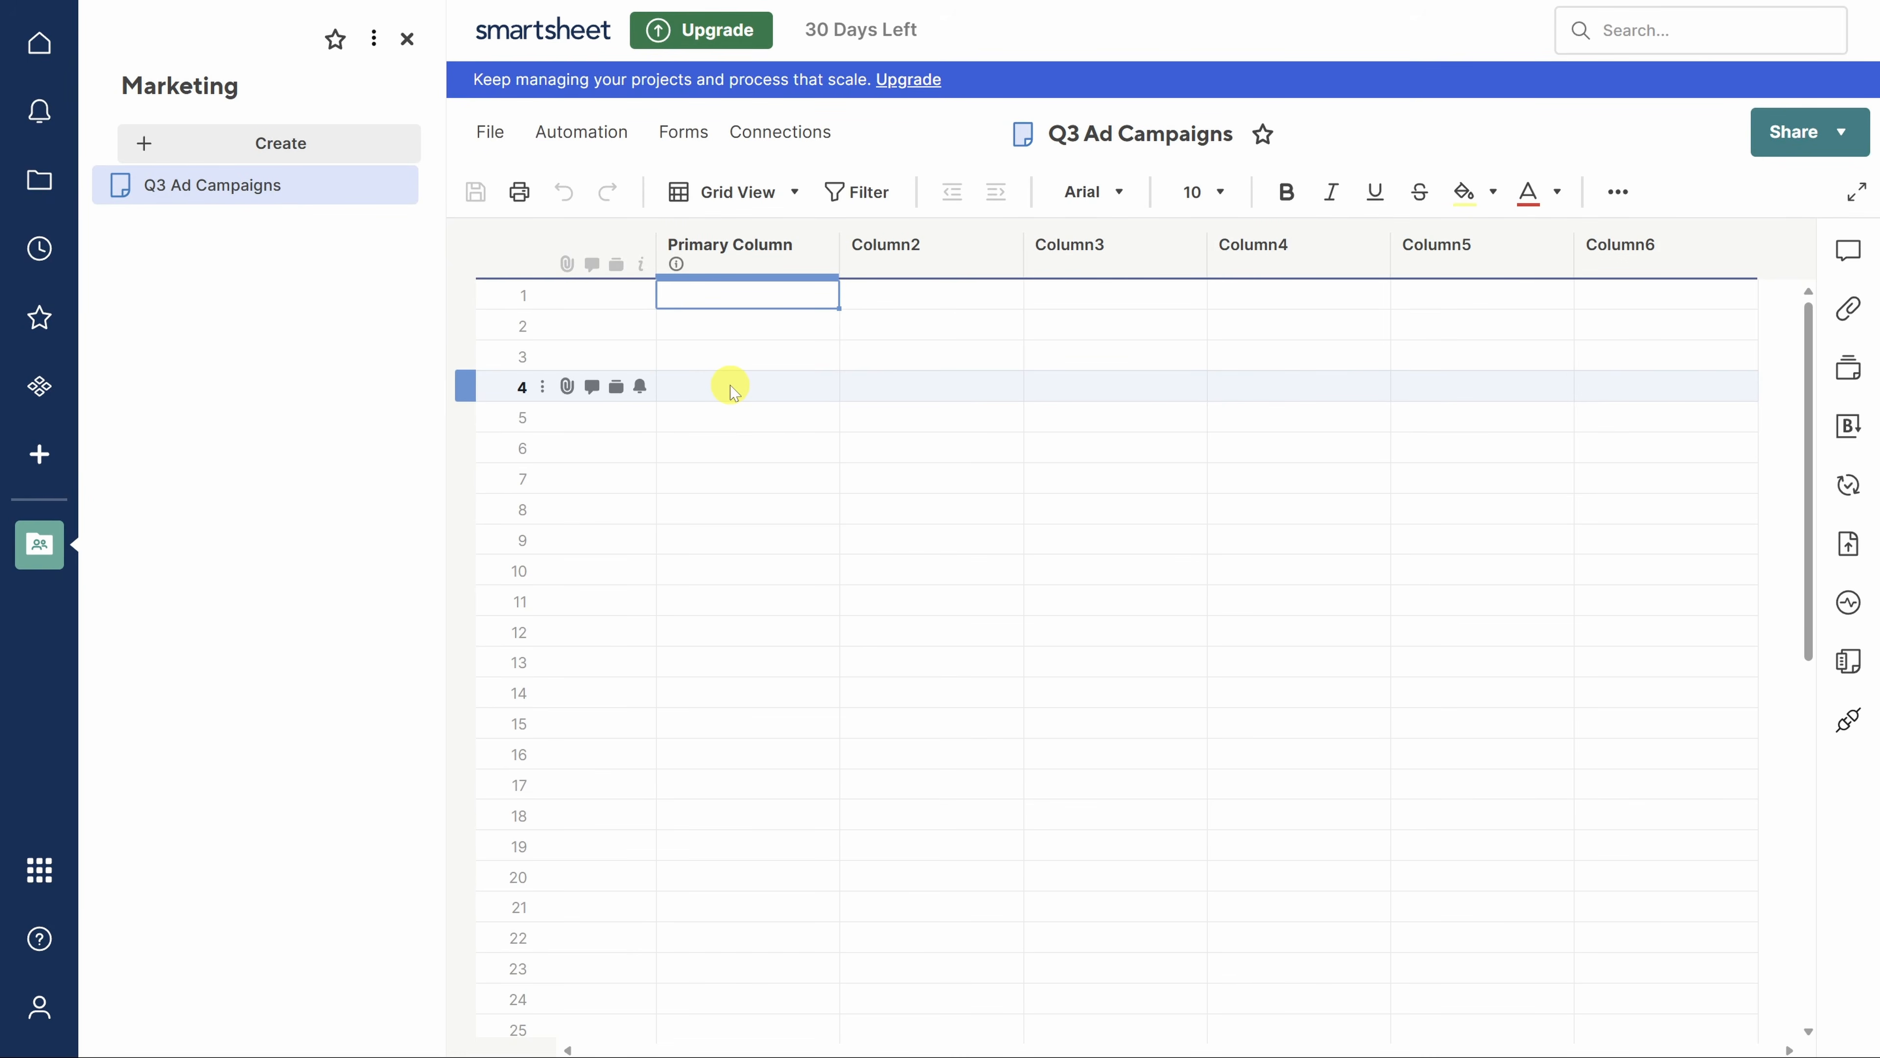
# - Rename the Primary Column to 'Task Name'
pyautogui.click(731, 270)
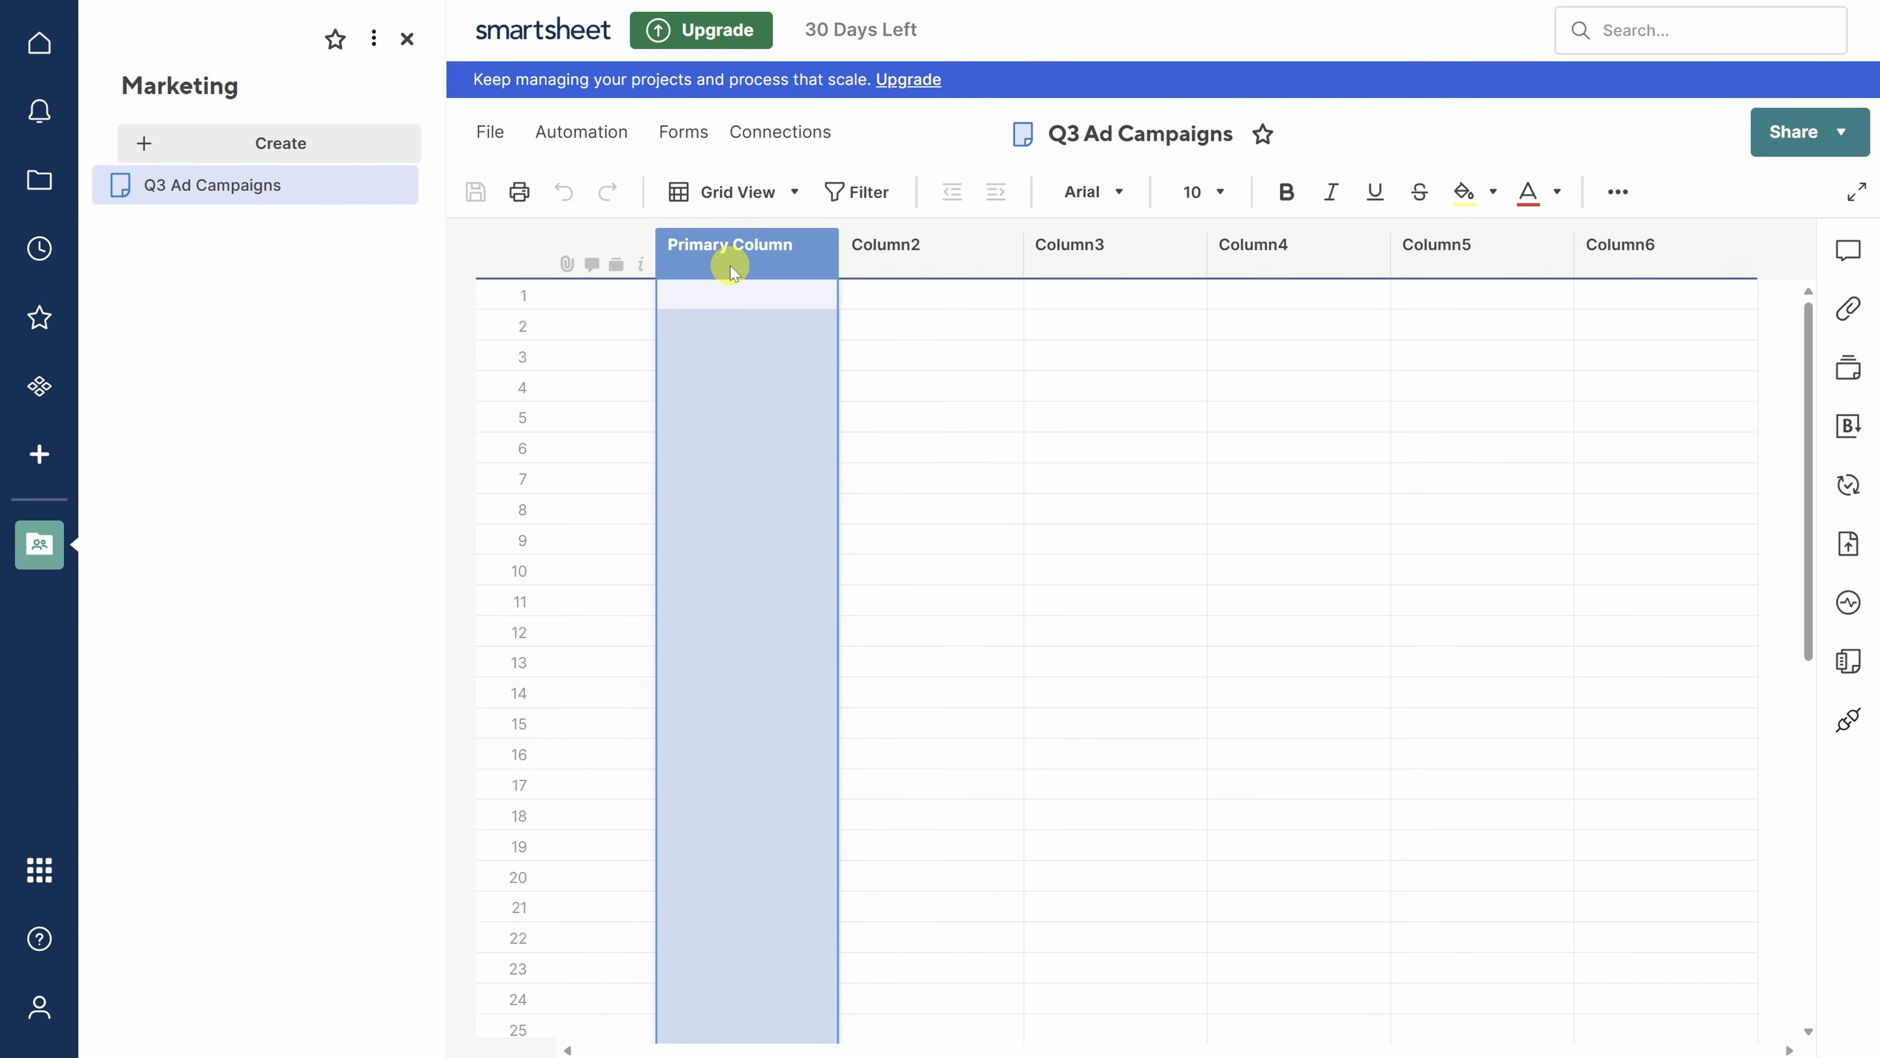
pyautogui.doubleClick(732, 268)
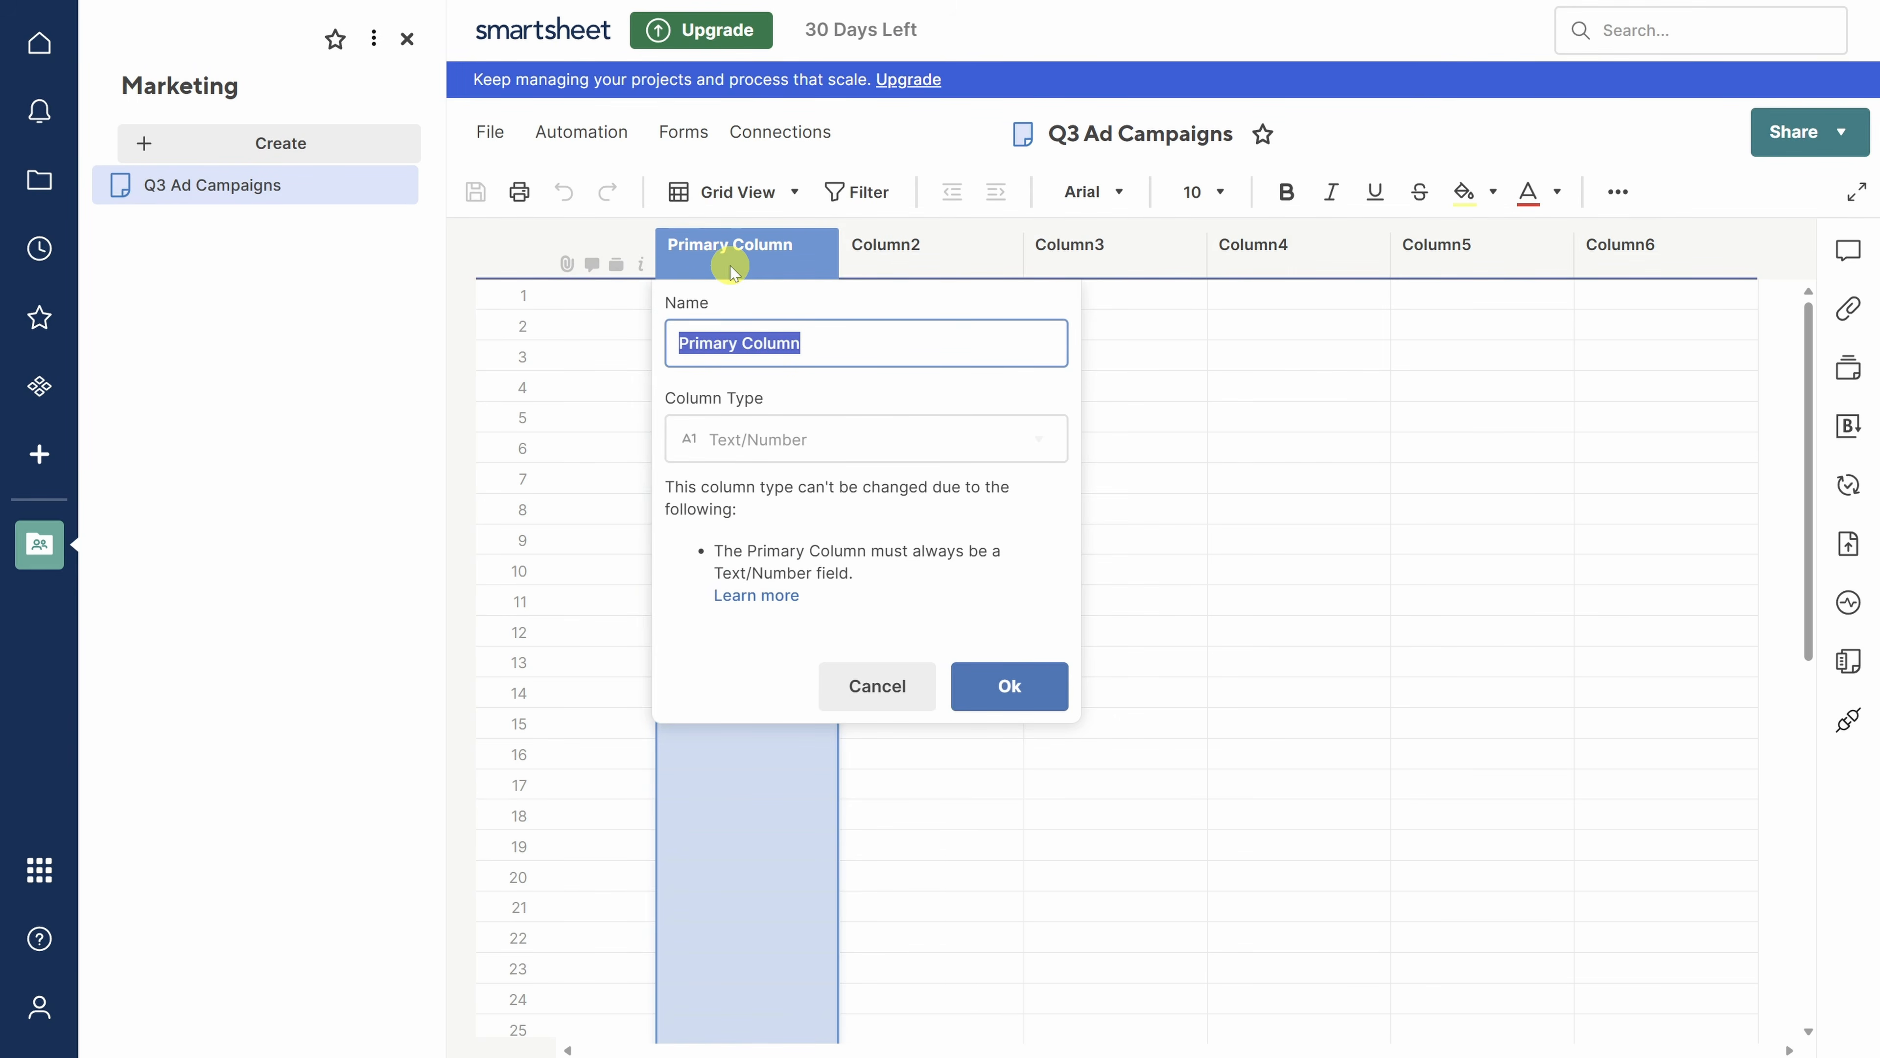
pyautogui.write('Task Name')
pyautogui.click(1008, 686)
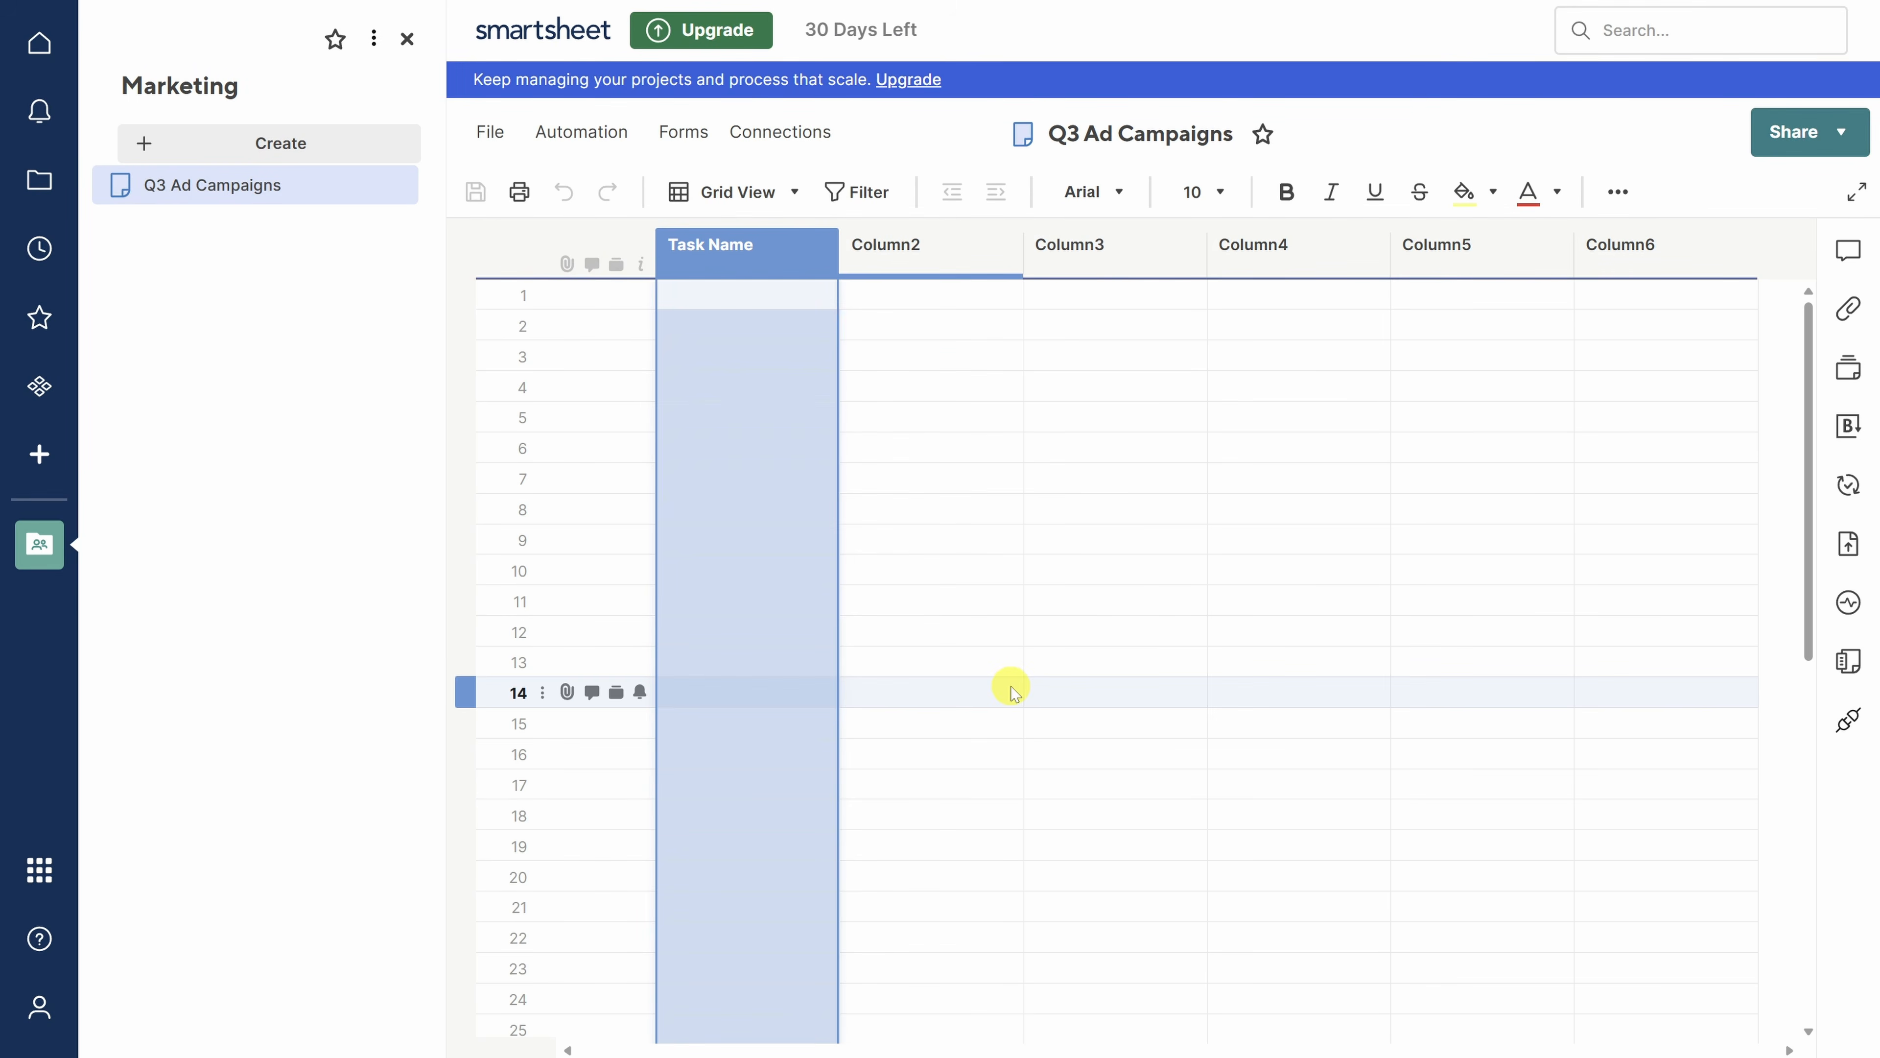
# - Rename Column2 to 'Assigned To' and set its type to Contact list
pyautogui.click(931, 251)
pyautogui.doubleClick(932, 251)
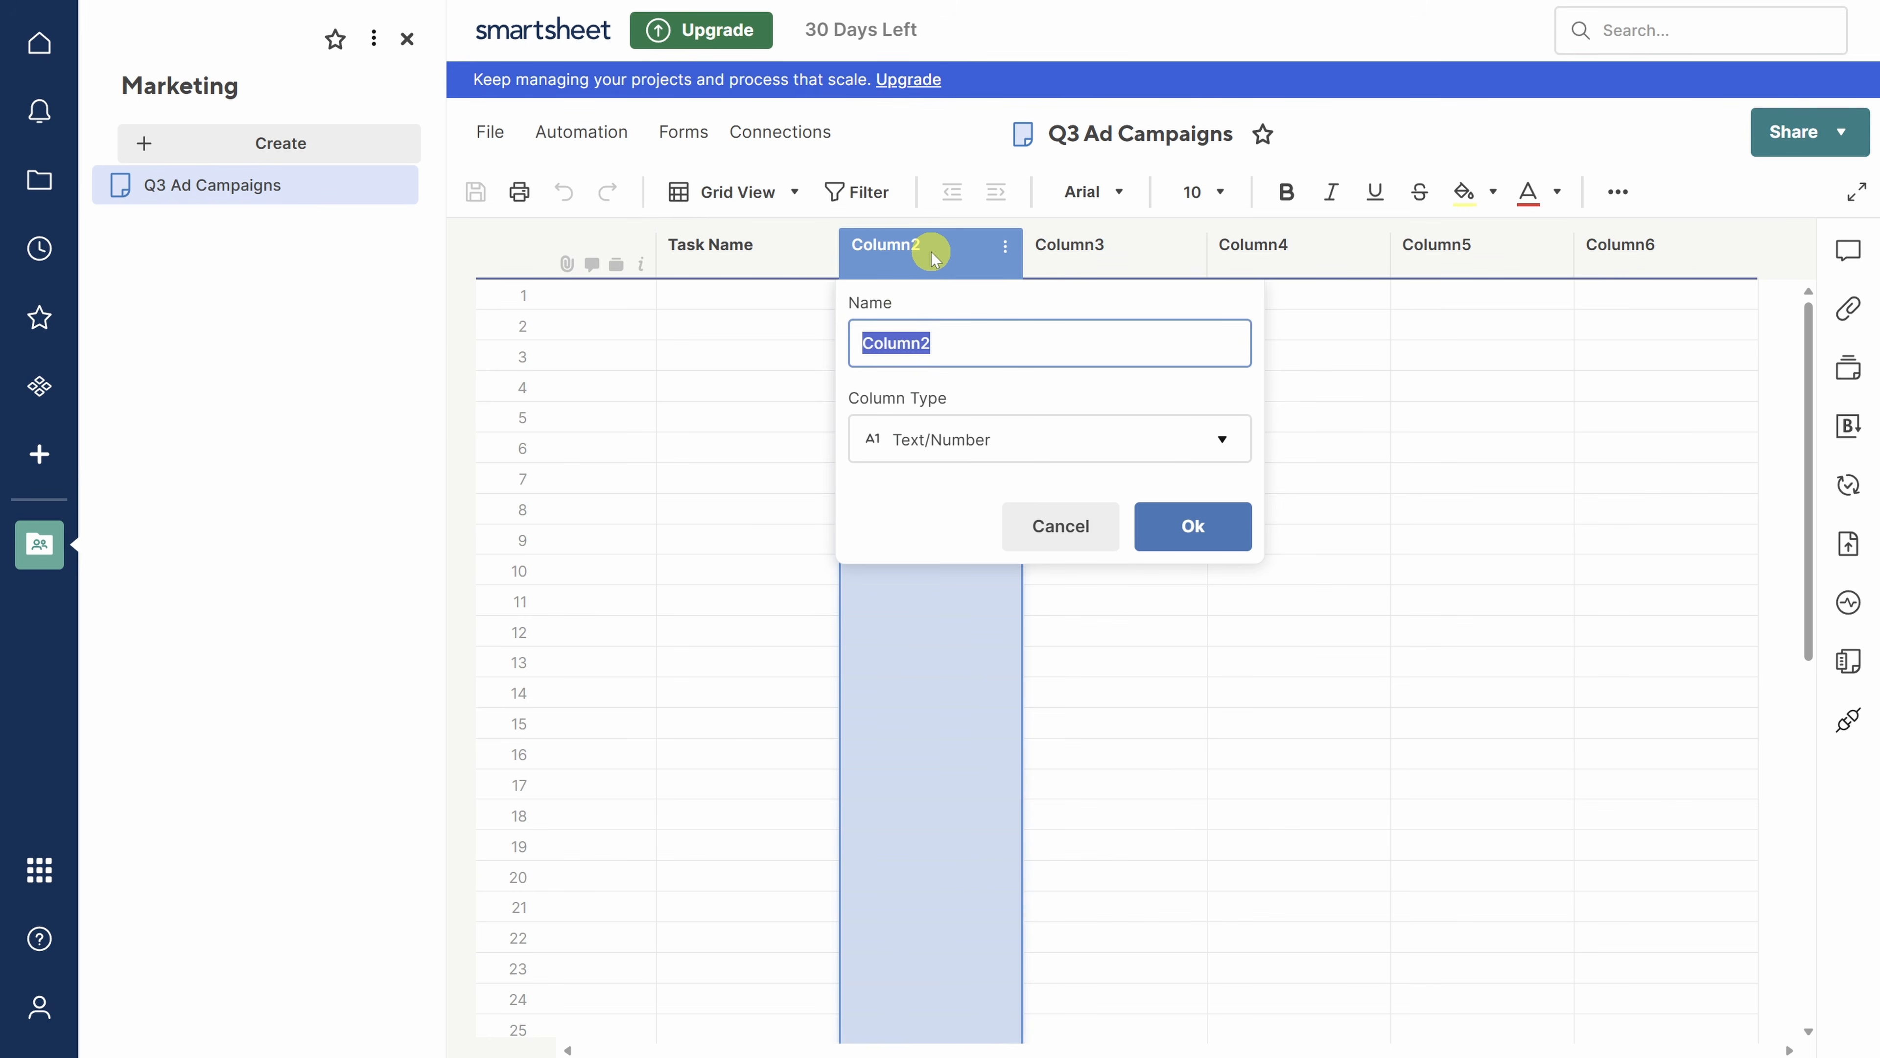
pyautogui.write('Assigned To')
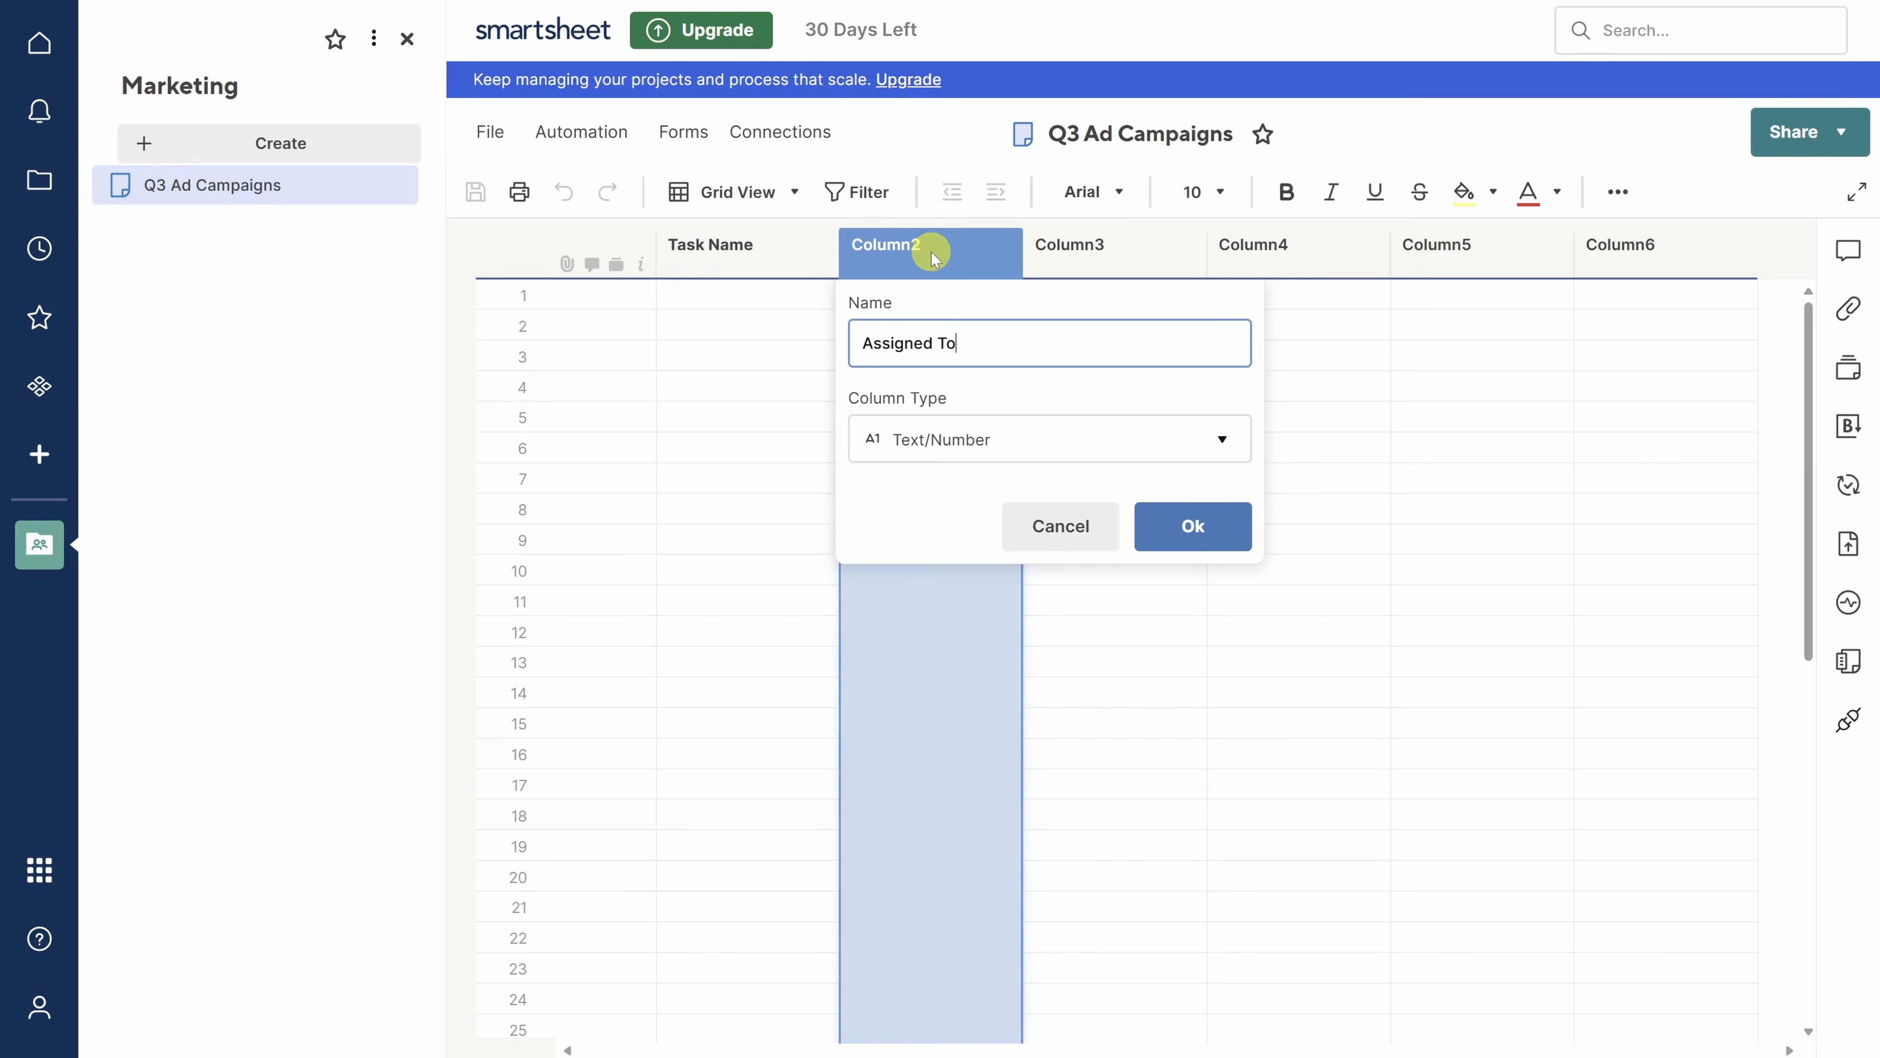
pyautogui.click(964, 437)
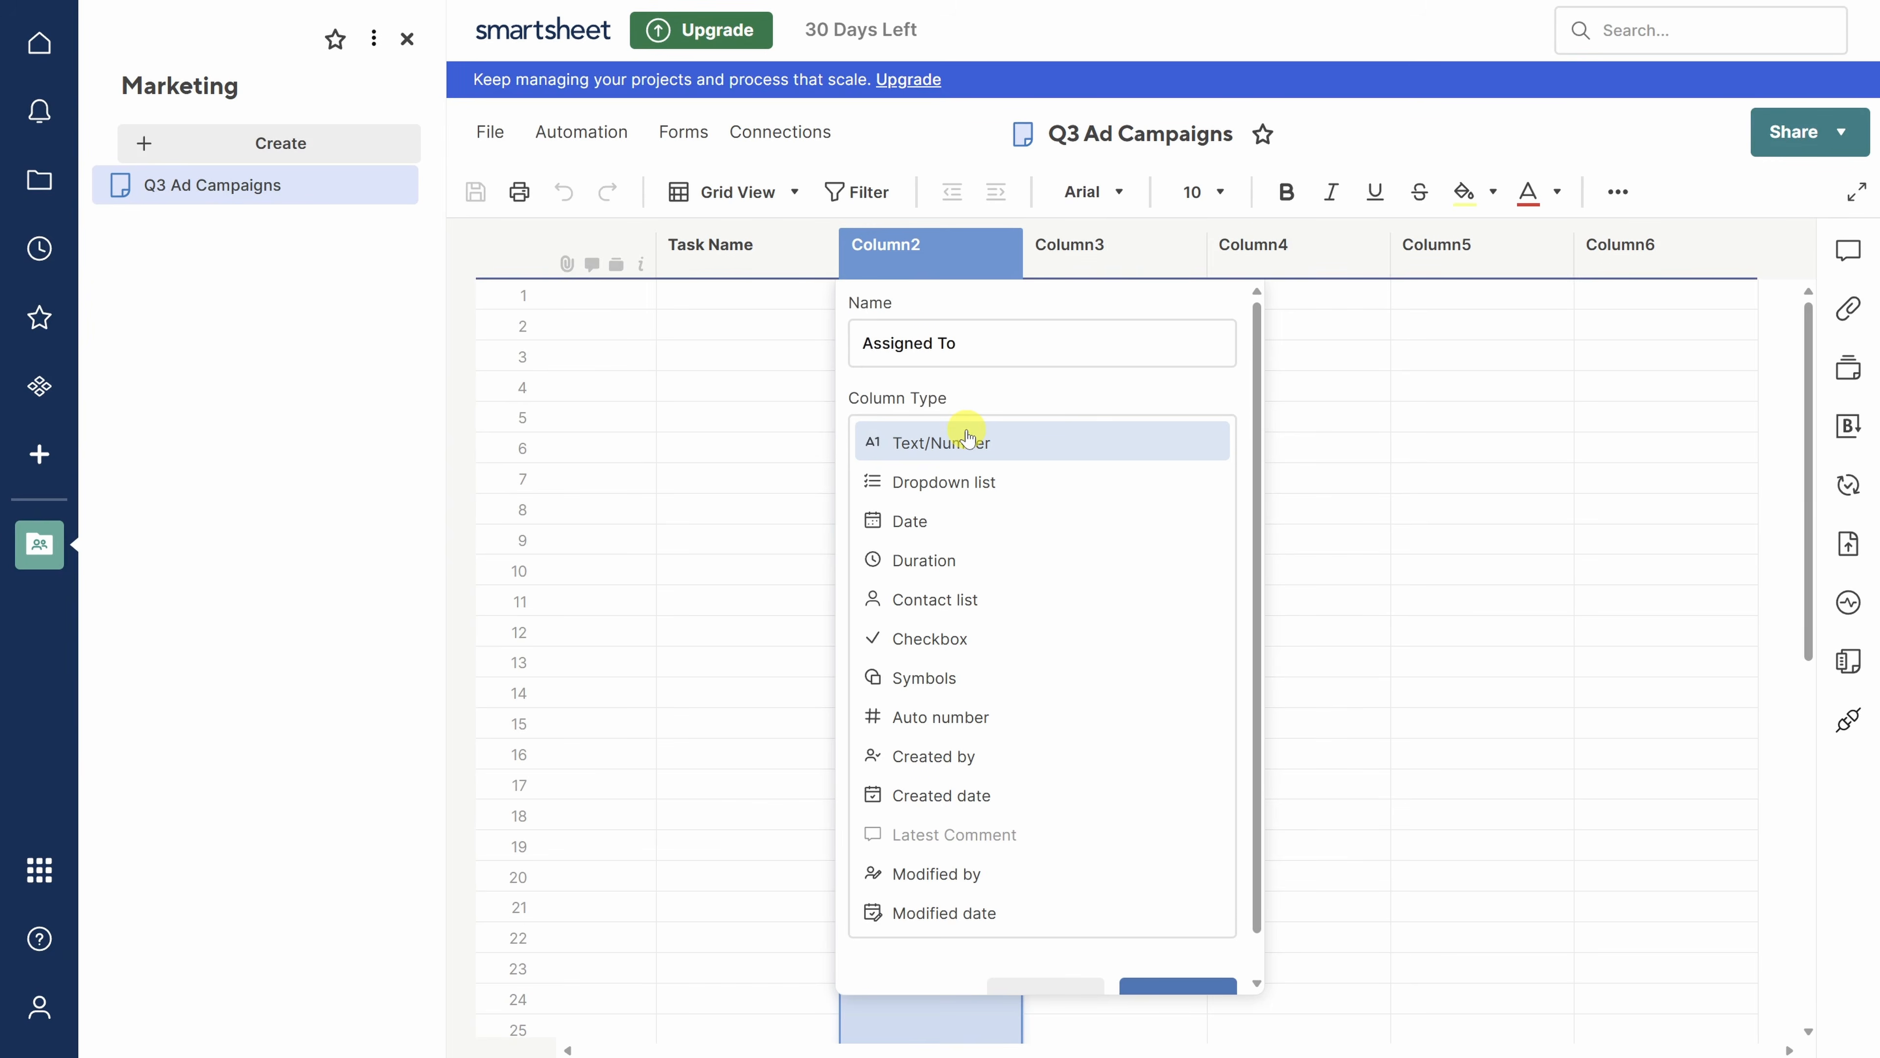
pyautogui.click(962, 599)
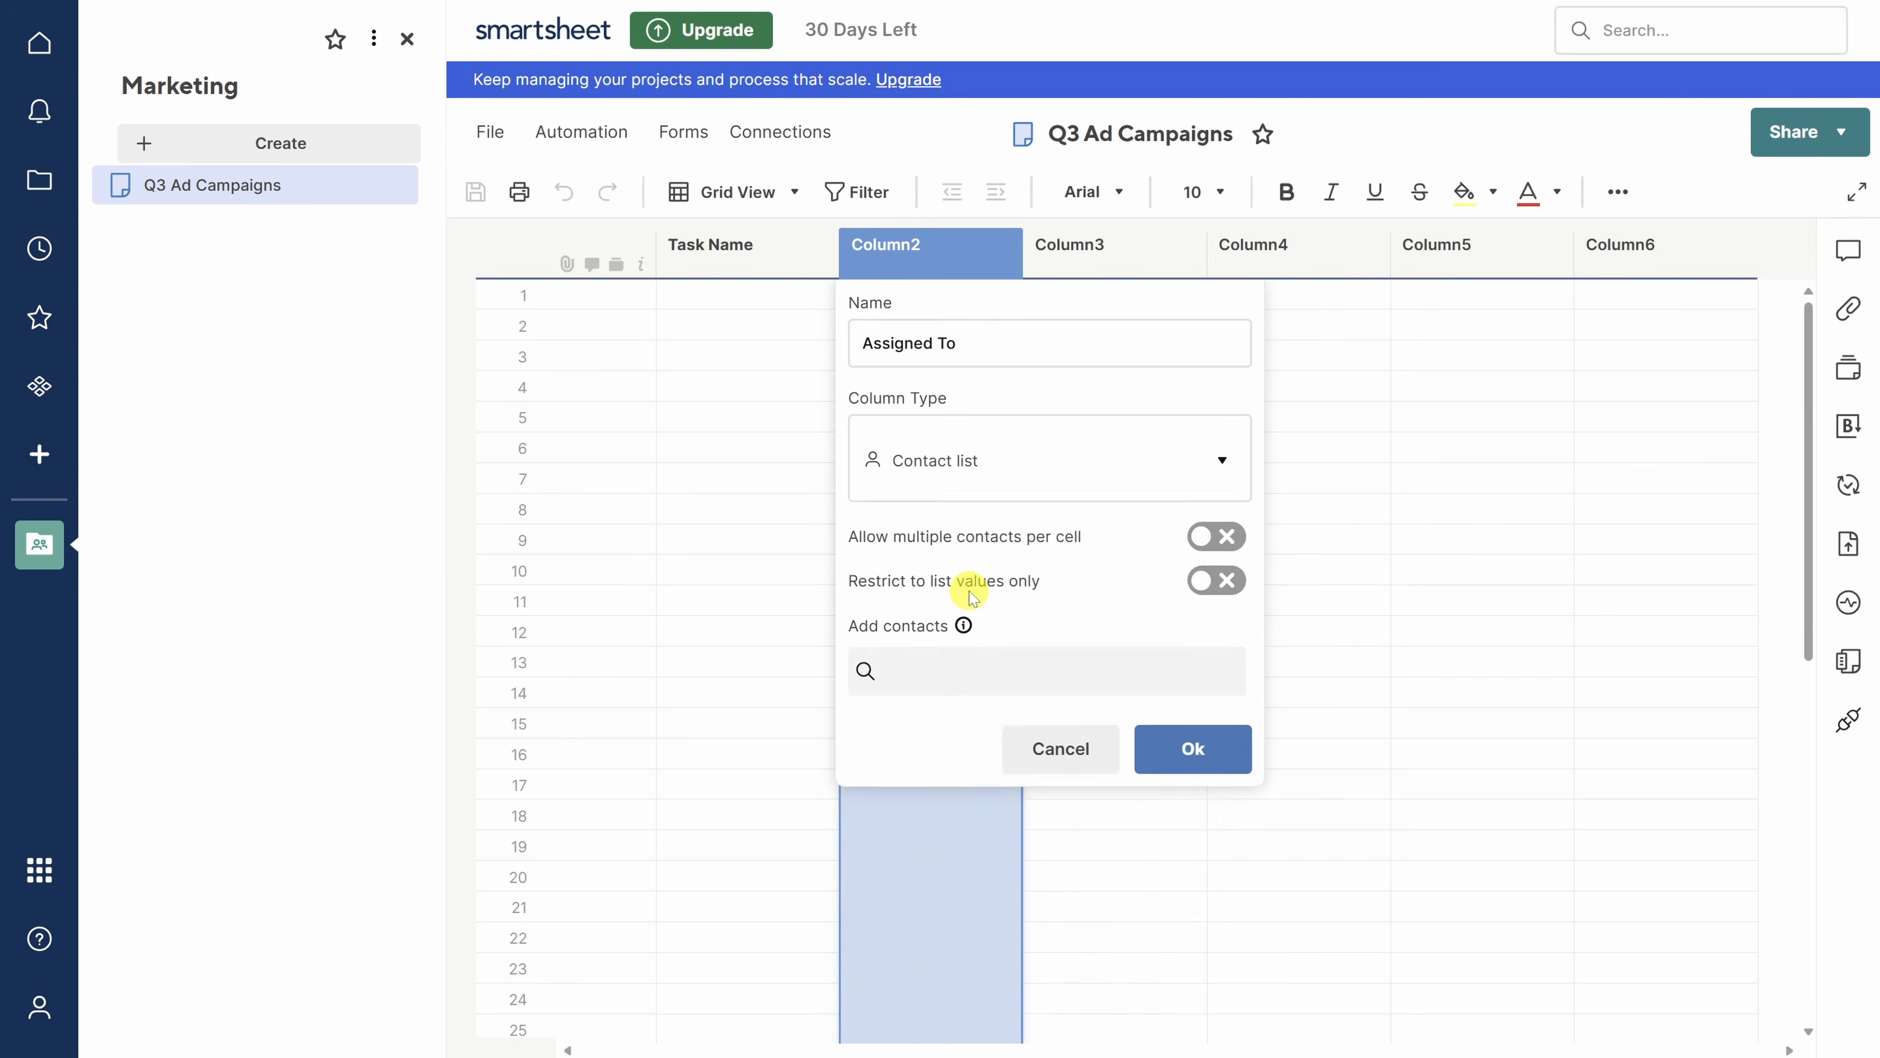
pyautogui.moveTo(966, 599)
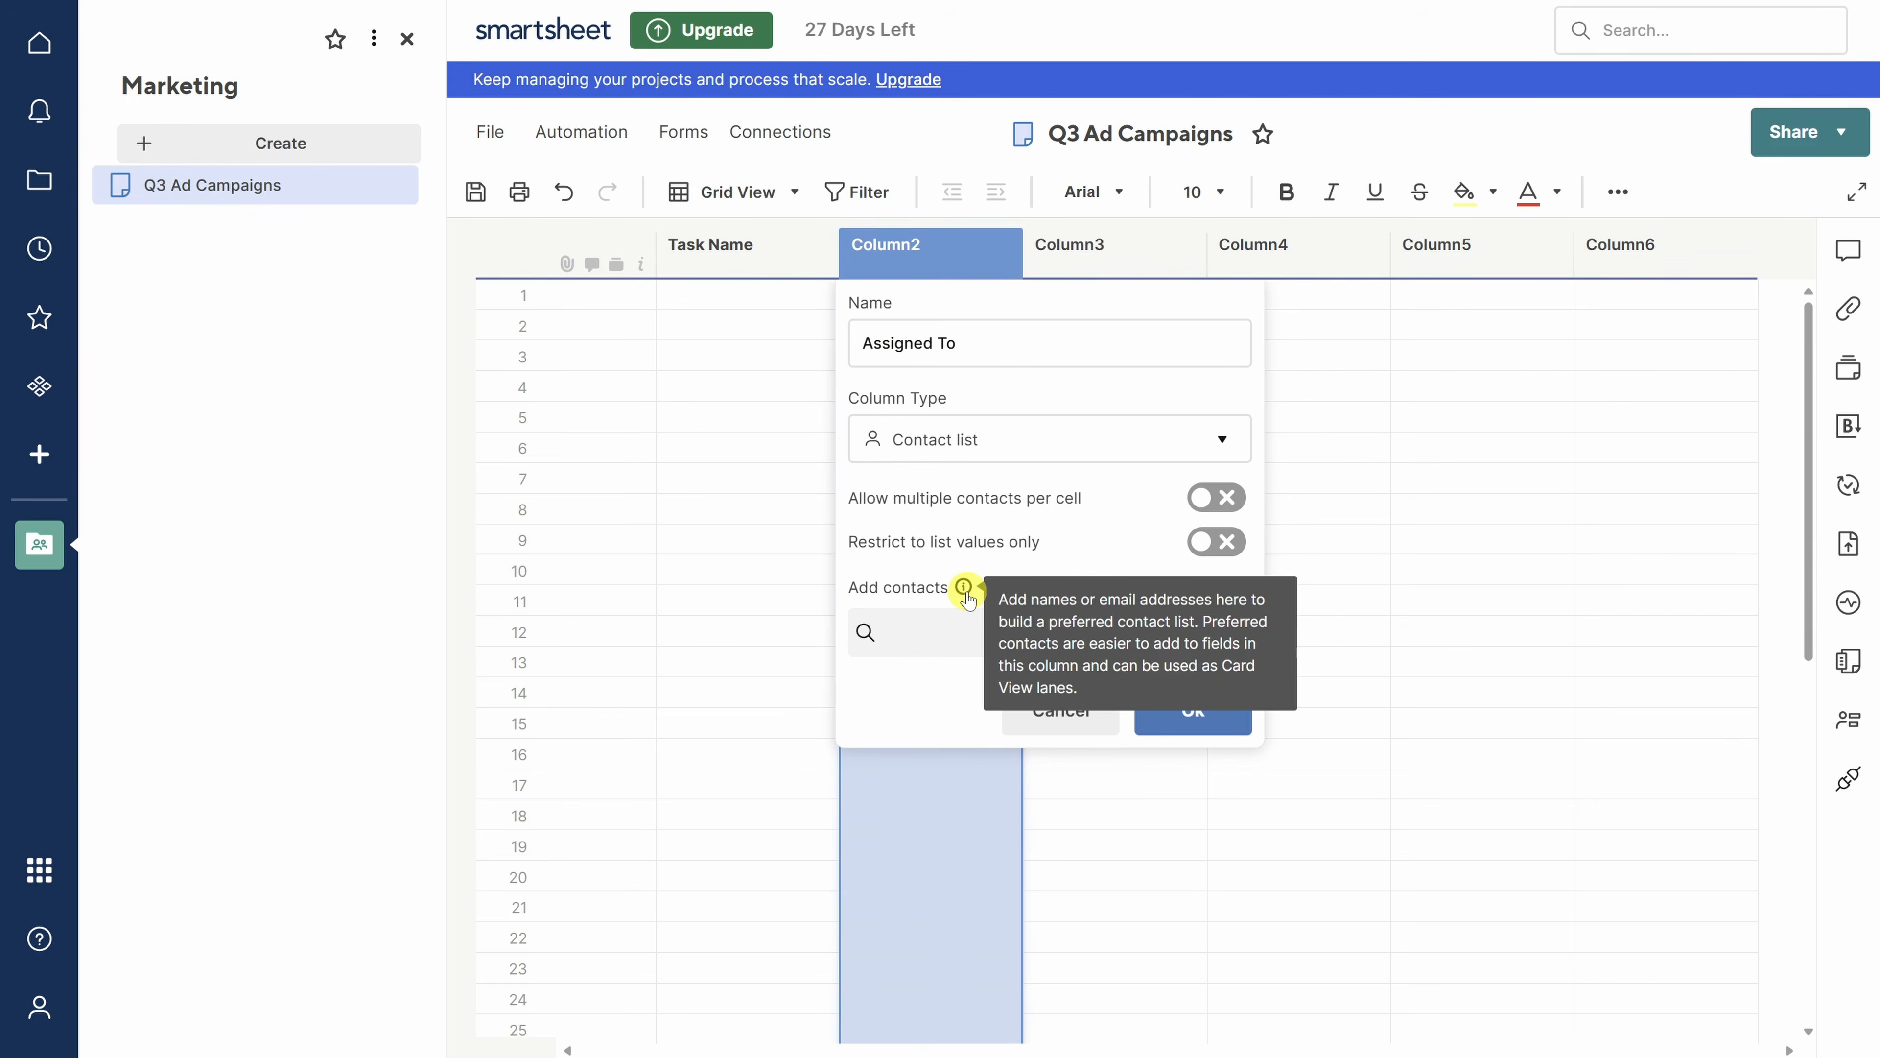
# - Add three team members as preset contacts and save the Assigned To column
pyautogui.click(933, 641)
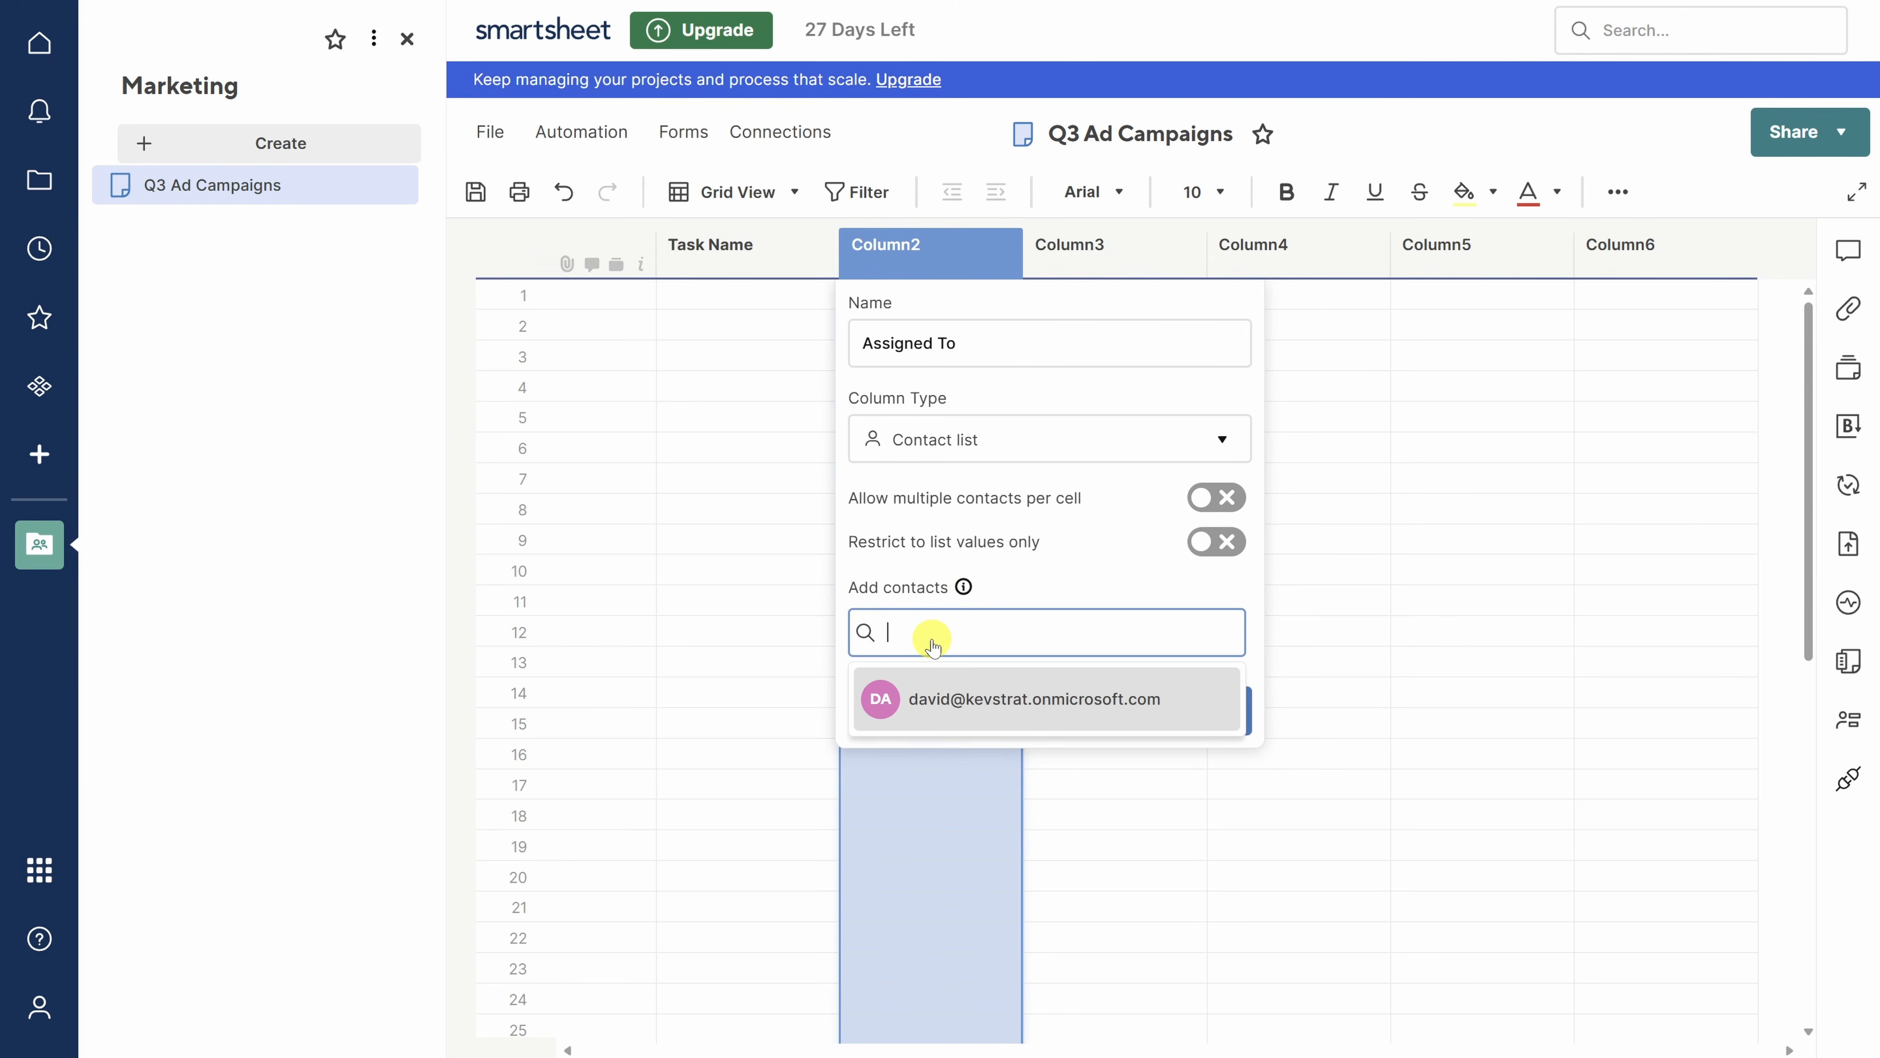
pyautogui.click(925, 700)
pyautogui.click(923, 632)
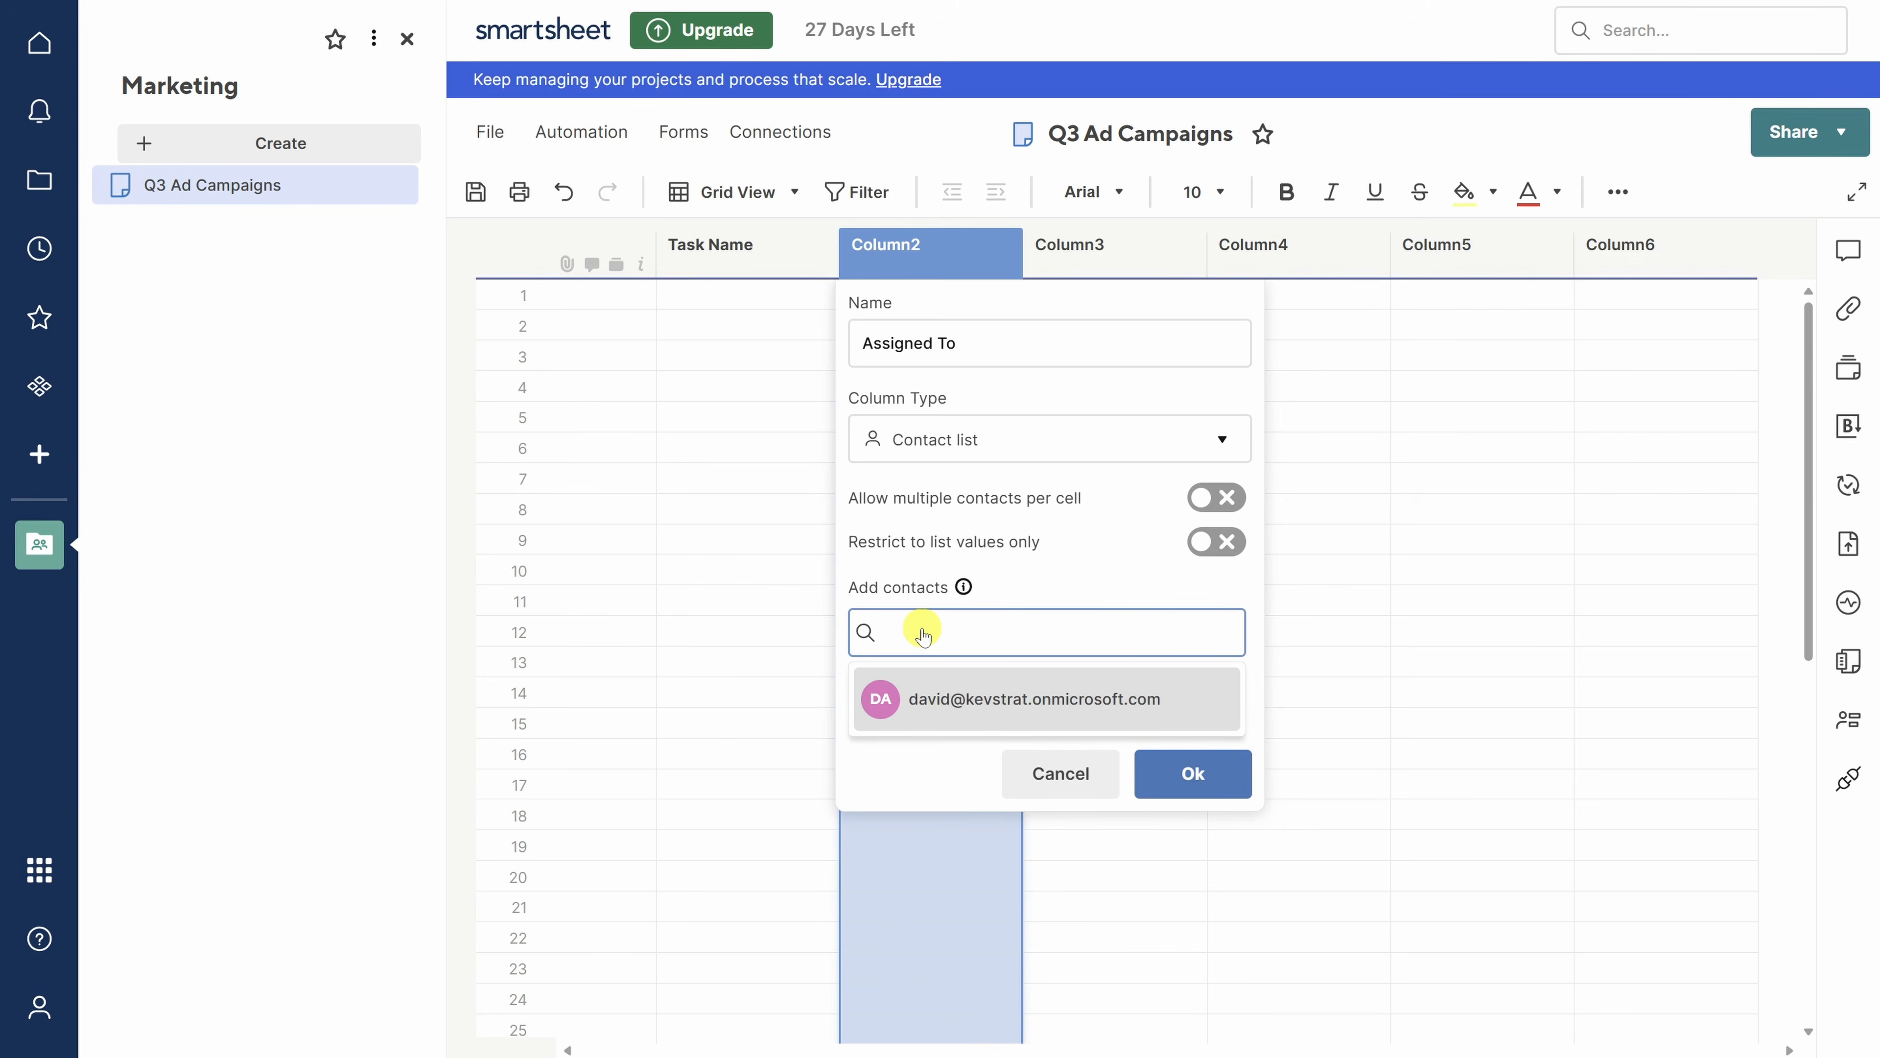
pyautogui.hotkey('ctrl', 'v')
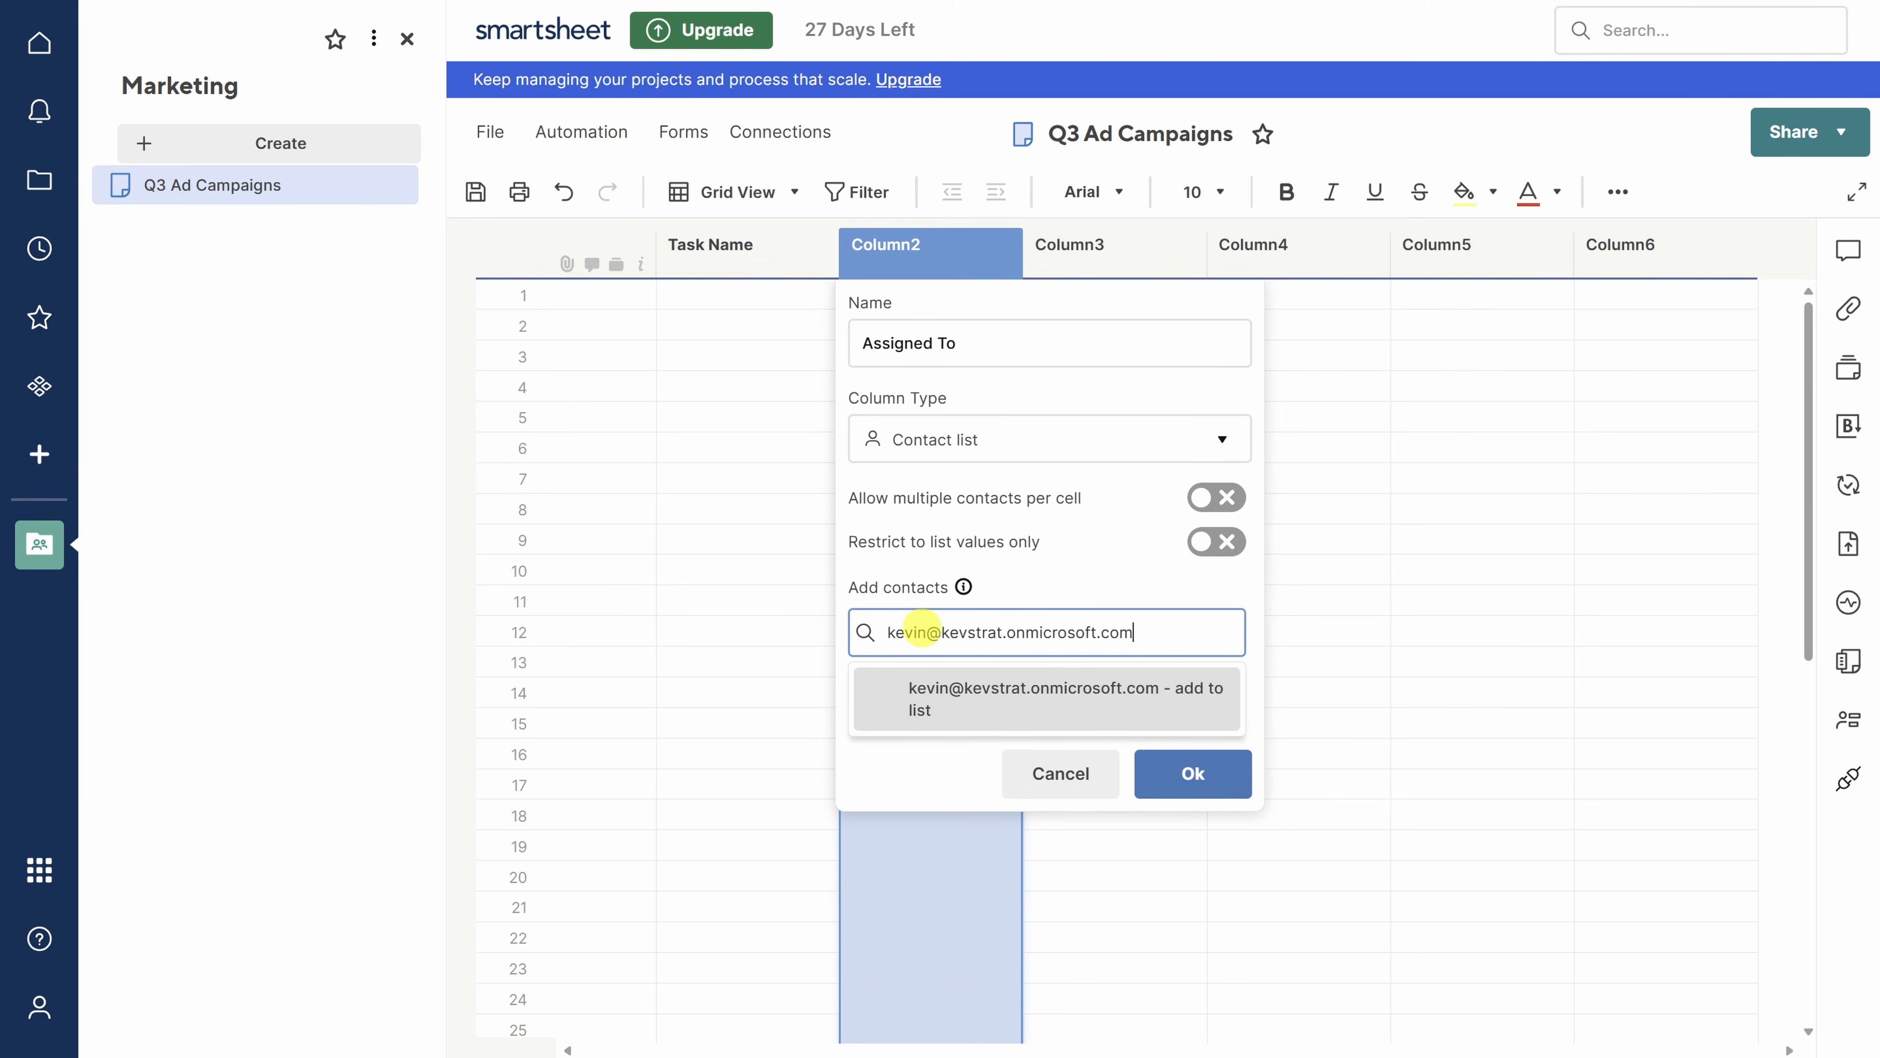
pyautogui.press('Return')
pyautogui.click(923, 631)
pyautogui.hotkey('ctrl', 'v')
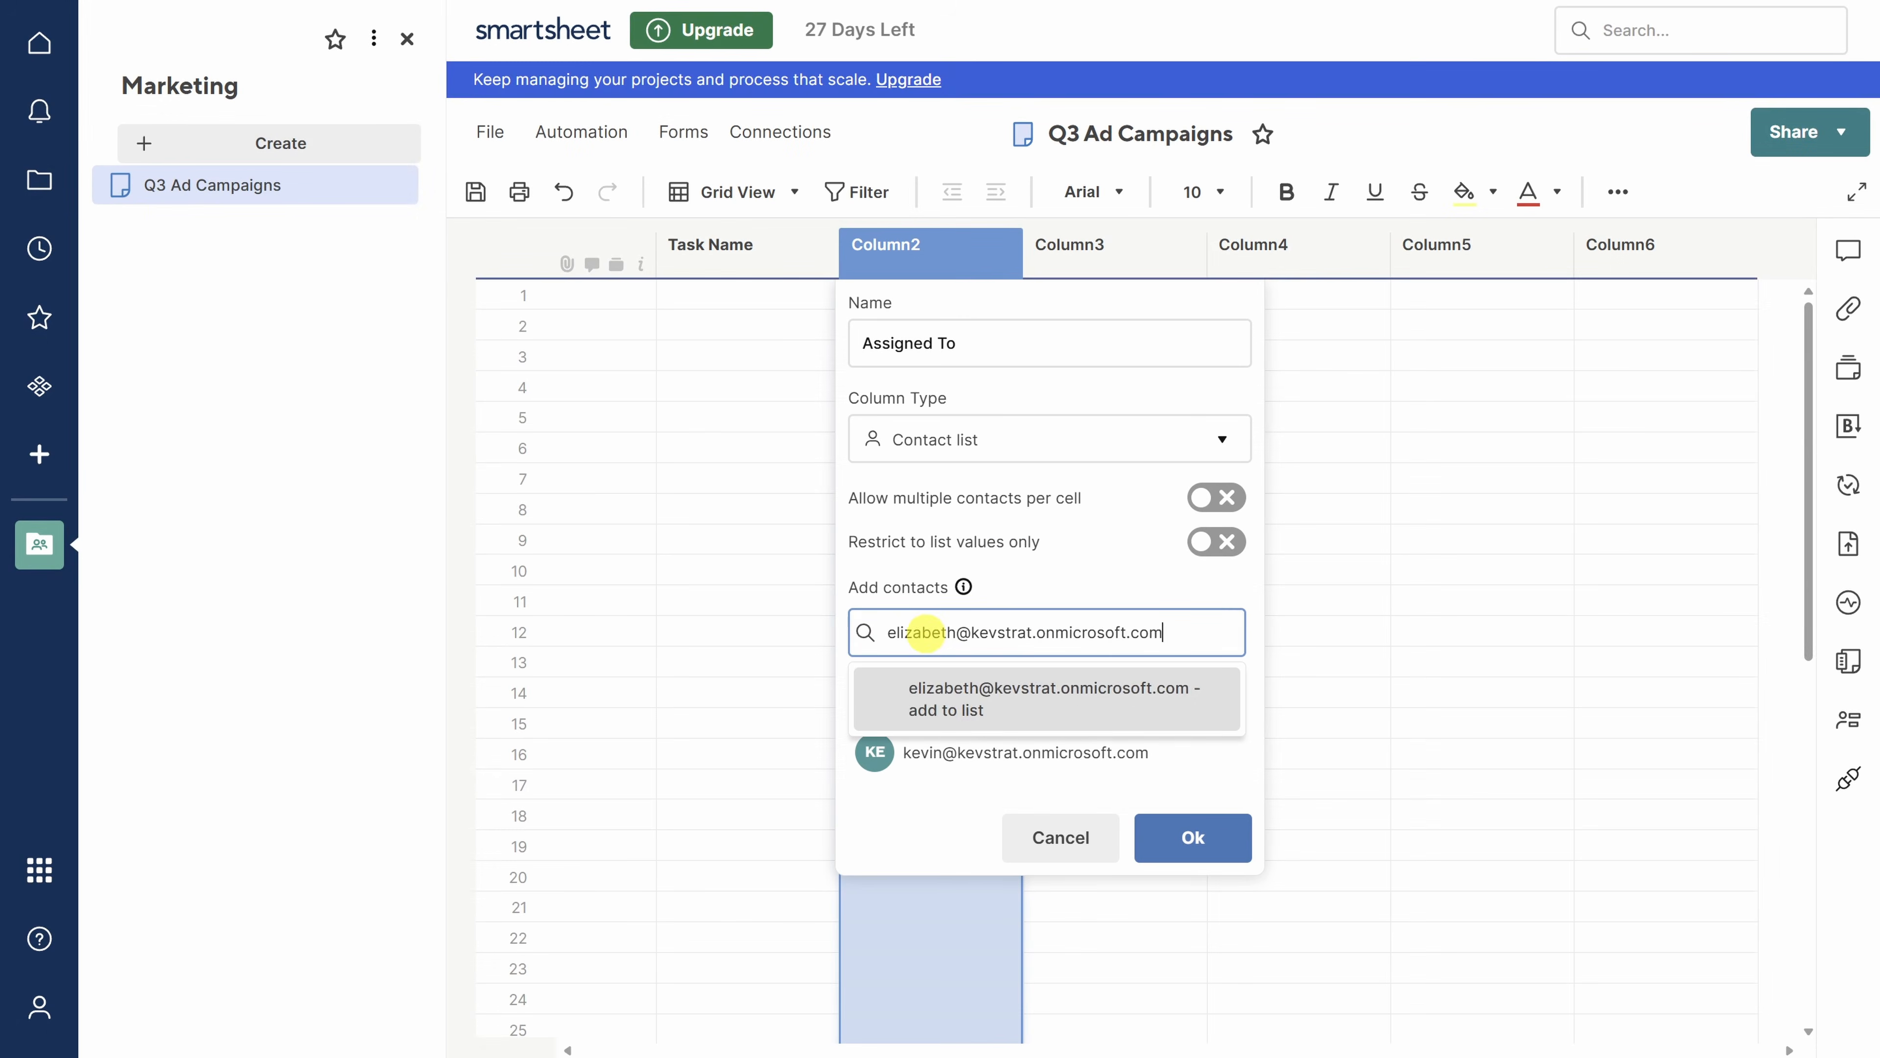
pyautogui.click(941, 694)
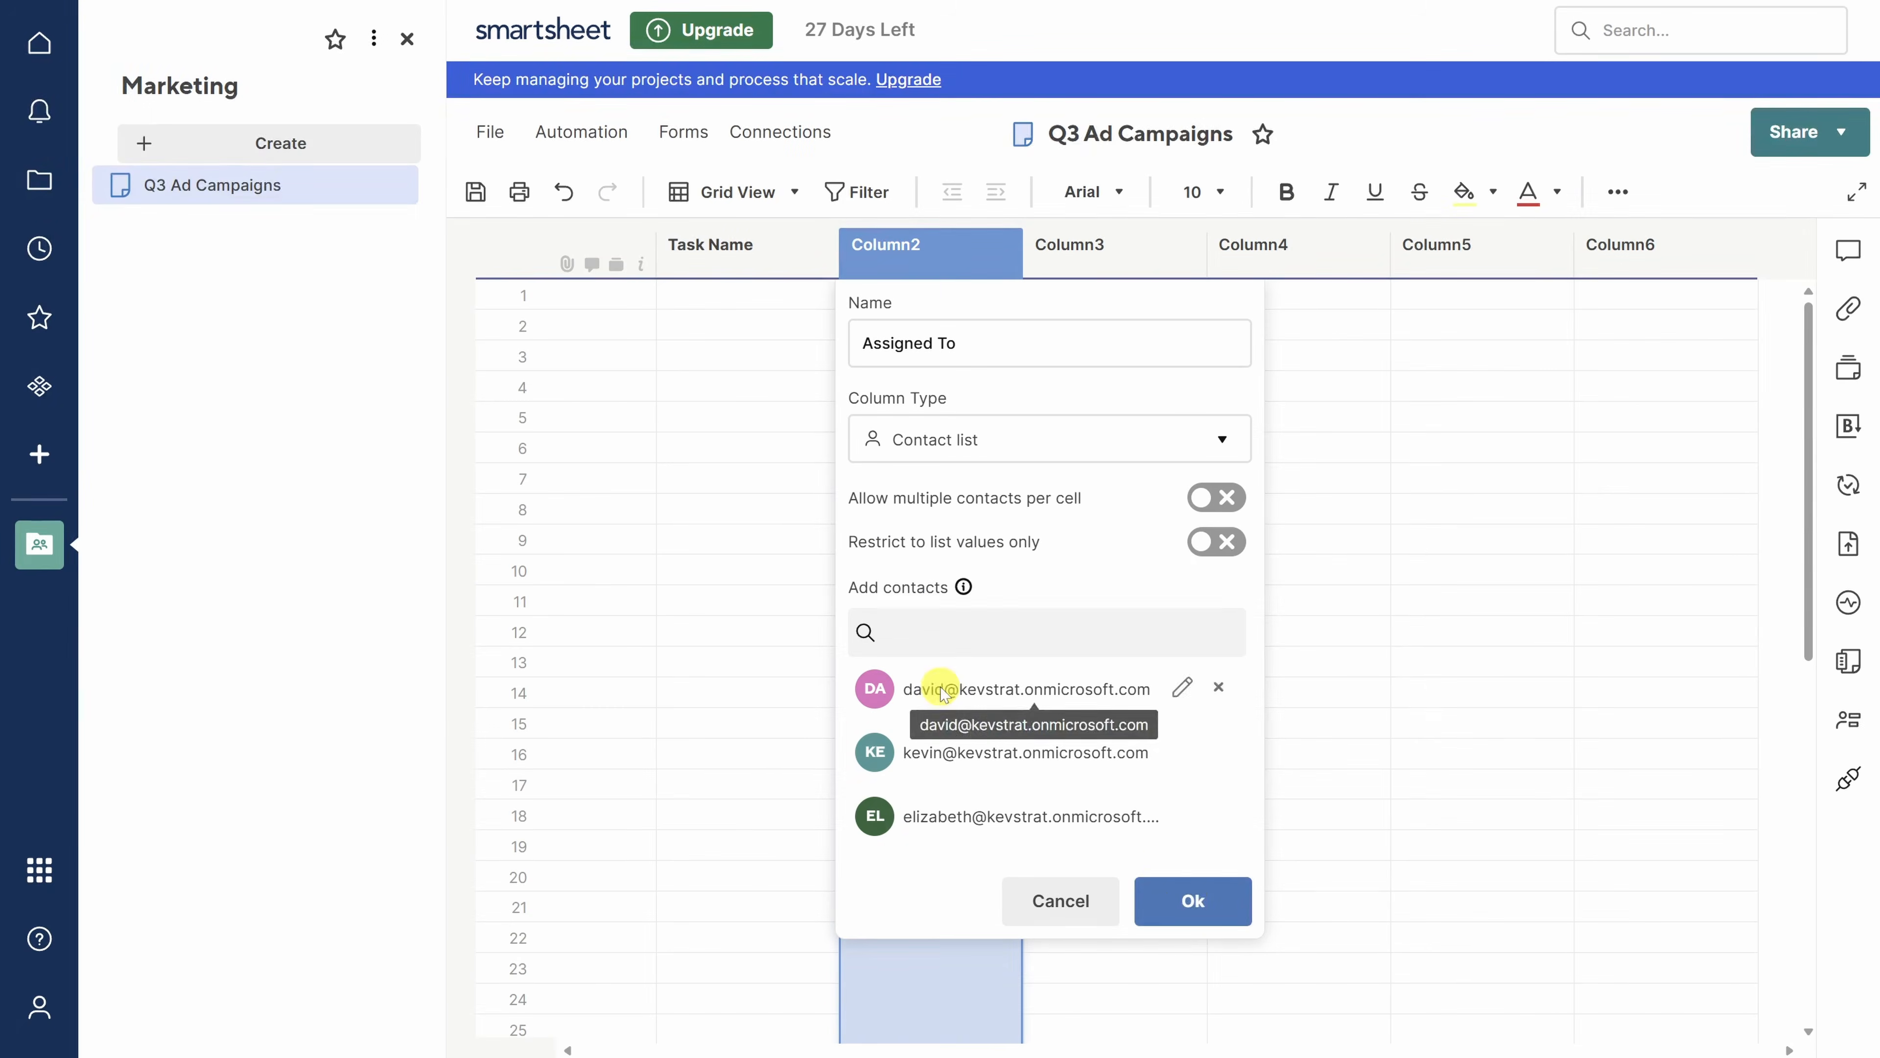
pyautogui.click(1194, 904)
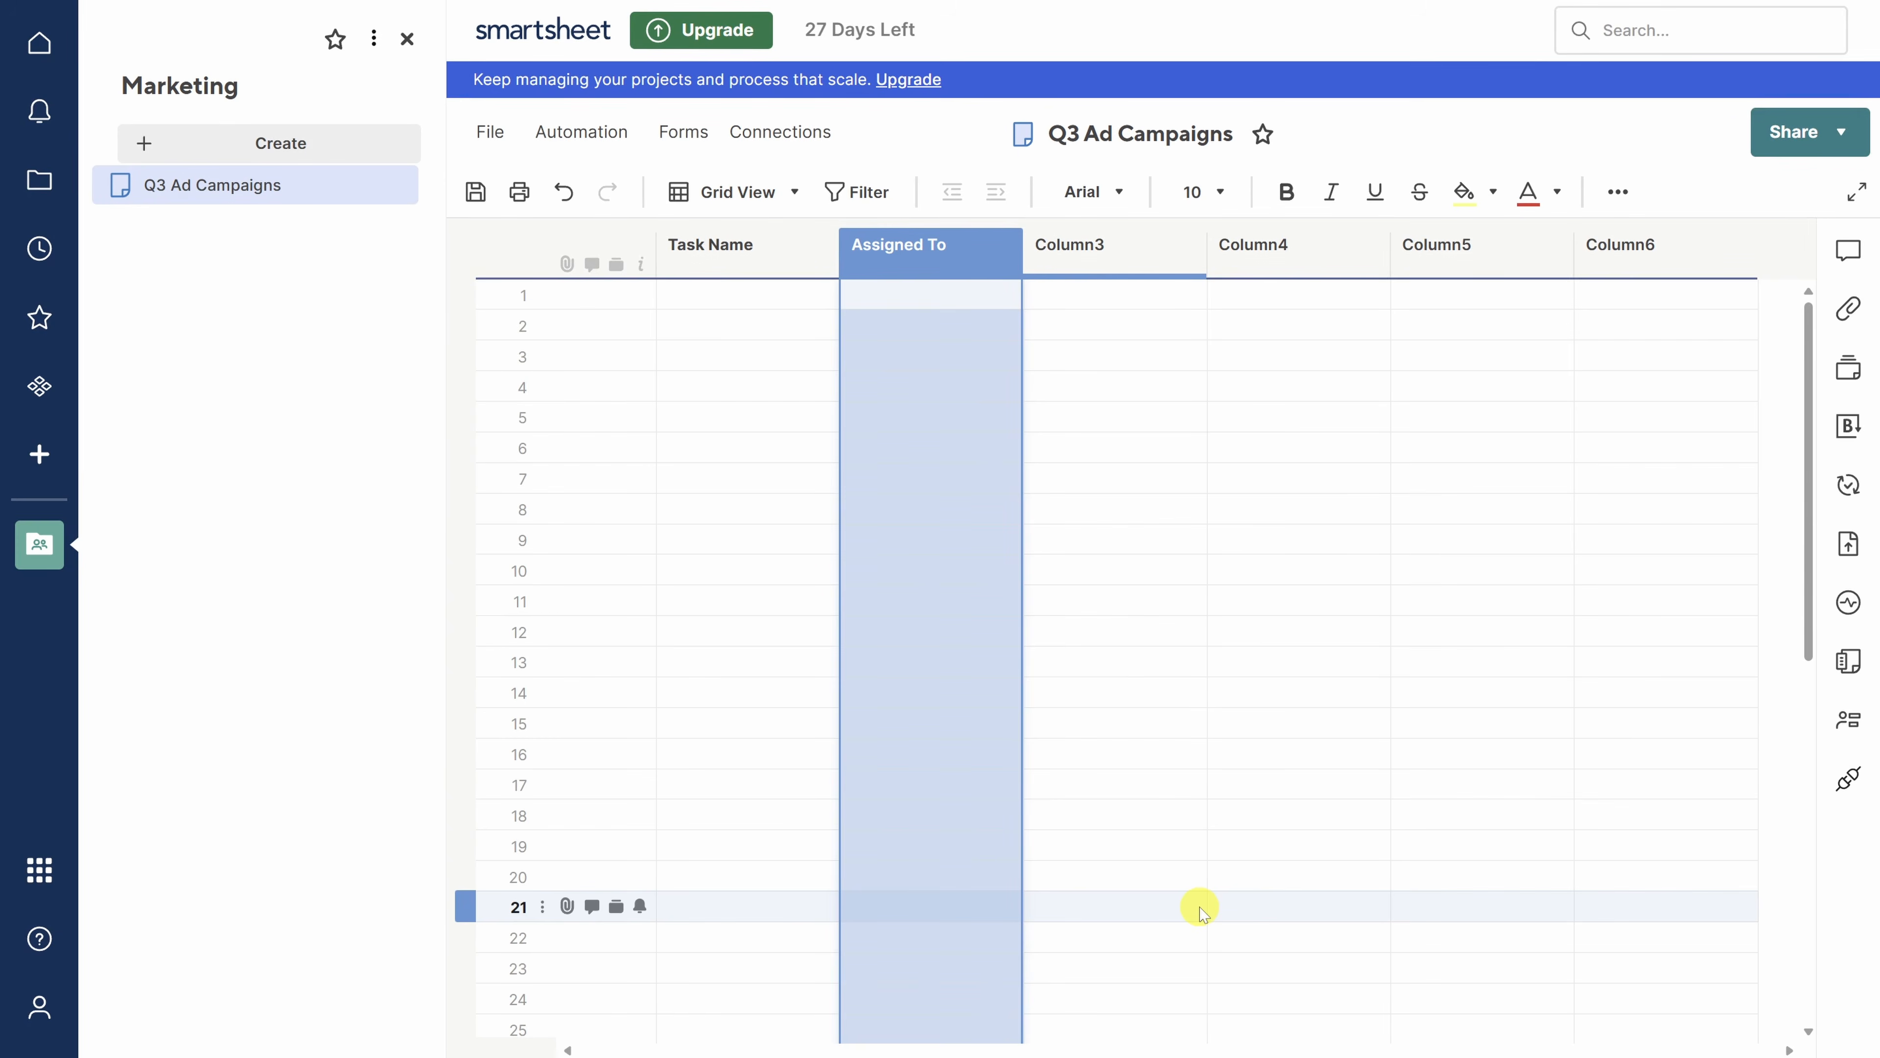
# - Rename Column3 to 'Start Date' as a Date column restricted to dates
pyautogui.doubleClick(1103, 249)
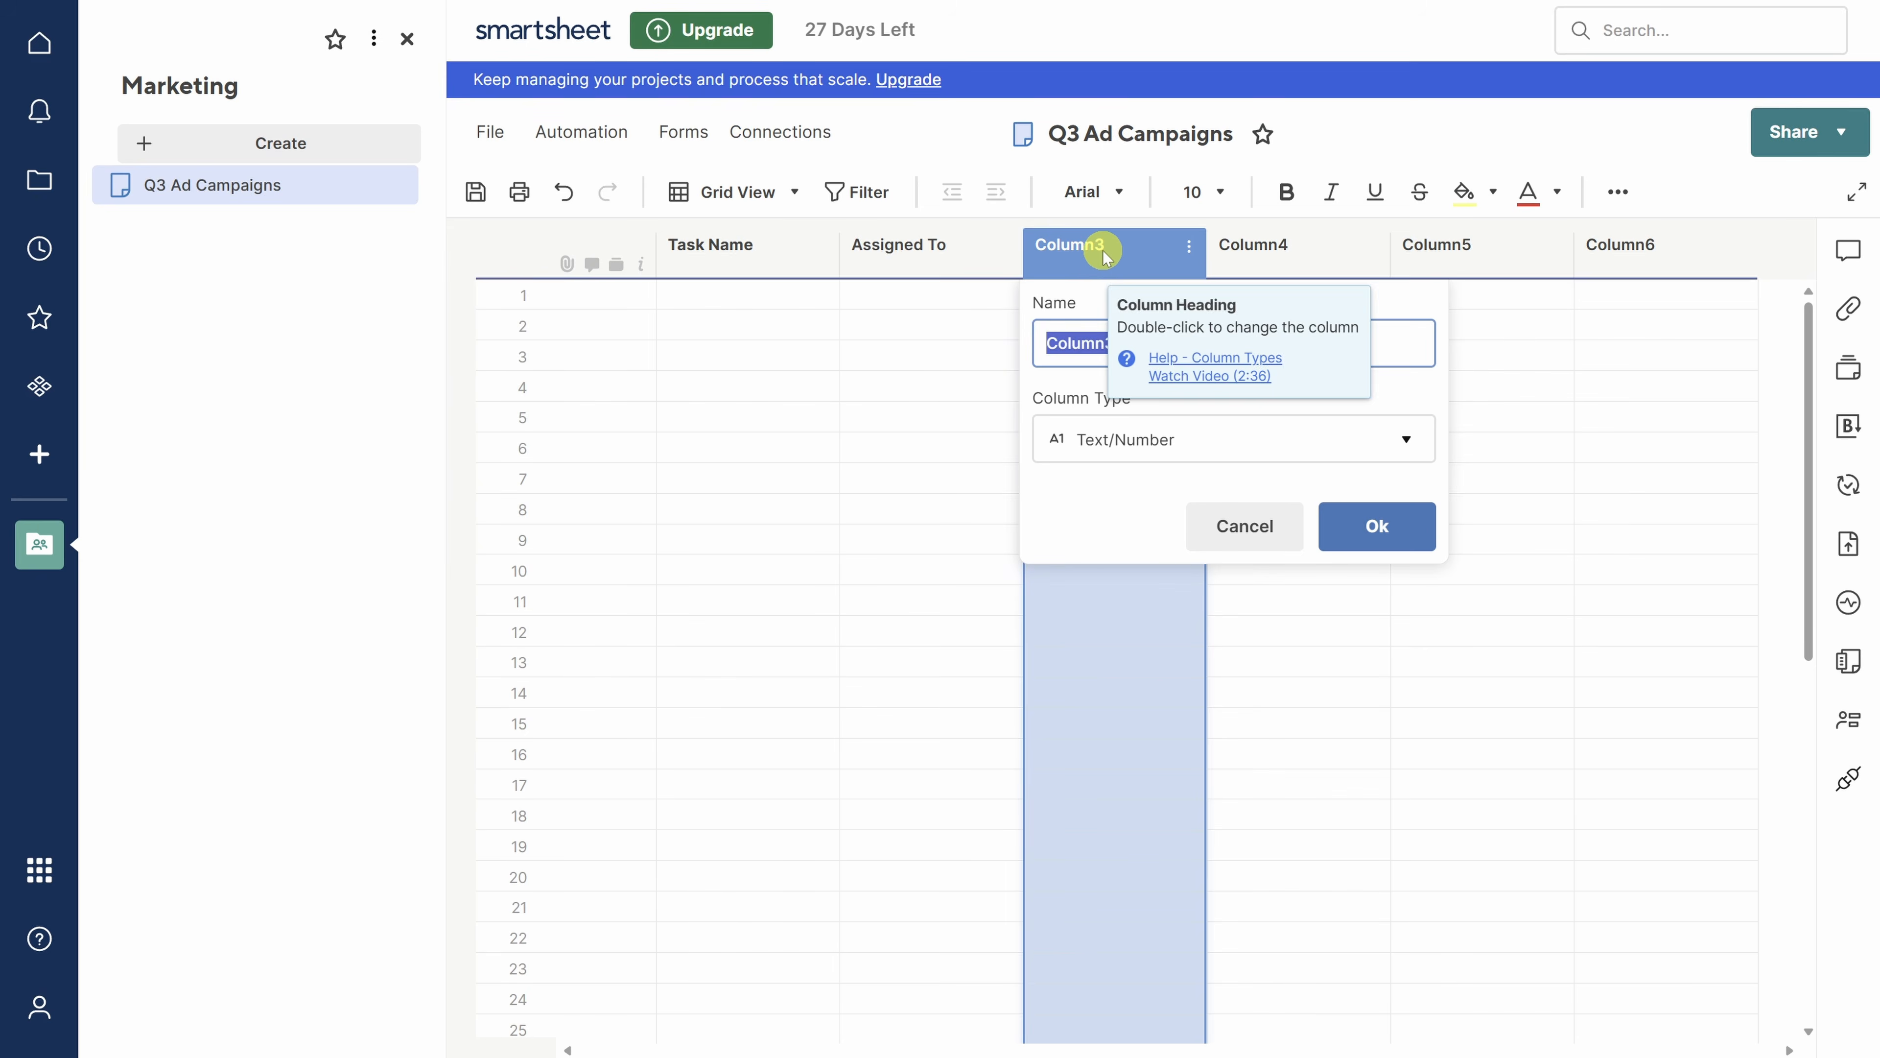
pyautogui.write('Start Date')
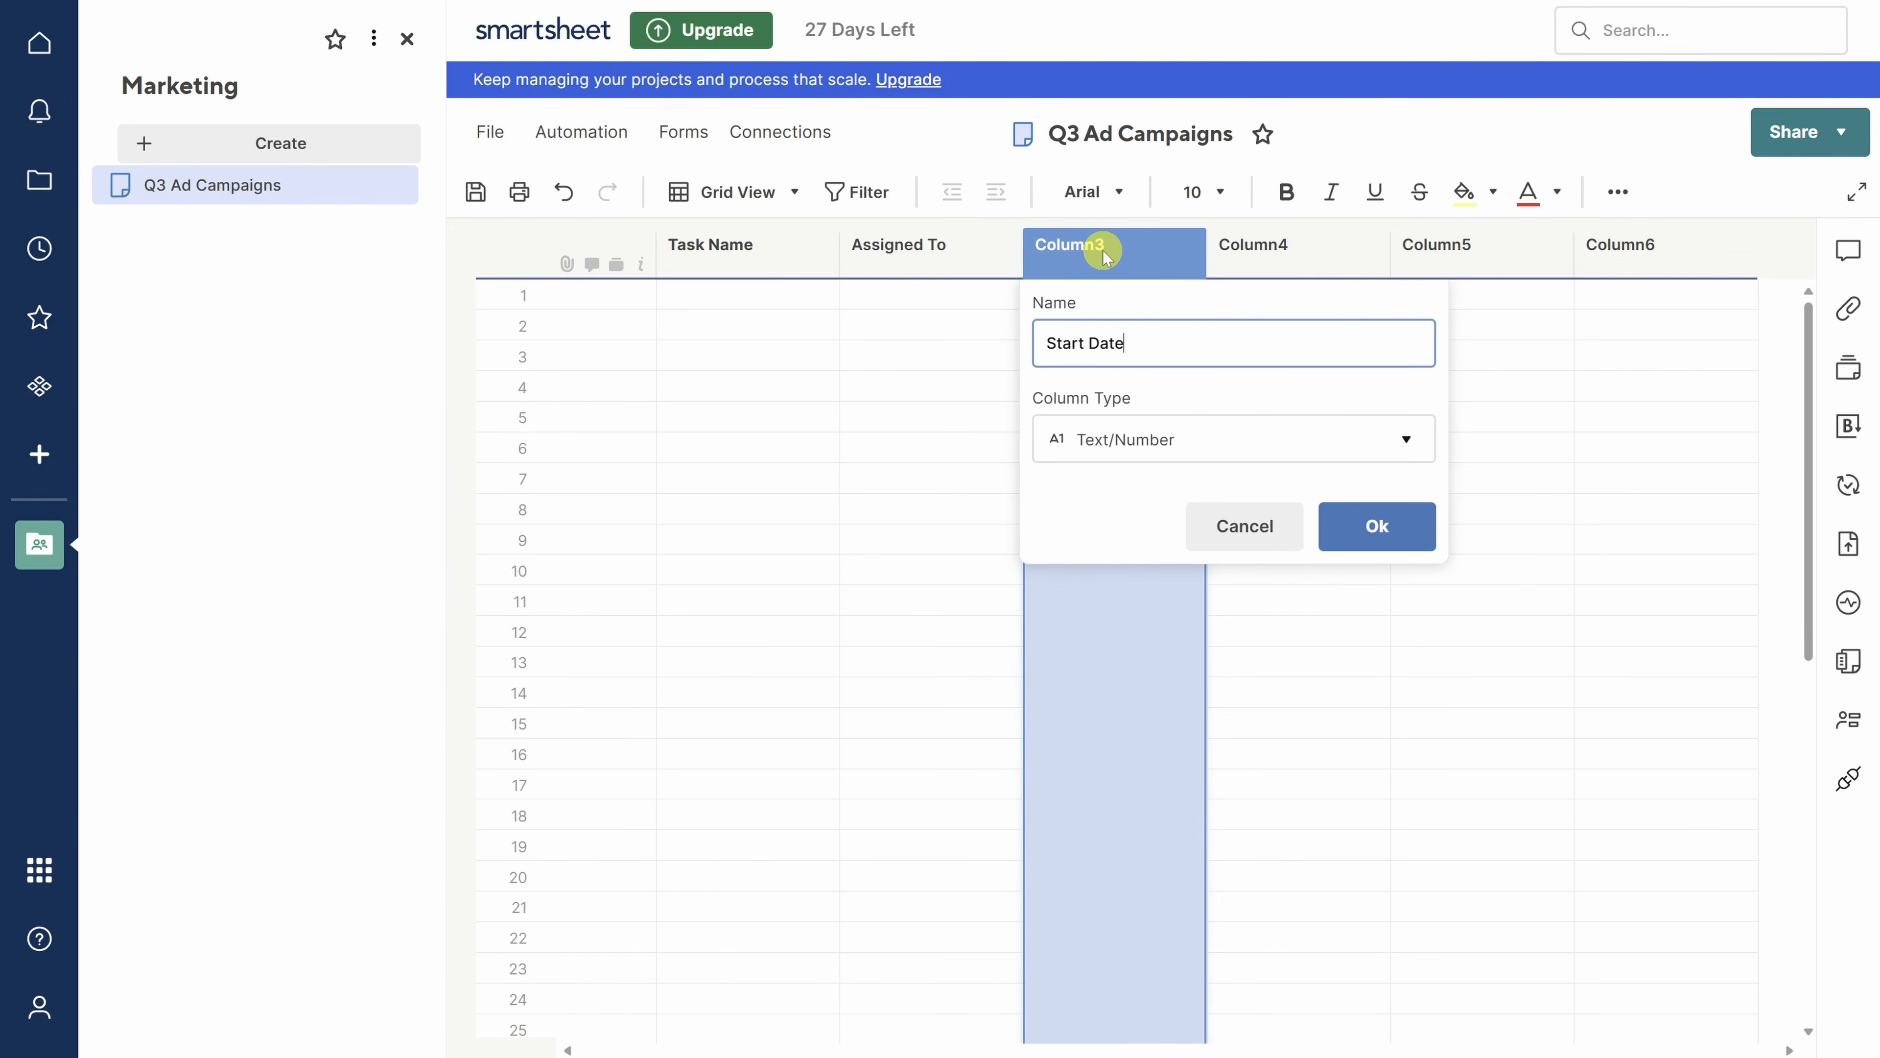
pyautogui.click(1144, 440)
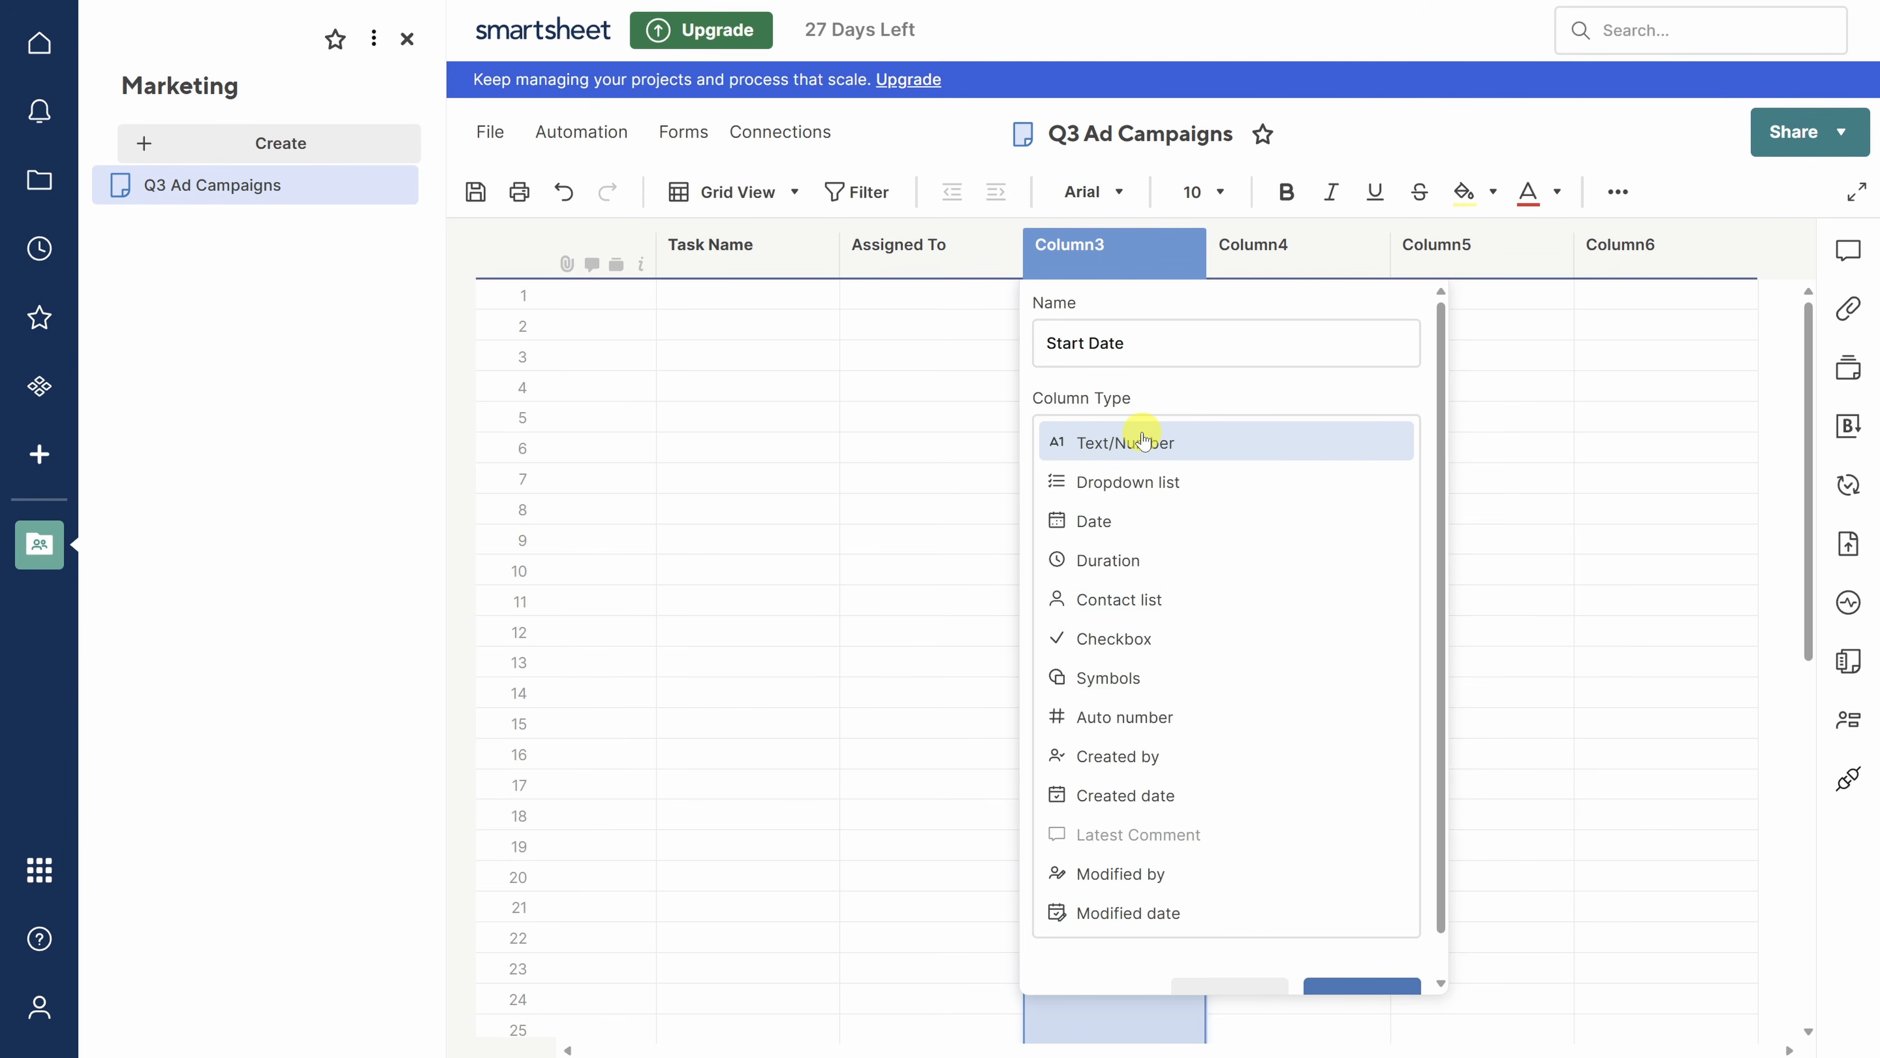
pyautogui.click(1110, 522)
pyautogui.click(1405, 502)
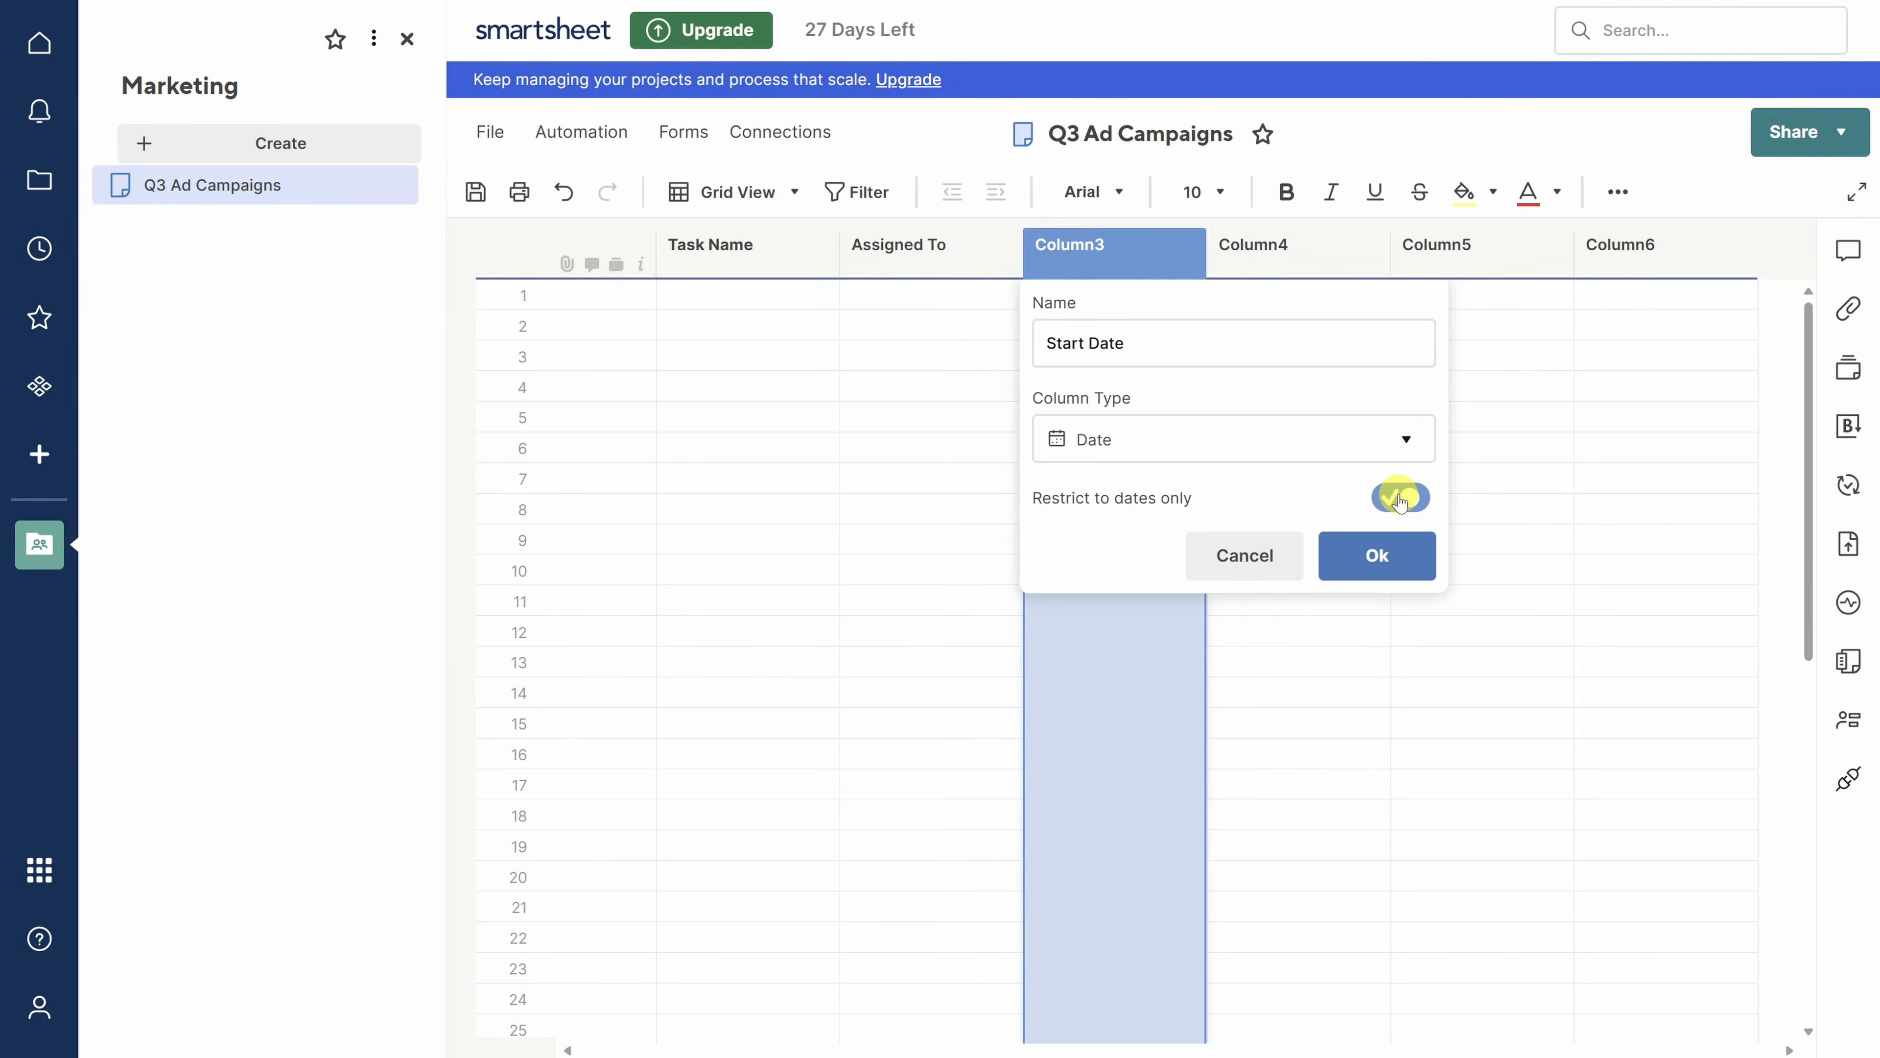
pyautogui.click(1376, 551)
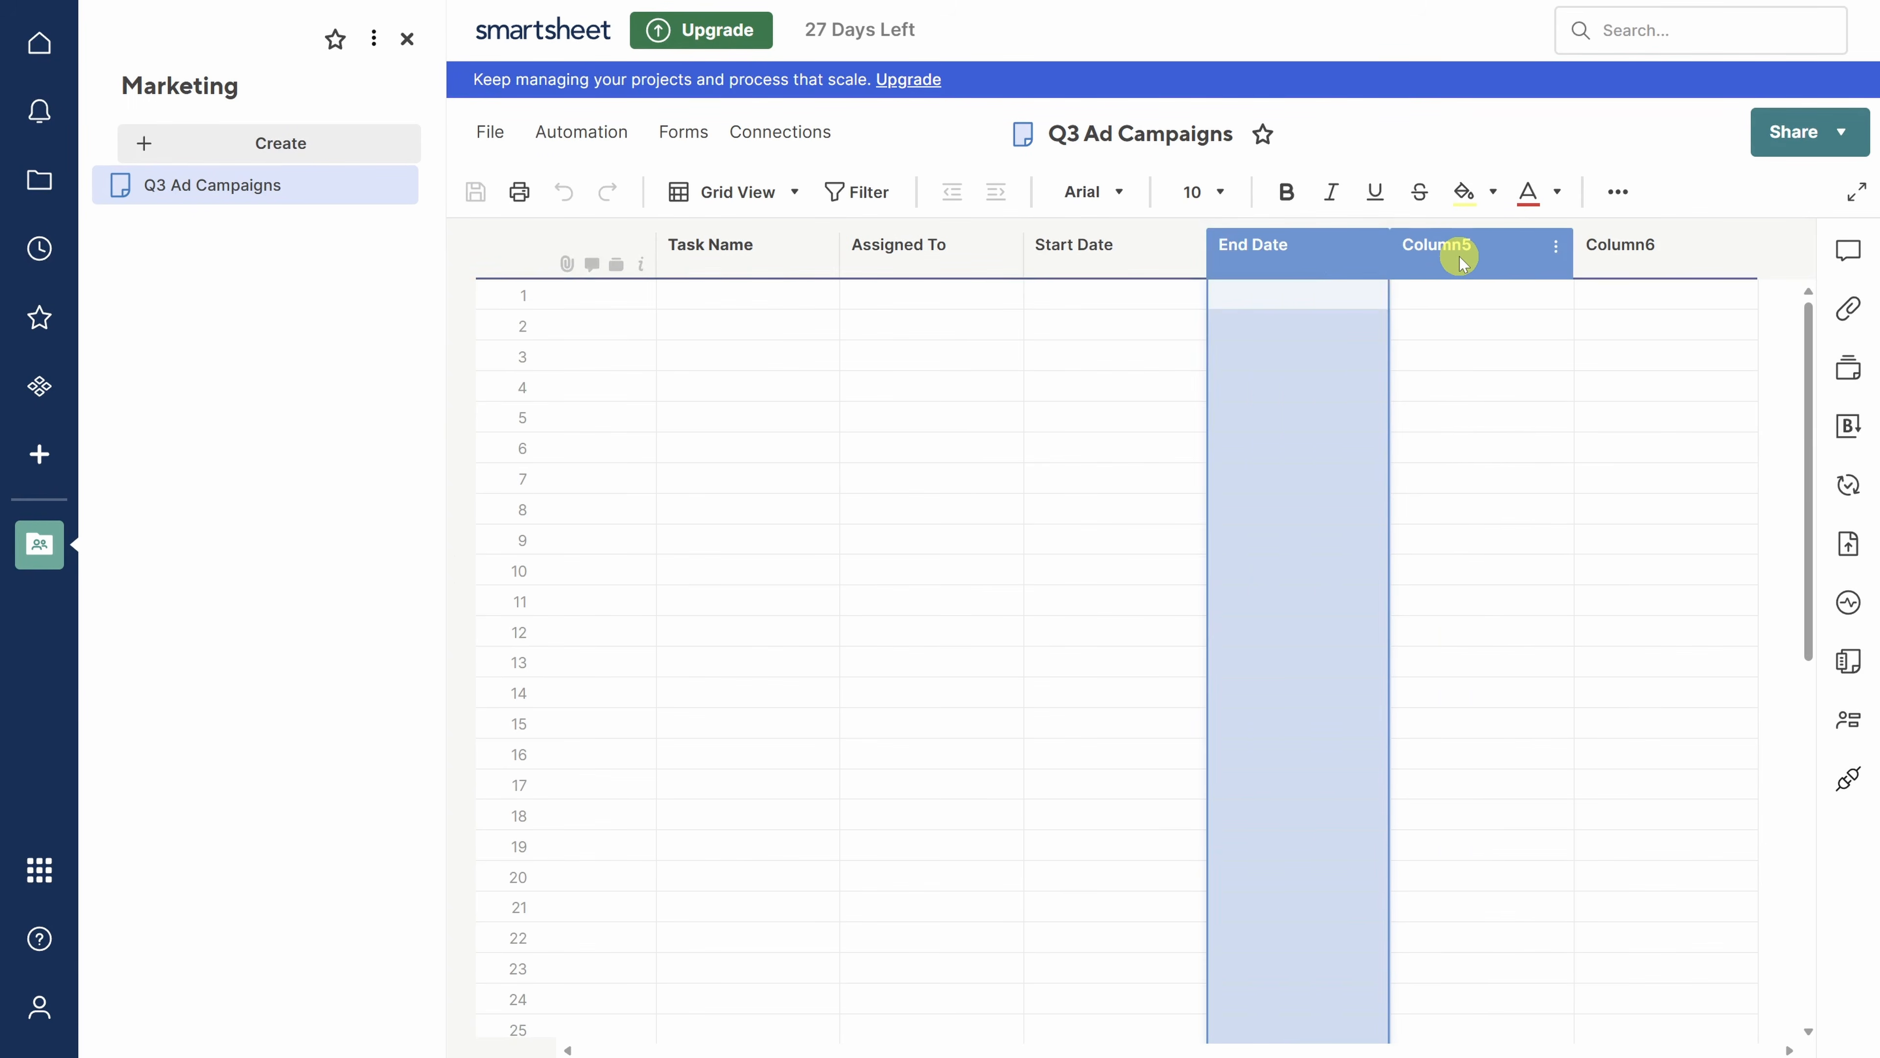
# - Rename Column5 to 'Days Worked'
pyautogui.click(1460, 255)
pyautogui.doubleClick(1462, 260)
pyautogui.write('Days Worked')
pyautogui.press('Return')
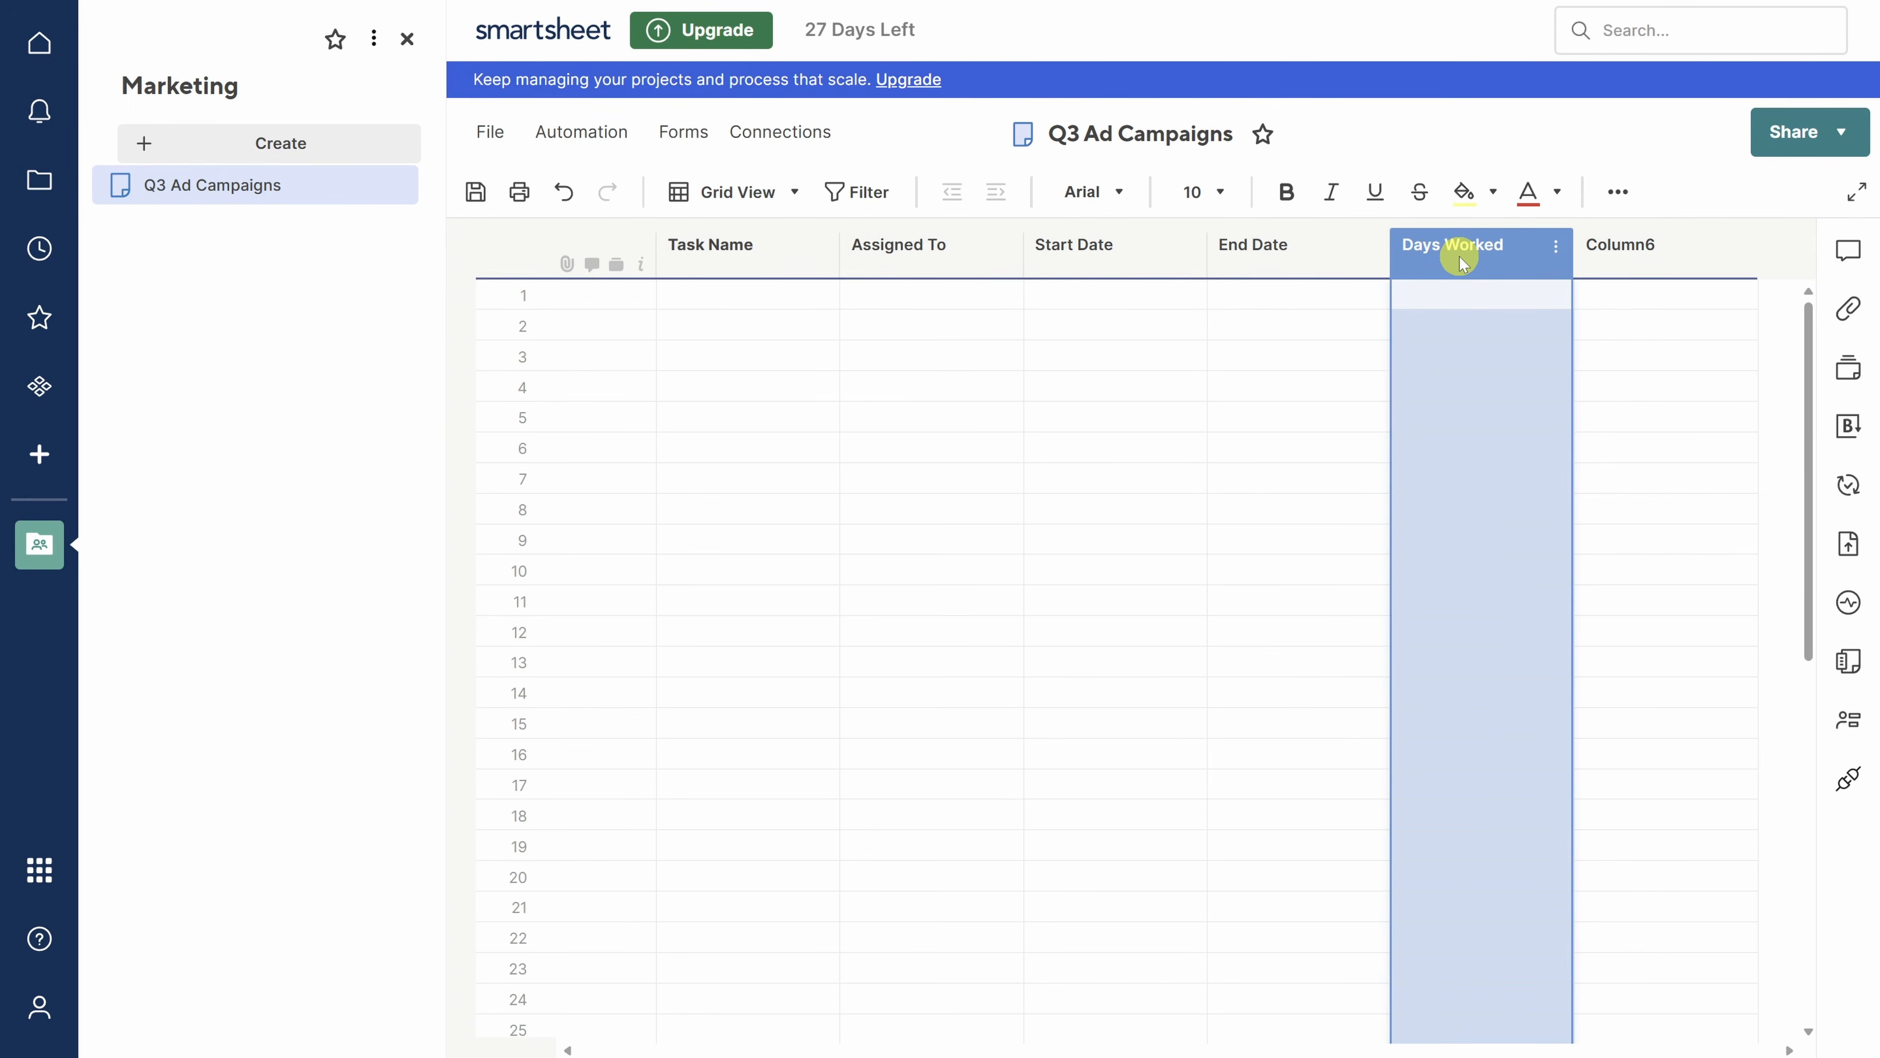
# - Rename Column6 to 'Status' as a Dropdown list restricted to four status values
pyautogui.click(1625, 261)
pyautogui.doubleClick(1625, 260)
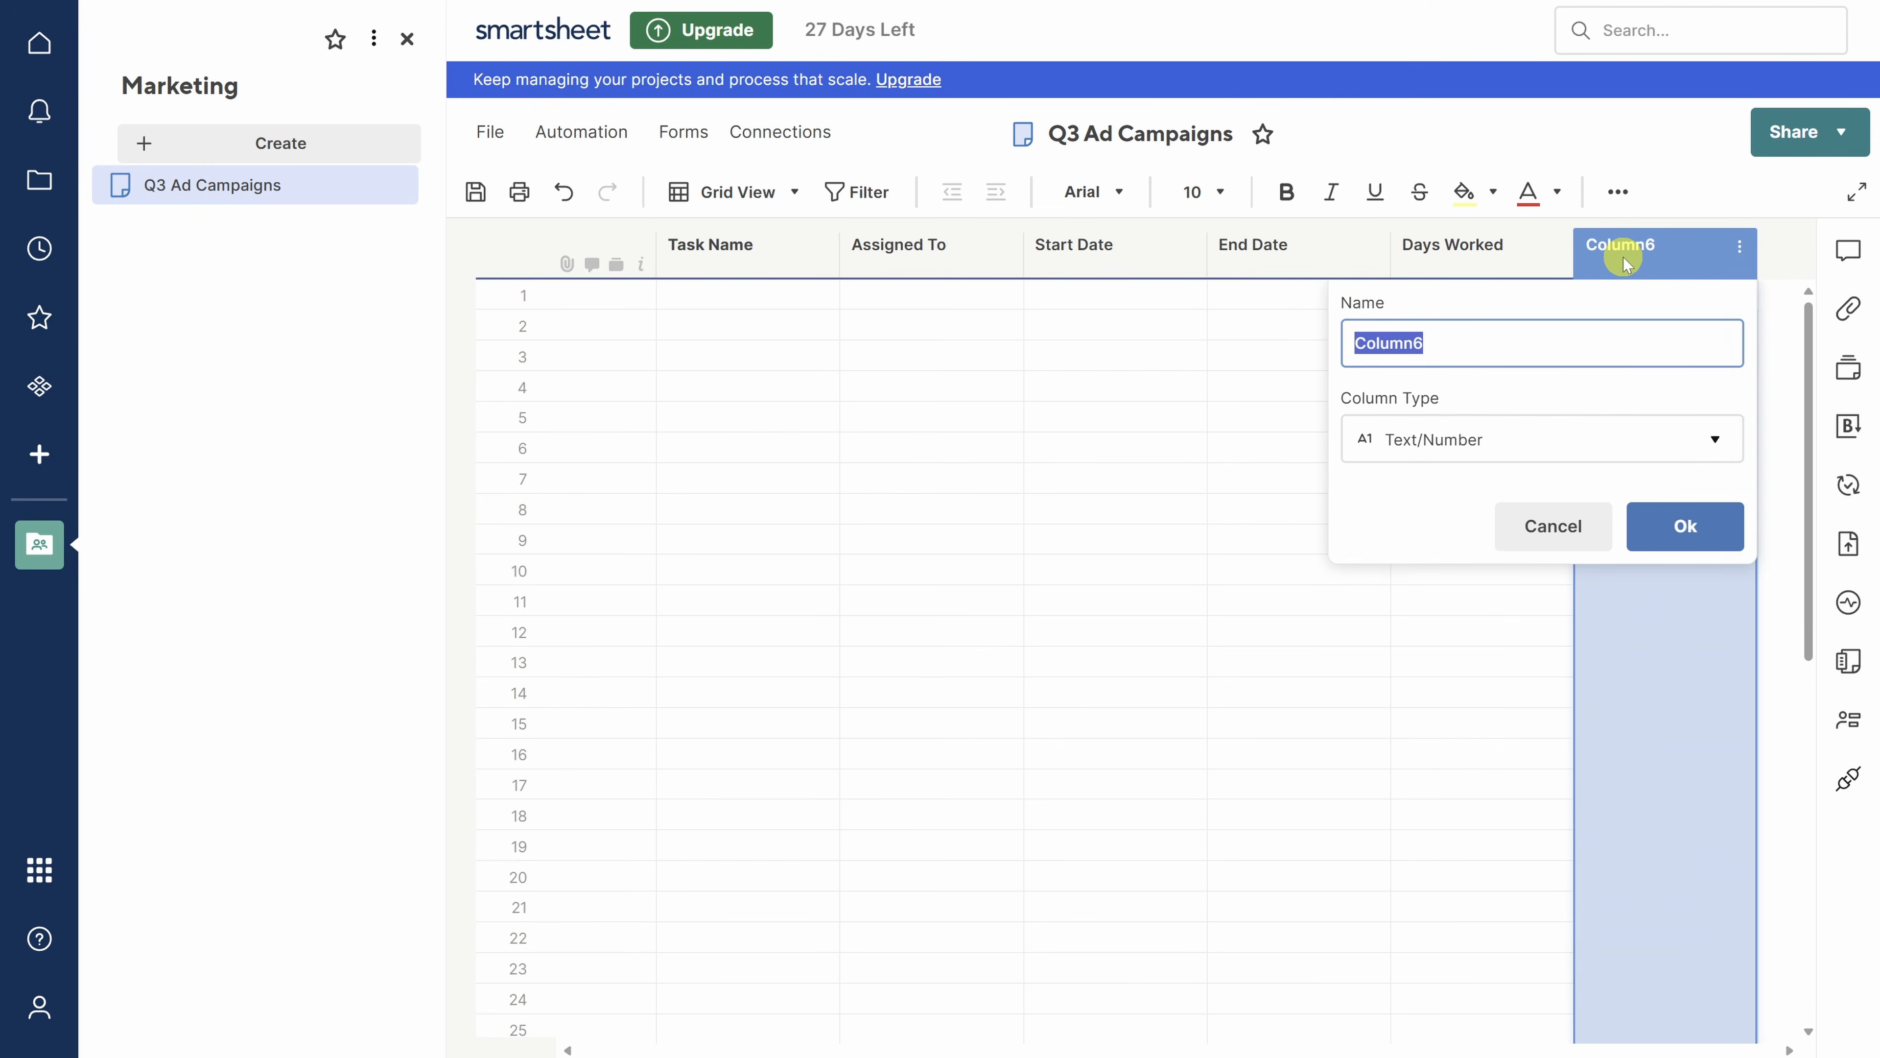
pyautogui.write('Status')
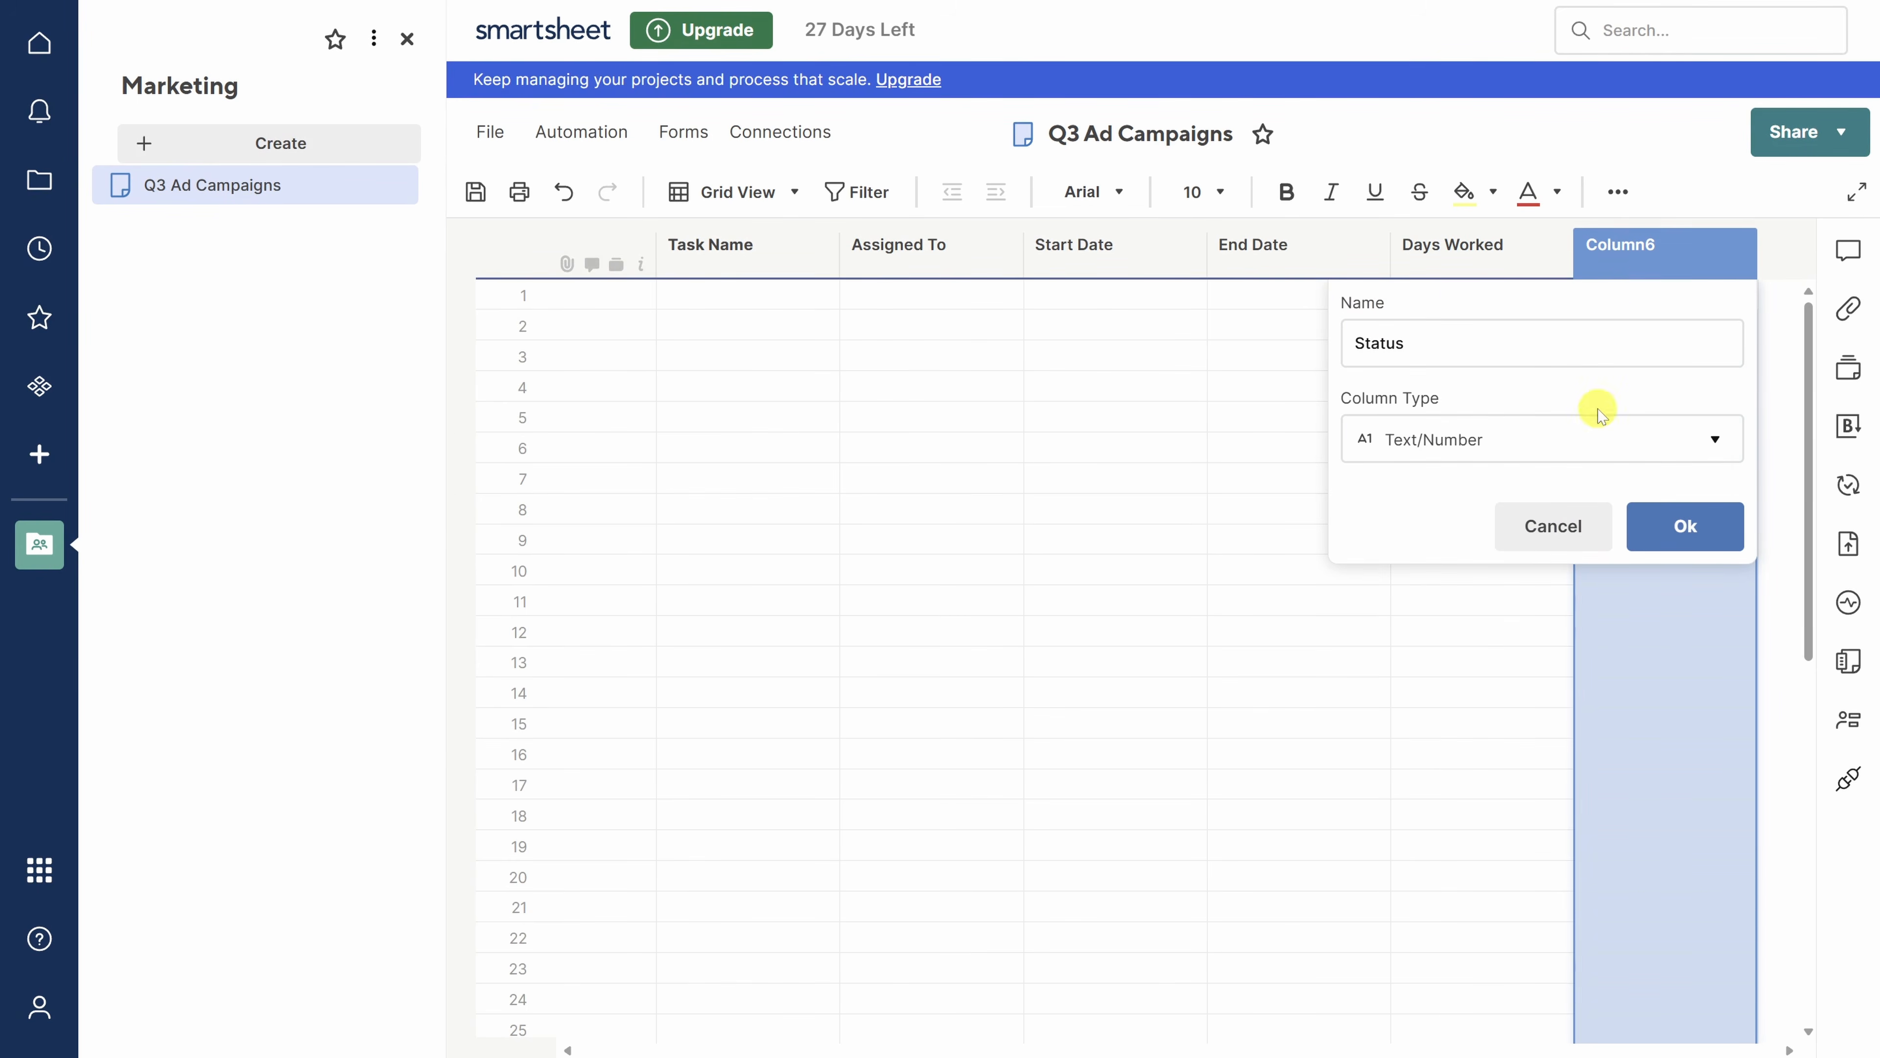
pyautogui.click(1593, 438)
pyautogui.click(1525, 486)
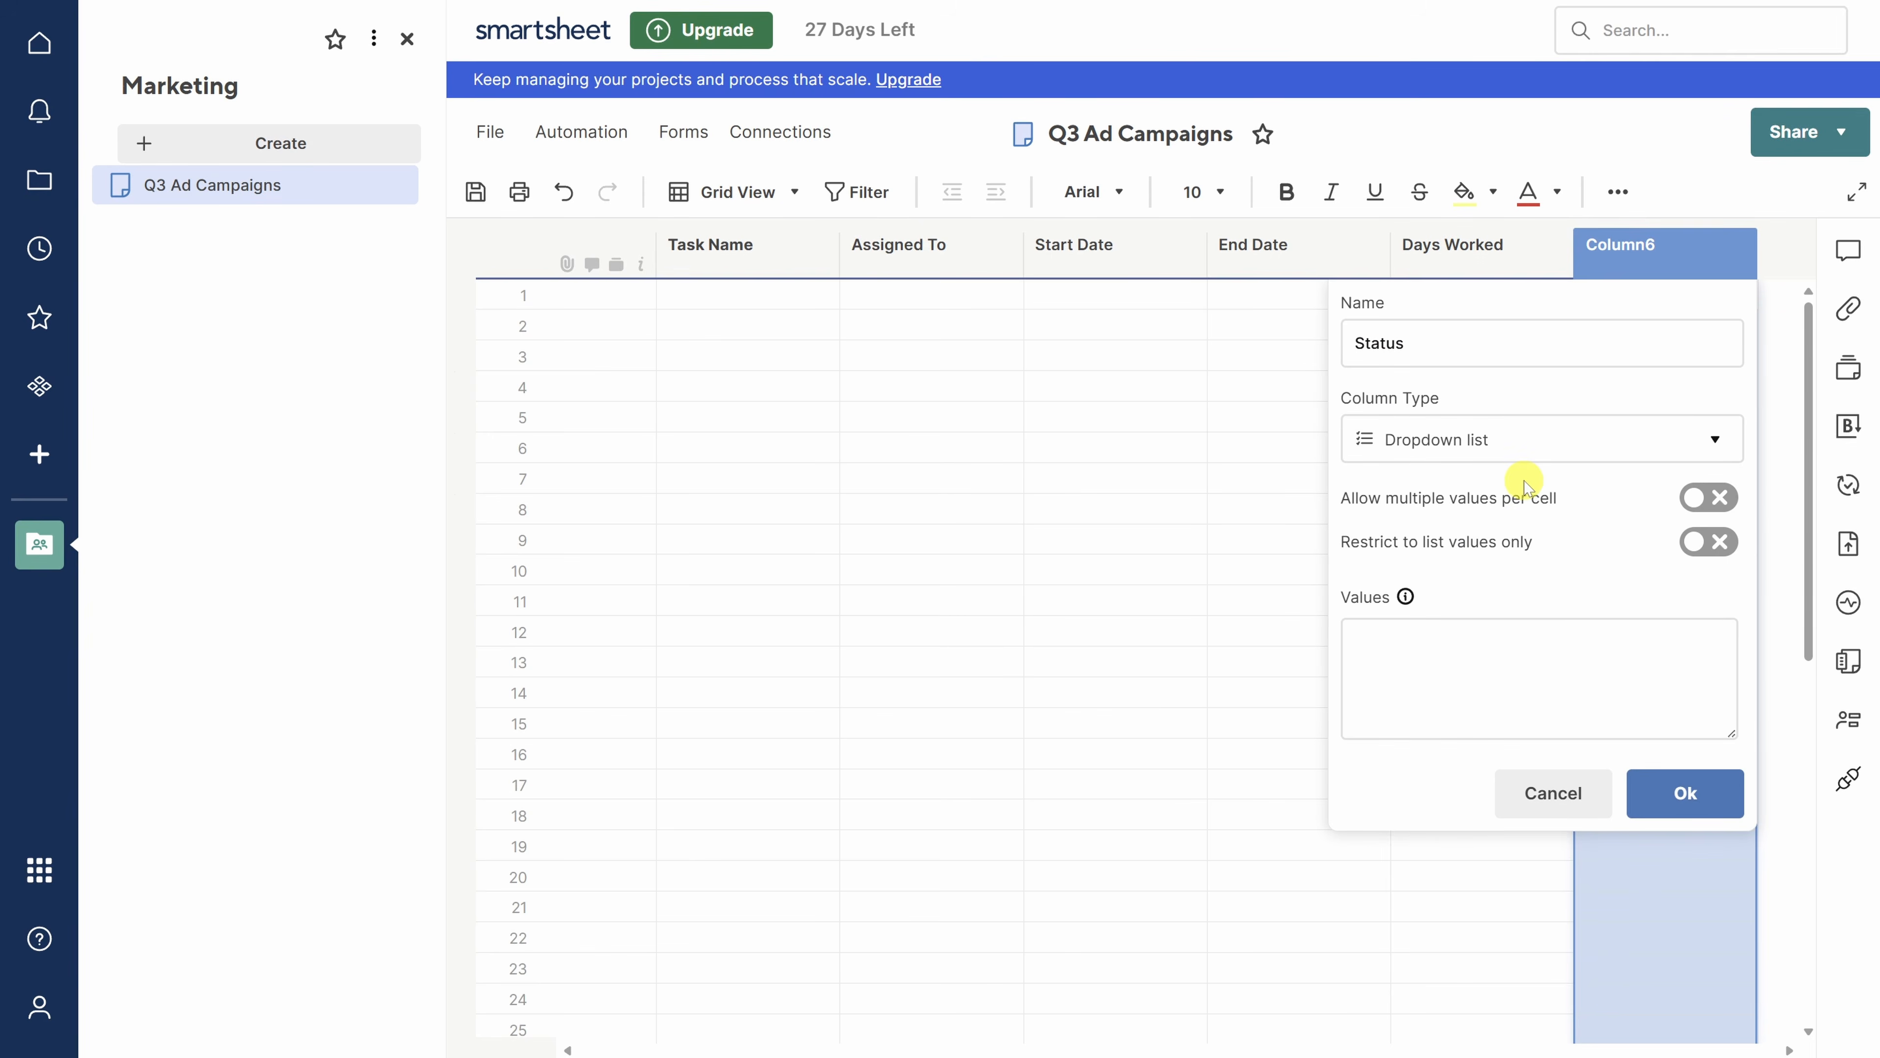
pyautogui.click(1499, 636)
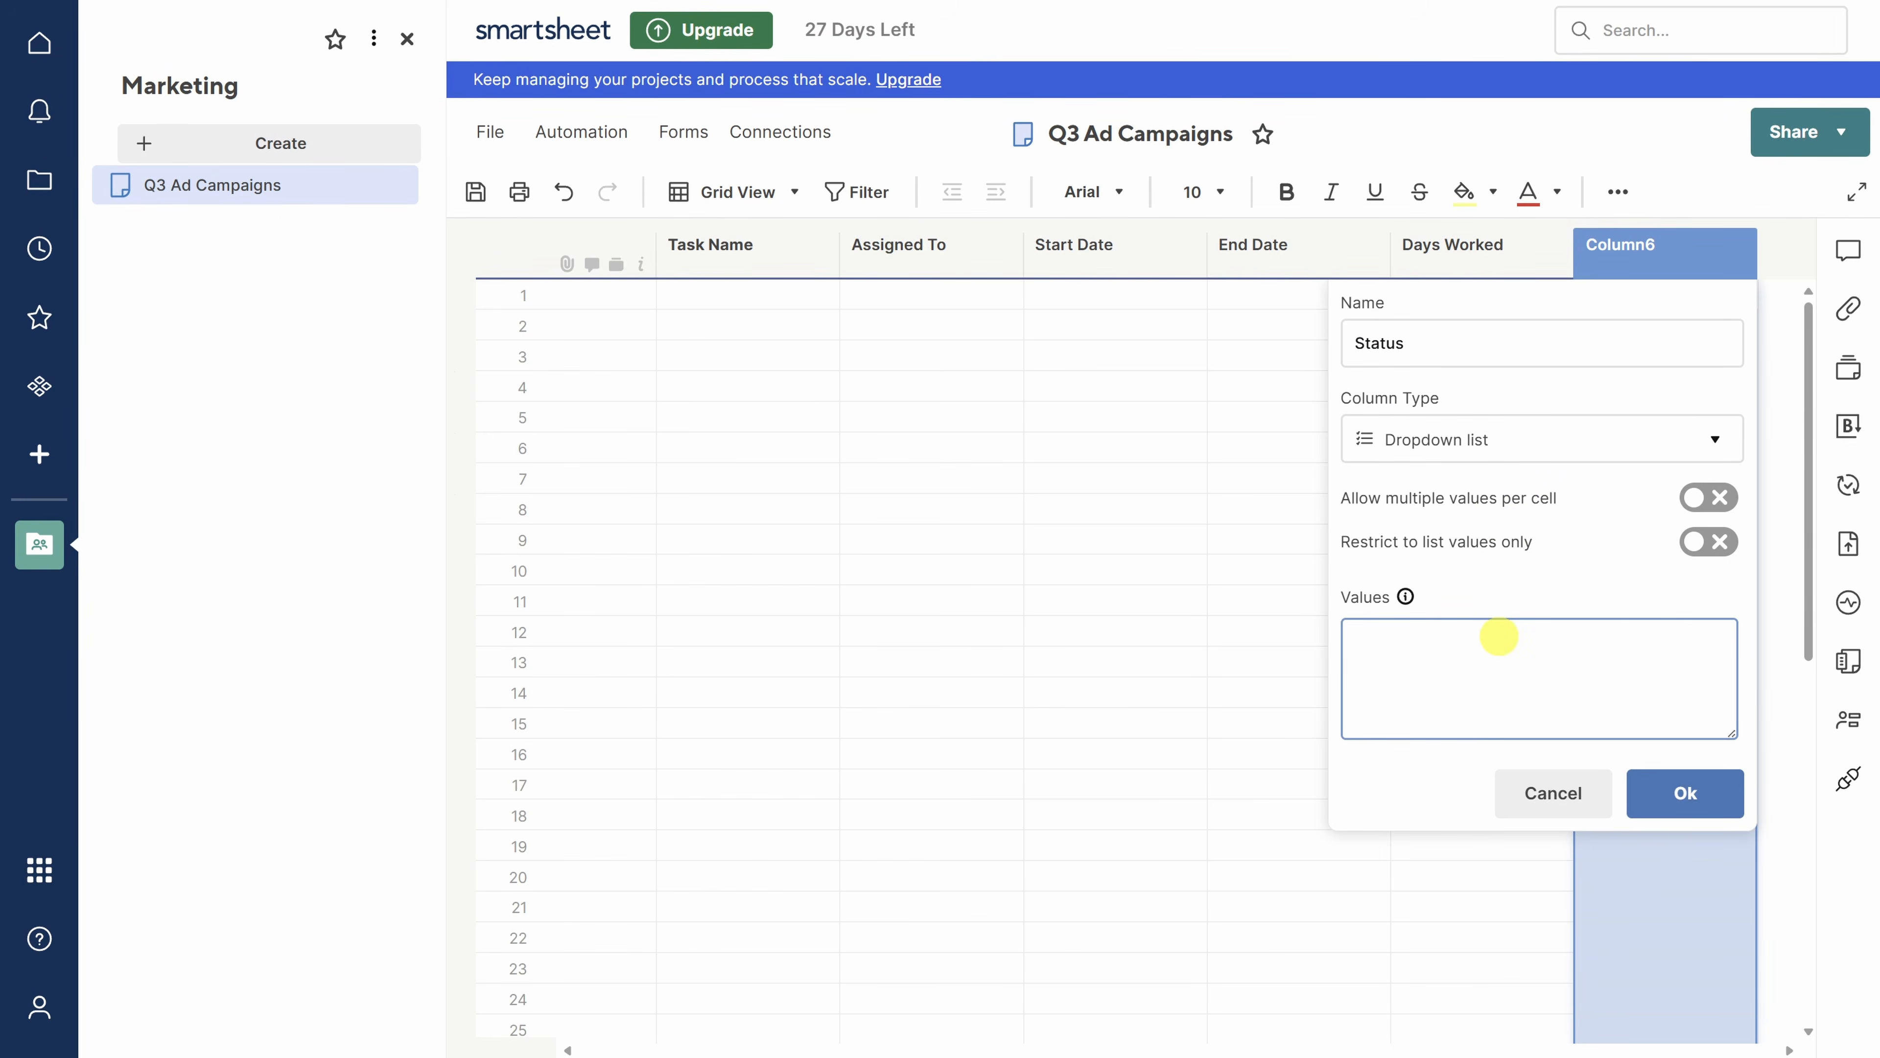
pyautogui.write('Not Started In Progress Completed Blocked')
pyautogui.press('BackSpace')
pyautogui.click(1708, 543)
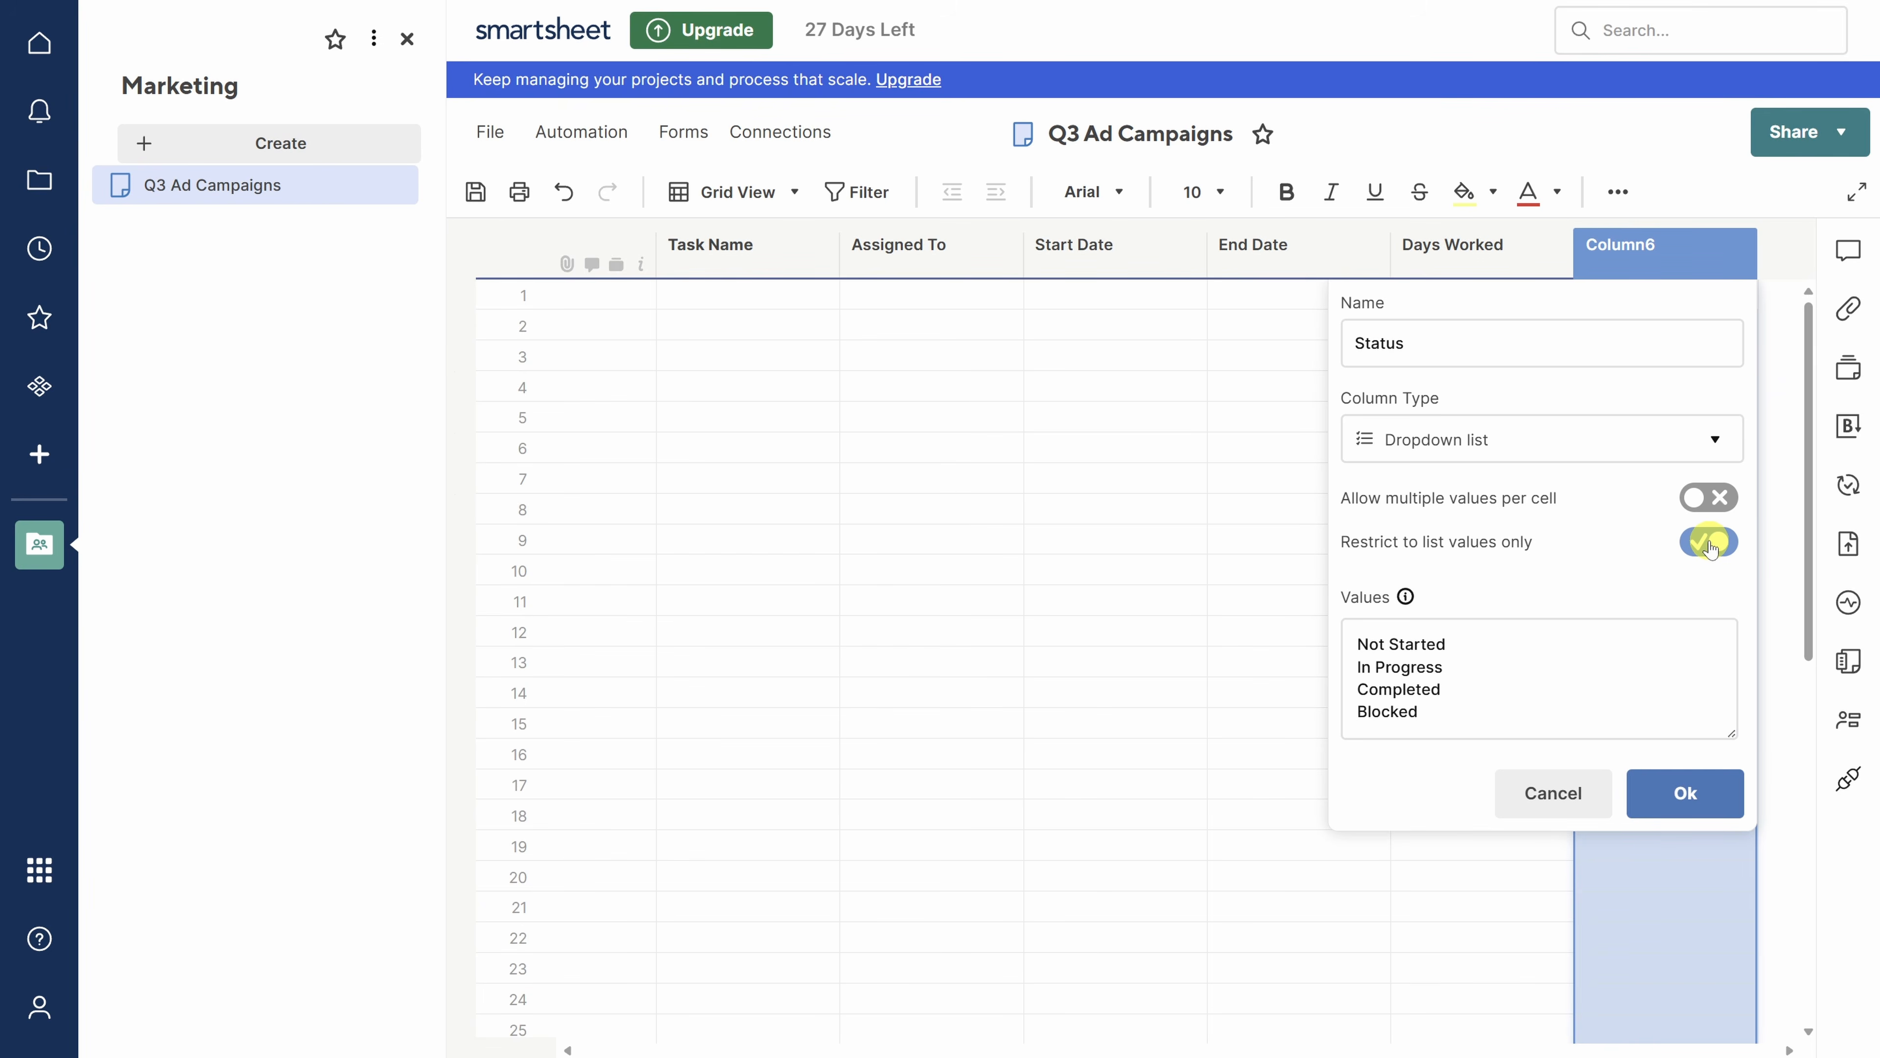
pyautogui.click(1685, 791)
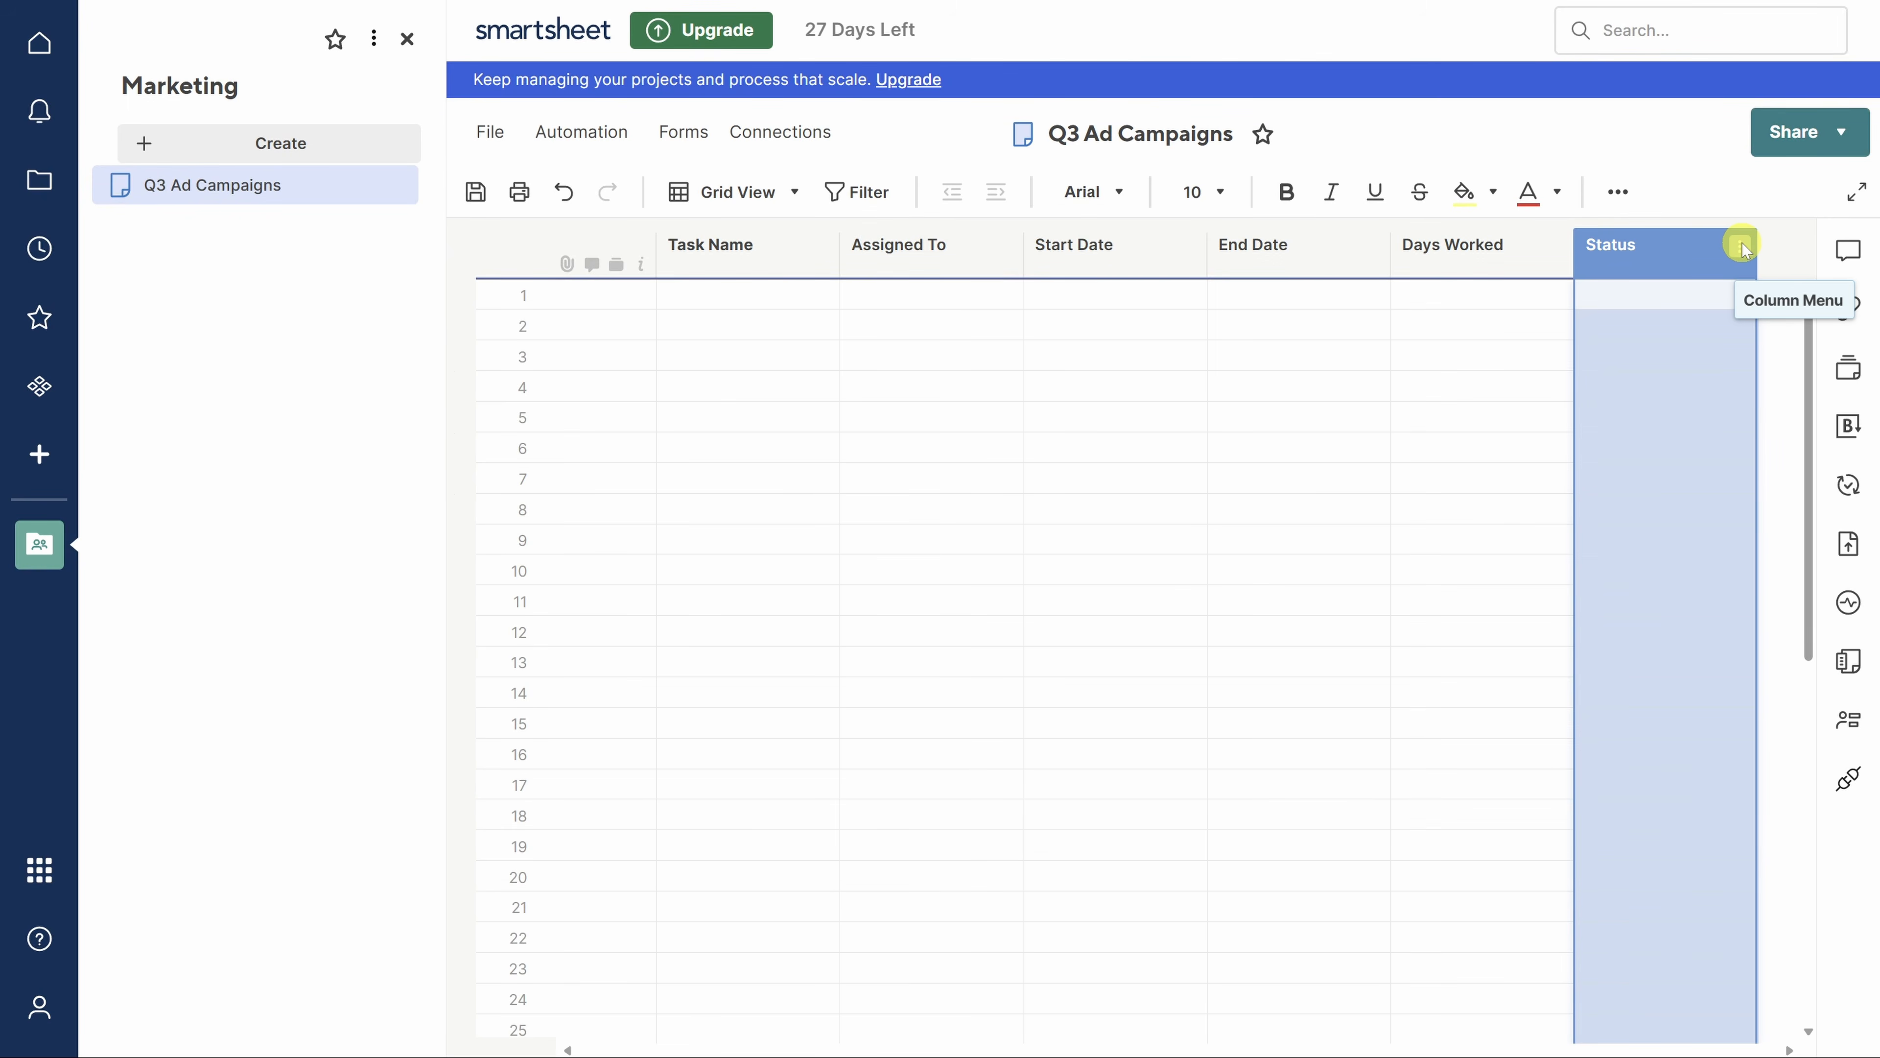
# - Insert a 'Health' Symbols column right of Status using restricted red-yellow-green symbols
pyautogui.click(1741, 246)
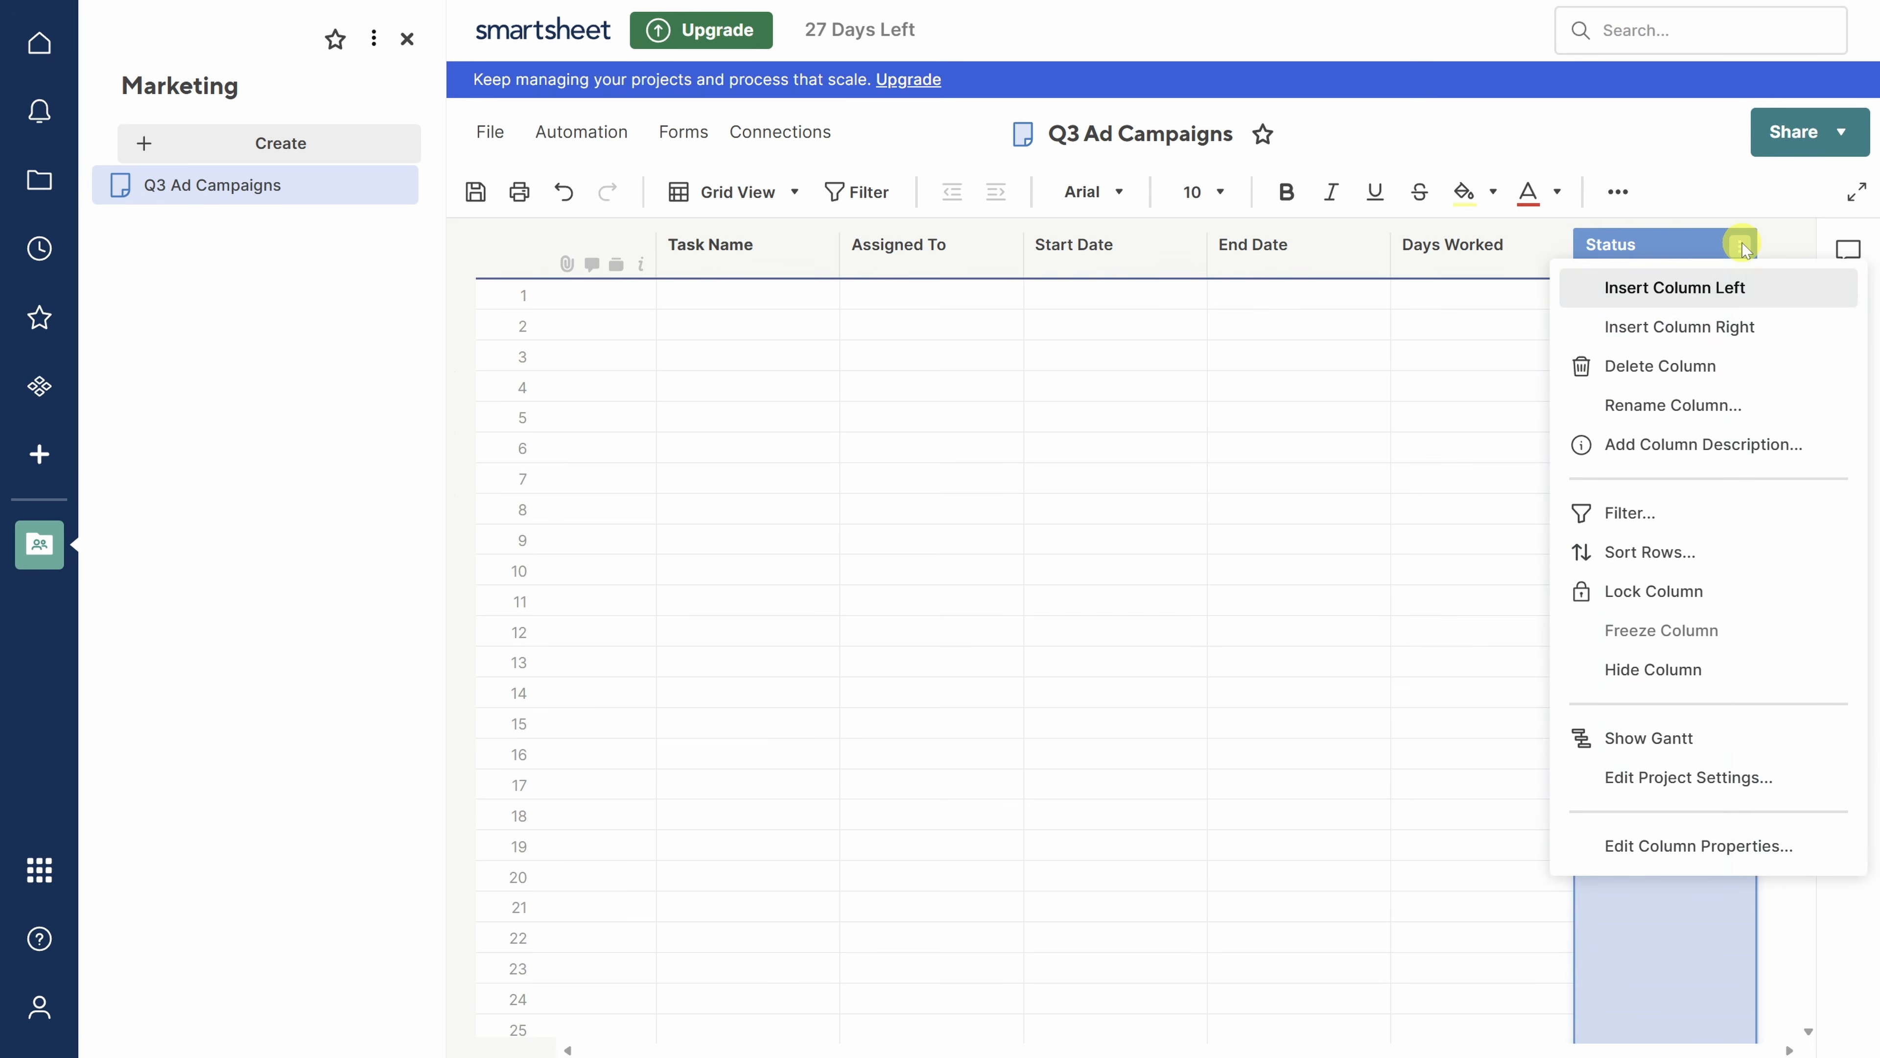
pyautogui.click(1734, 328)
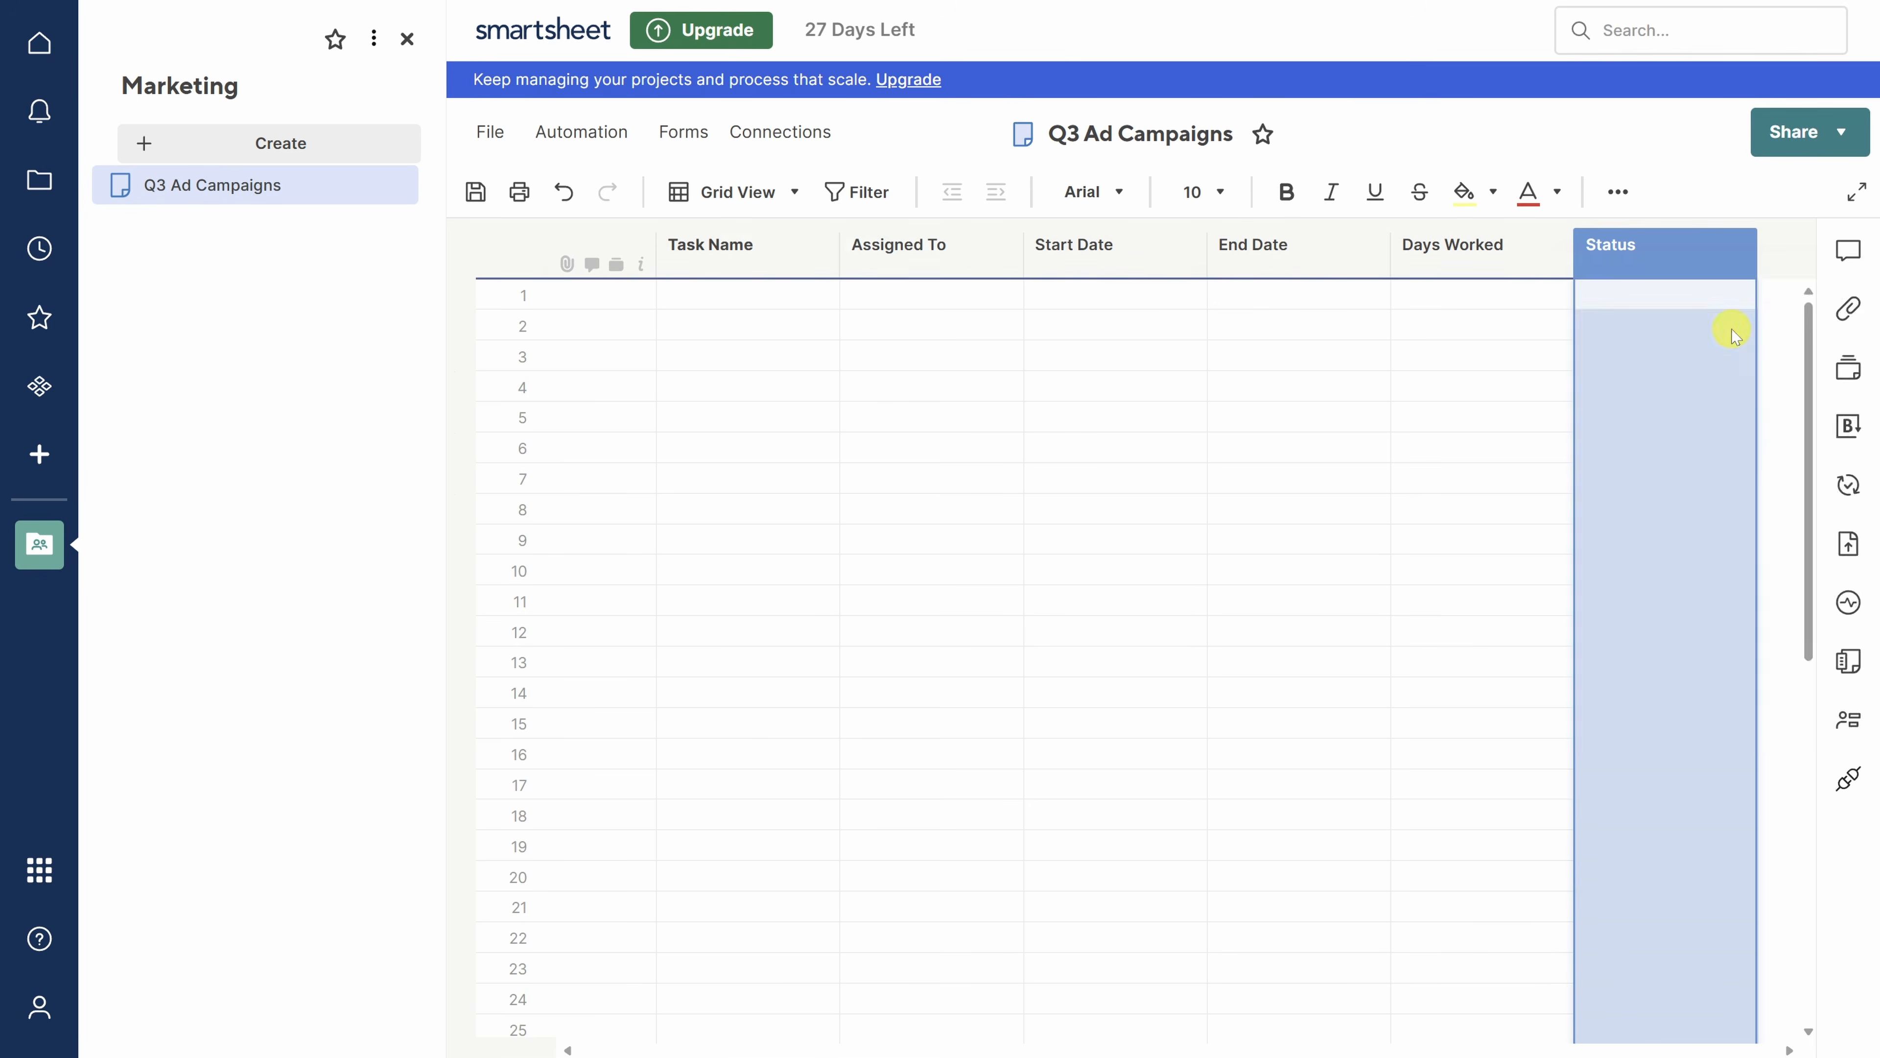
pyautogui.write('Health')
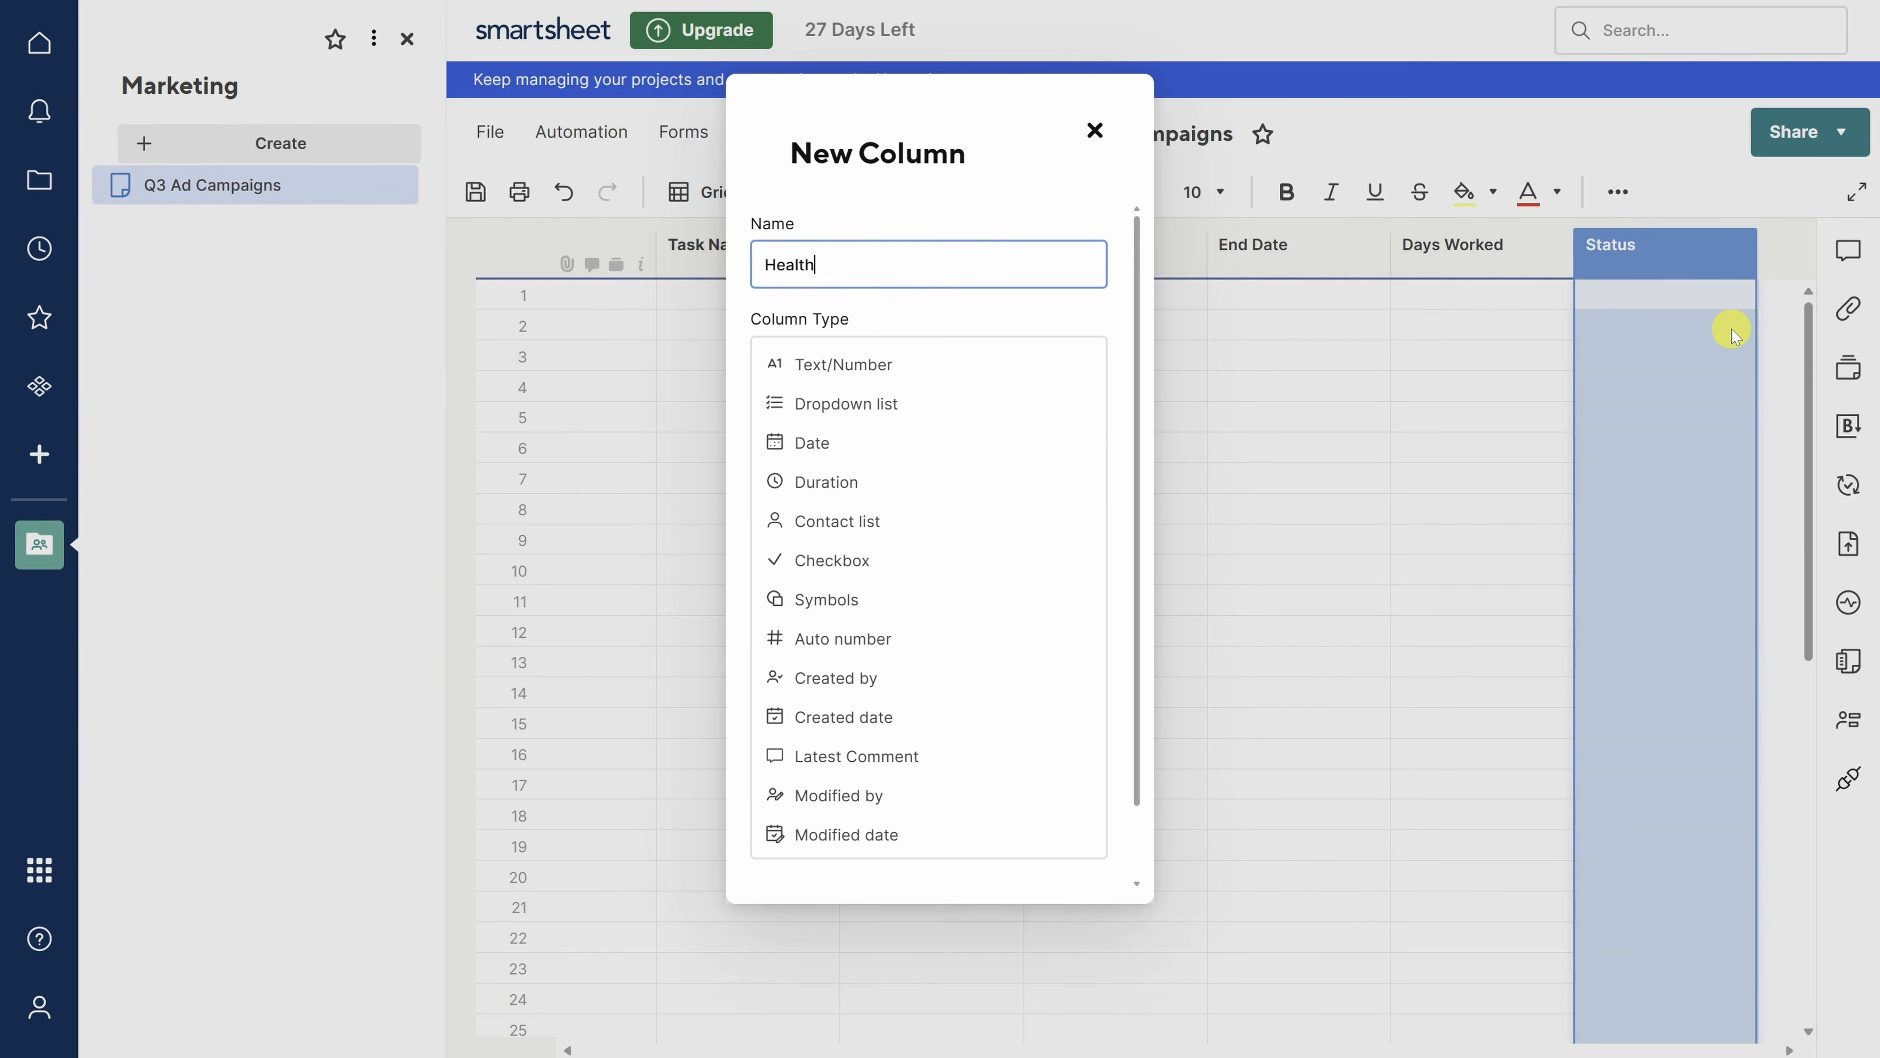
pyautogui.click(852, 601)
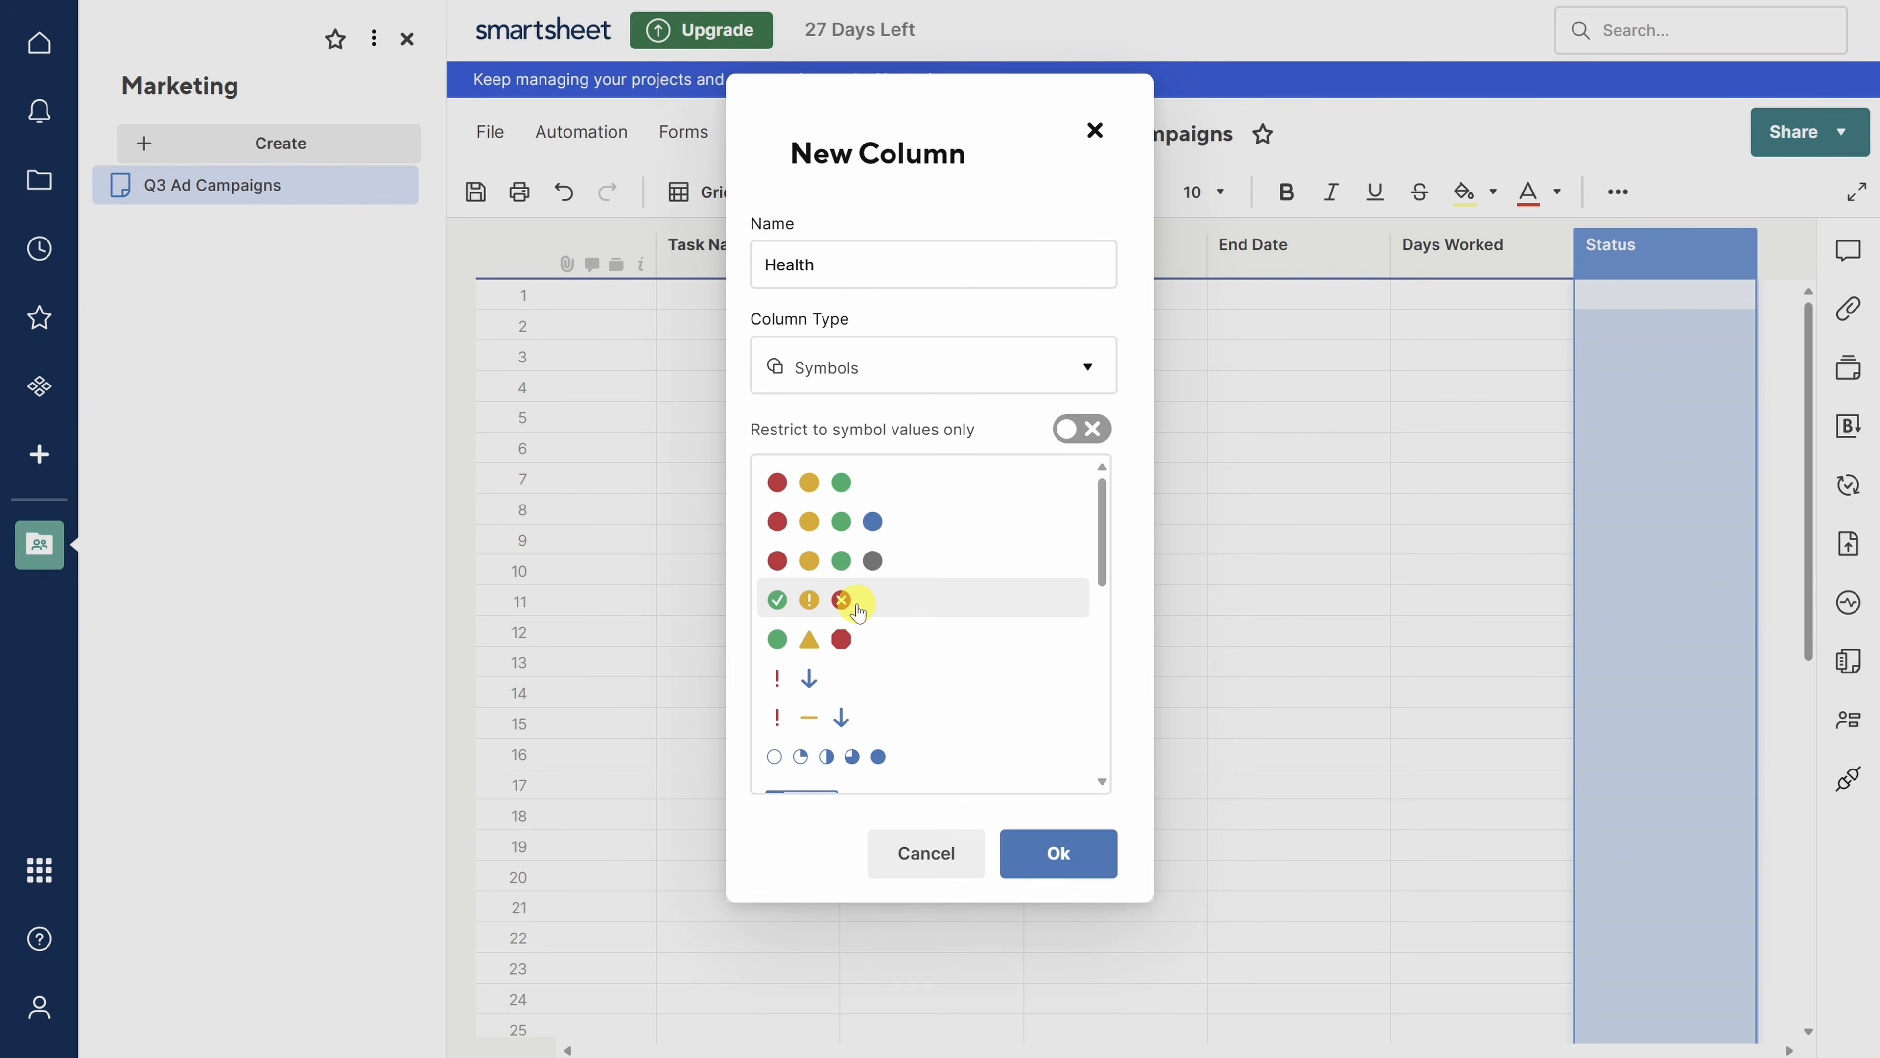
pyautogui.click(863, 474)
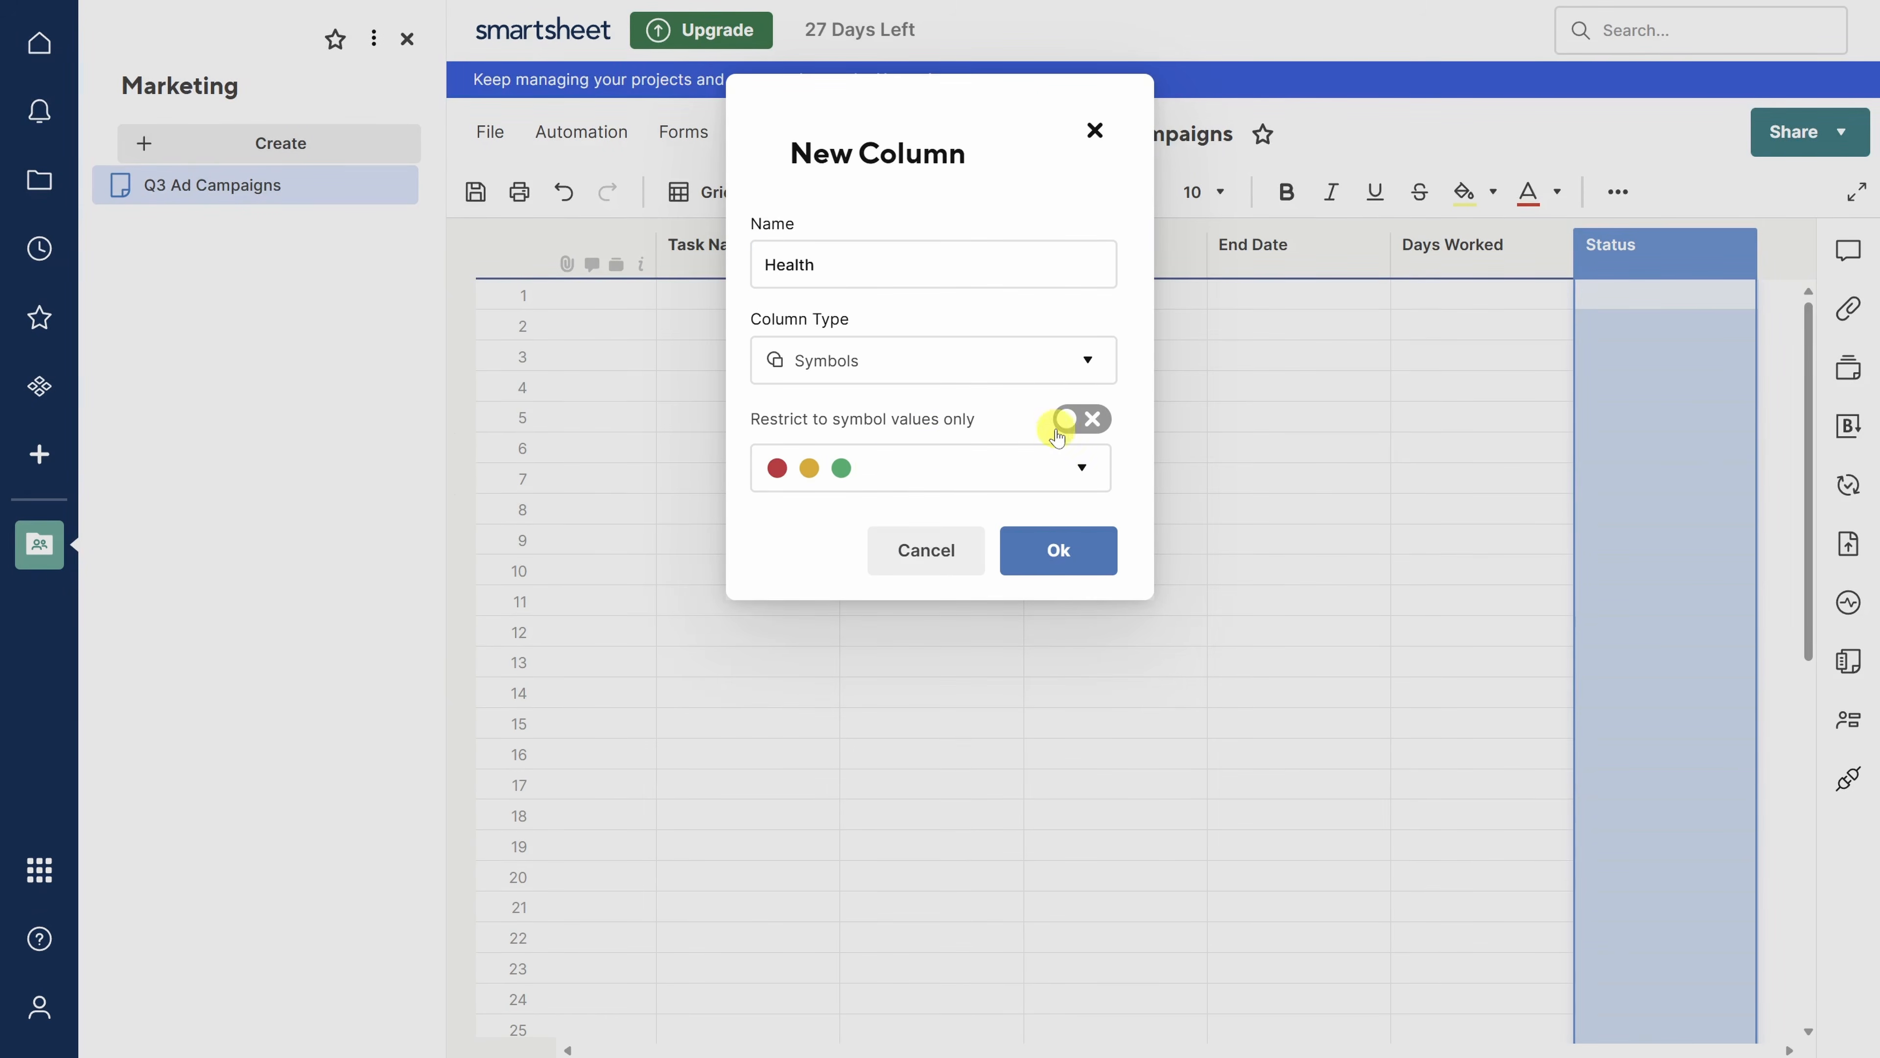
pyautogui.click(1083, 421)
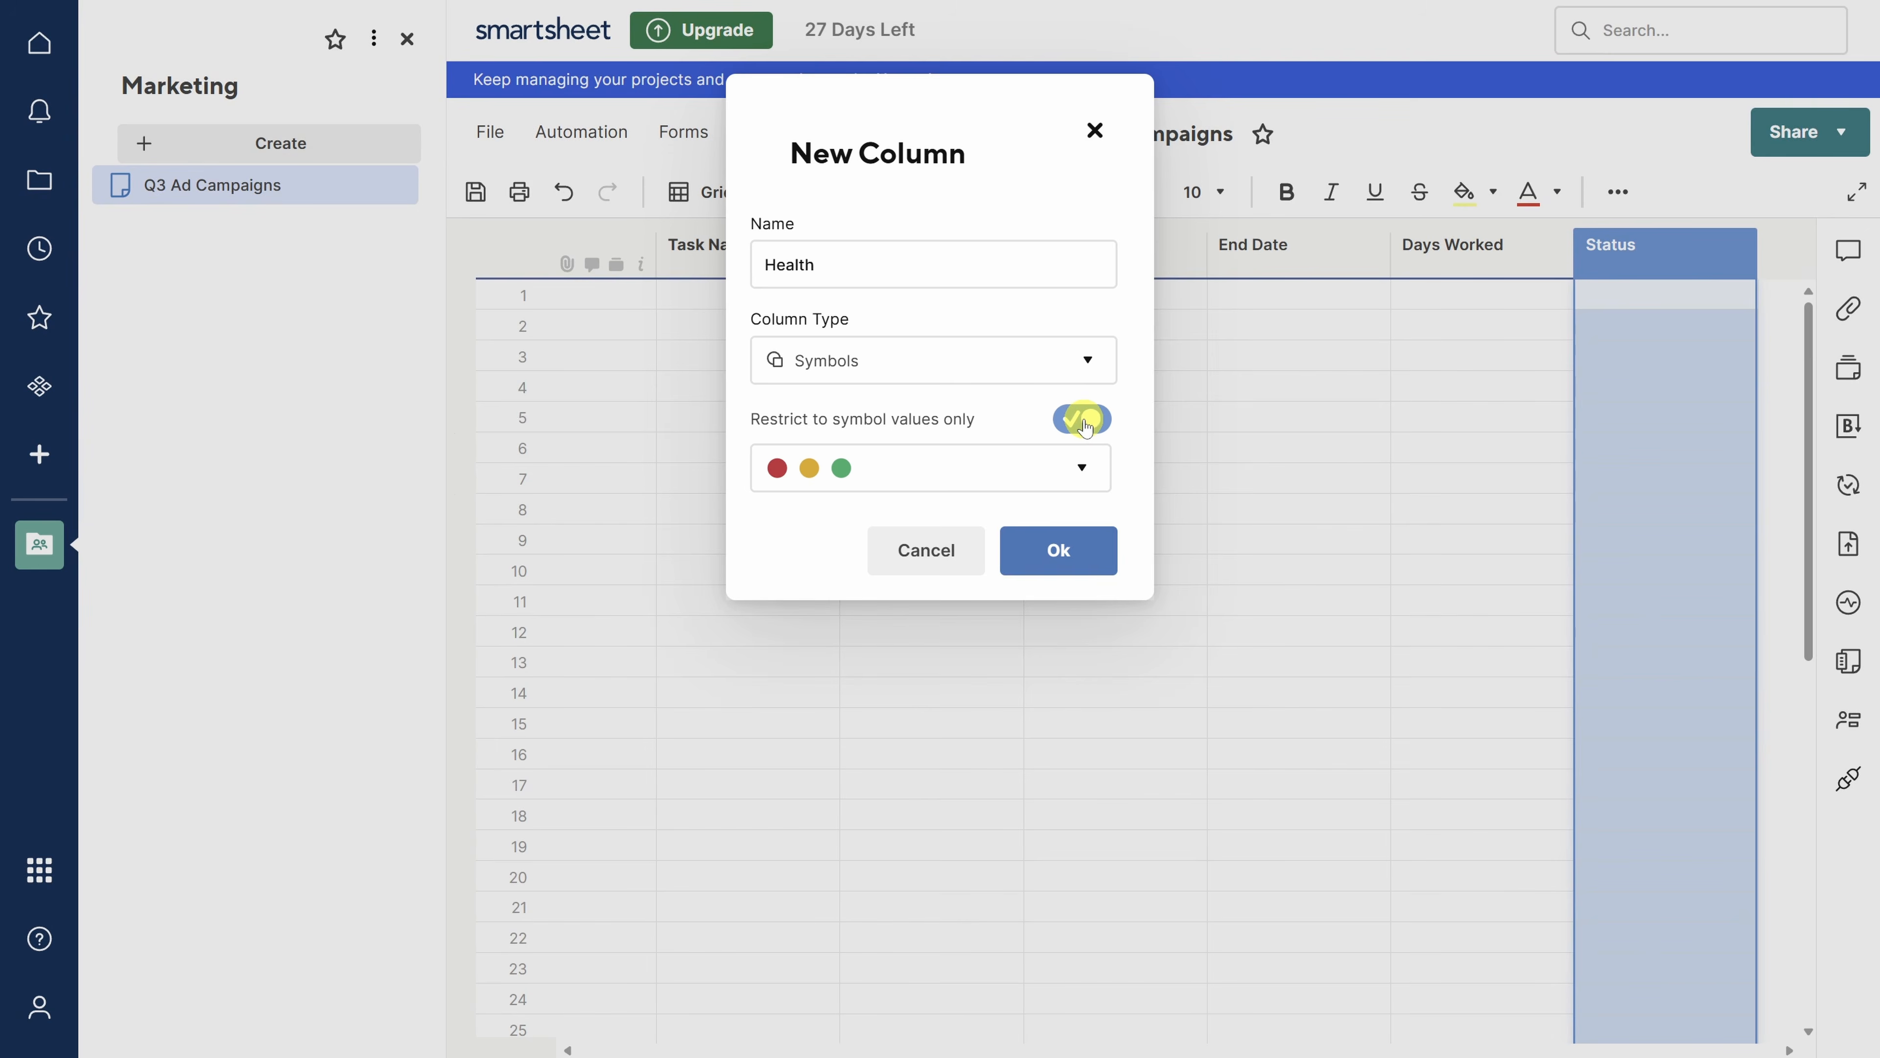
pyautogui.click(1060, 550)
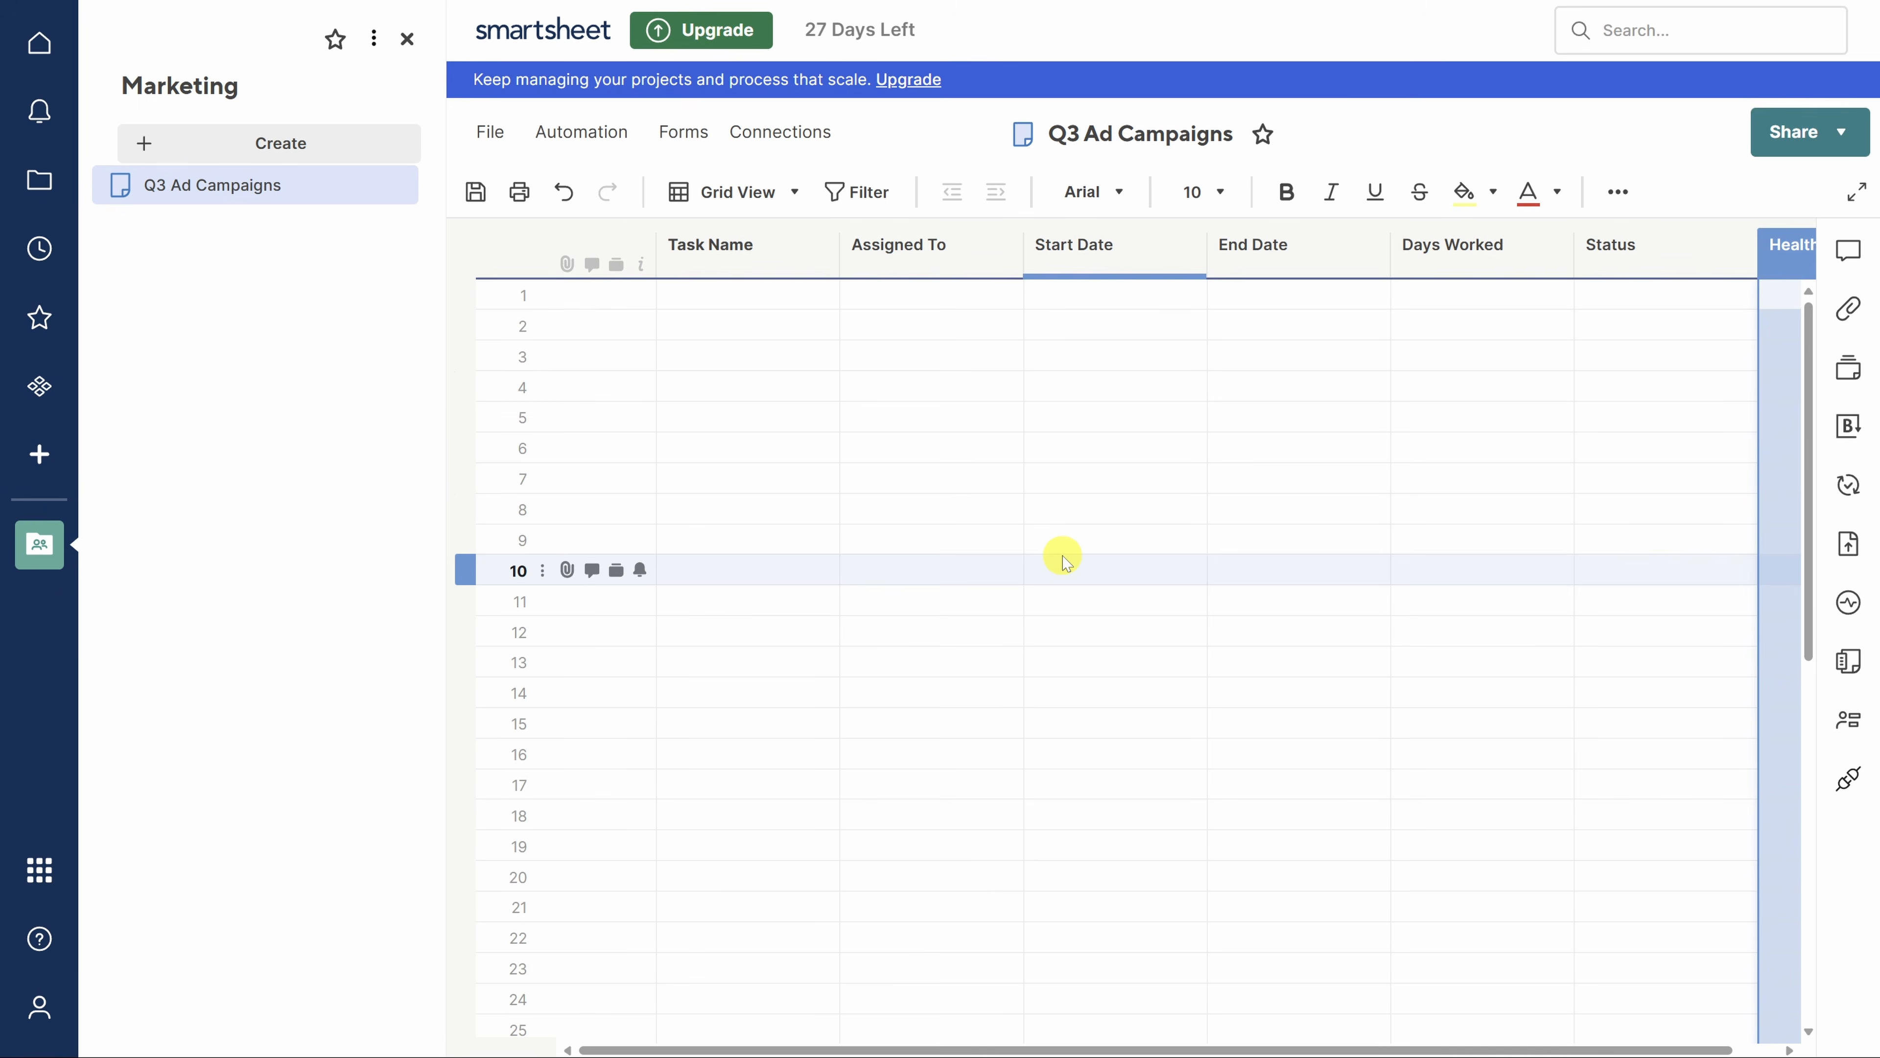
# - Move Health right after Task Name, then Status right after Health
pyautogui.moveTo(1785, 250)
pyautogui.mouseDown()
pyautogui.moveTo(1470, 269)
pyautogui.moveTo(991, 223)
pyautogui.moveTo(881, 255)
pyautogui.mouseUp()
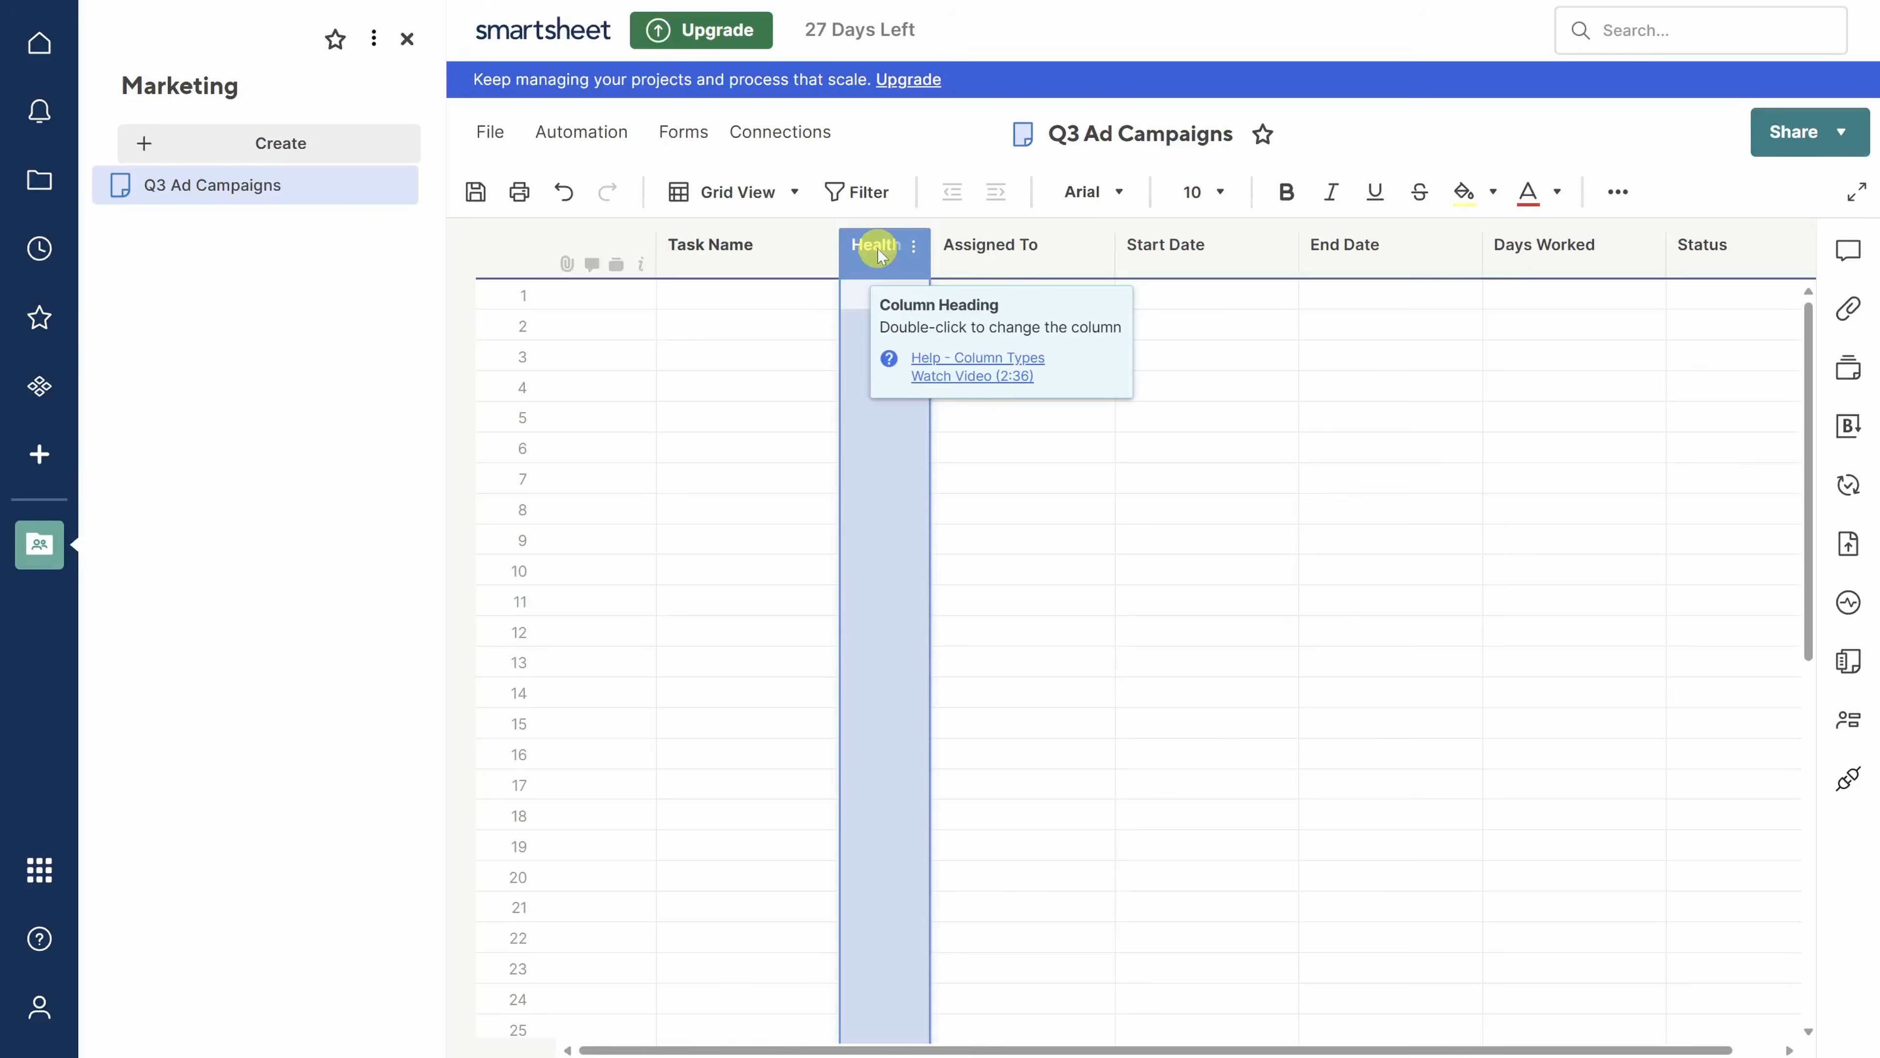
pyautogui.click(1737, 252)
pyautogui.moveTo(1737, 252); pyautogui.dragTo(980, 254)
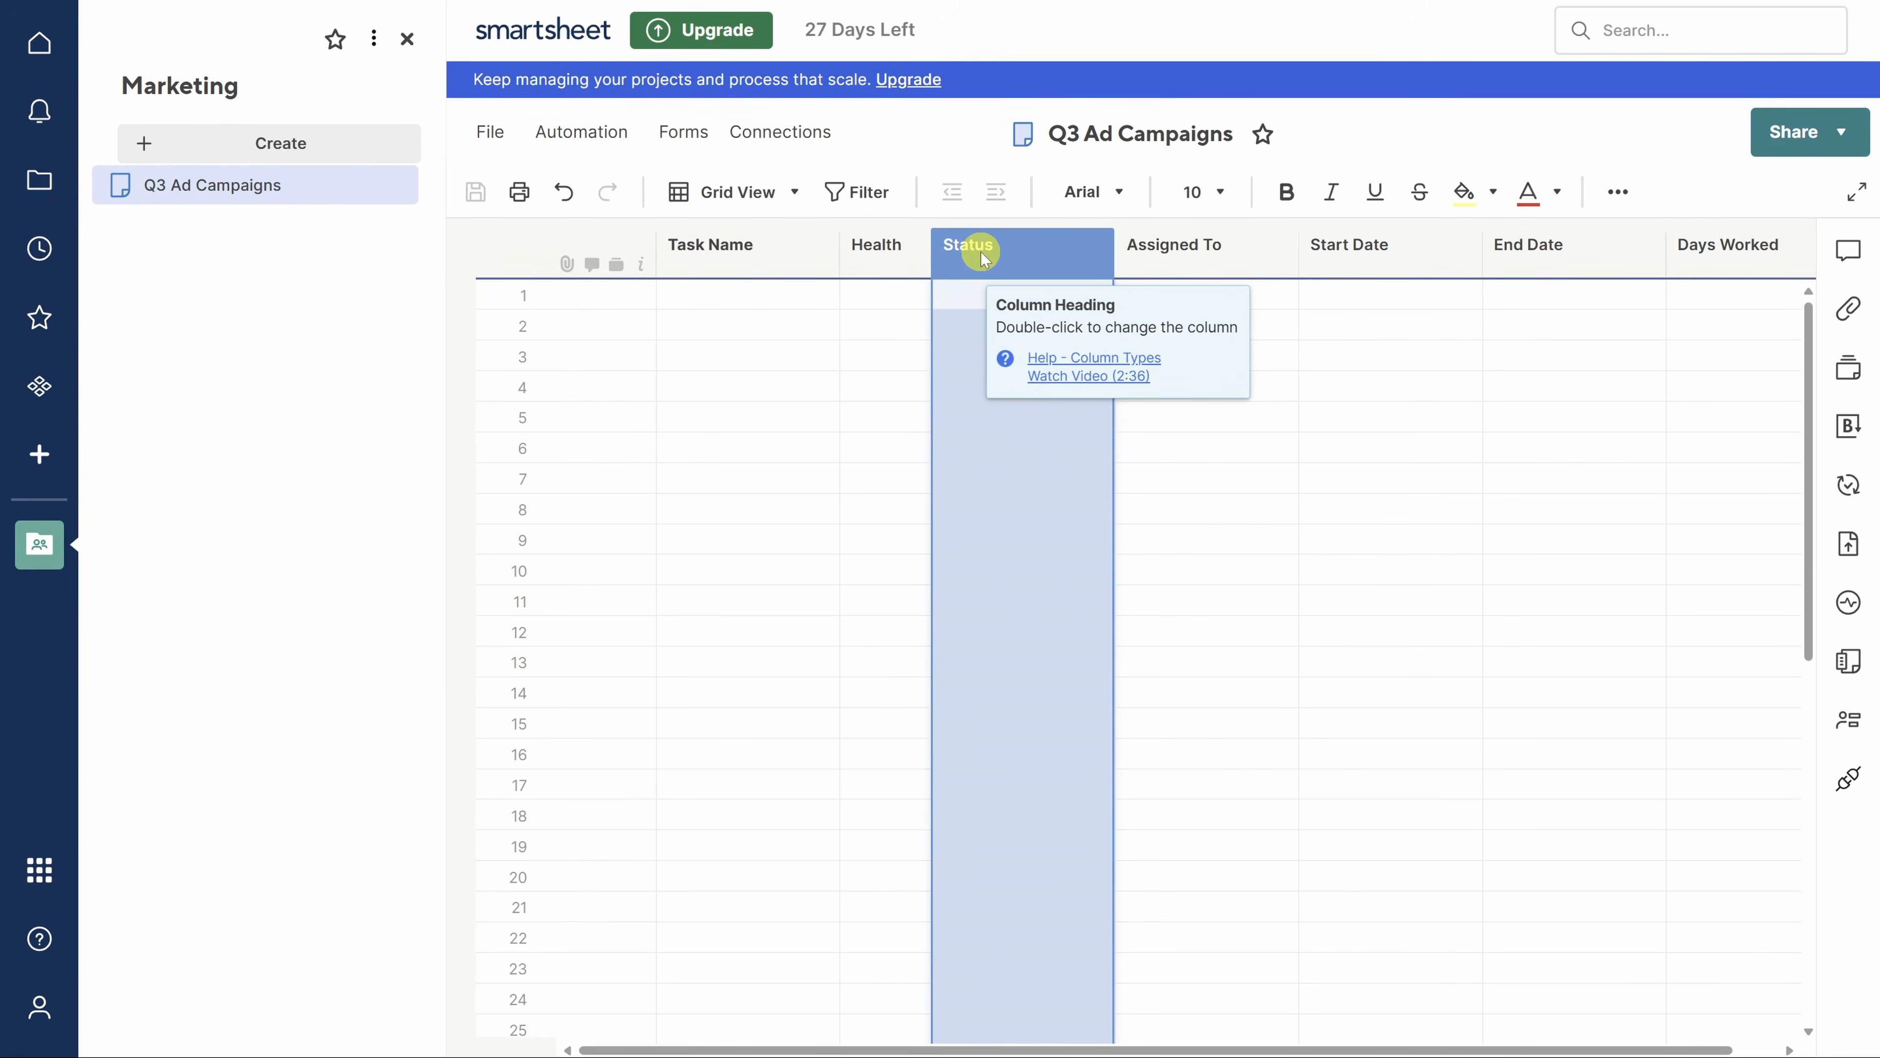
# - Enter 'Ideate Messaging' in row 1 with green health and Not Started status
pyautogui.click(676, 296)
pyautogui.write('Ideate')
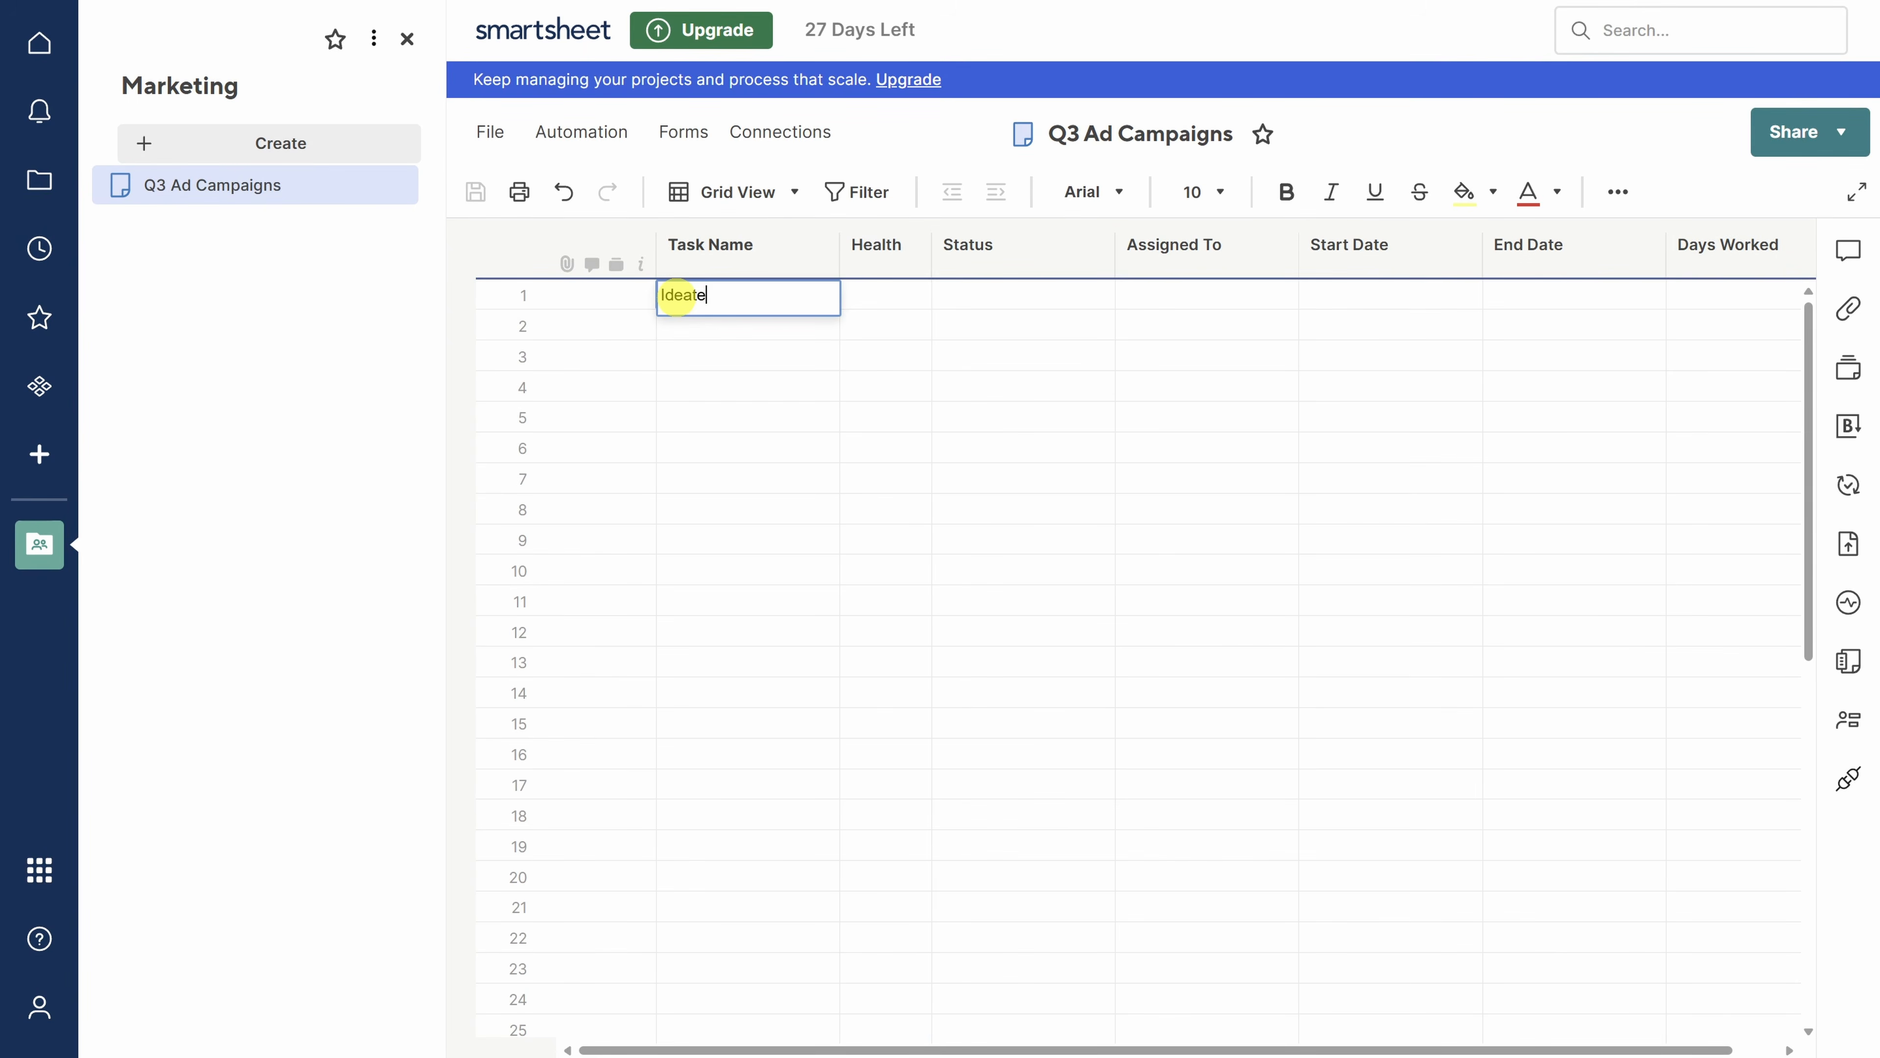
pyautogui.write(' Messaging')
pyautogui.click(915, 295)
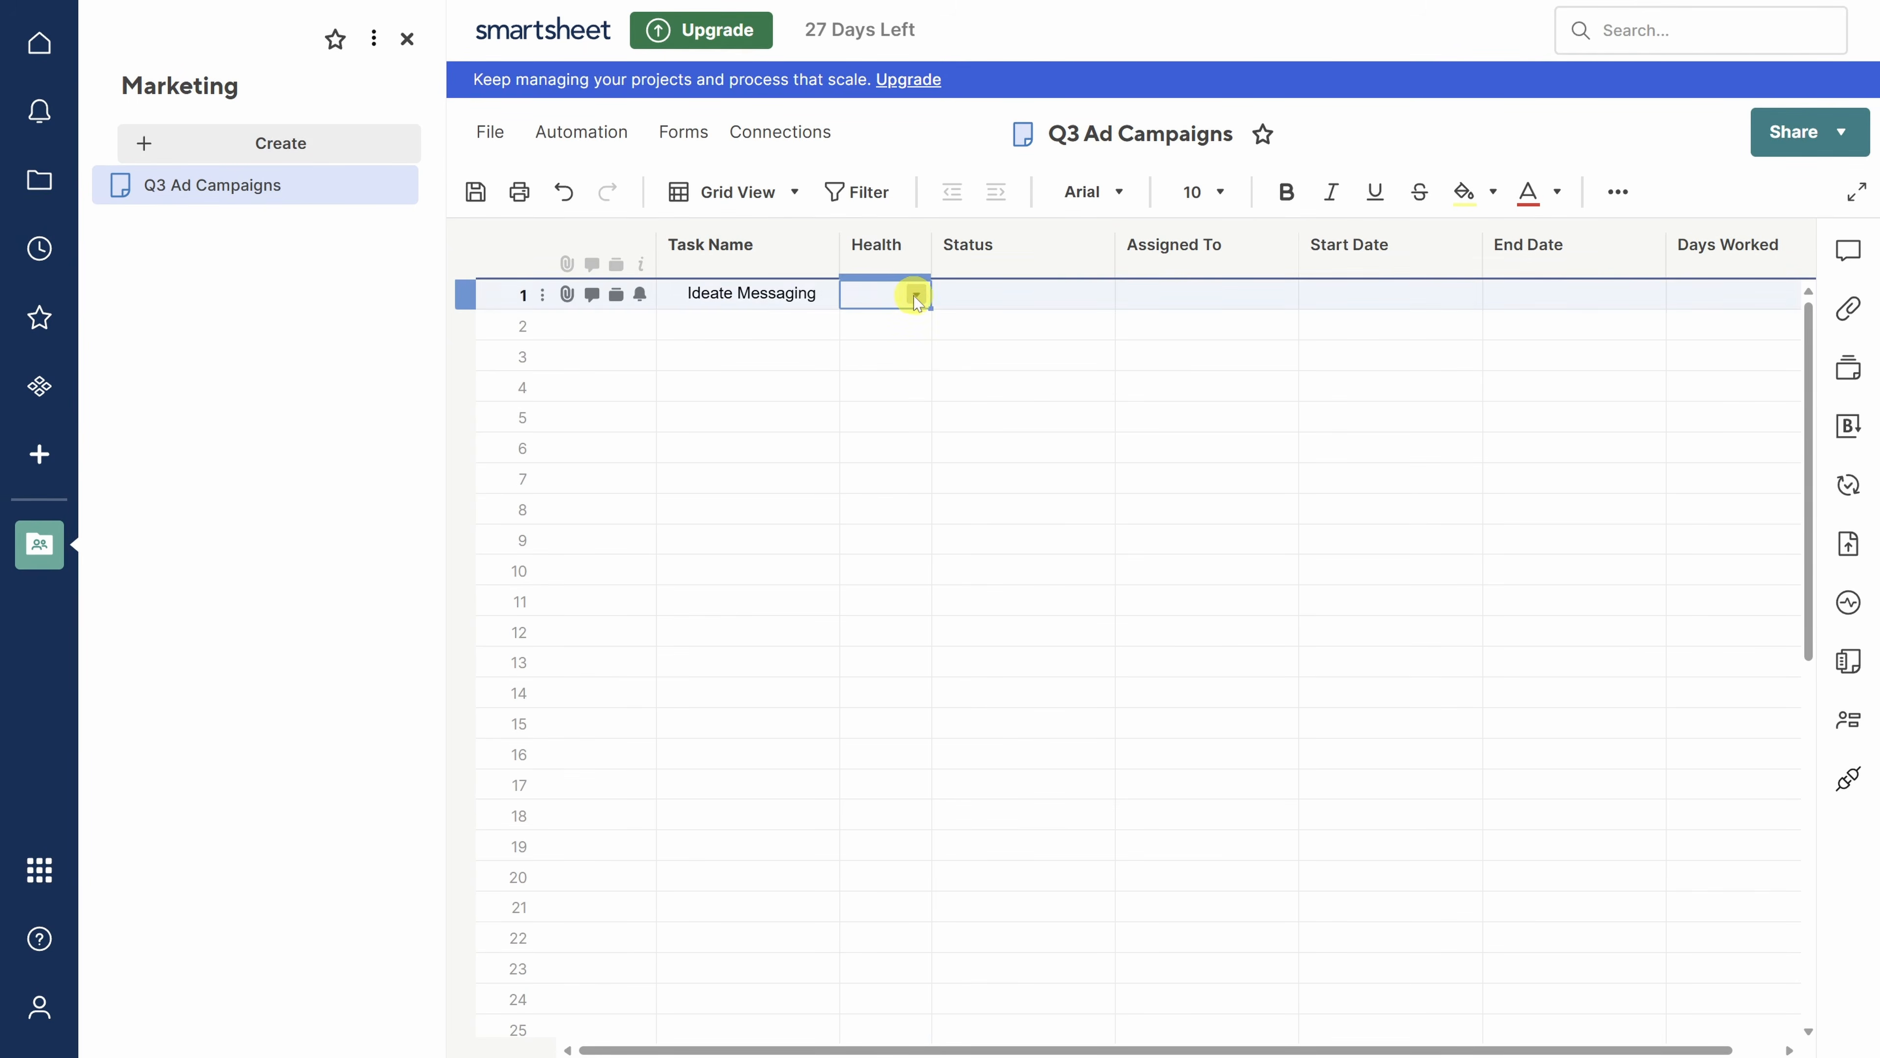
pyautogui.click(916, 294)
pyautogui.click(894, 368)
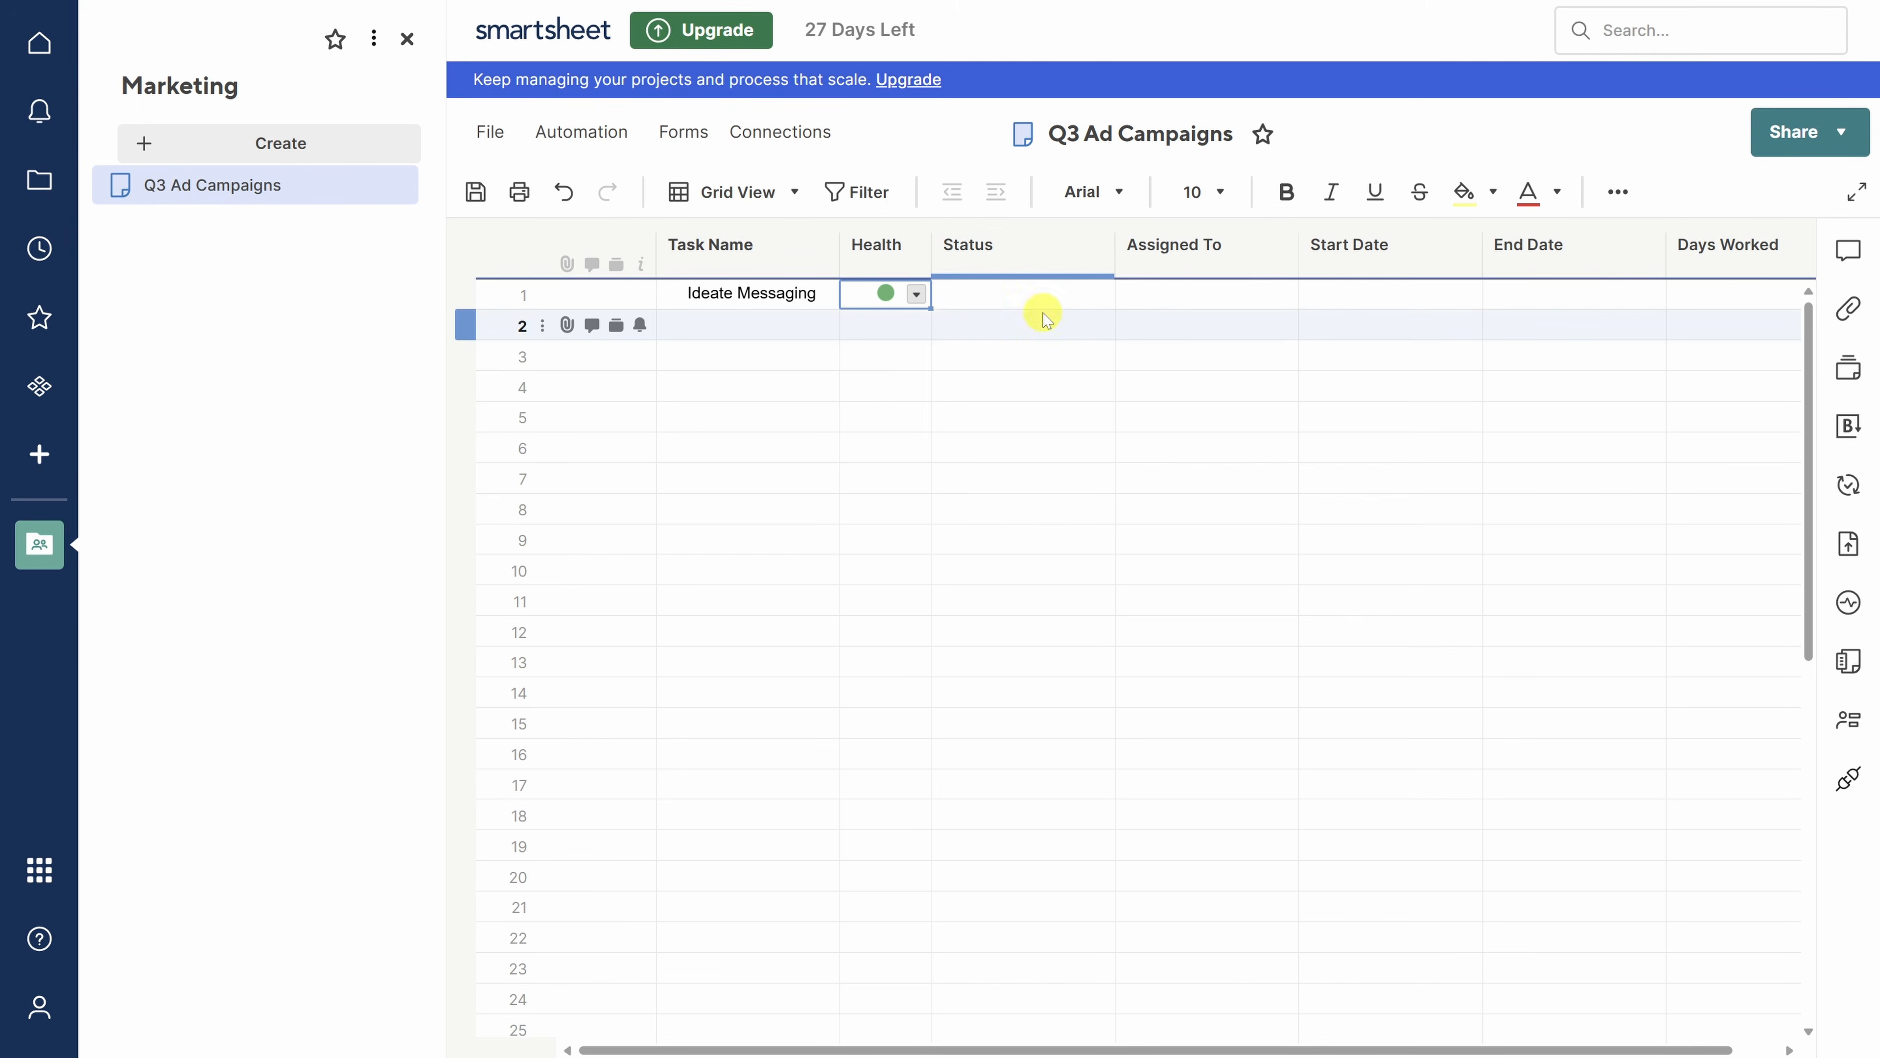
pyautogui.click(1085, 294)
pyautogui.click(1100, 294)
pyautogui.click(1059, 335)
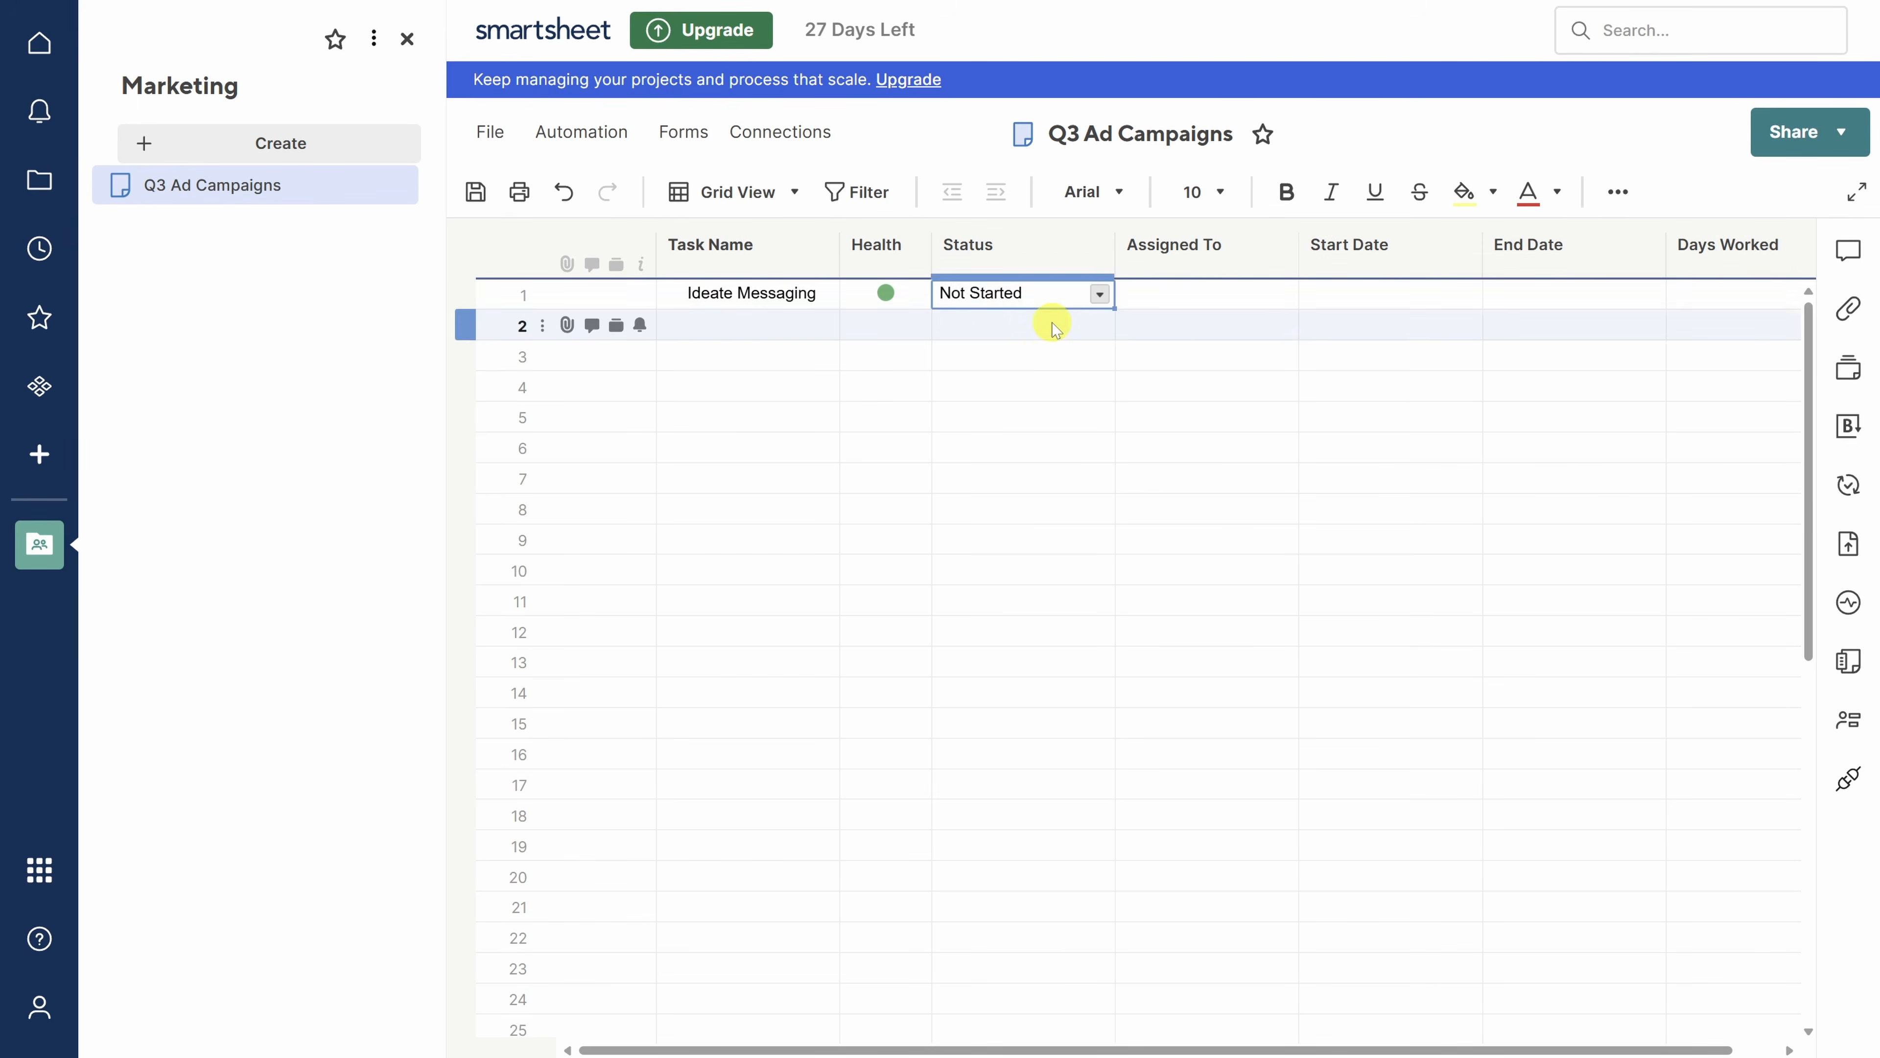
# - Assign Ideate Messaging to the first team member, enable notifications, and set dates August 1–7
pyautogui.click(1280, 294)
pyautogui.click(1285, 298)
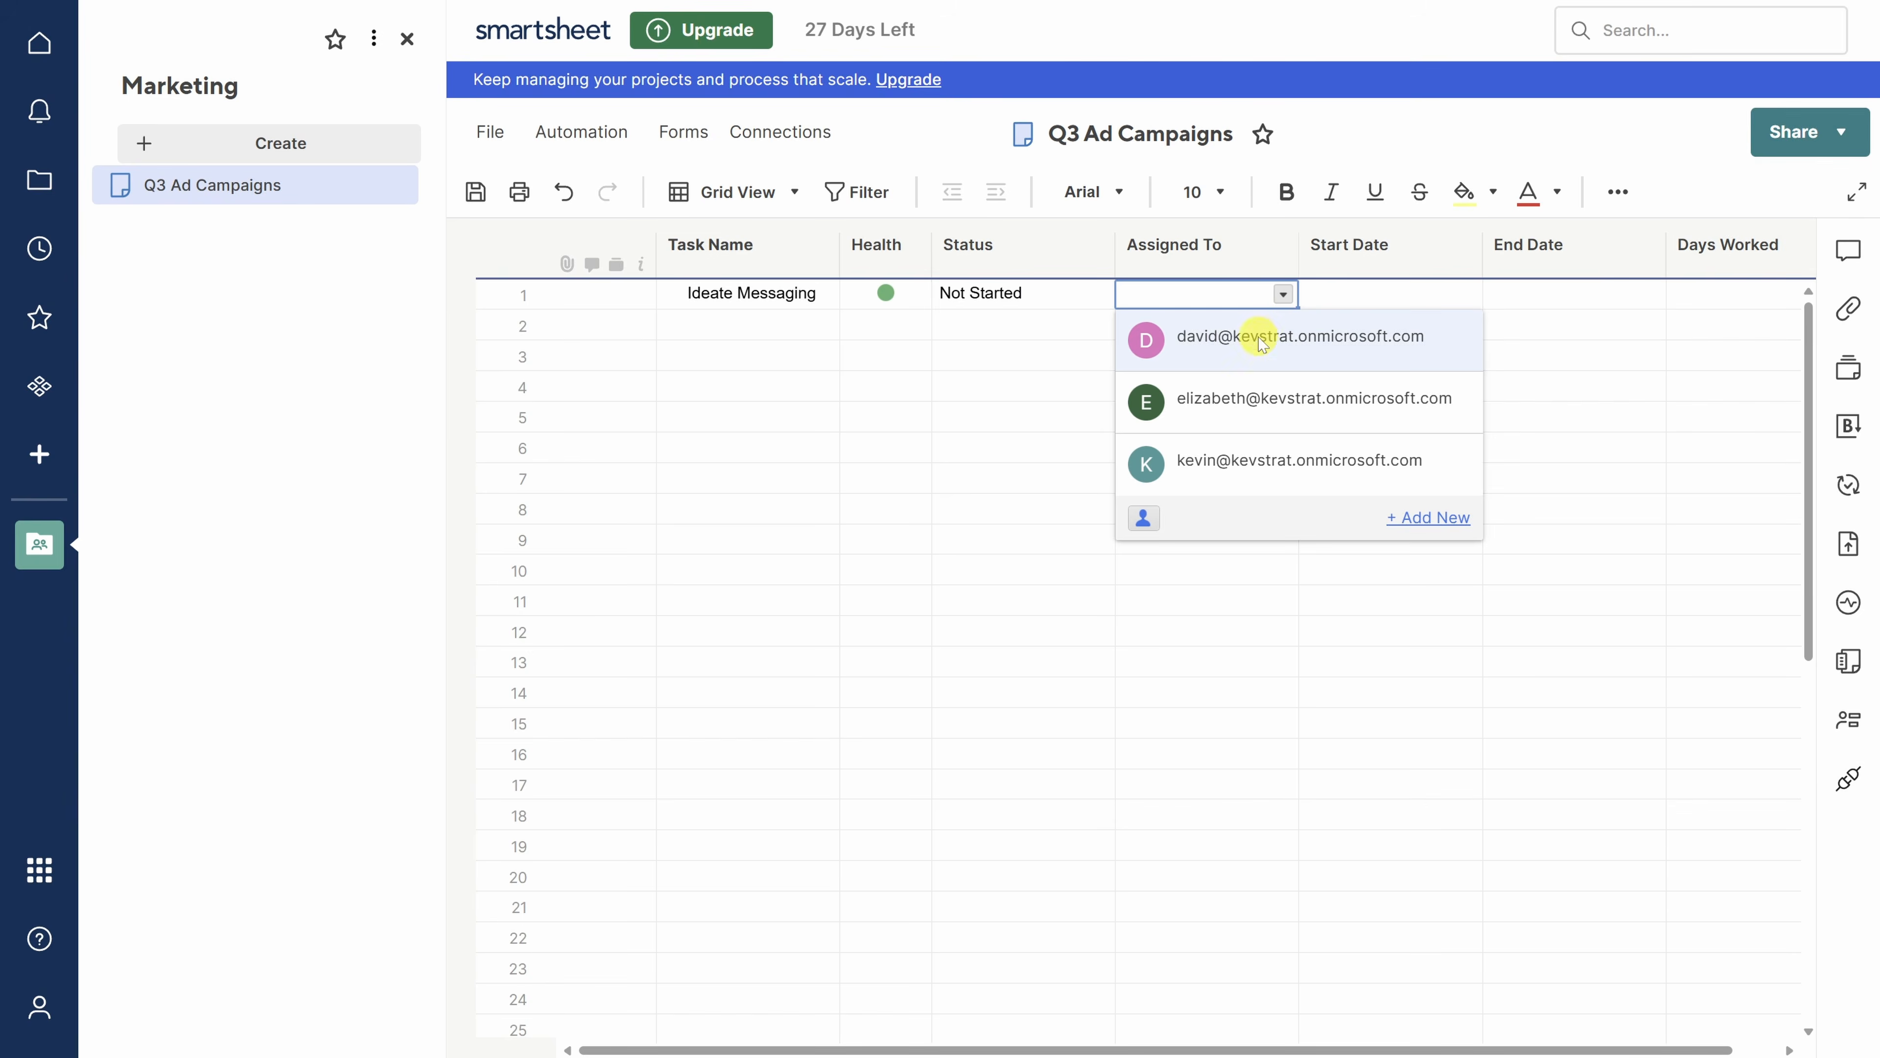
pyautogui.click(1252, 334)
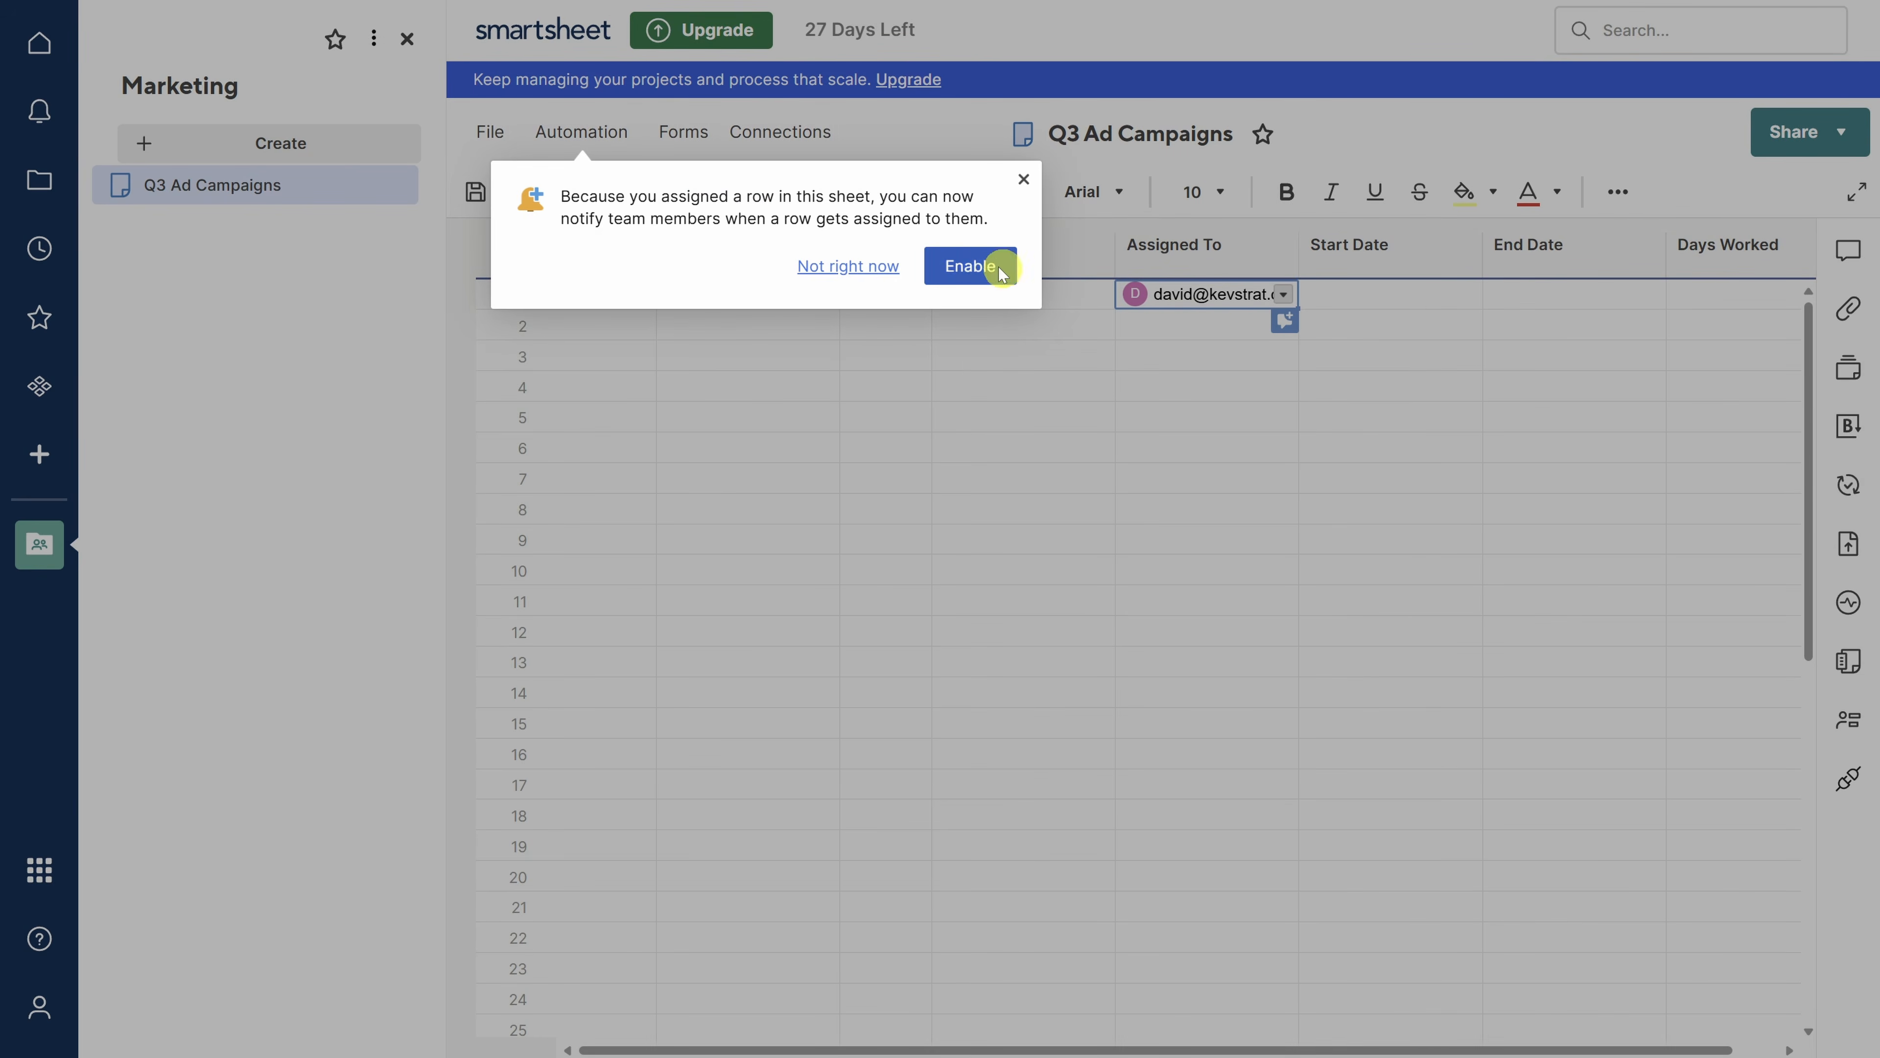
pyautogui.click(969, 265)
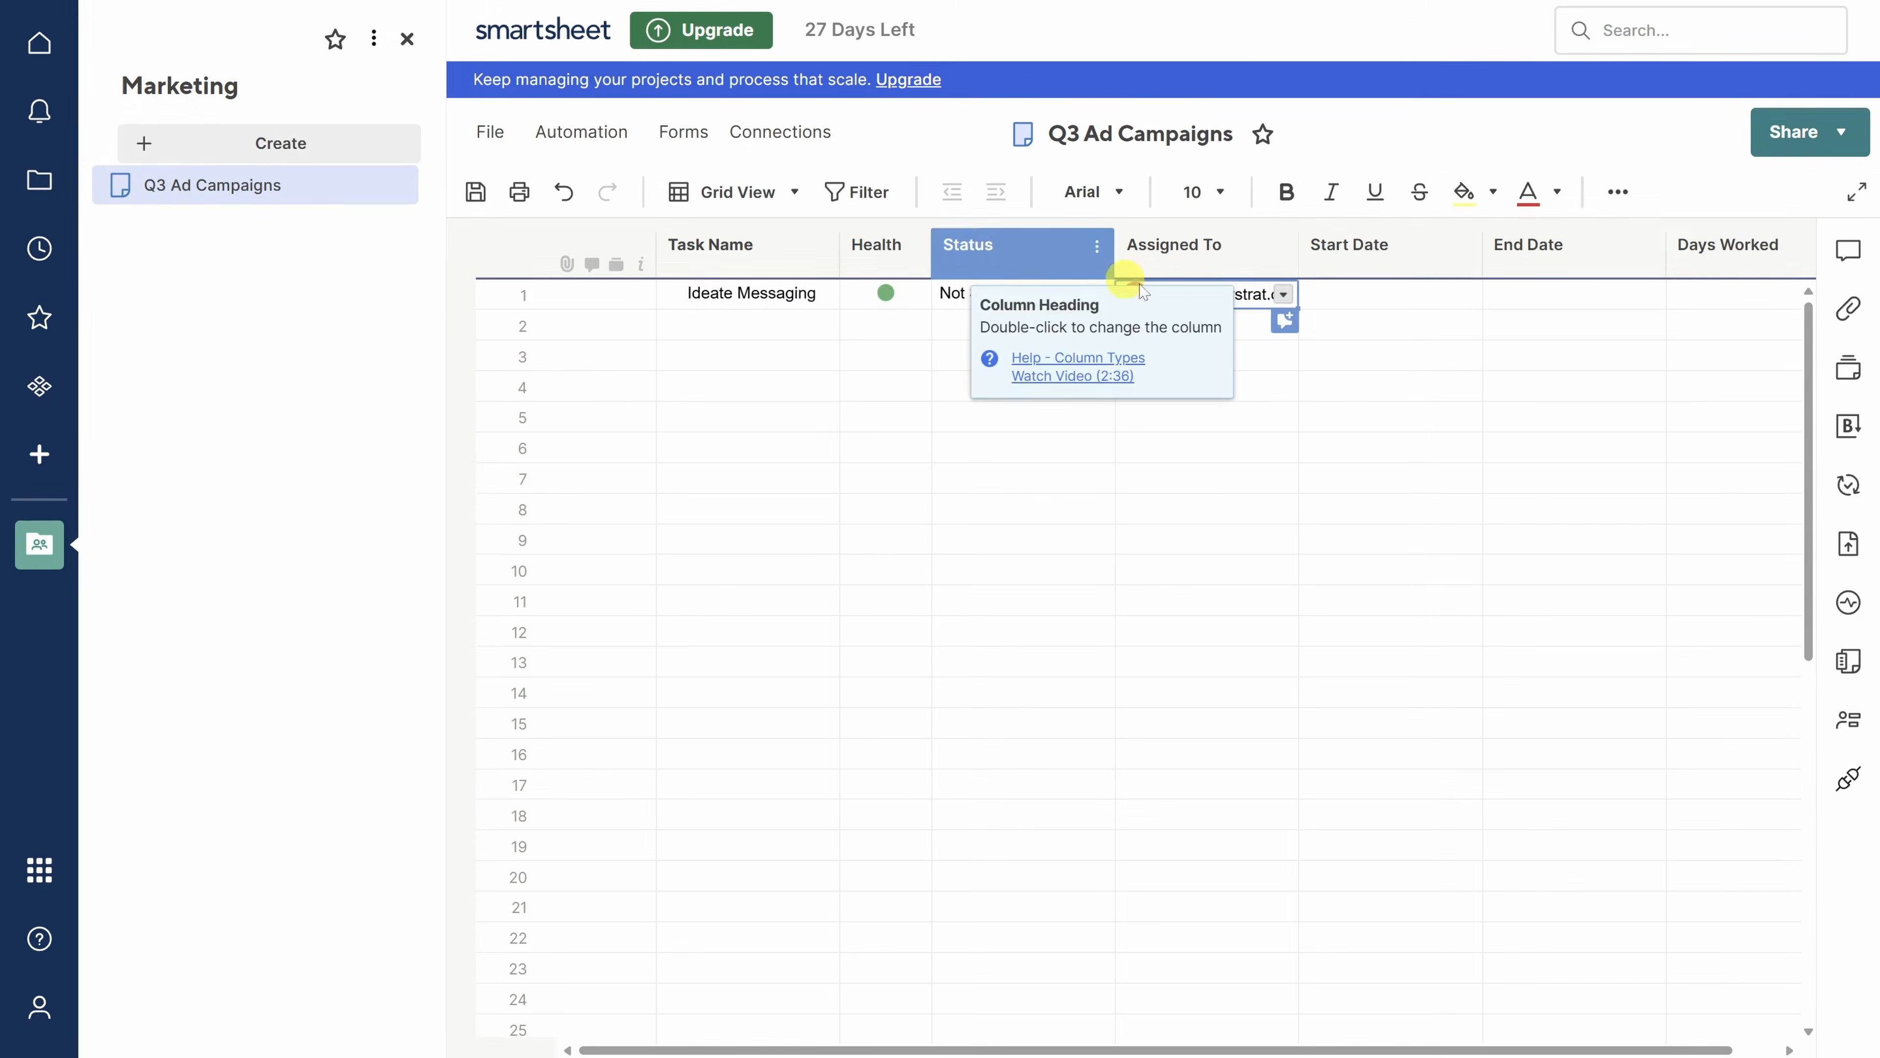
pyautogui.click(1465, 292)
pyautogui.click(1466, 293)
pyautogui.click(1649, 374)
pyautogui.click(1649, 293)
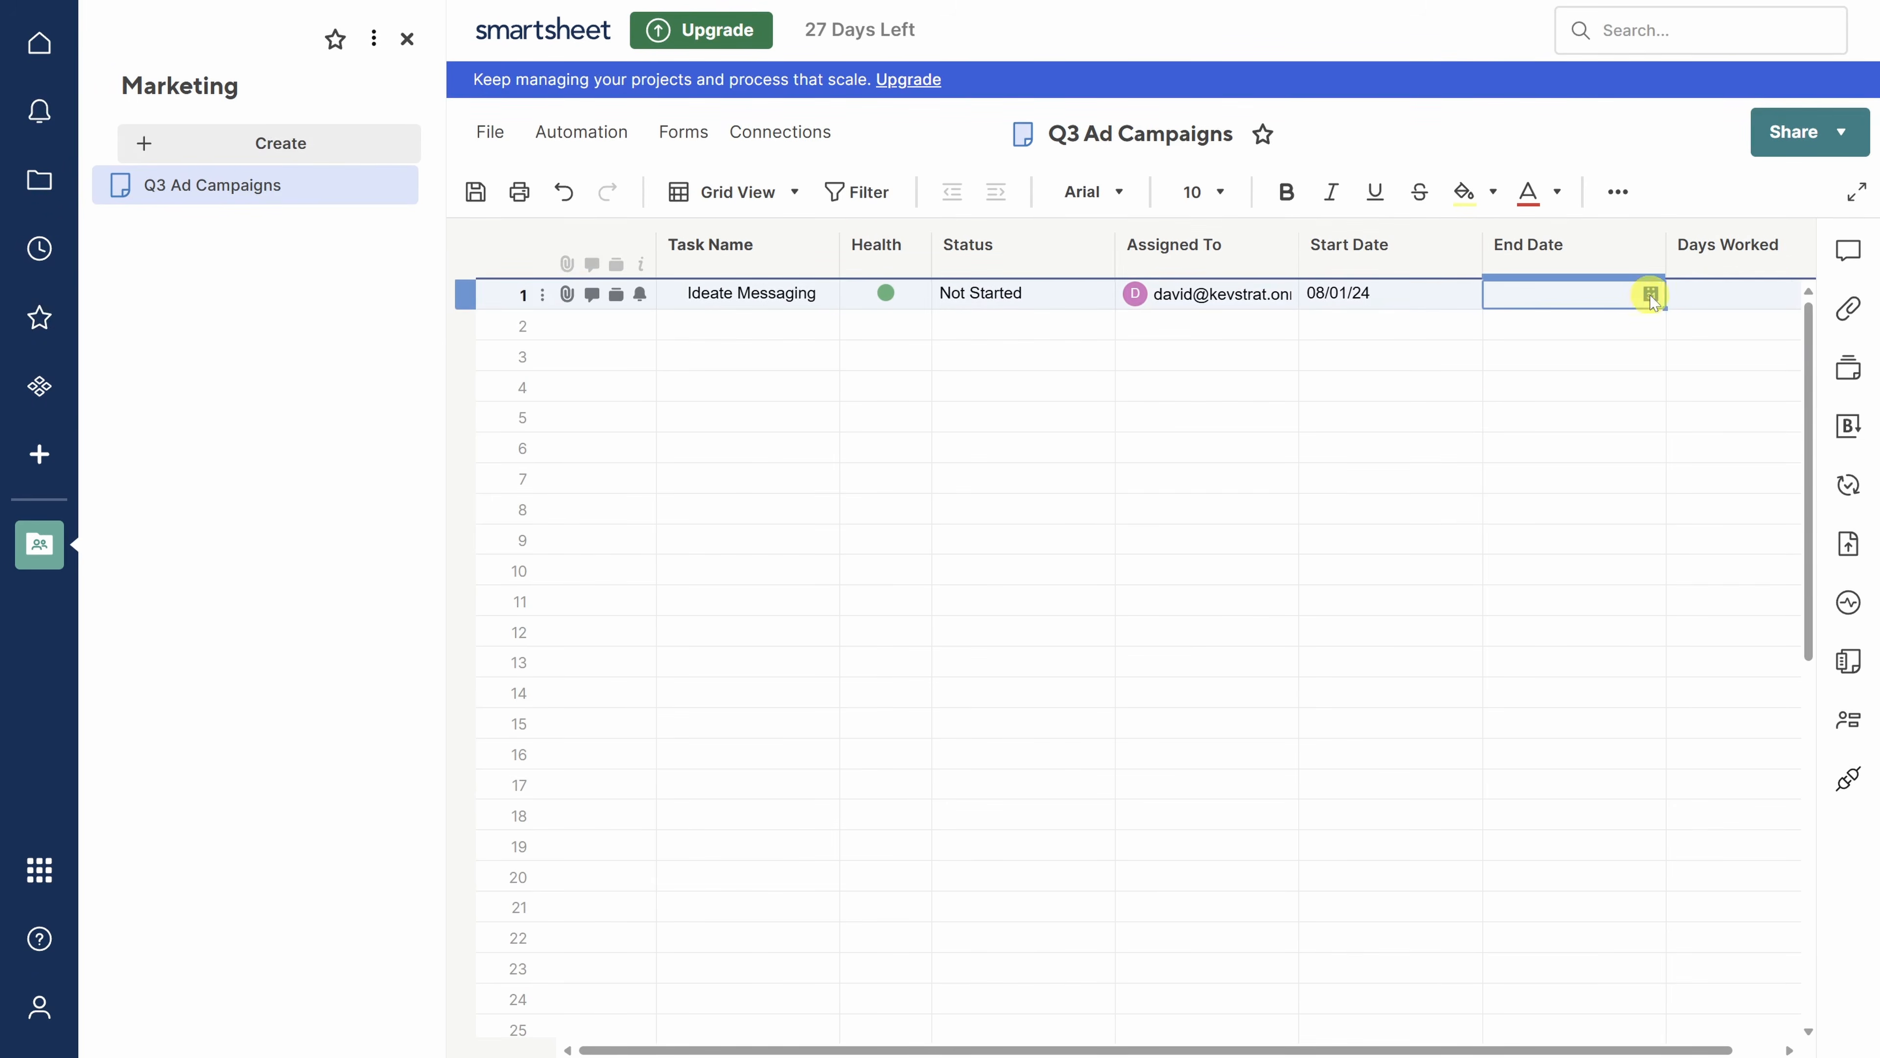
pyautogui.click(1649, 293)
pyautogui.click(1337, 398)
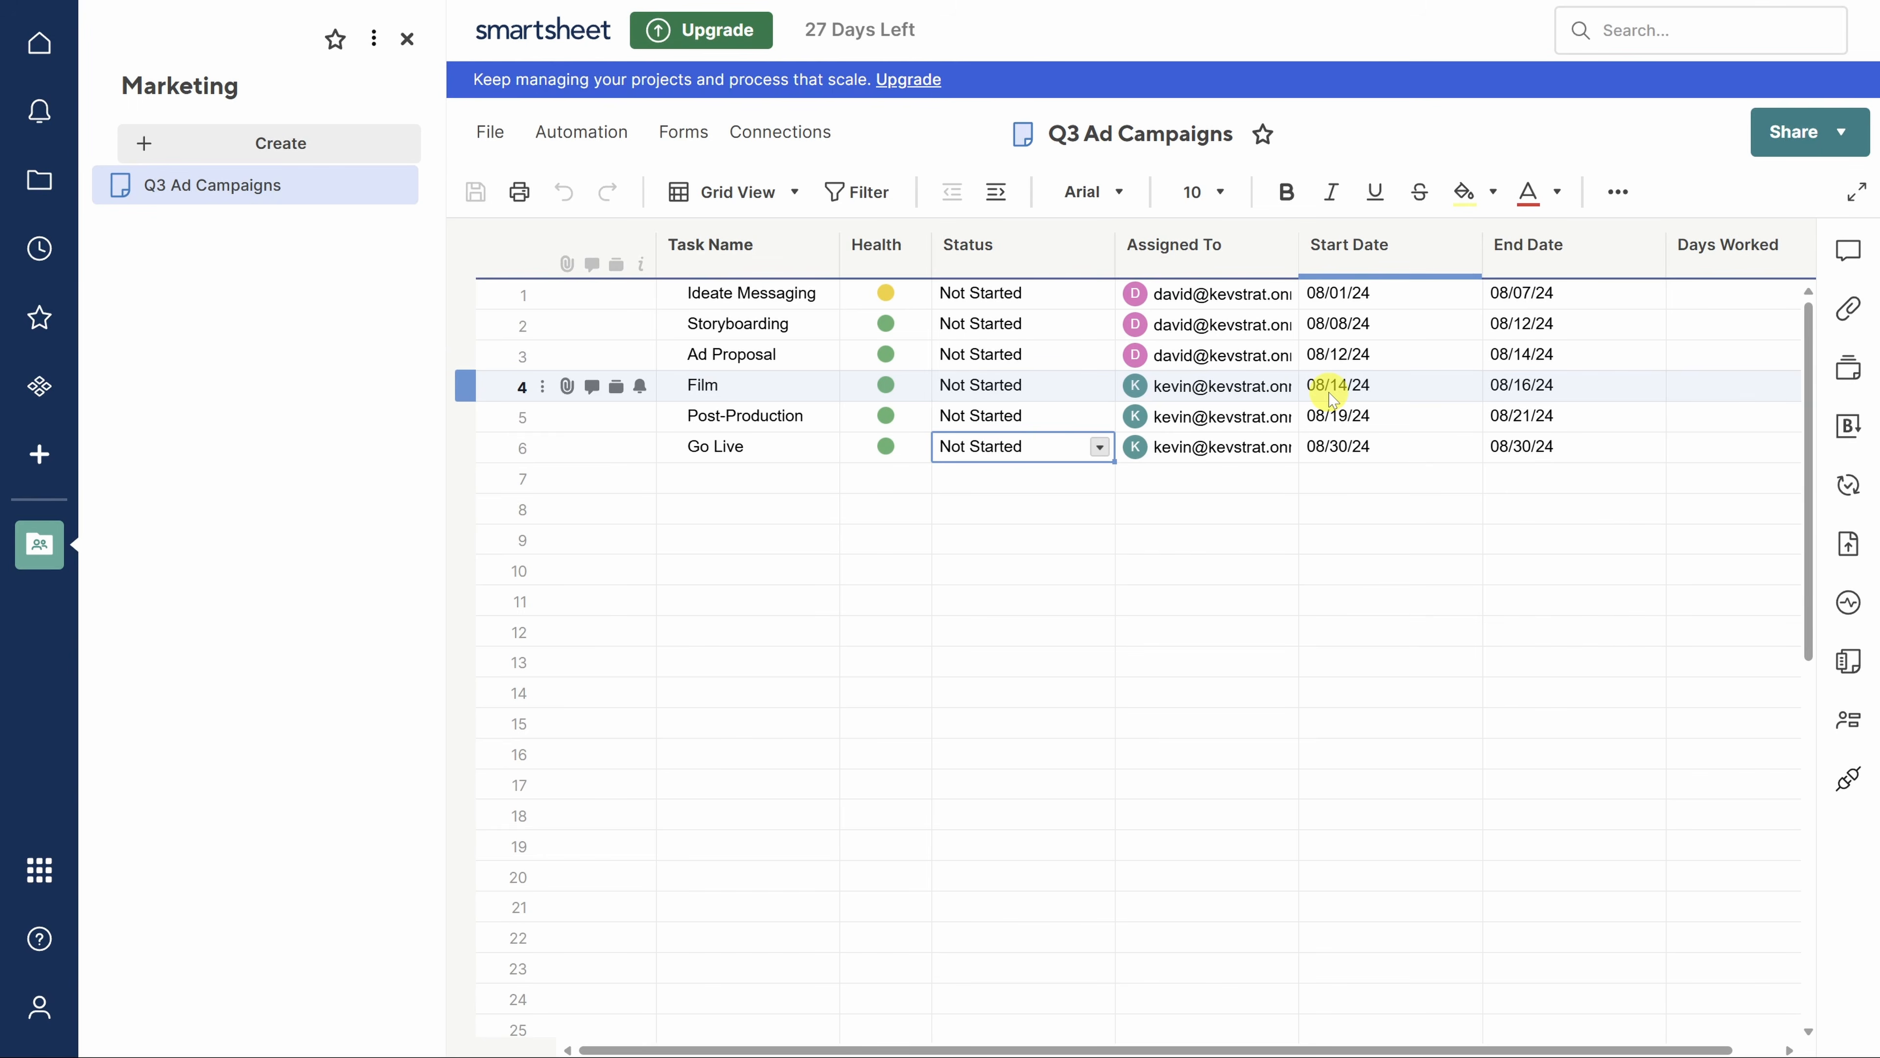
# - Insert a 'September Campaign' row above the tasks and indent the six tasks beneath it
pyautogui.rightClick(1262, 297)
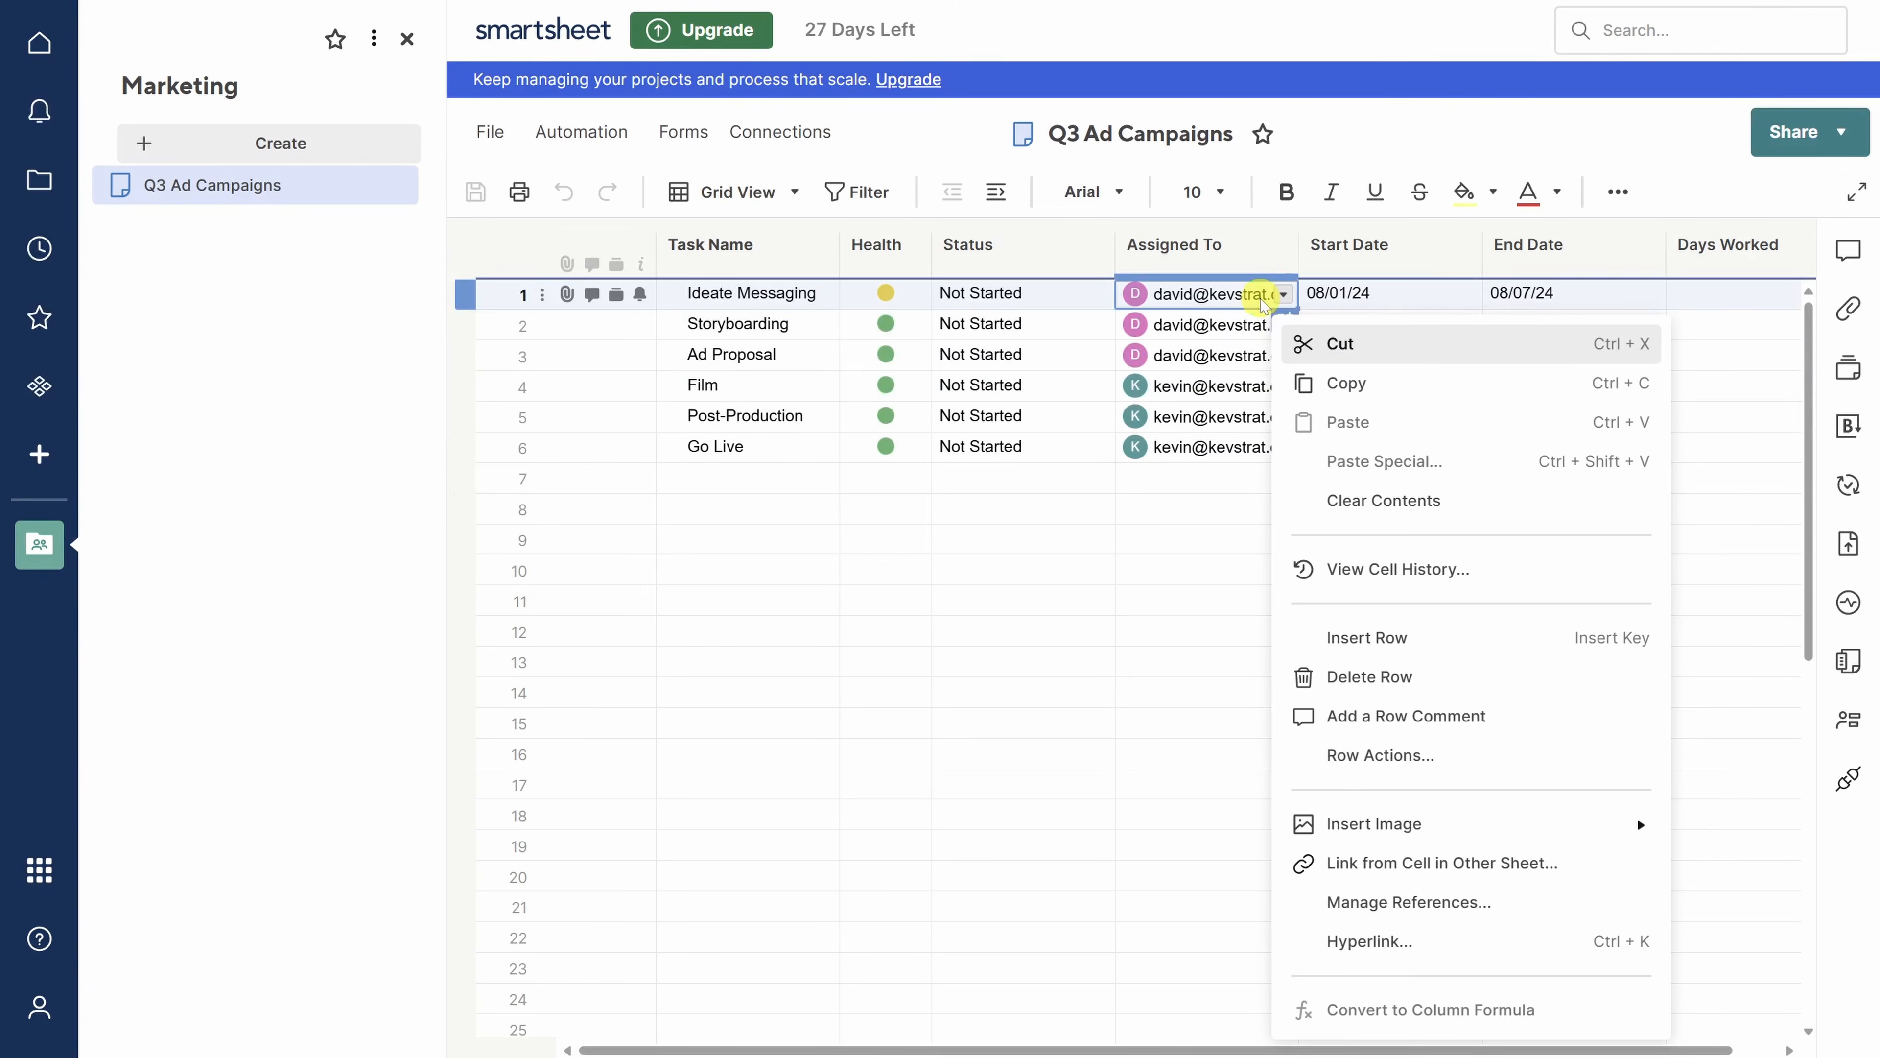
pyautogui.click(1377, 636)
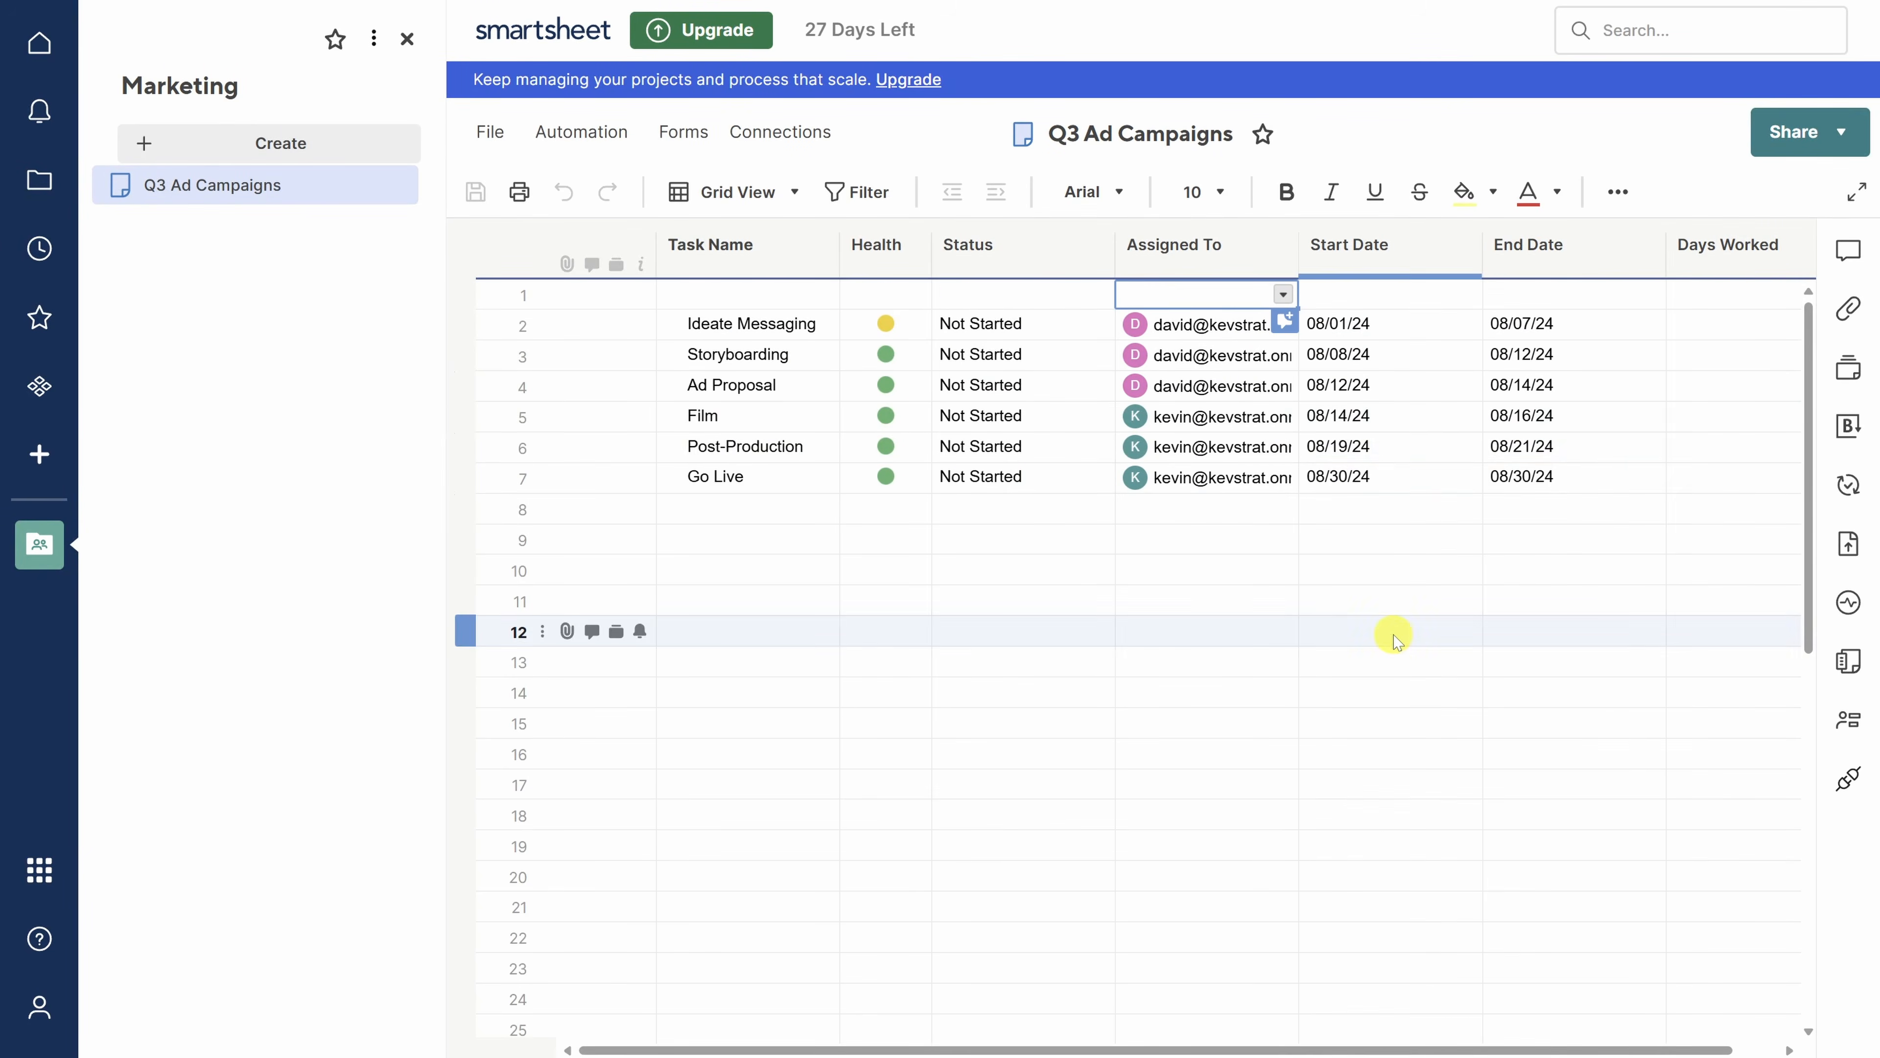
pyautogui.click(714, 296)
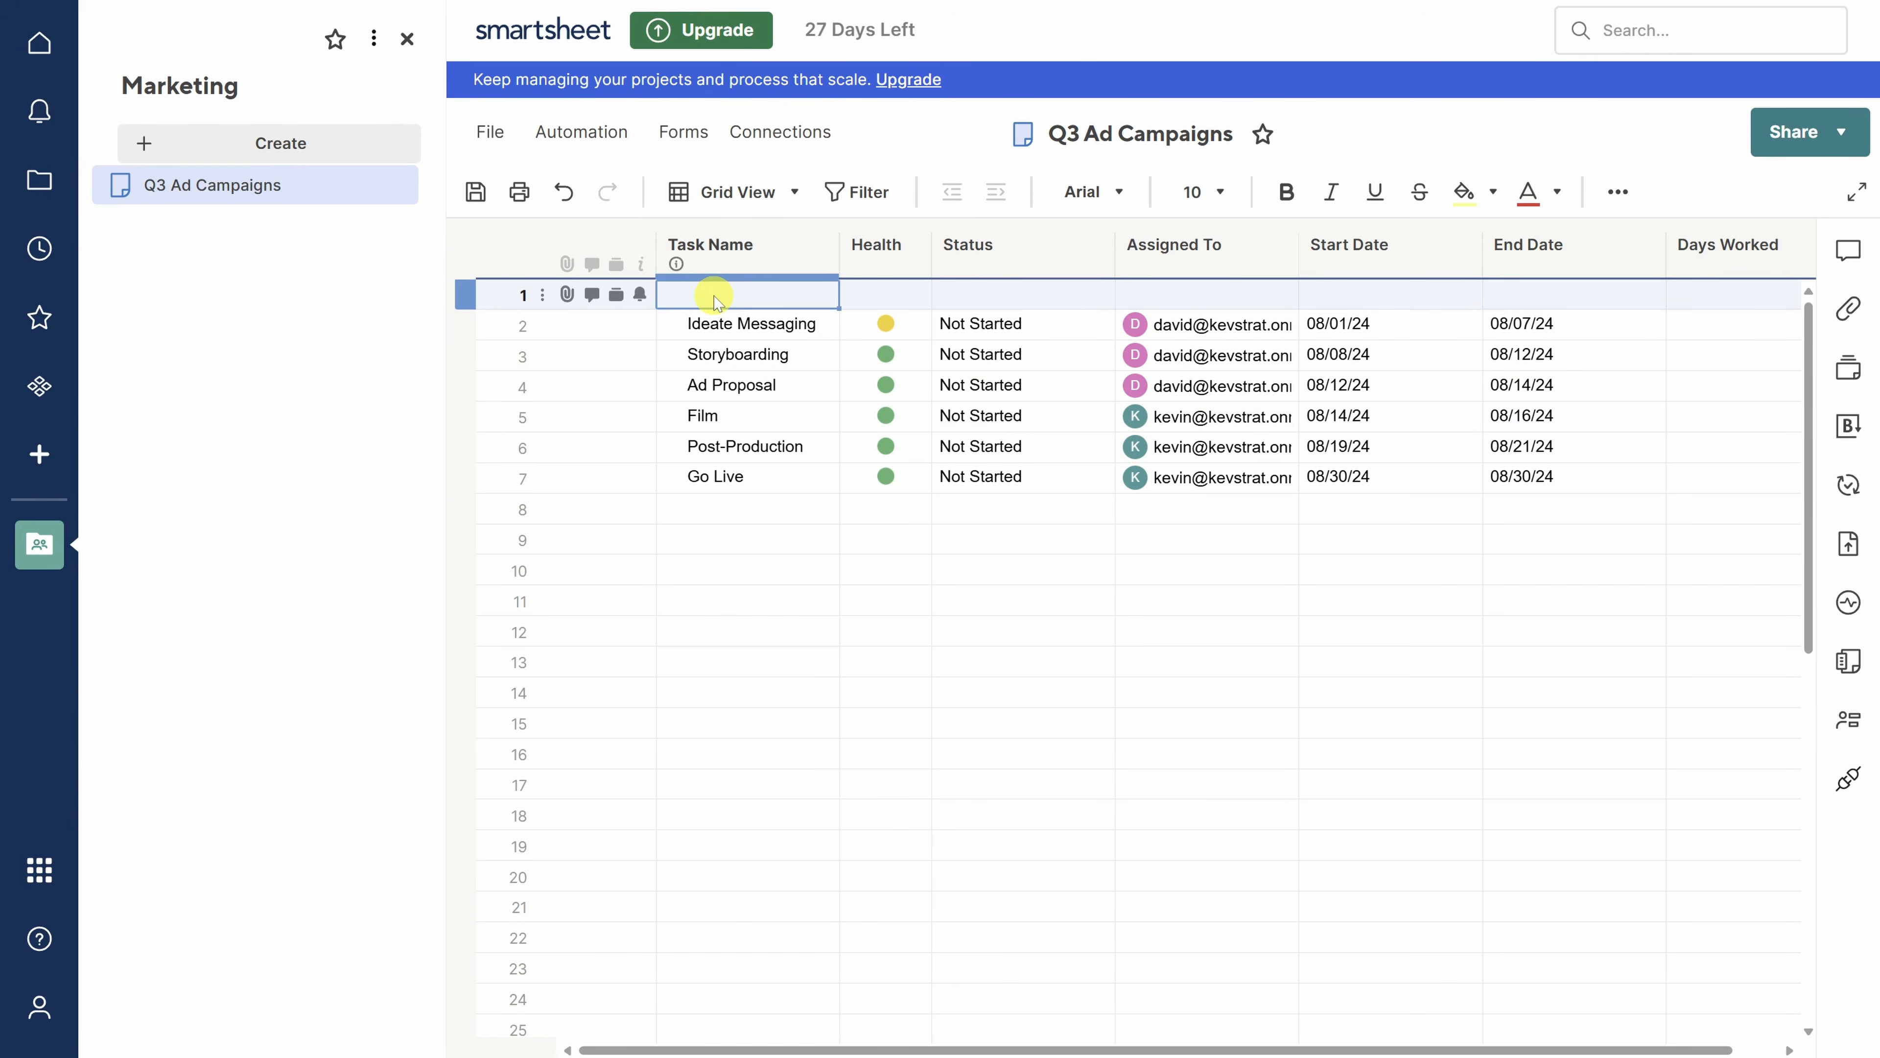
pyautogui.write('September Campaign')
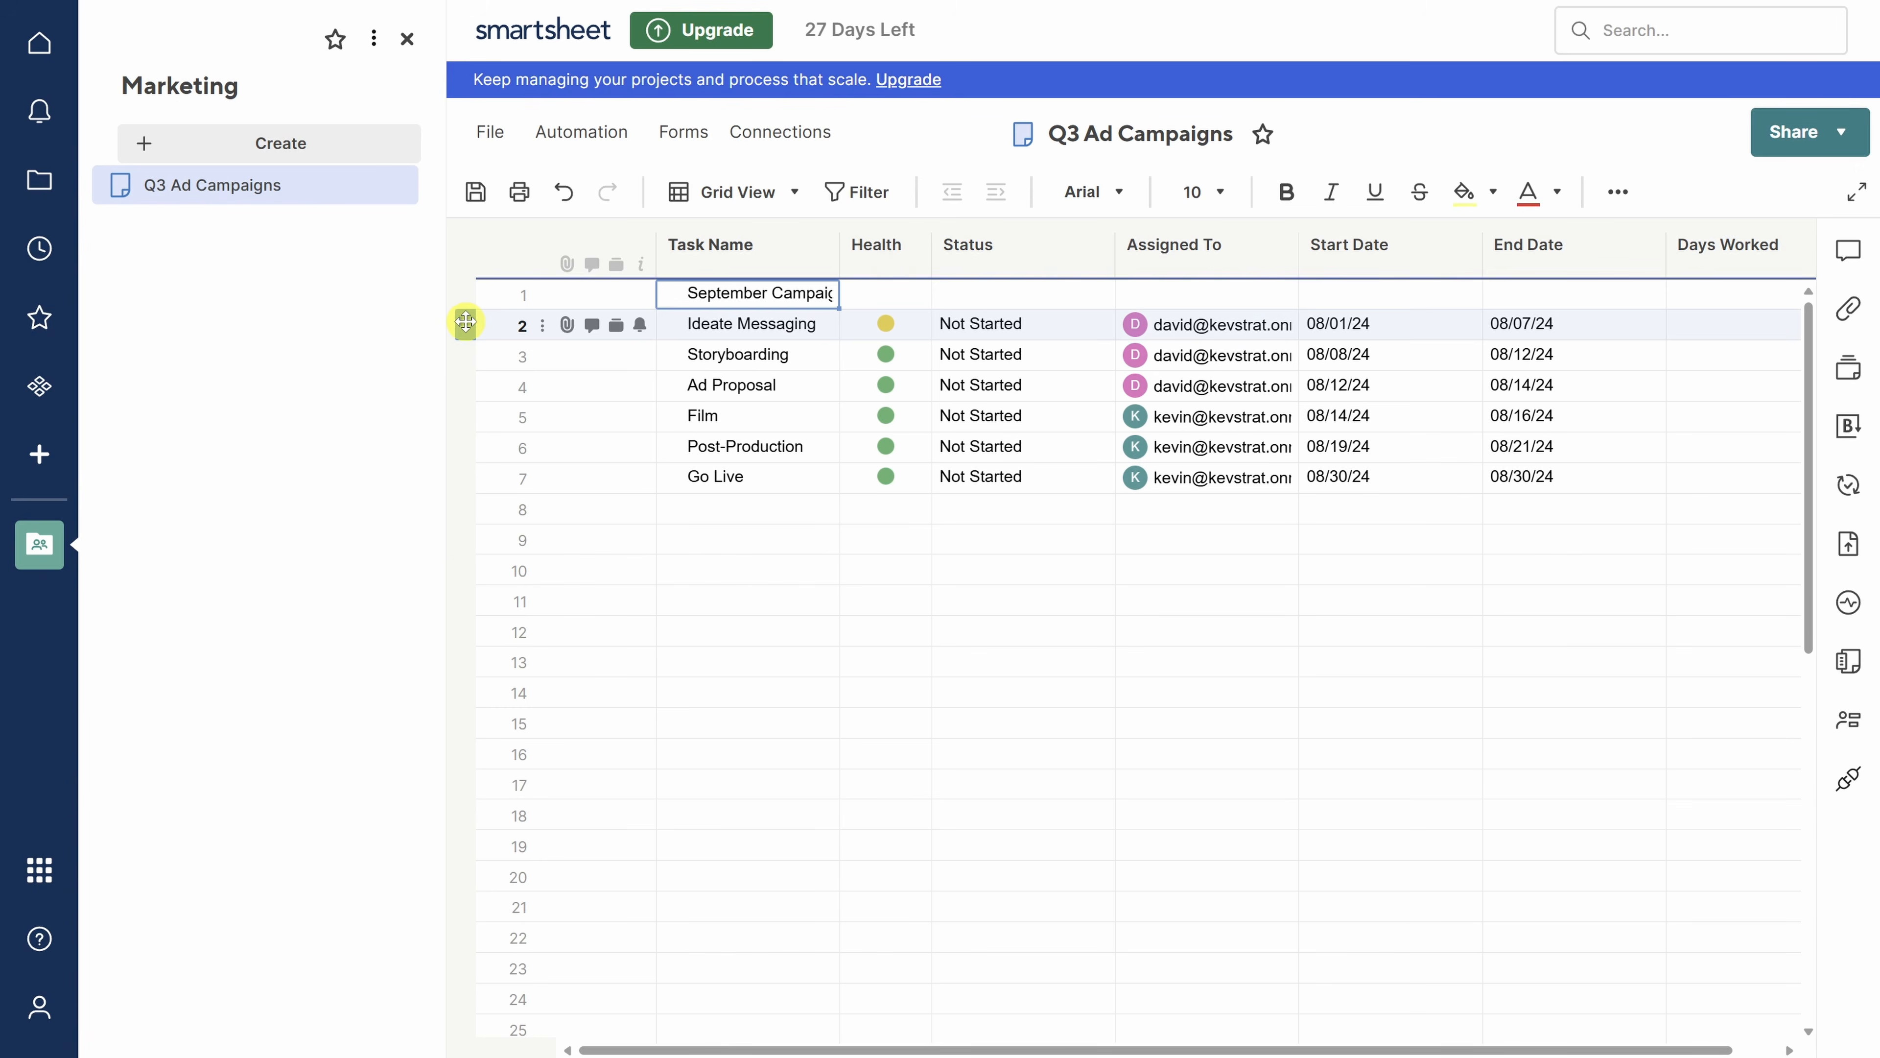
pyautogui.click(466, 321)
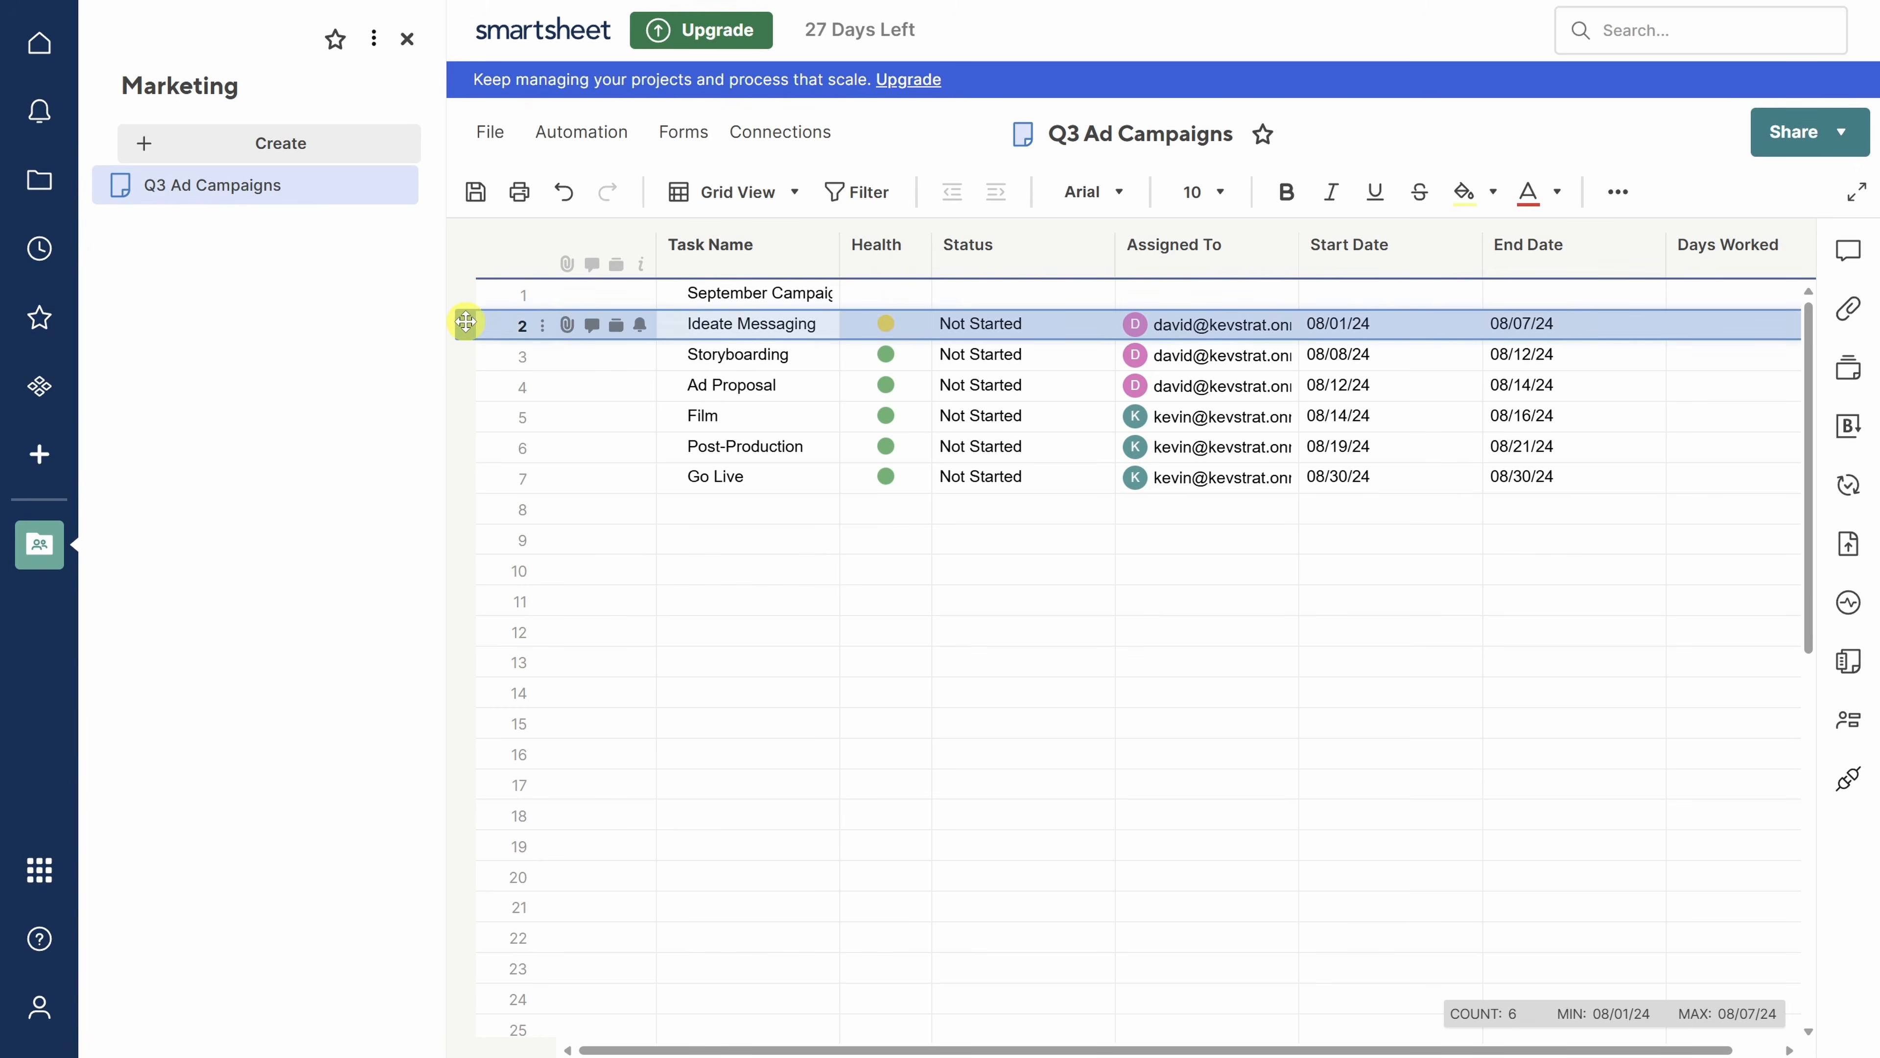
pyautogui.keyDown('shift'); pyautogui.click(465, 477); pyautogui.keyUp('shift')
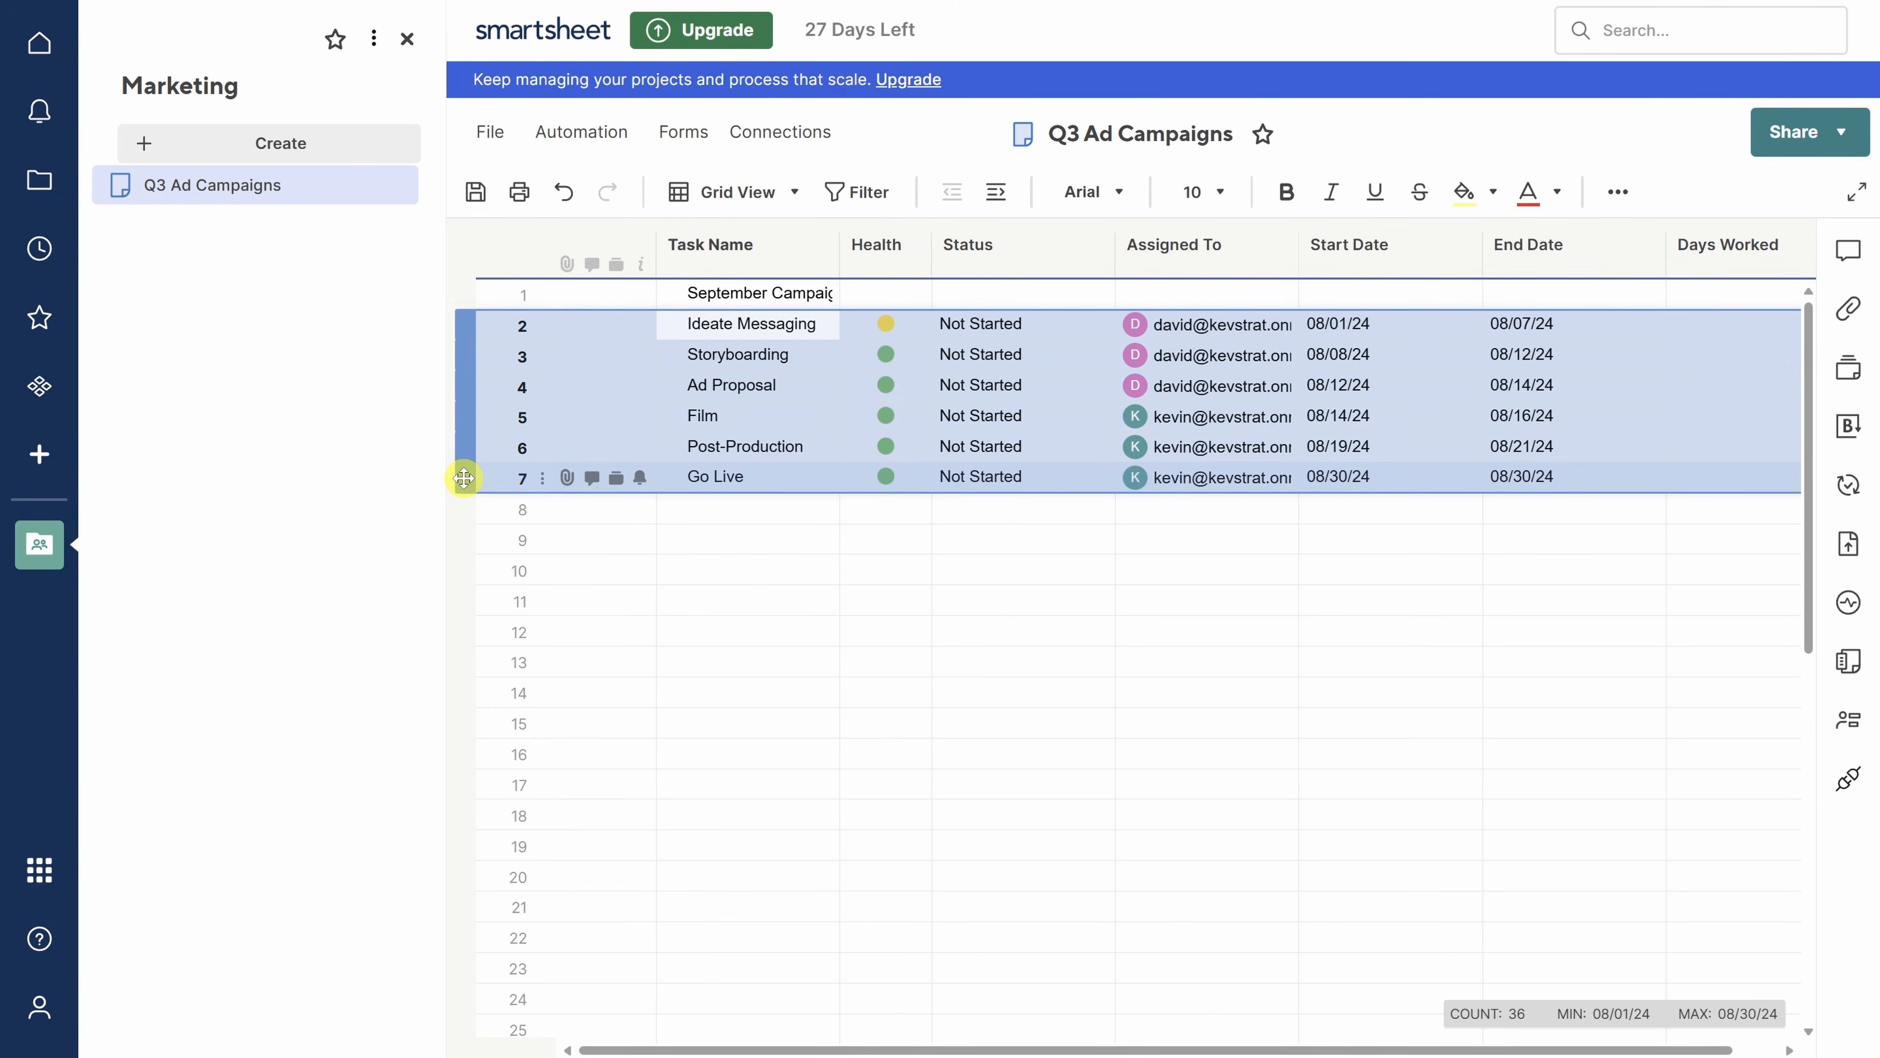
pyautogui.click(996, 194)
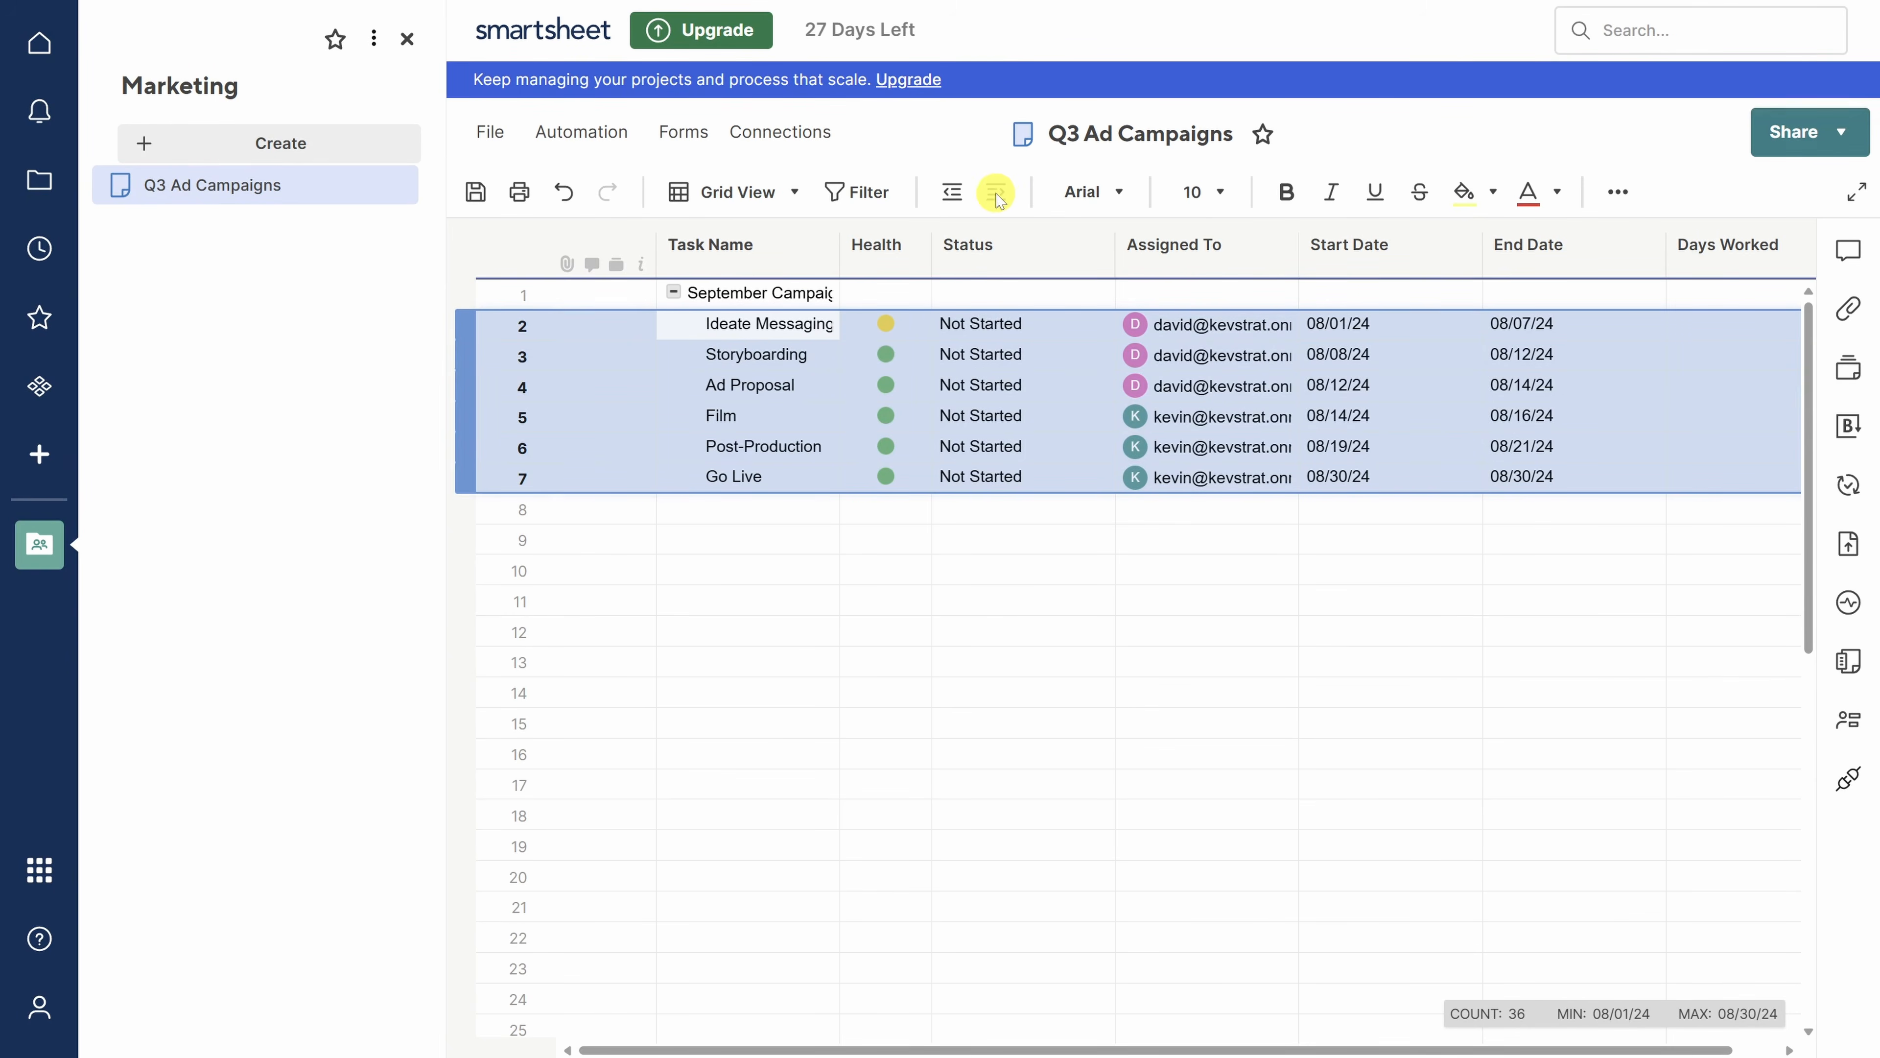
# - Copy rows 1–7 of the September Campaign group
pyautogui.click(465, 295)
pyautogui.keyDown('shift'); pyautogui.click(467, 484); pyautogui.keyUp('shift')
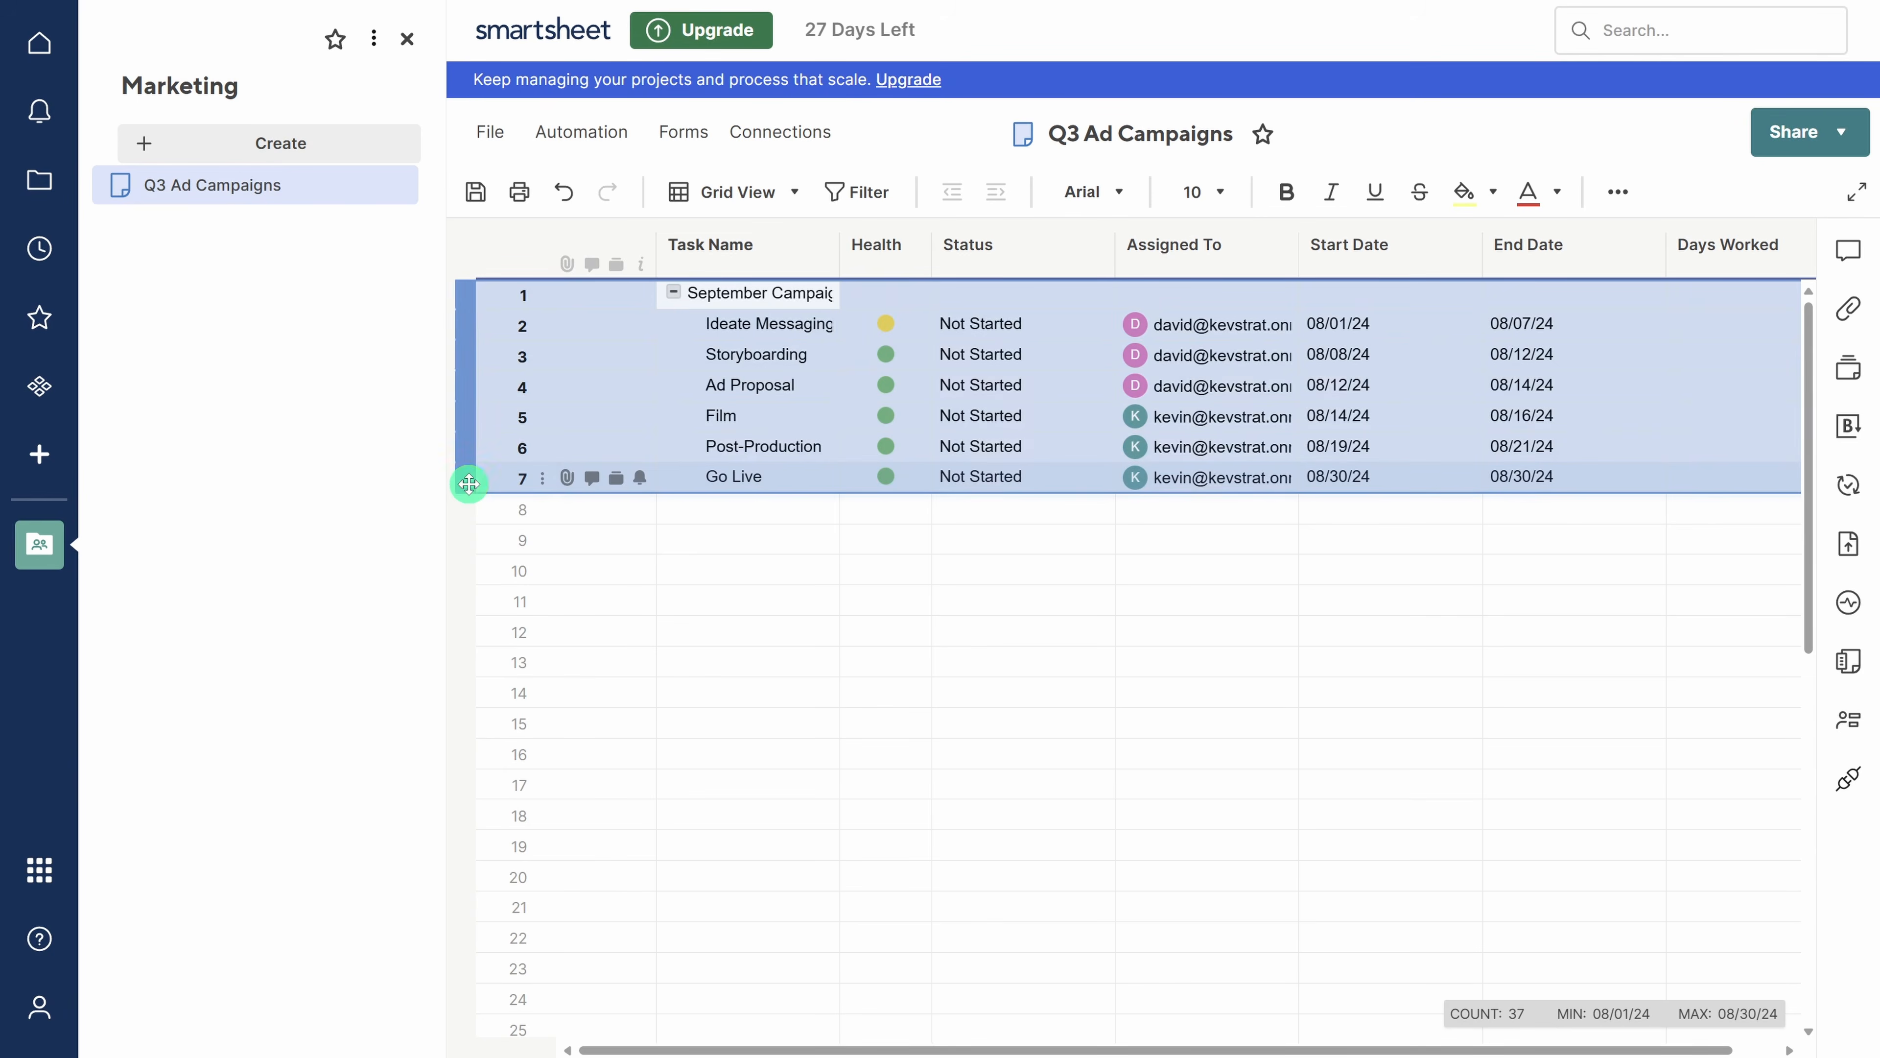
pyautogui.hotkey('ctrl', 'c')
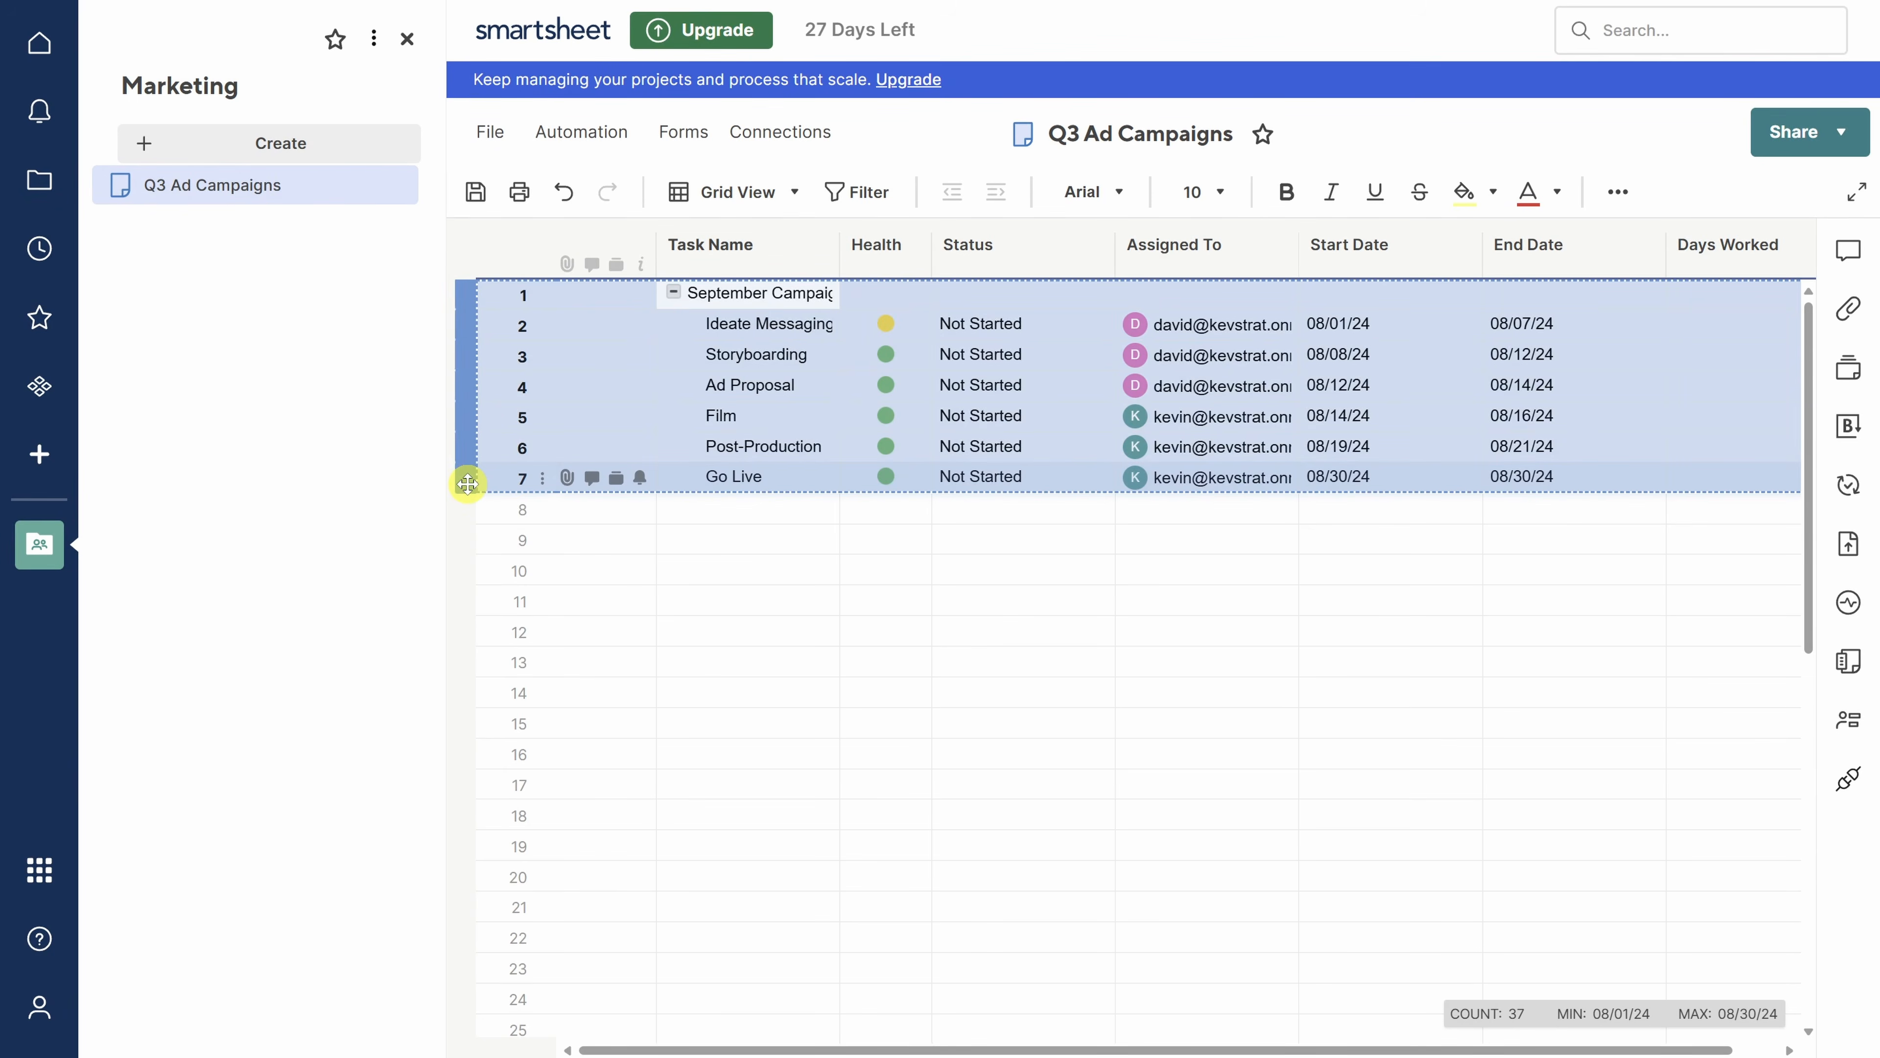
# - Paste a copy of the September group below it, outdented, and rename its heading 'October Campaign'
pyautogui.click(469, 511)
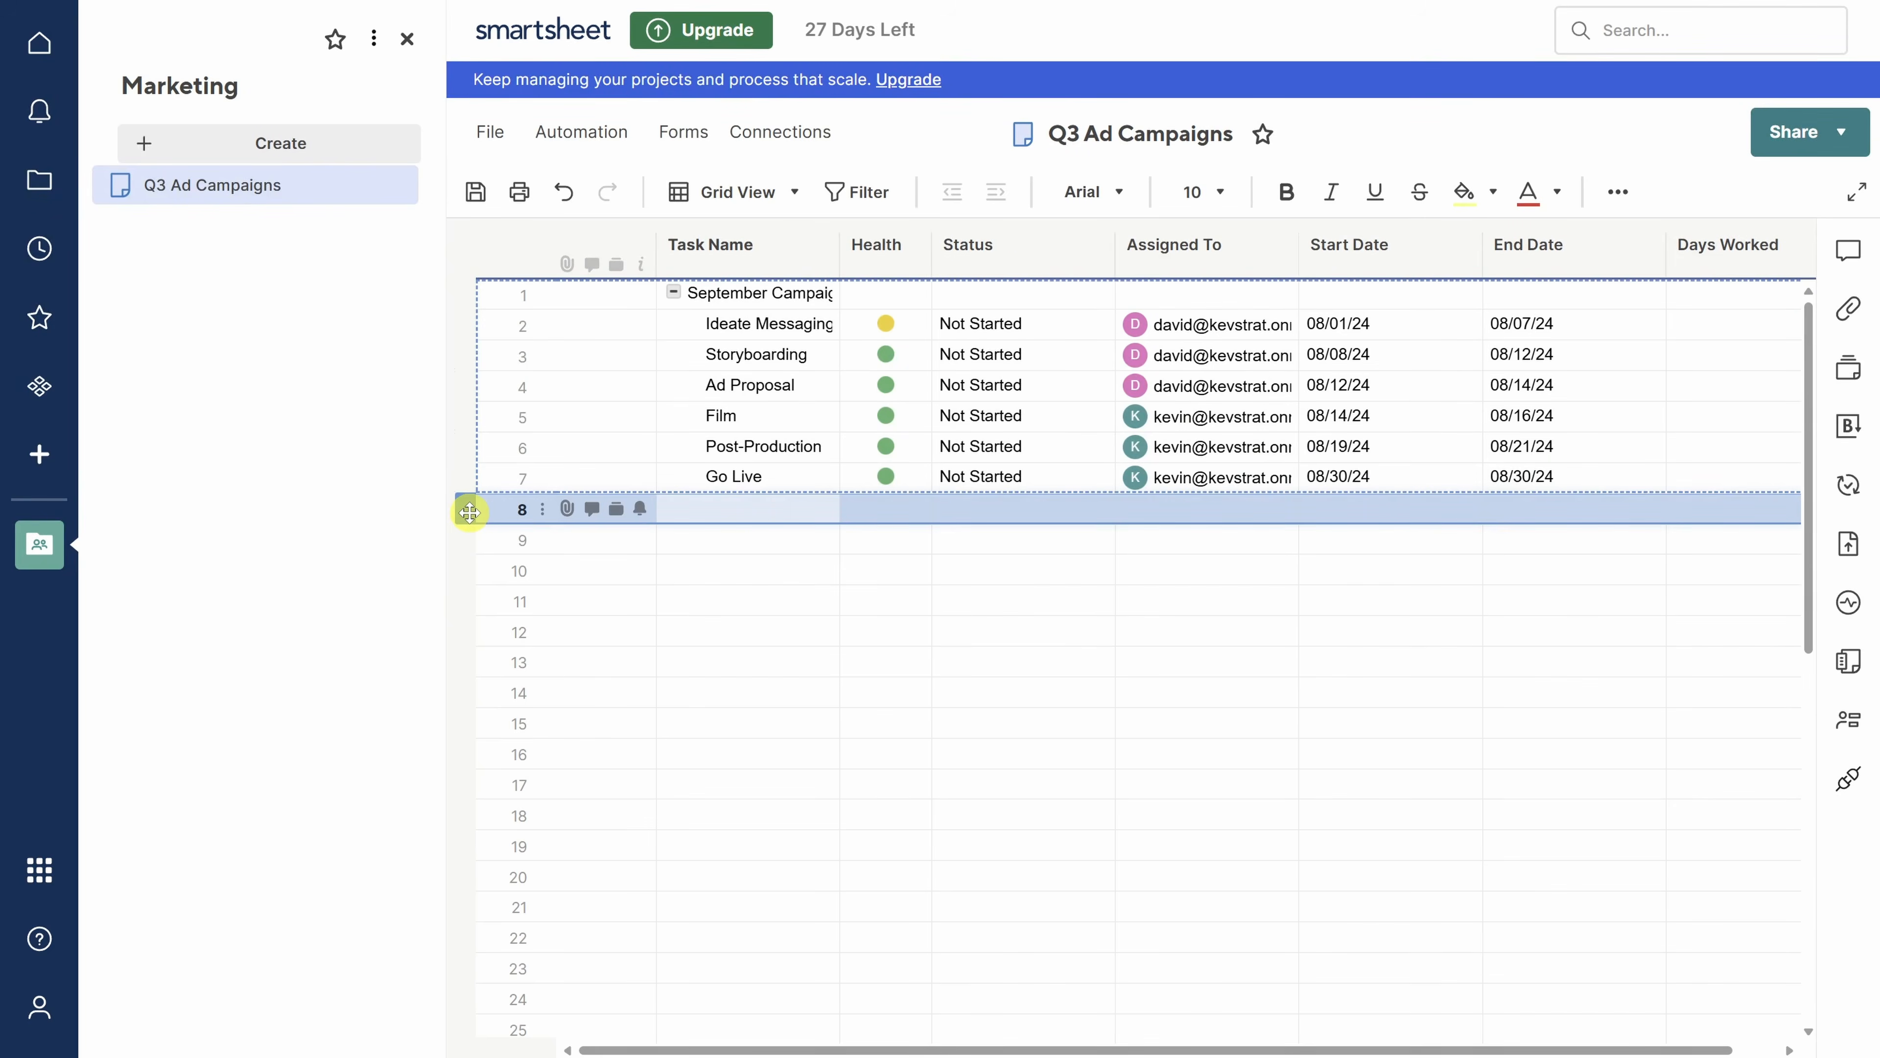
pyautogui.hotkey('ctrl', 'v')
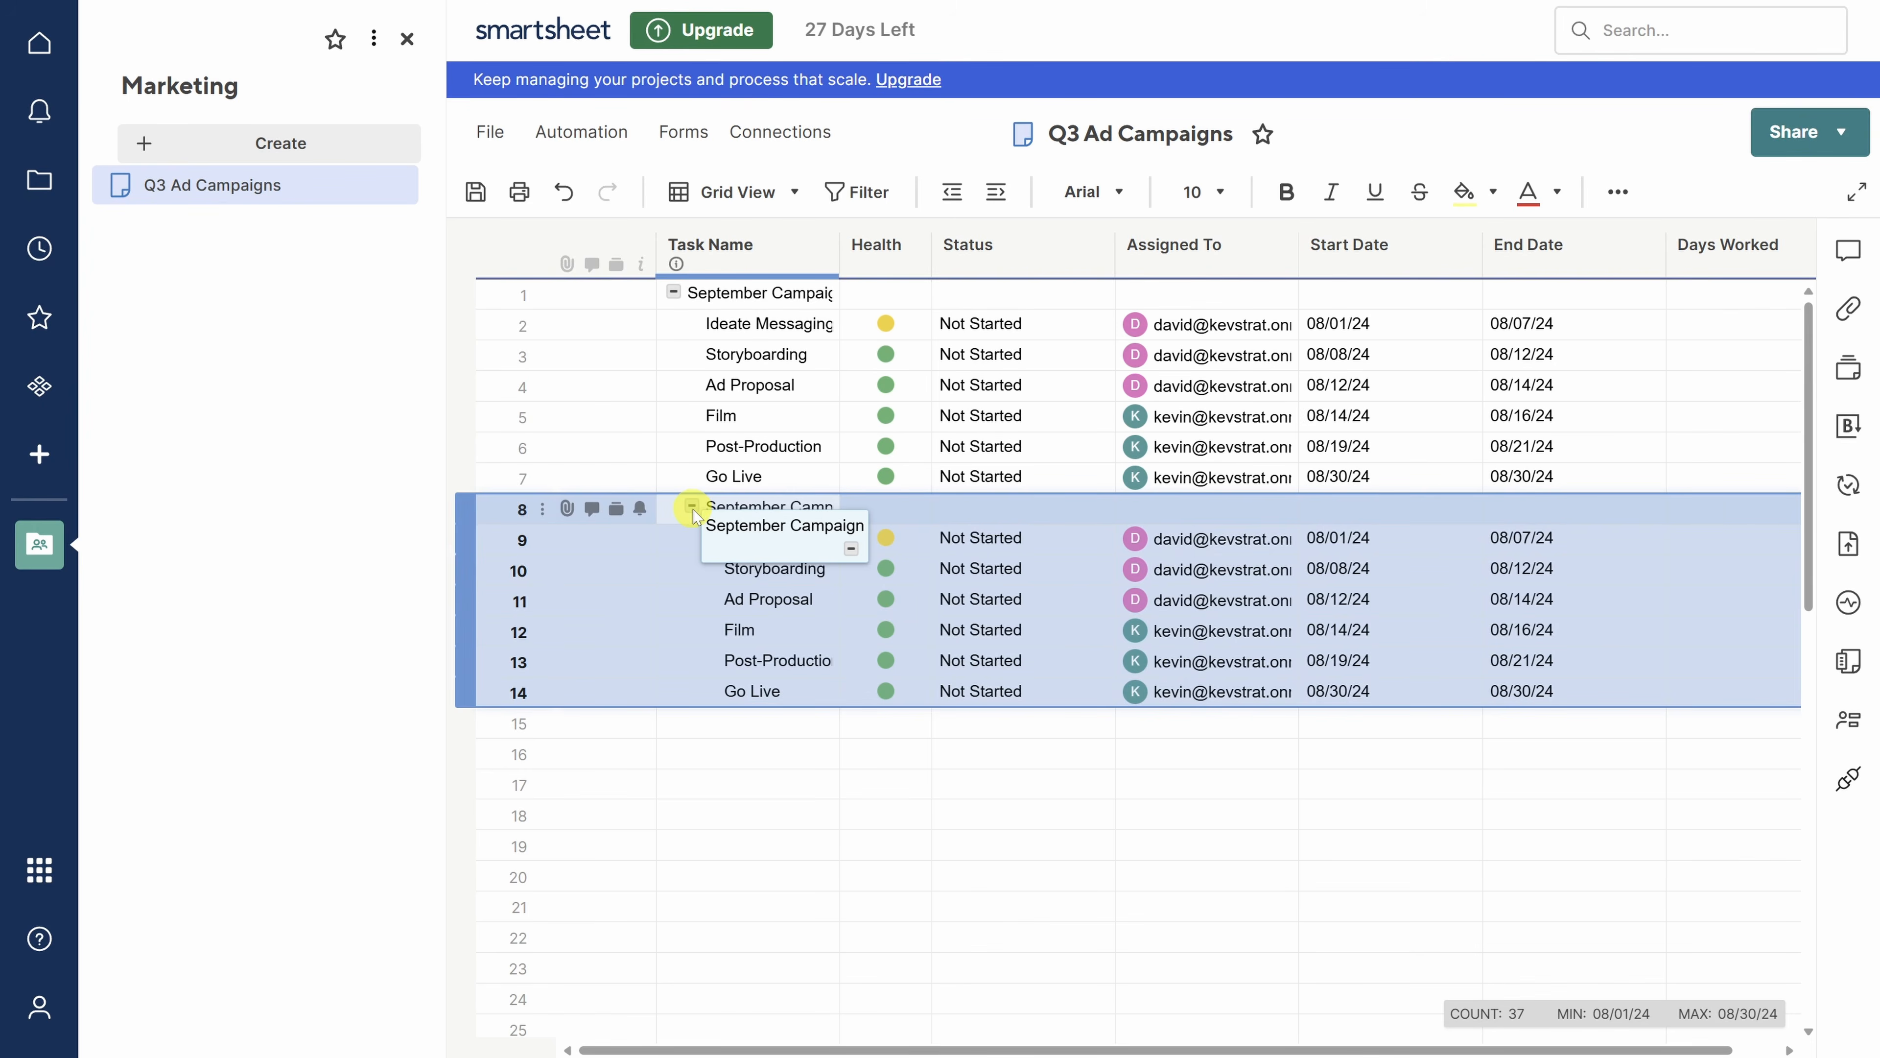
pyautogui.click(952, 194)
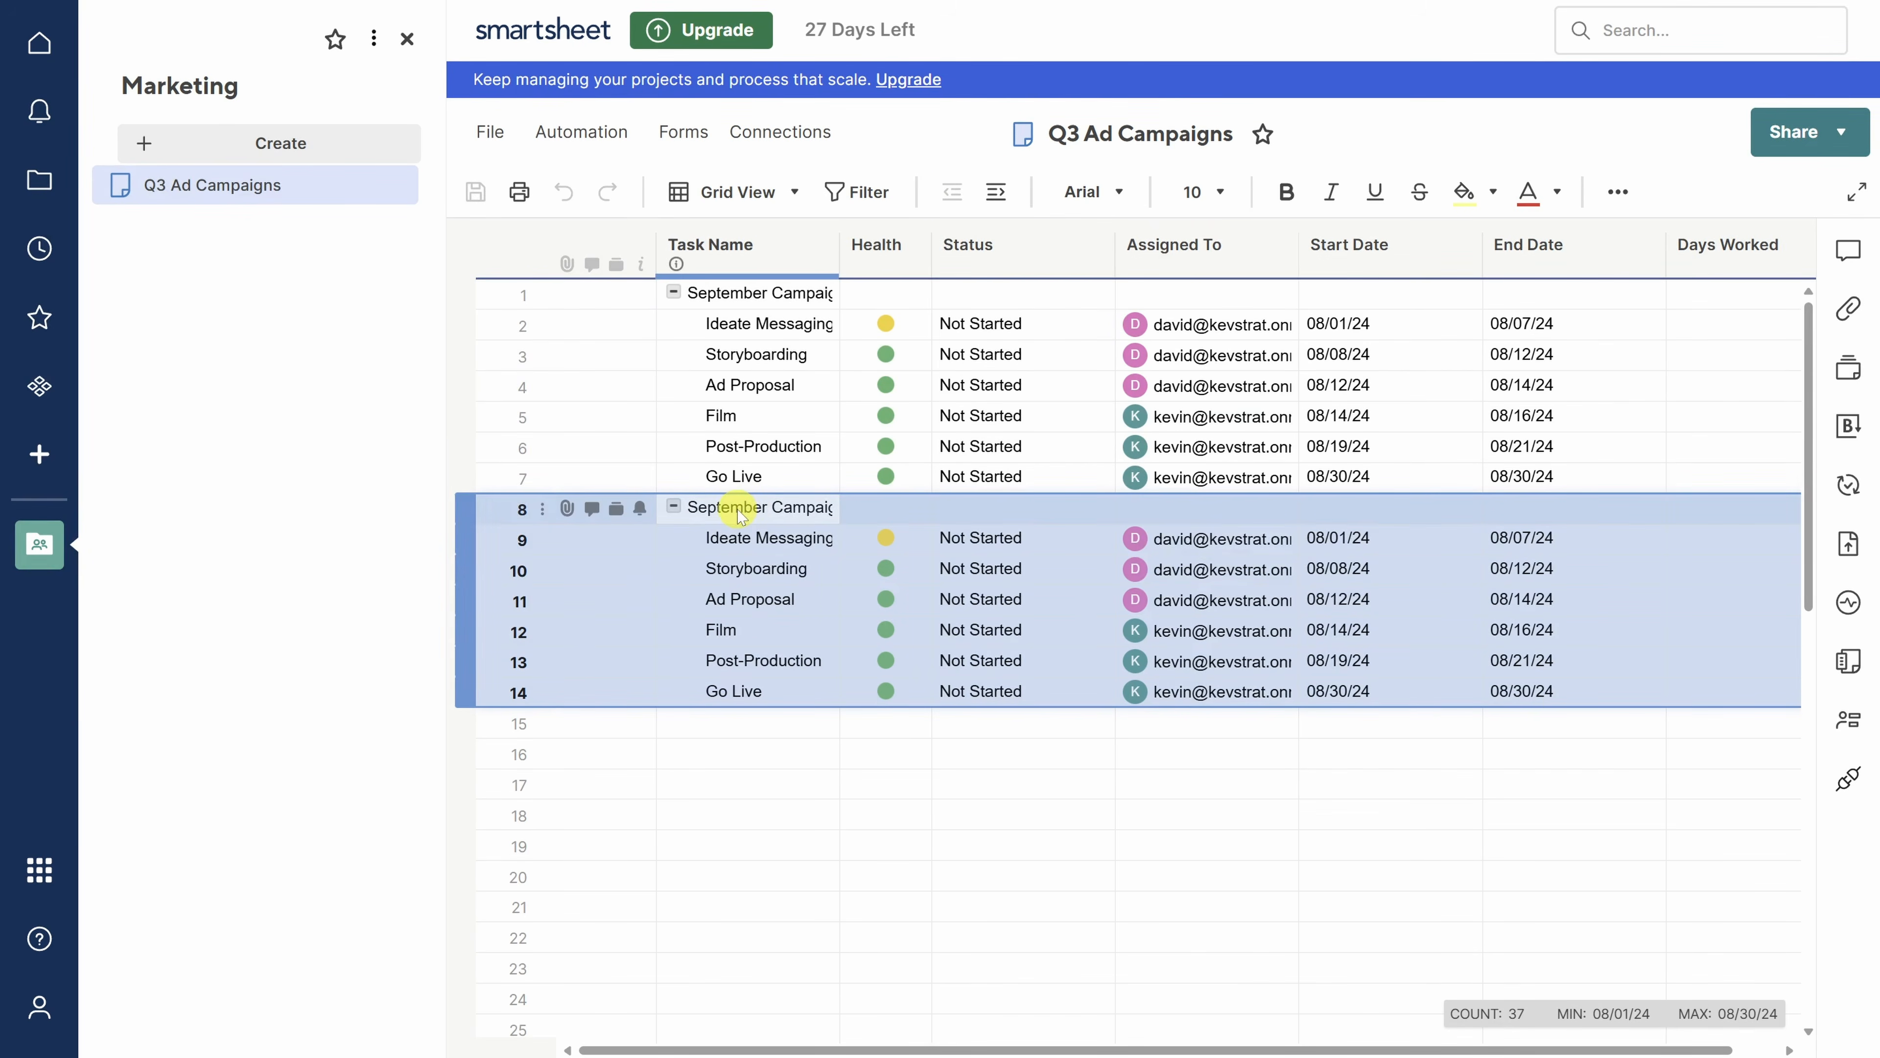
pyautogui.click(740, 512)
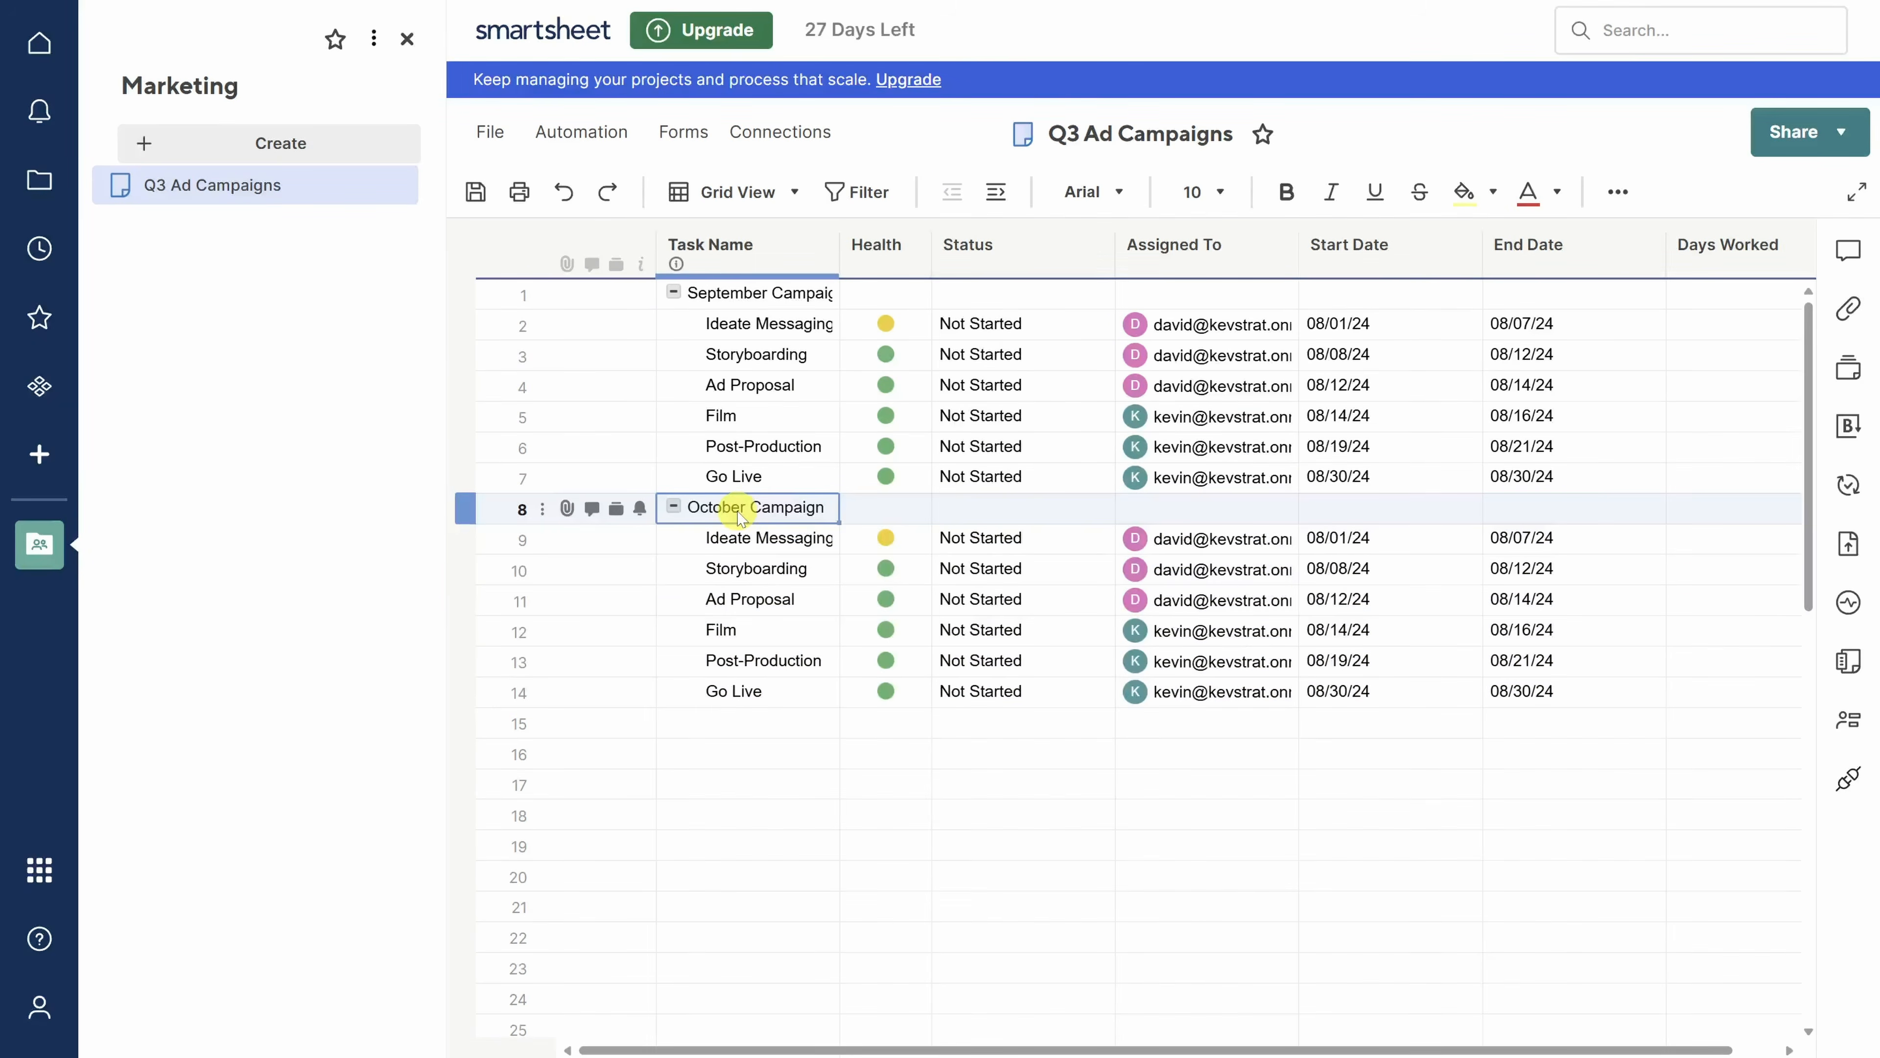
# - Widen the Task Name column so the task names fit
pyautogui.click(829, 250)
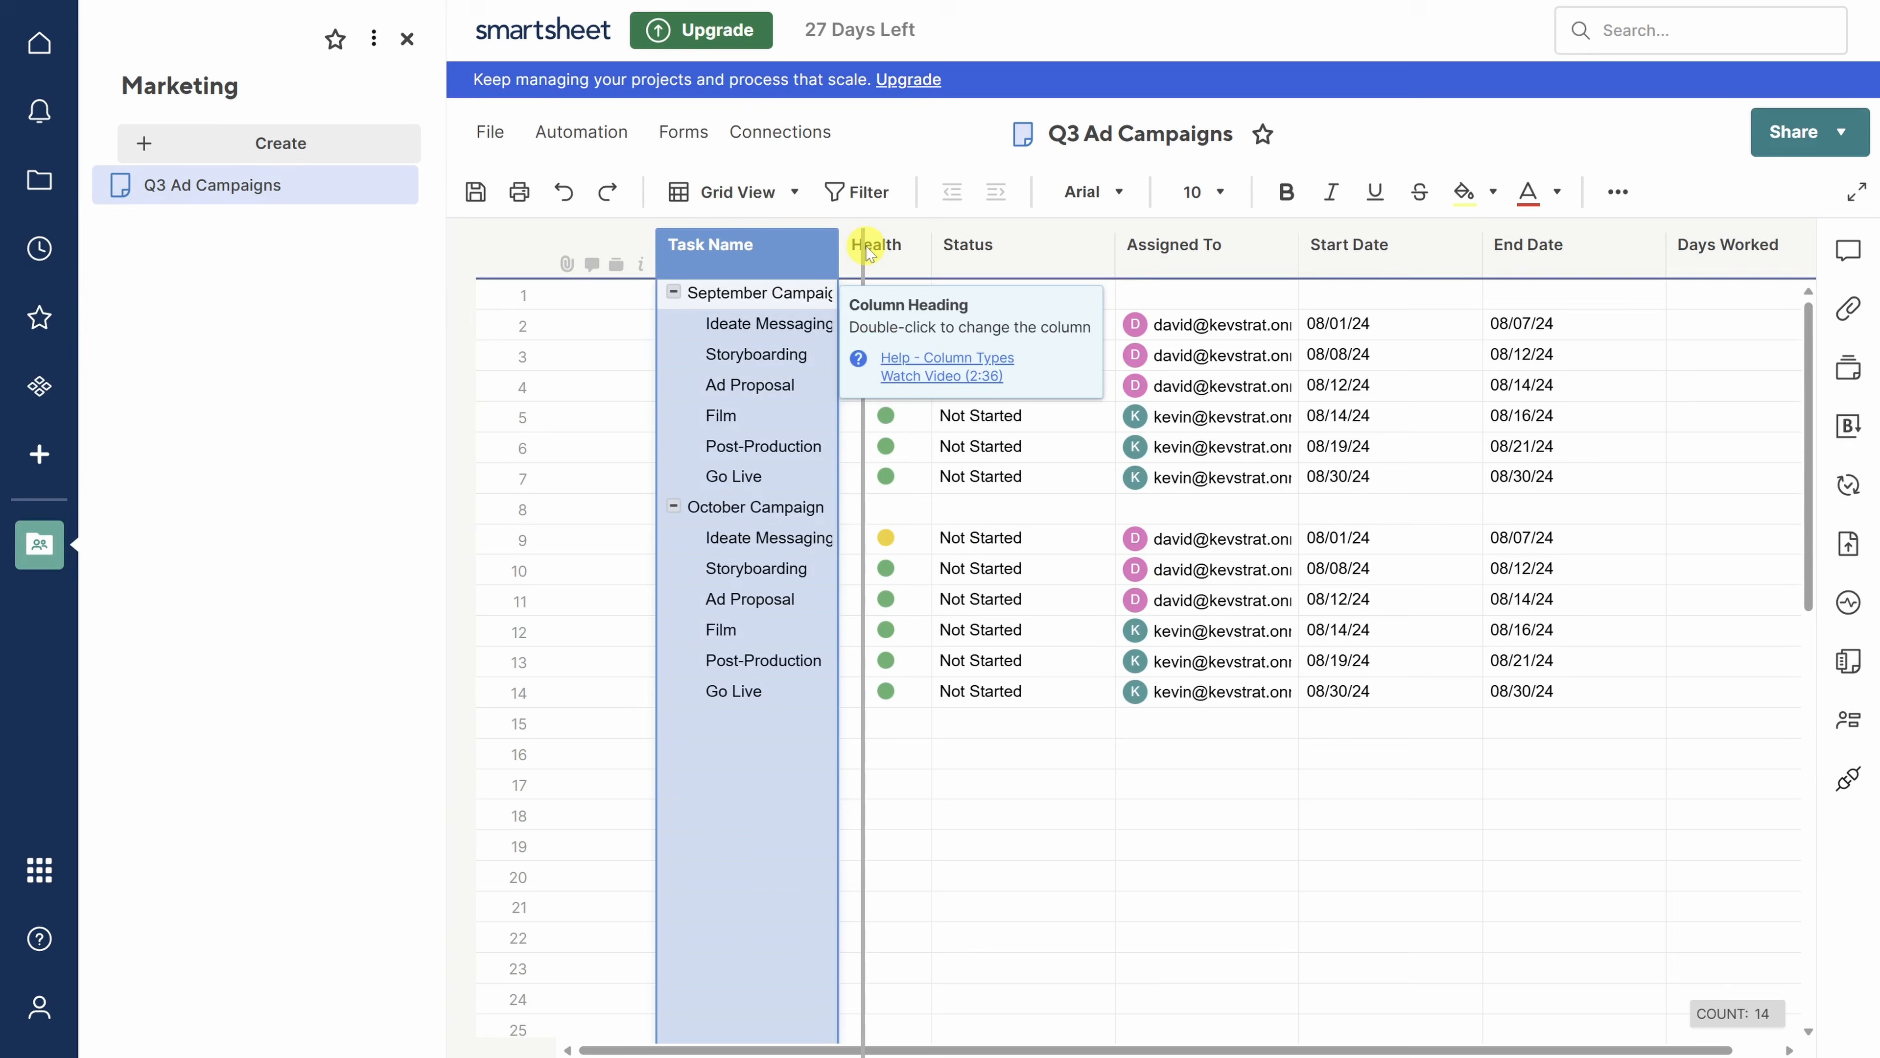
pyautogui.moveTo(868, 252); pyautogui.dragTo(868, 249)
pyautogui.moveTo(1426, 539); pyautogui.dragTo(1563, 691)
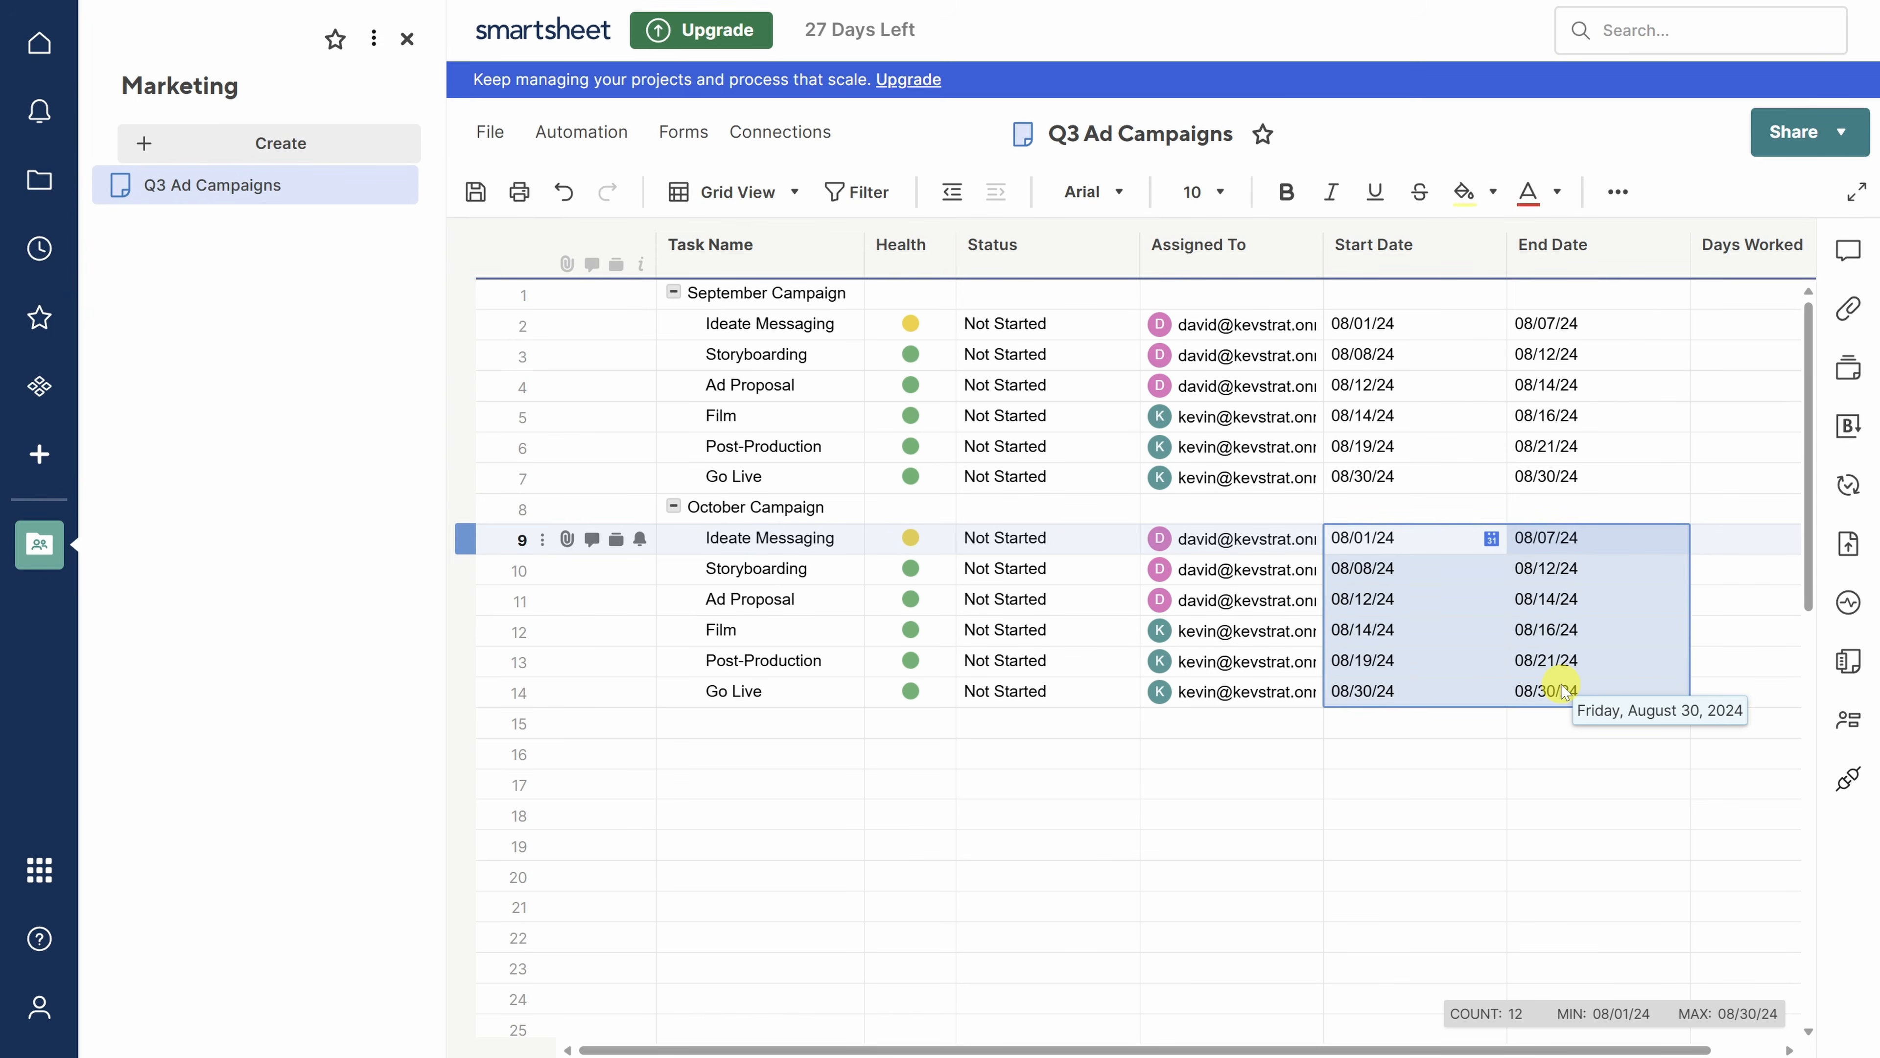
# - Switch the sheet to Gantt view and close the workspace panel
pyautogui.click(738, 192)
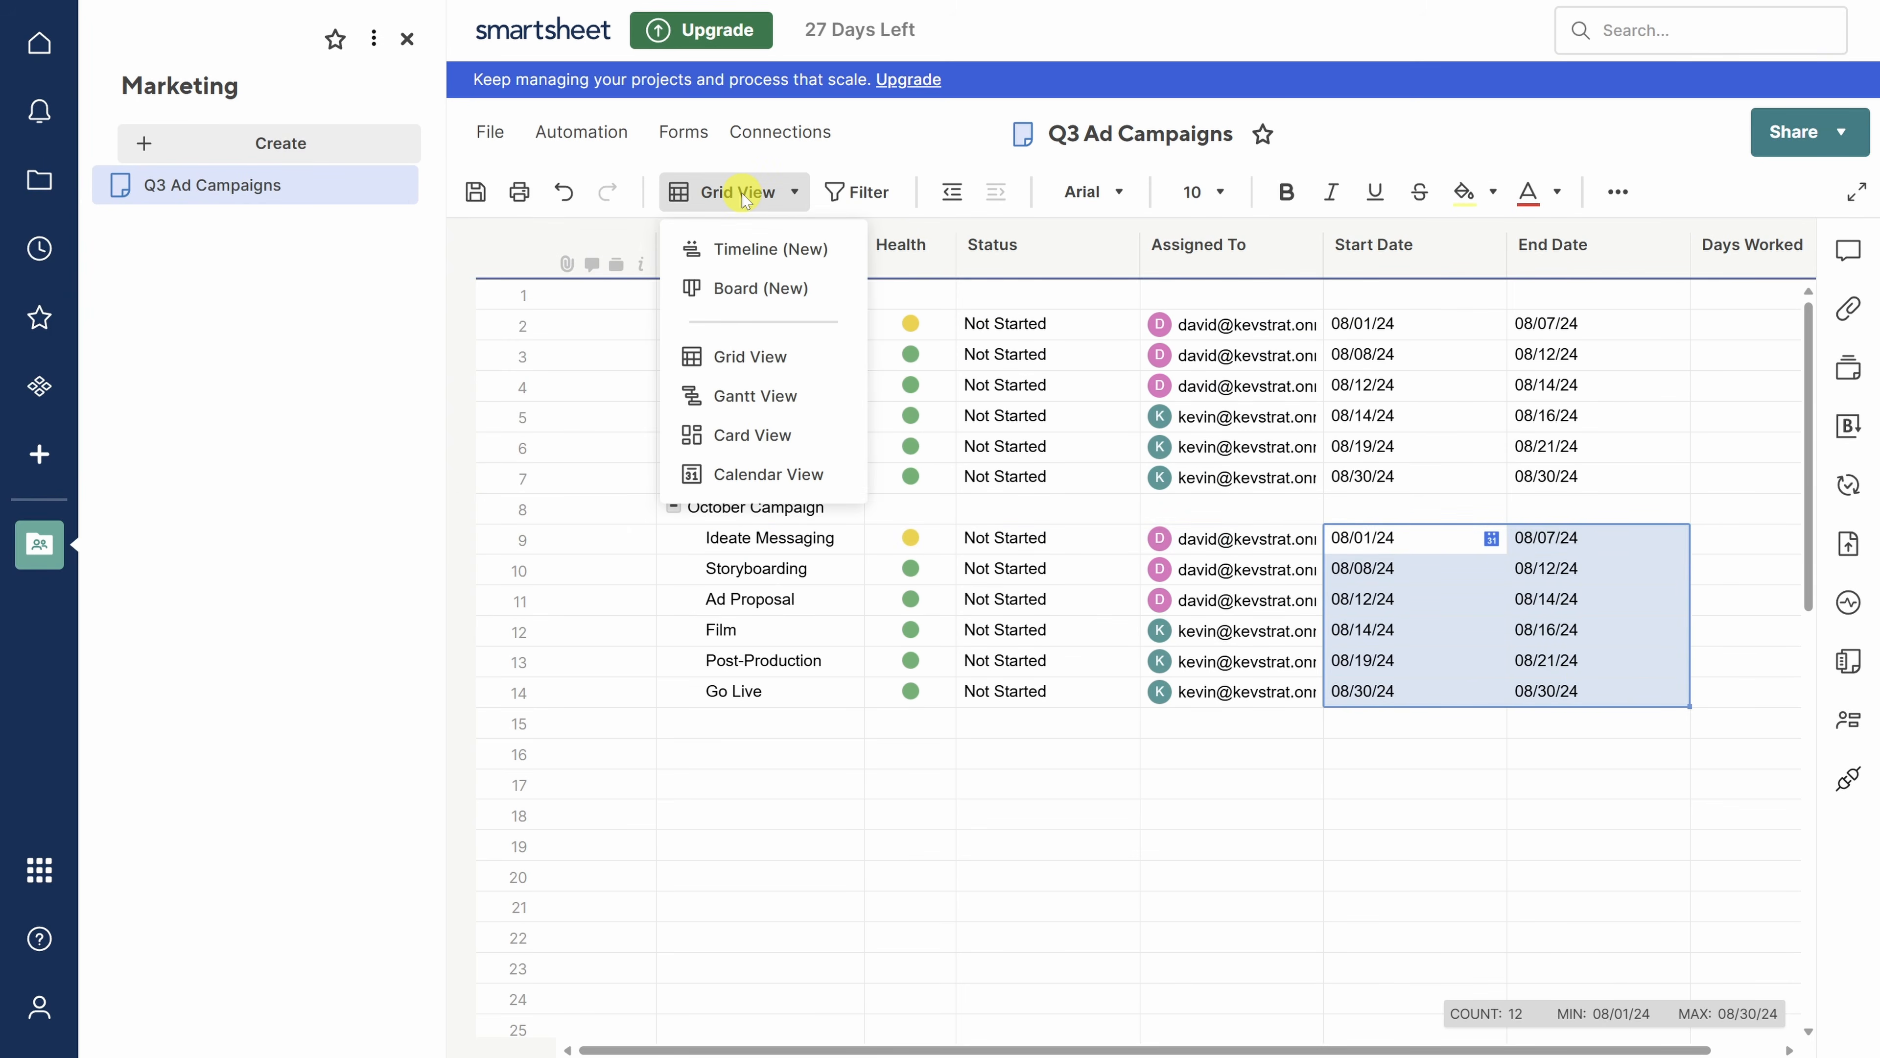
pyautogui.click(750, 398)
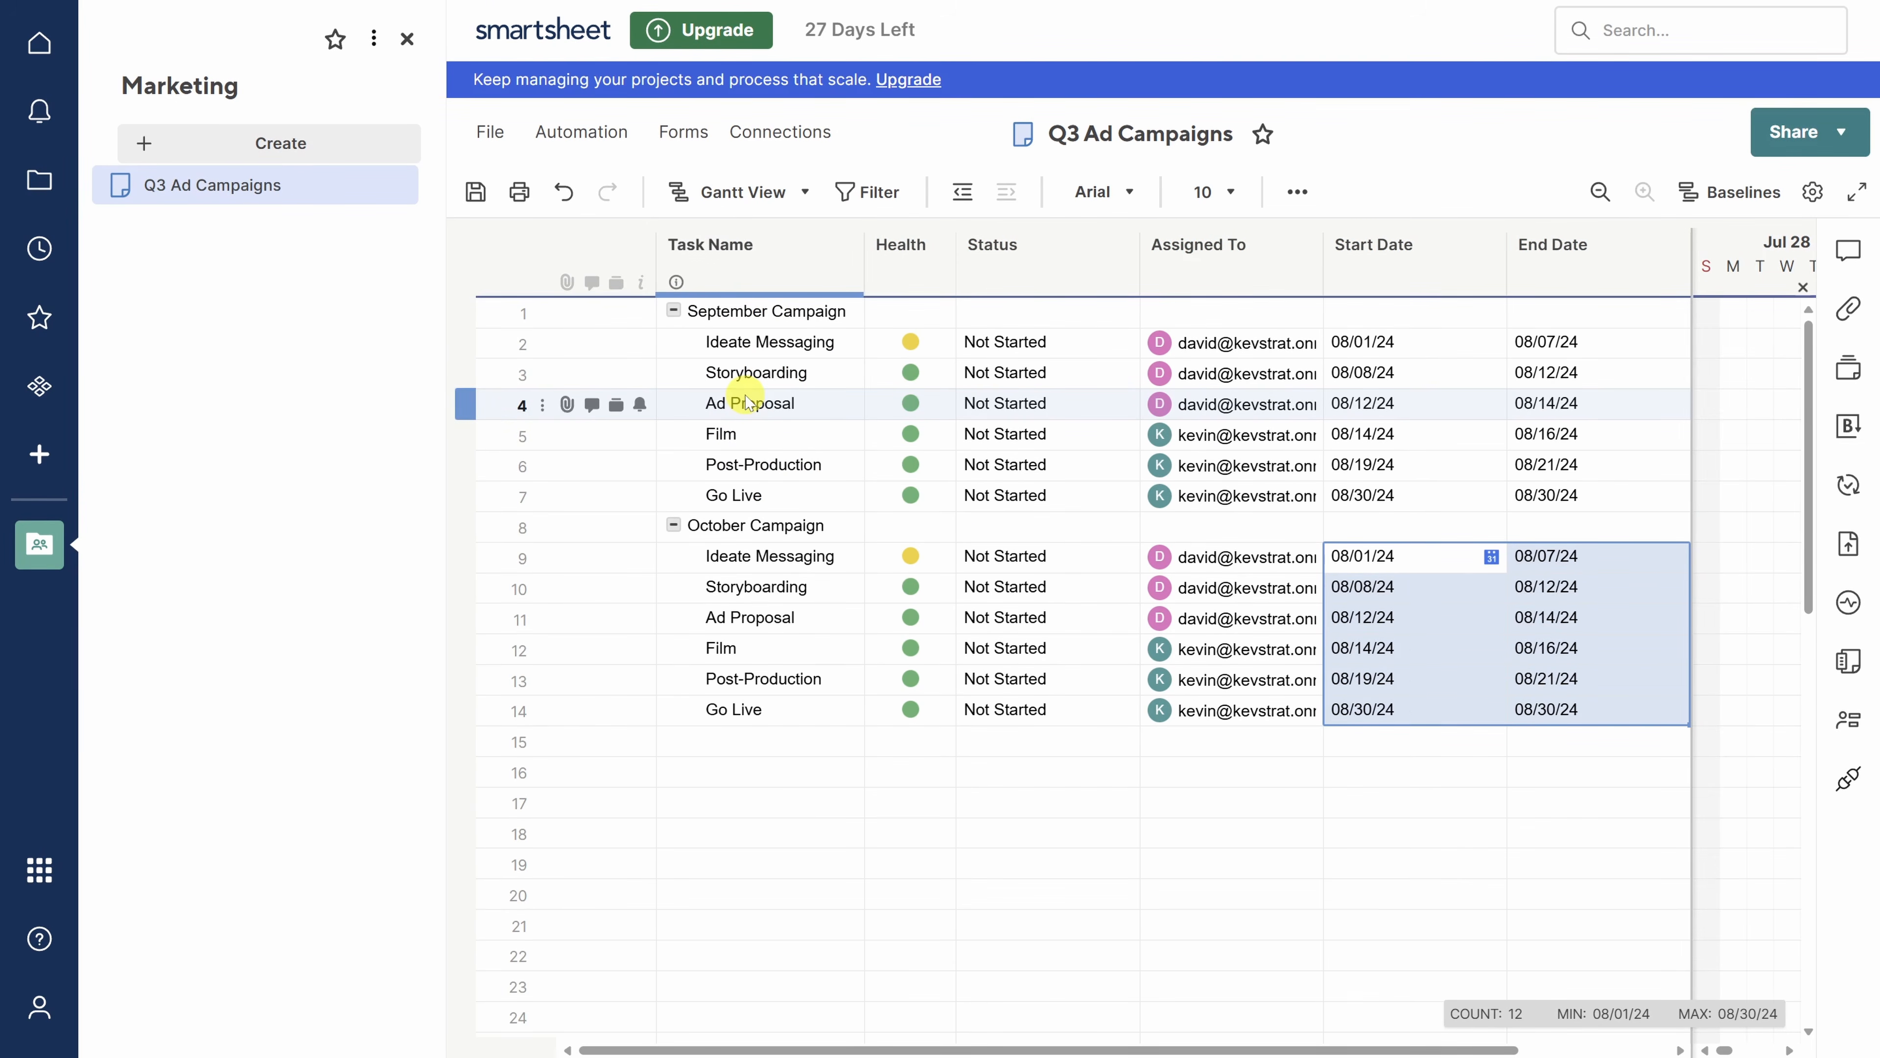
pyautogui.click(406, 38)
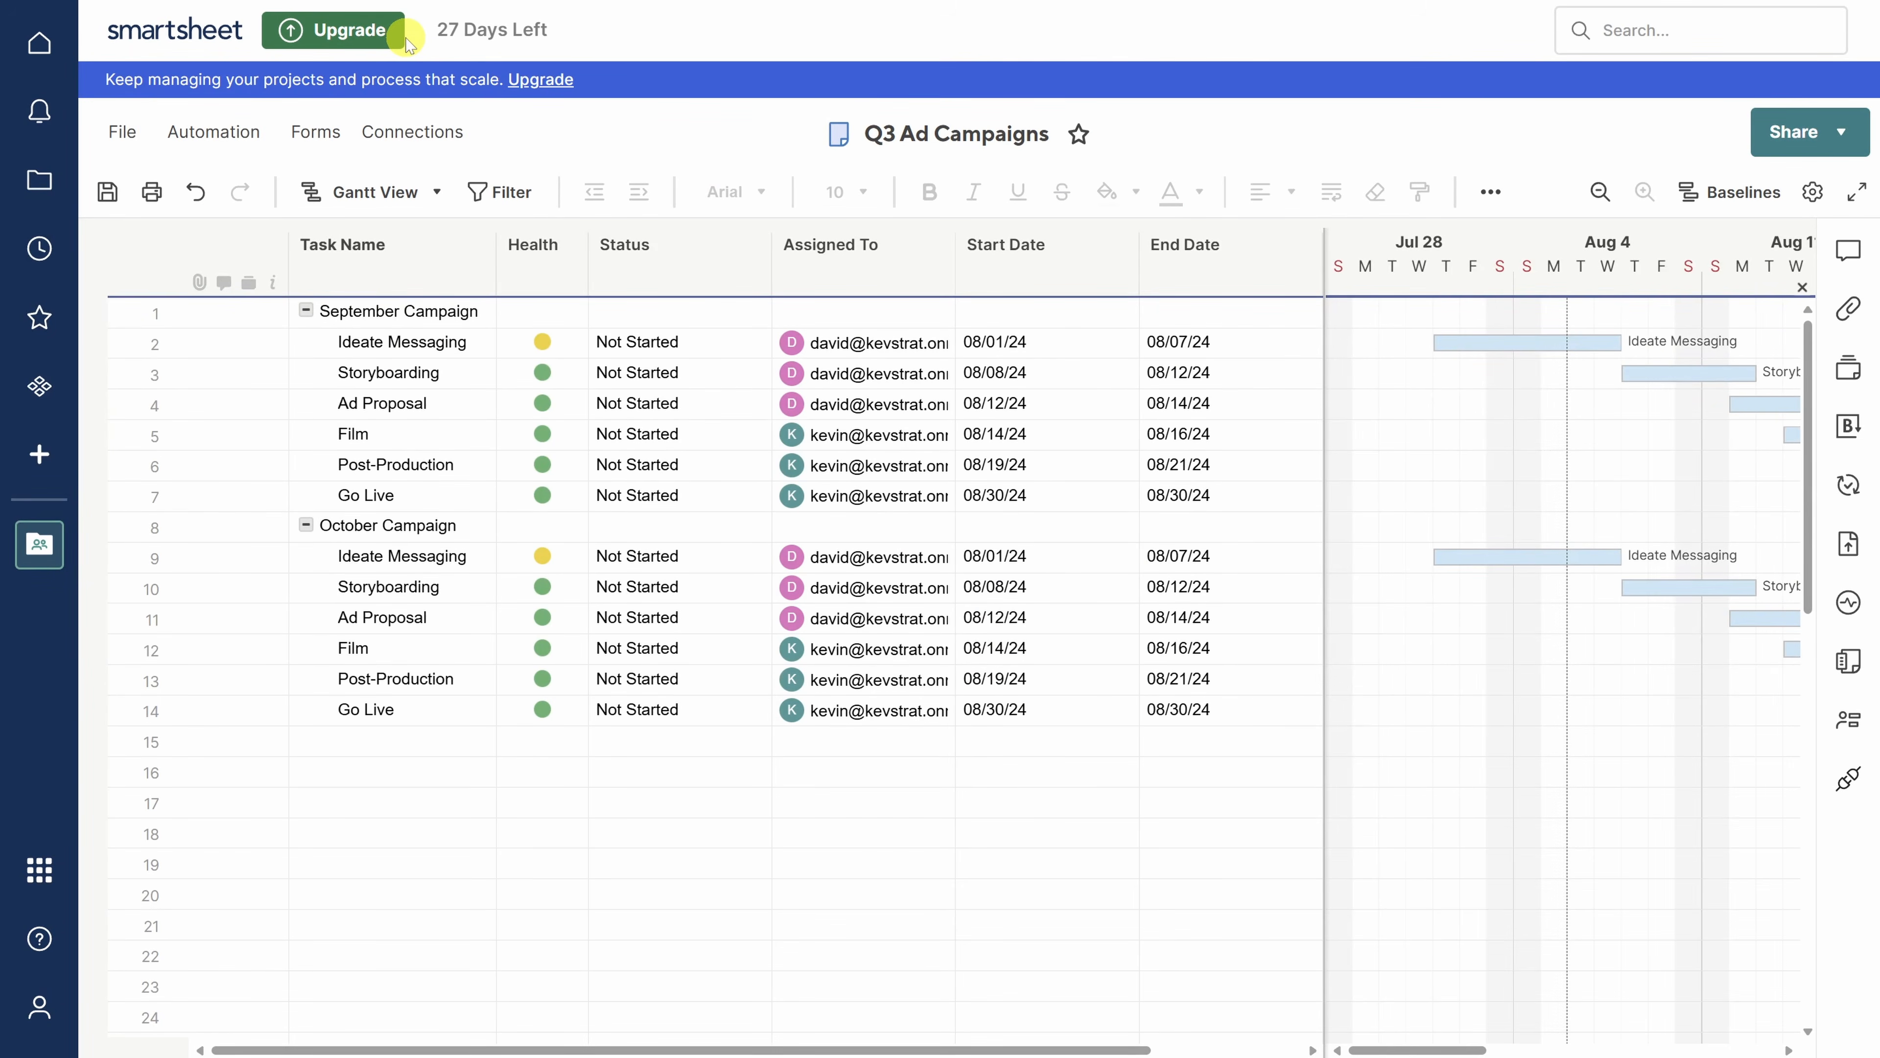
# - Enable dependencies in Project Settings, adding Duration and Predecessors columns
pyautogui.click(1812, 194)
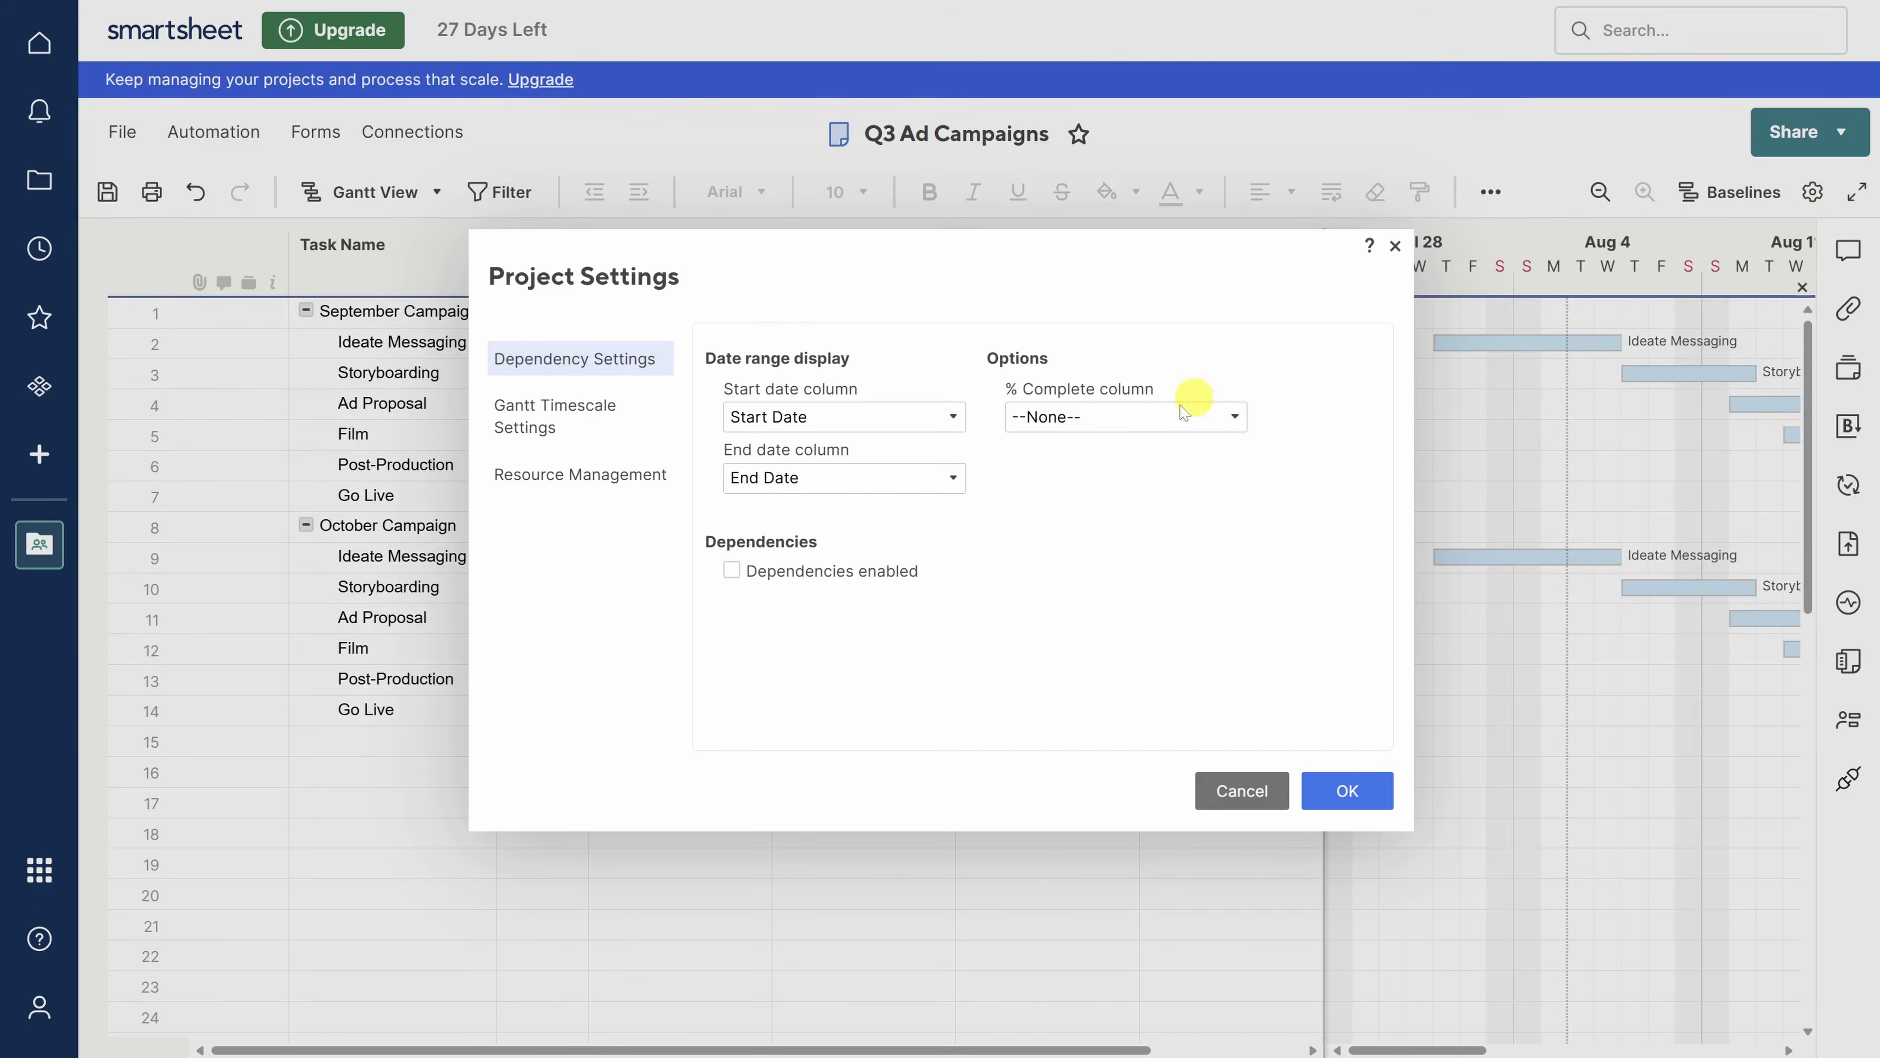
pyautogui.click(731, 572)
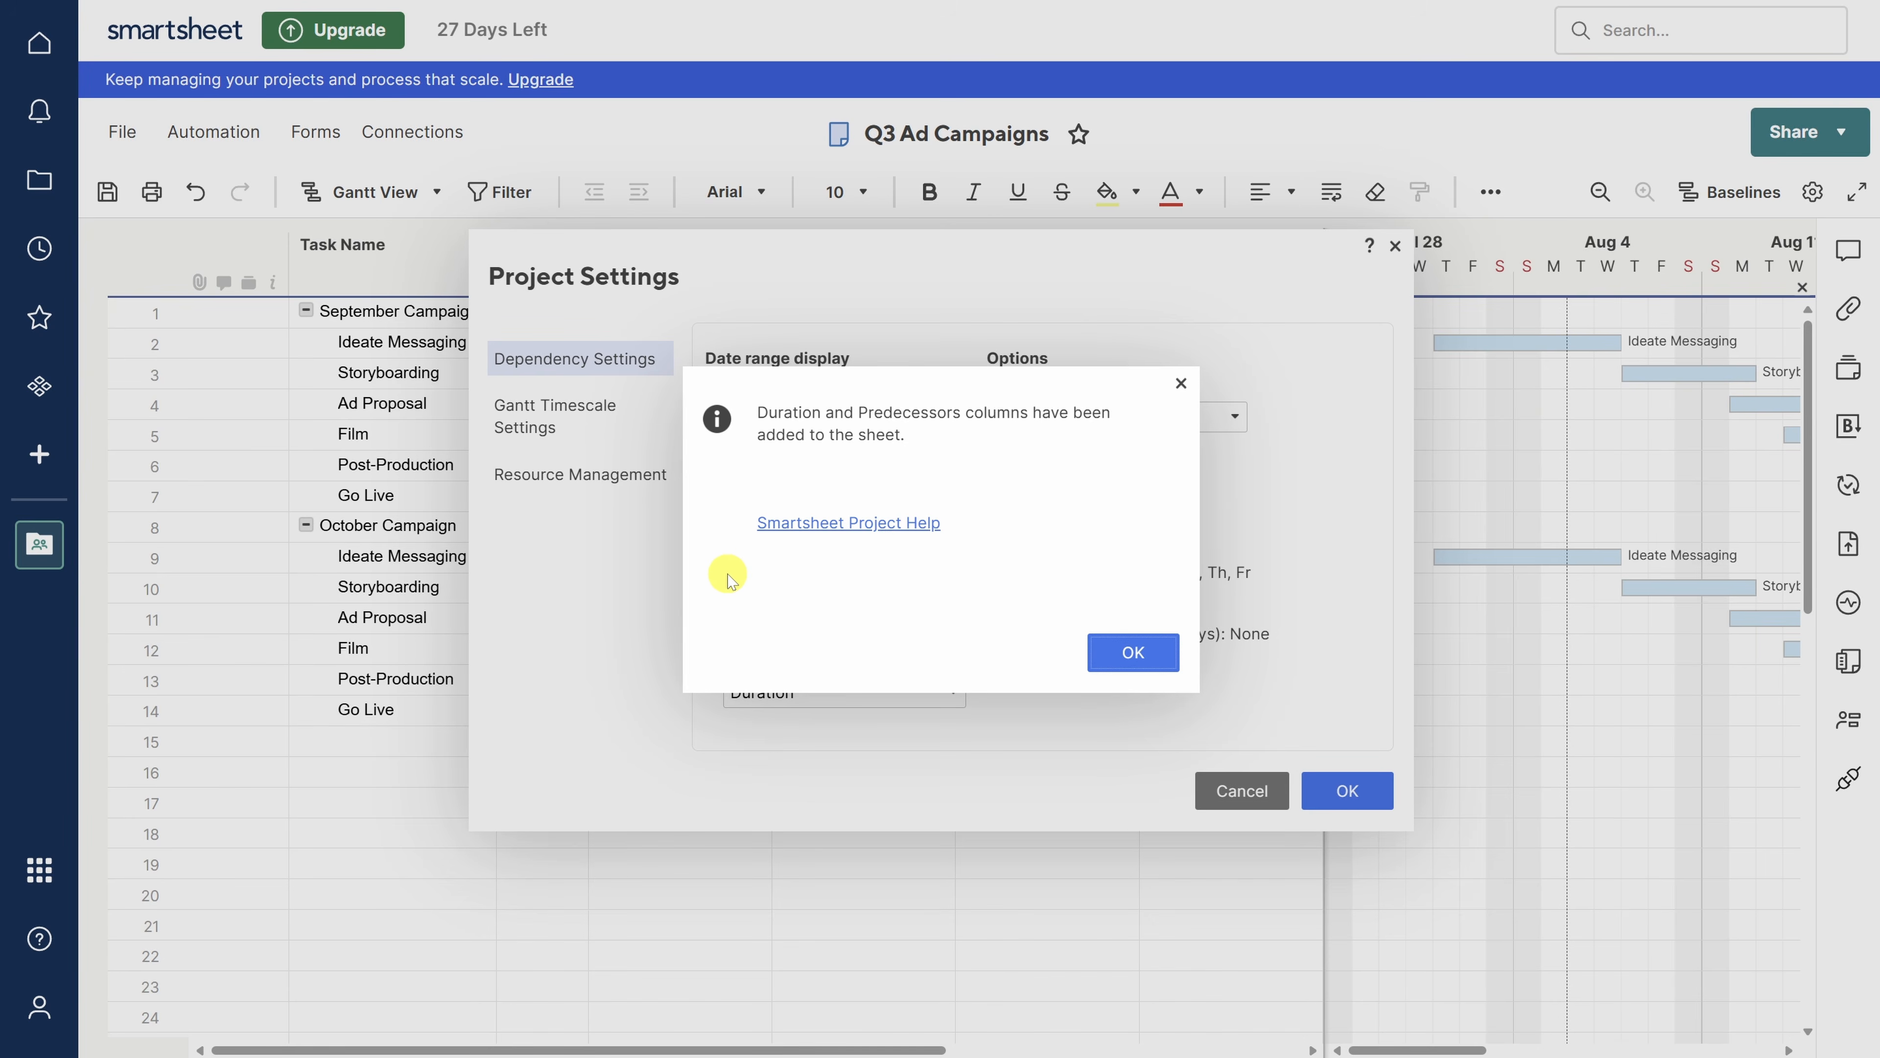
pyautogui.click(1126, 651)
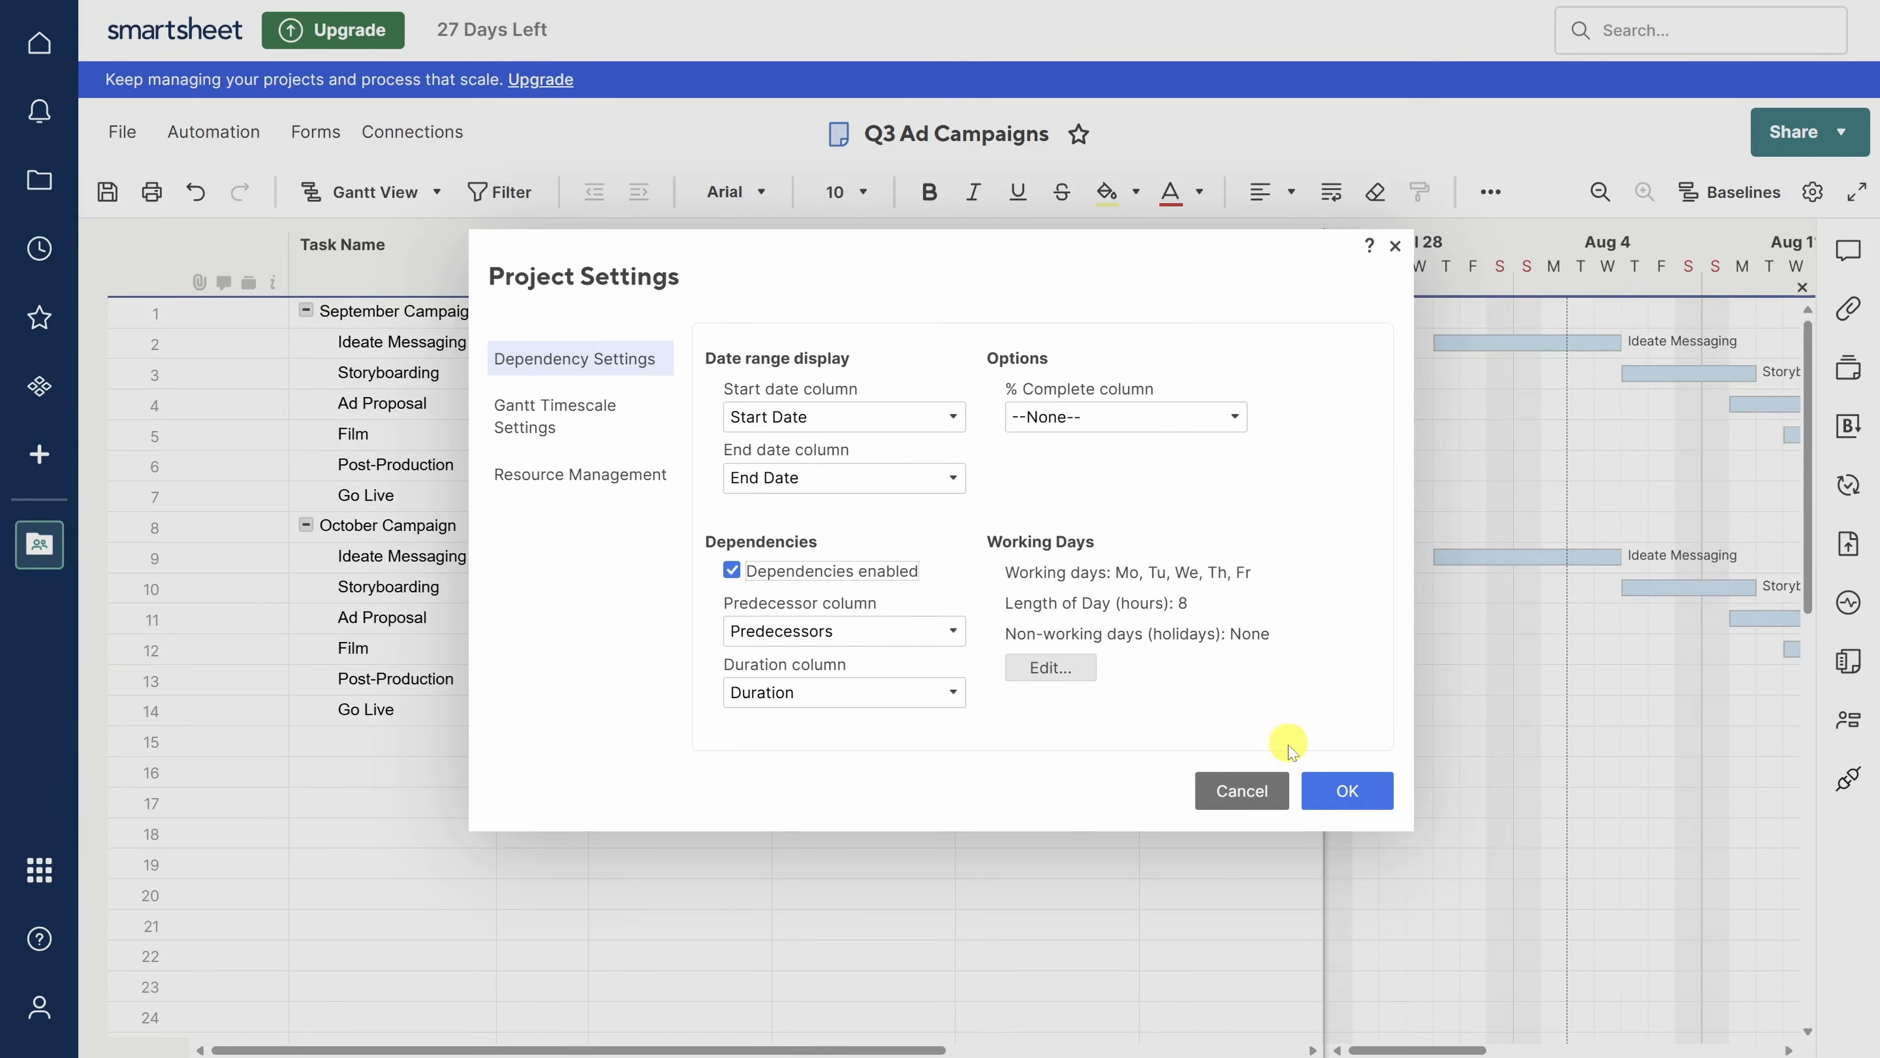
pyautogui.click(1330, 790)
# - Move the Predecessors column between Assigned To and Start Date
pyautogui.moveTo(921, 1049); pyautogui.dragTo(1315, 1051)
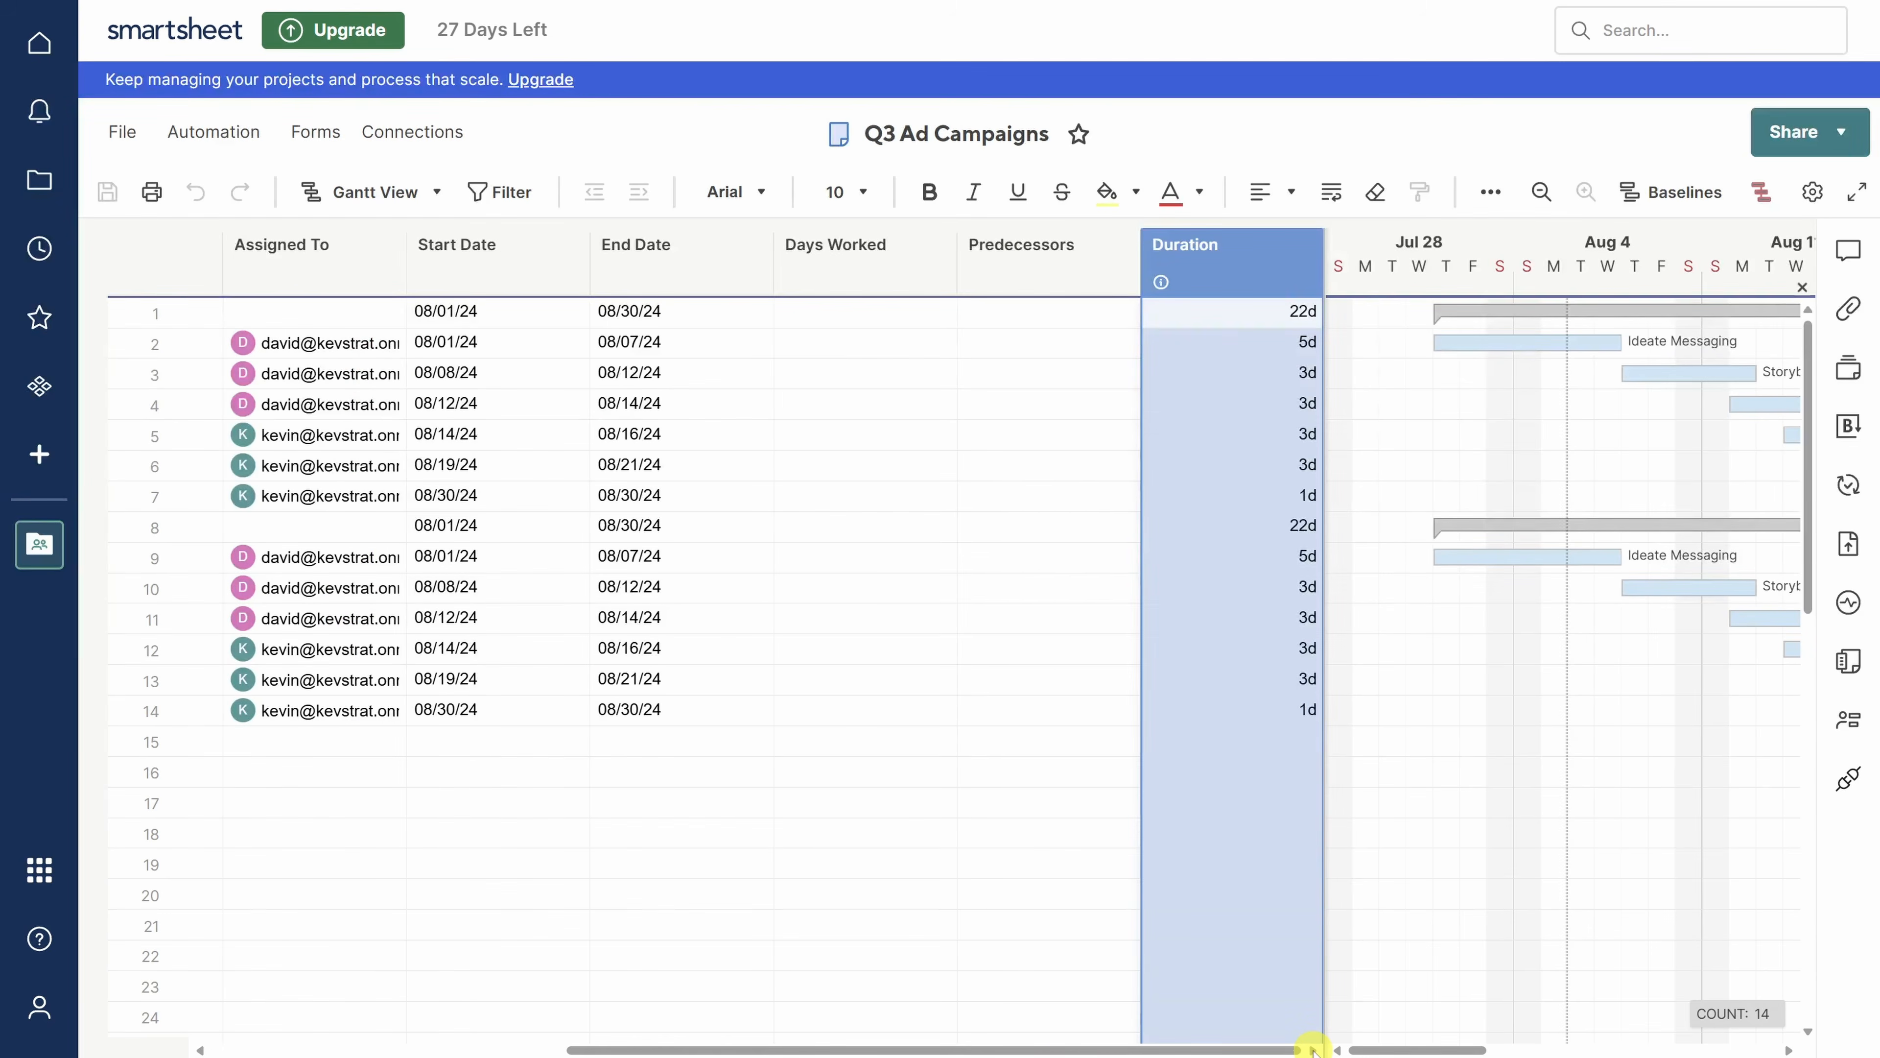
pyautogui.moveTo(1008, 273); pyautogui.dragTo(428, 254)
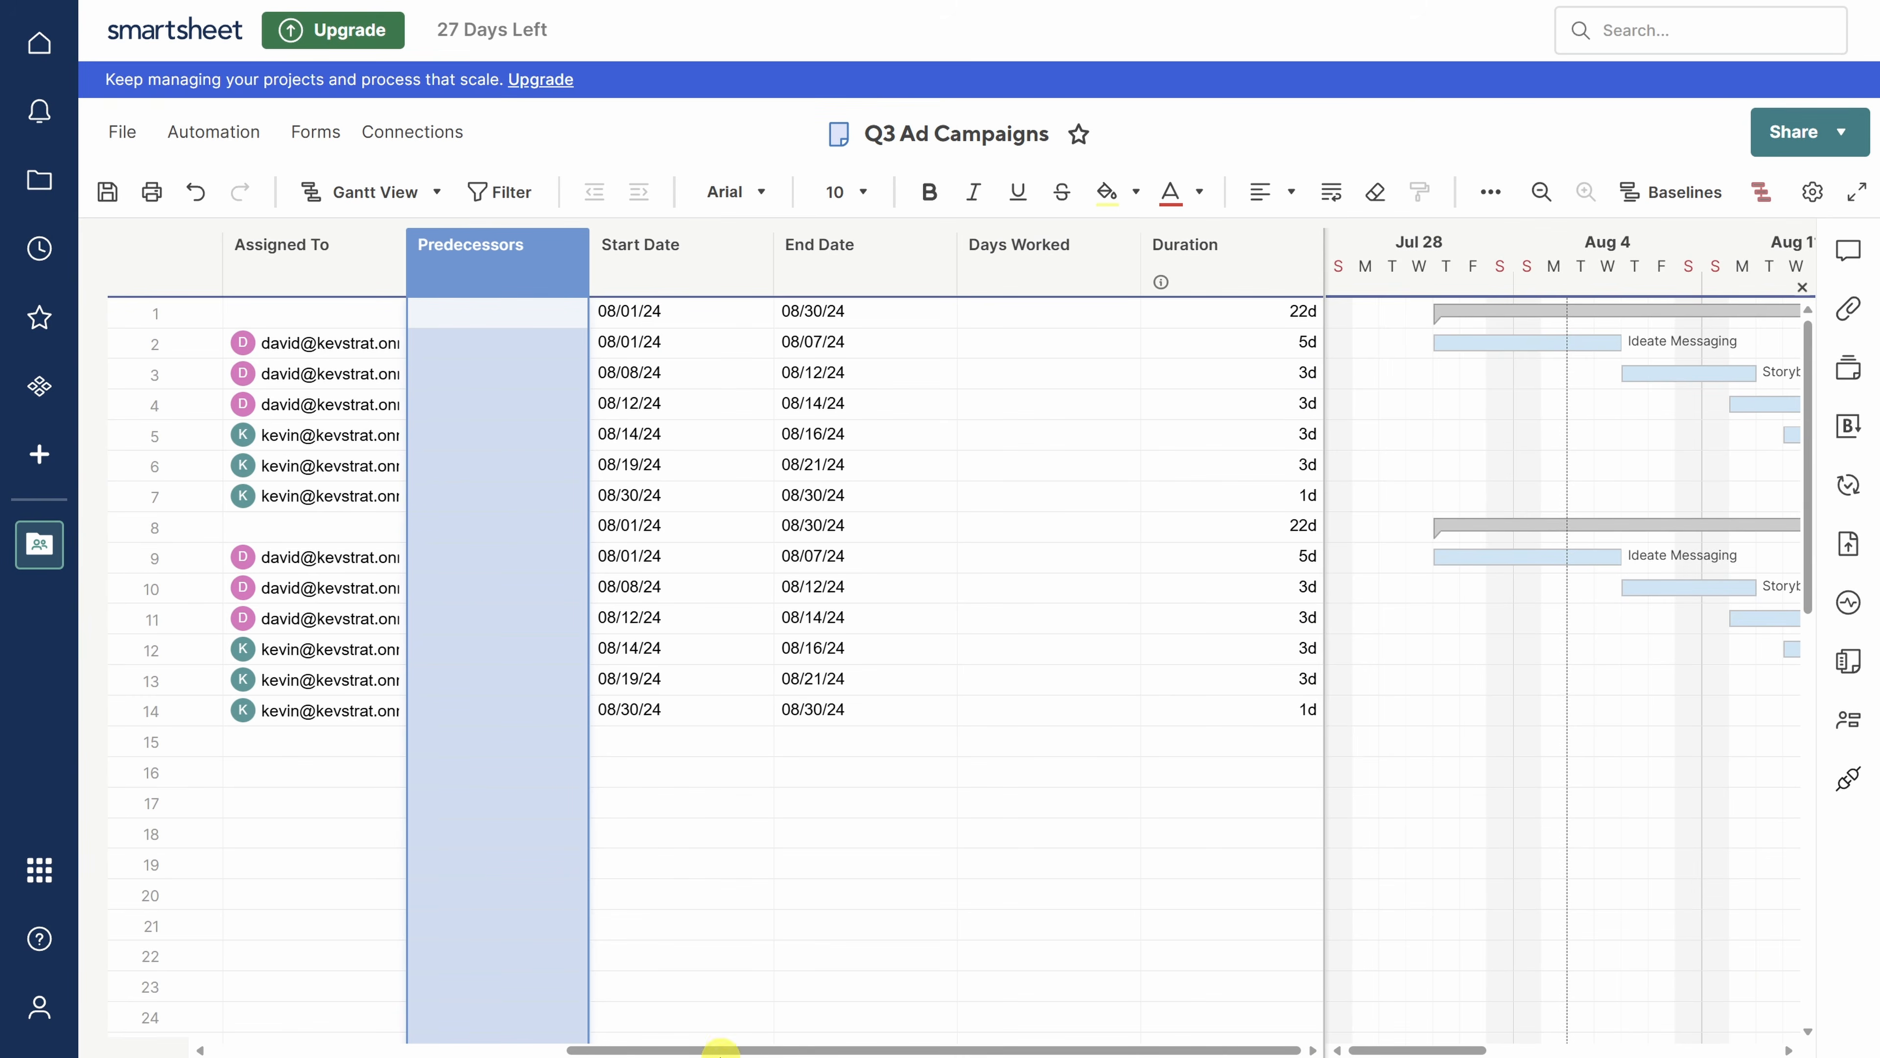
pyautogui.moveTo(721, 1046); pyautogui.dragTo(357, 1030)
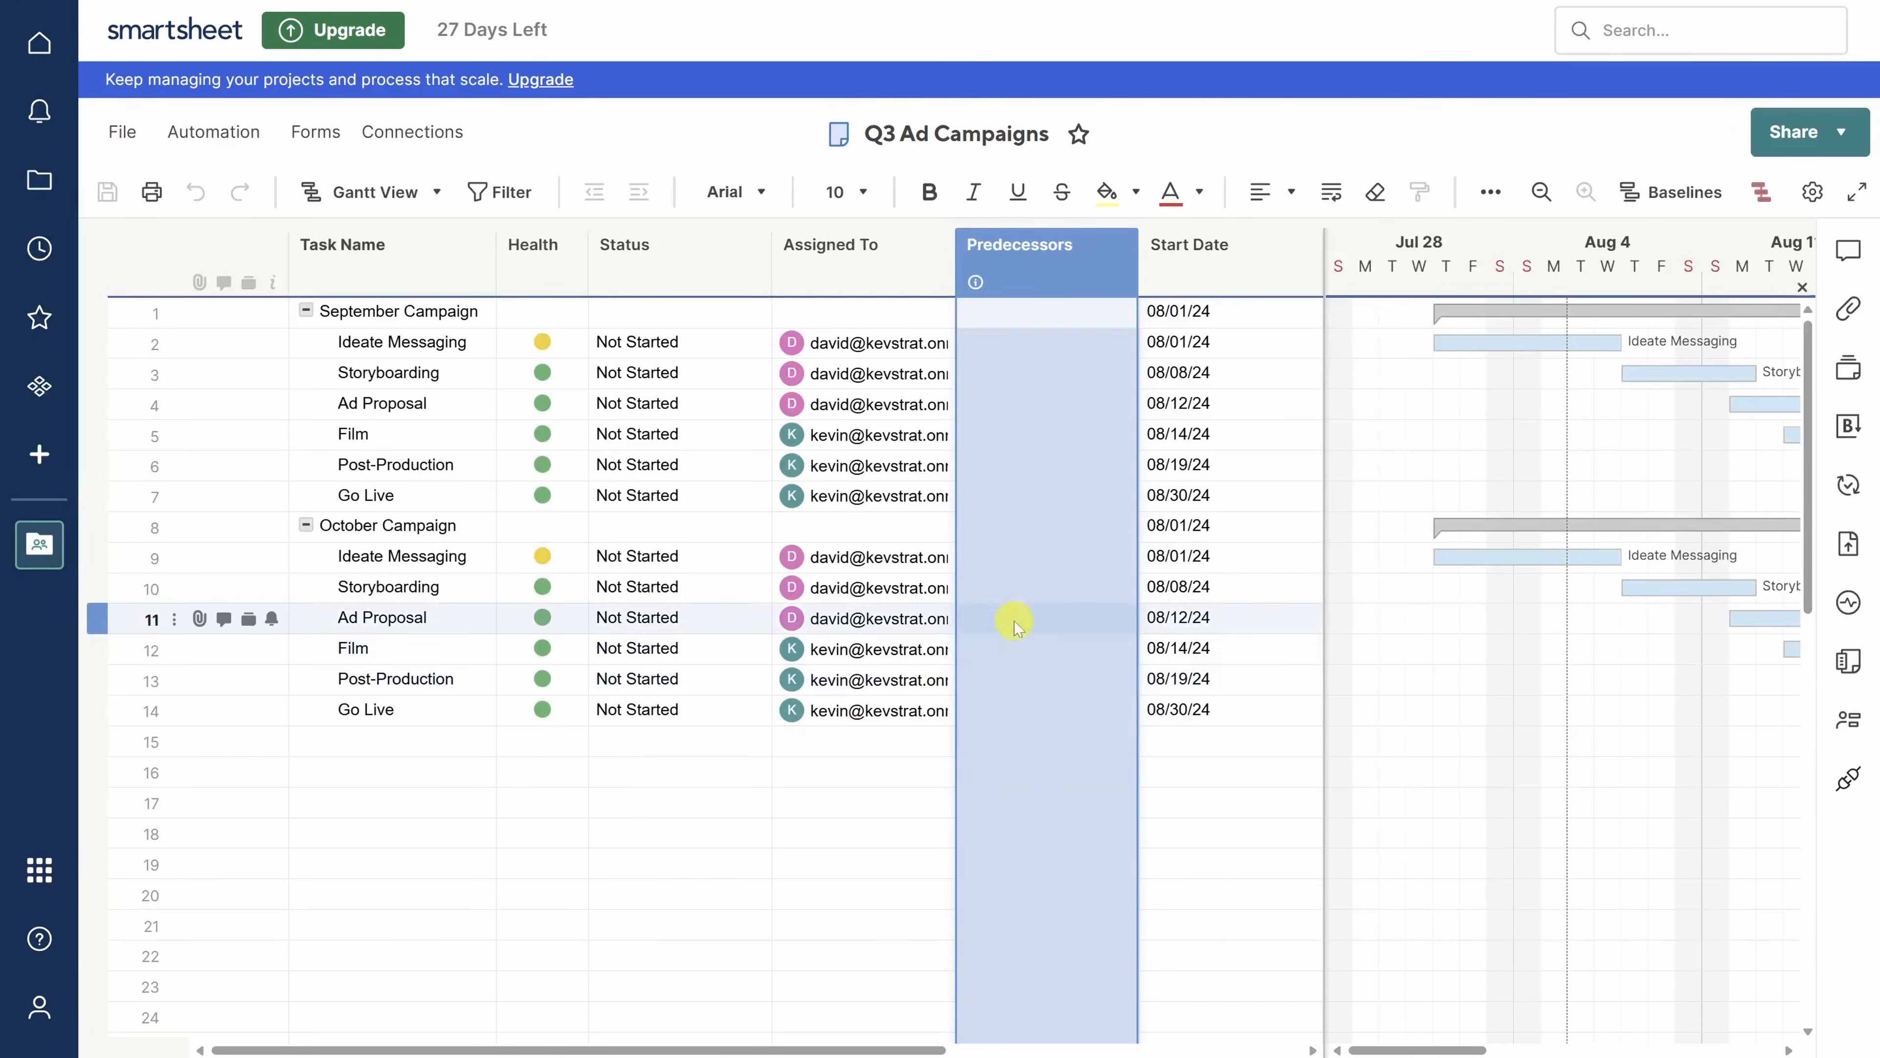
pyautogui.click(1072, 590)
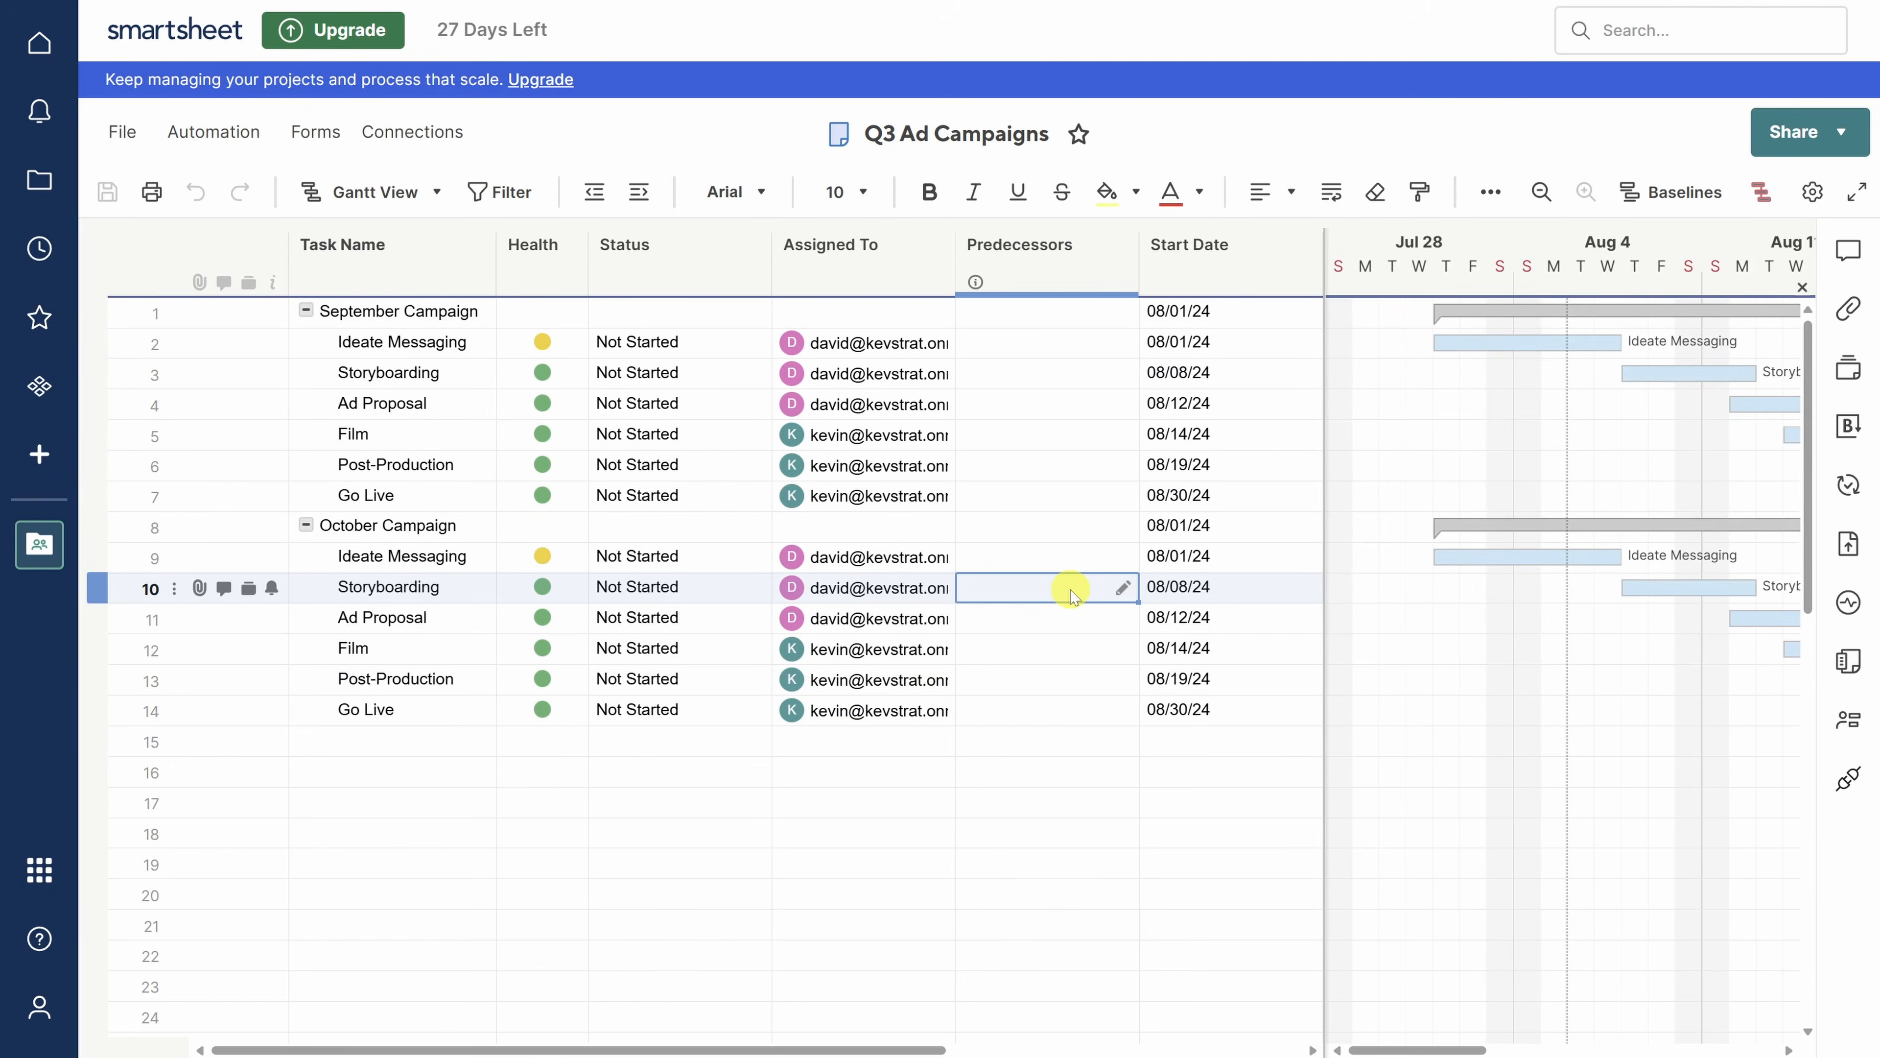
# - Make Ideate Messaging (row 9) a Finish-to-Start predecessor of row 10 Storyboarding, with no lag
pyautogui.click(1124, 589)
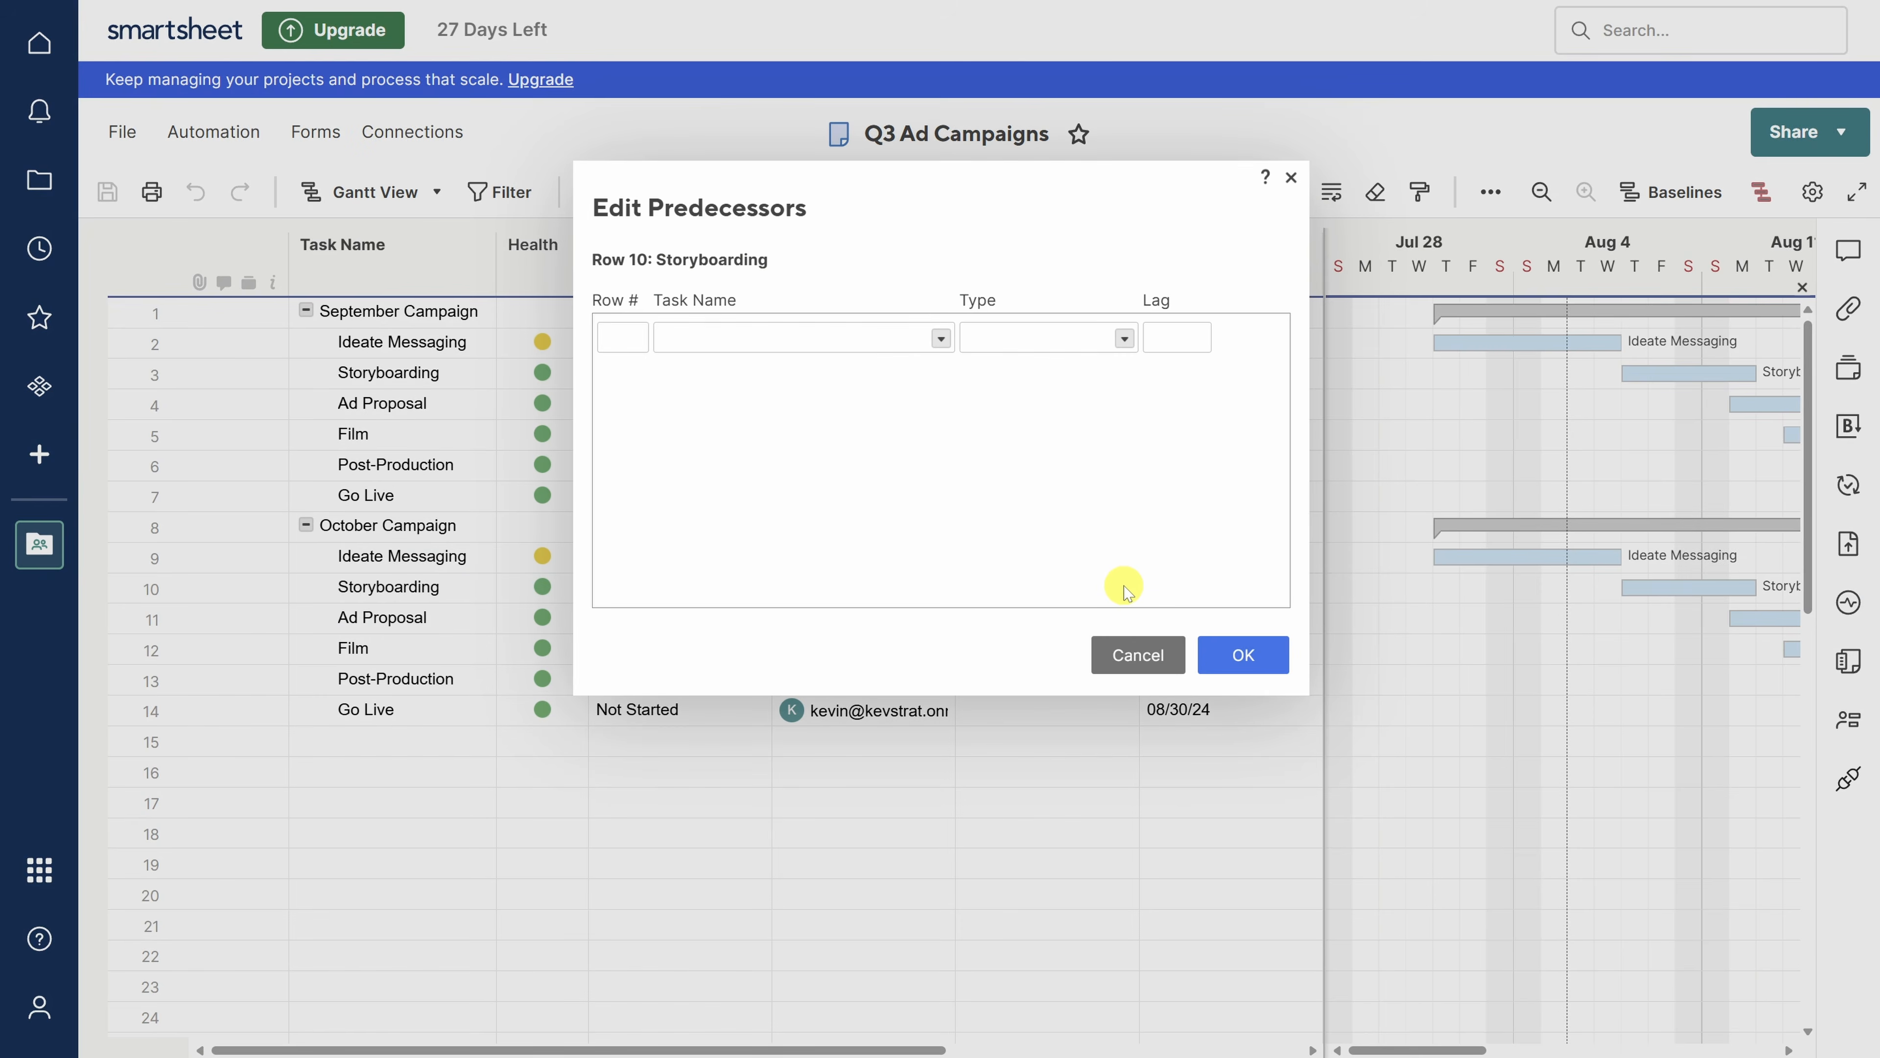
pyautogui.click(941, 338)
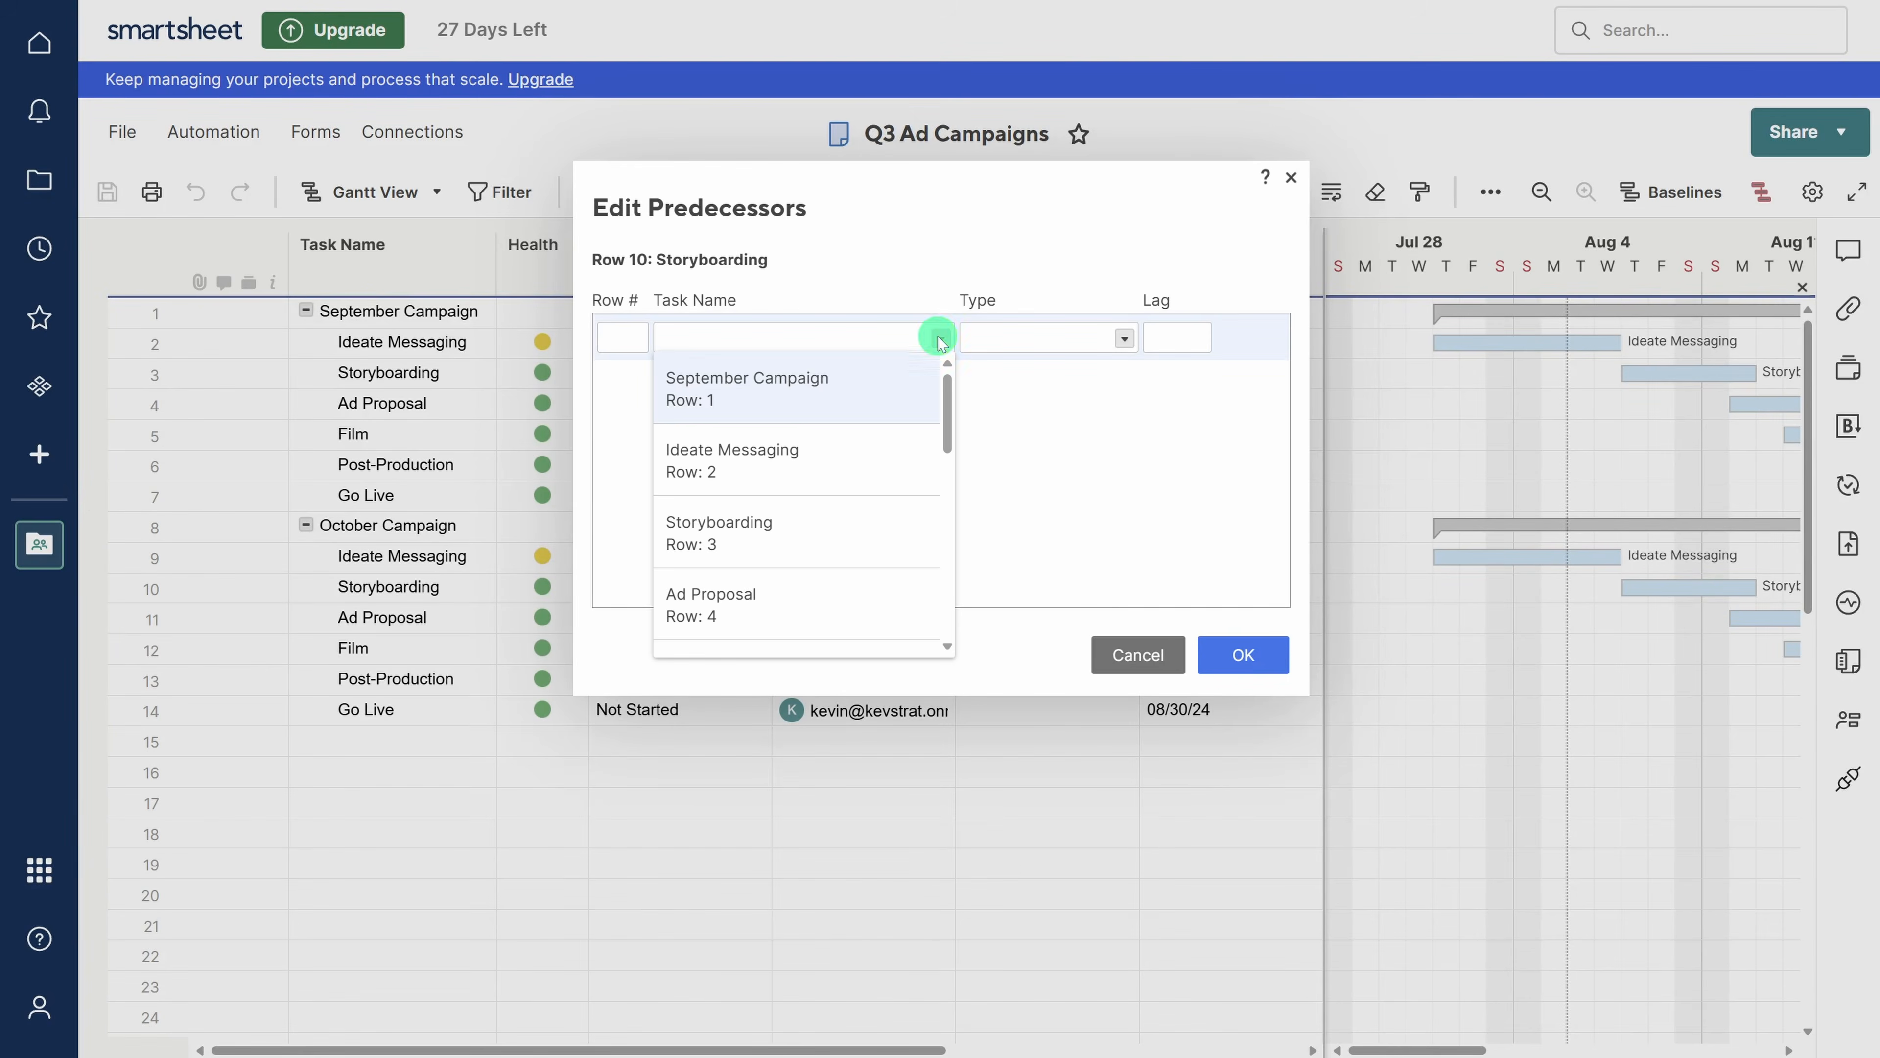
pyautogui.scroll(-5, 857, 438)
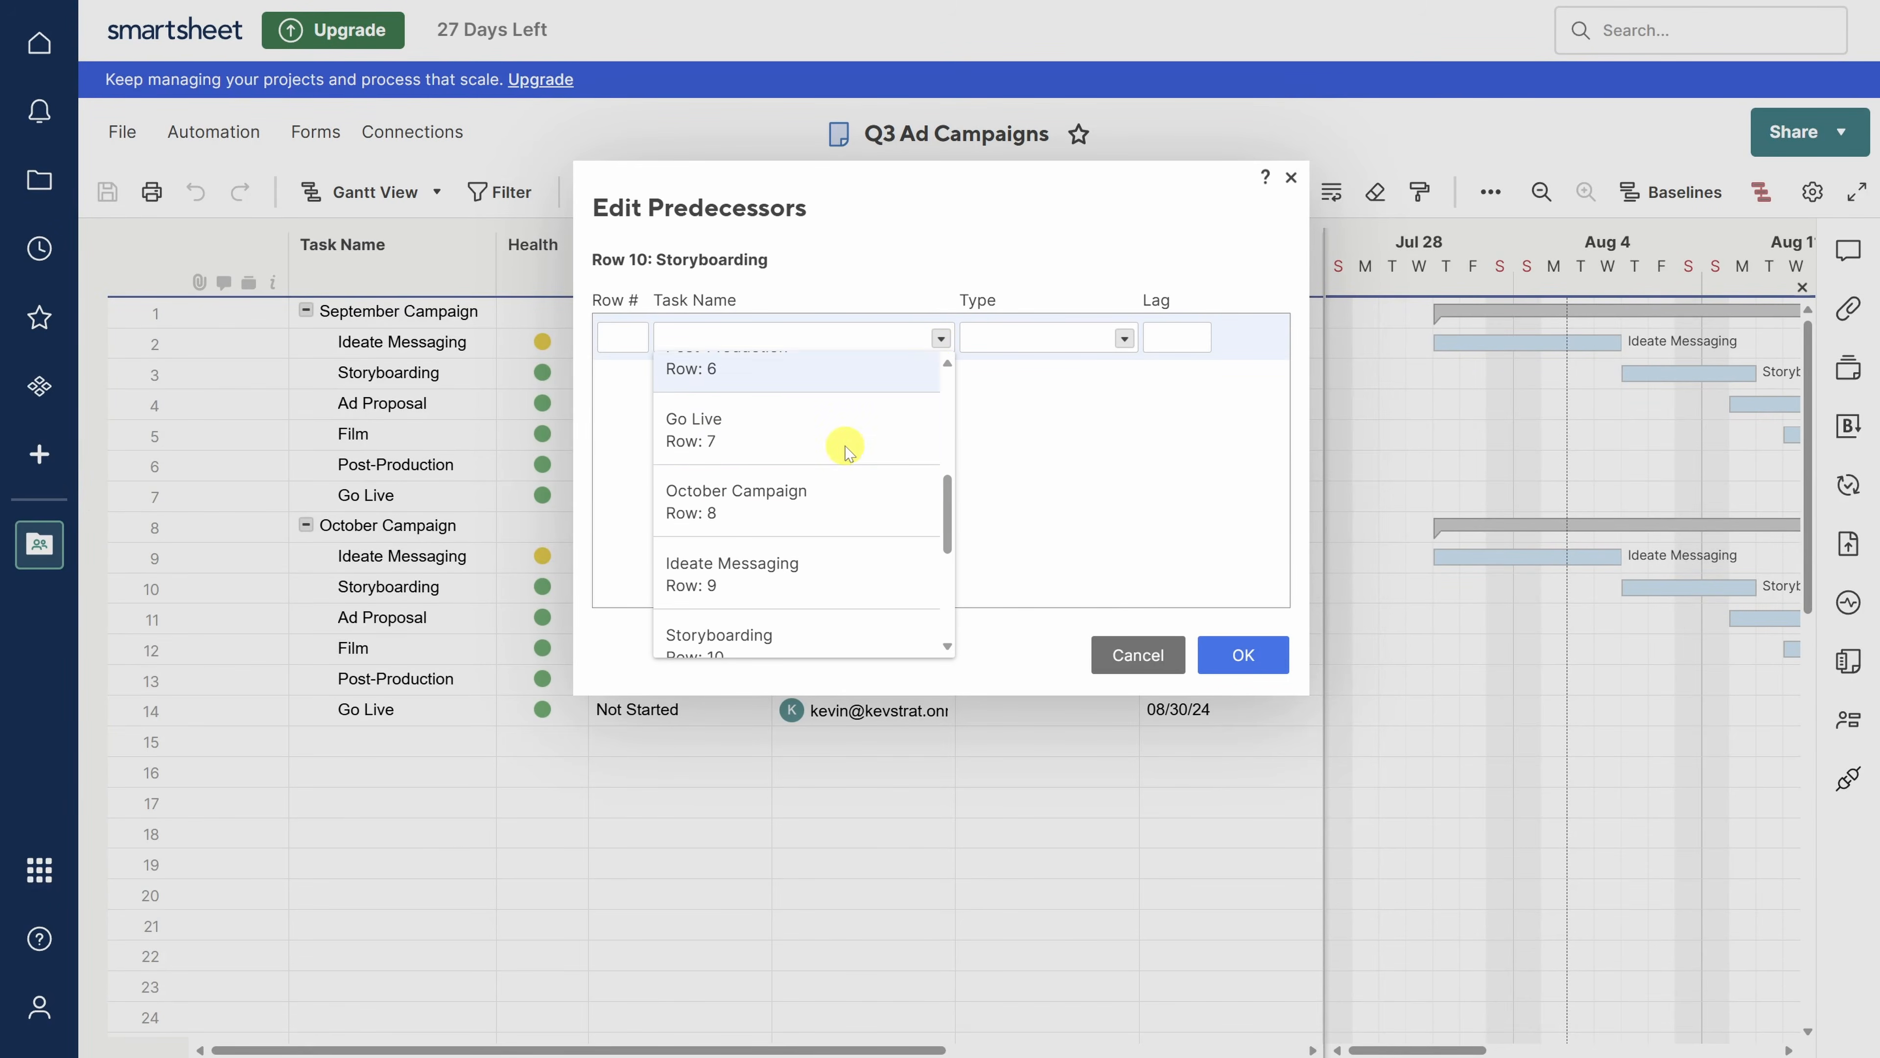
pyautogui.click(808, 572)
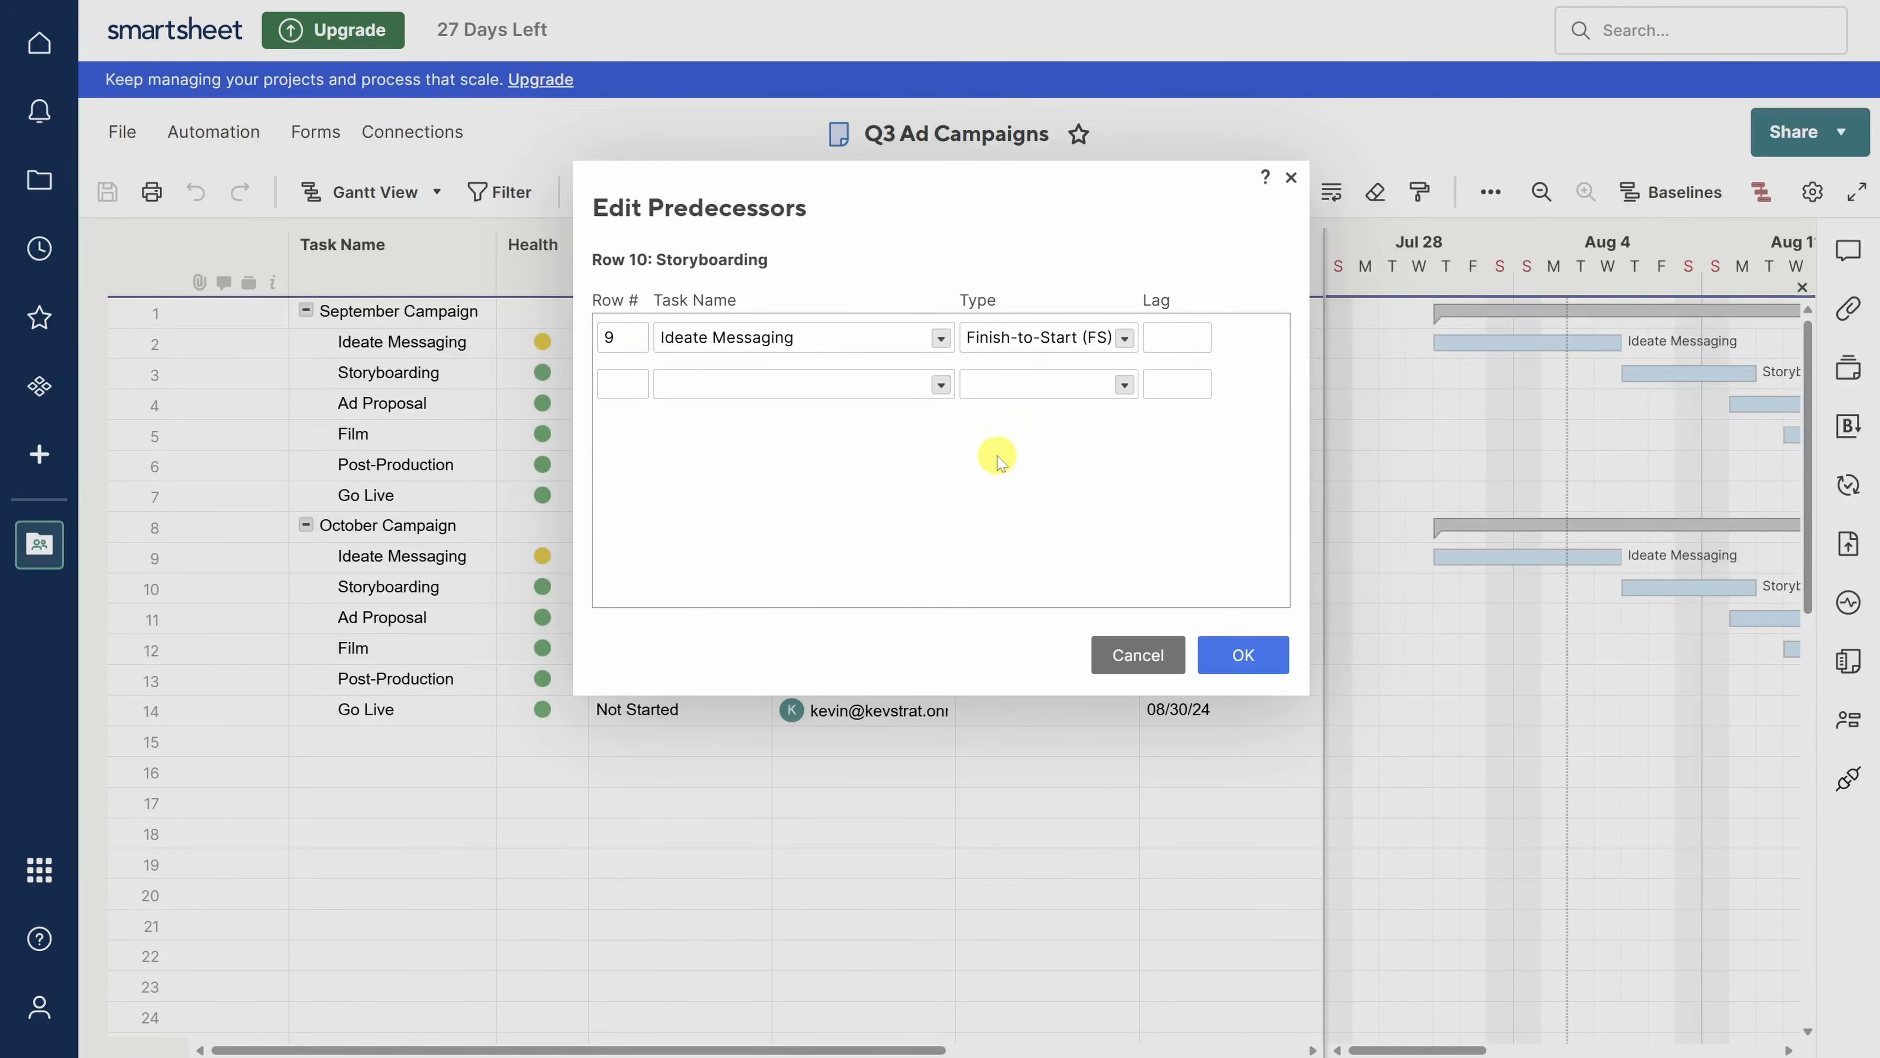
pyautogui.click(1125, 339)
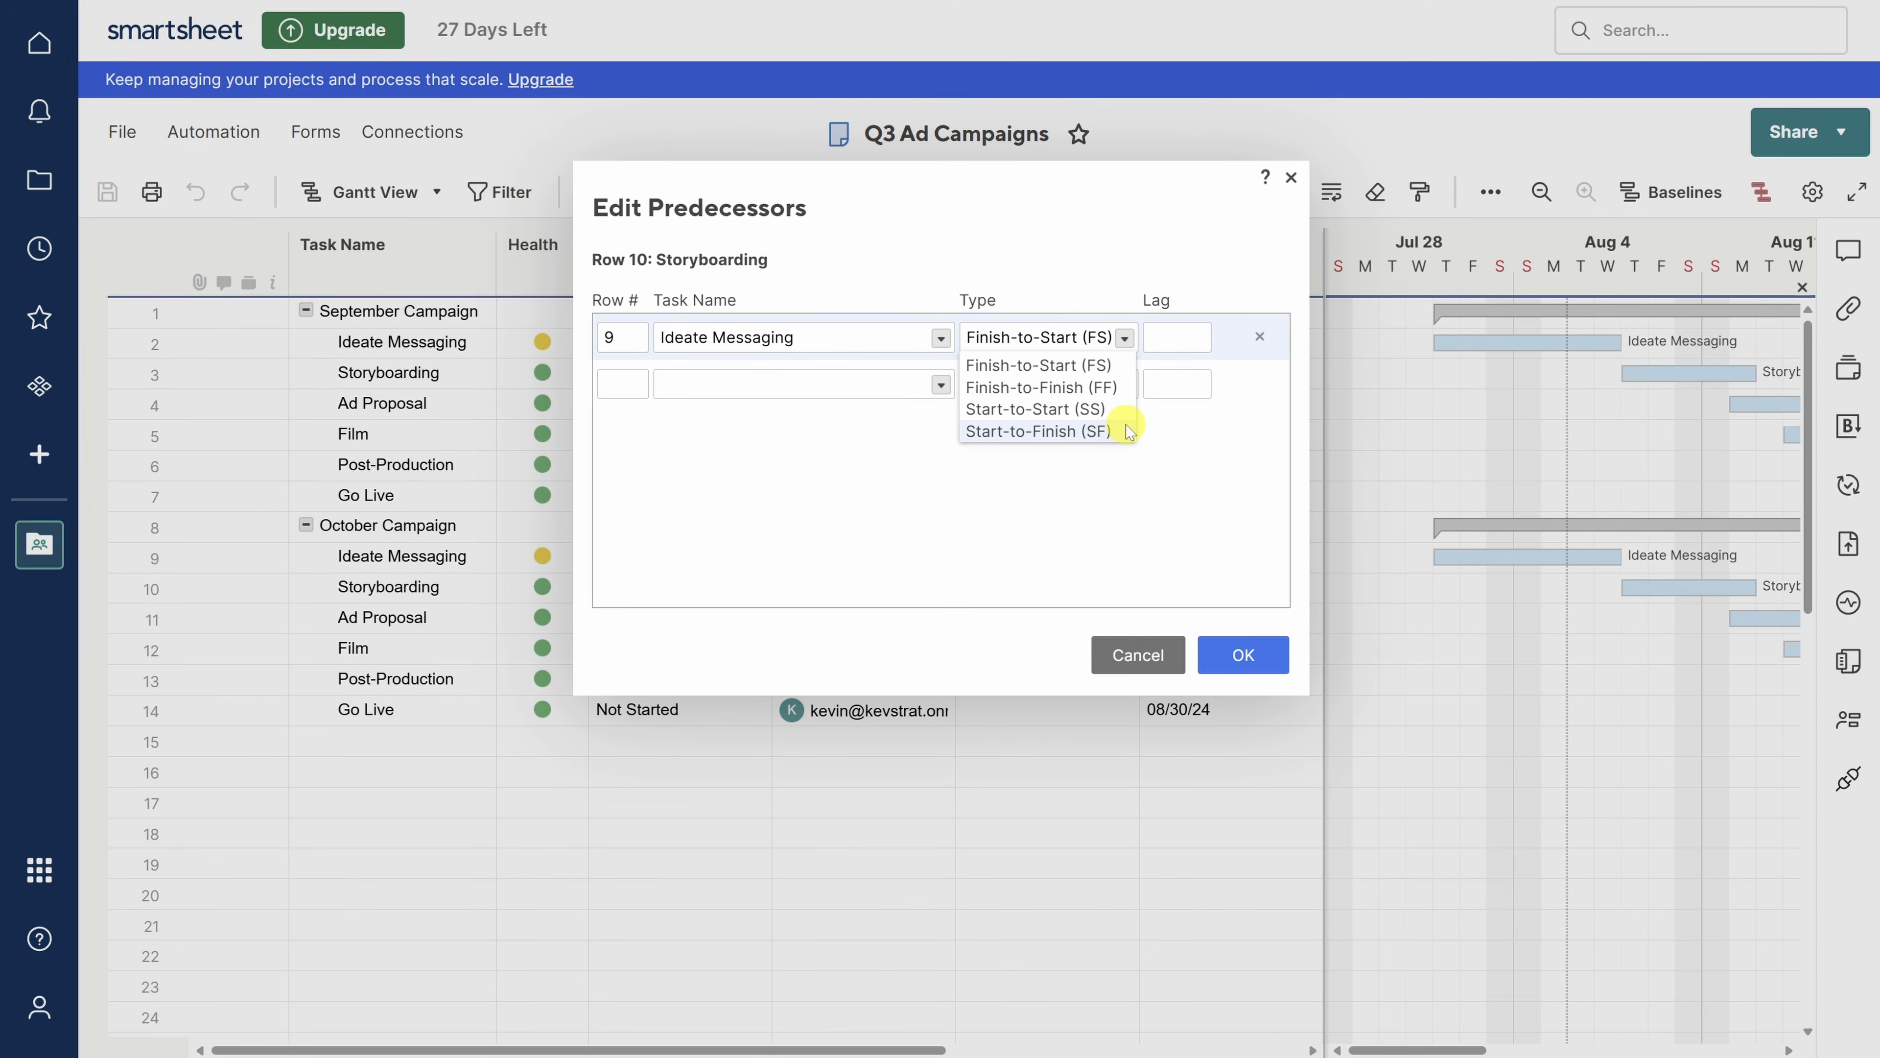
pyautogui.click(1167, 339)
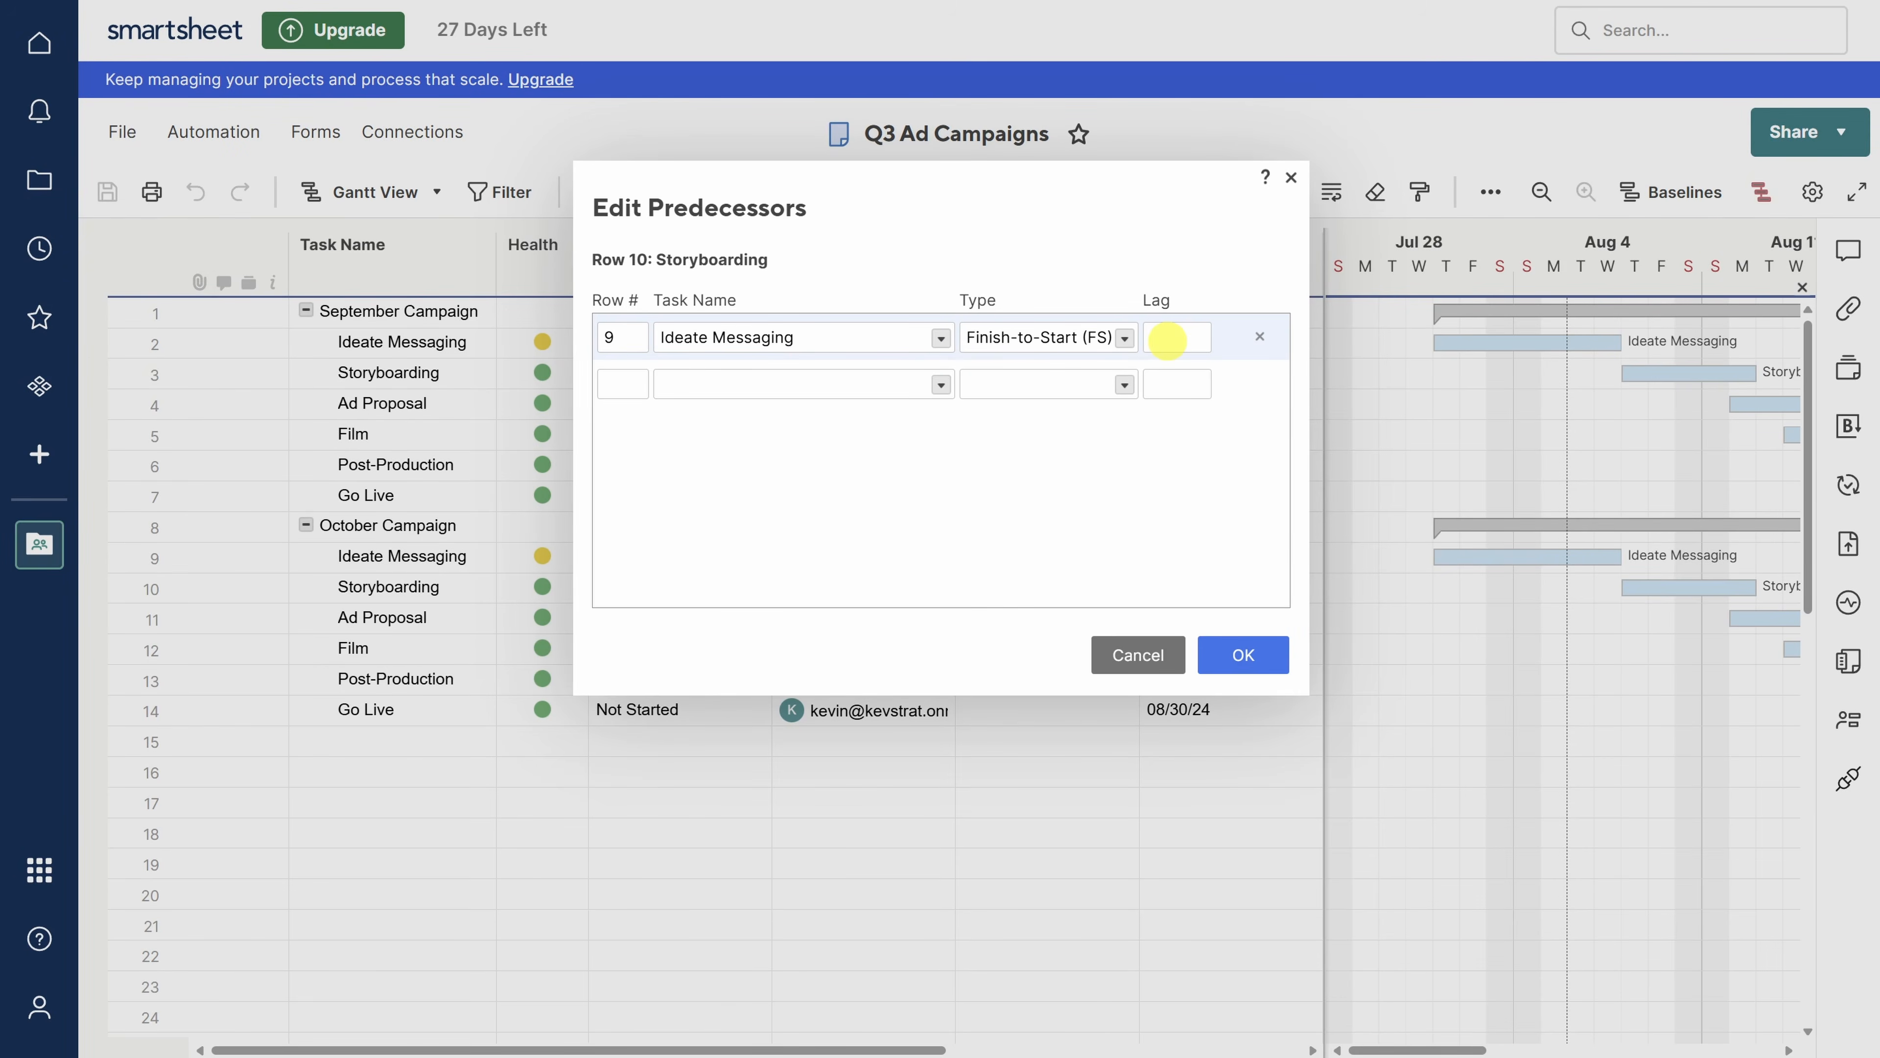
pyautogui.write('1')
pyautogui.press('BackSpace')
# - Confirm Storyboarding's predecessor, then give rows 11–13 predecessors 10, 11 and 12
pyautogui.click(1244, 656)
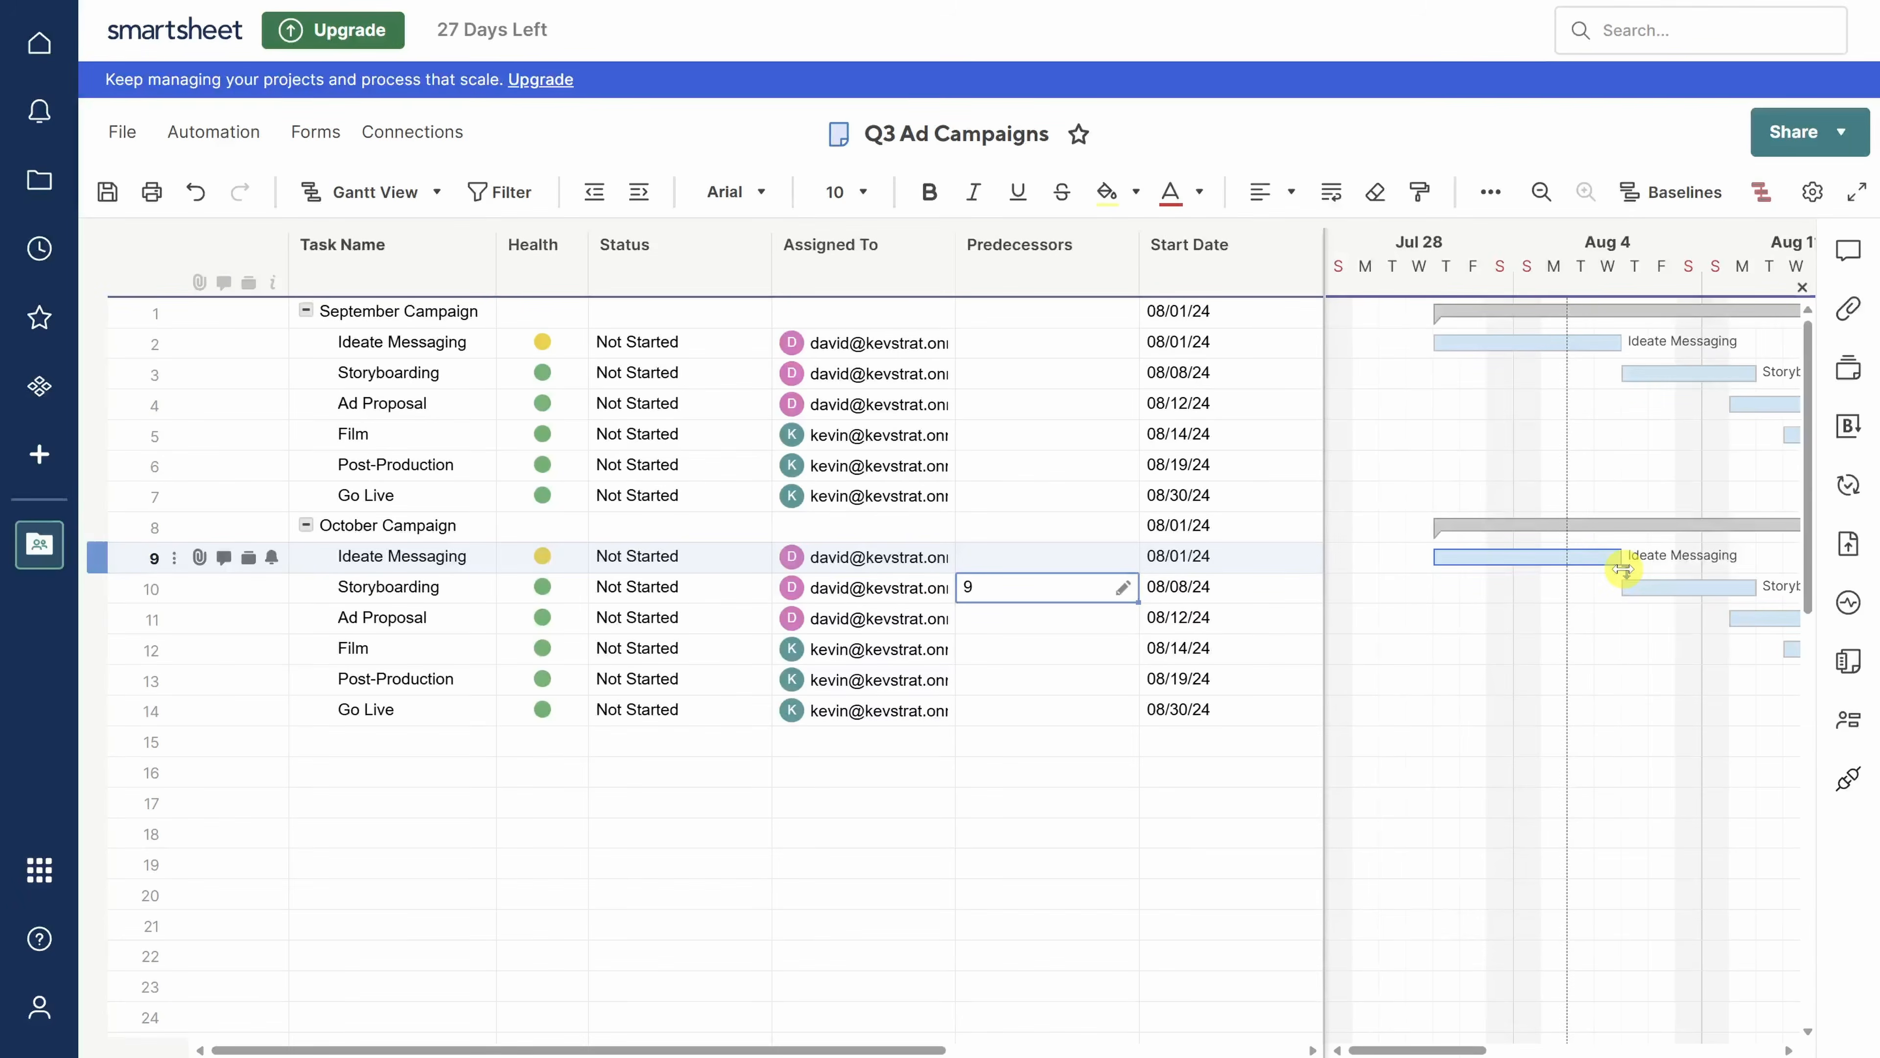
pyautogui.click(980, 618)
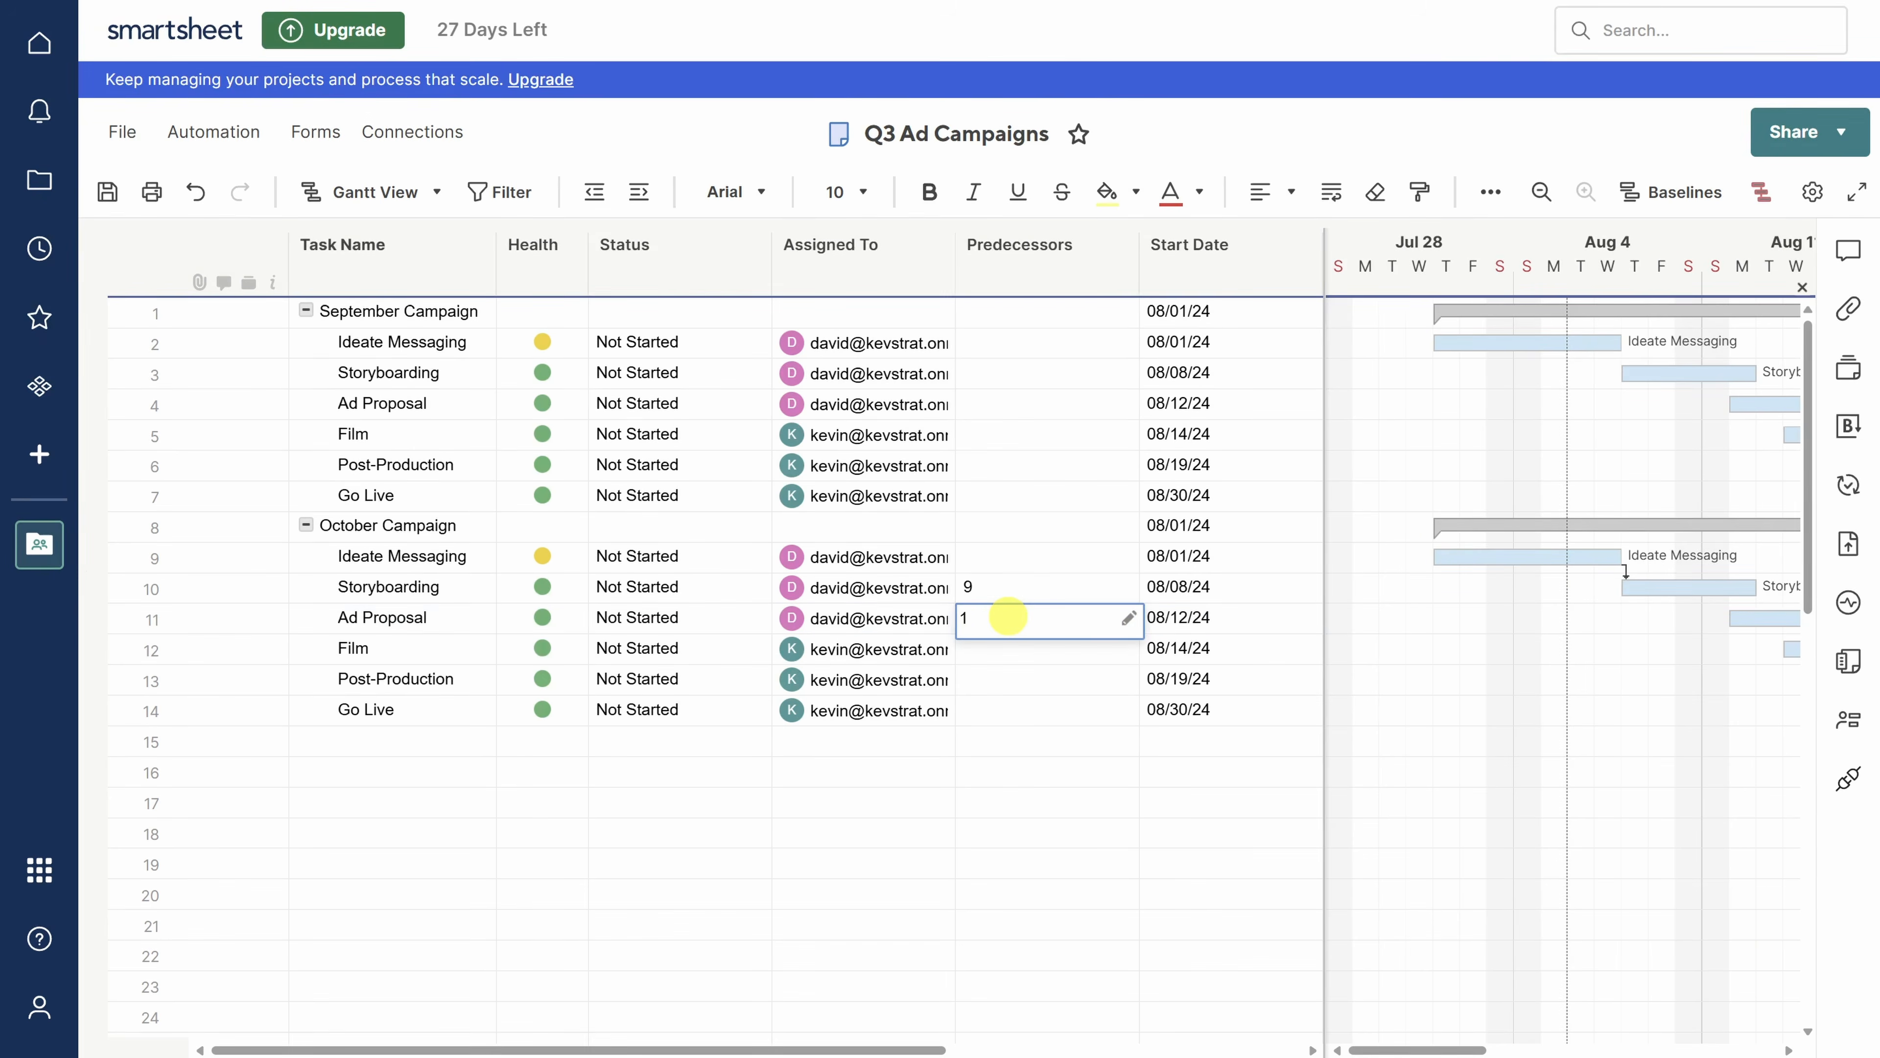
pyautogui.write('0')
pyautogui.press('Return')
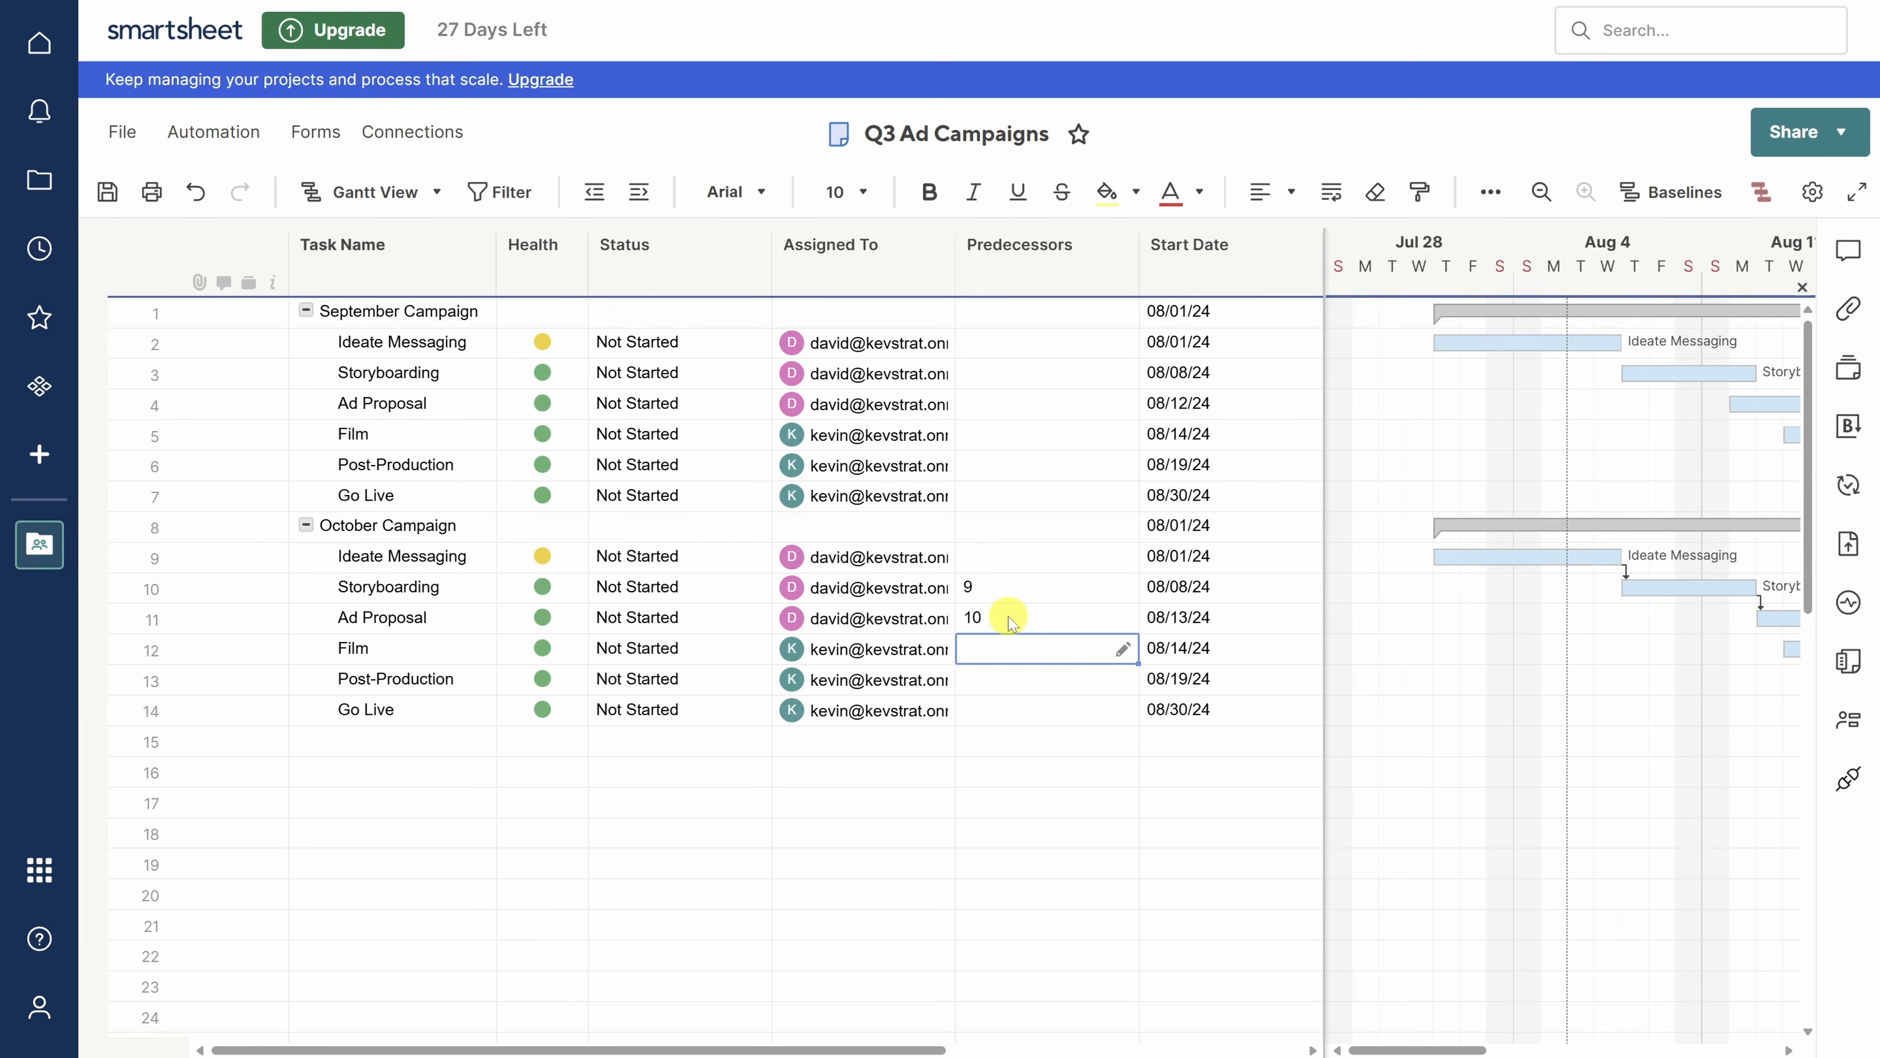
pyautogui.write('11')
pyautogui.press('Return')
pyautogui.write('12')
pyautogui.press('Return')
pyautogui.click(1209, 710)
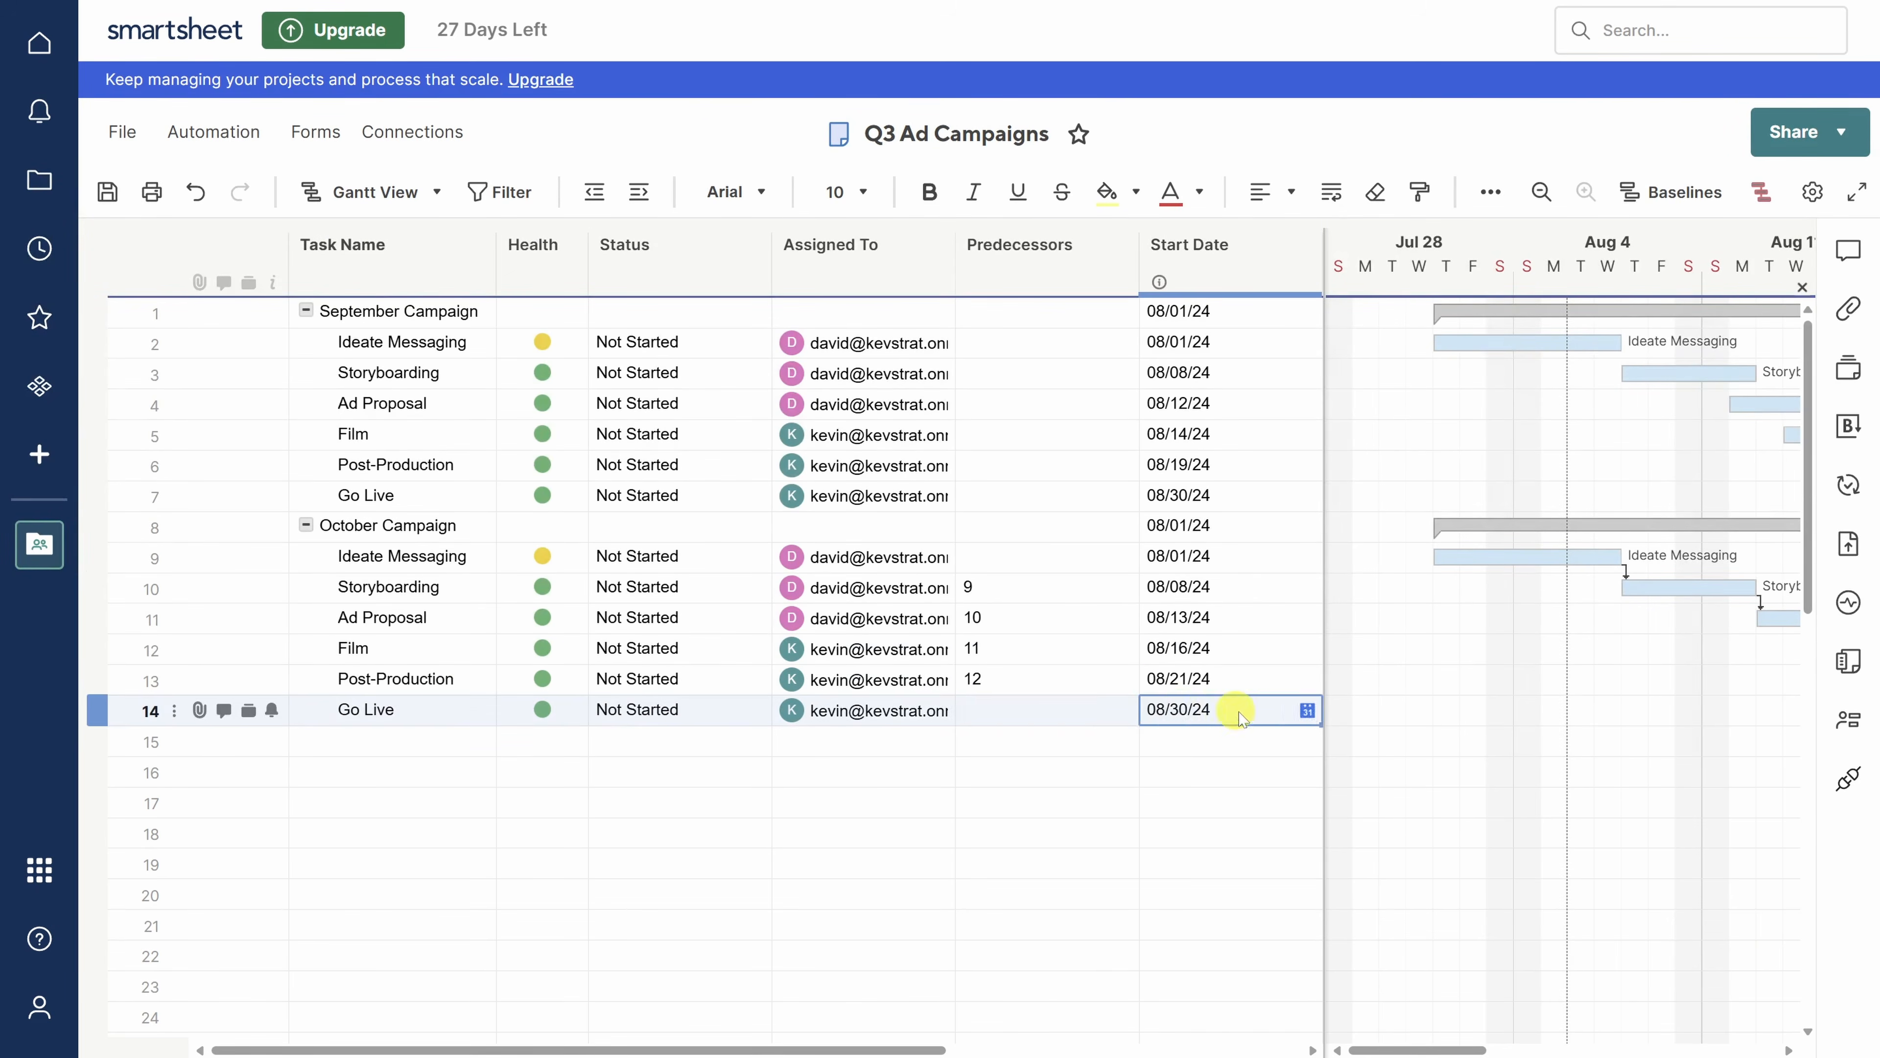
# - Set row 14 Go Live's start date to 09/30/24
pyautogui.click(1306, 711)
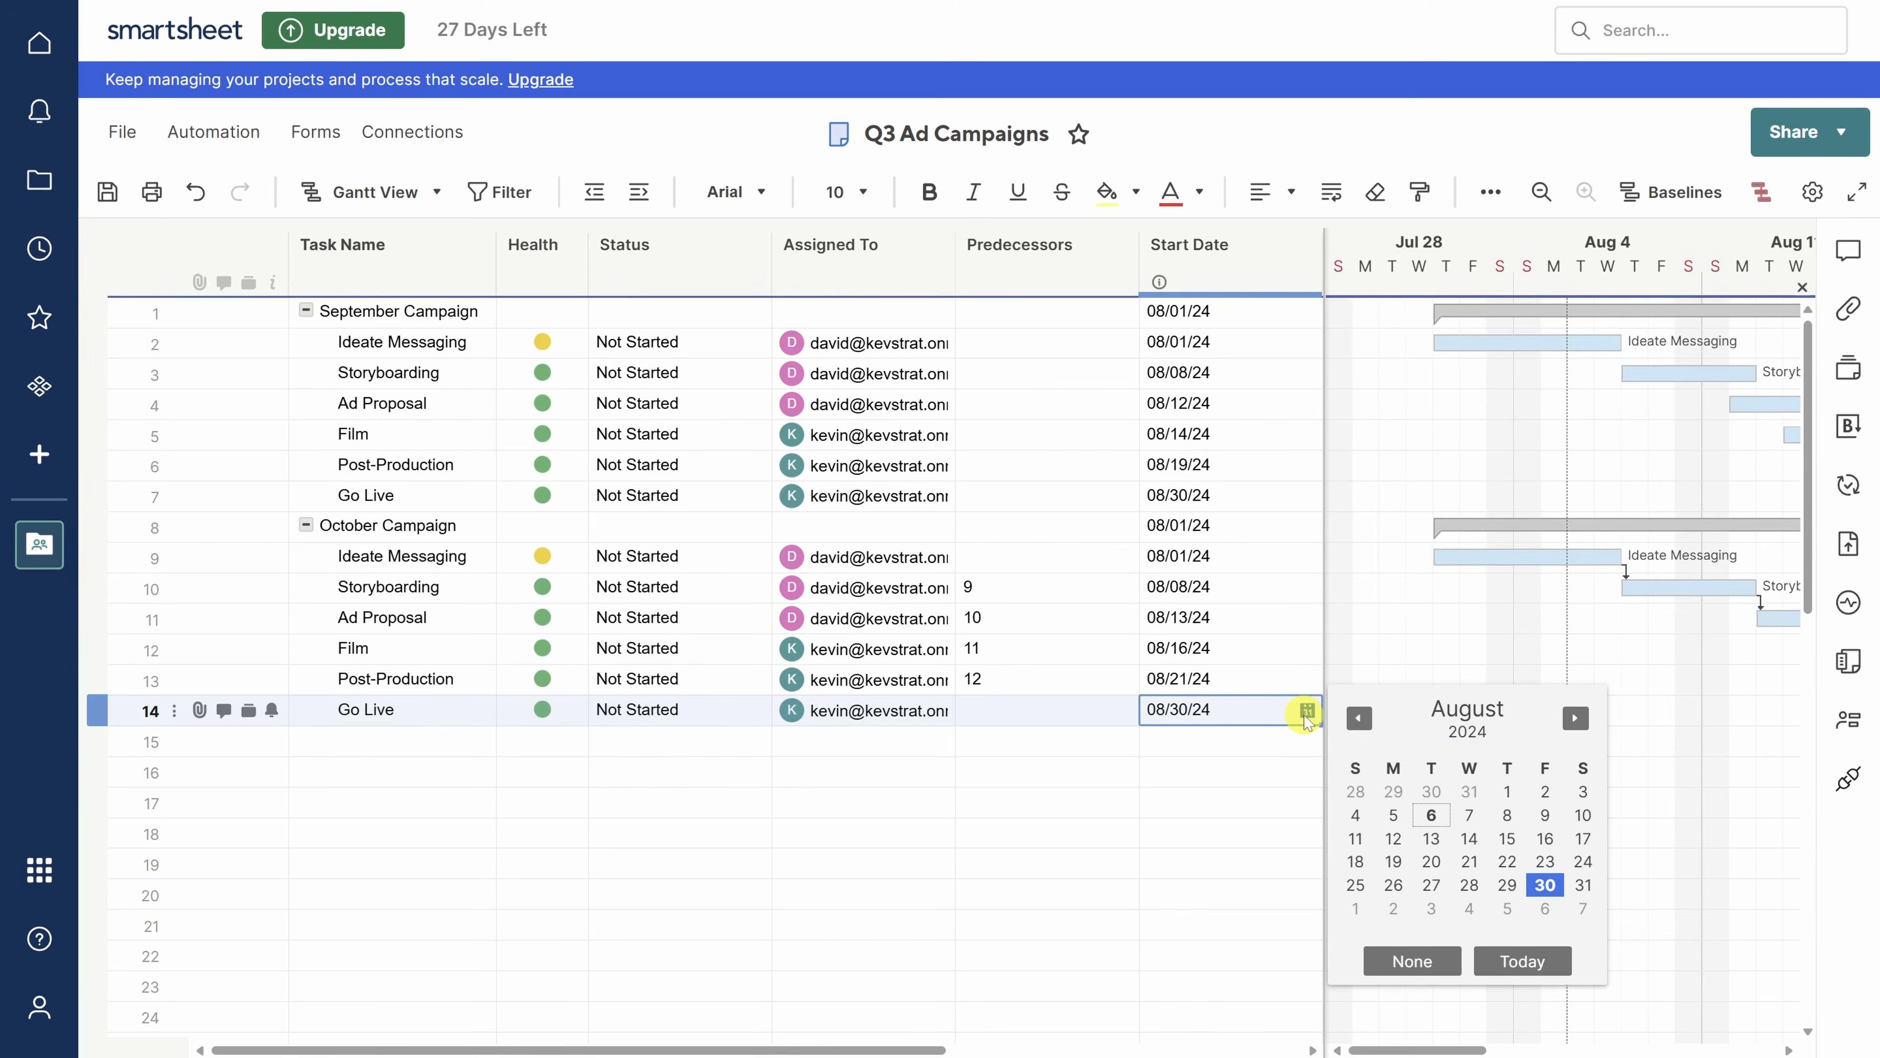
pyautogui.click(1575, 717)
pyautogui.click(1399, 912)
# - Set row 9 Ideate Messaging's start date to 09/02/24
pyautogui.click(1251, 555)
pyautogui.click(1306, 555)
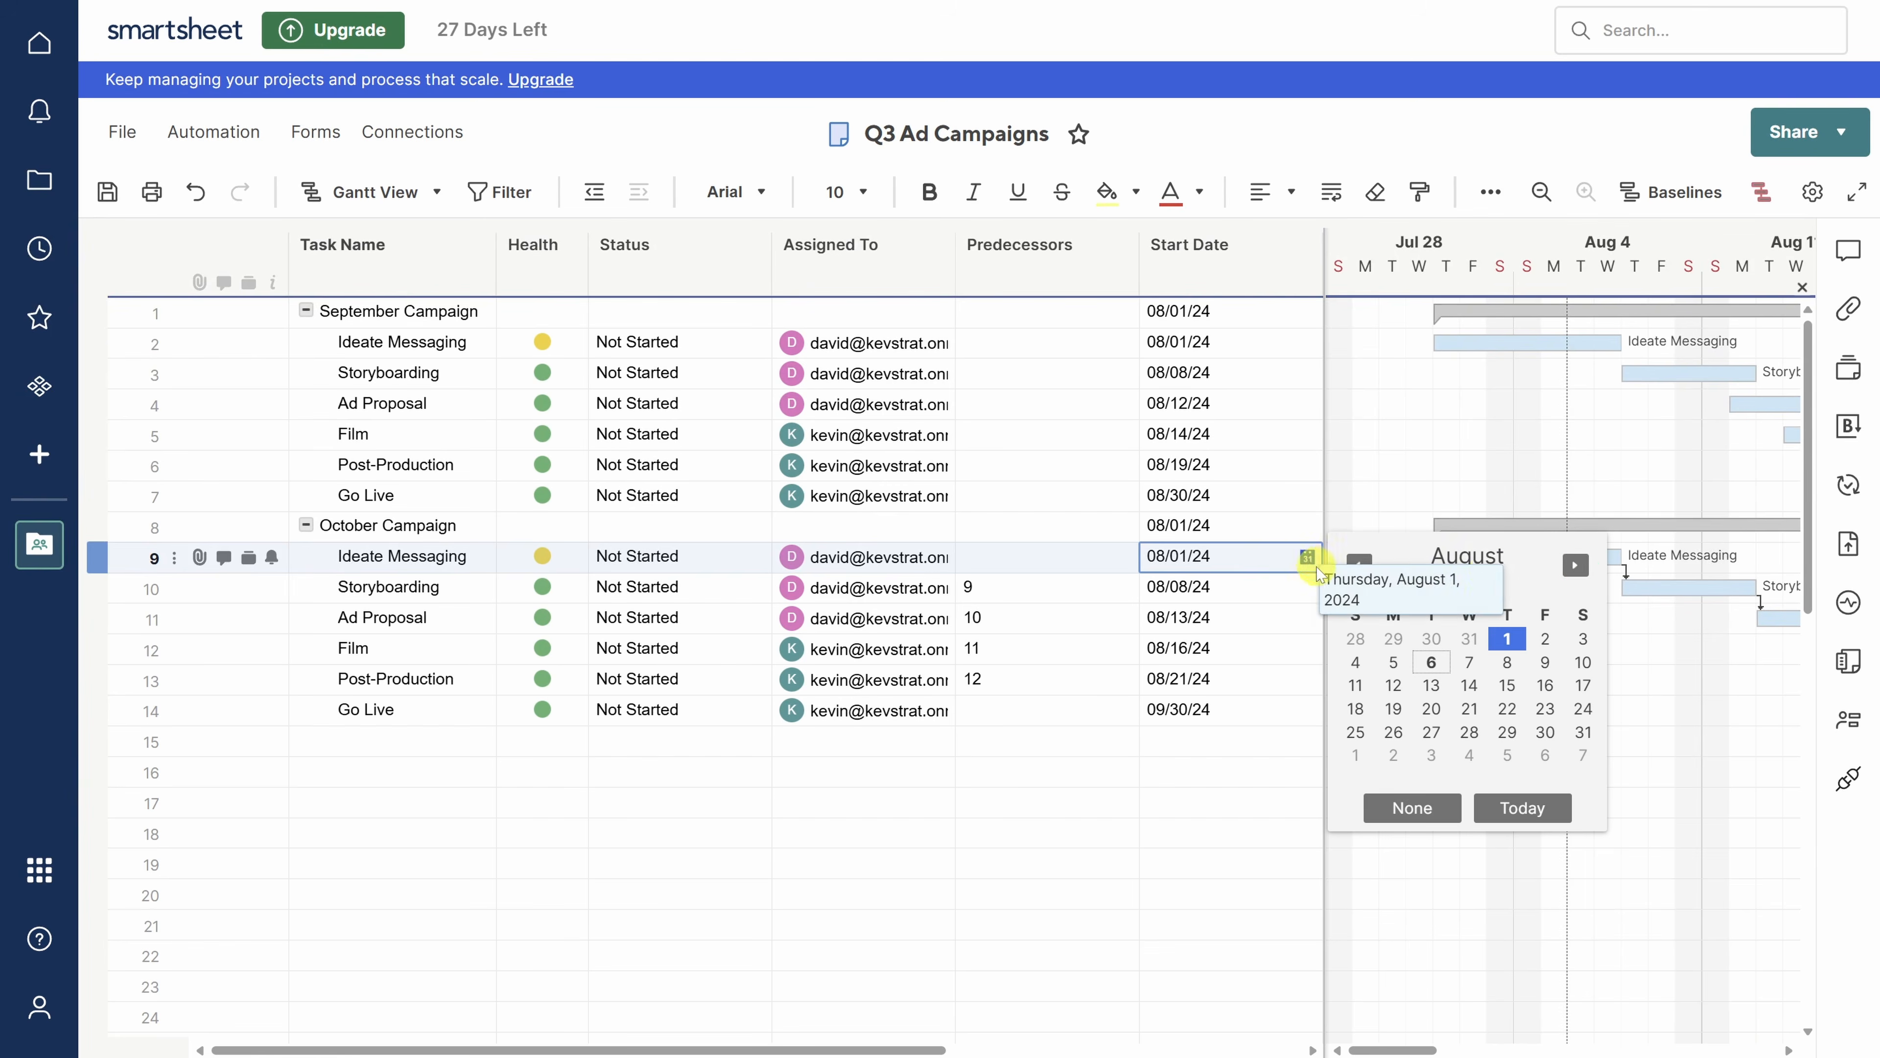
pyautogui.click(1575, 565)
pyautogui.click(1394, 662)
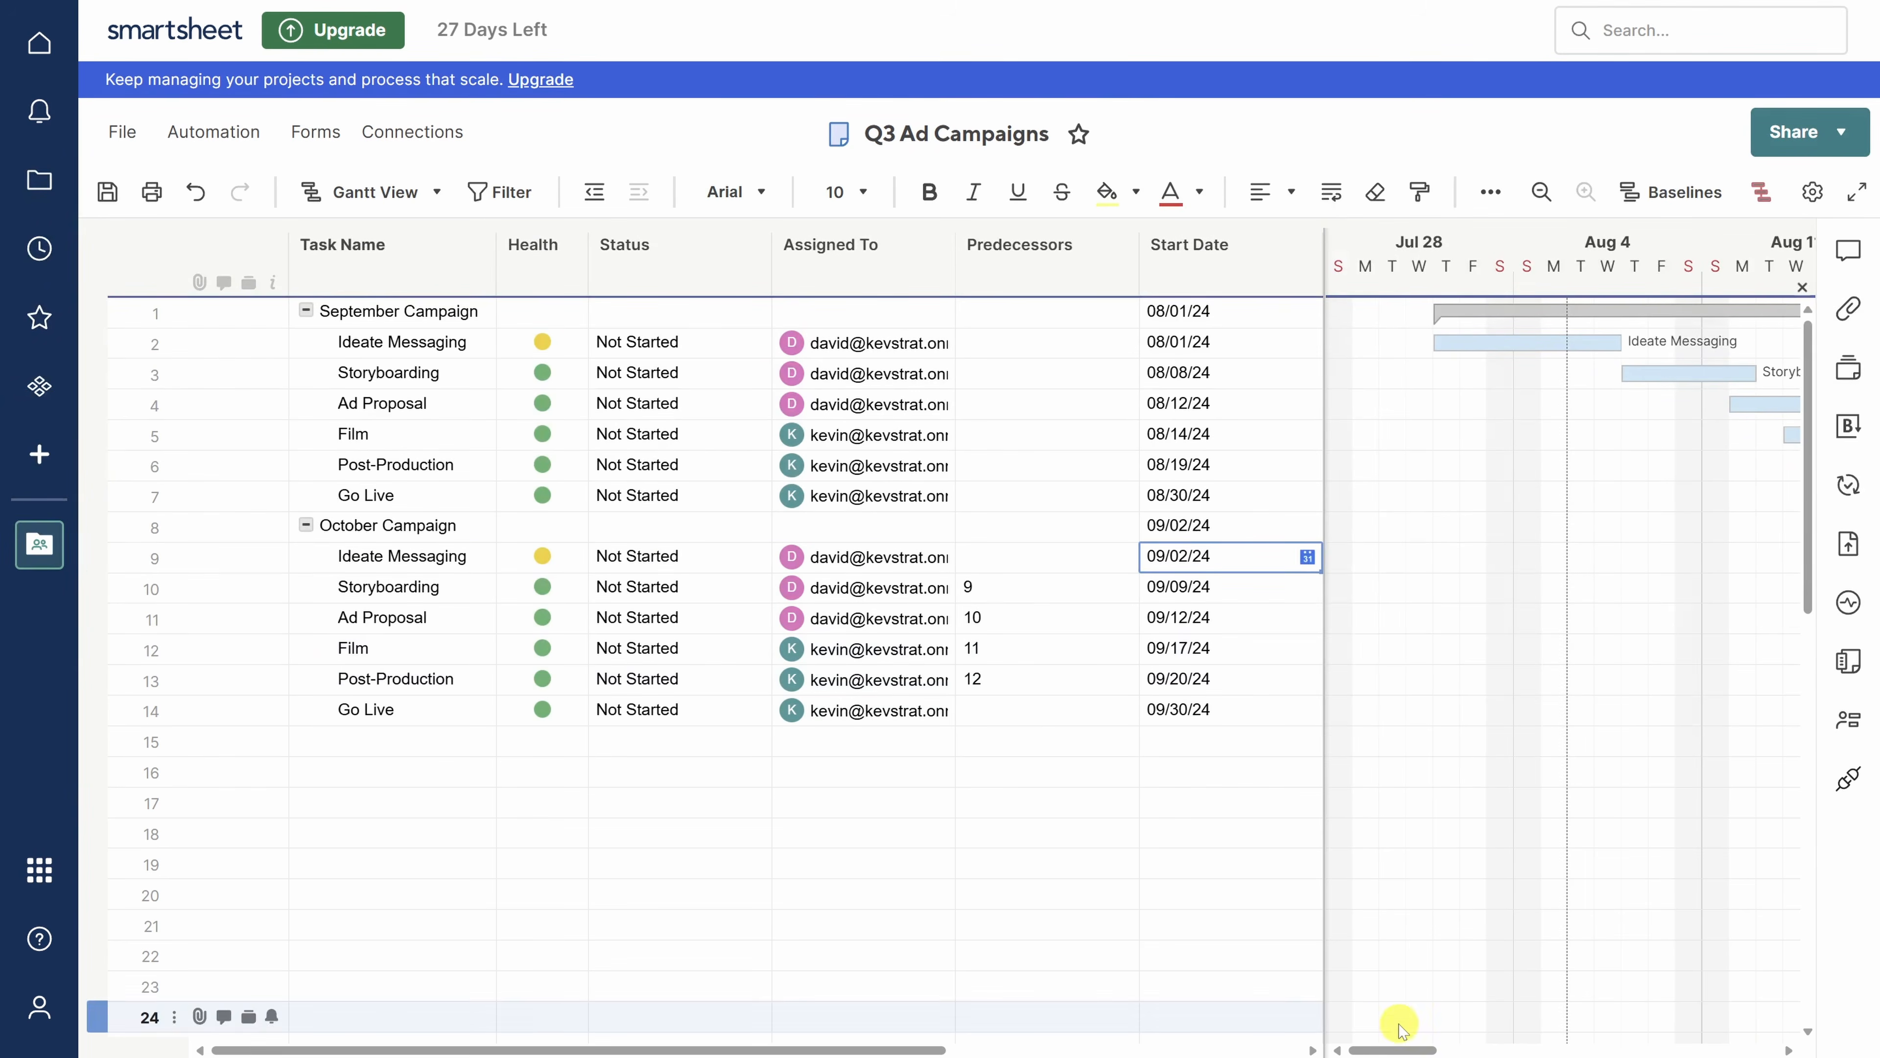
pyautogui.moveTo(1399, 1048); pyautogui.dragTo(1571, 1022)
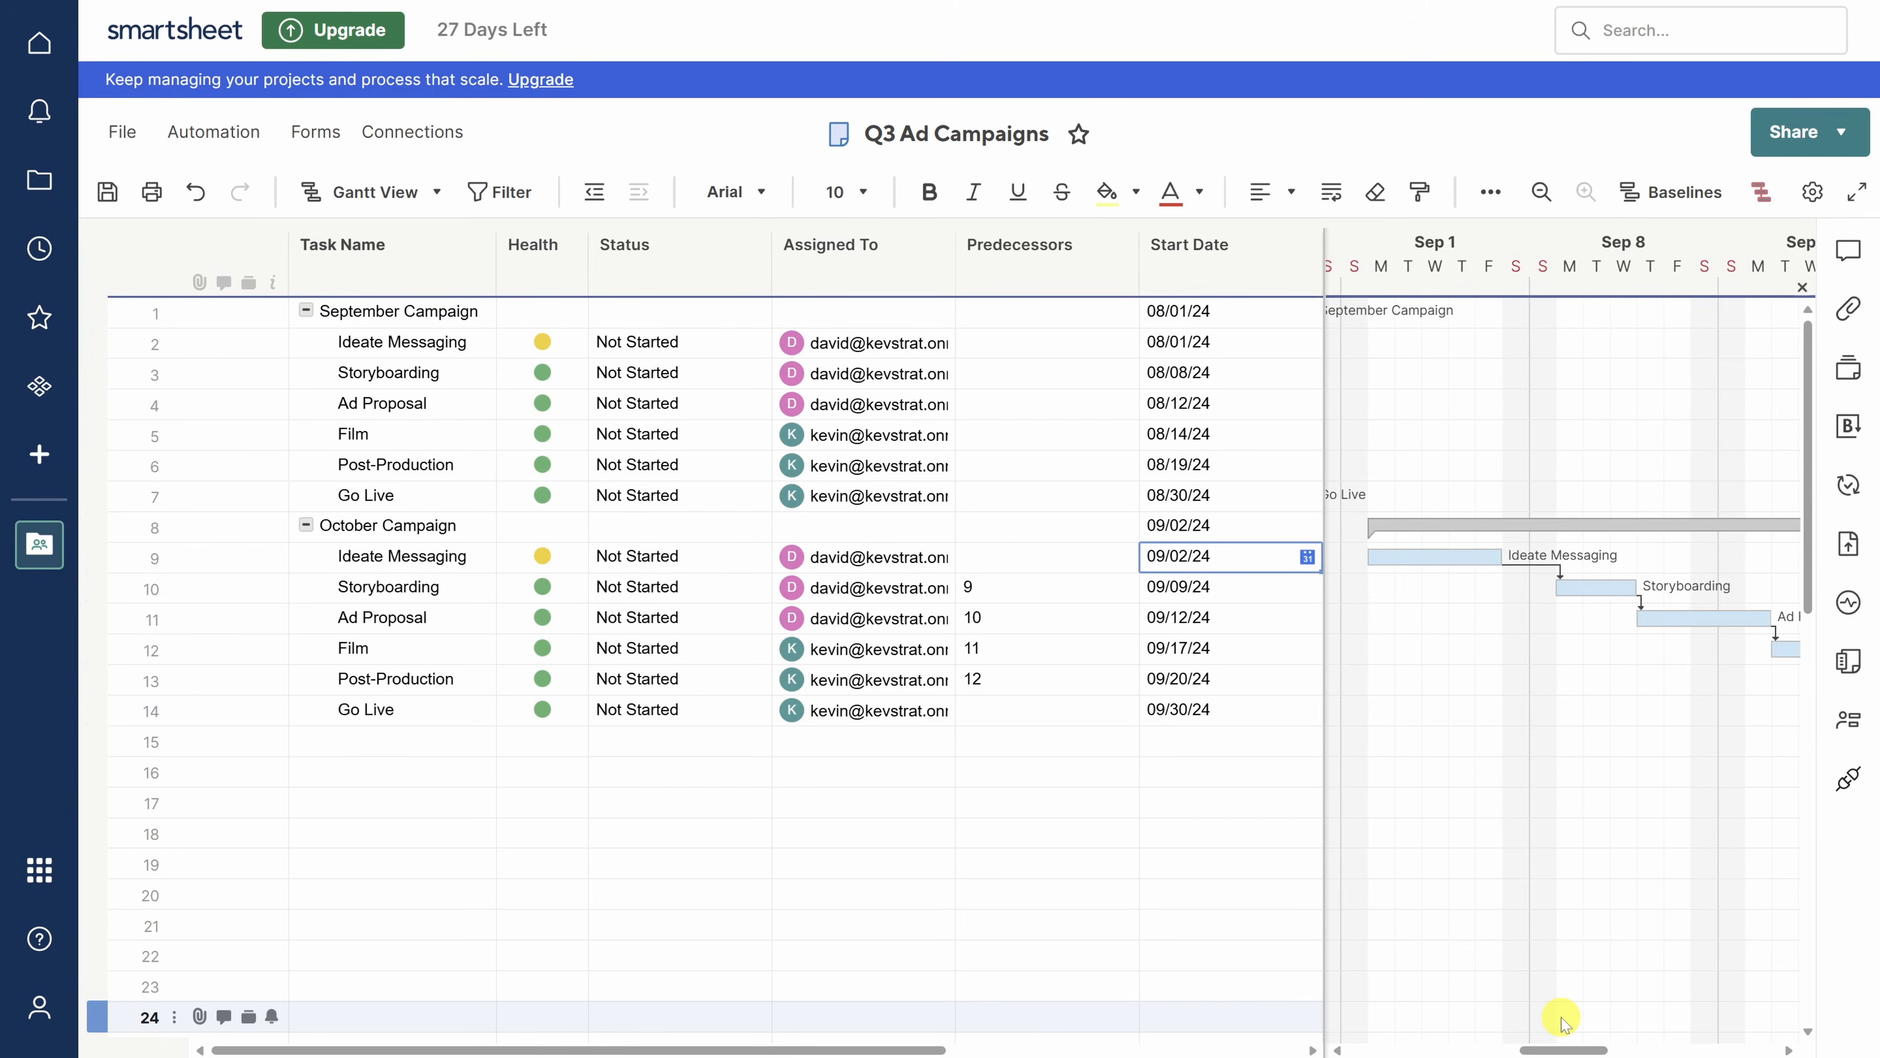
# - Set the row 7 and row 14 Go Live durations to 0 and widen the Gantt chart
pyautogui.click(100, 493)
pyautogui.keyDown('ctrl'); pyautogui.click(98, 709); pyautogui.keyUp('ctrl')
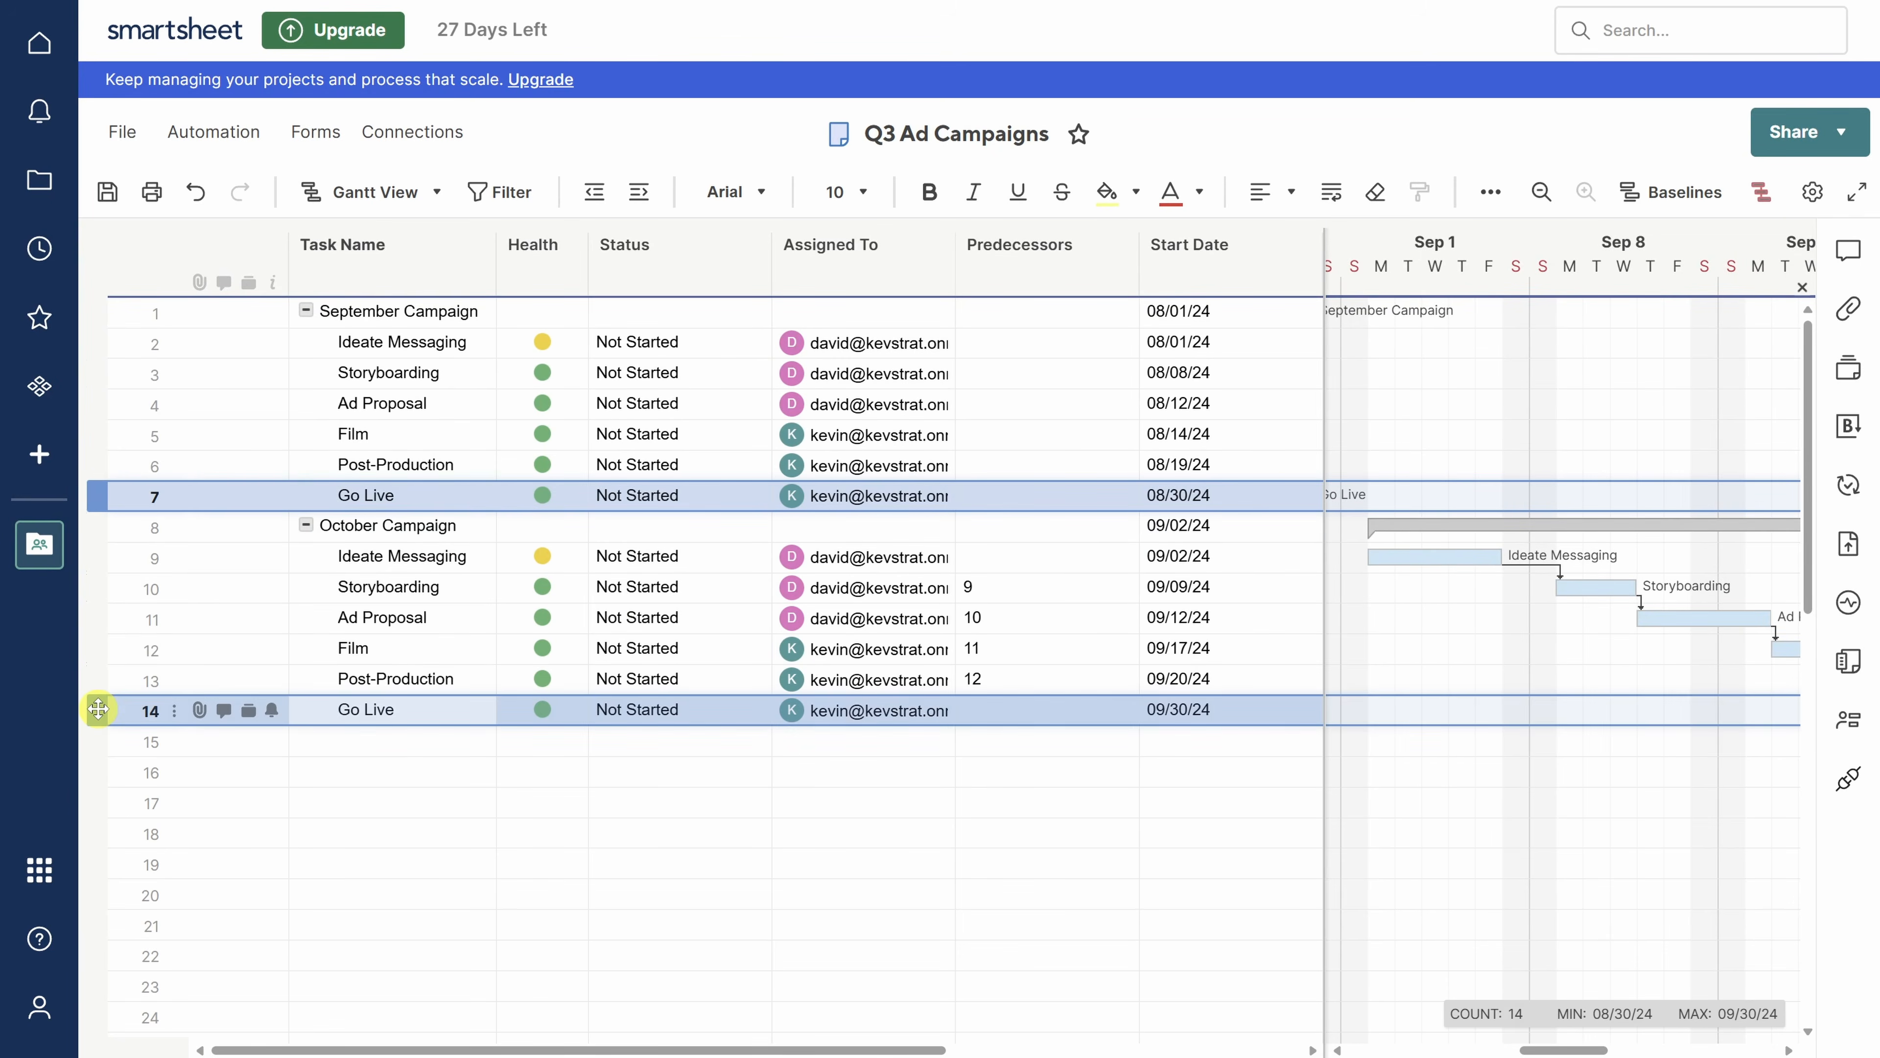
pyautogui.moveTo(785, 1048); pyautogui.dragTo(1218, 1048)
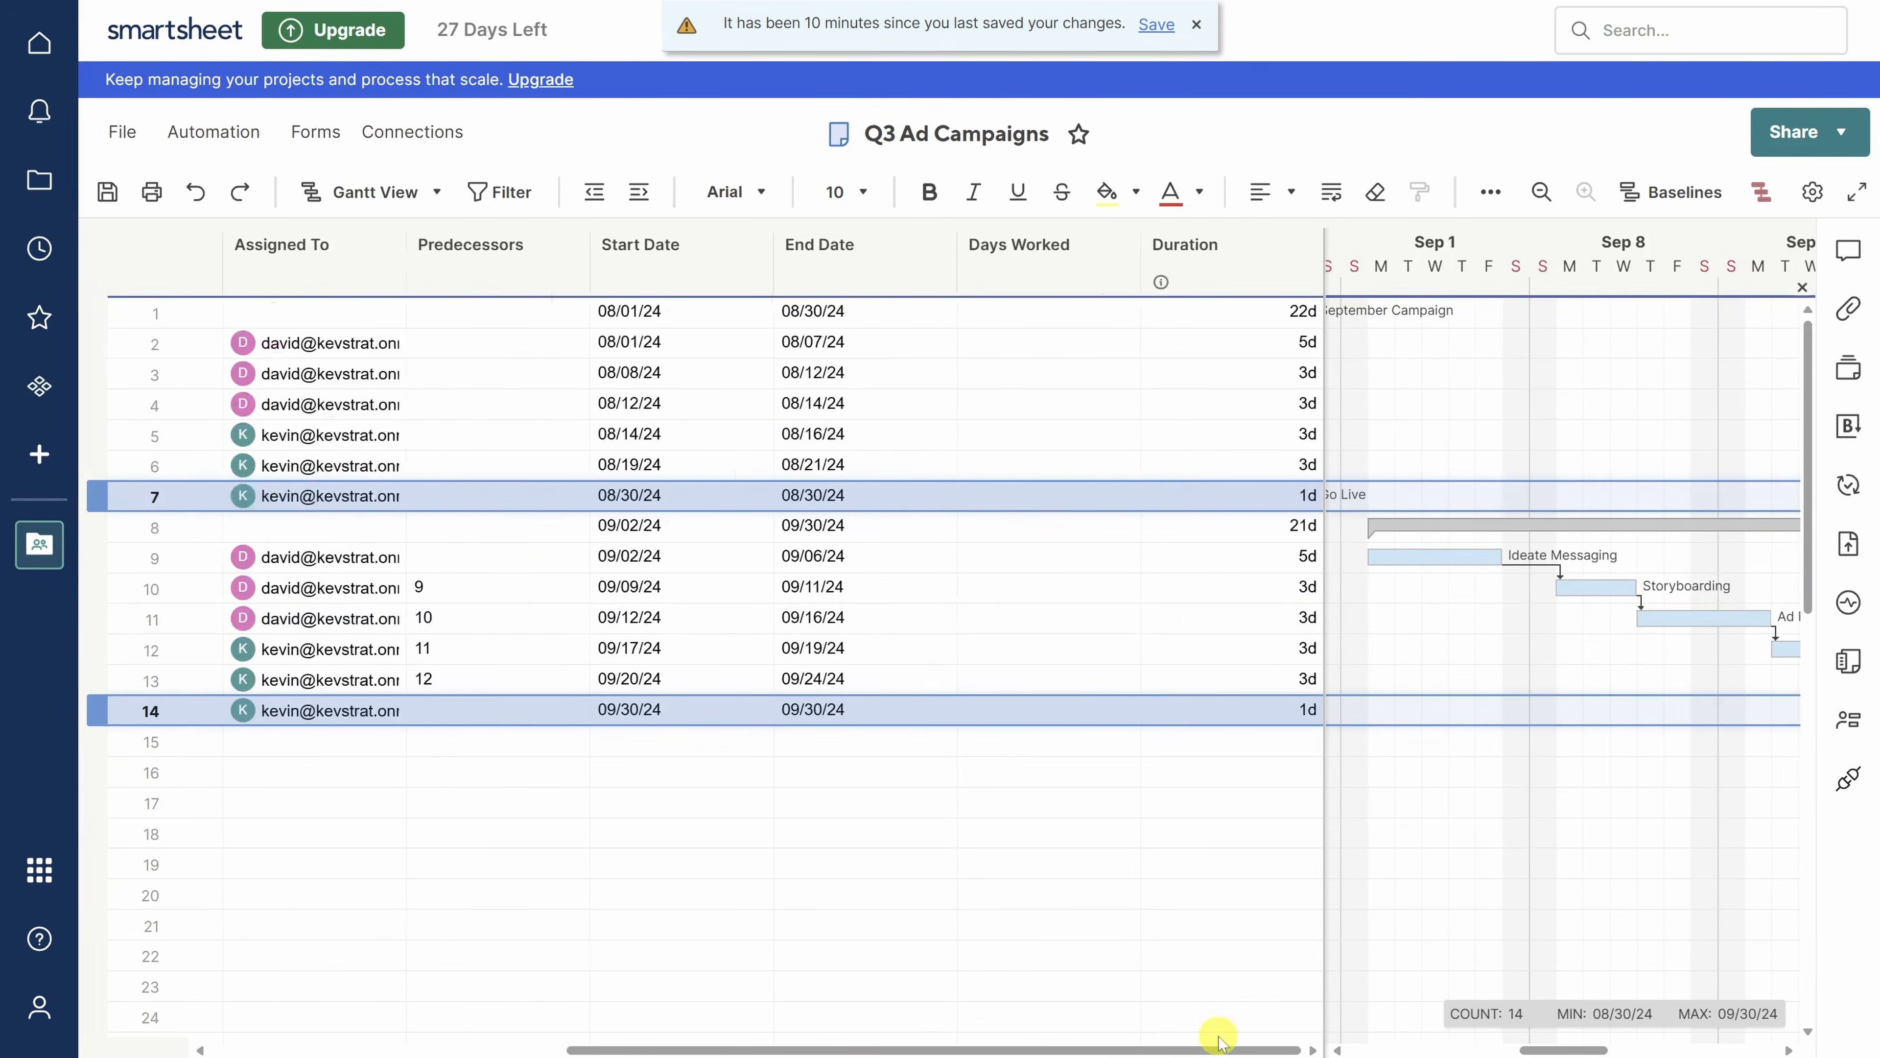
pyautogui.click(1305, 494)
pyautogui.write('0')
pyautogui.press('Return')
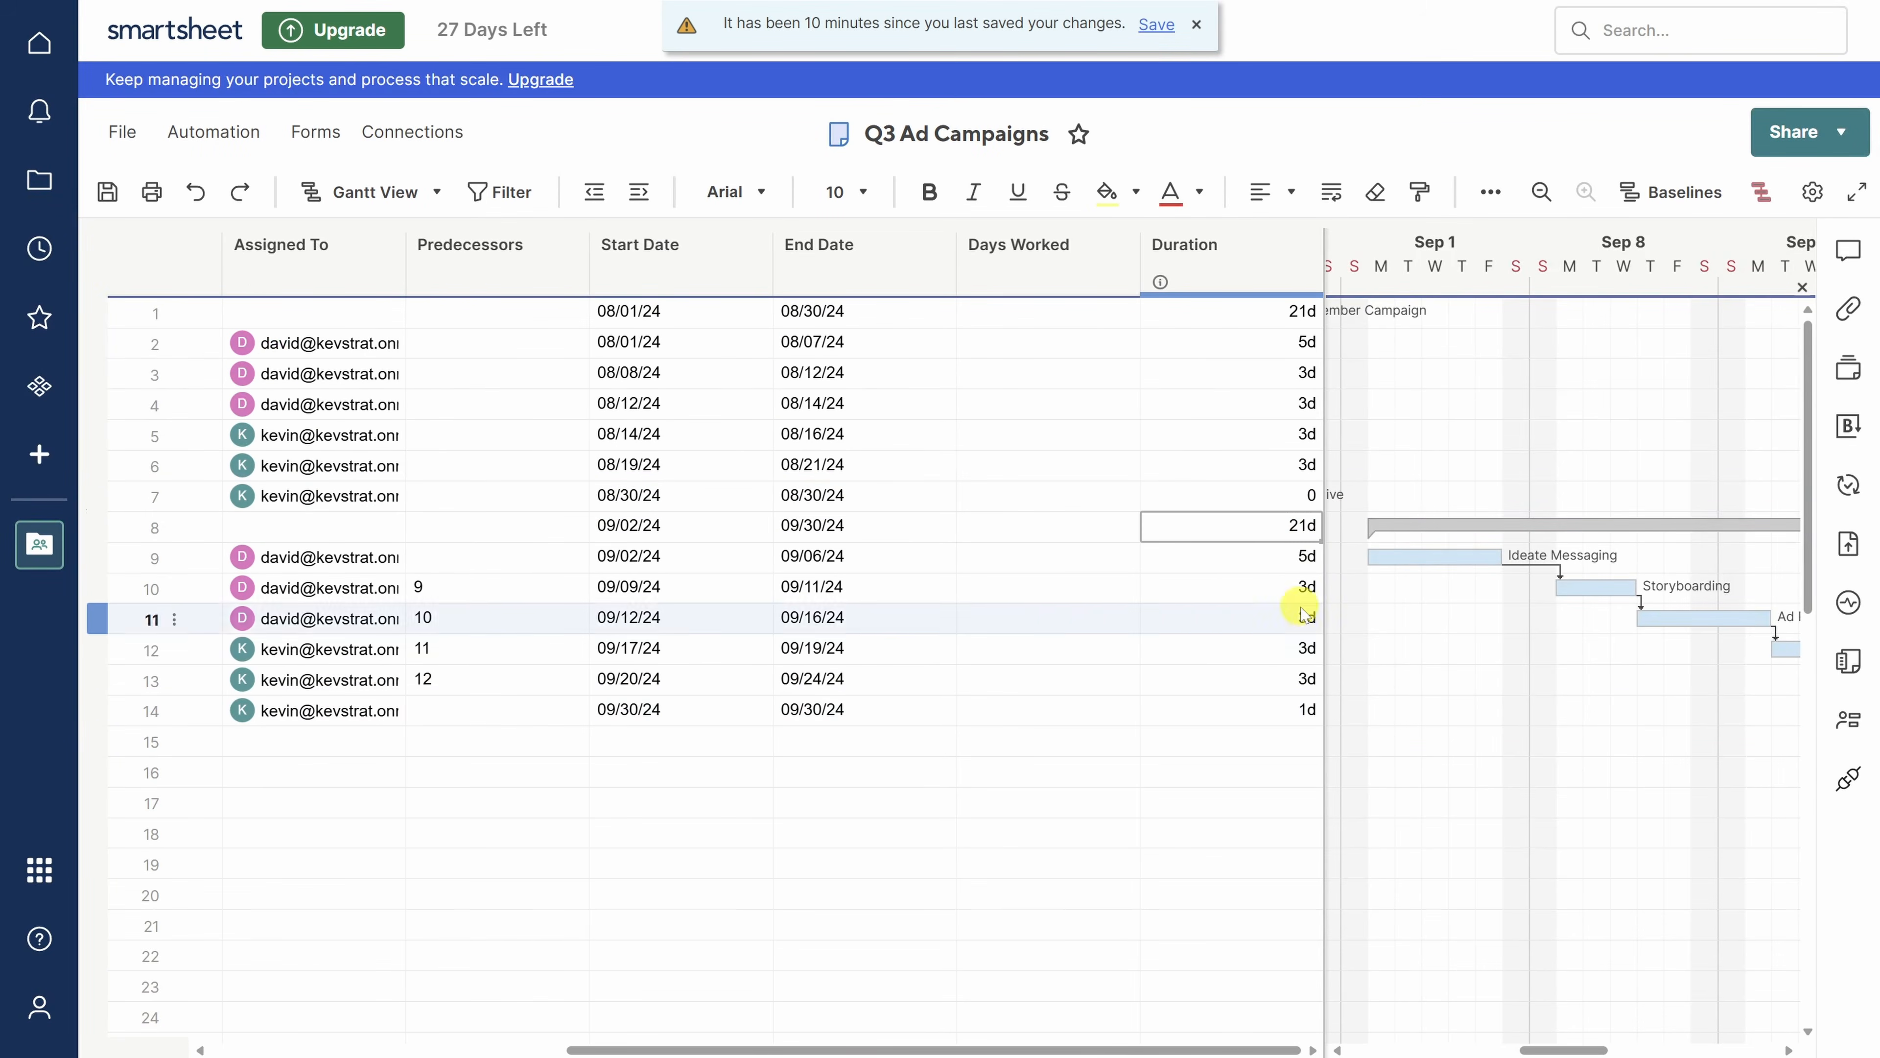
pyautogui.click(1306, 709)
pyautogui.write('0')
pyautogui.press('Return')
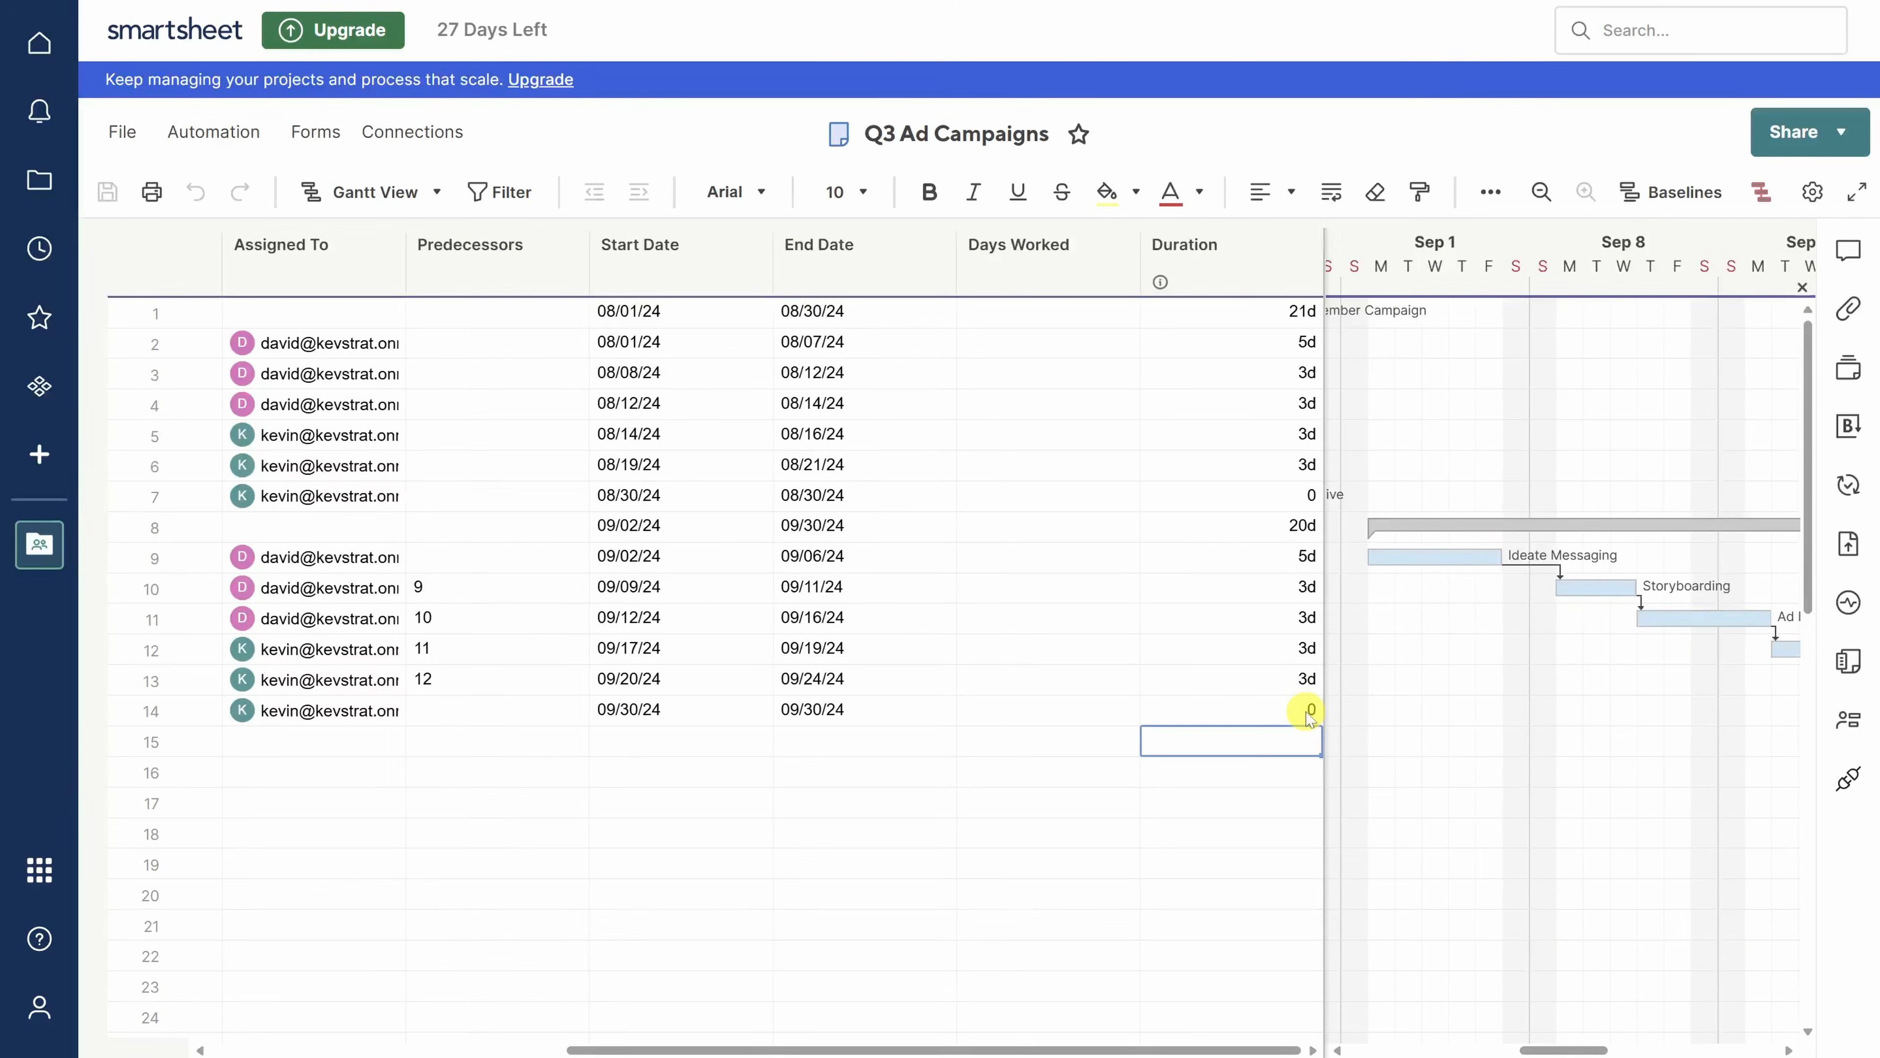
pyautogui.moveTo(1325, 683); pyautogui.dragTo(1024, 683)
pyautogui.moveTo(1364, 1050); pyautogui.dragTo(1229, 1048)
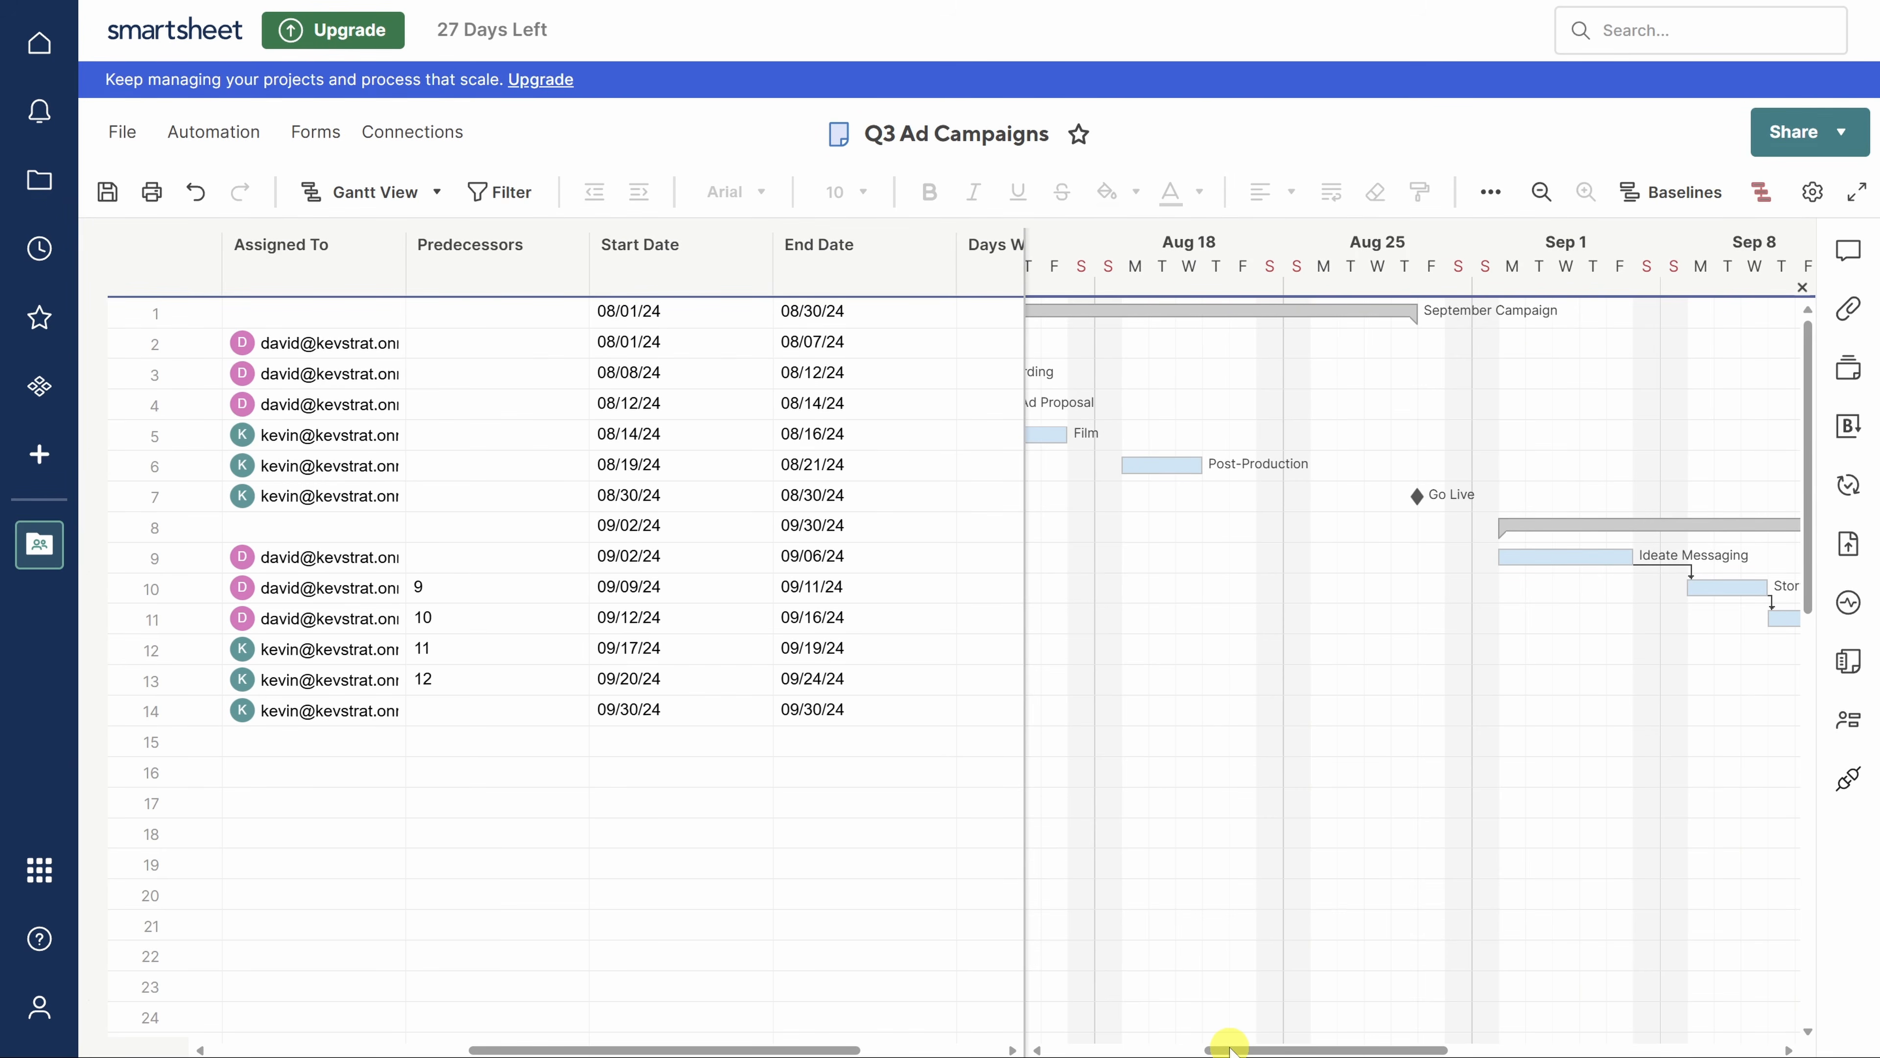
# - Set a baseline from the current schedule, with Show baseline in Gantt on
pyautogui.click(1663, 195)
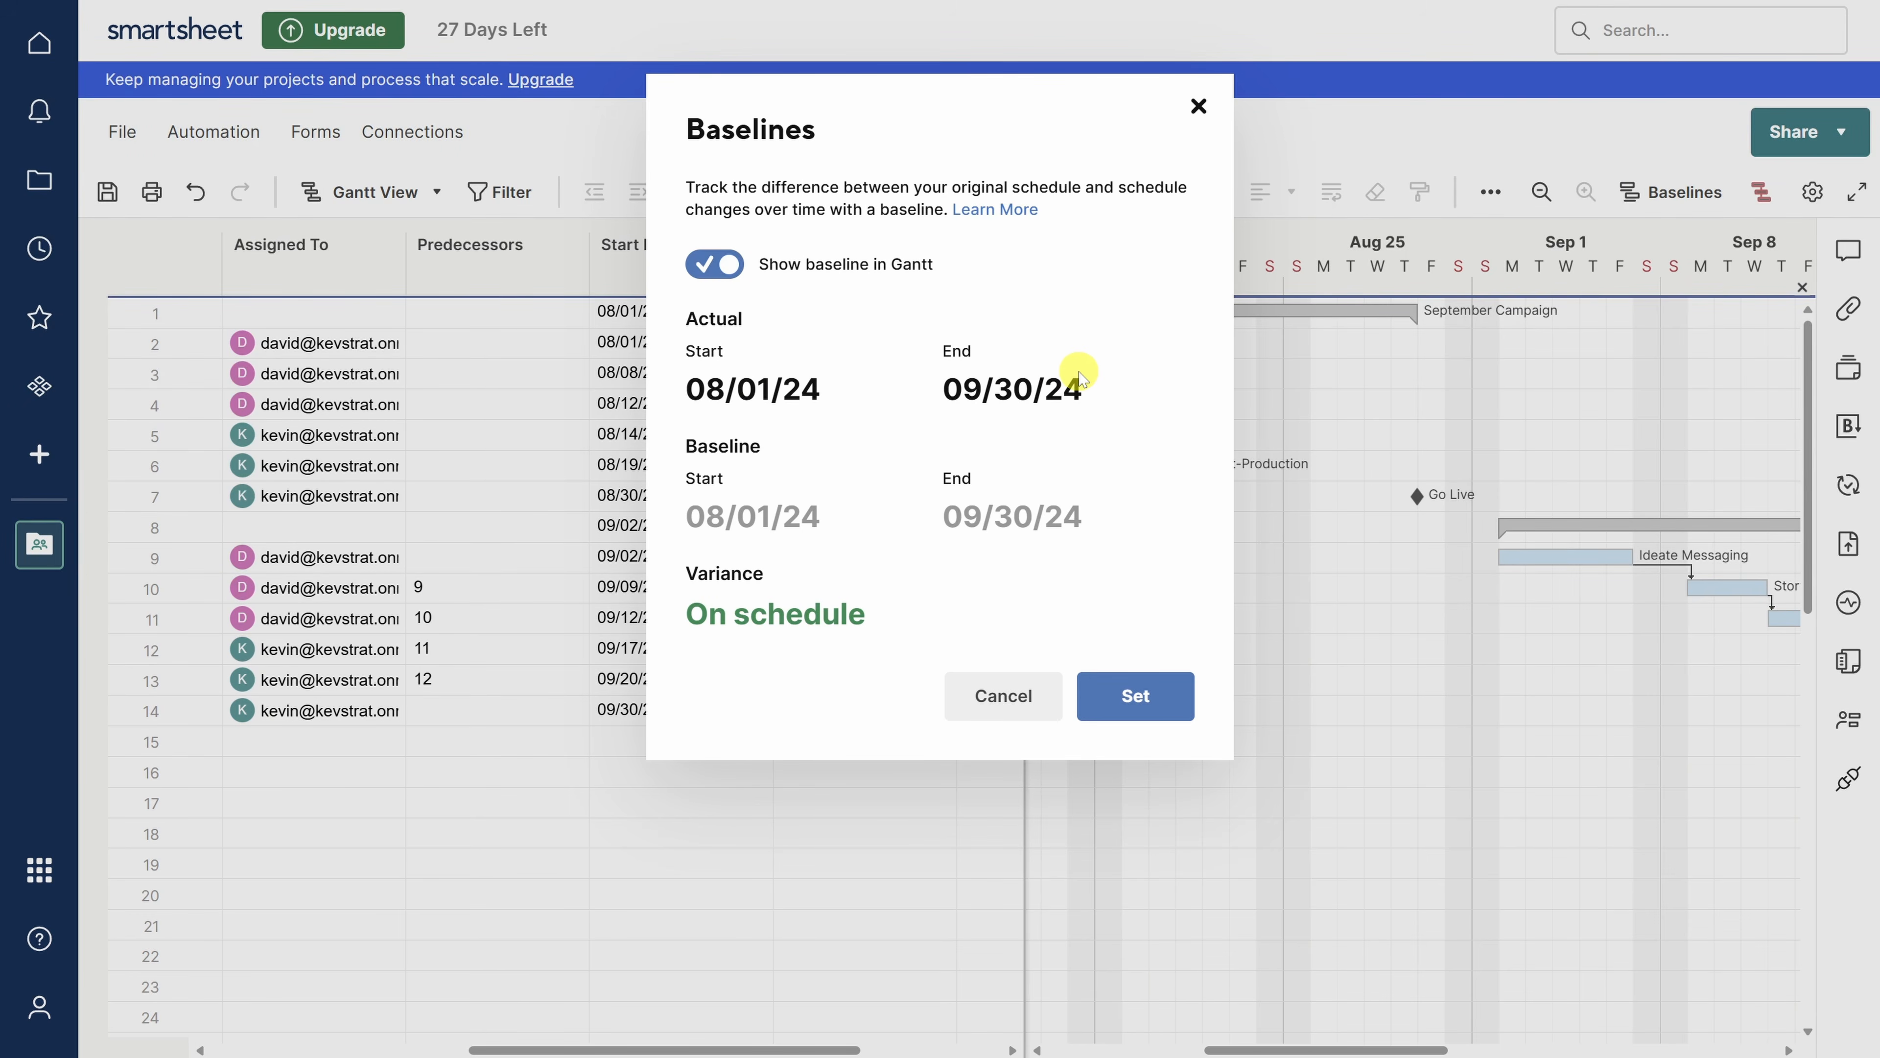
pyautogui.click(1137, 704)
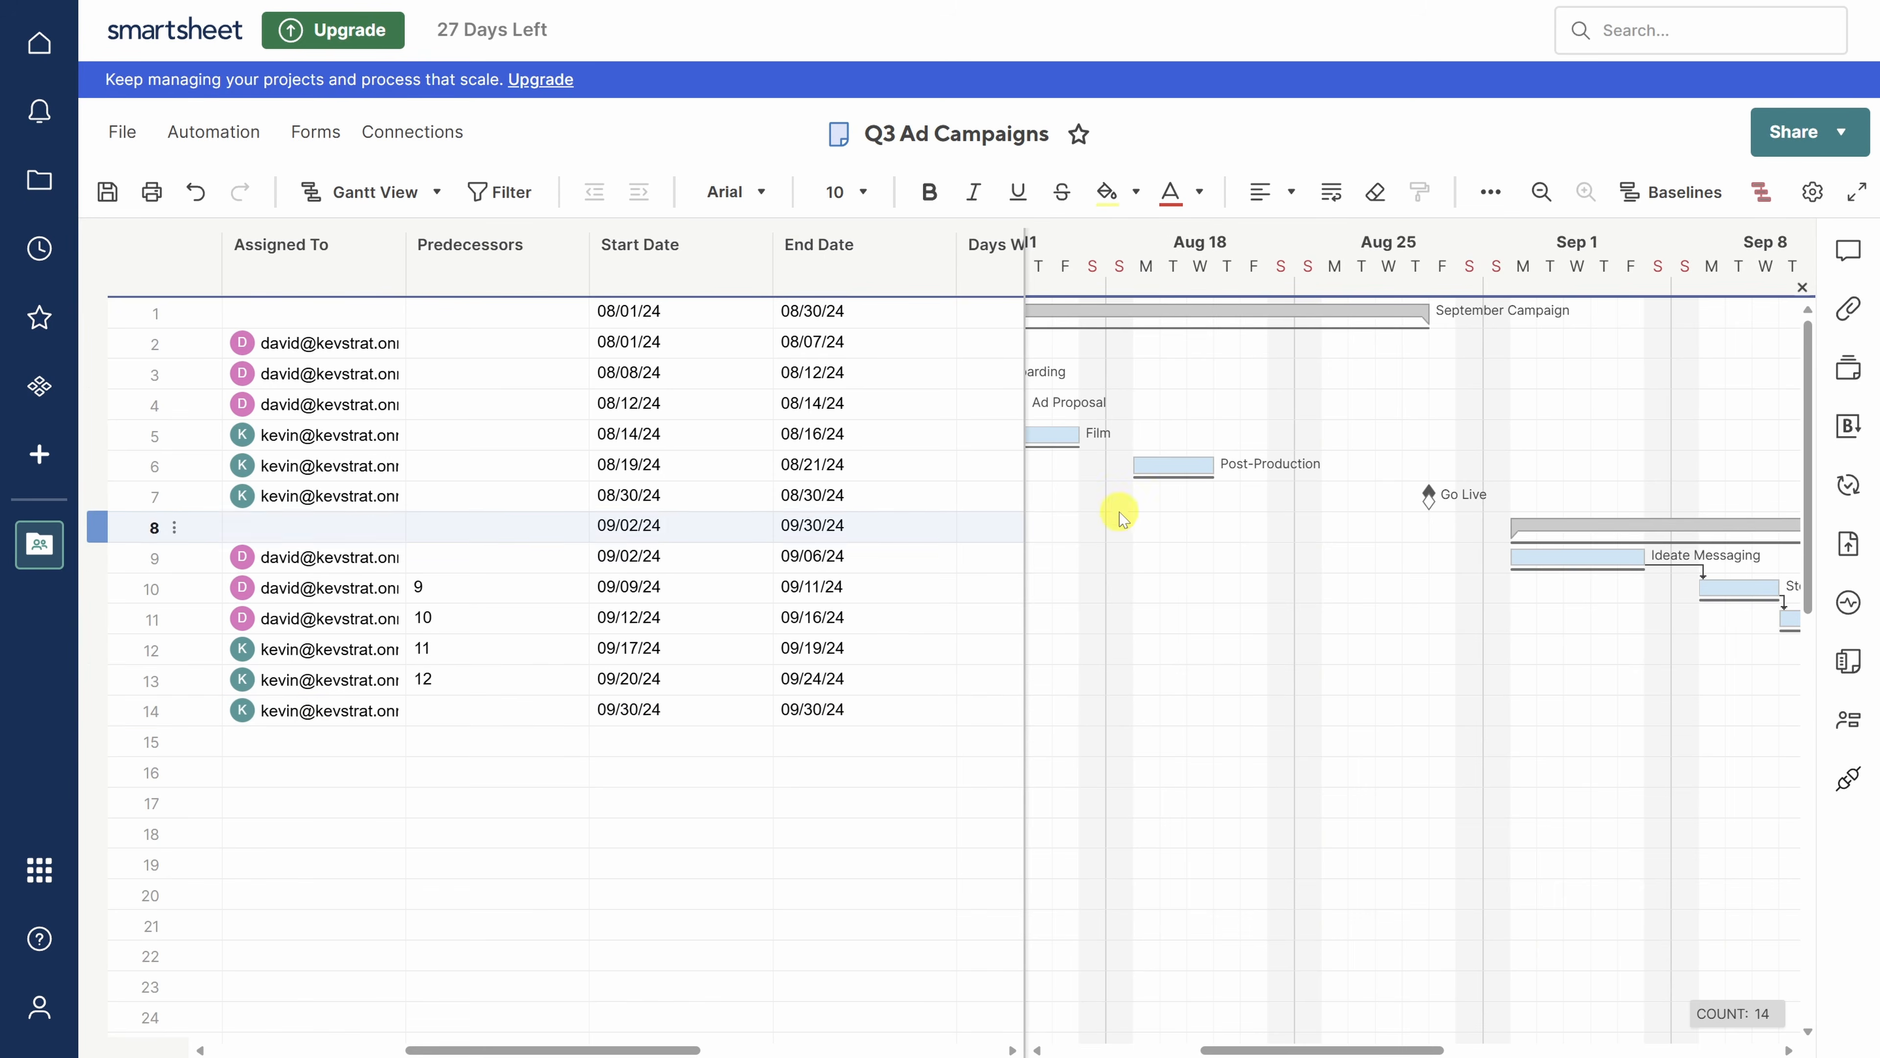
# - Change Storyboarding's (row 10) end date to 09/16/24
pyautogui.click(1429, 503)
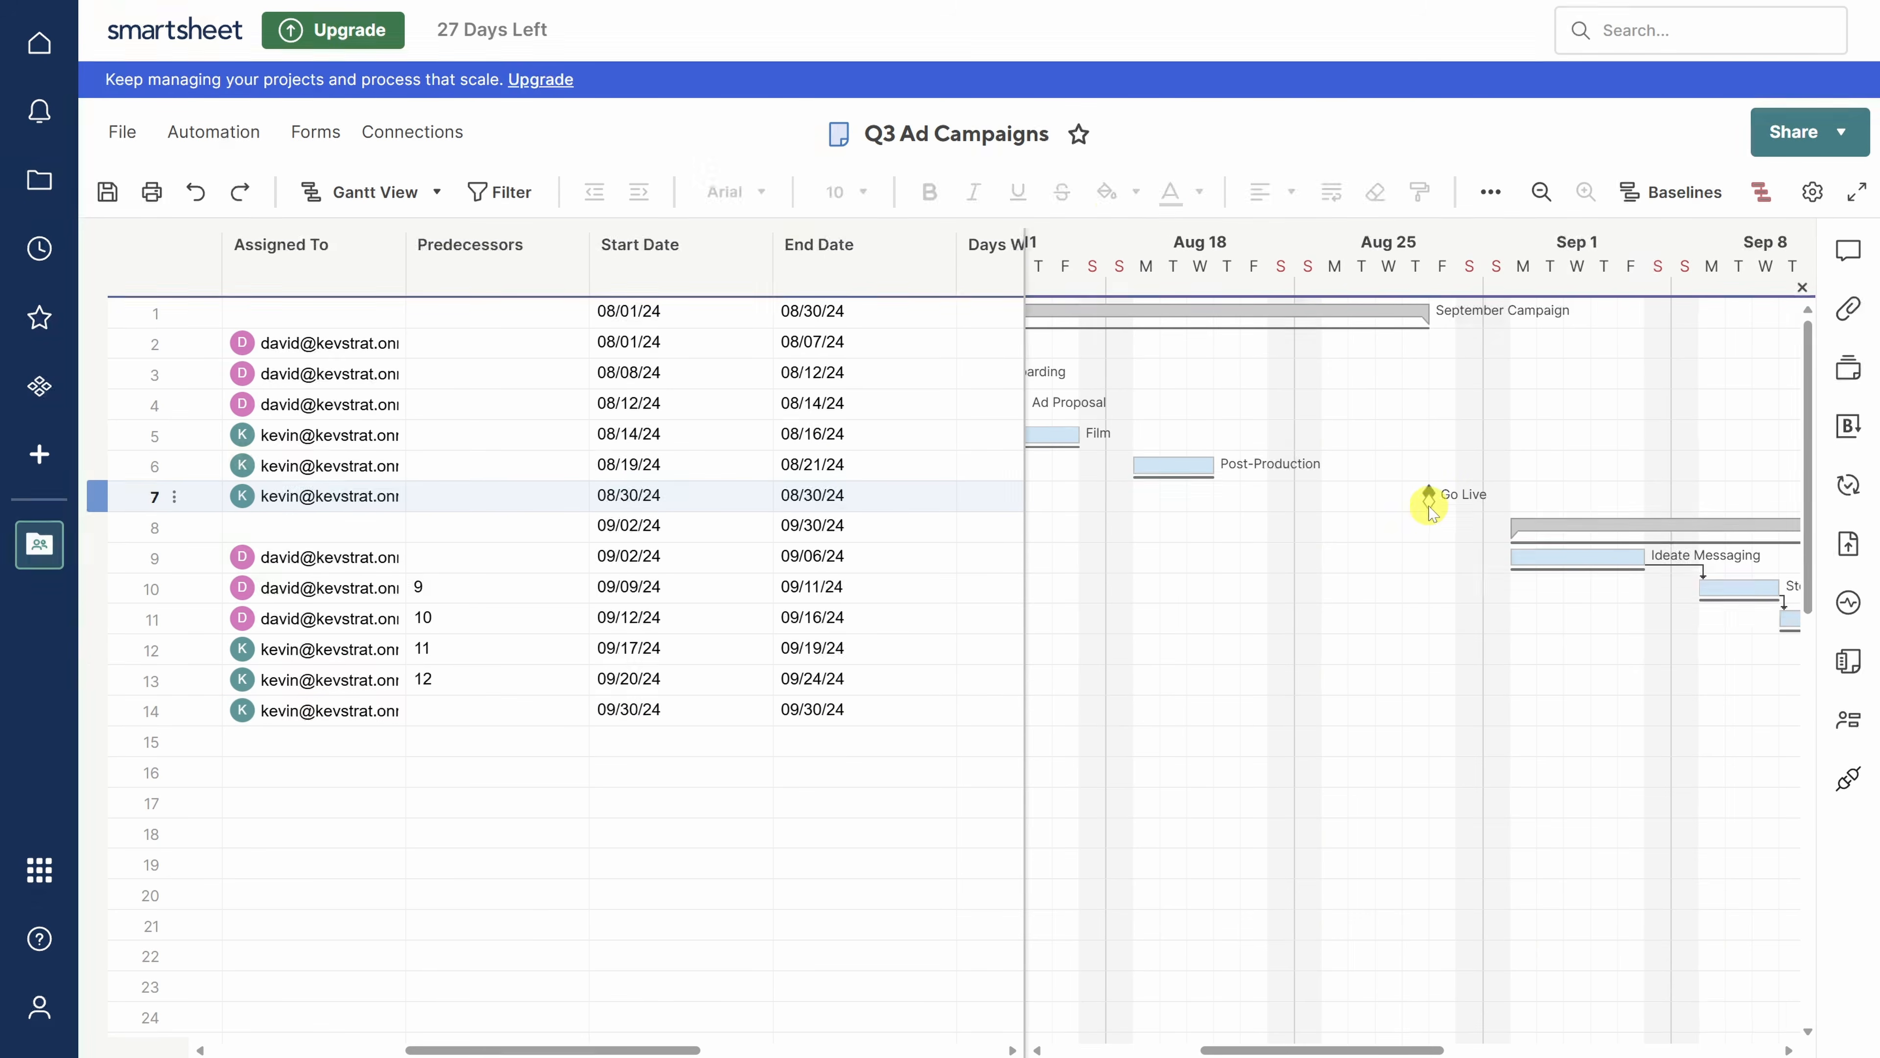
pyautogui.click(939, 587)
pyautogui.click(941, 587)
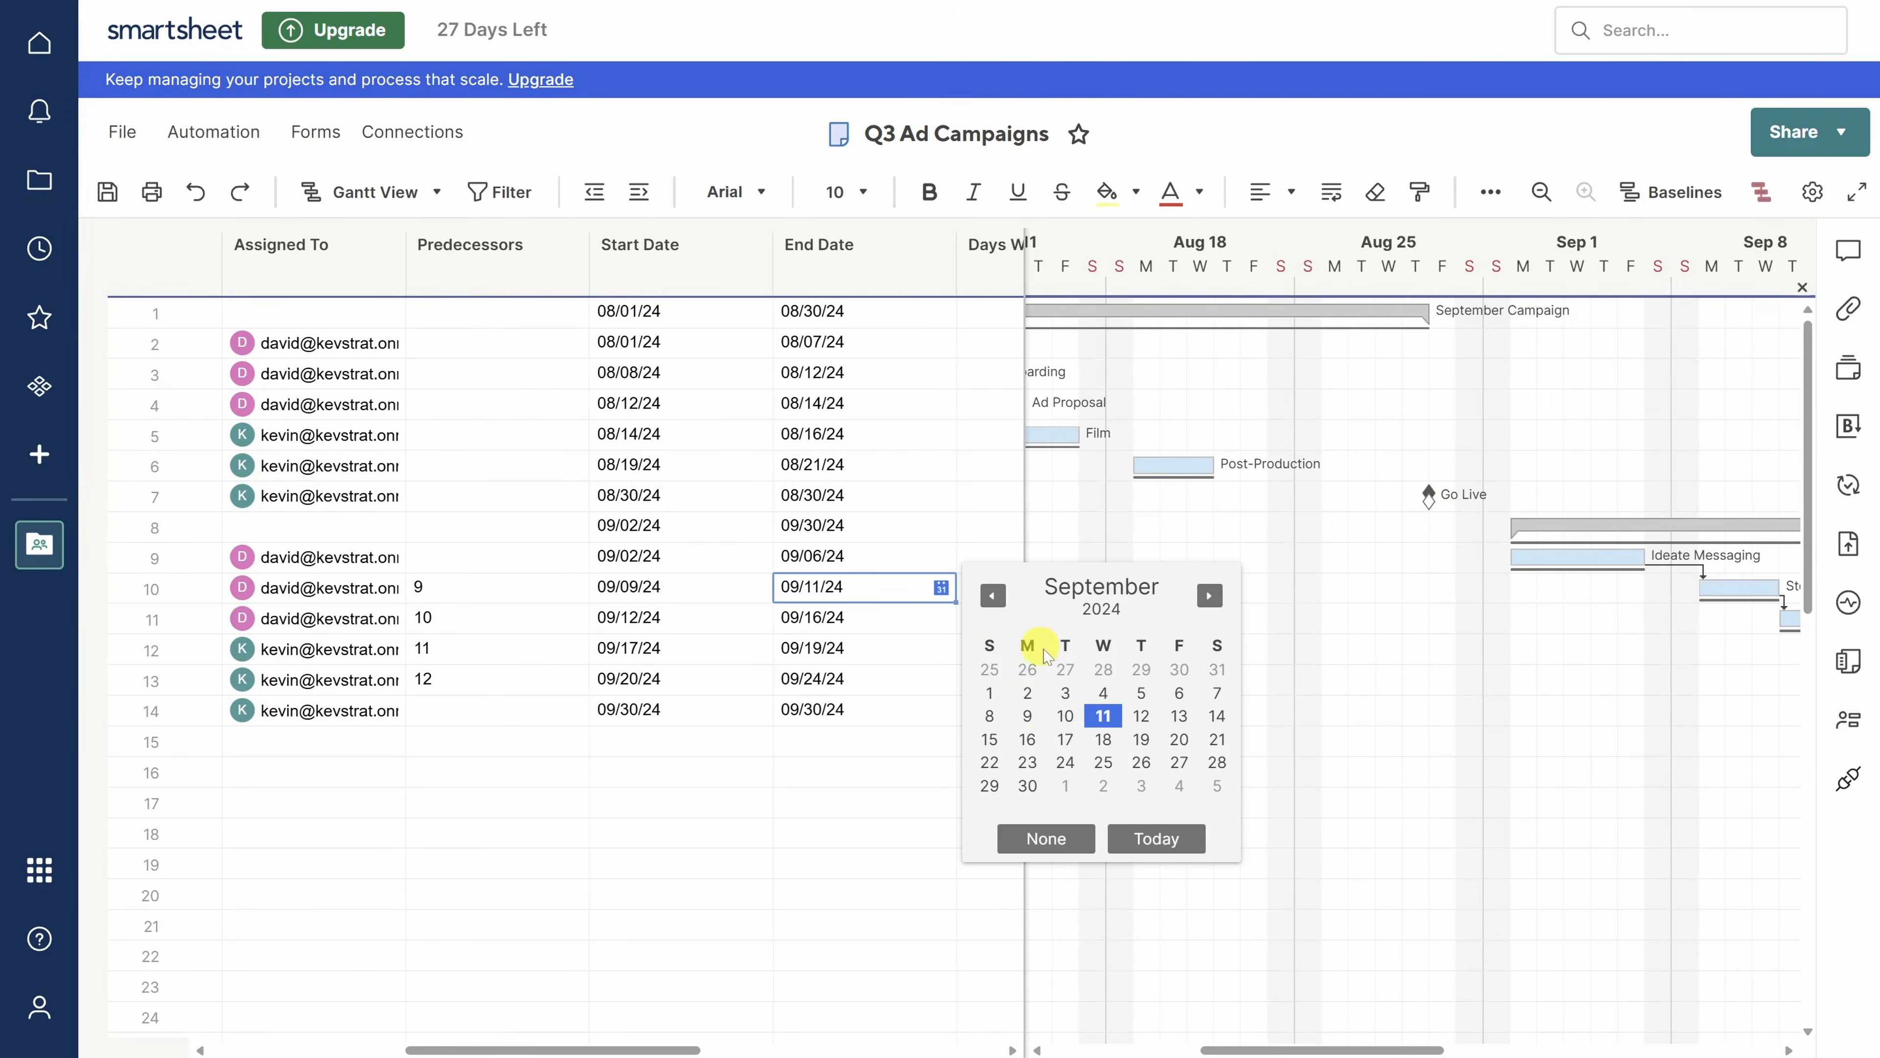
pyautogui.click(1027, 739)
pyautogui.moveTo(1212, 1049); pyautogui.dragTo(1355, 1046)
pyautogui.moveTo(659, 1046); pyautogui.dragTo(974, 1048)
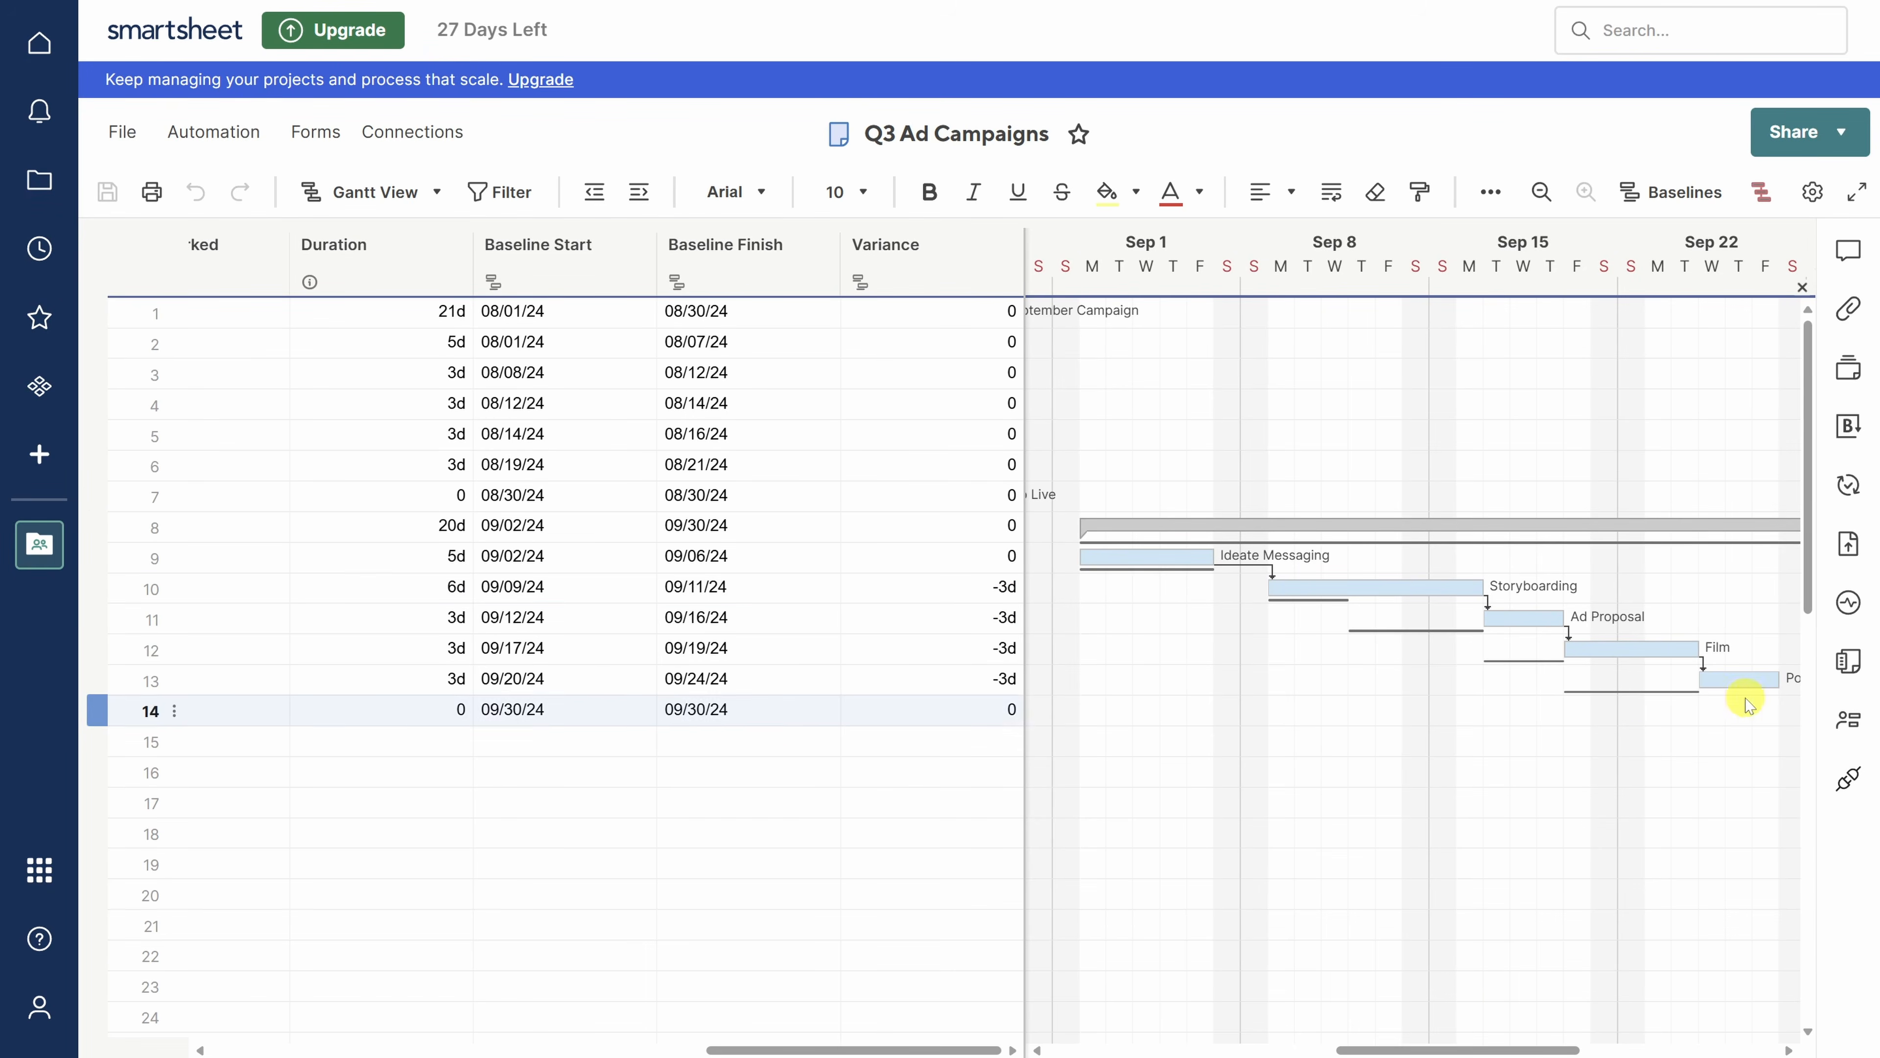
# - Check the Resource Management panel, close it, and widen the grid
pyautogui.click(1846, 728)
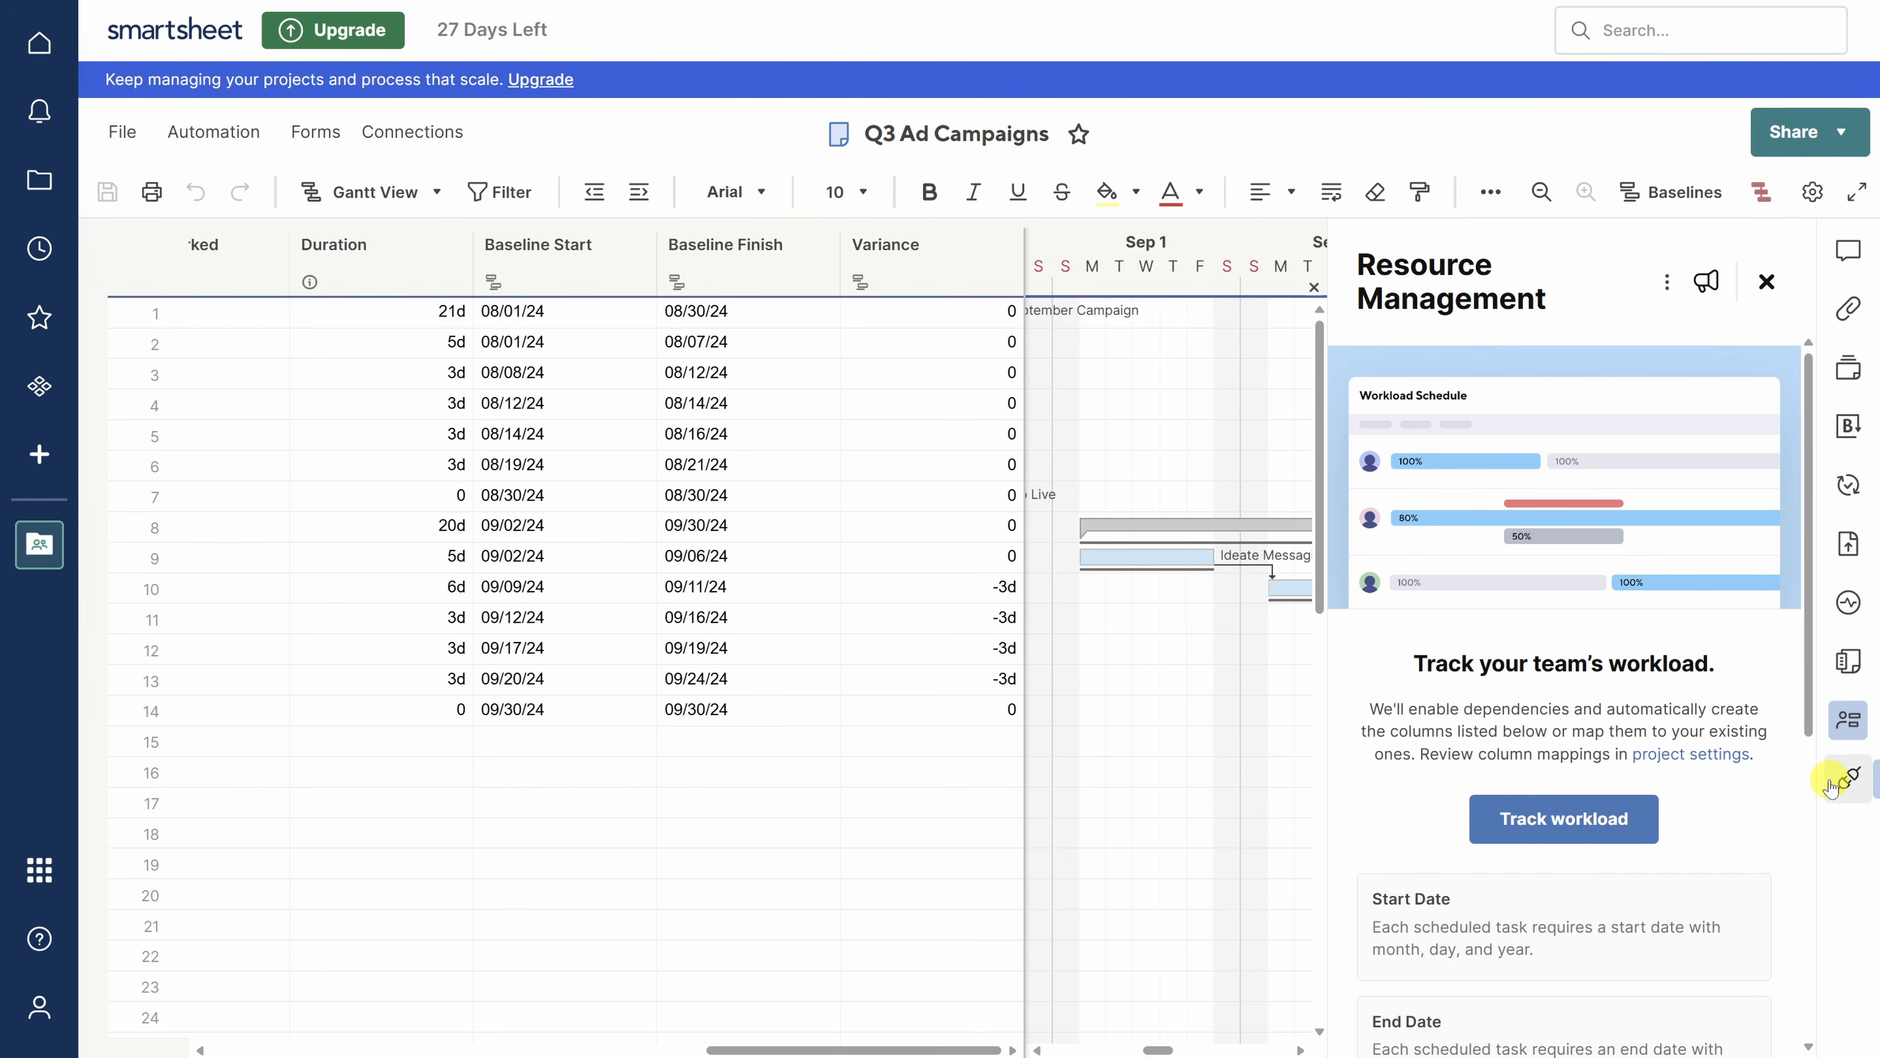
pyautogui.click(1766, 281)
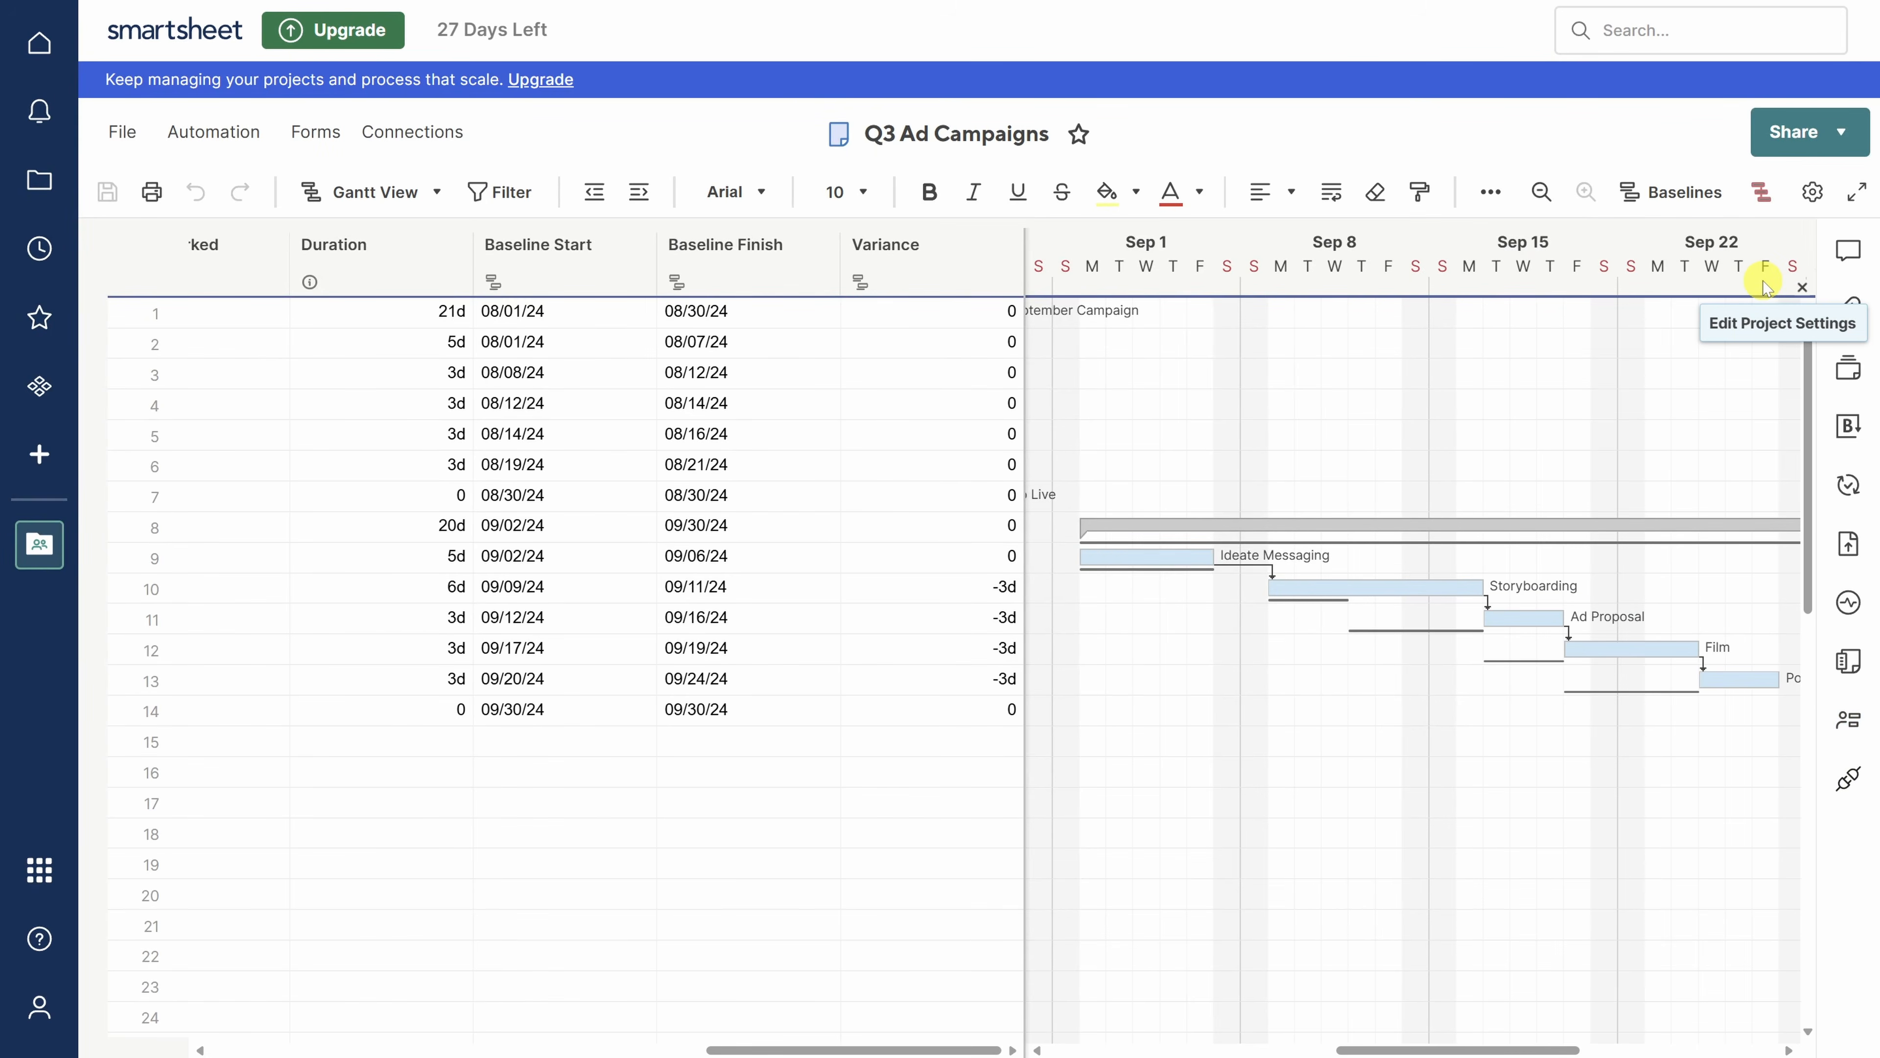
pyautogui.moveTo(1024, 452); pyautogui.dragTo(1614, 468)
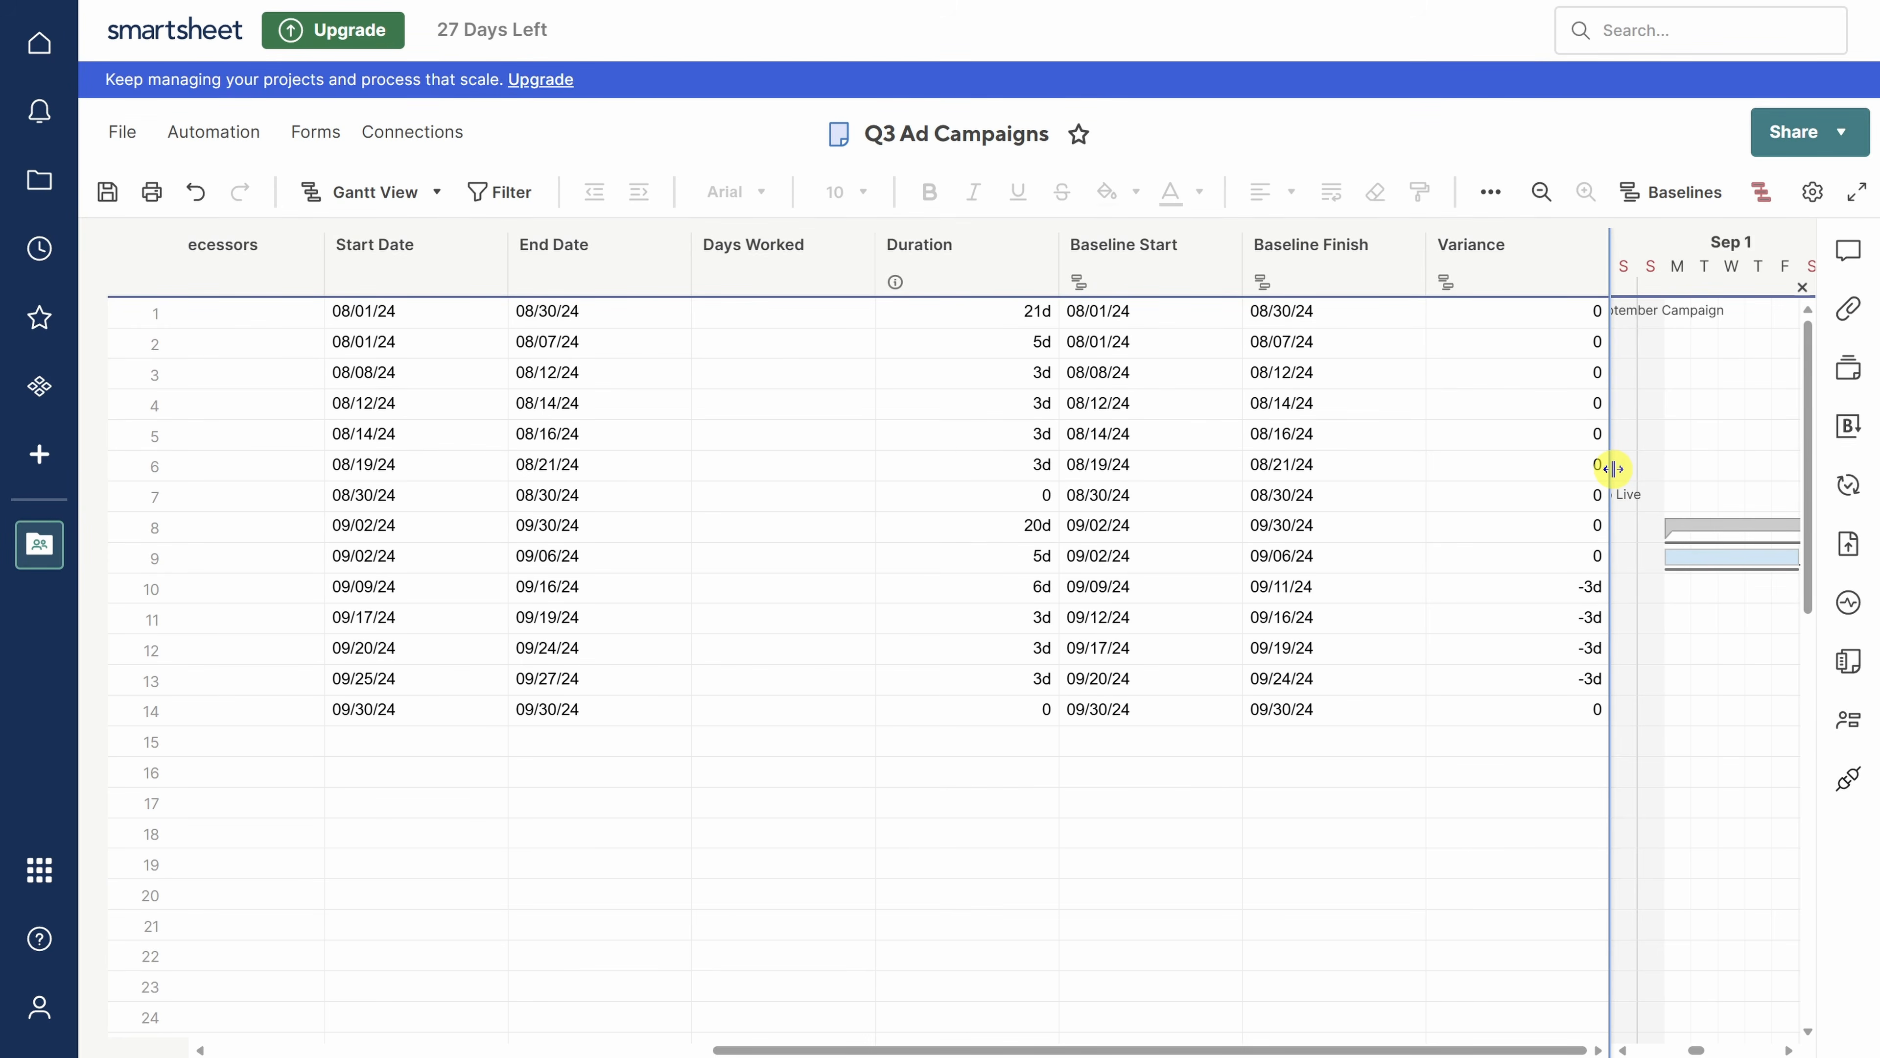
# - Insert a Text/Number column 'Total Work Days' to the right of Days Worked
pyautogui.click(858, 247)
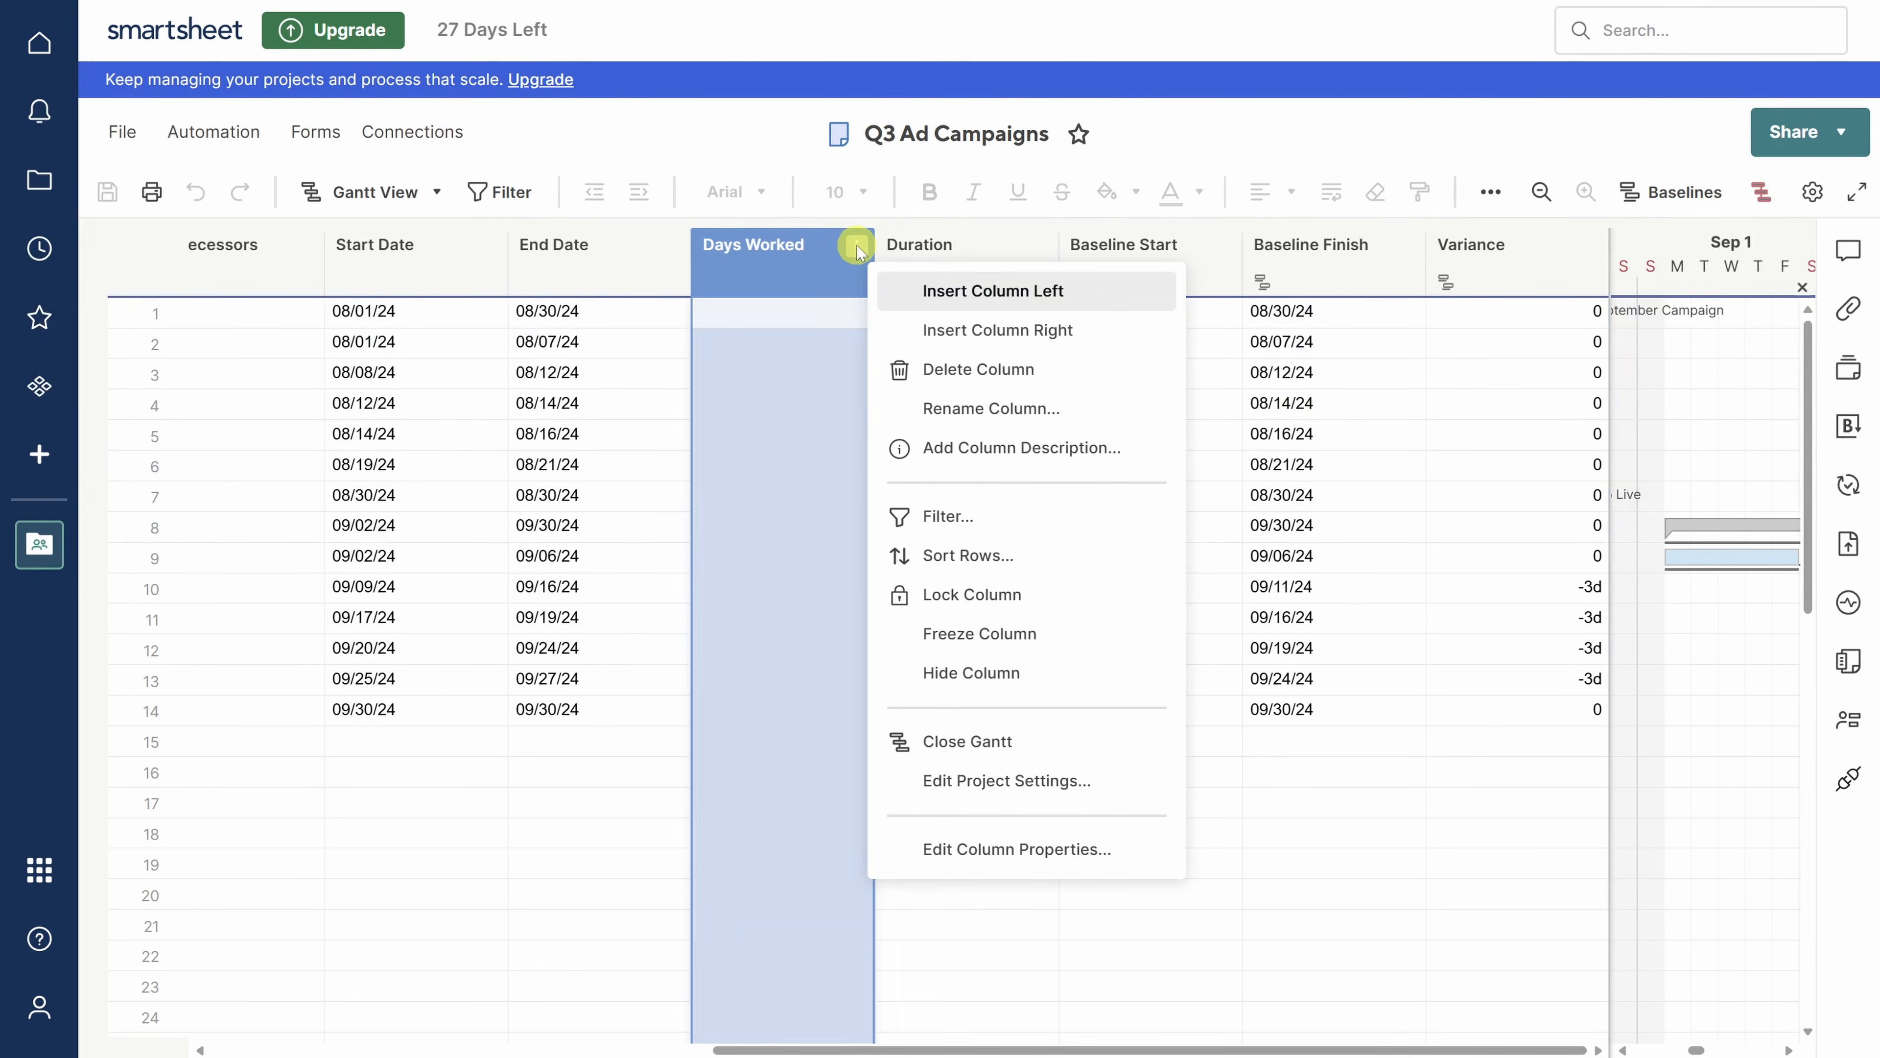
pyautogui.click(962, 329)
pyautogui.write('Total Work Days')
pyautogui.click(923, 362)
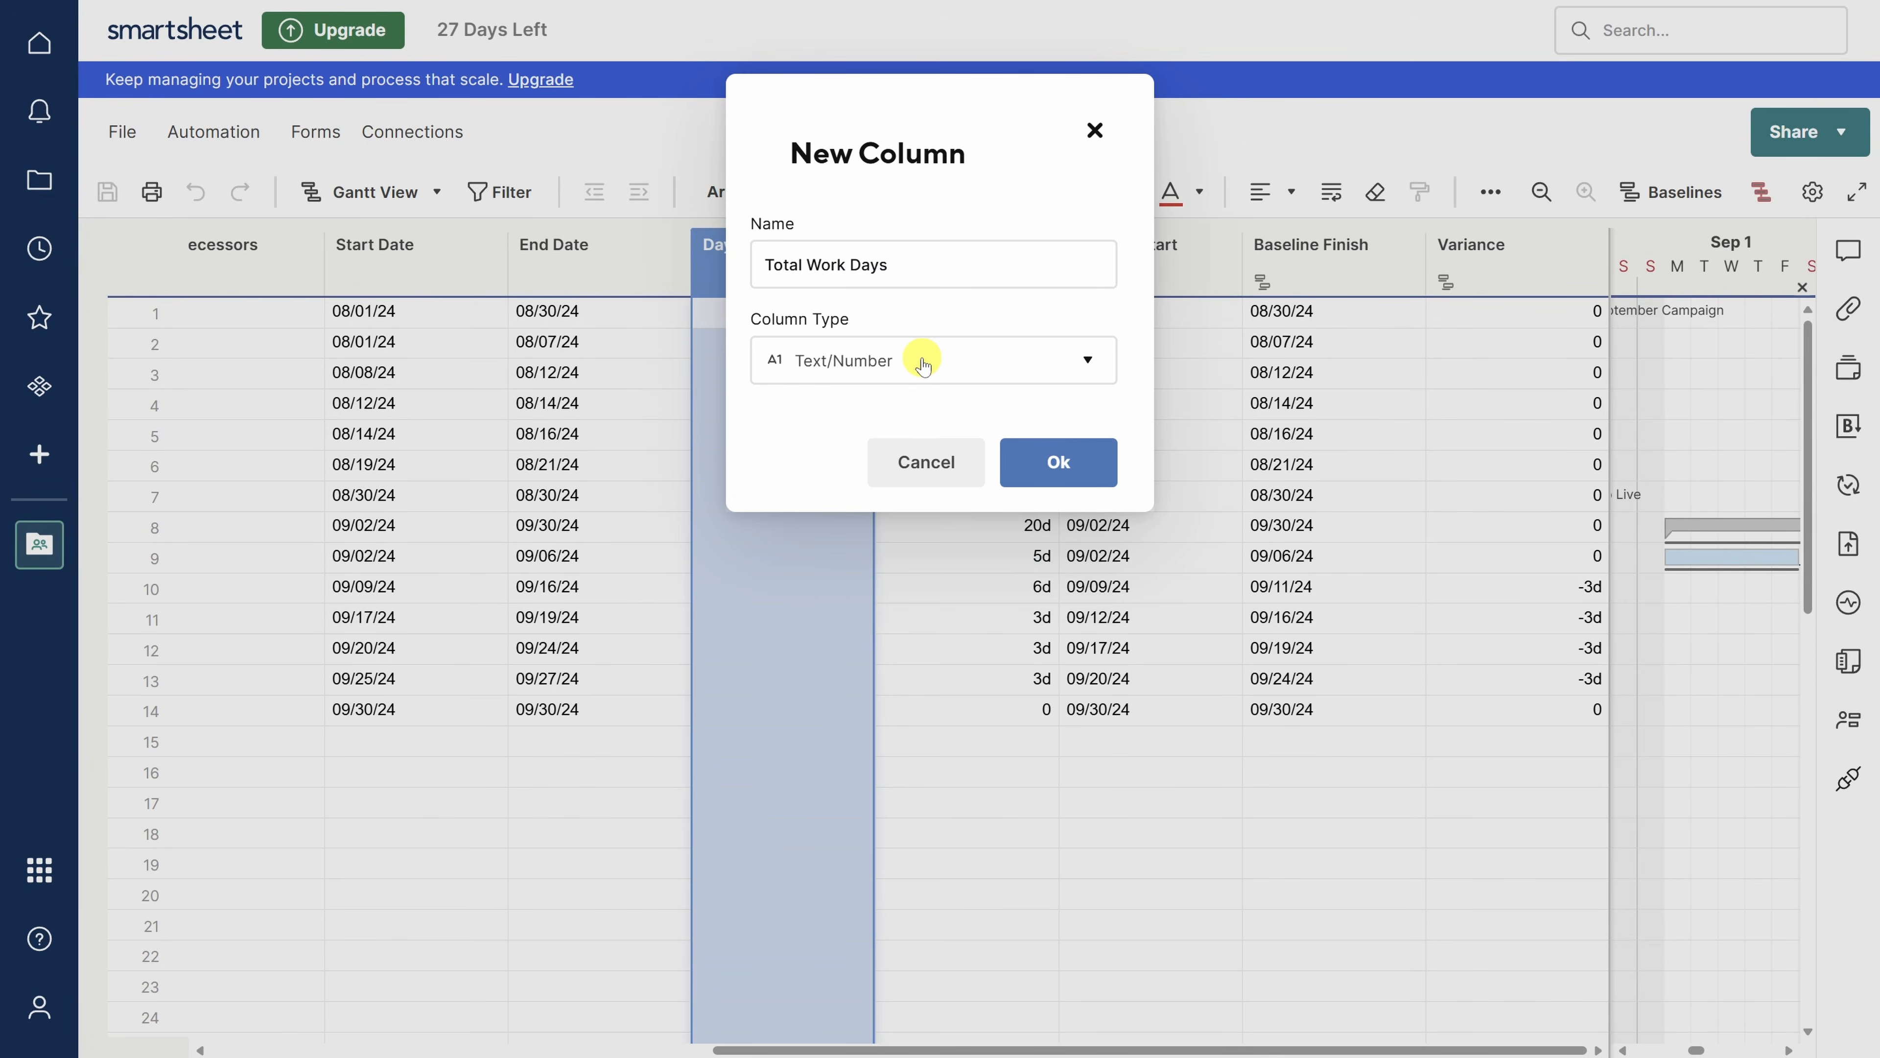
pyautogui.click(1040, 467)
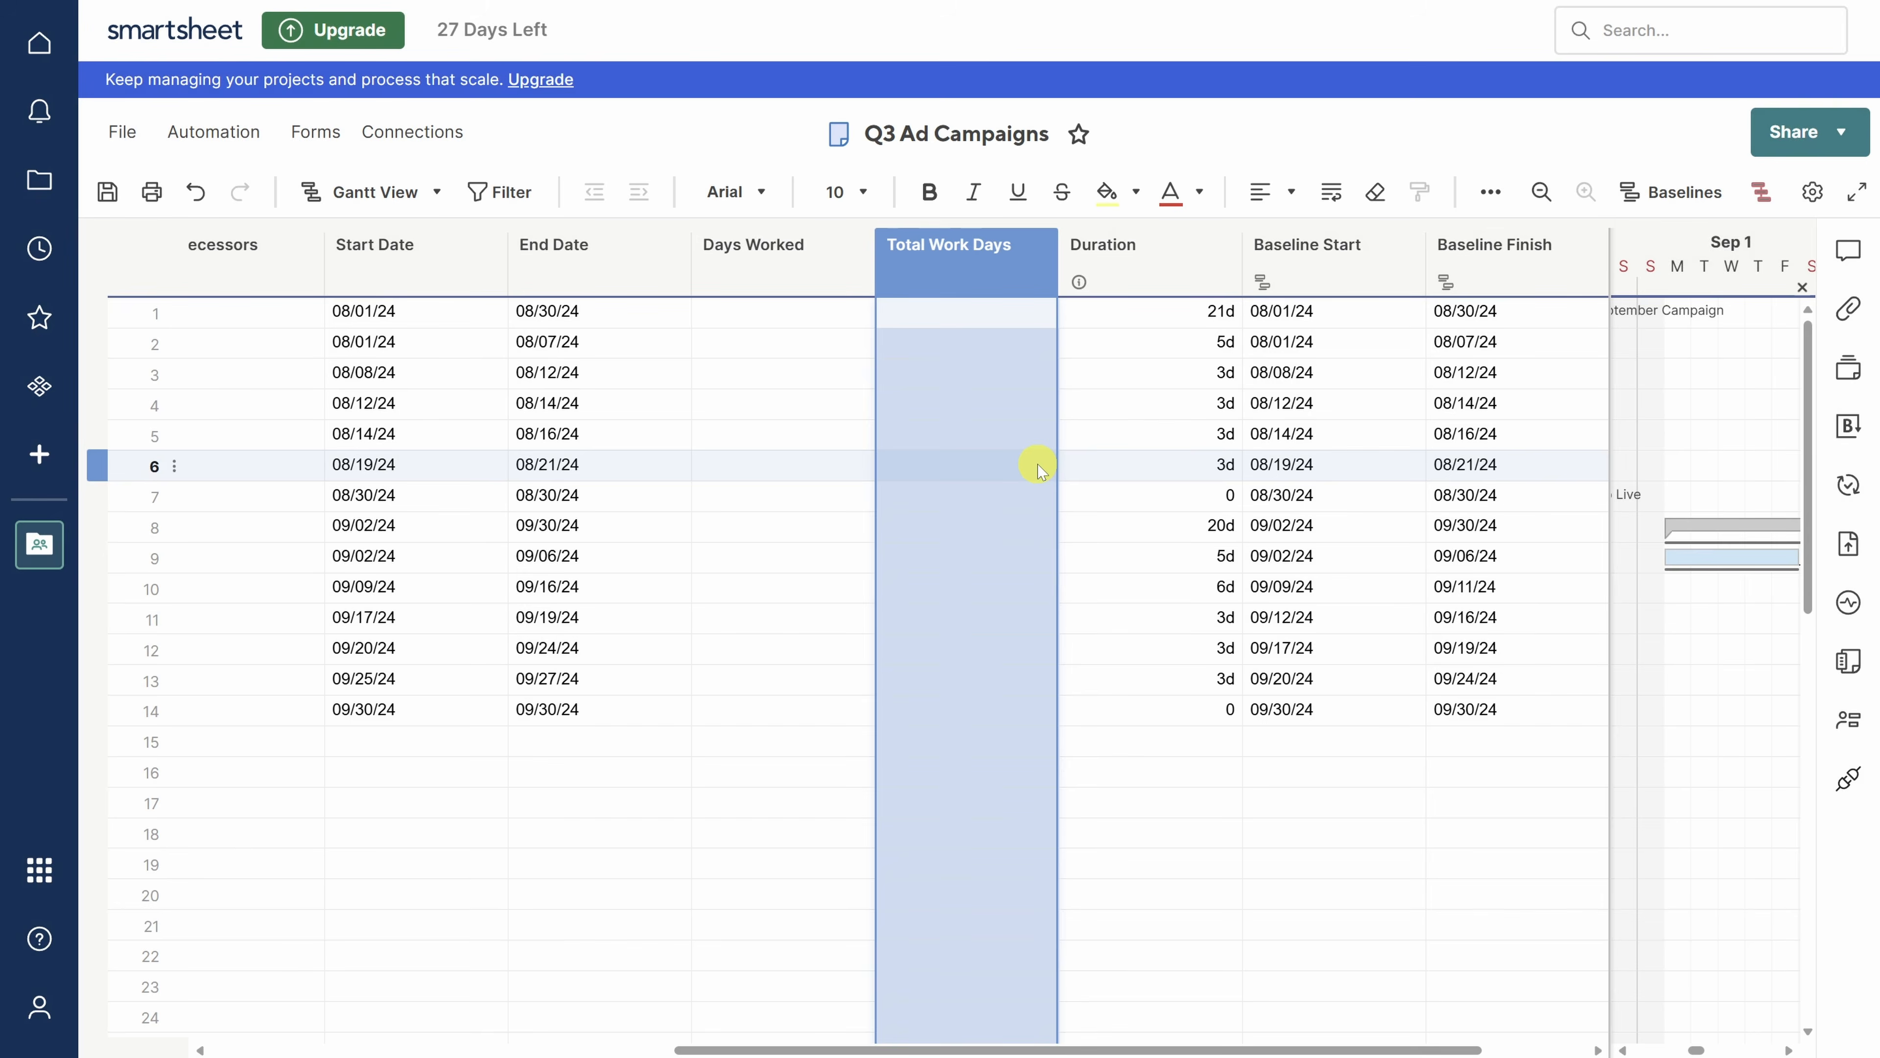
pyautogui.click(987, 345)
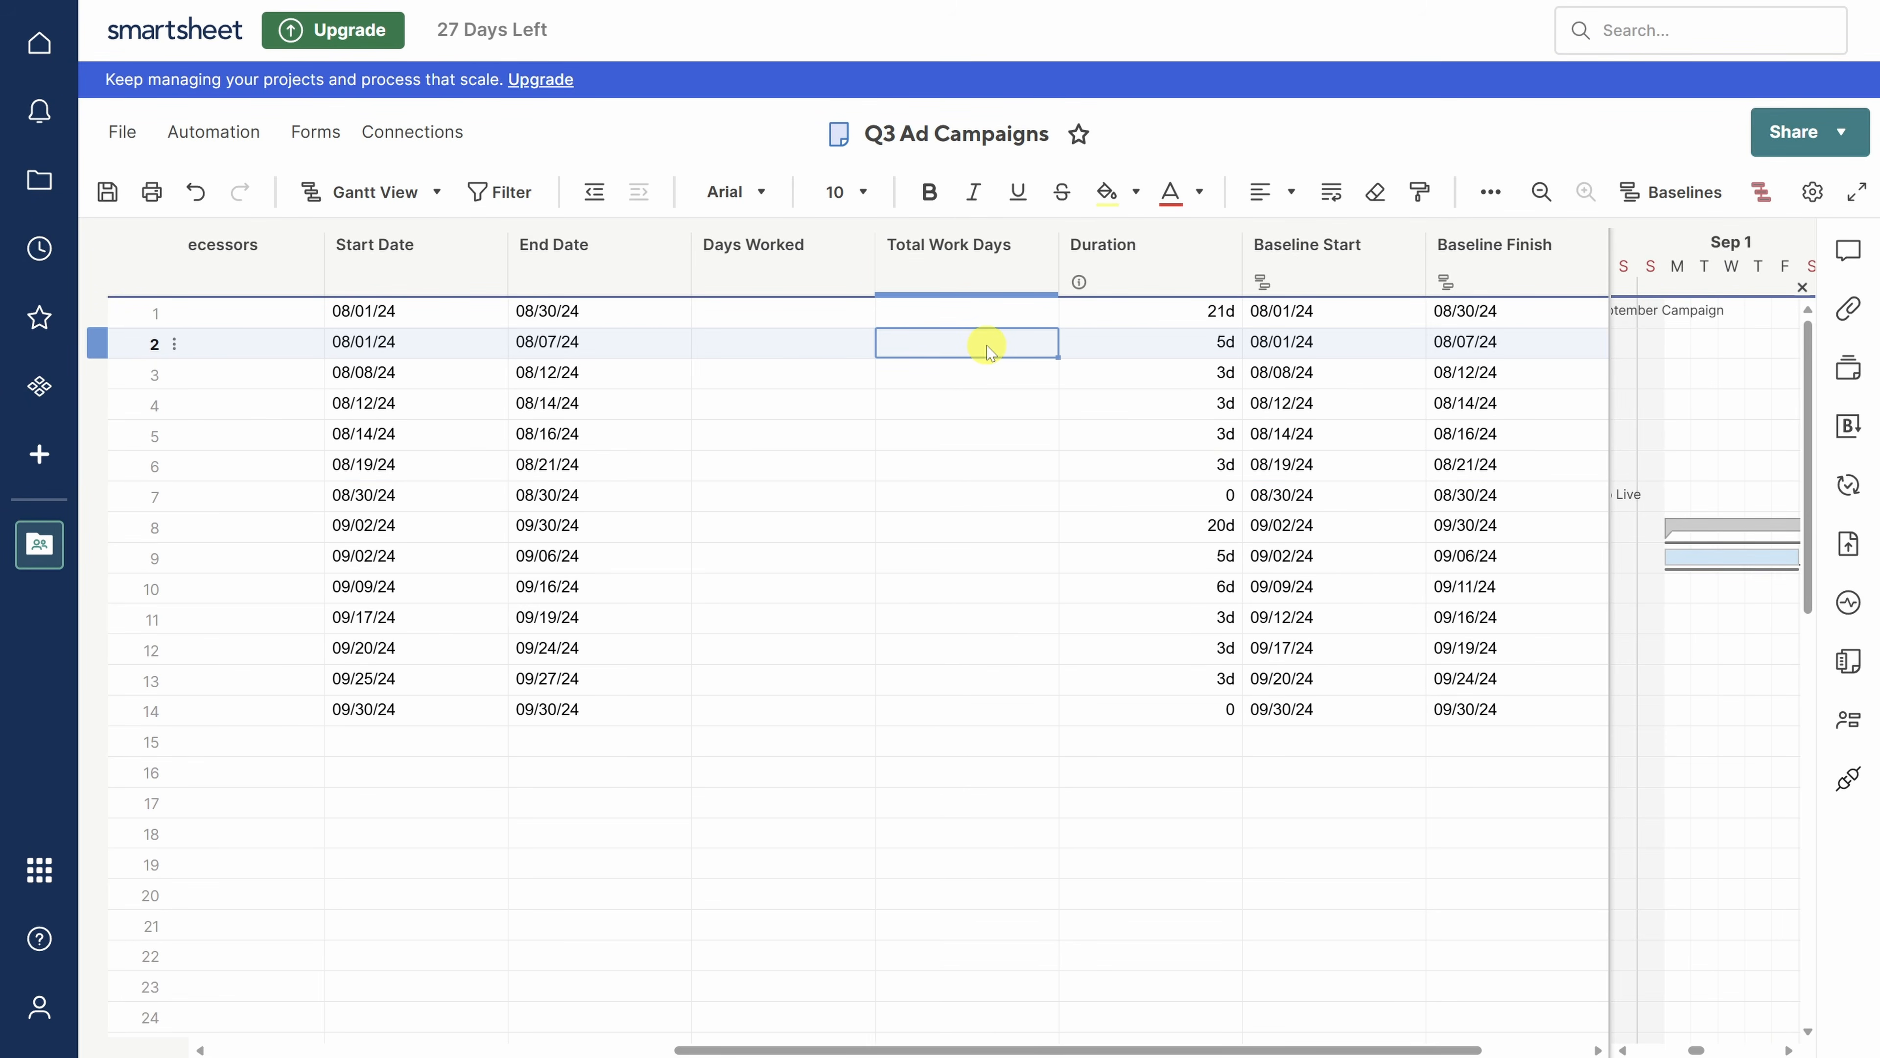
pyautogui.write('=NETWOR')
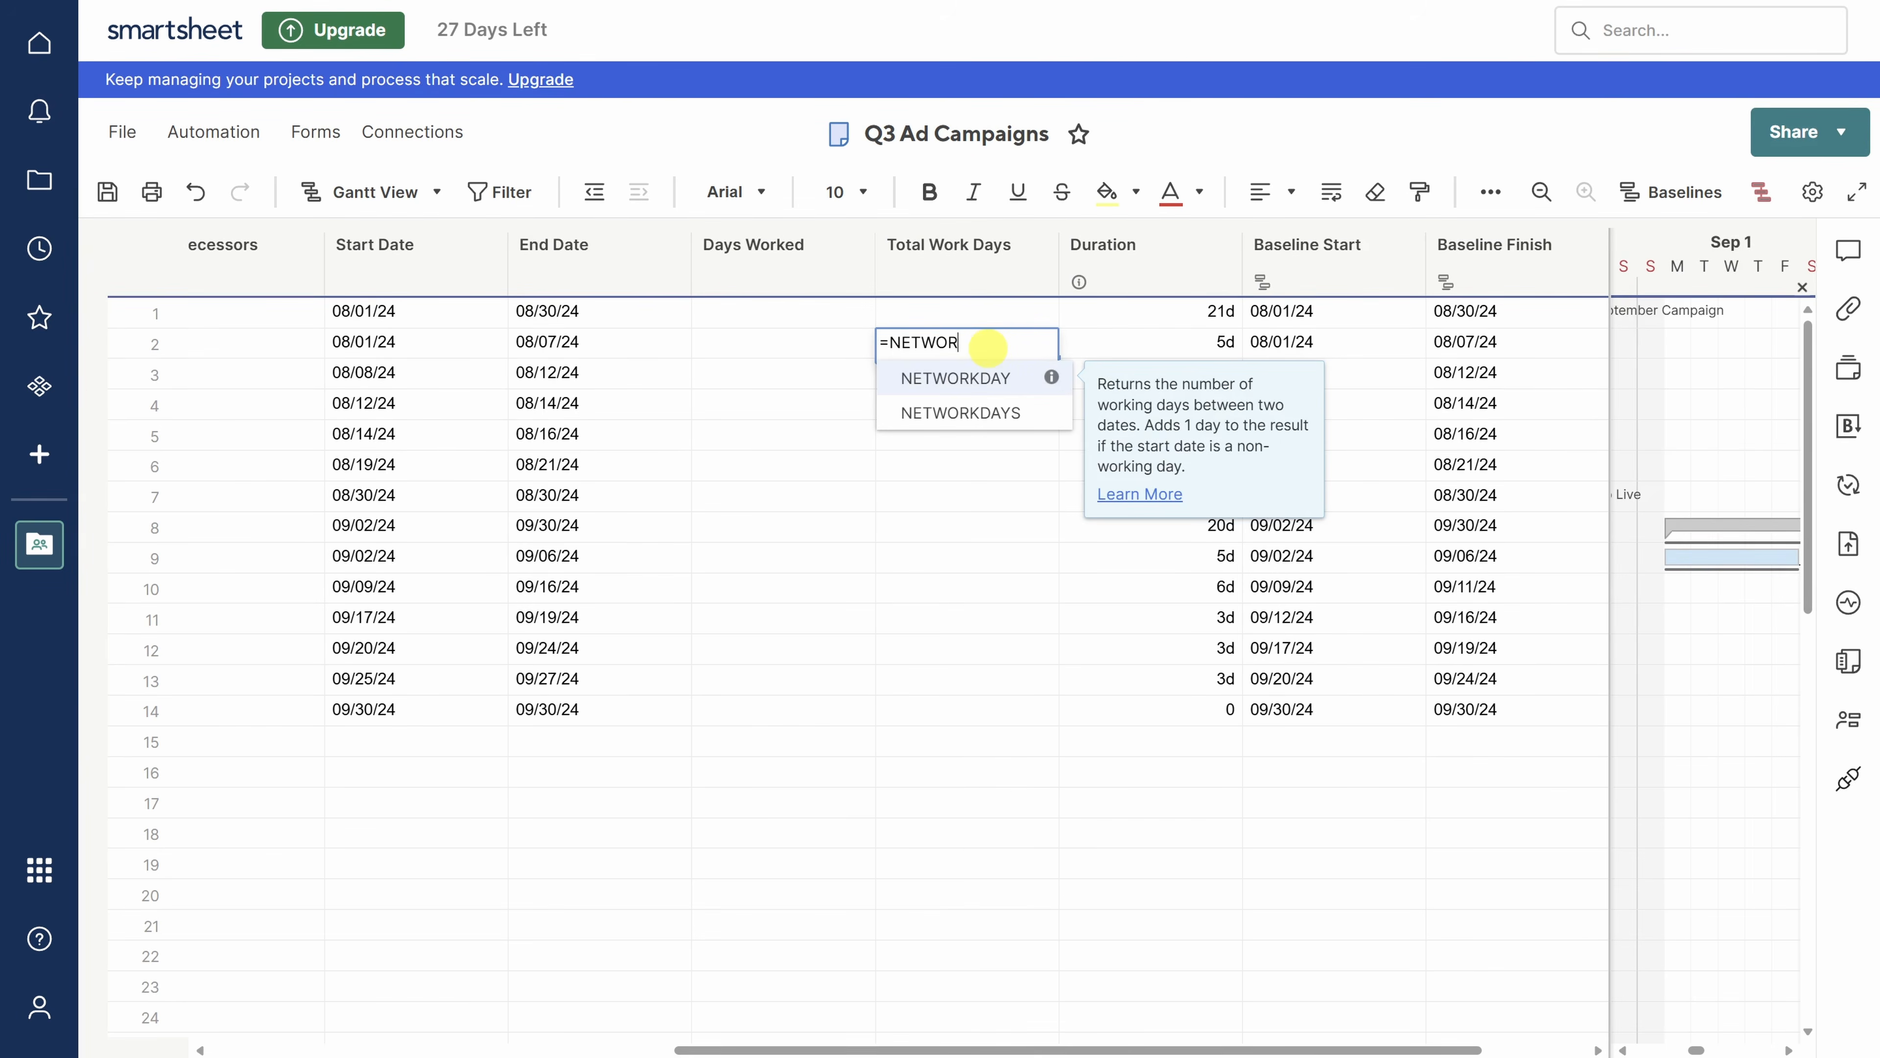
pyautogui.write('KDAYS(')
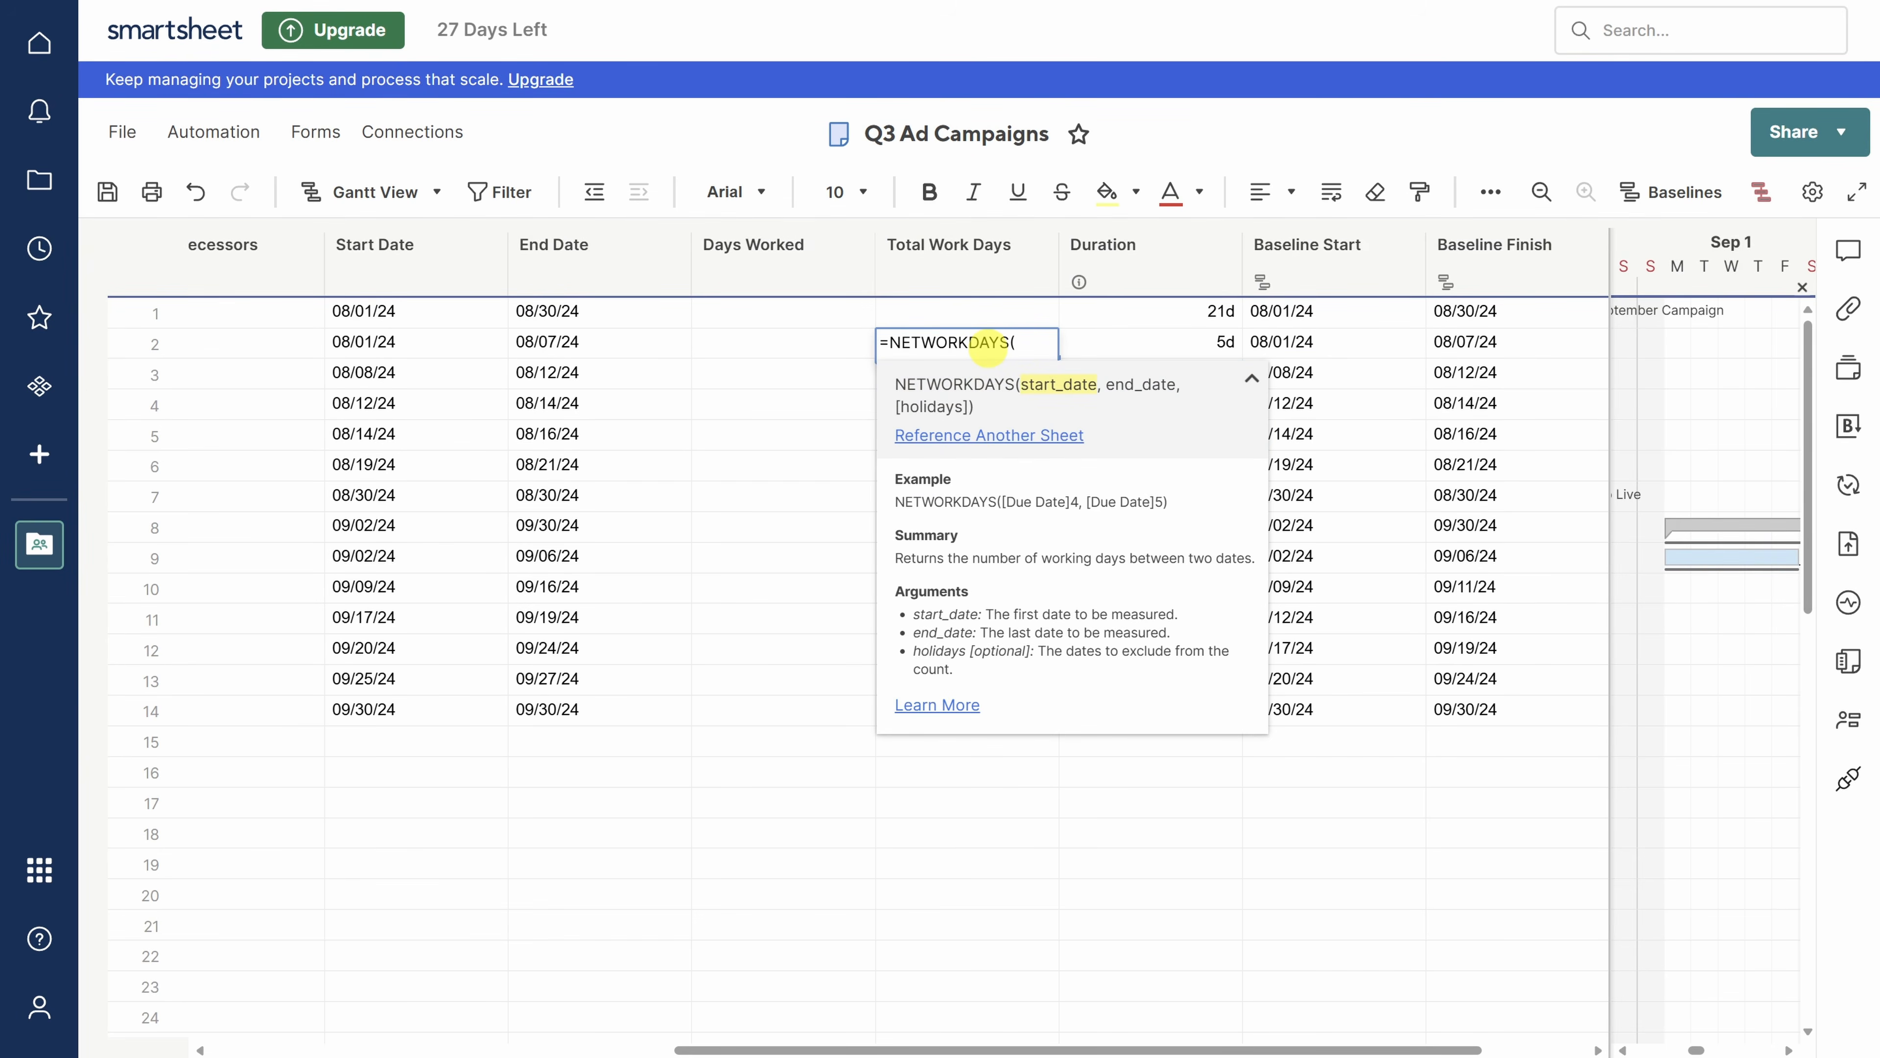
pyautogui.click(390, 342)
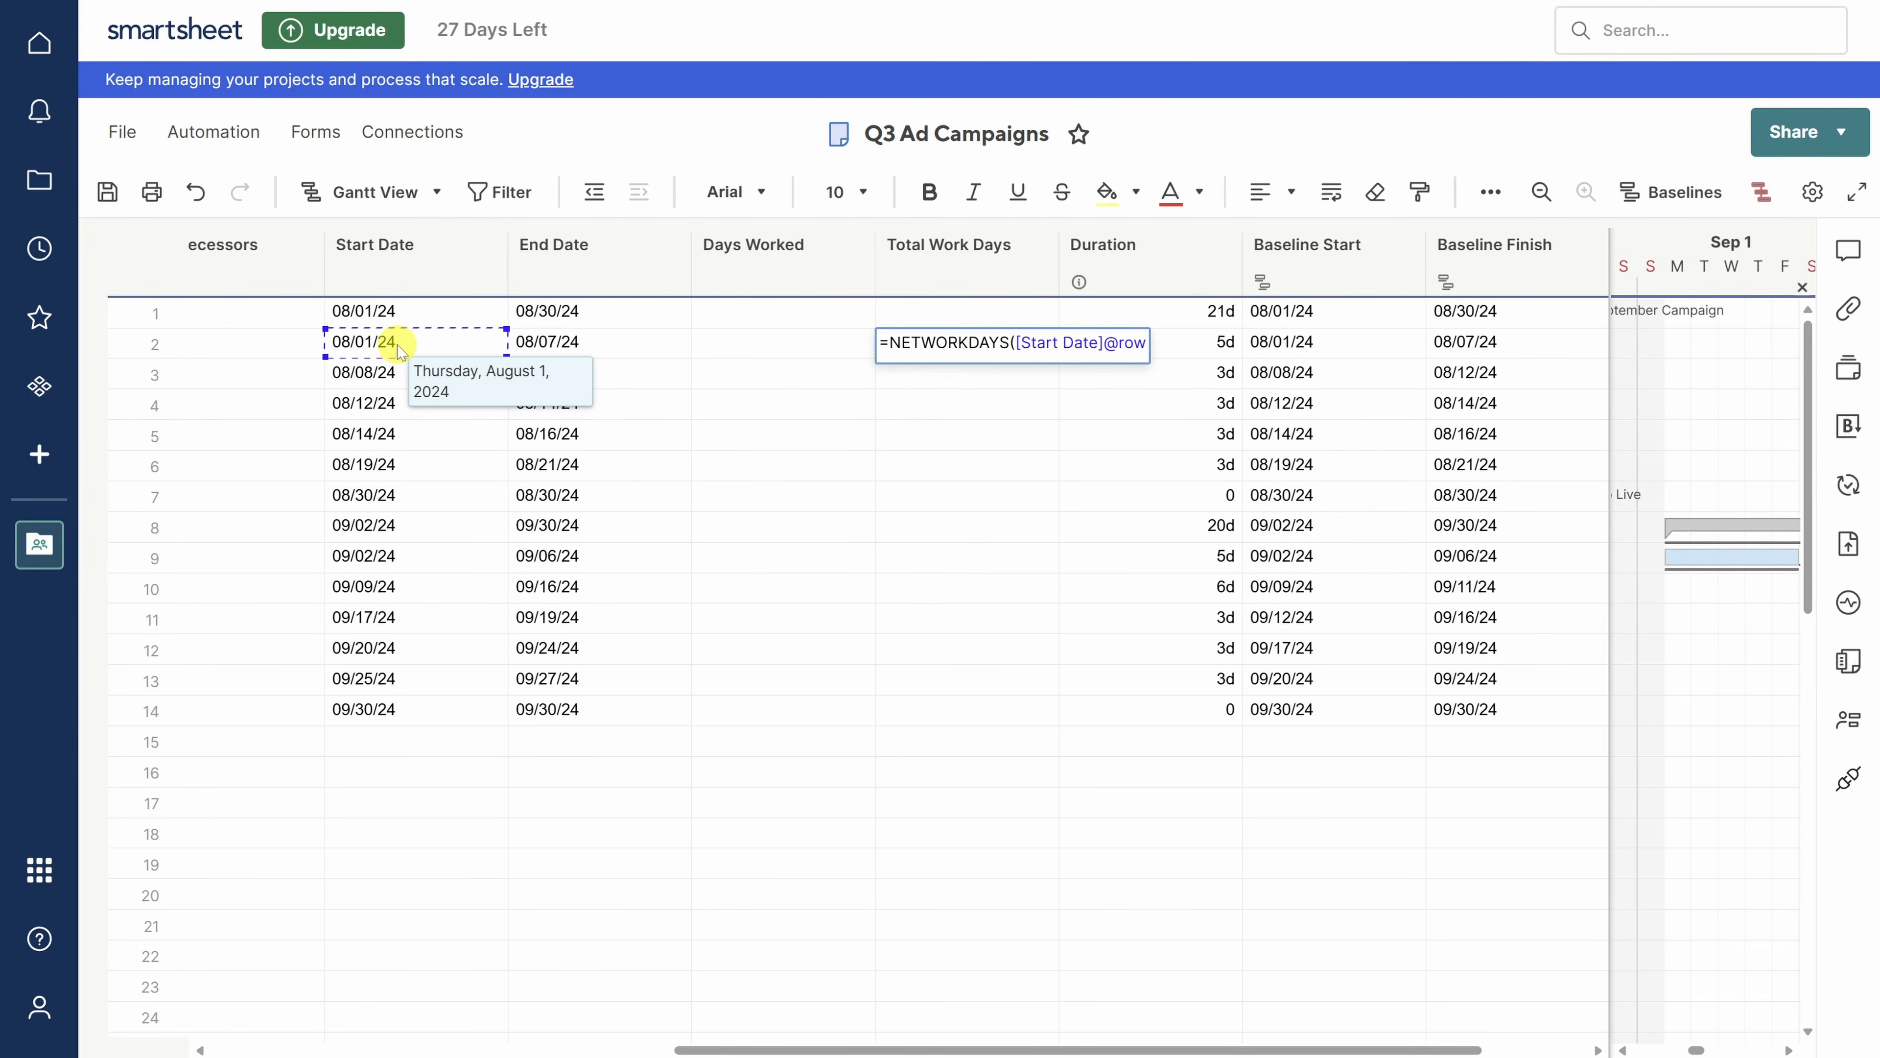
pyautogui.write(',')
pyautogui.click(555, 345)
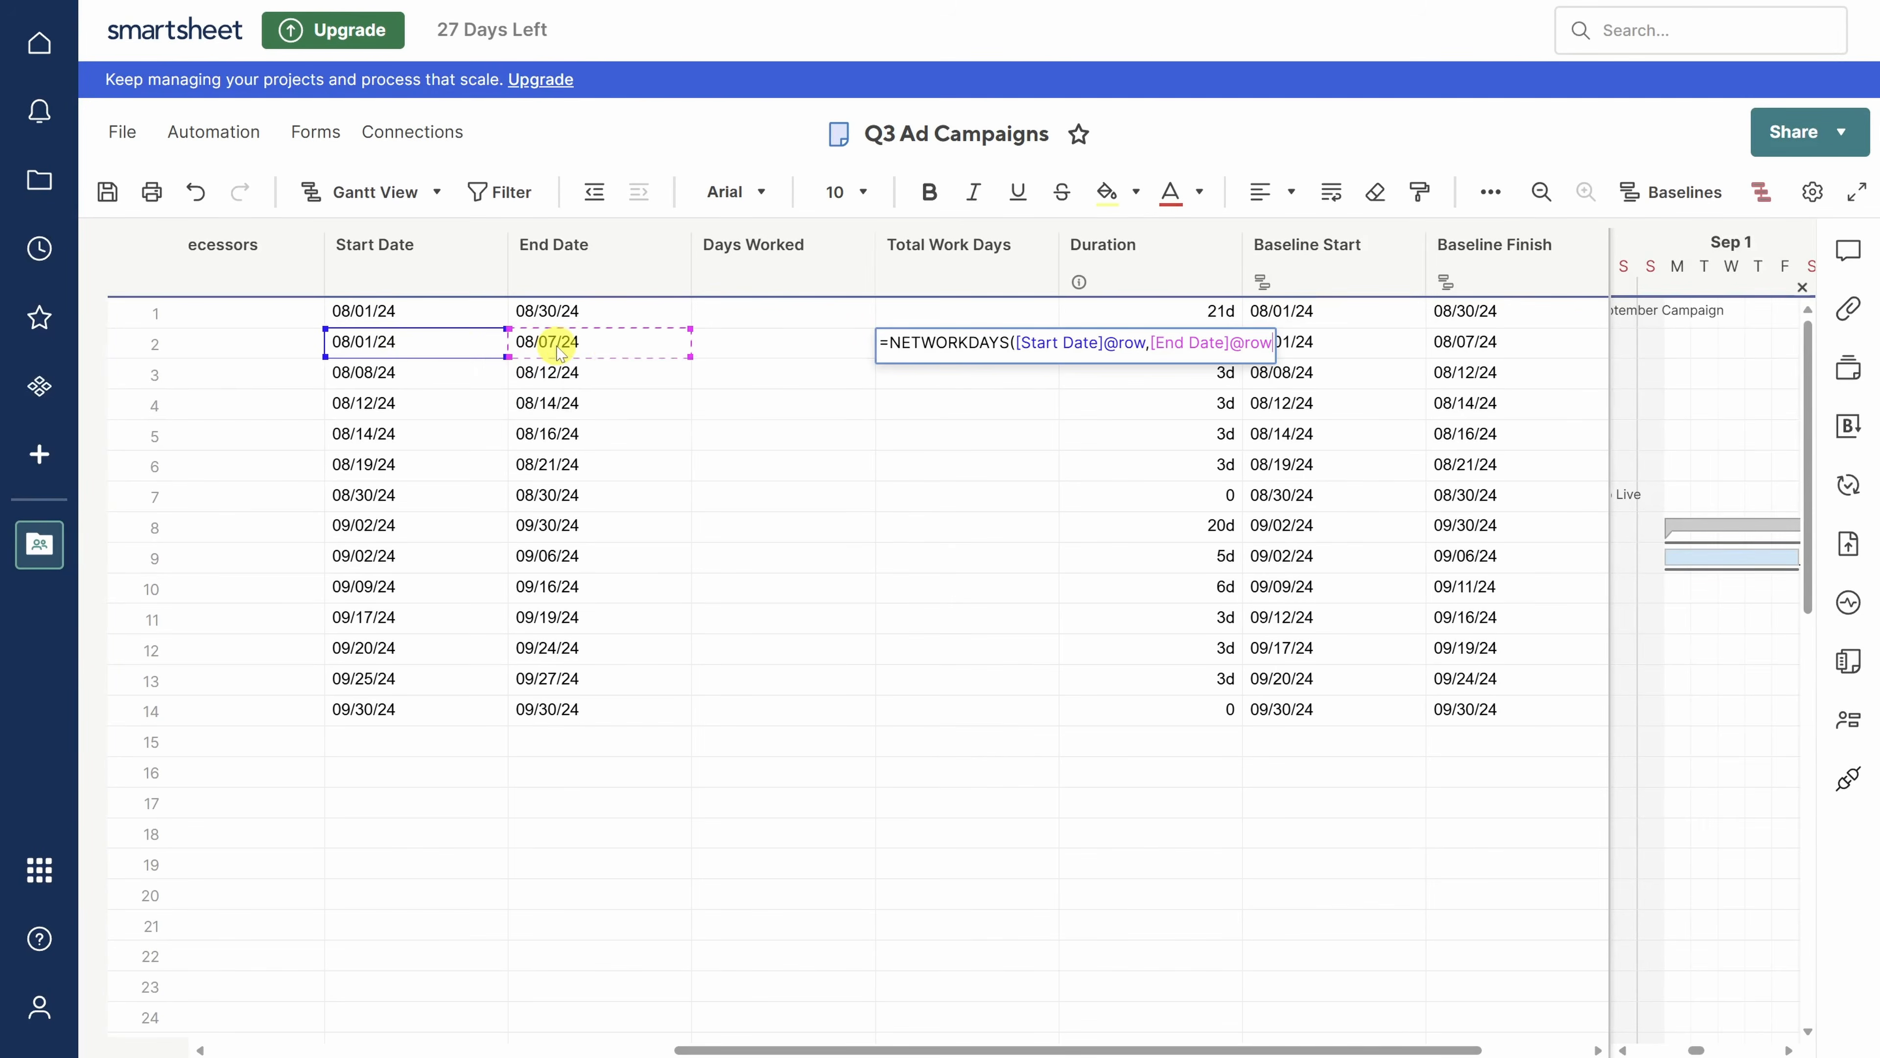
pyautogui.write(')')
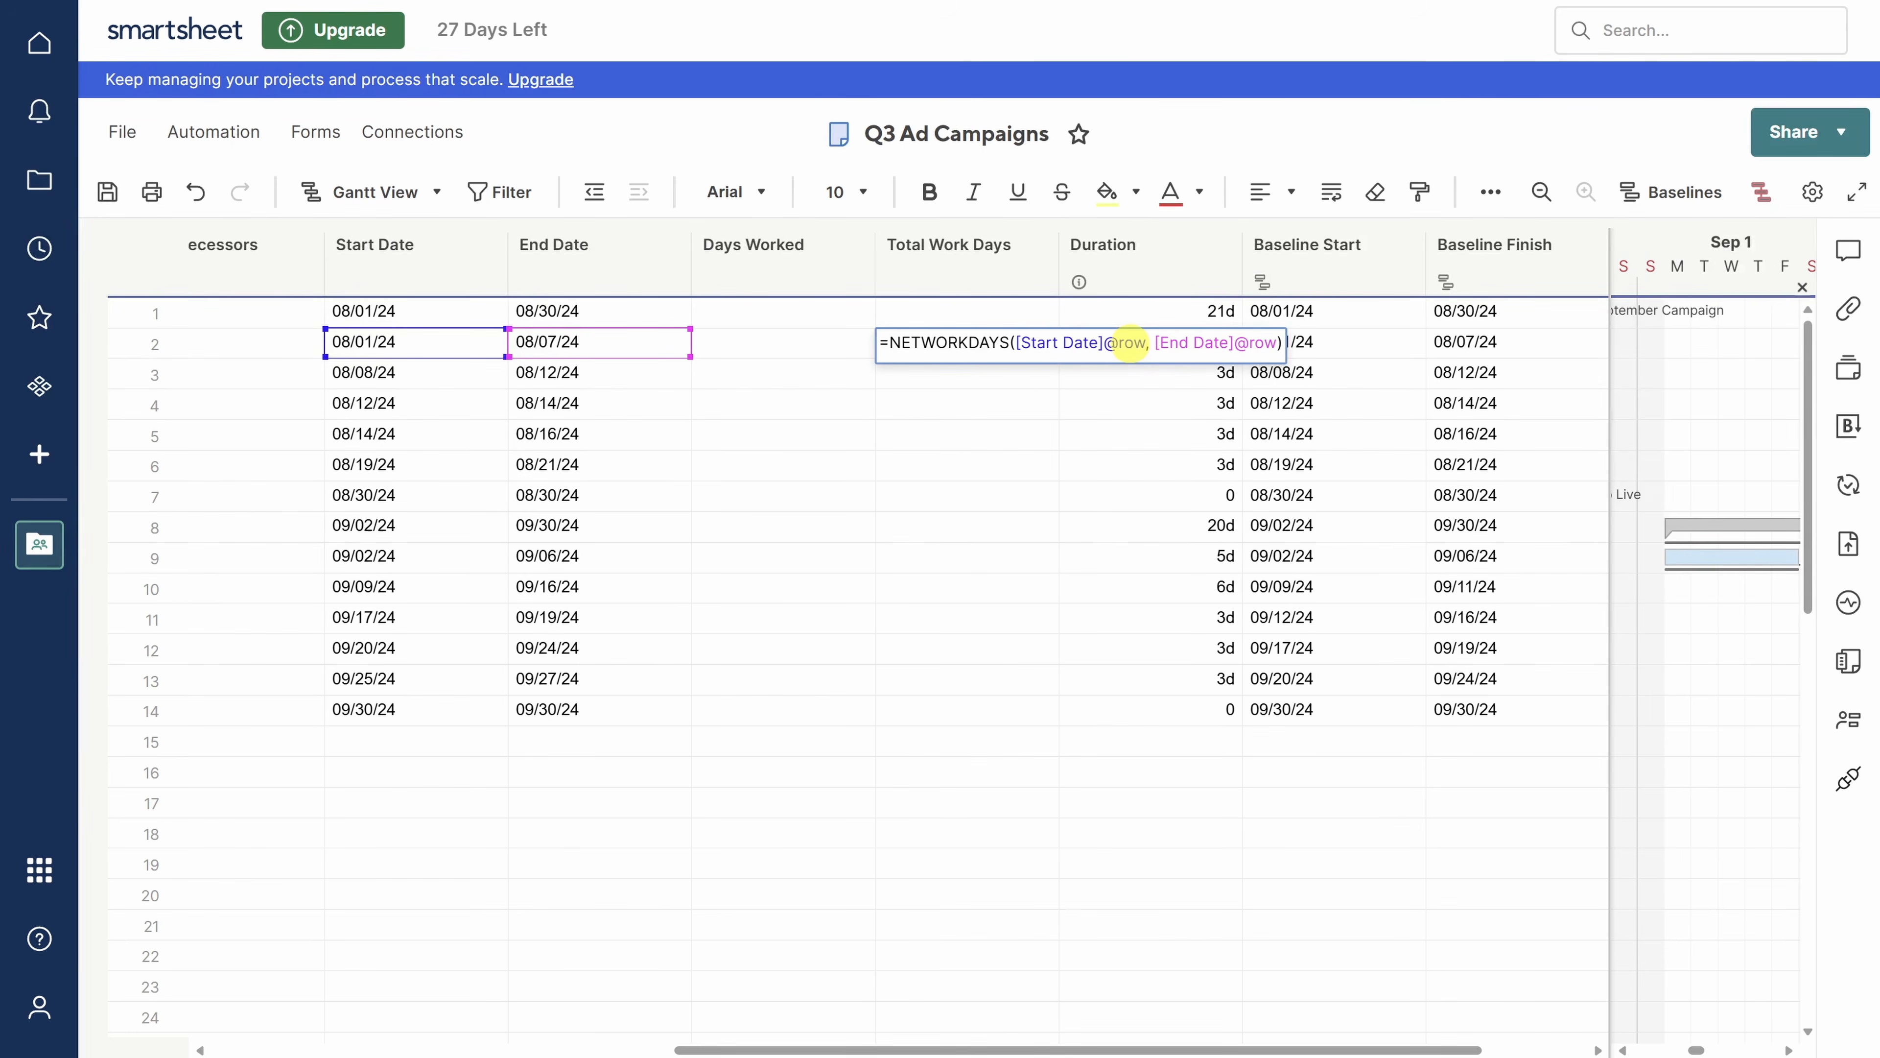
pyautogui.press('Return')
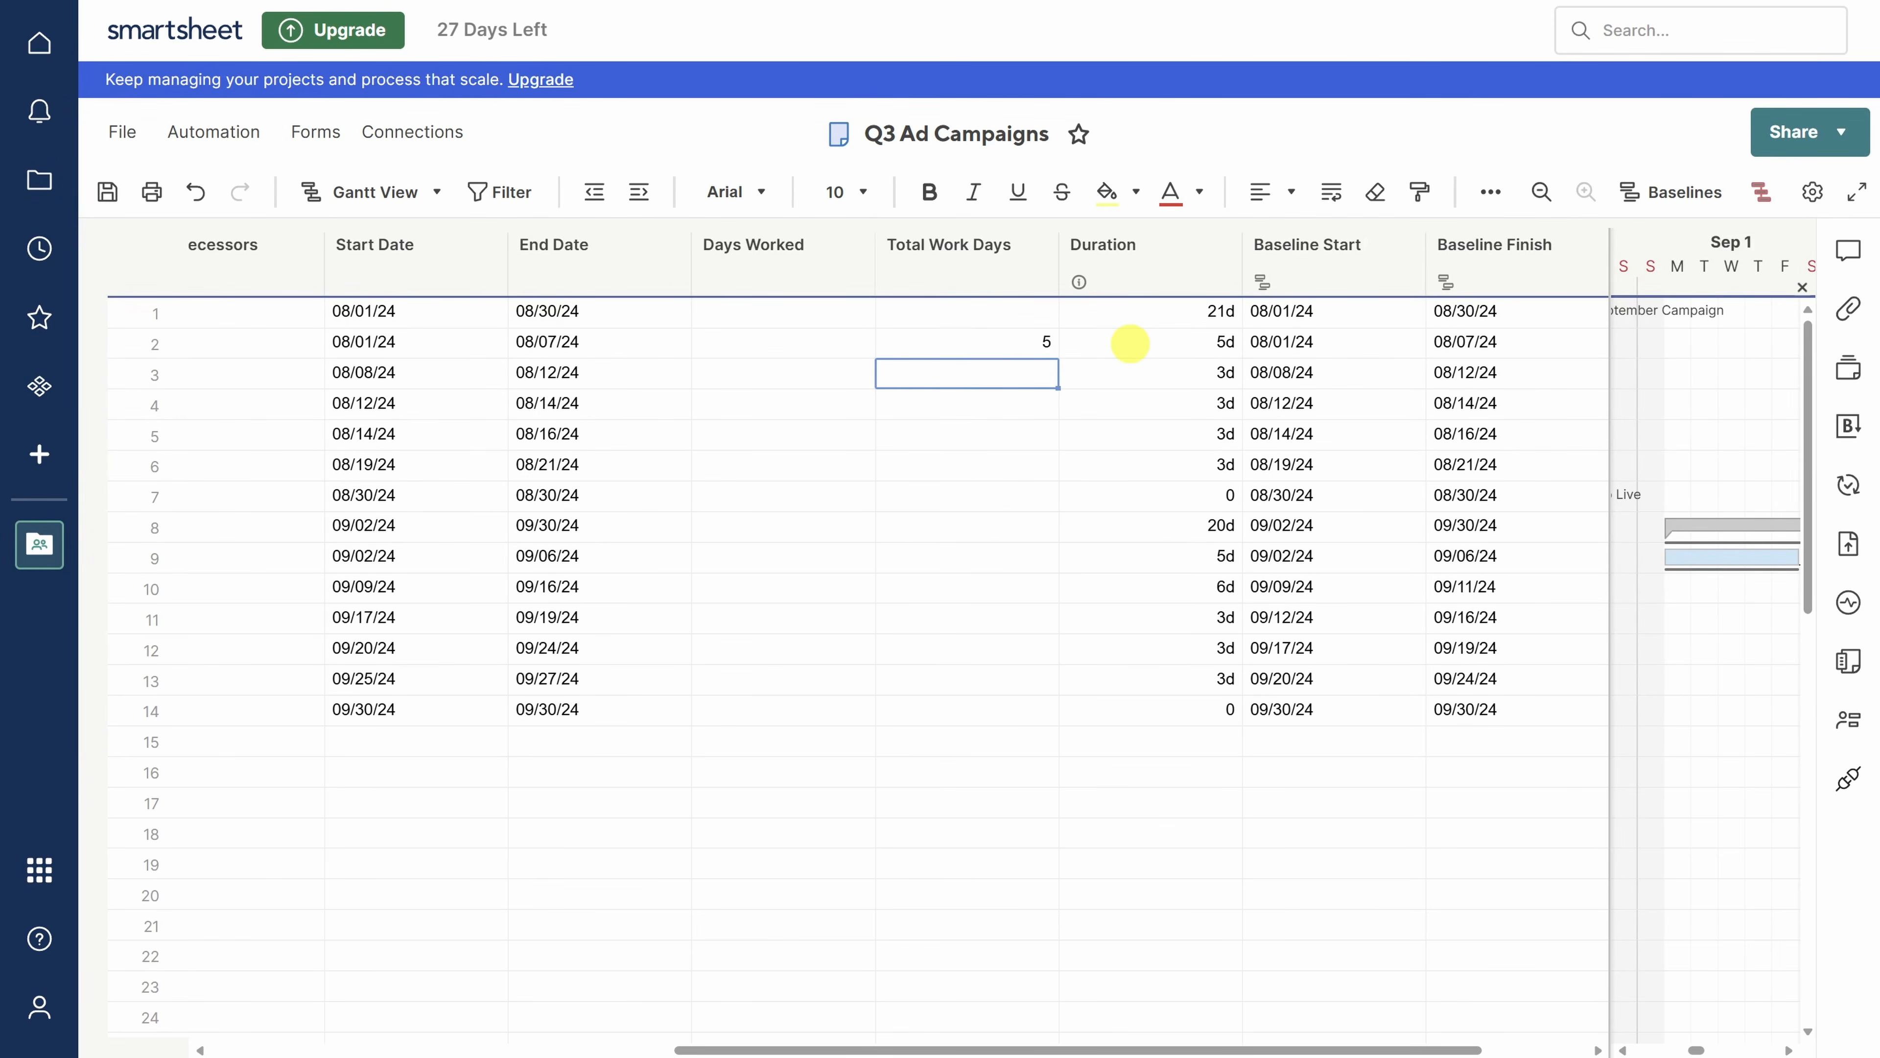
# - Copy the row 2 working-days formula into the Total Work Days cells below
pyautogui.click(1012, 344)
pyautogui.hotkey('ctrl', 'c')
pyautogui.moveTo(1007, 378); pyautogui.dragTo(995, 712)
pyautogui.hotkey('ctrl', 'v')
pyautogui.hotkey('ctrl', 'v')
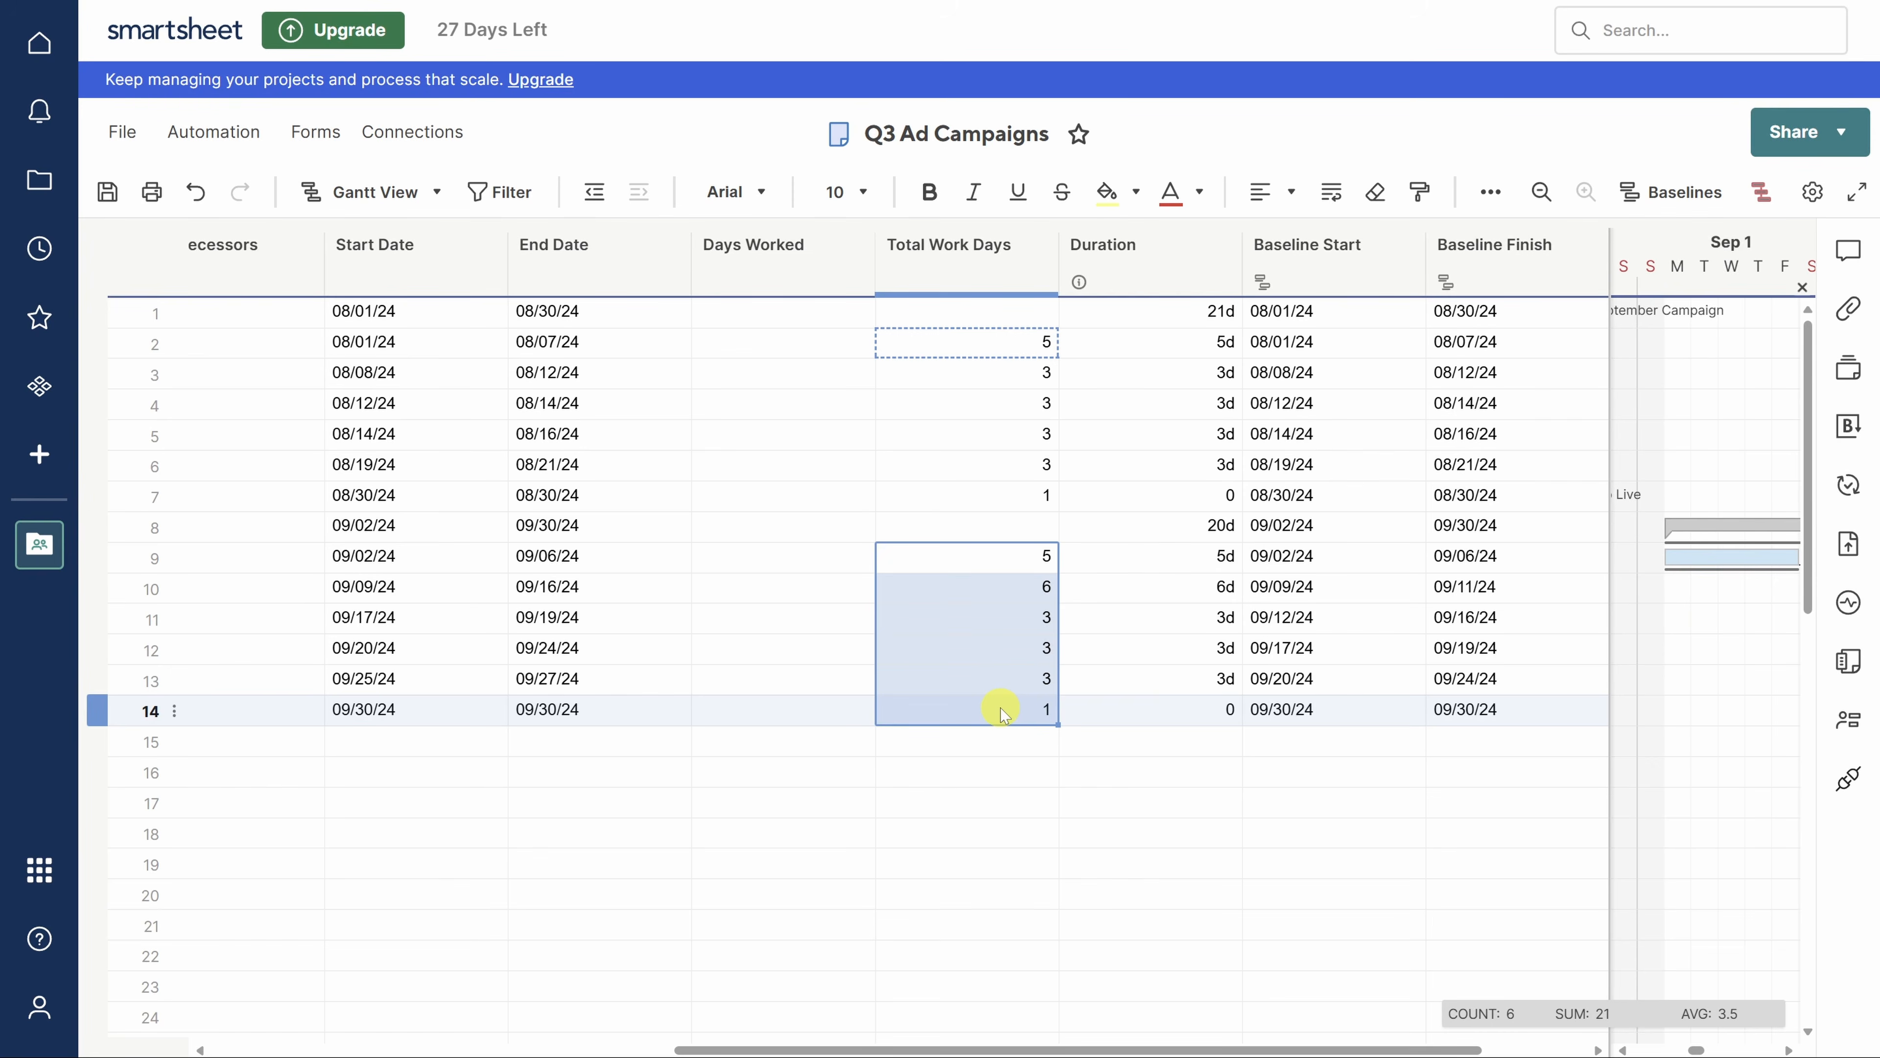
pyautogui.click(986, 320)
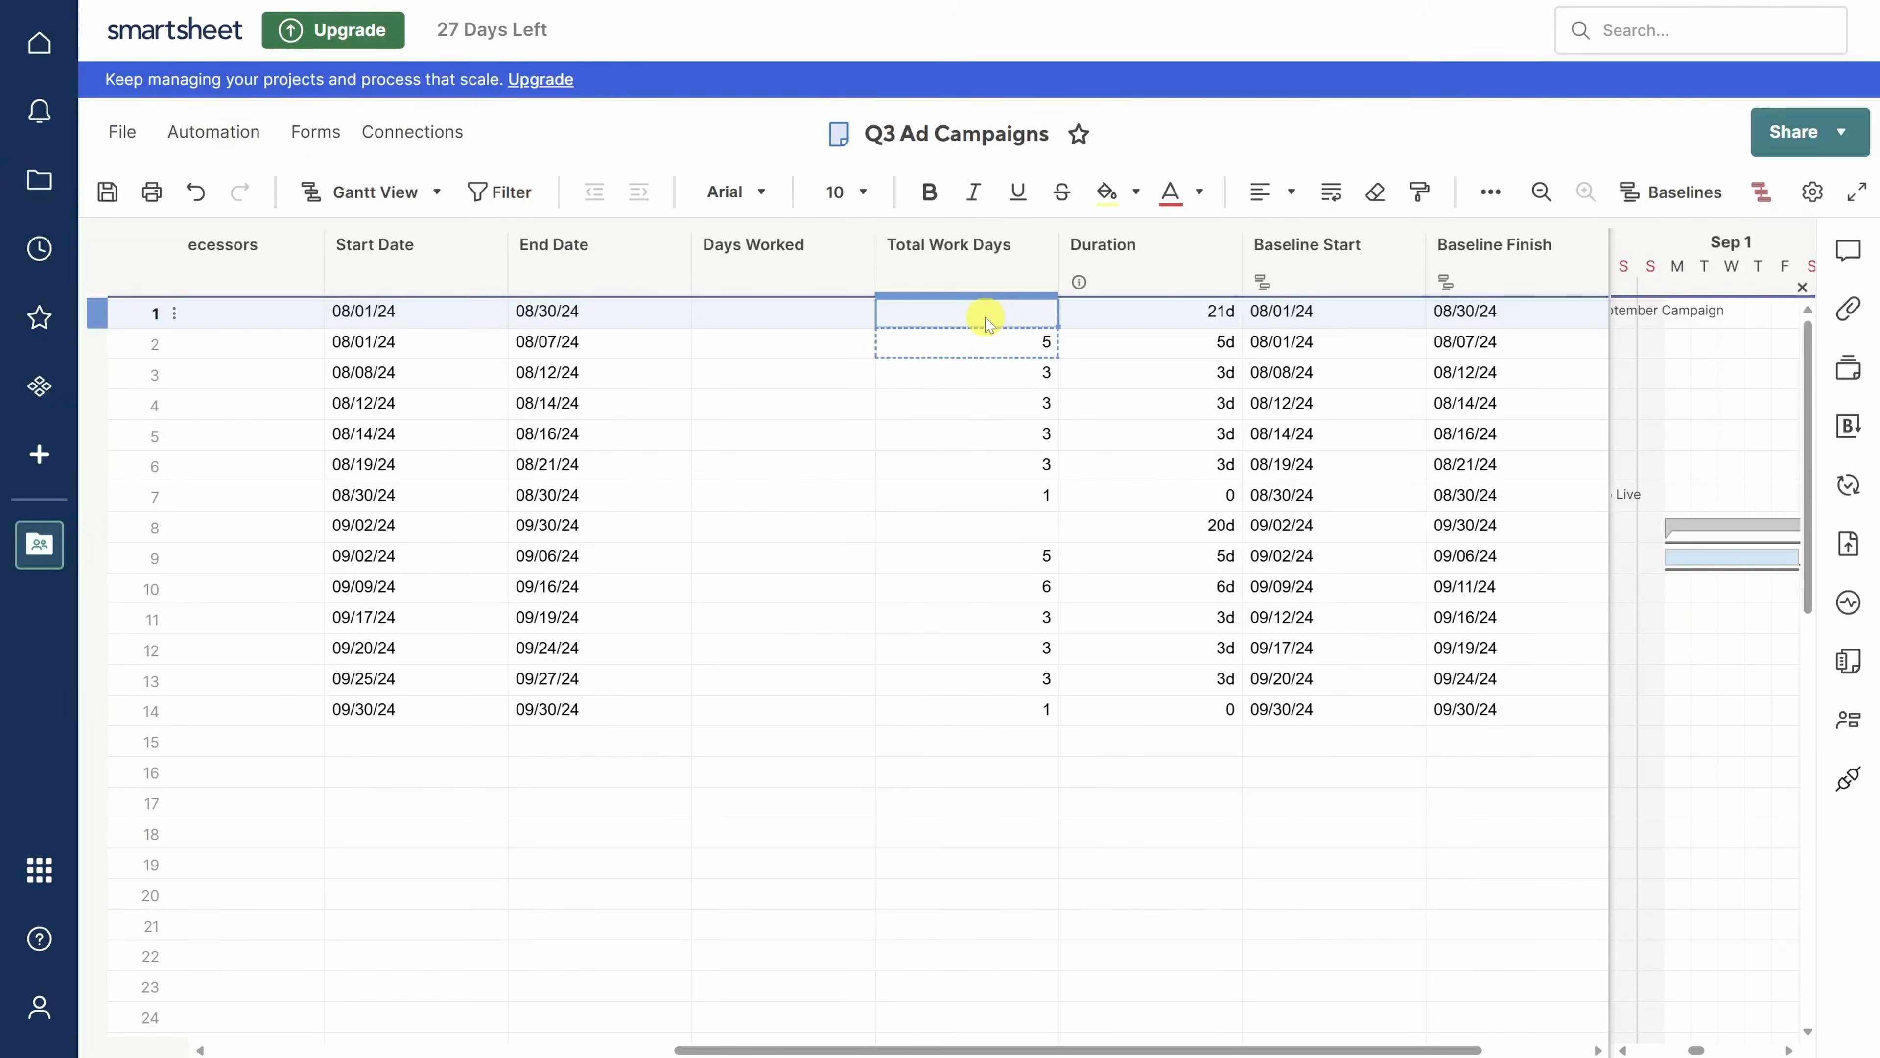
# - Total row 1's child work days with =SUM(CHILDREN()) and copy that formula into row 8
pyautogui.write('=SU')
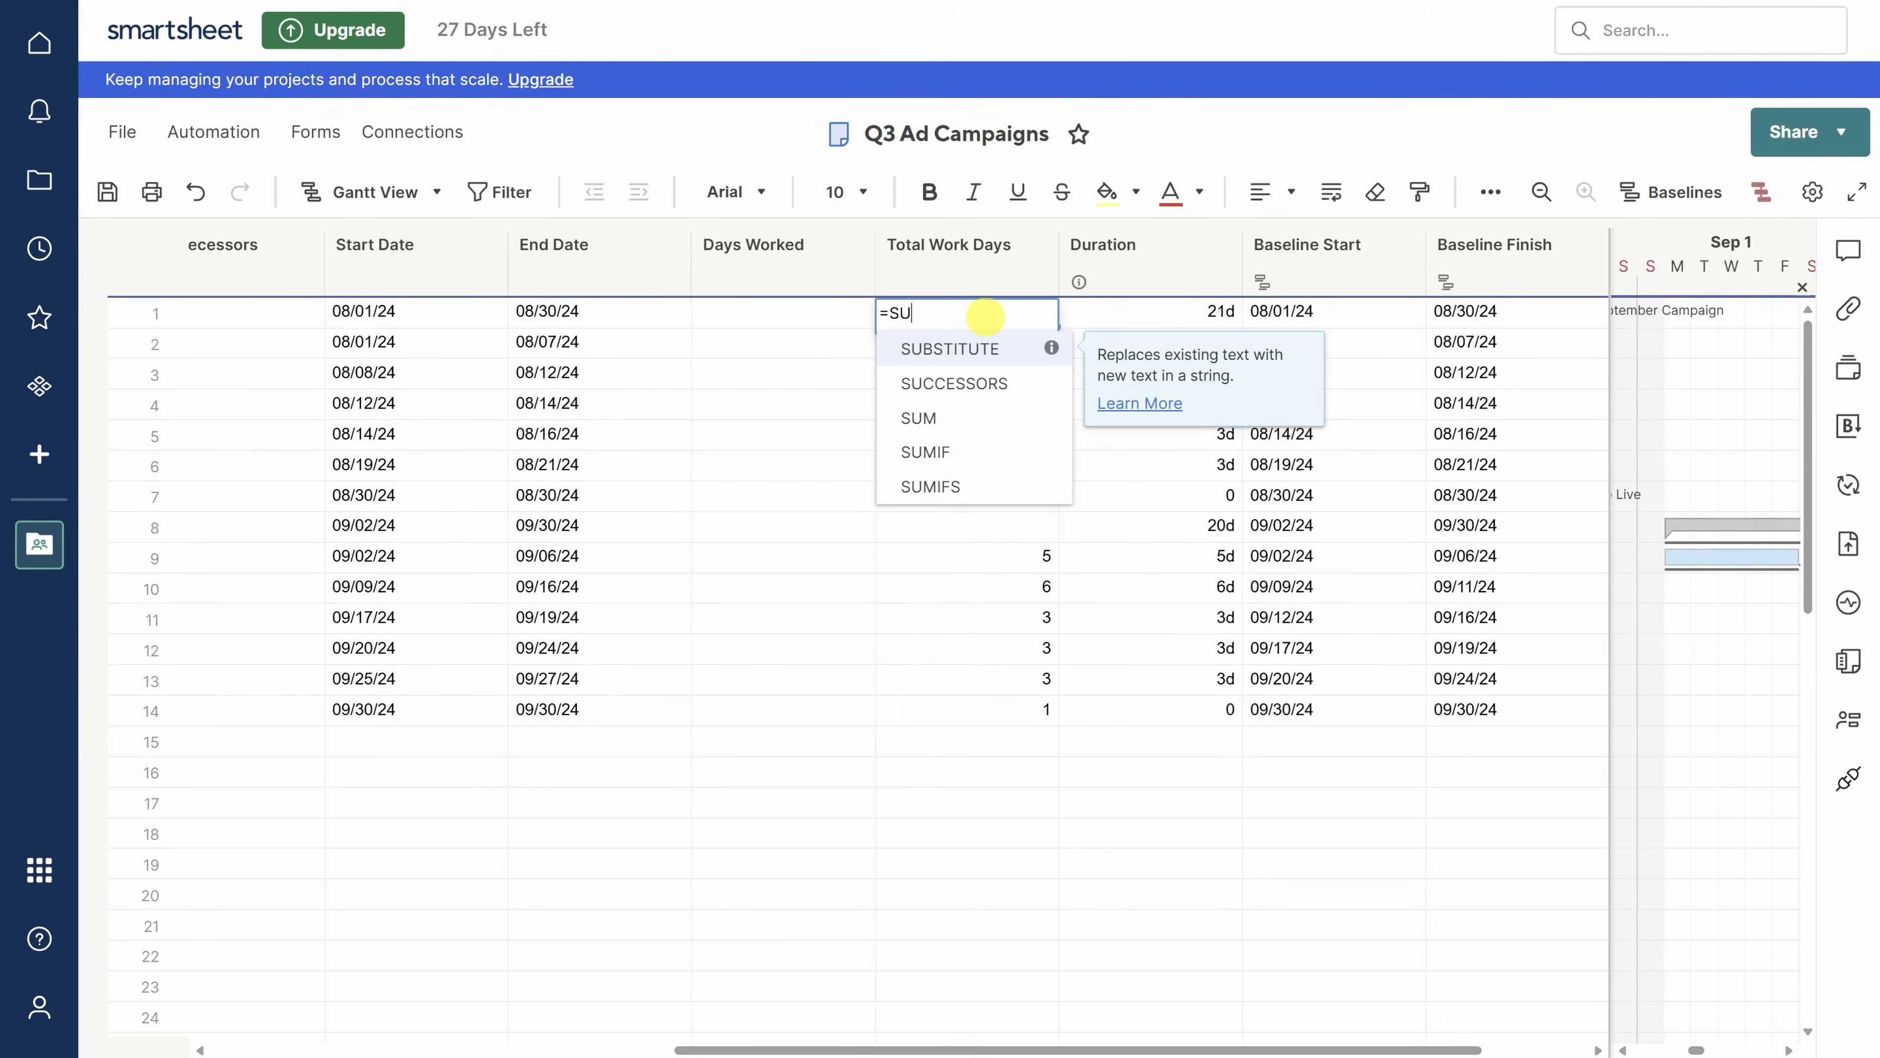
pyautogui.write('M(CHILDREN())')
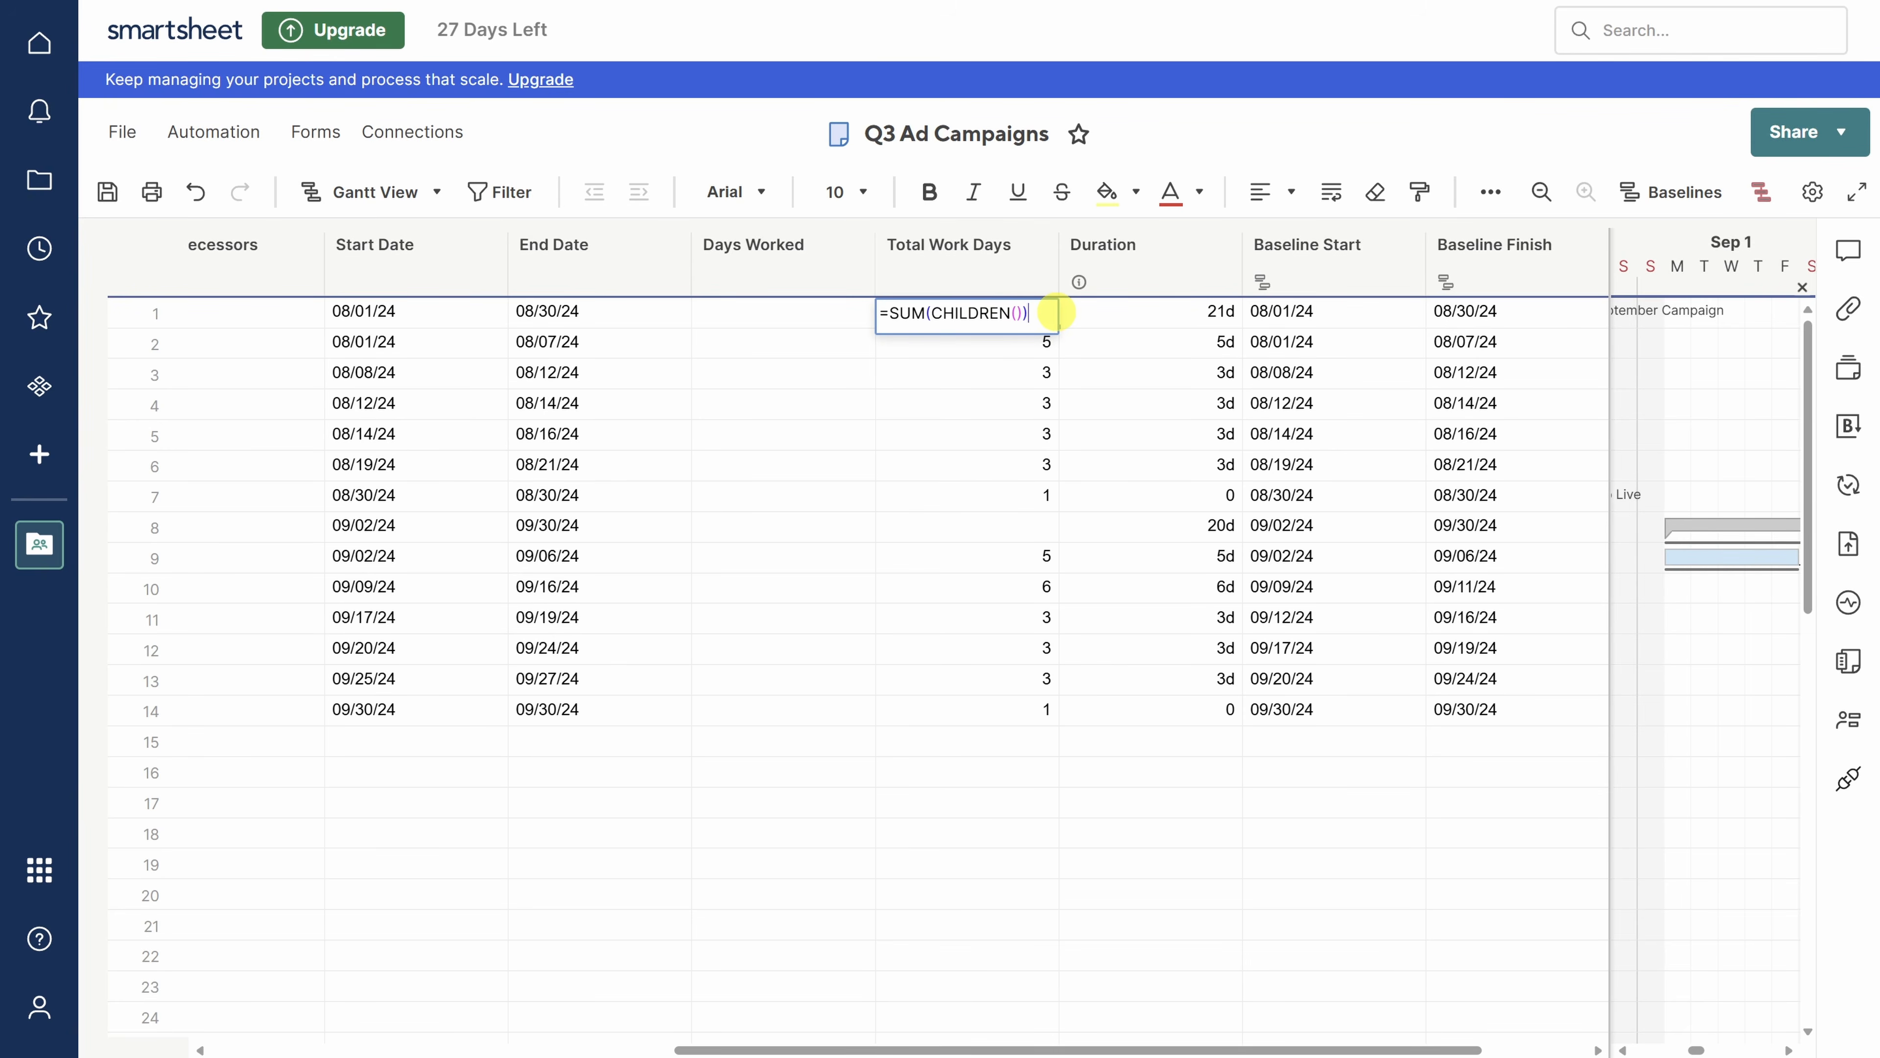
pyautogui.press('Return')
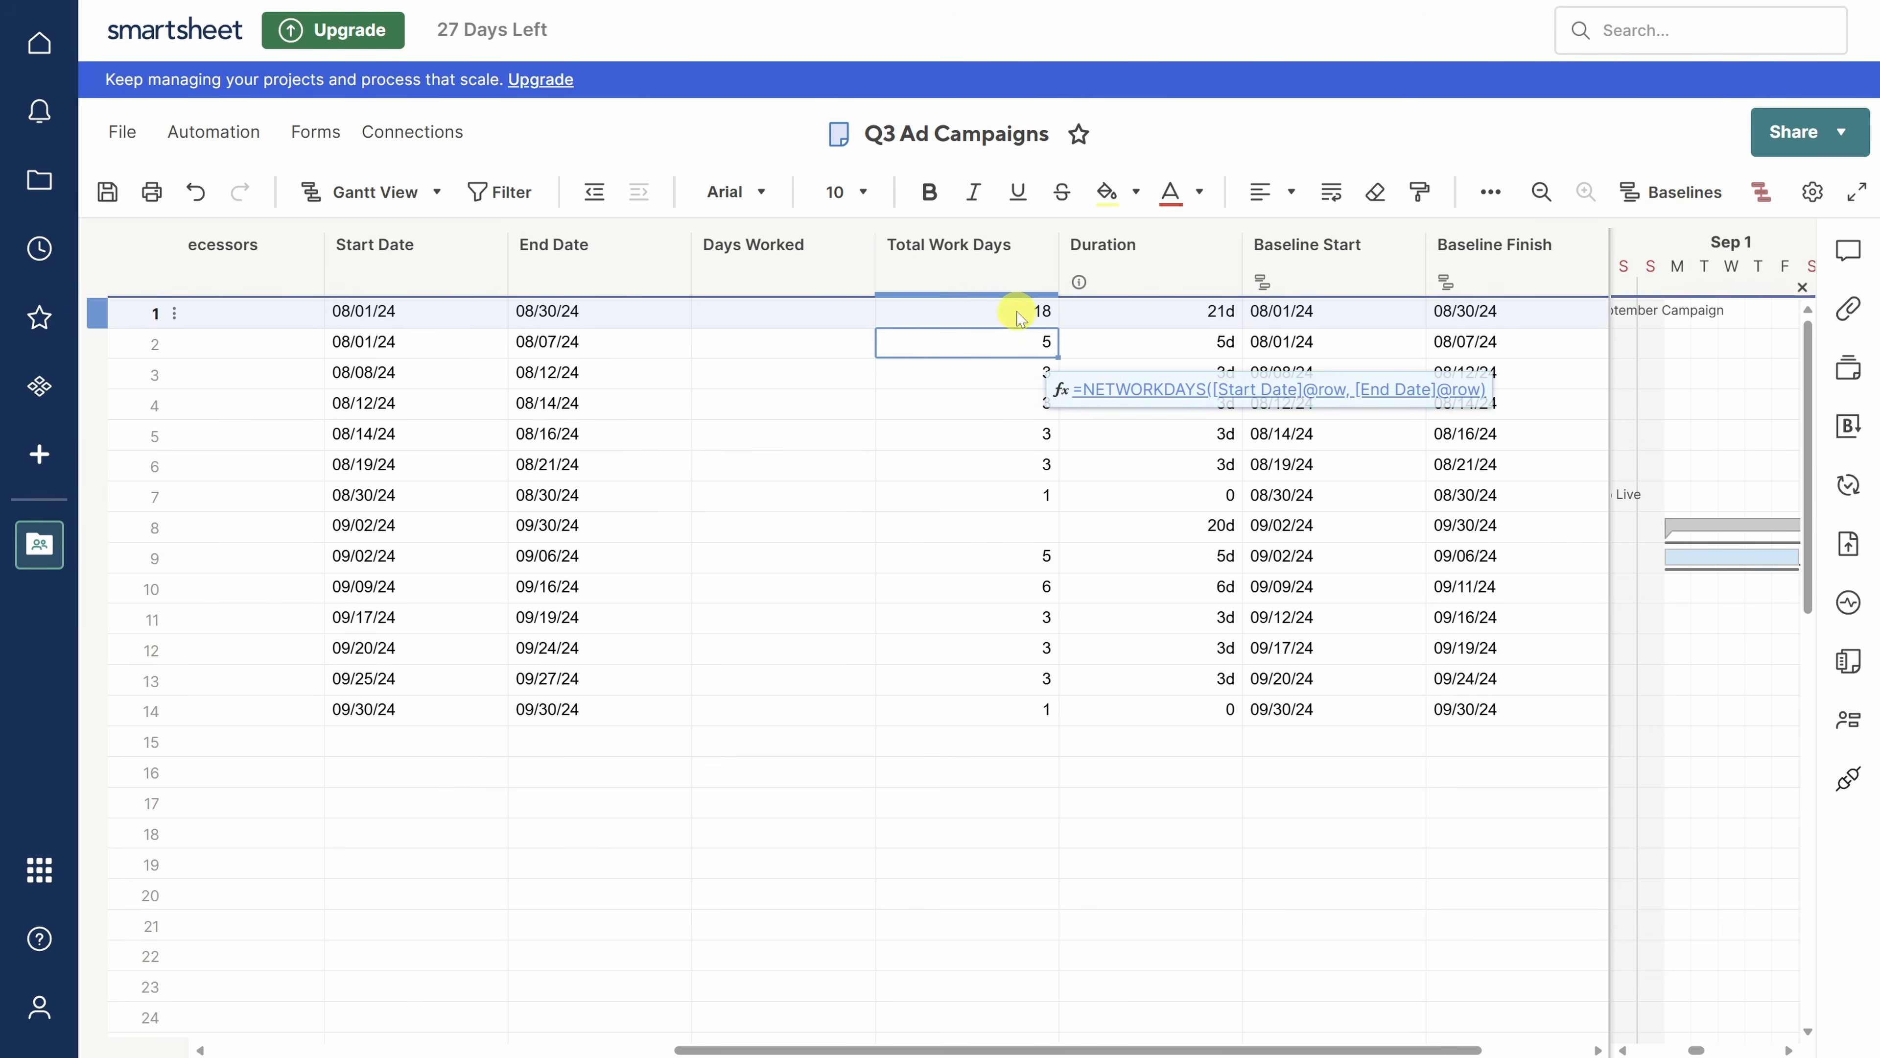
pyautogui.click(1014, 310)
pyautogui.hotkey('ctrl', 'c')
pyautogui.click(1028, 525)
pyautogui.hotkey('ctrl', 'v')
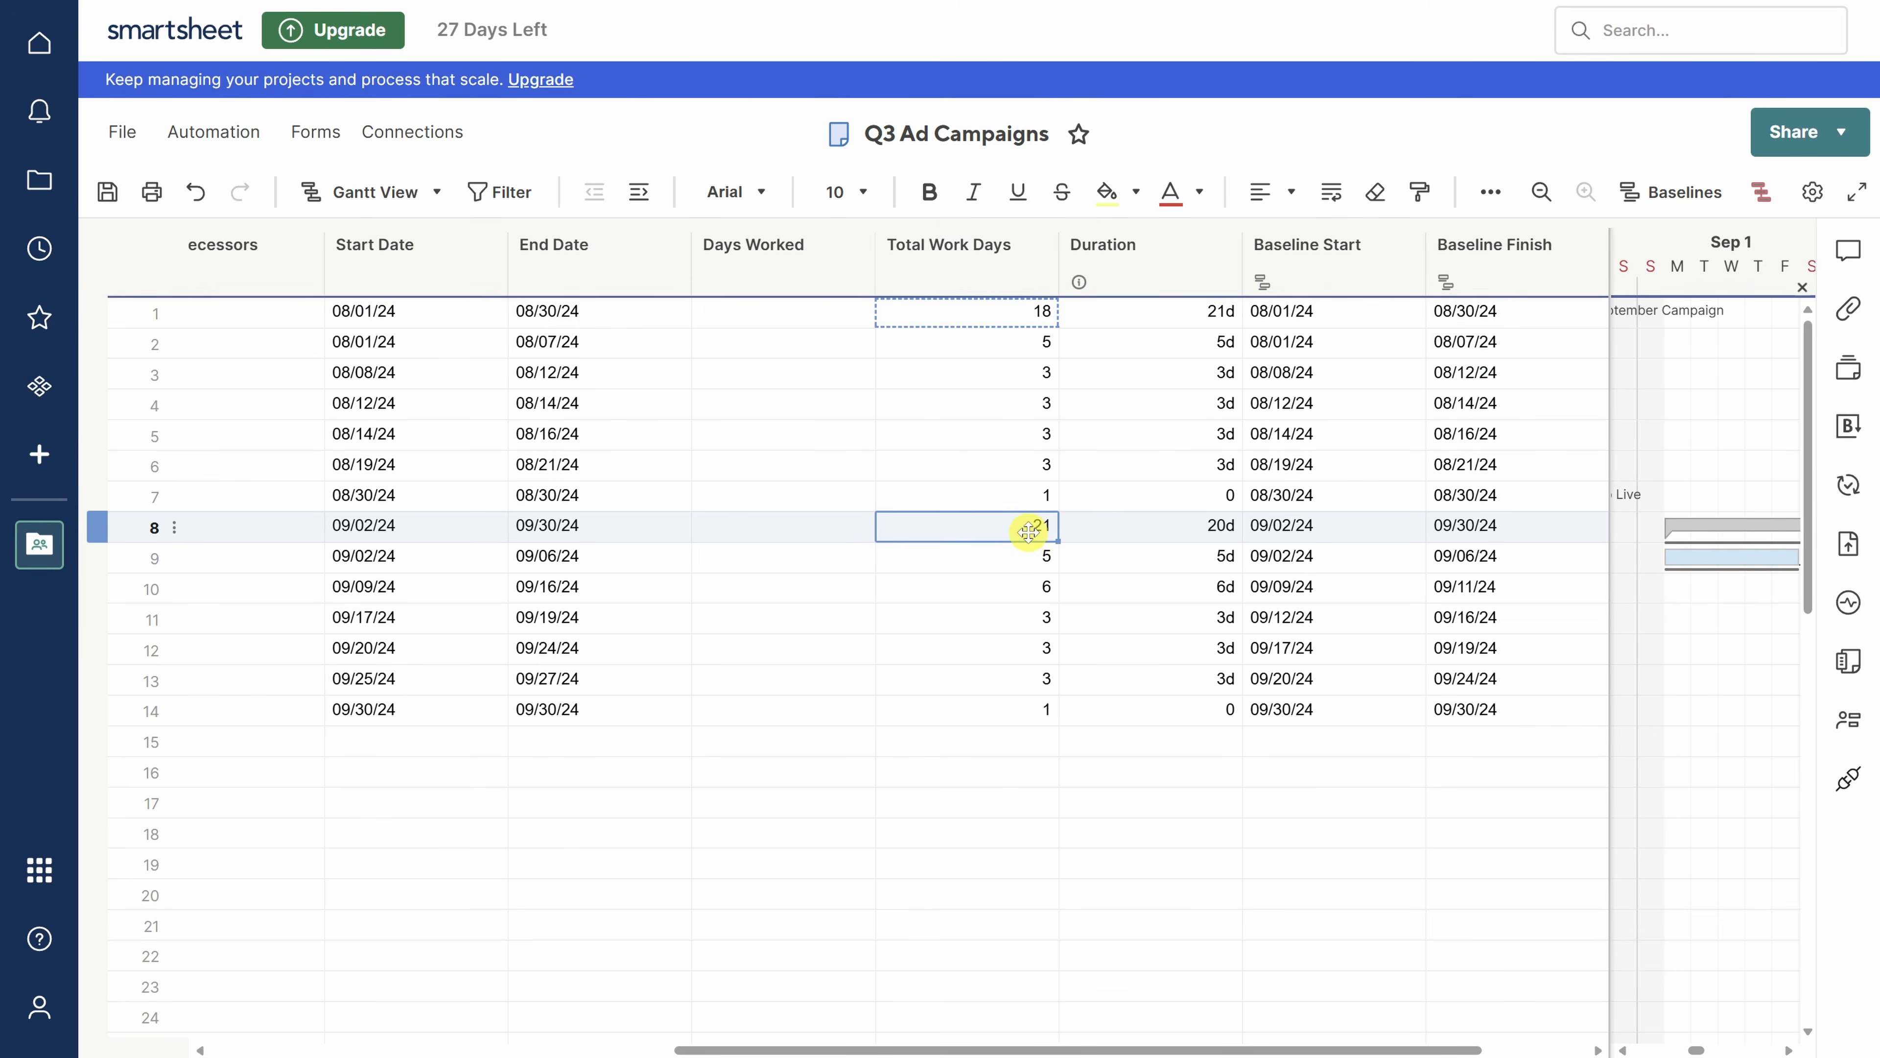
# - Enter 0 Days Worked for rows 1 and 8, and insert a column right of Total Work Days
pyautogui.click(810, 311)
pyautogui.write('0')
pyautogui.click(829, 526)
pyautogui.write('0')
pyautogui.press('Return')
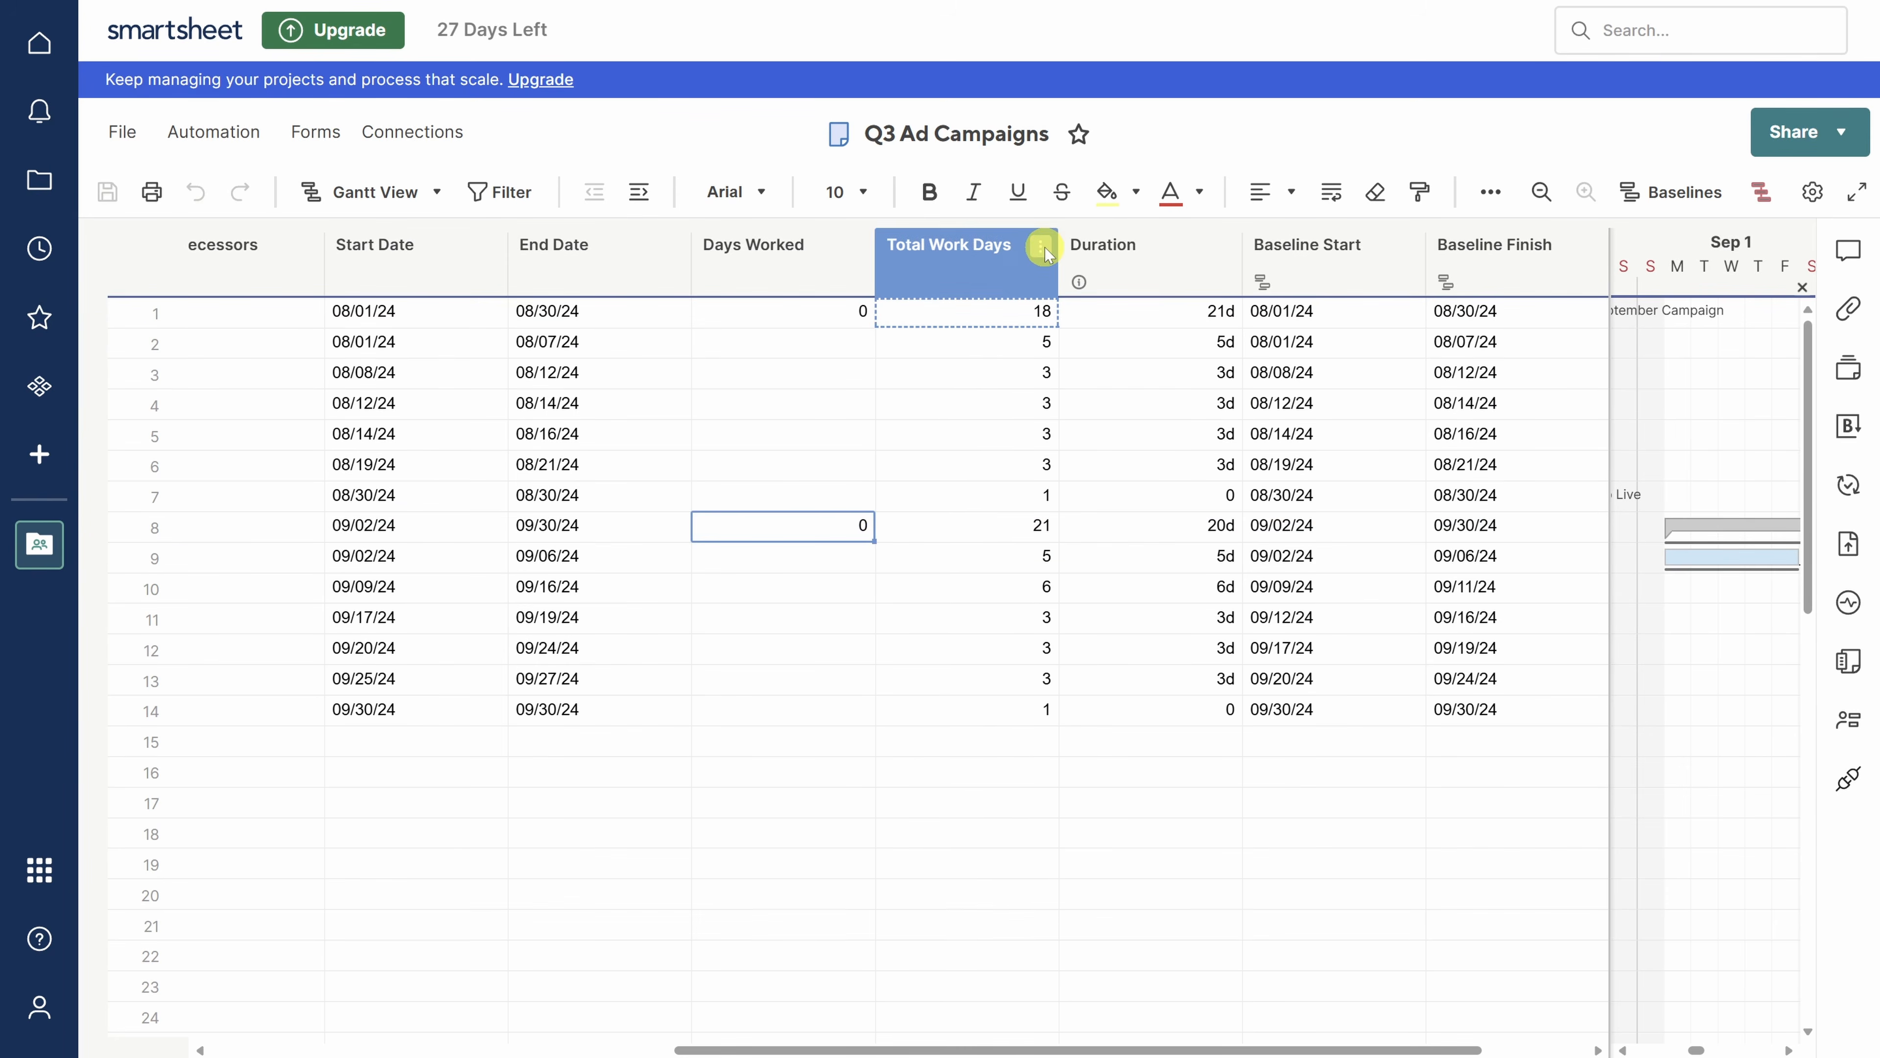
pyautogui.click(1041, 245)
pyautogui.click(1116, 332)
# - Name the new column % Complete, keeping the Text/Number type
pyautogui.write('% Complete')
pyautogui.click(875, 364)
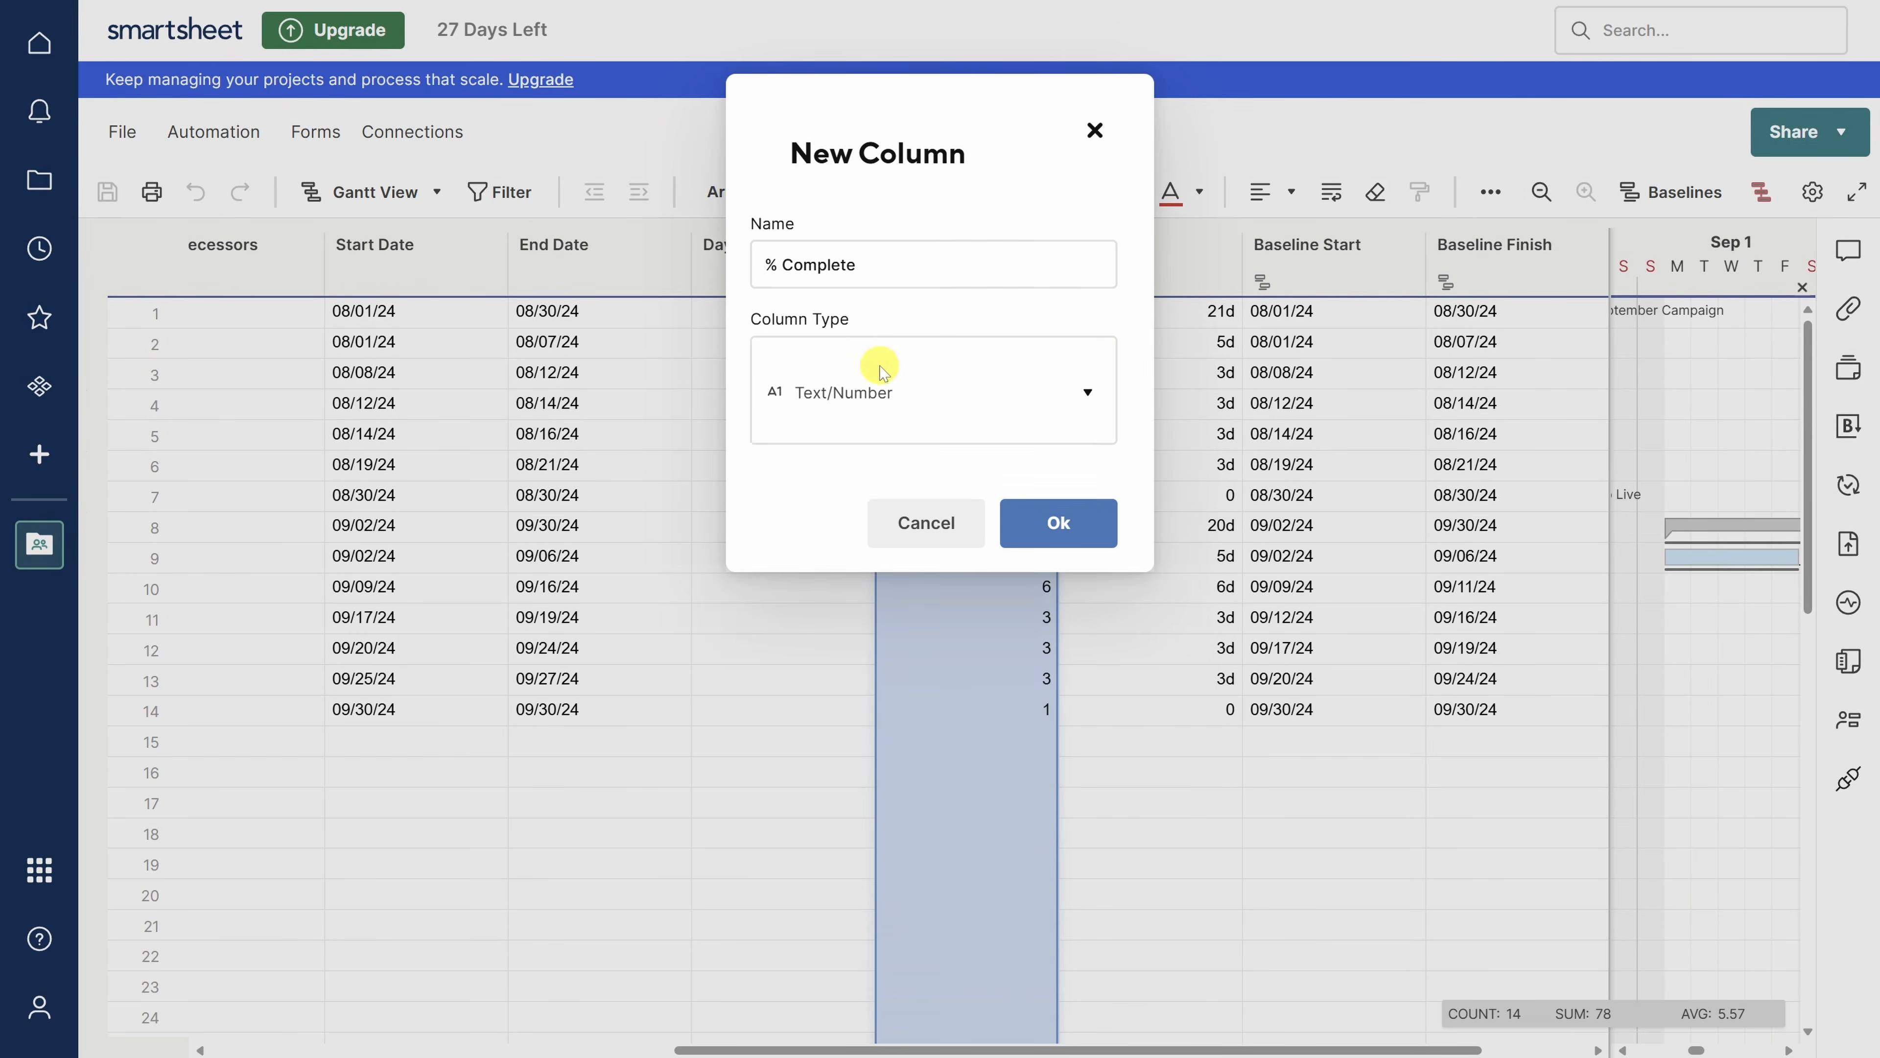
pyautogui.click(1079, 468)
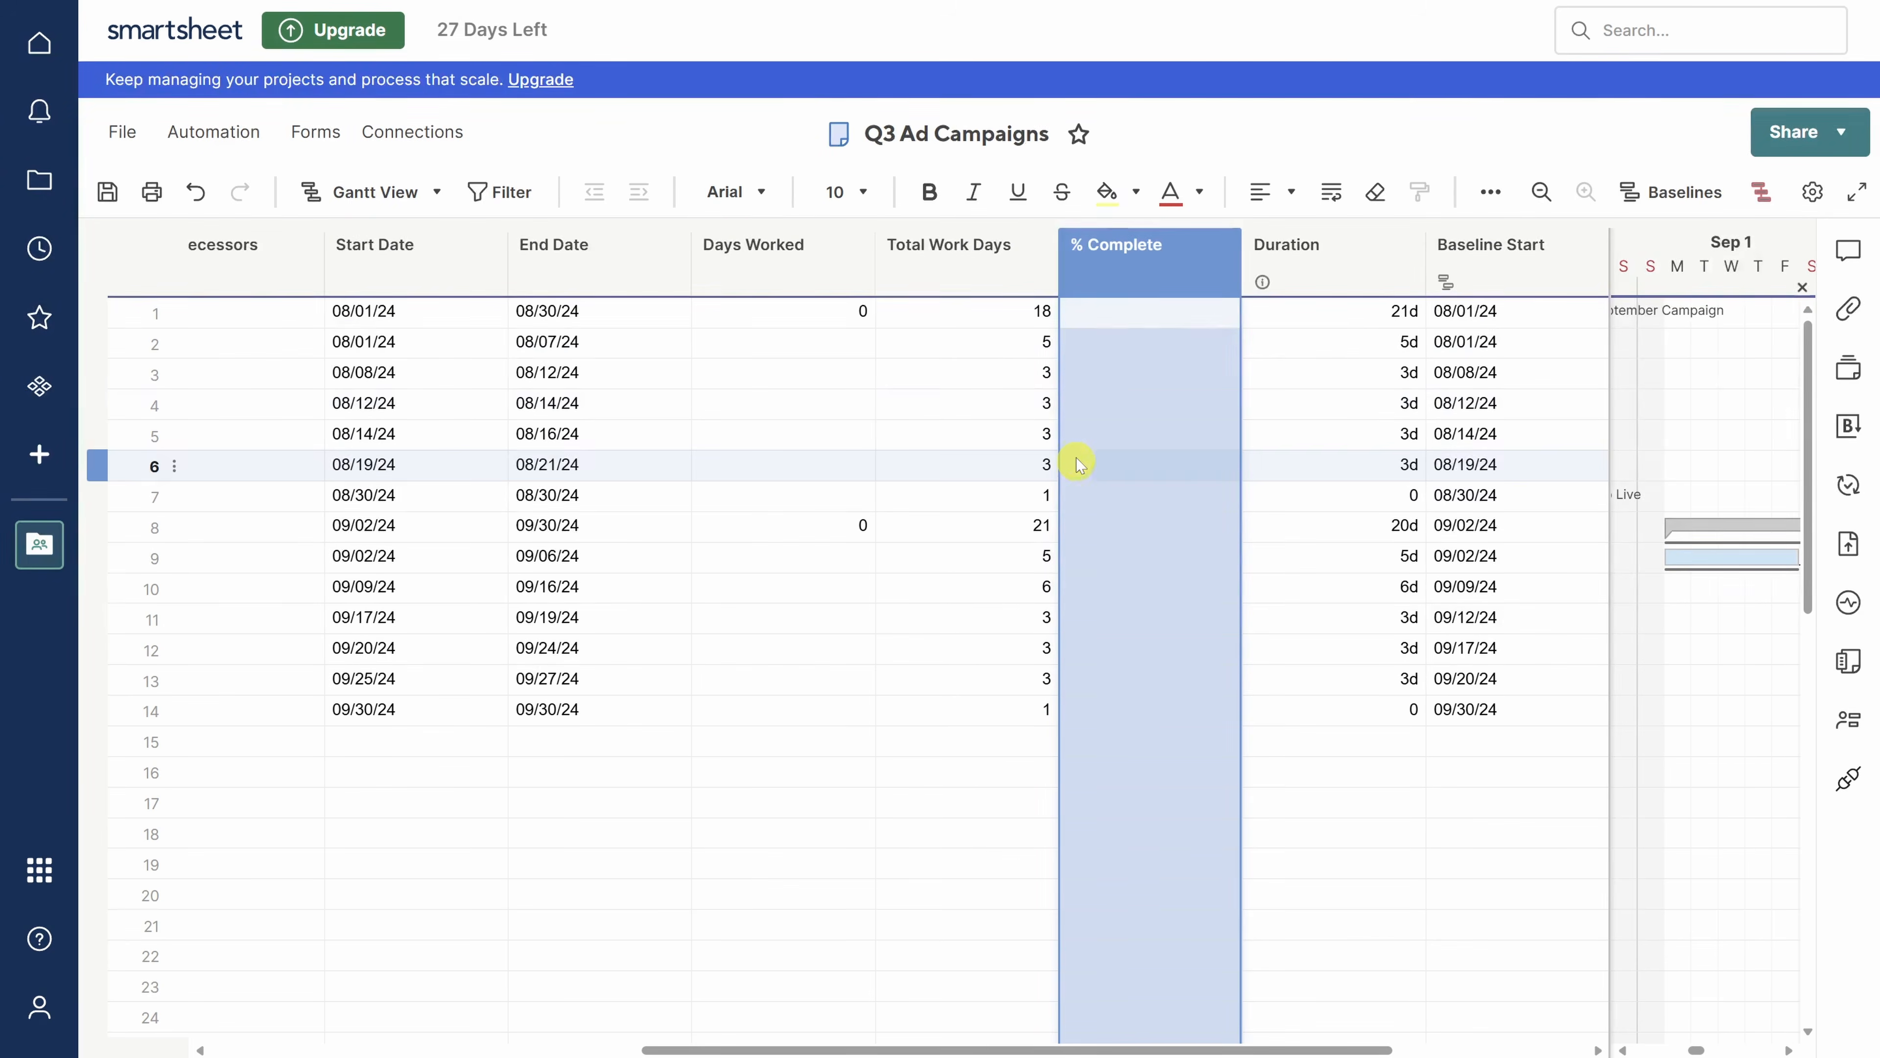
pyautogui.click(1099, 316)
pyautogui.write('=')
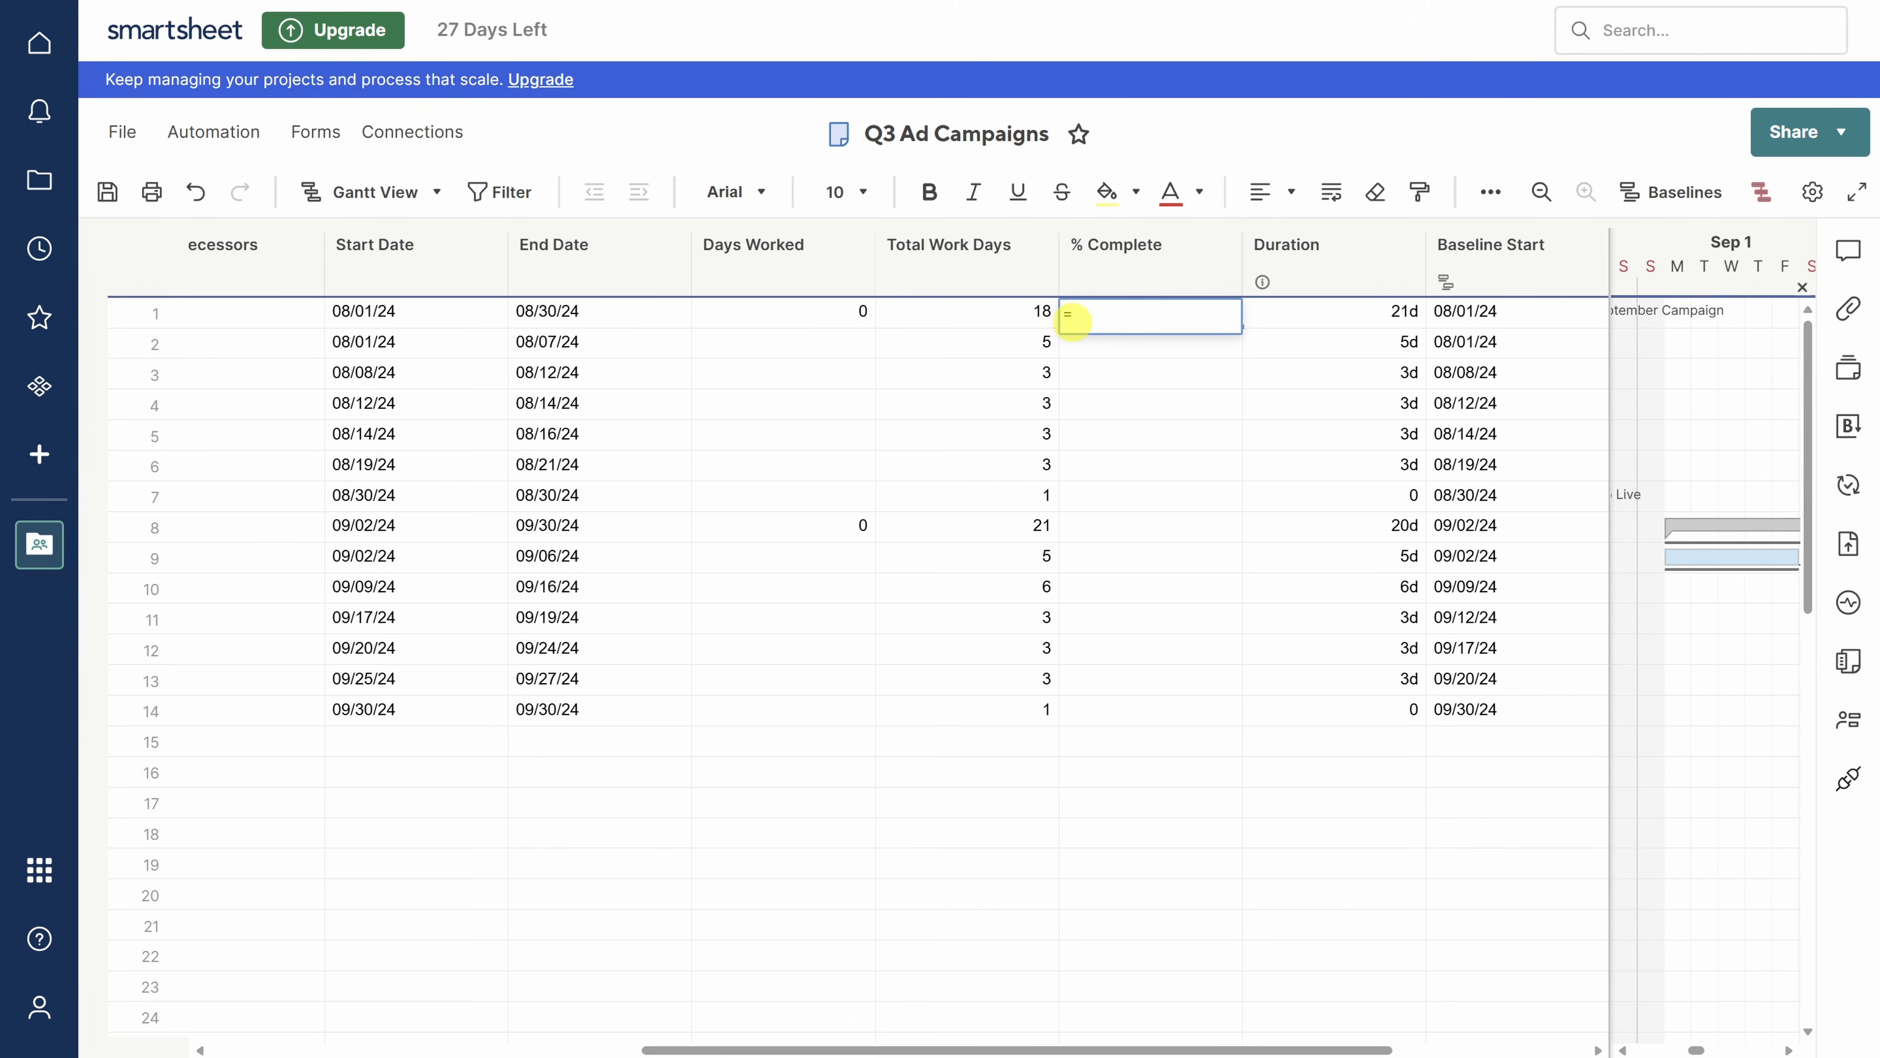
pyautogui.click(845, 307)
pyautogui.write('/')
pyautogui.click(944, 315)
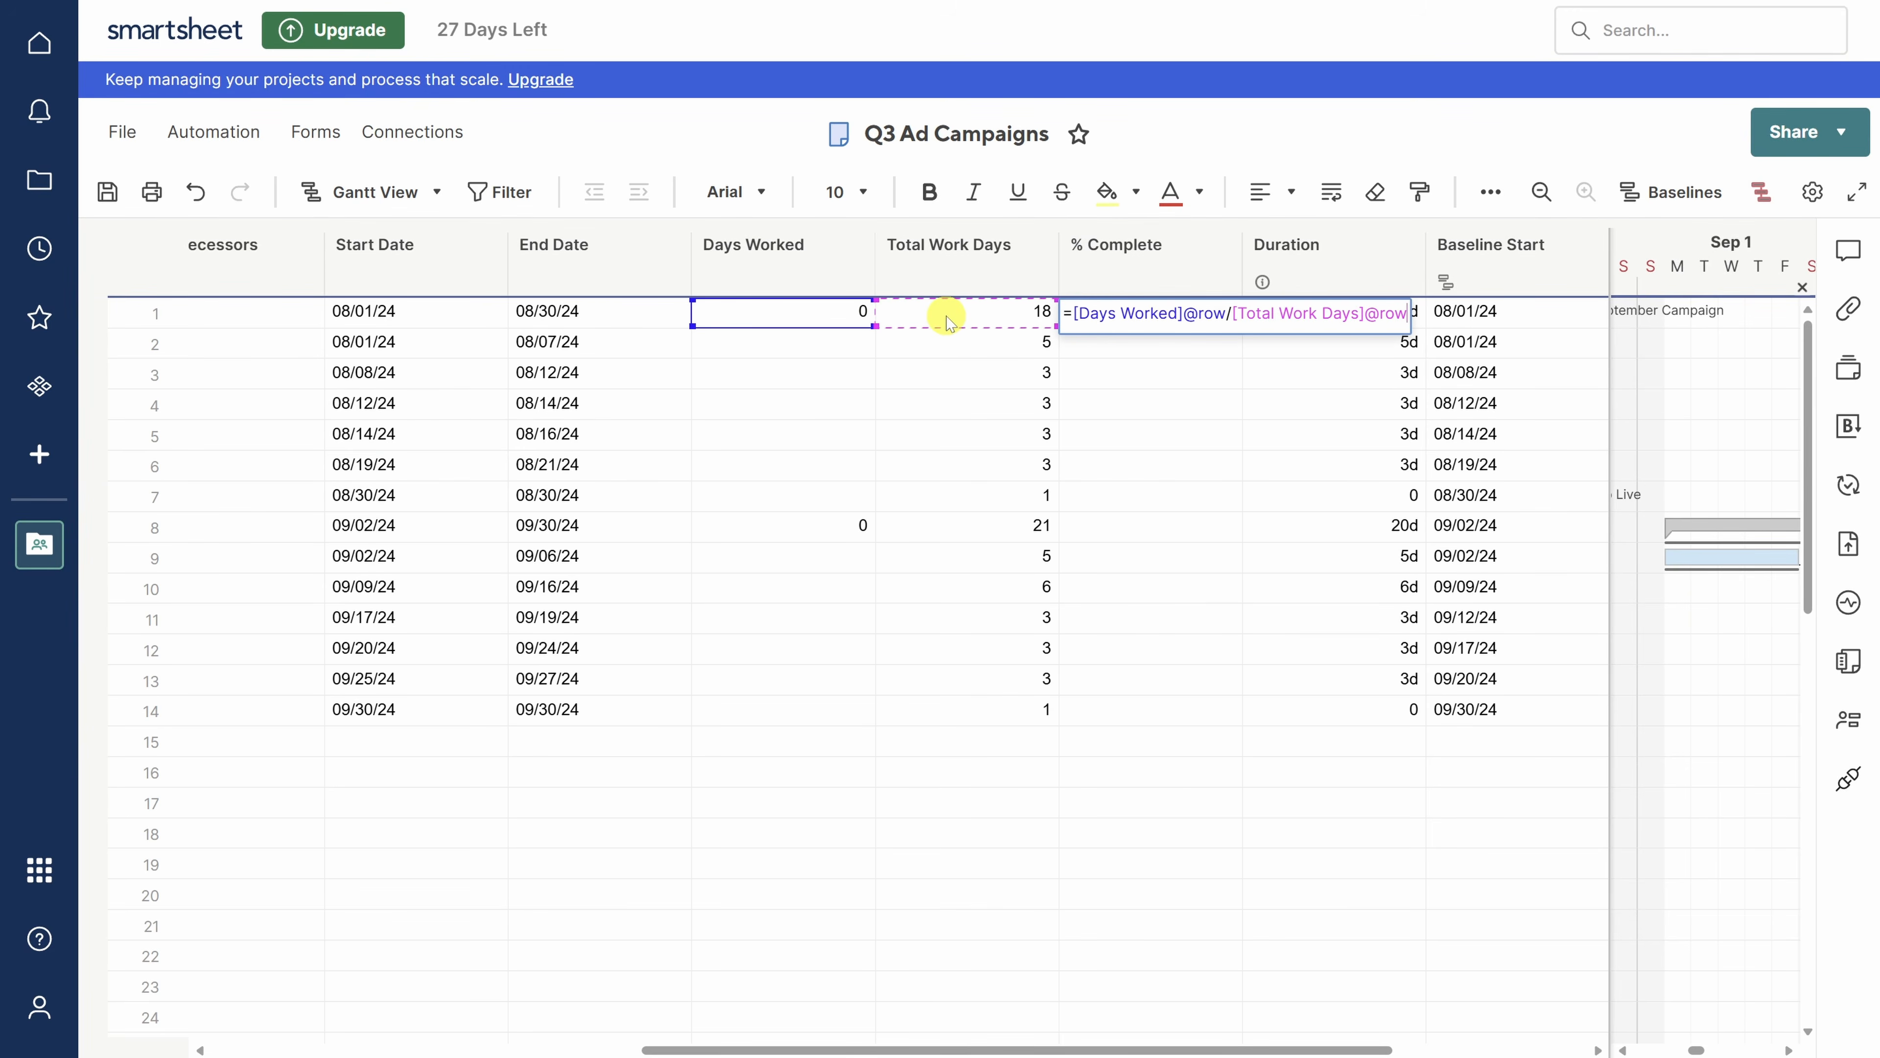
pyautogui.press('Return')
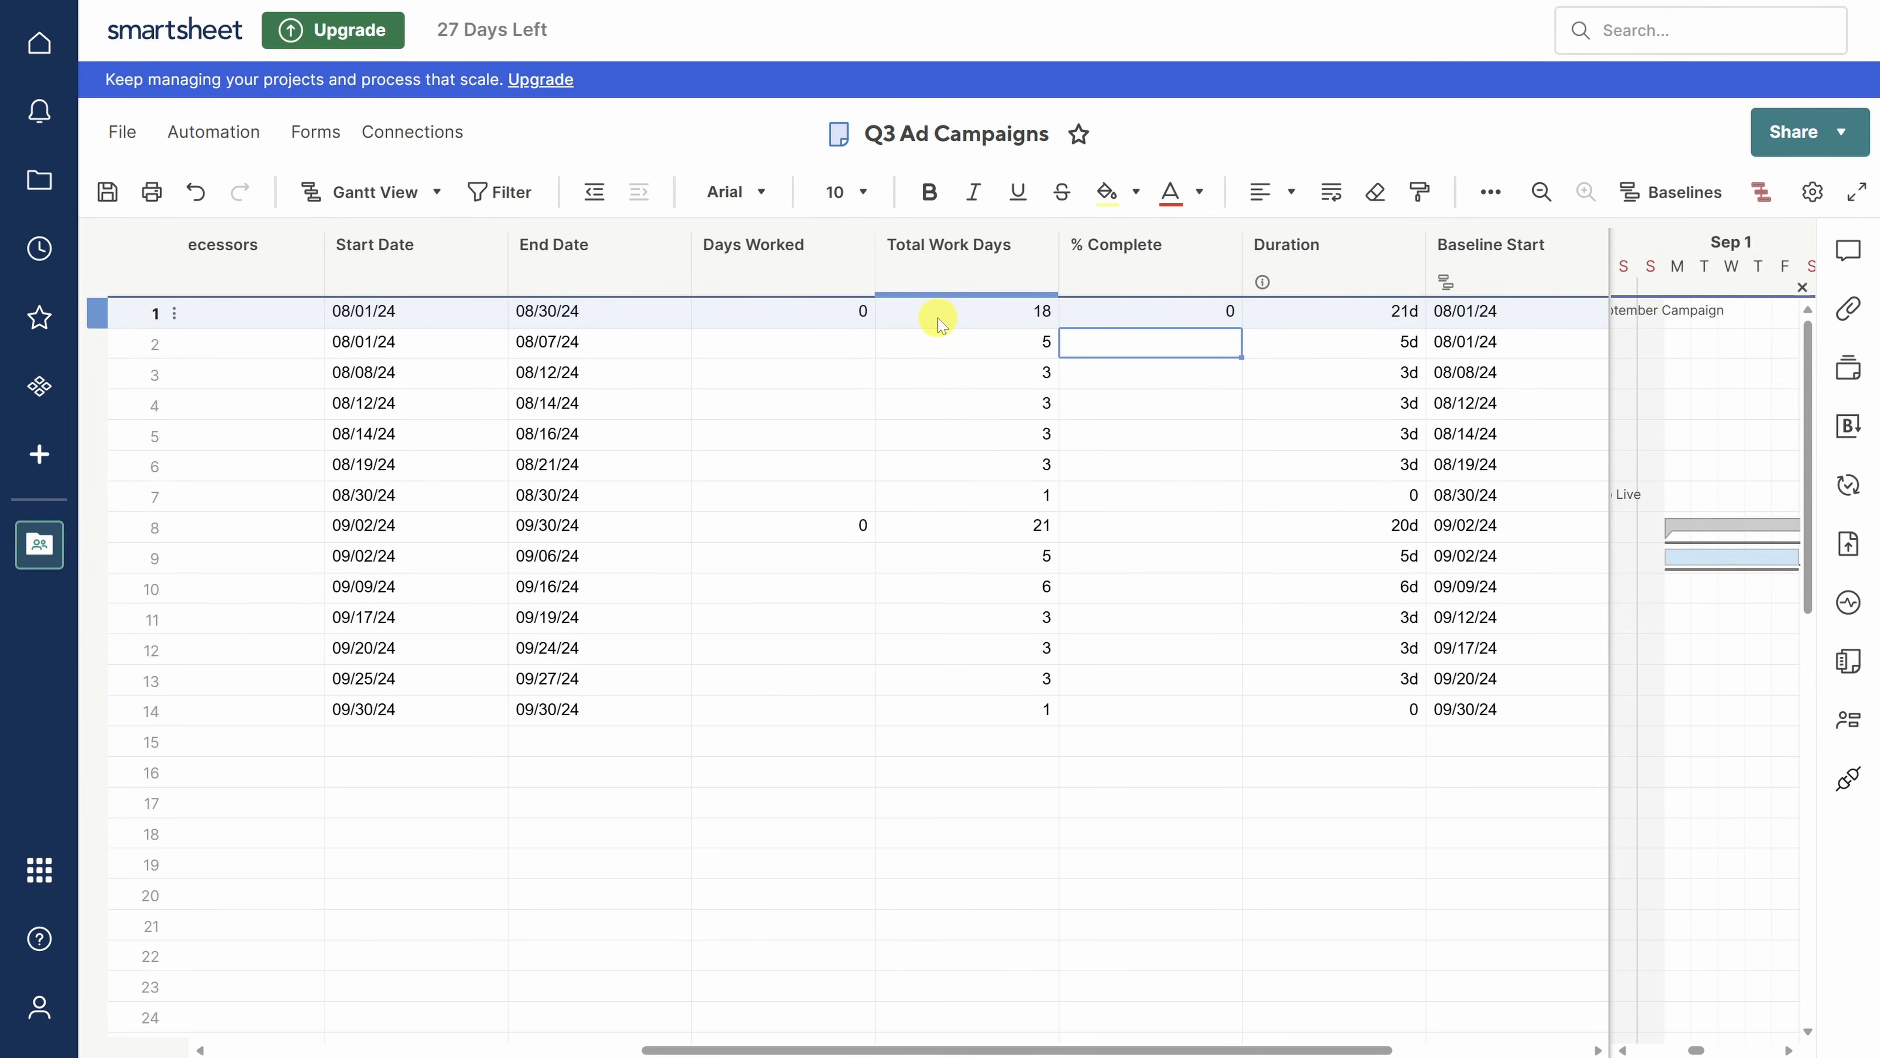
pyautogui.rightClick(1151, 315)
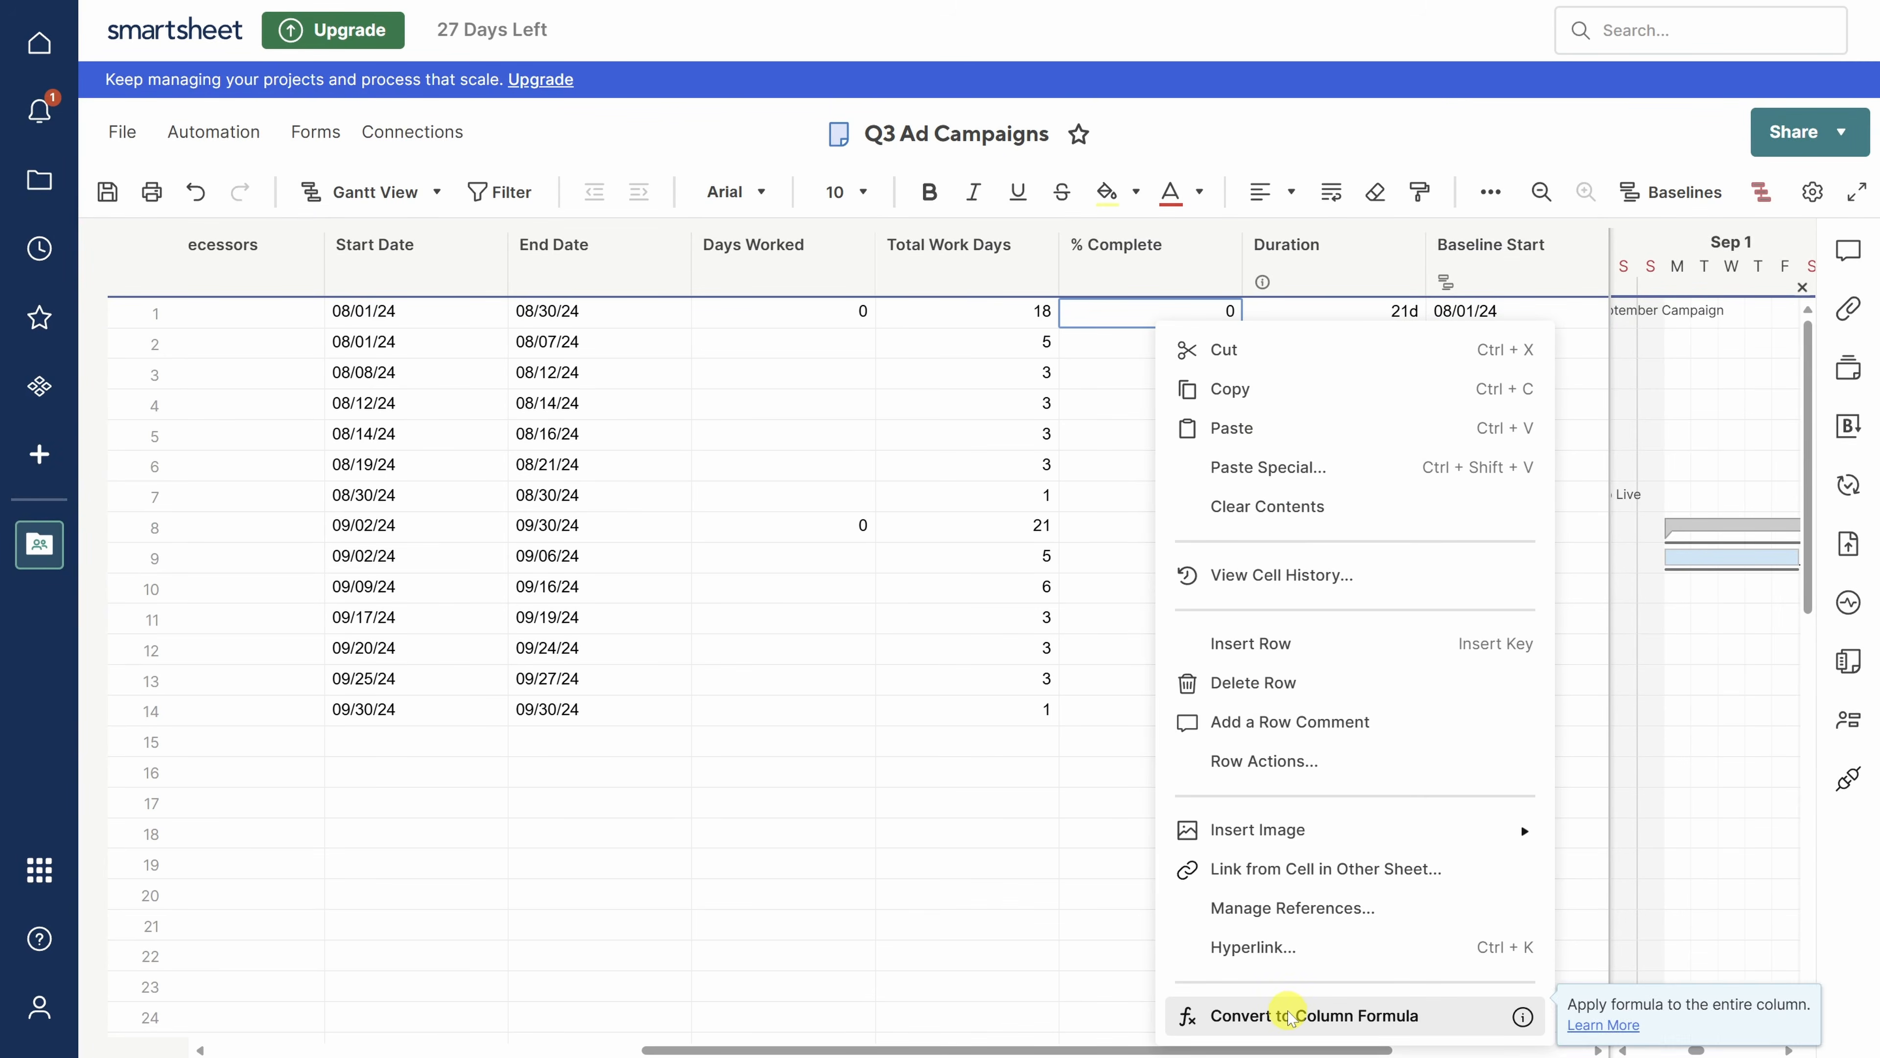
pyautogui.click(1289, 1016)
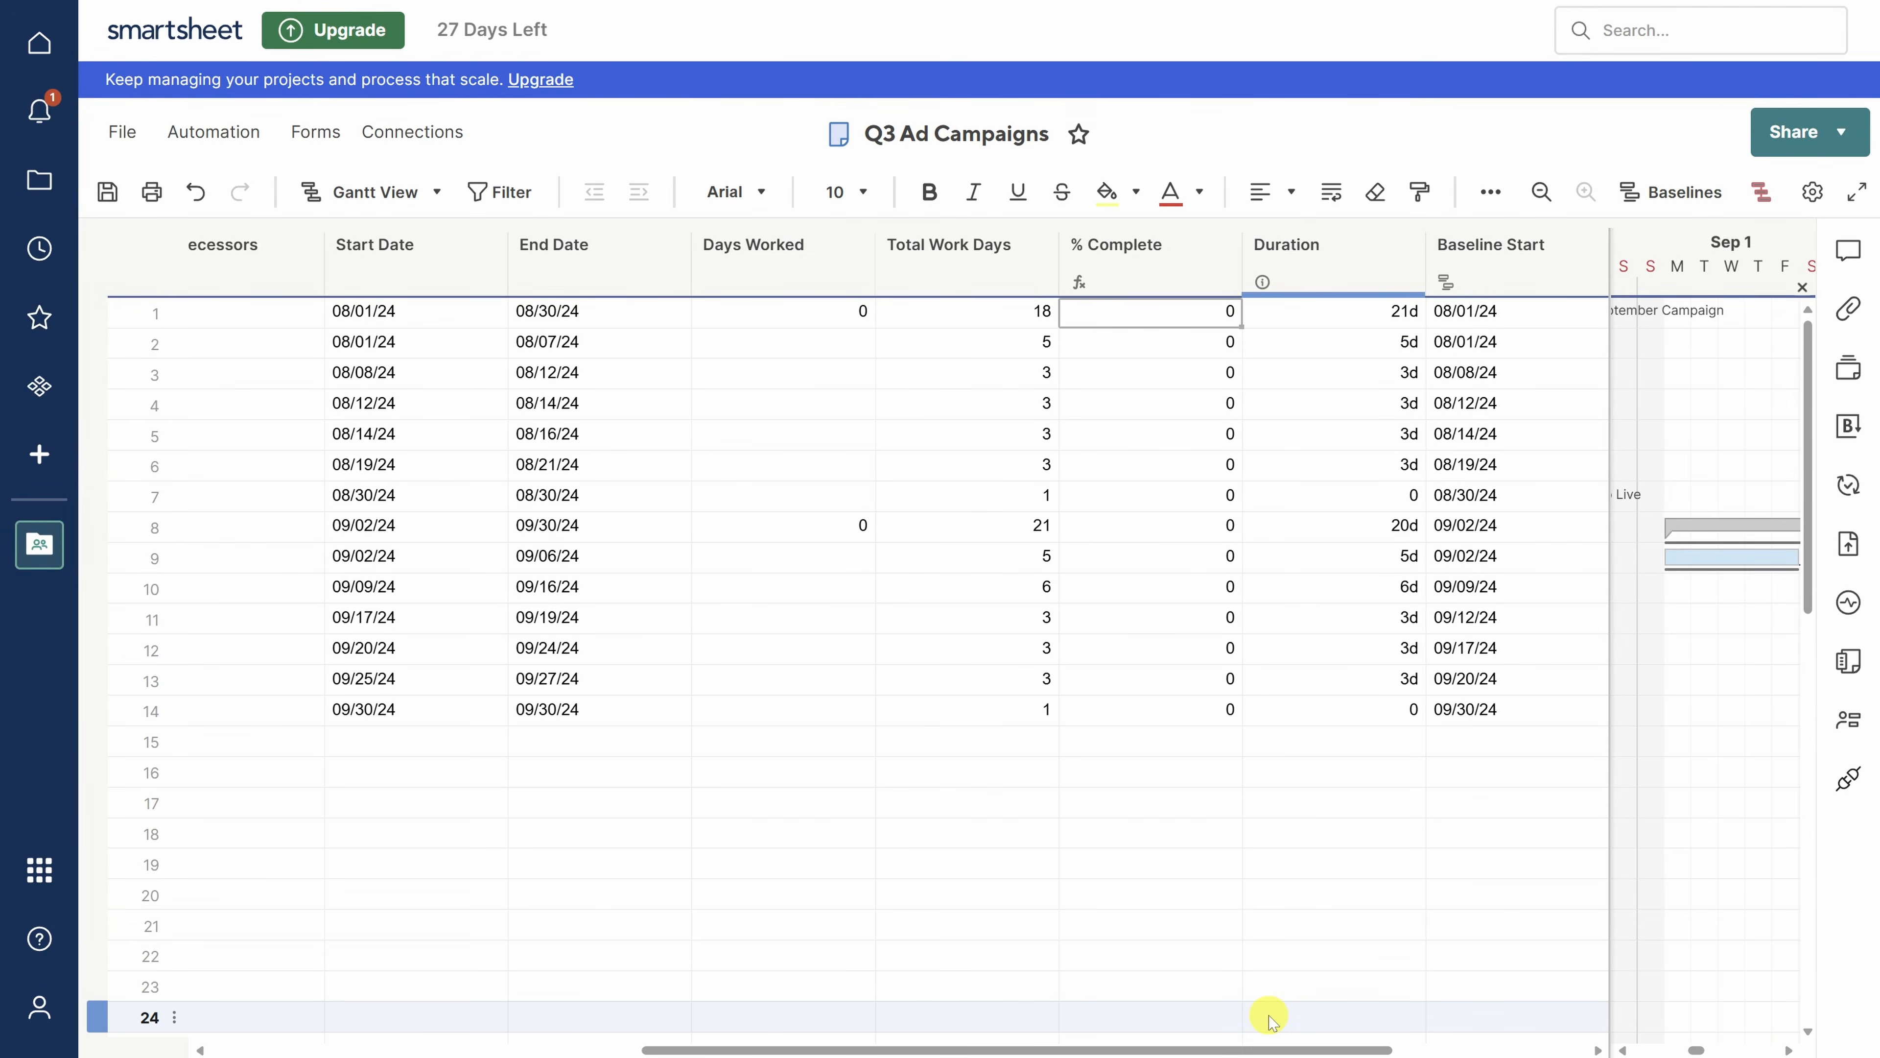
pyautogui.click(1141, 257)
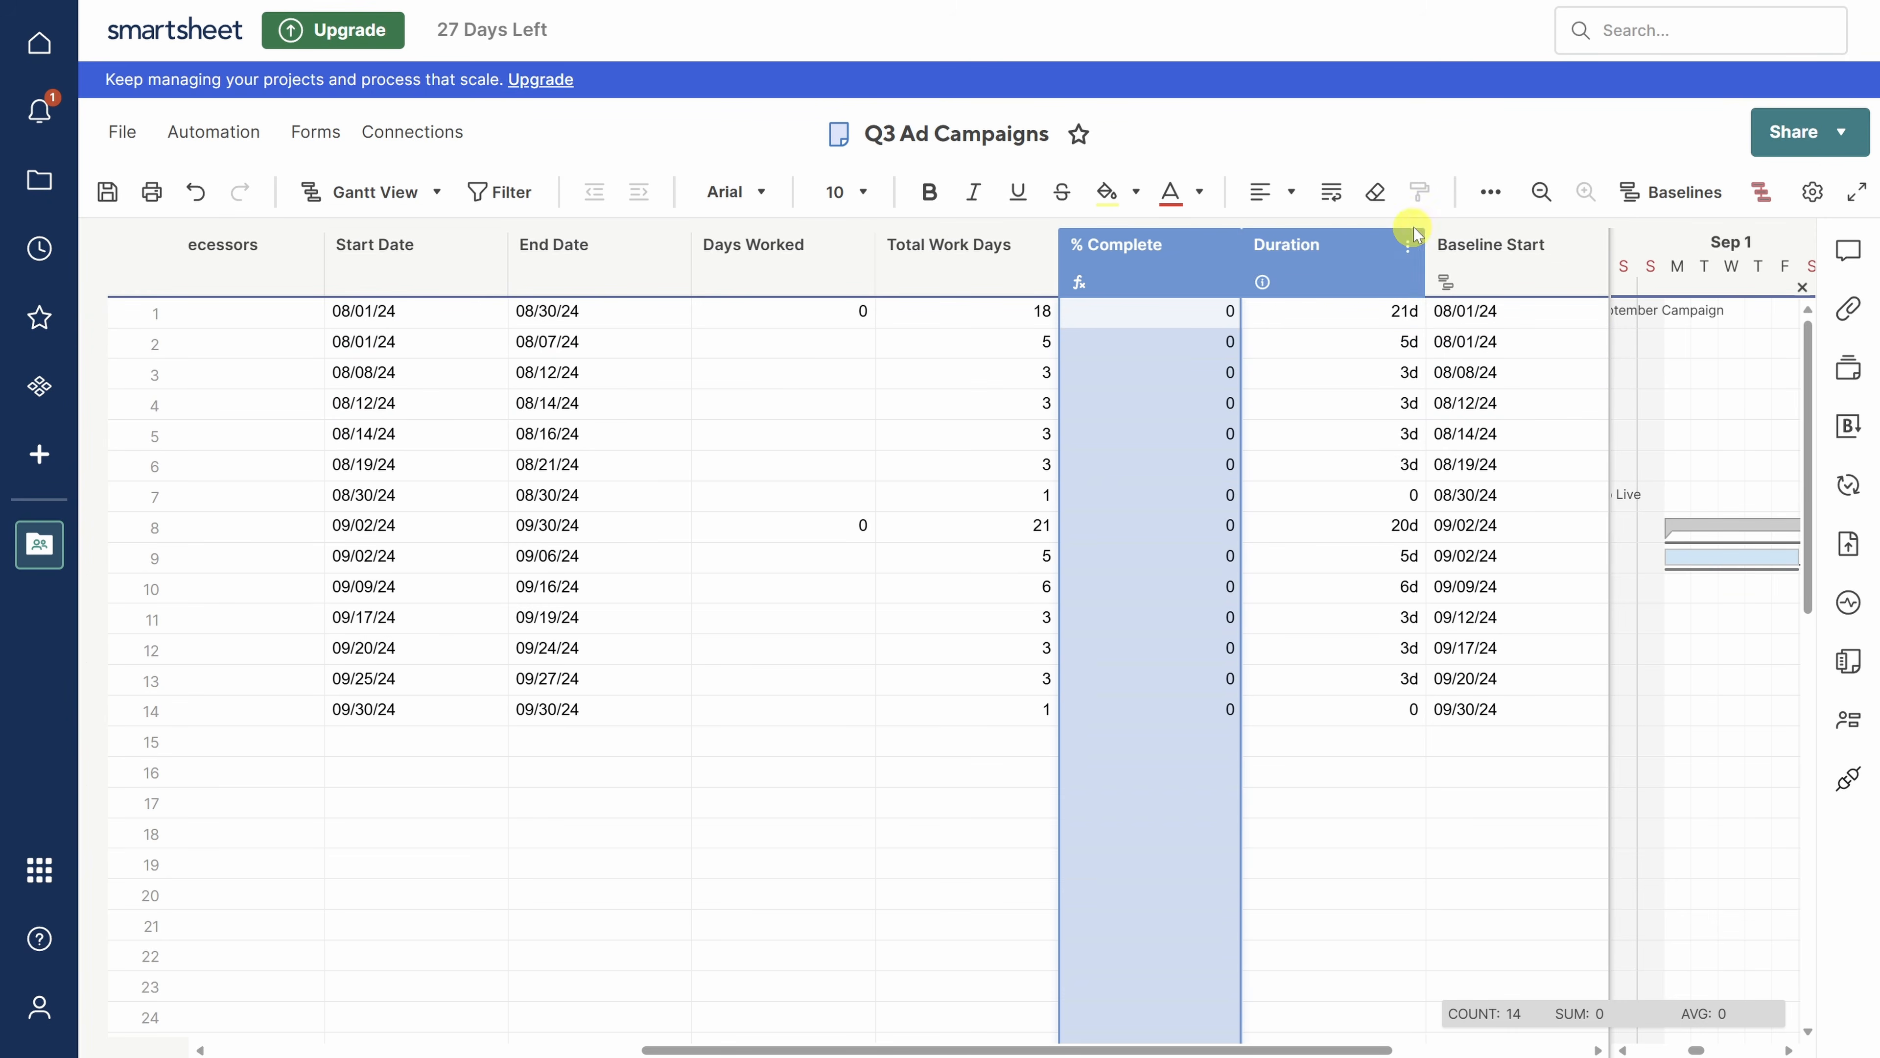
# - Apply Percentage format (%) to the selected % Complete column
pyautogui.click(1490, 193)
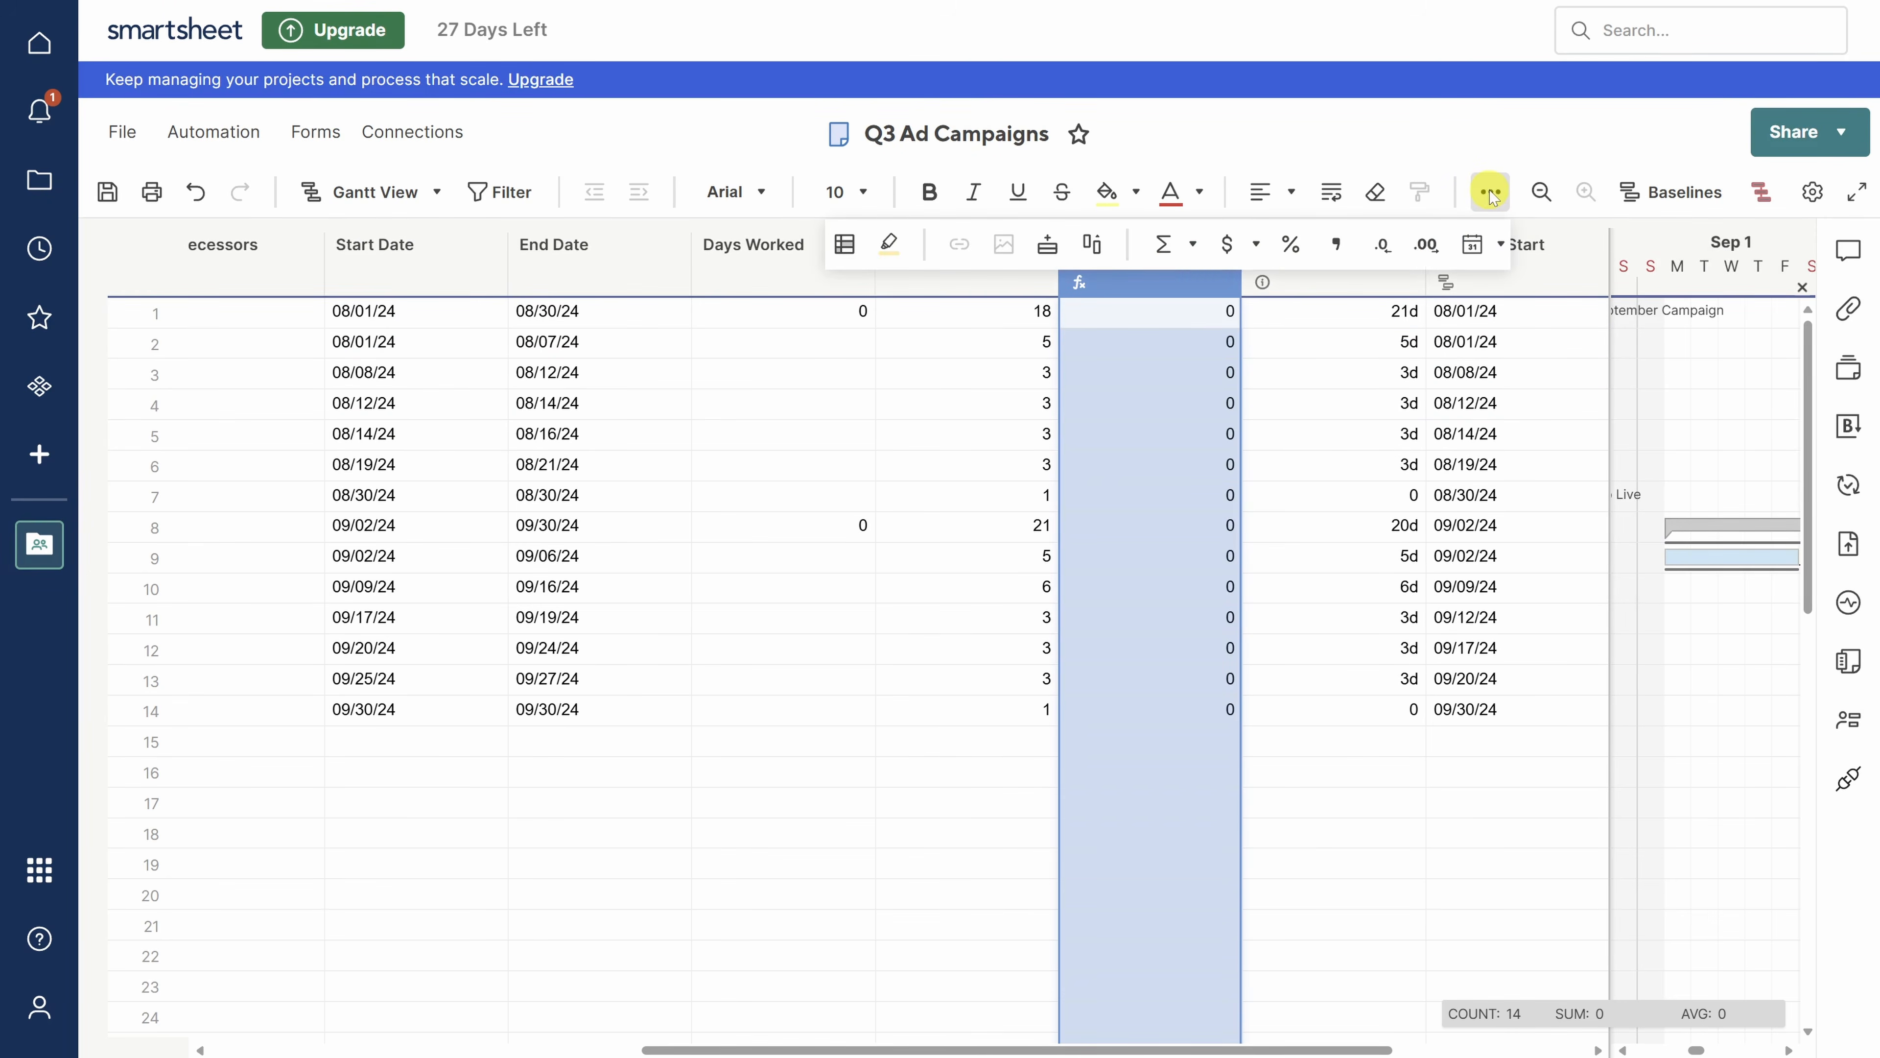
pyautogui.click(1293, 246)
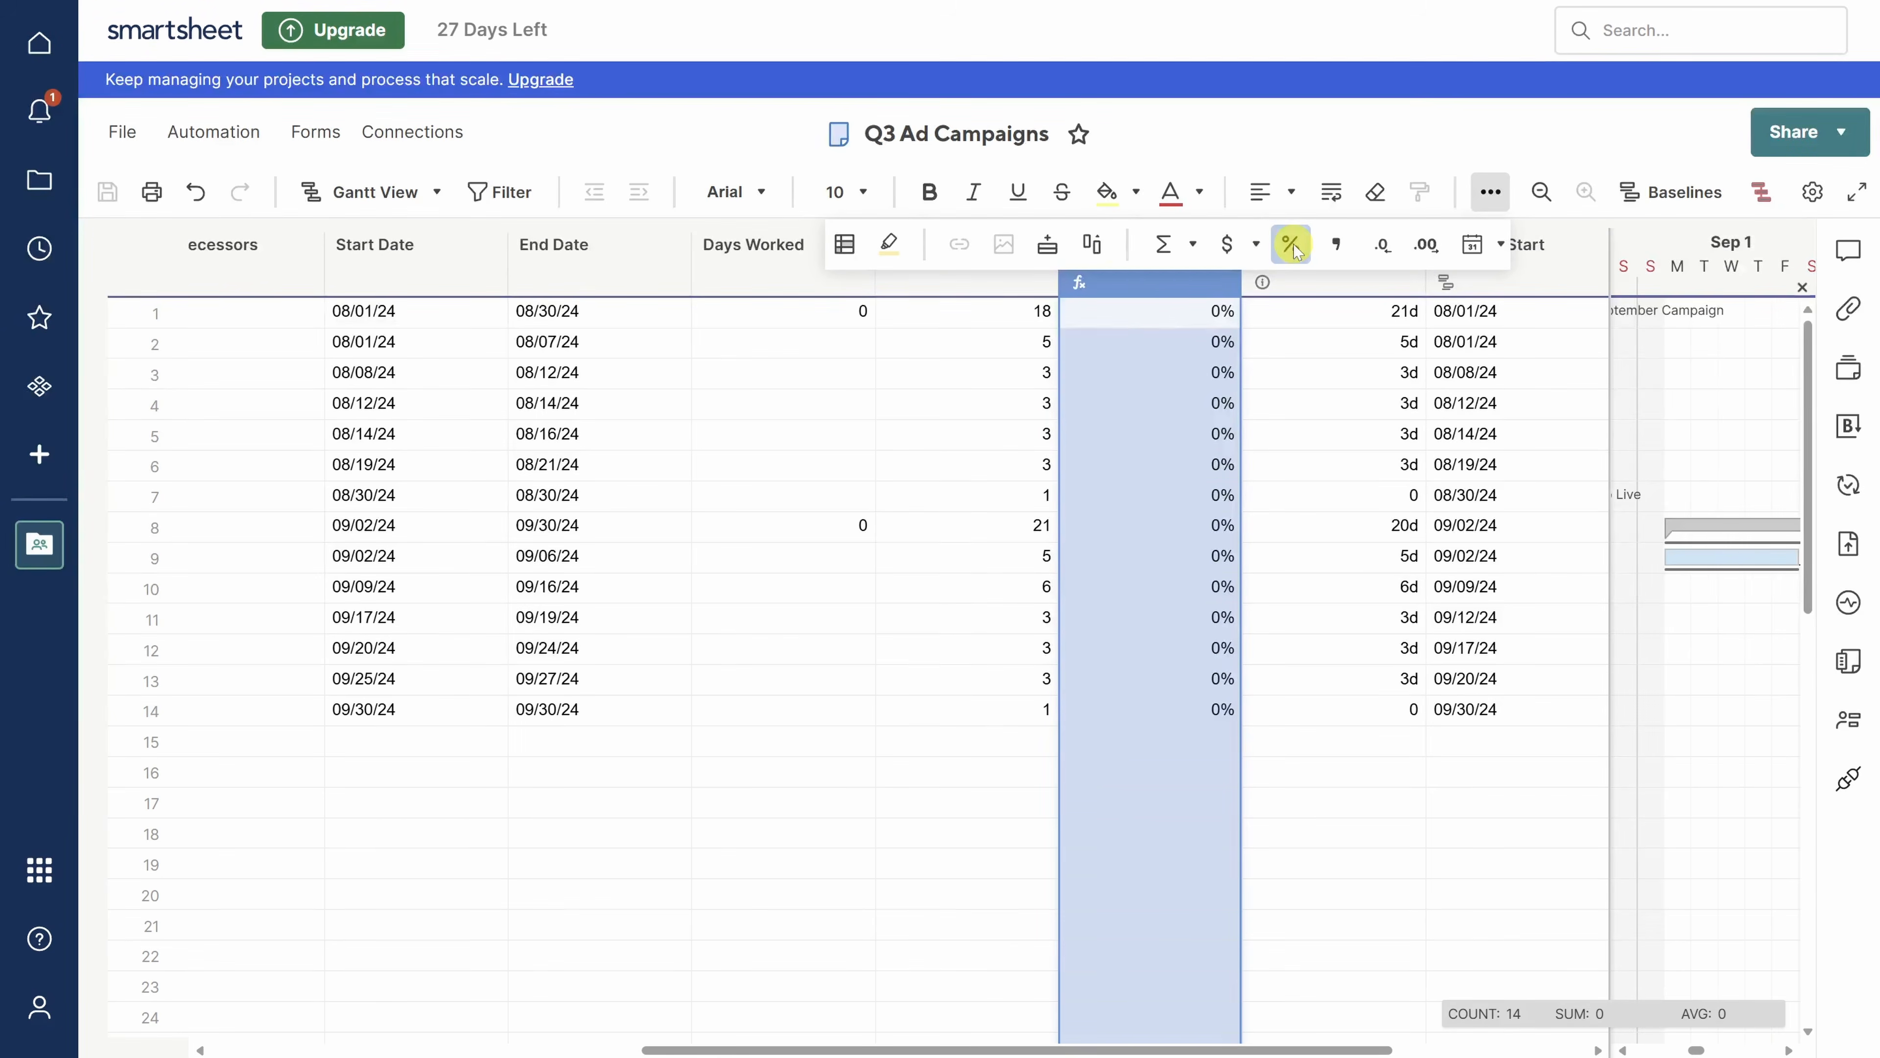
# - Add a conditional formatting rule whose first condition is Status is not Completed
pyautogui.click(842, 248)
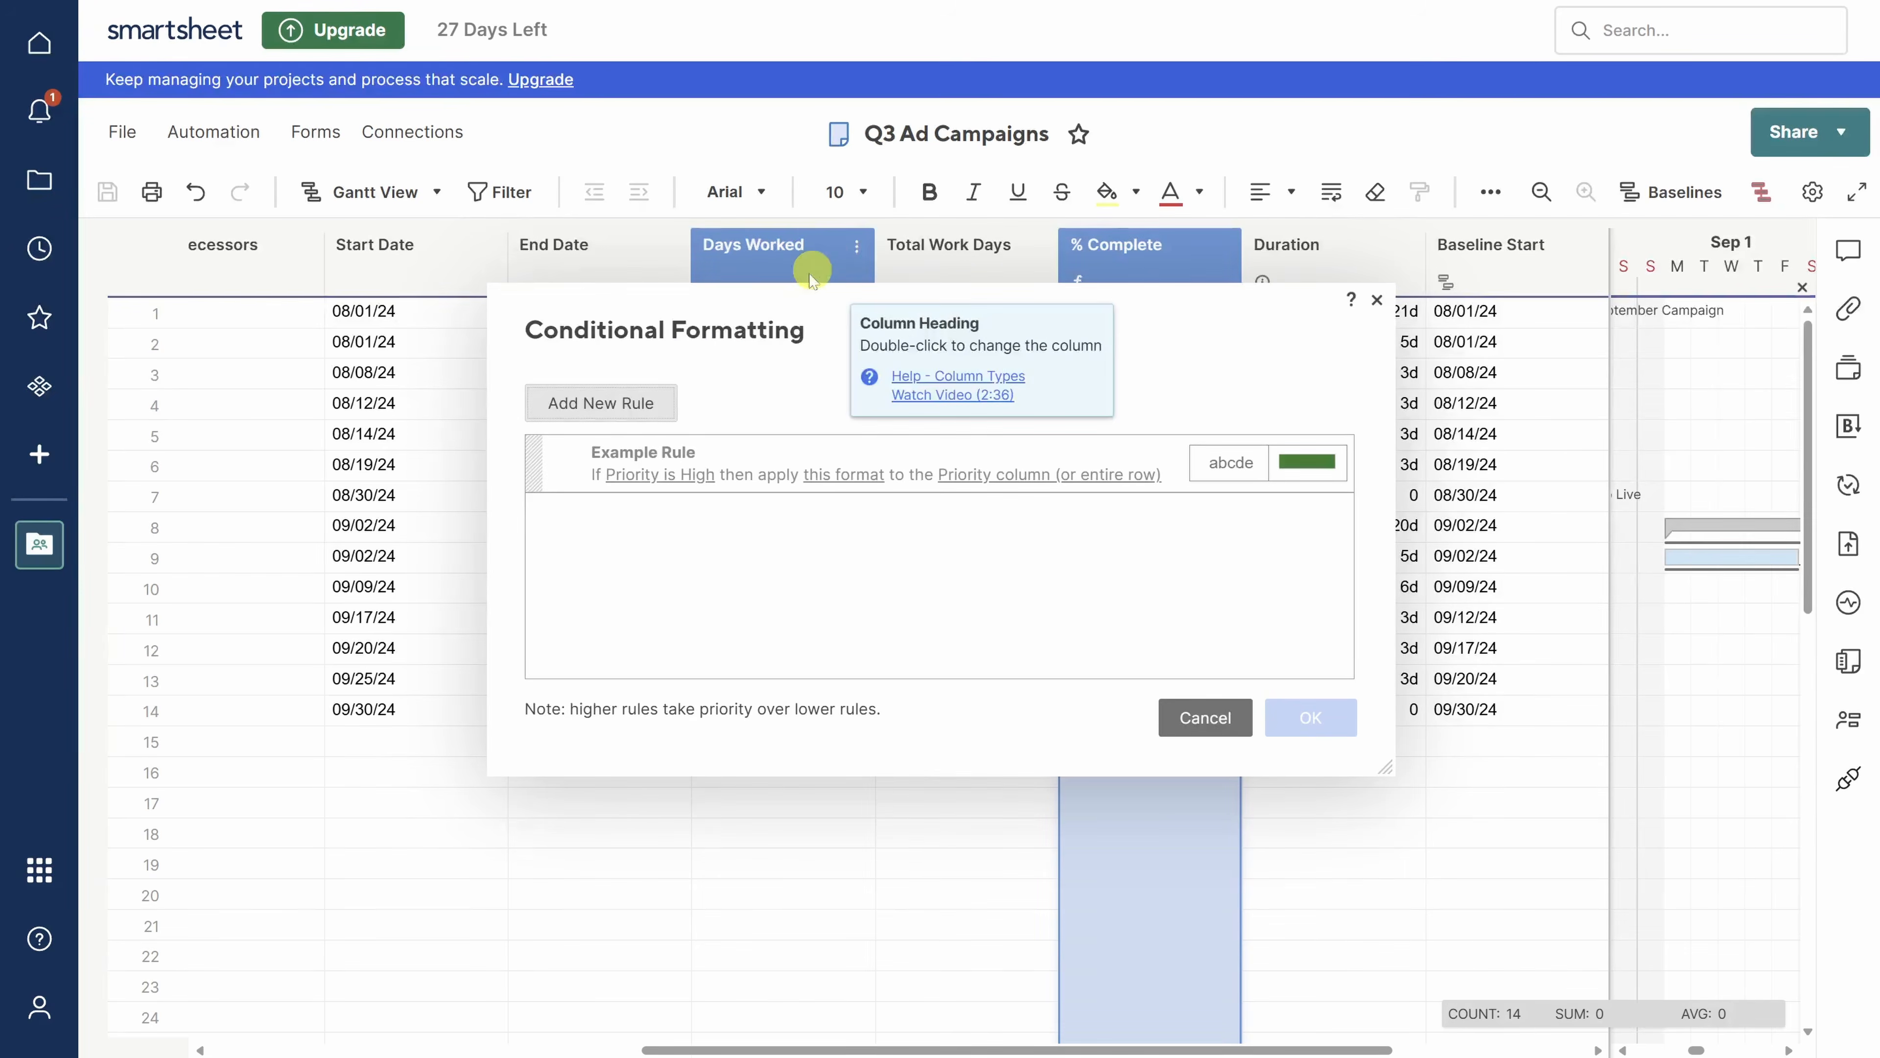
pyautogui.click(636, 409)
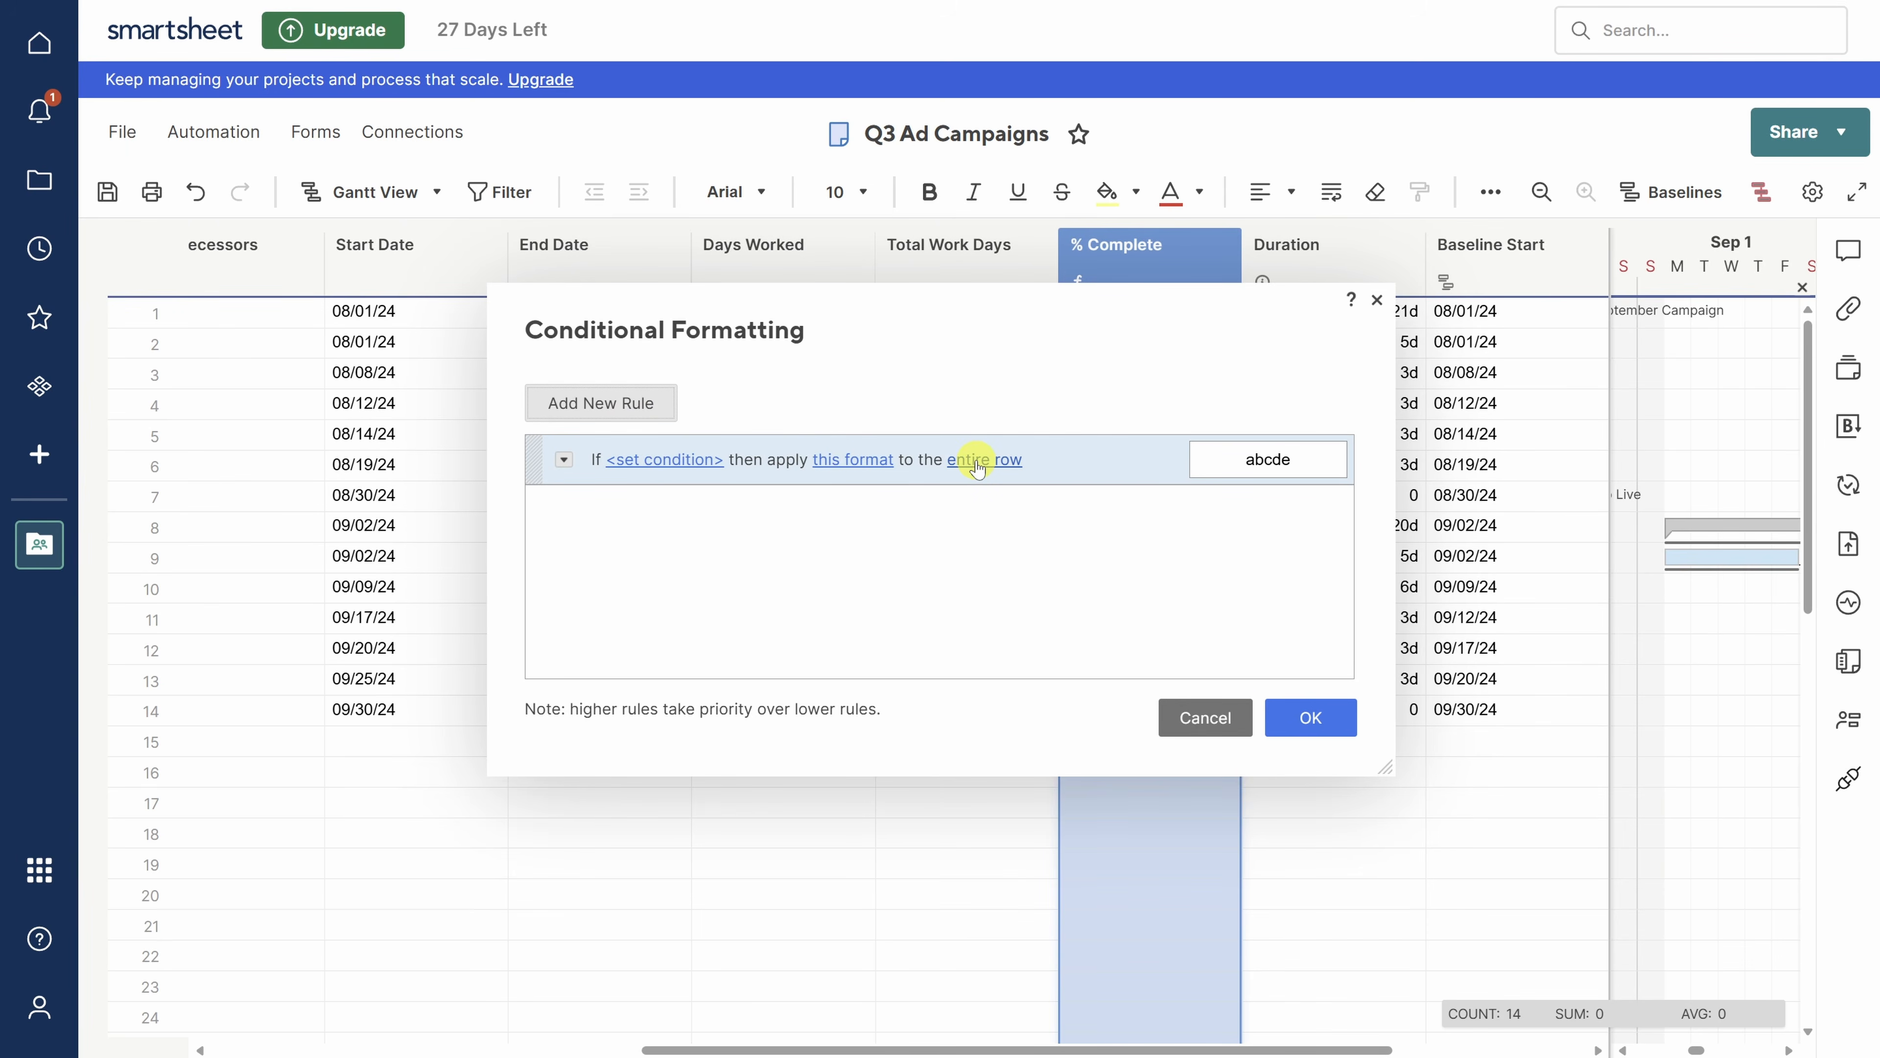
pyautogui.click(700, 463)
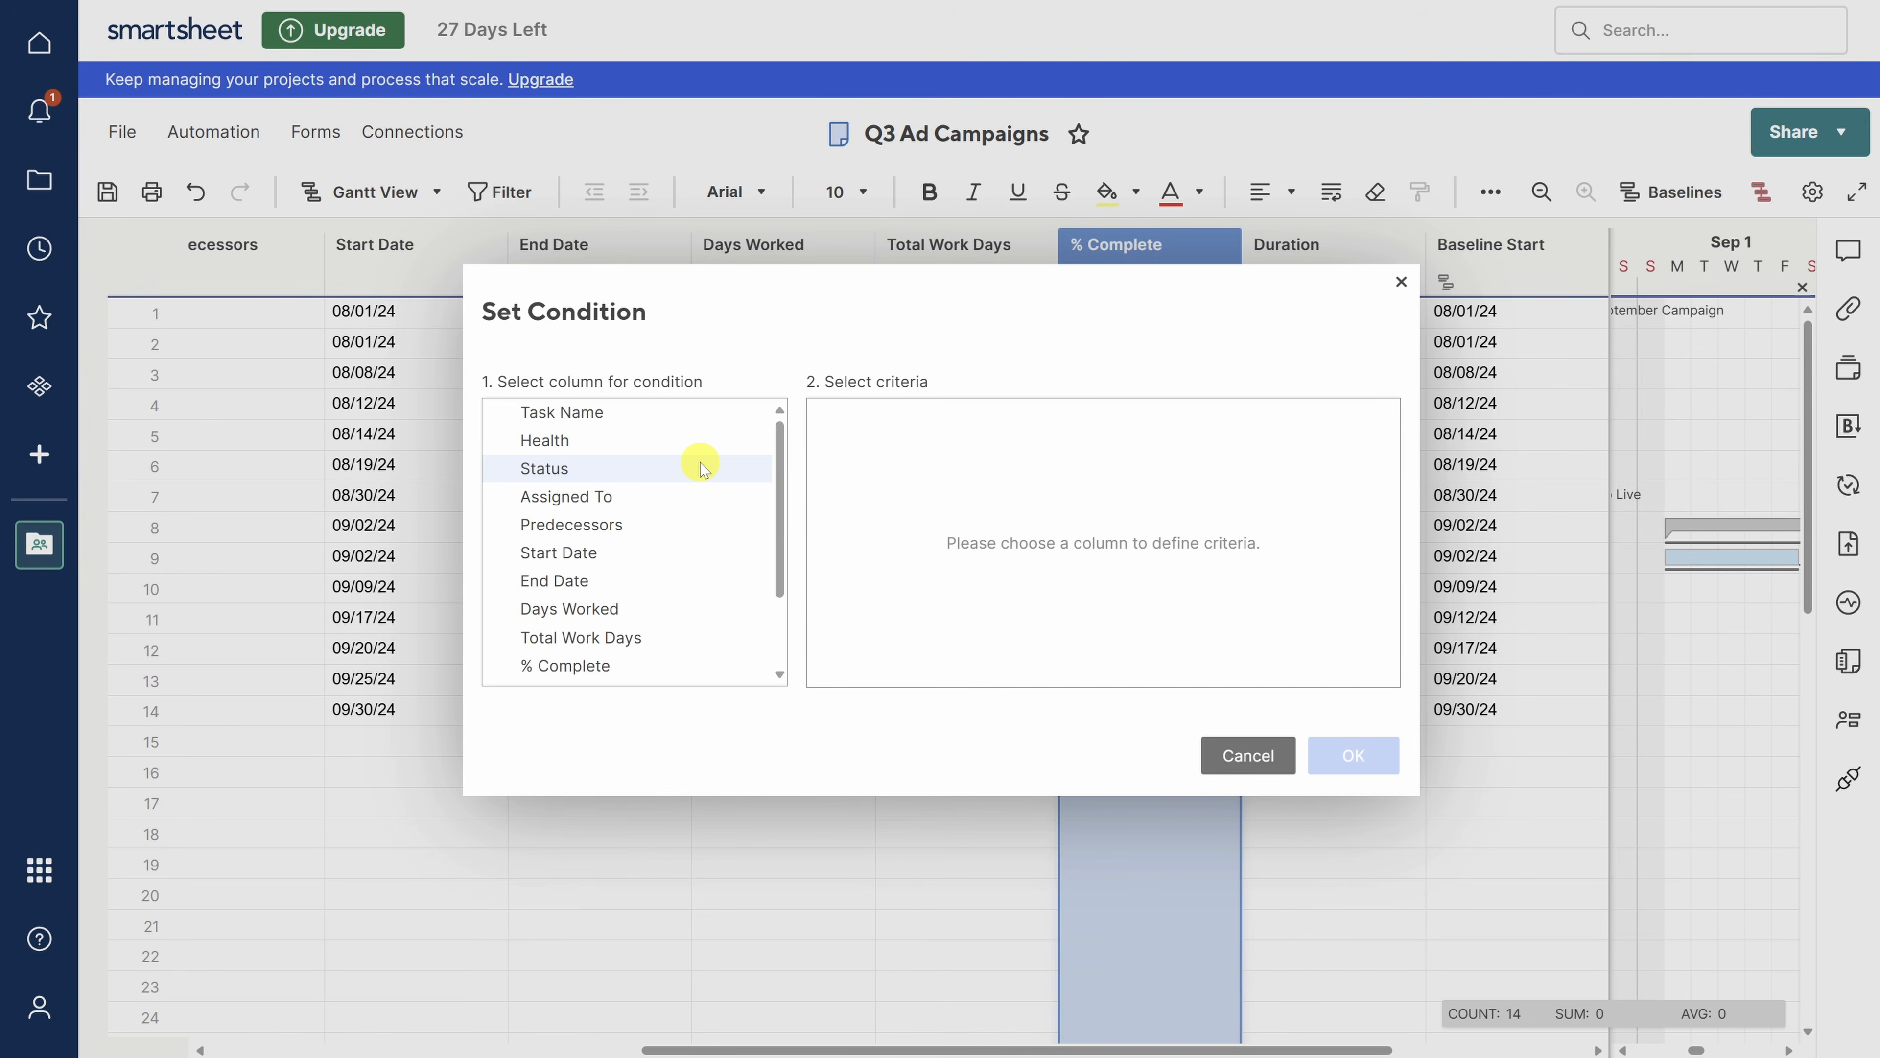
pyautogui.click(701, 468)
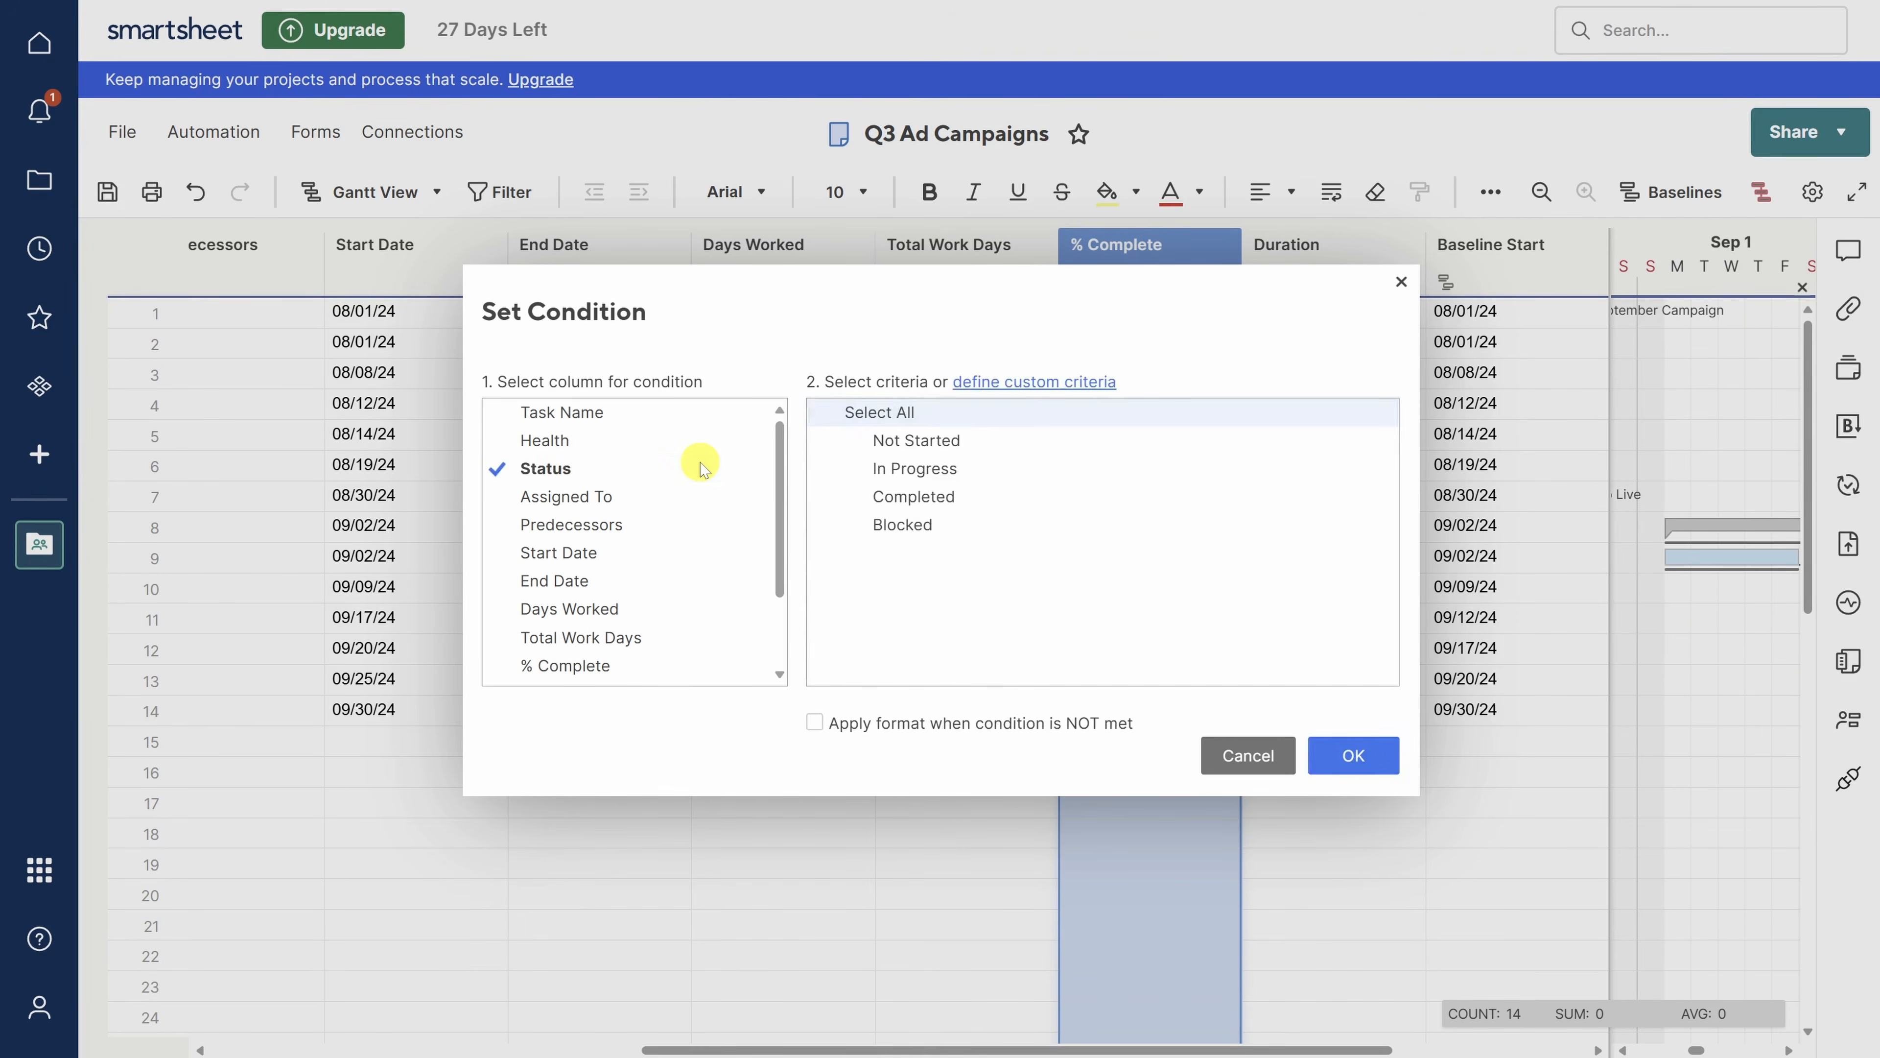
pyautogui.click(876, 501)
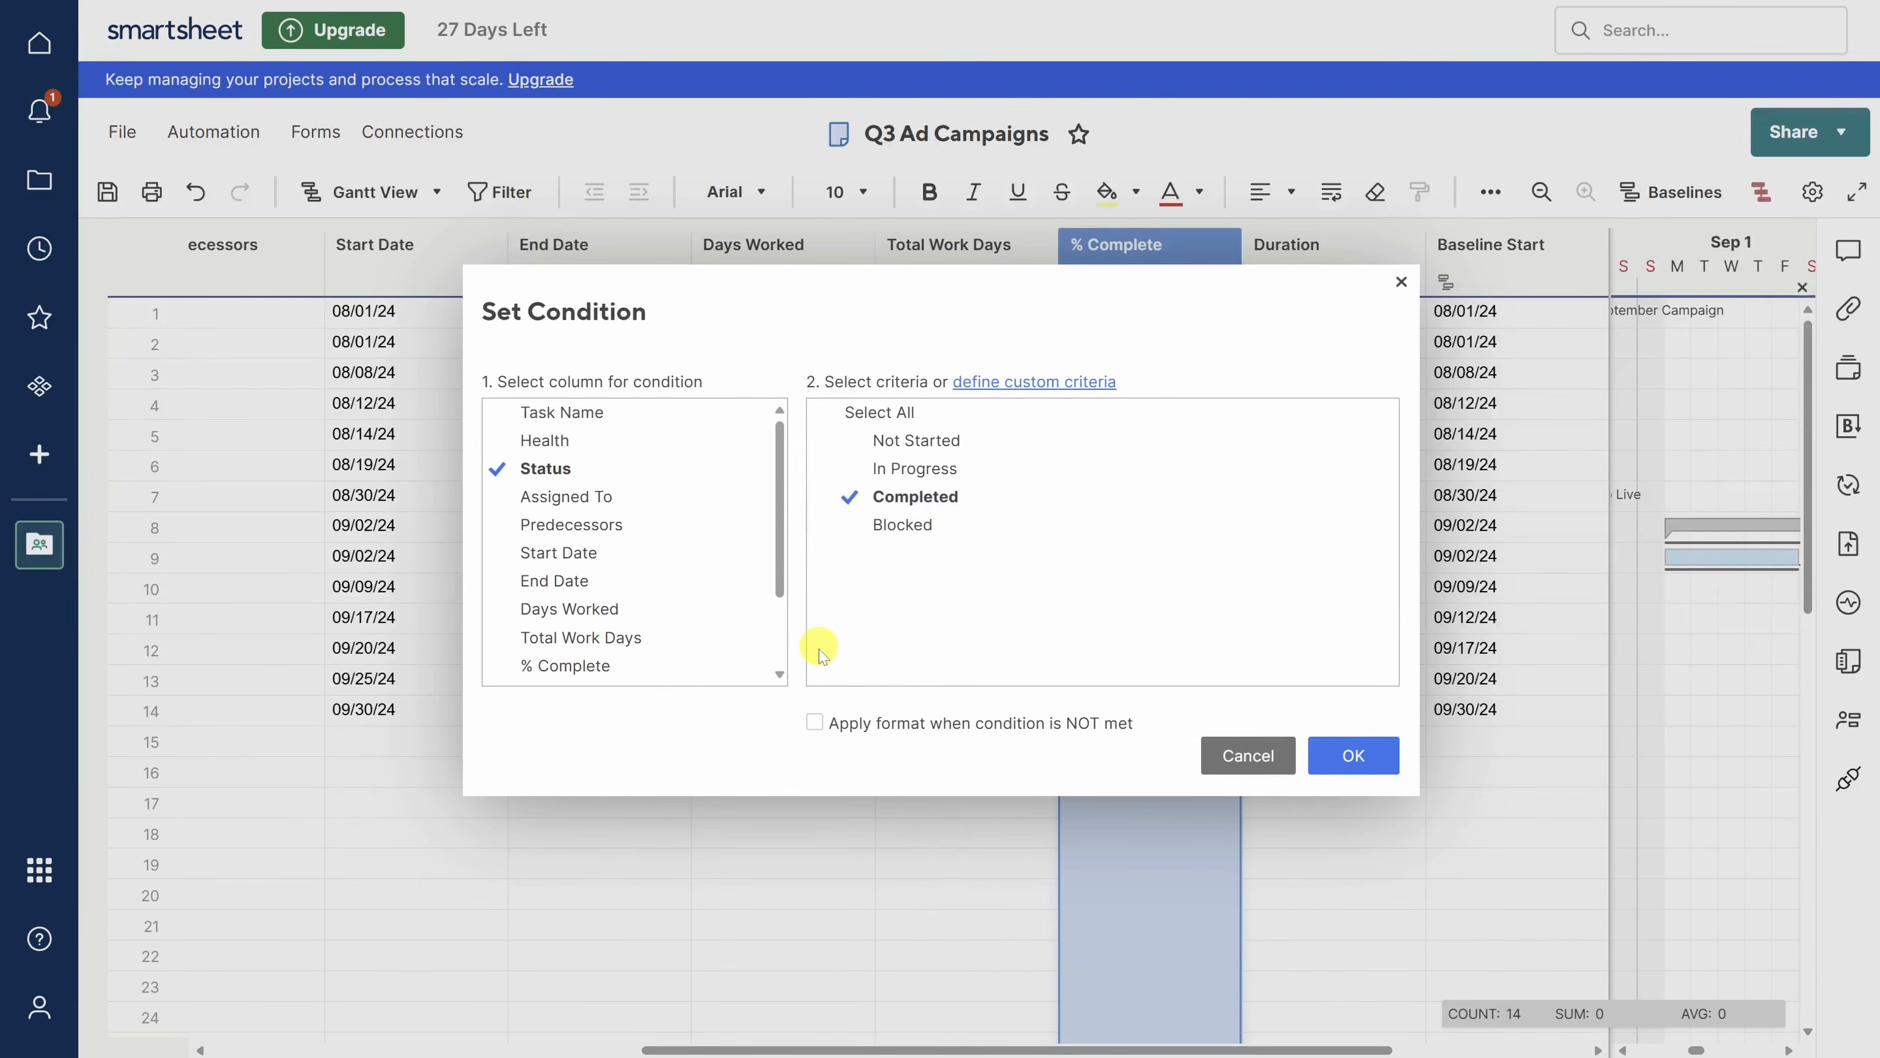
pyautogui.click(814, 722)
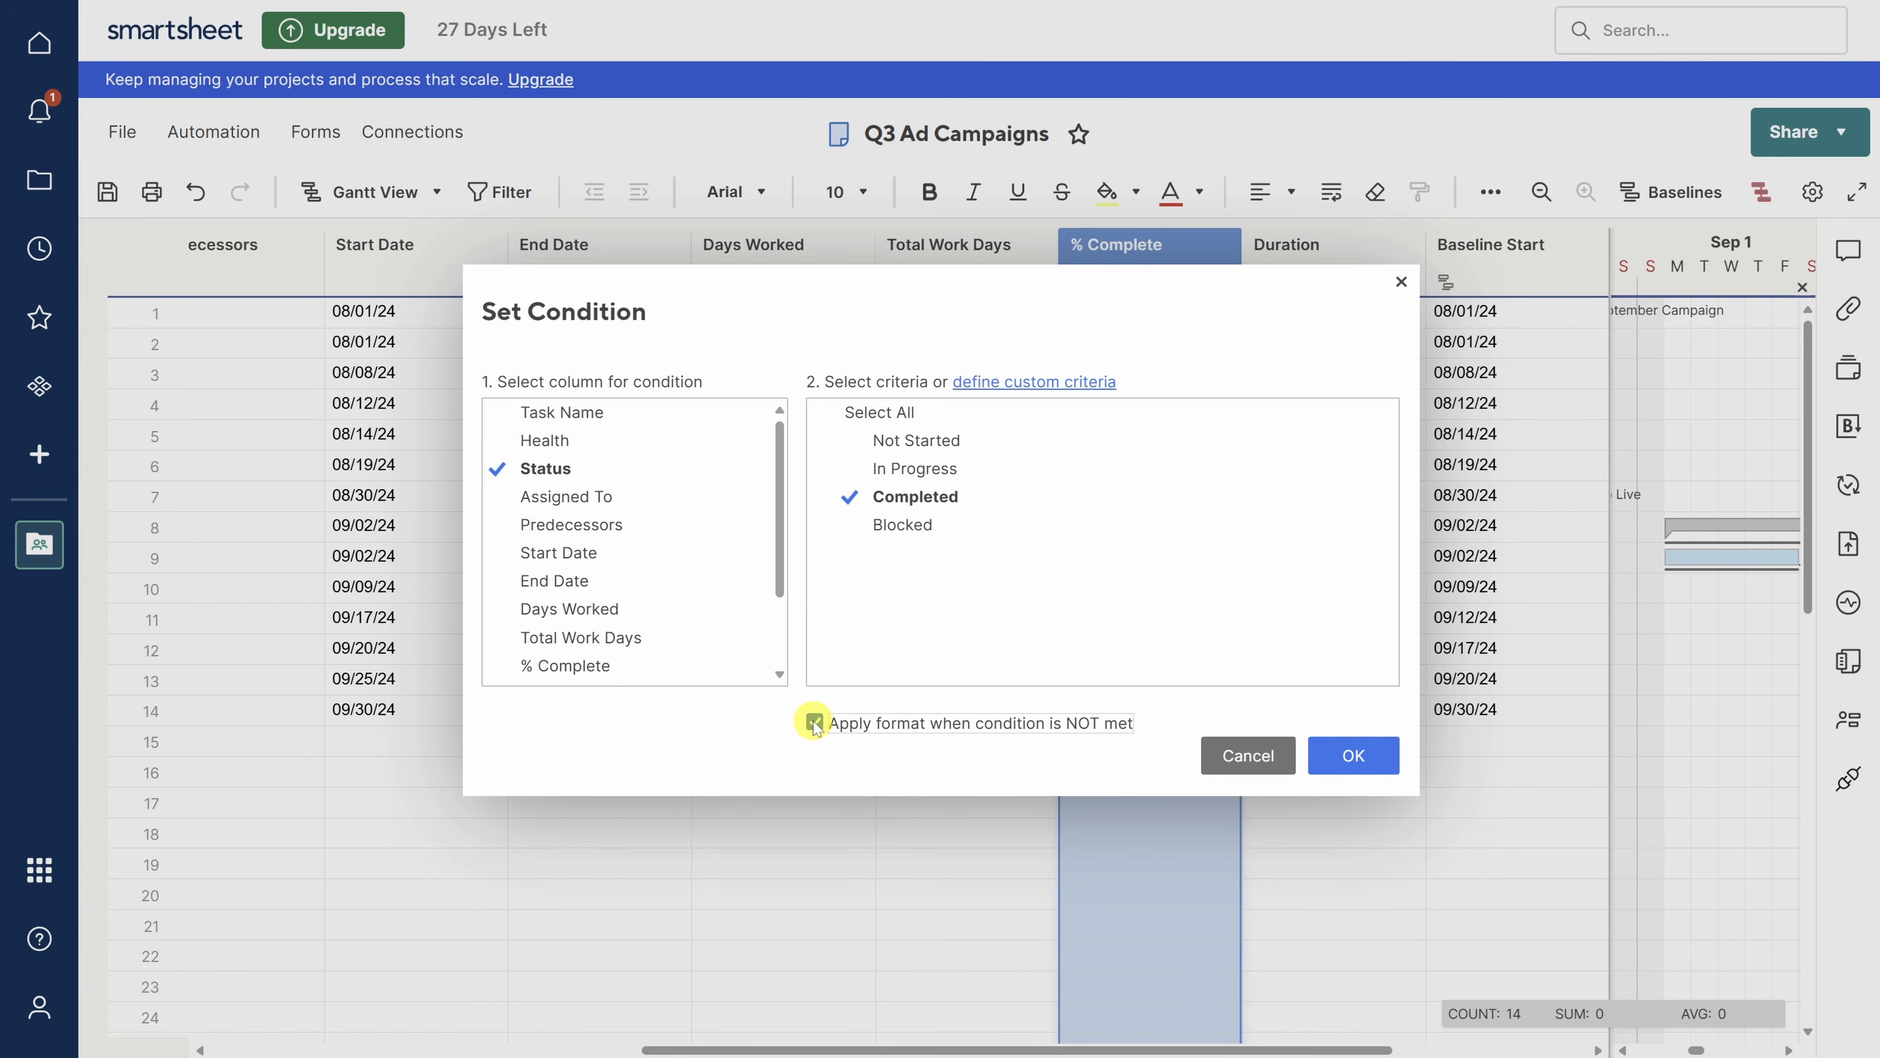
pyautogui.click(1325, 755)
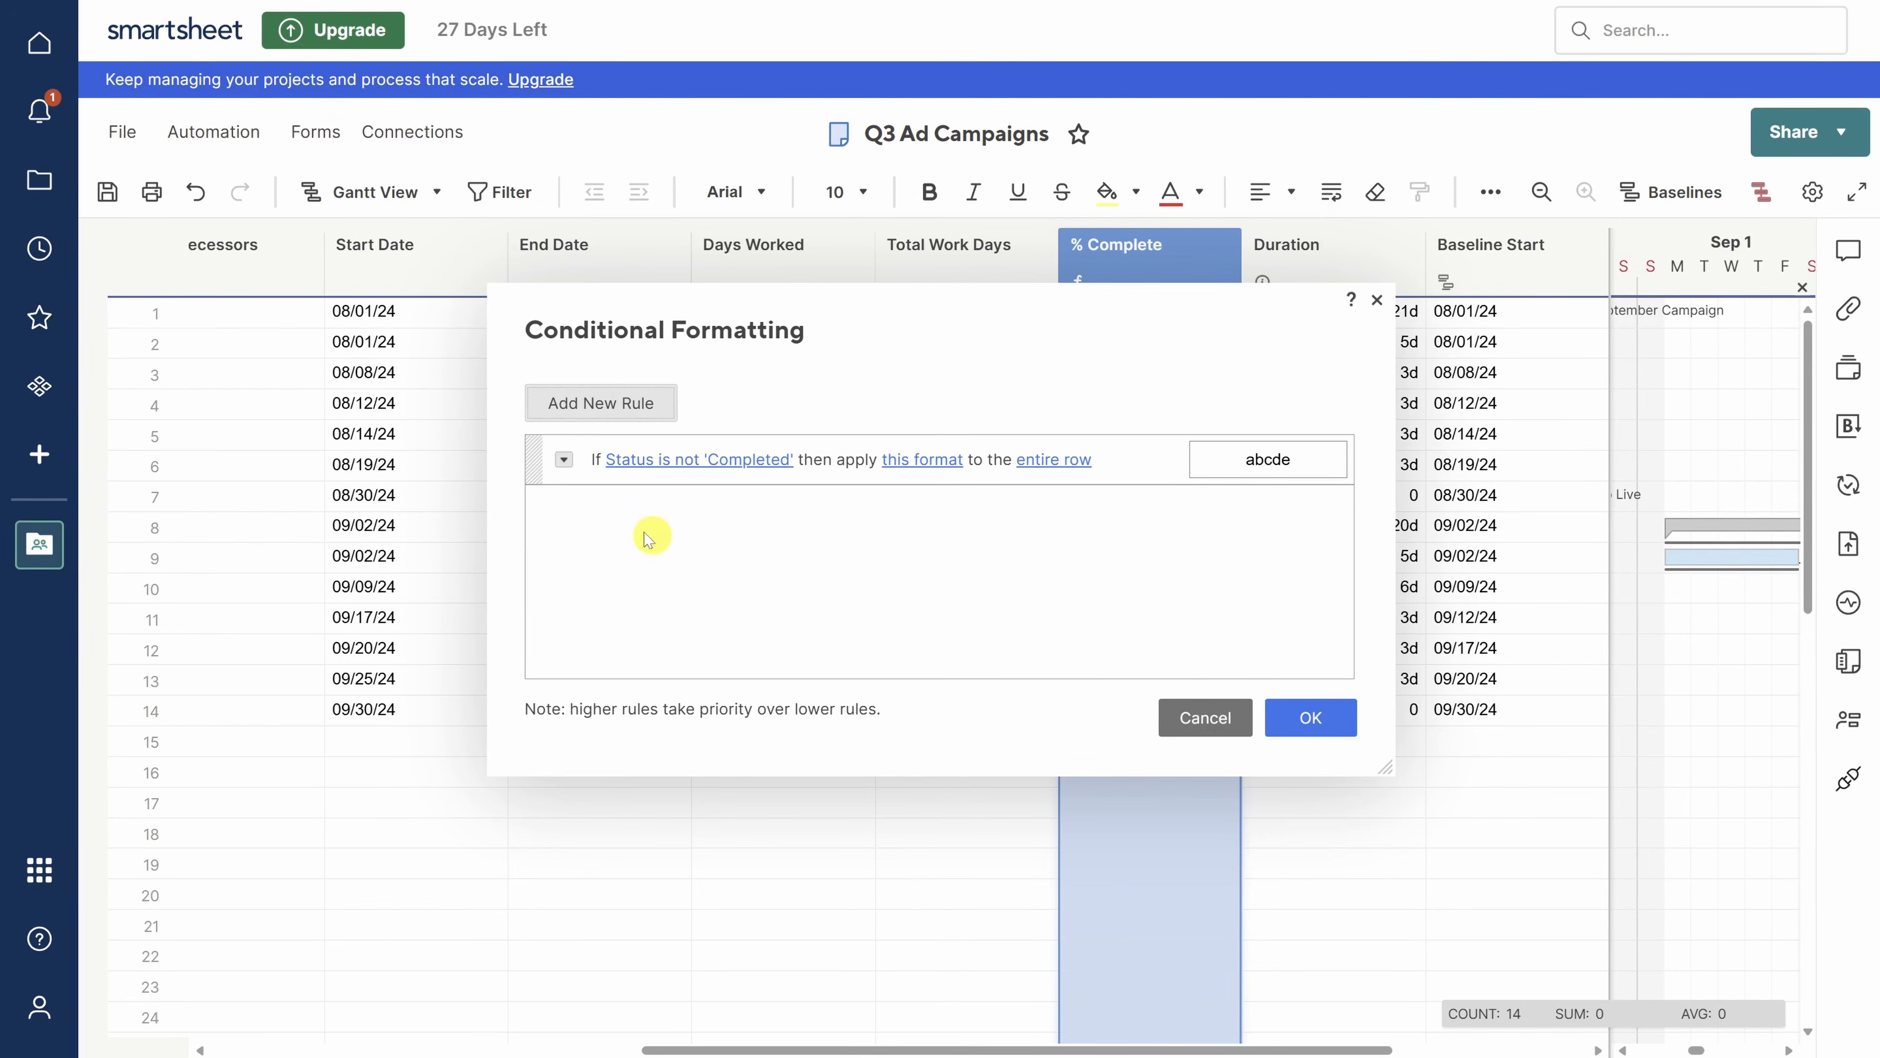
# - Add a second AND condition: End Date is in the past
pyautogui.click(564, 462)
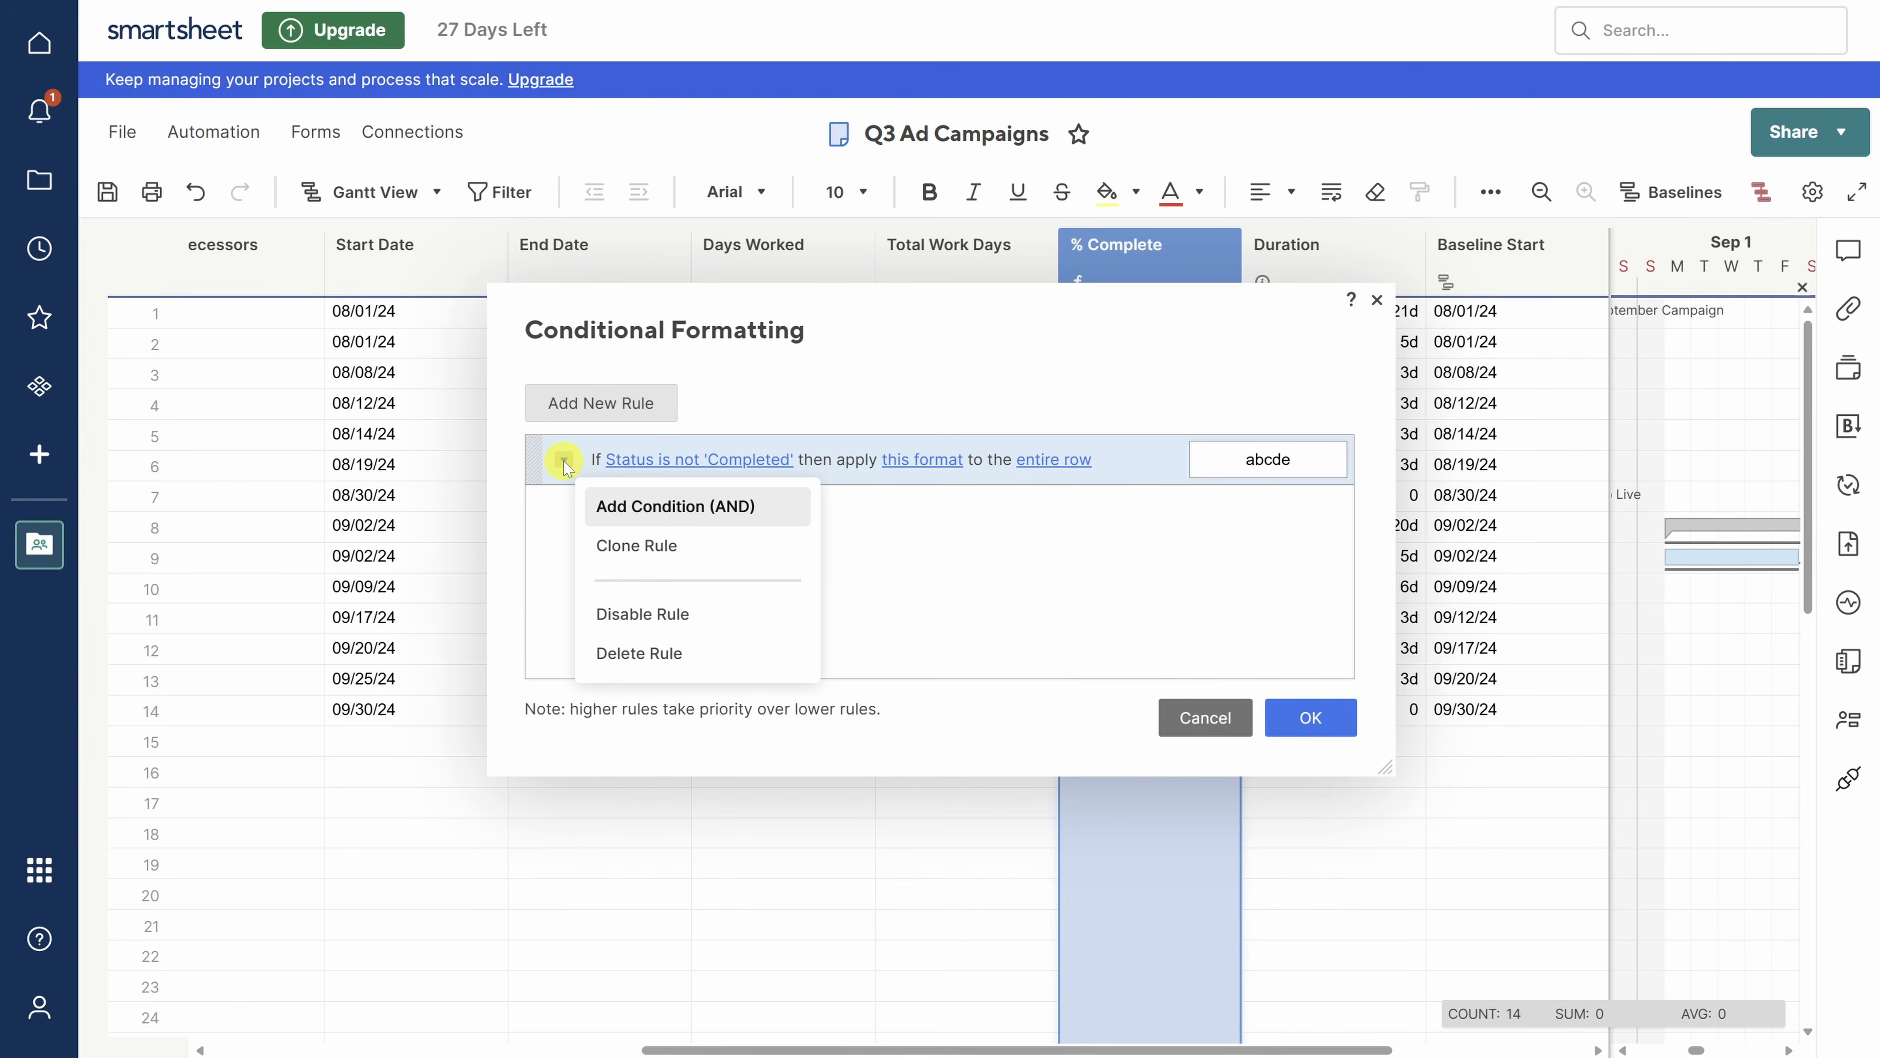
pyautogui.click(646, 521)
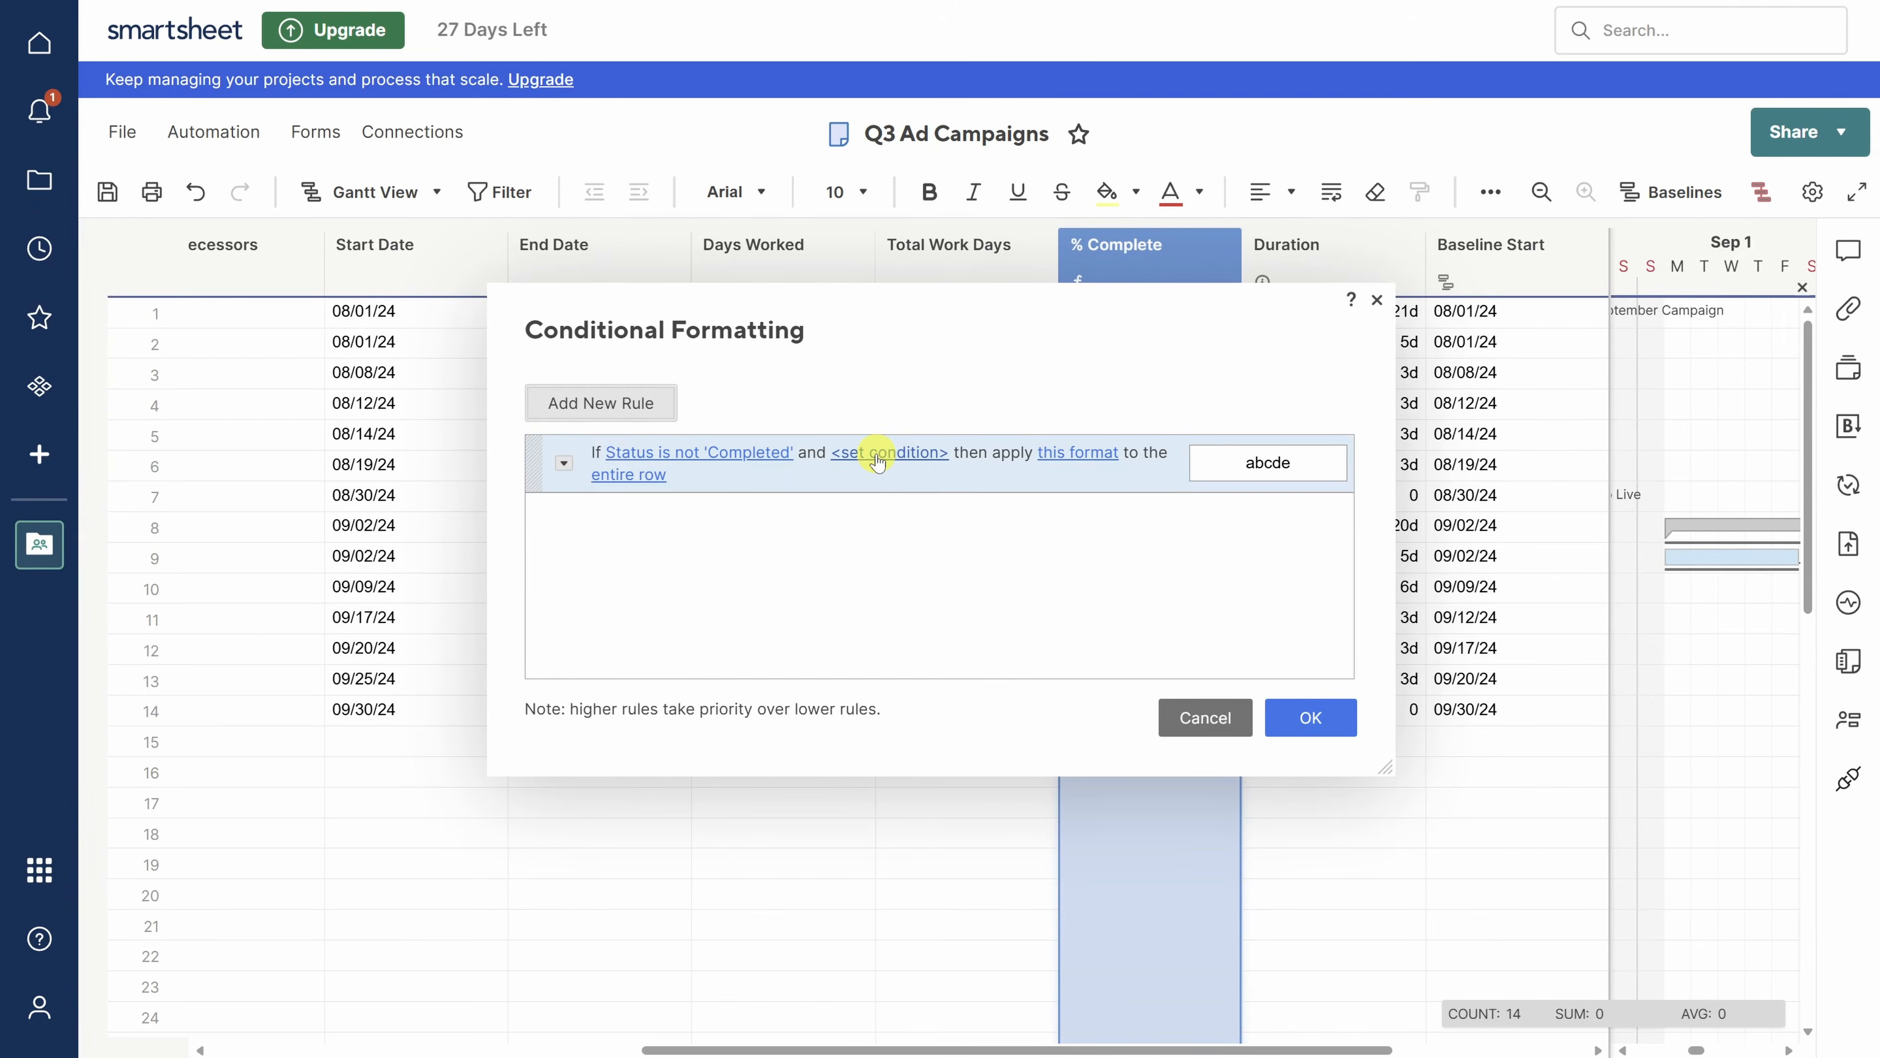
pyautogui.click(878, 459)
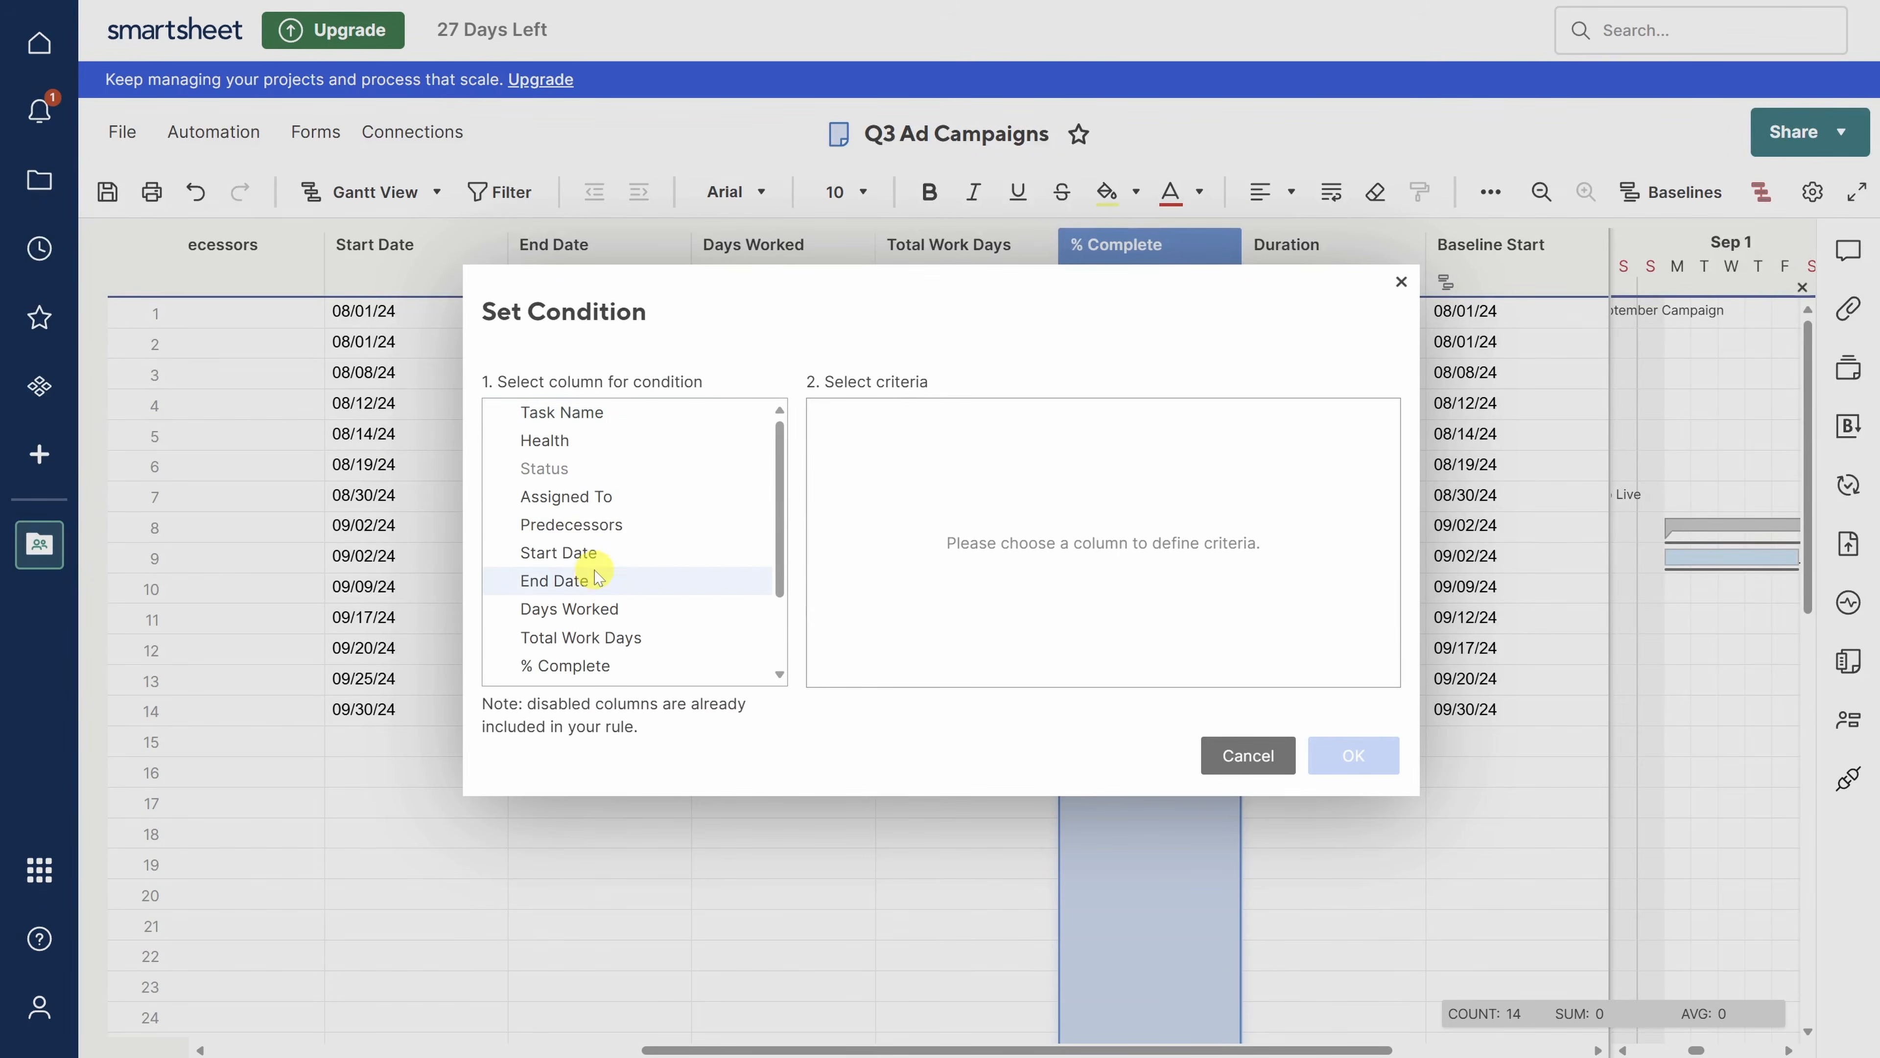
pyautogui.click(577, 580)
pyautogui.click(997, 414)
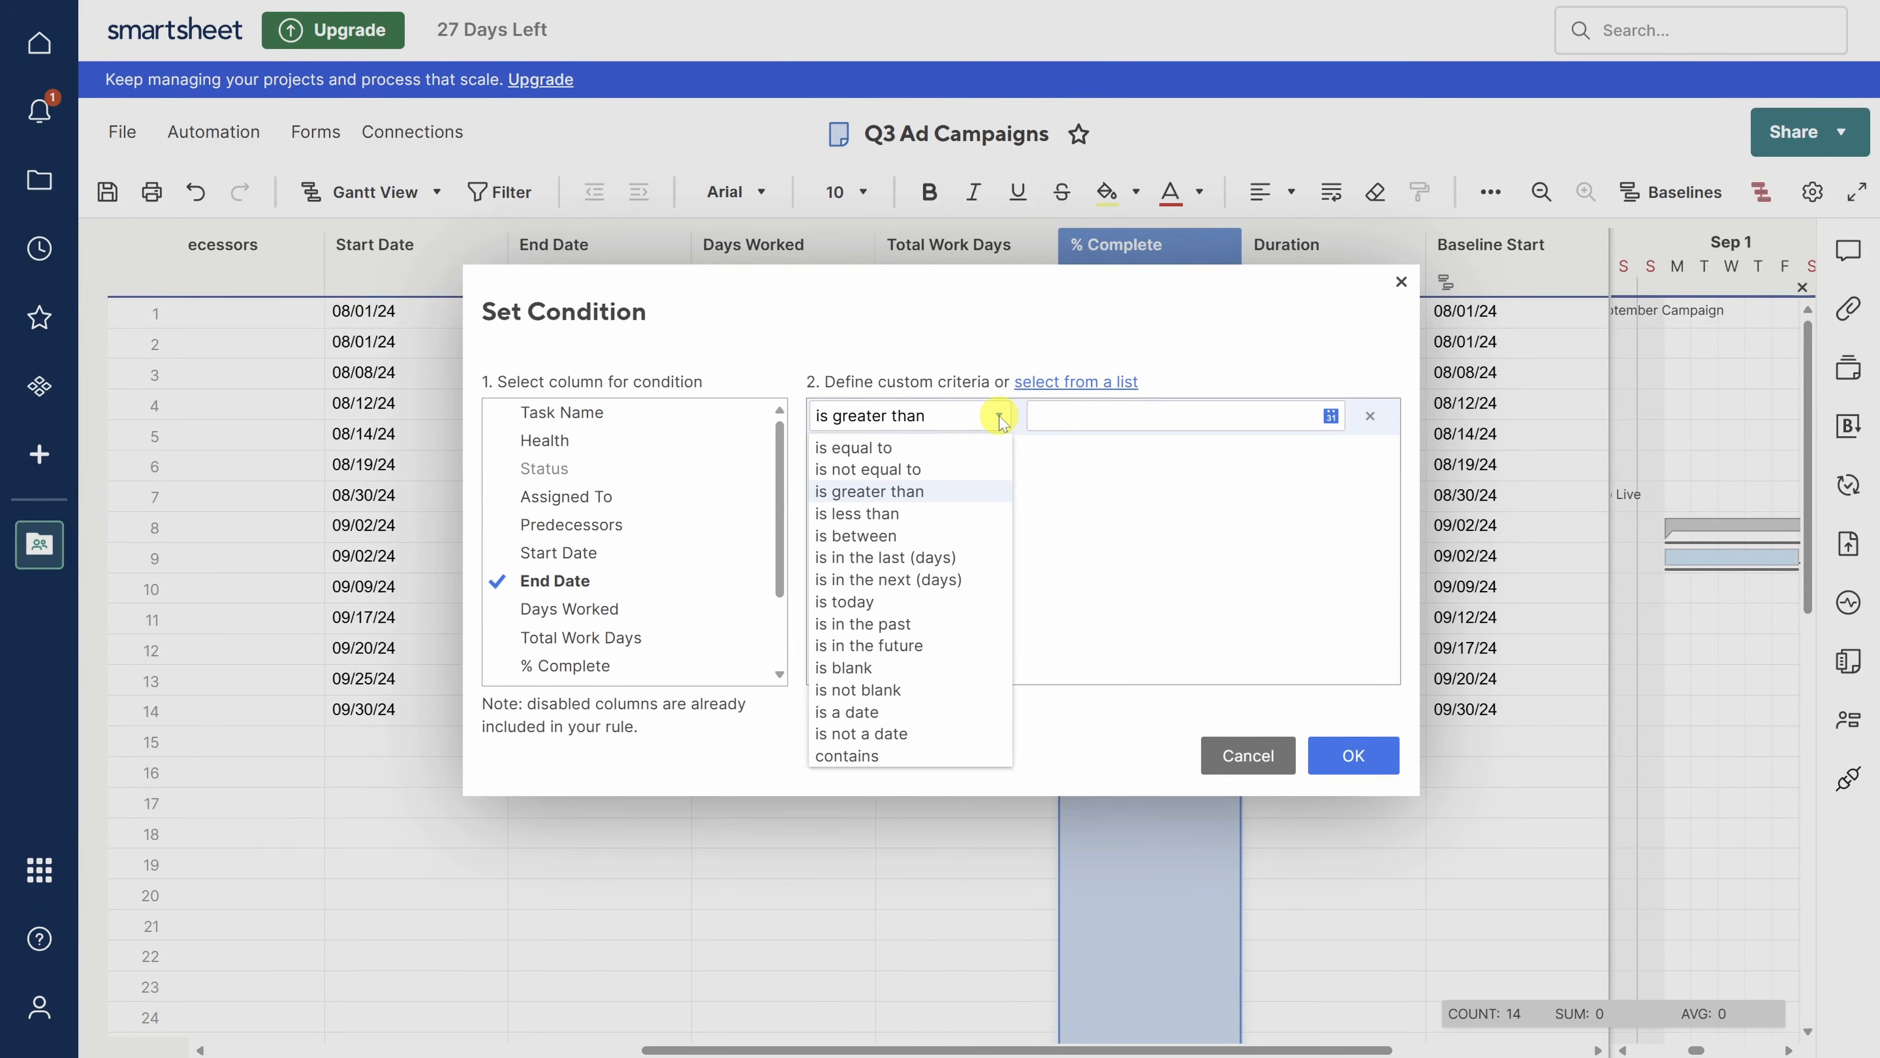
pyautogui.click(897, 624)
pyautogui.click(1325, 754)
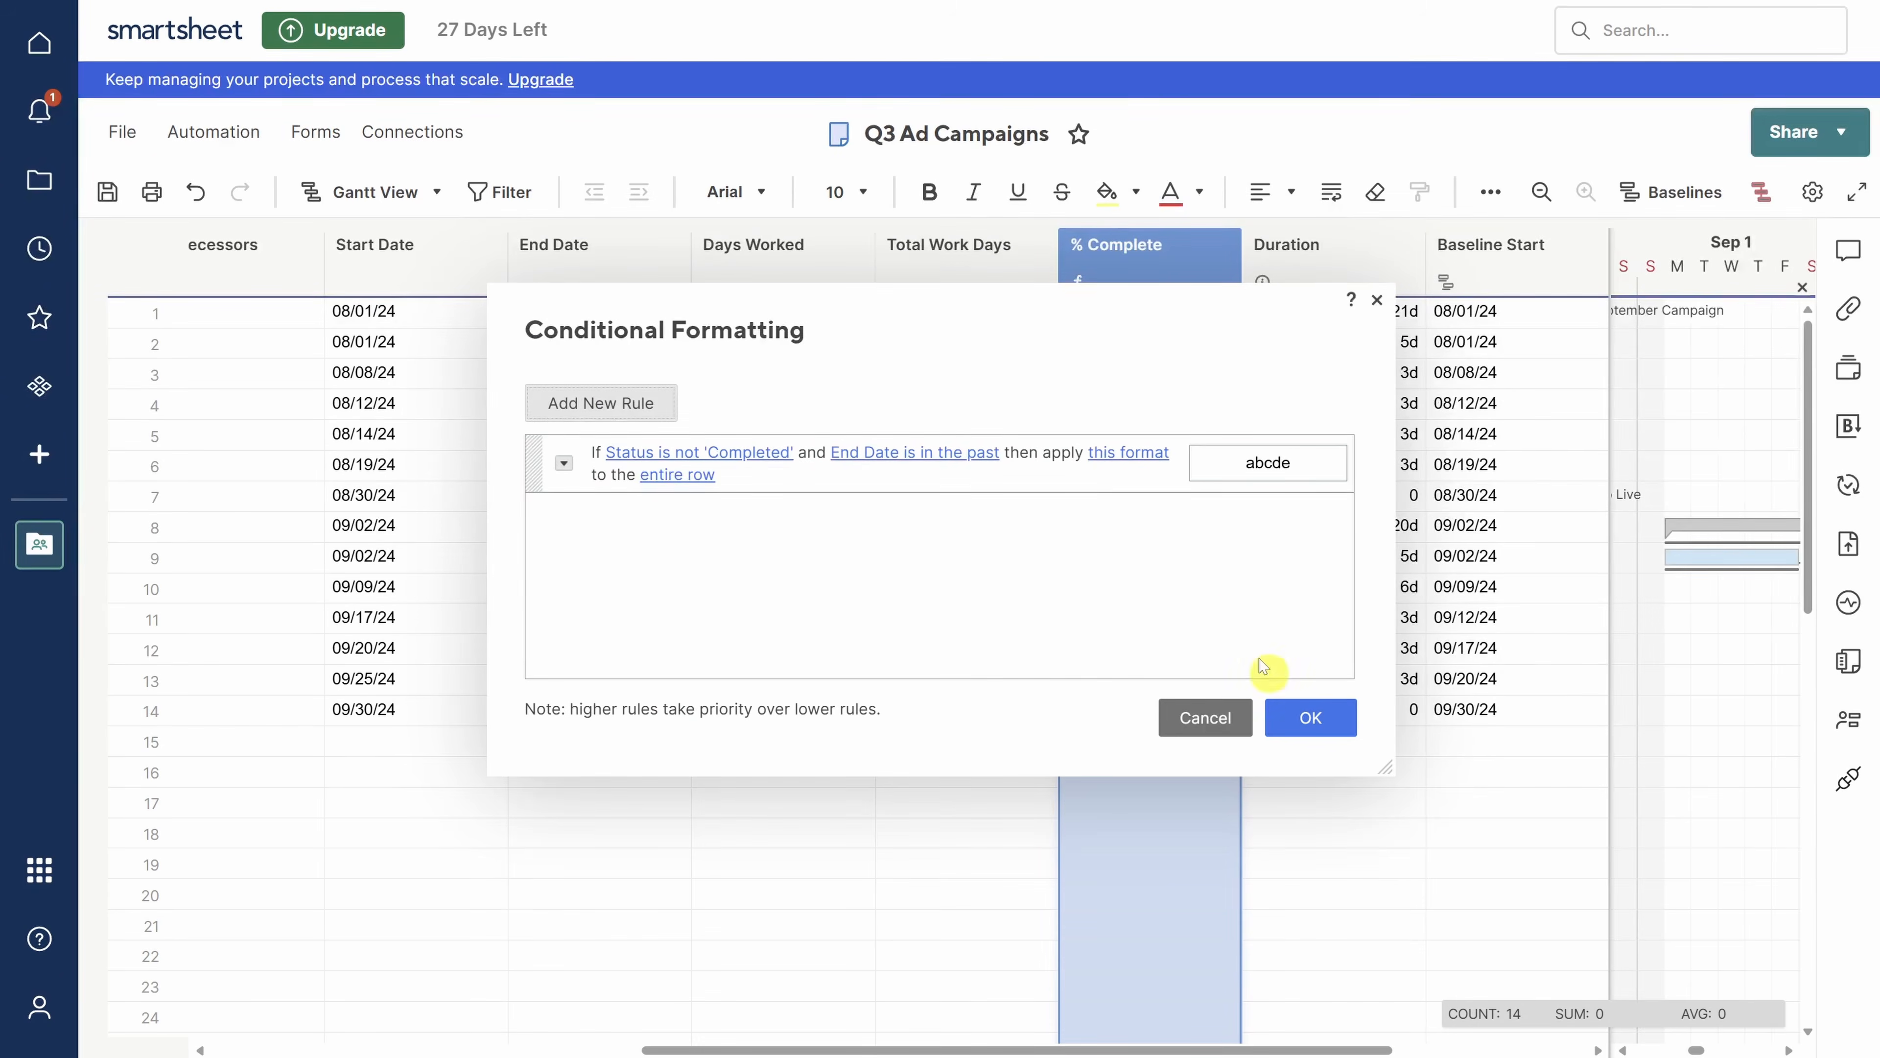
# - Give matching rows a pale pink background and save the rule
pyautogui.click(1136, 457)
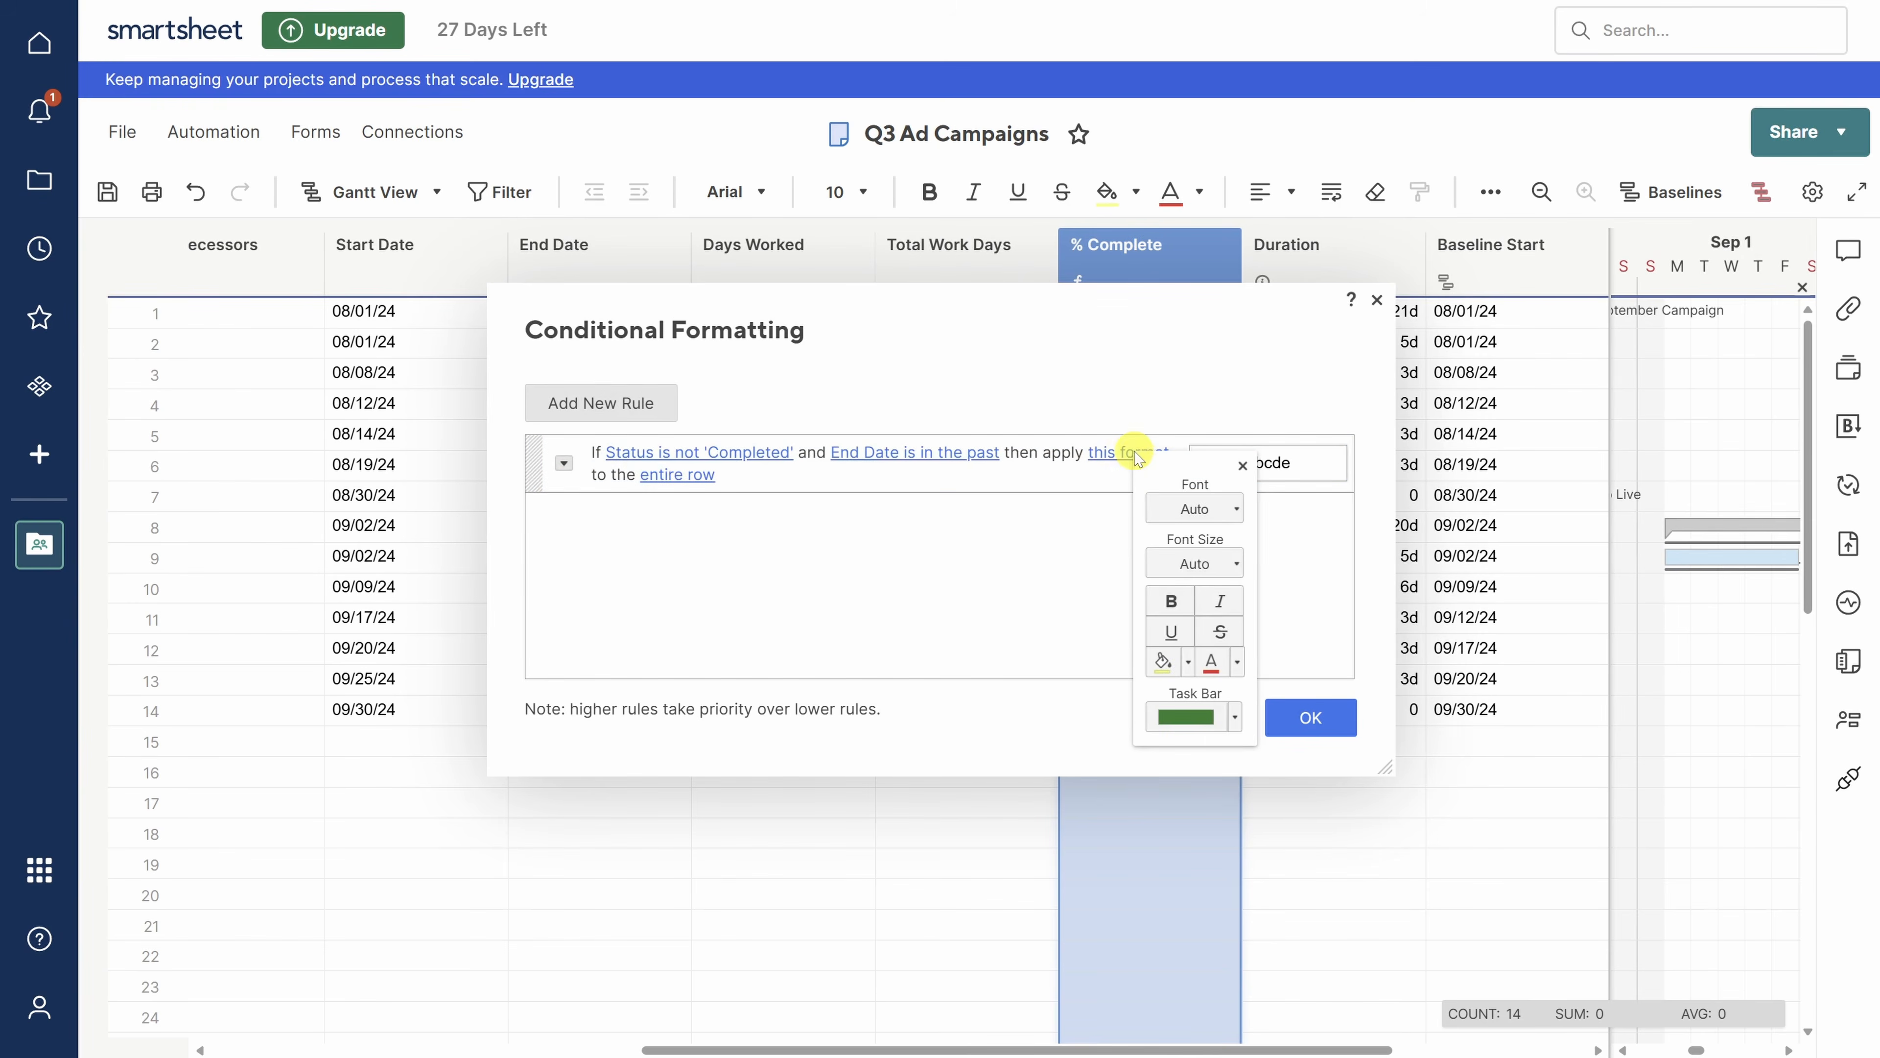
pyautogui.click(1188, 667)
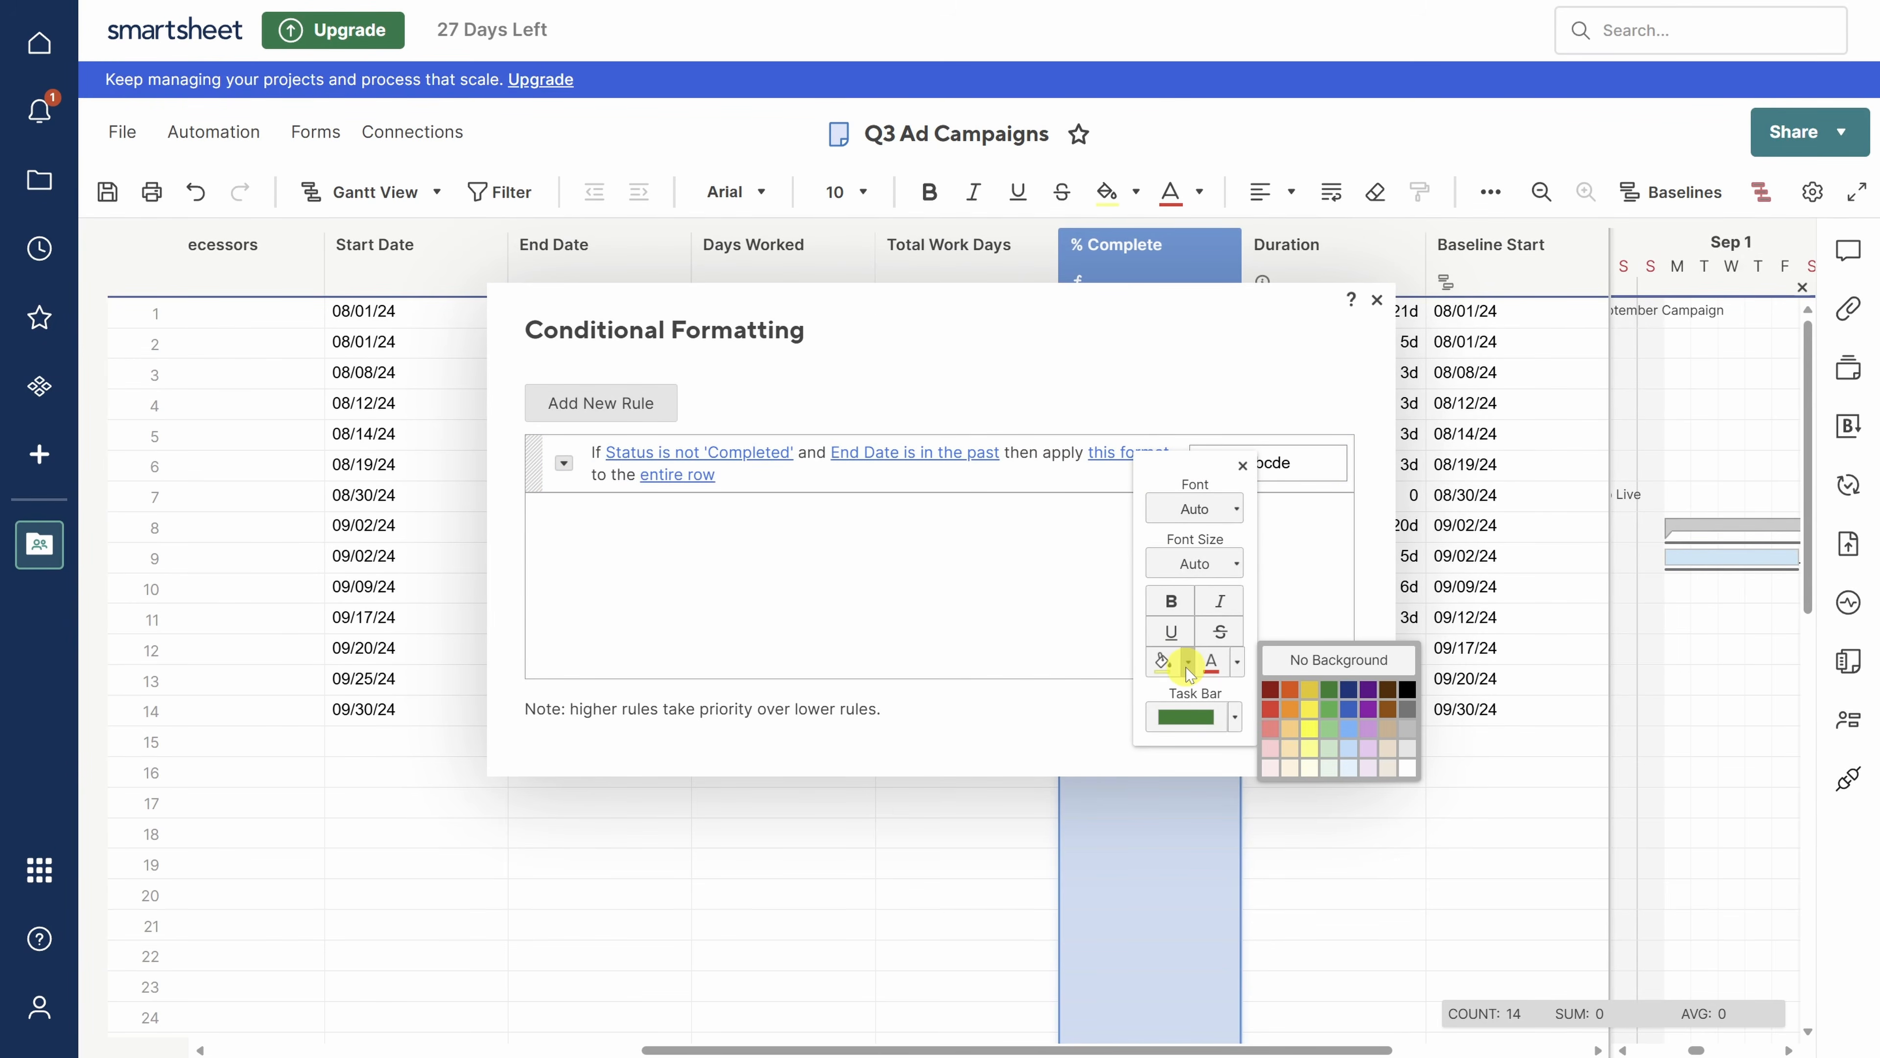
pyautogui.click(1270, 750)
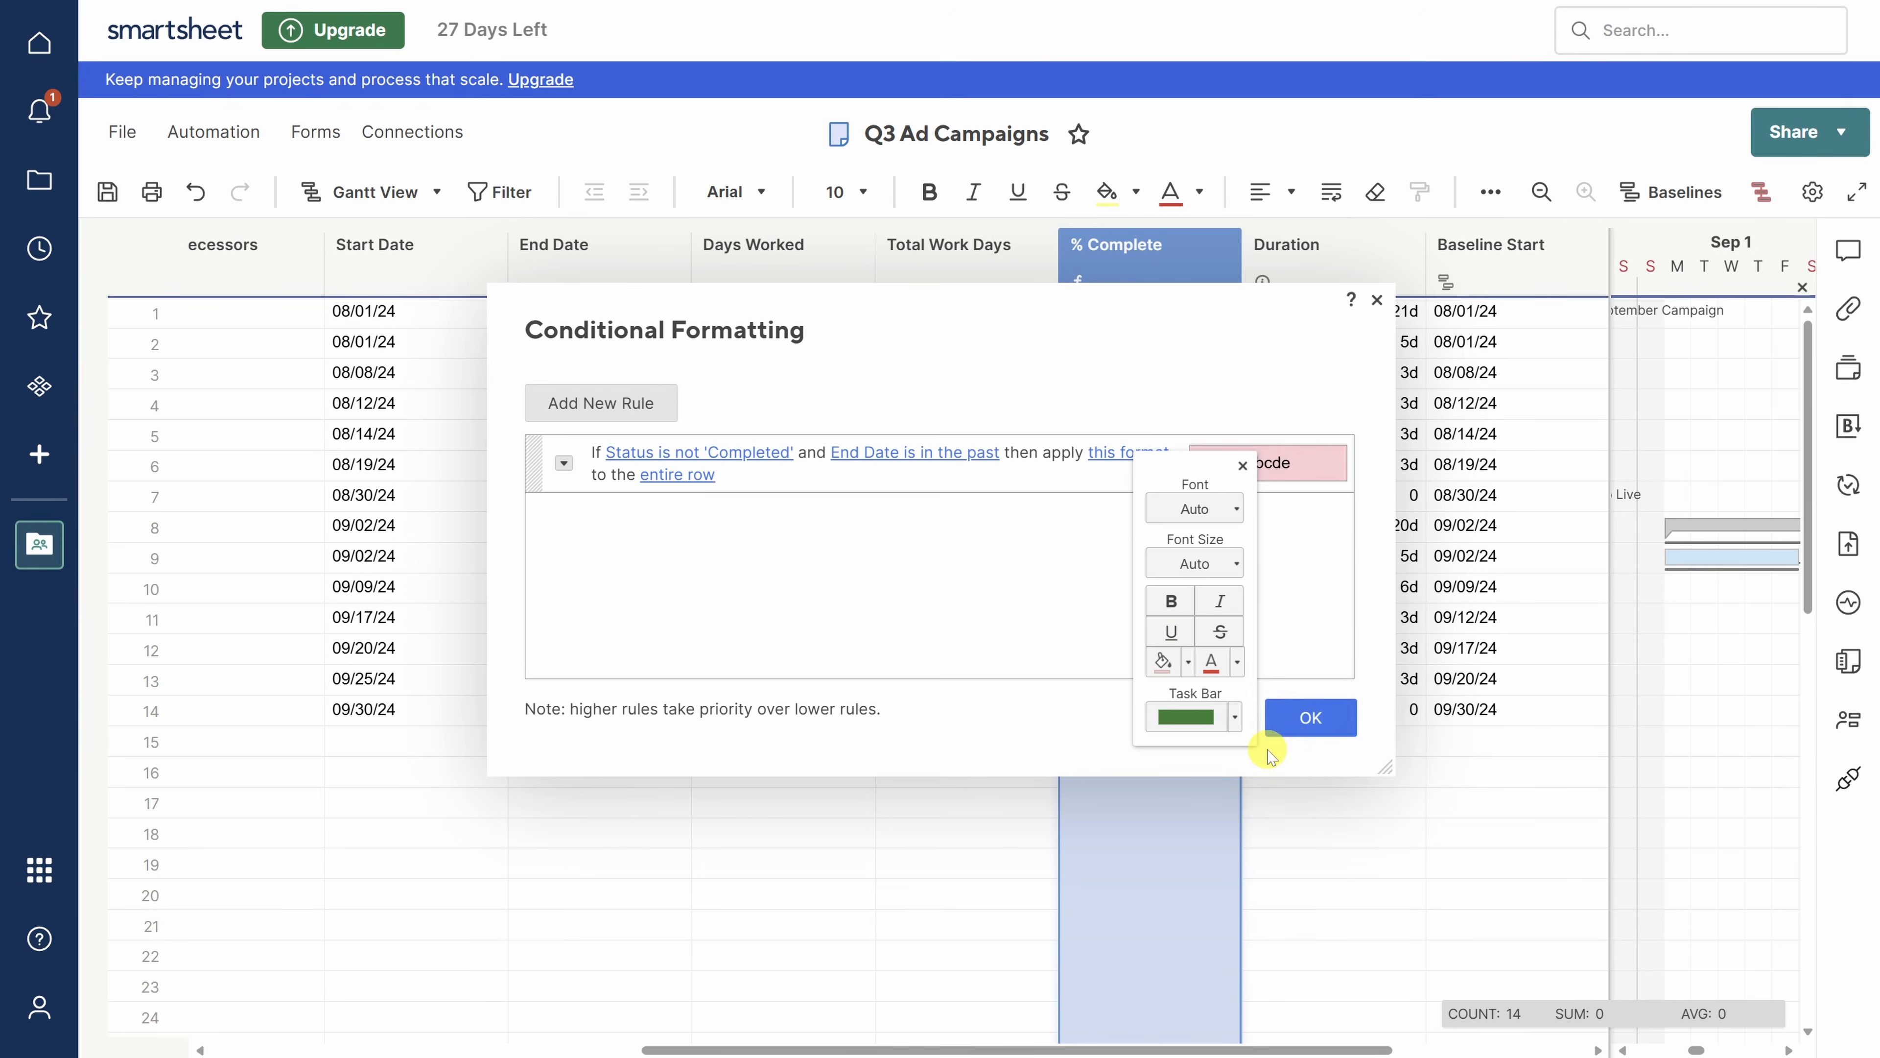
pyautogui.click(1312, 718)
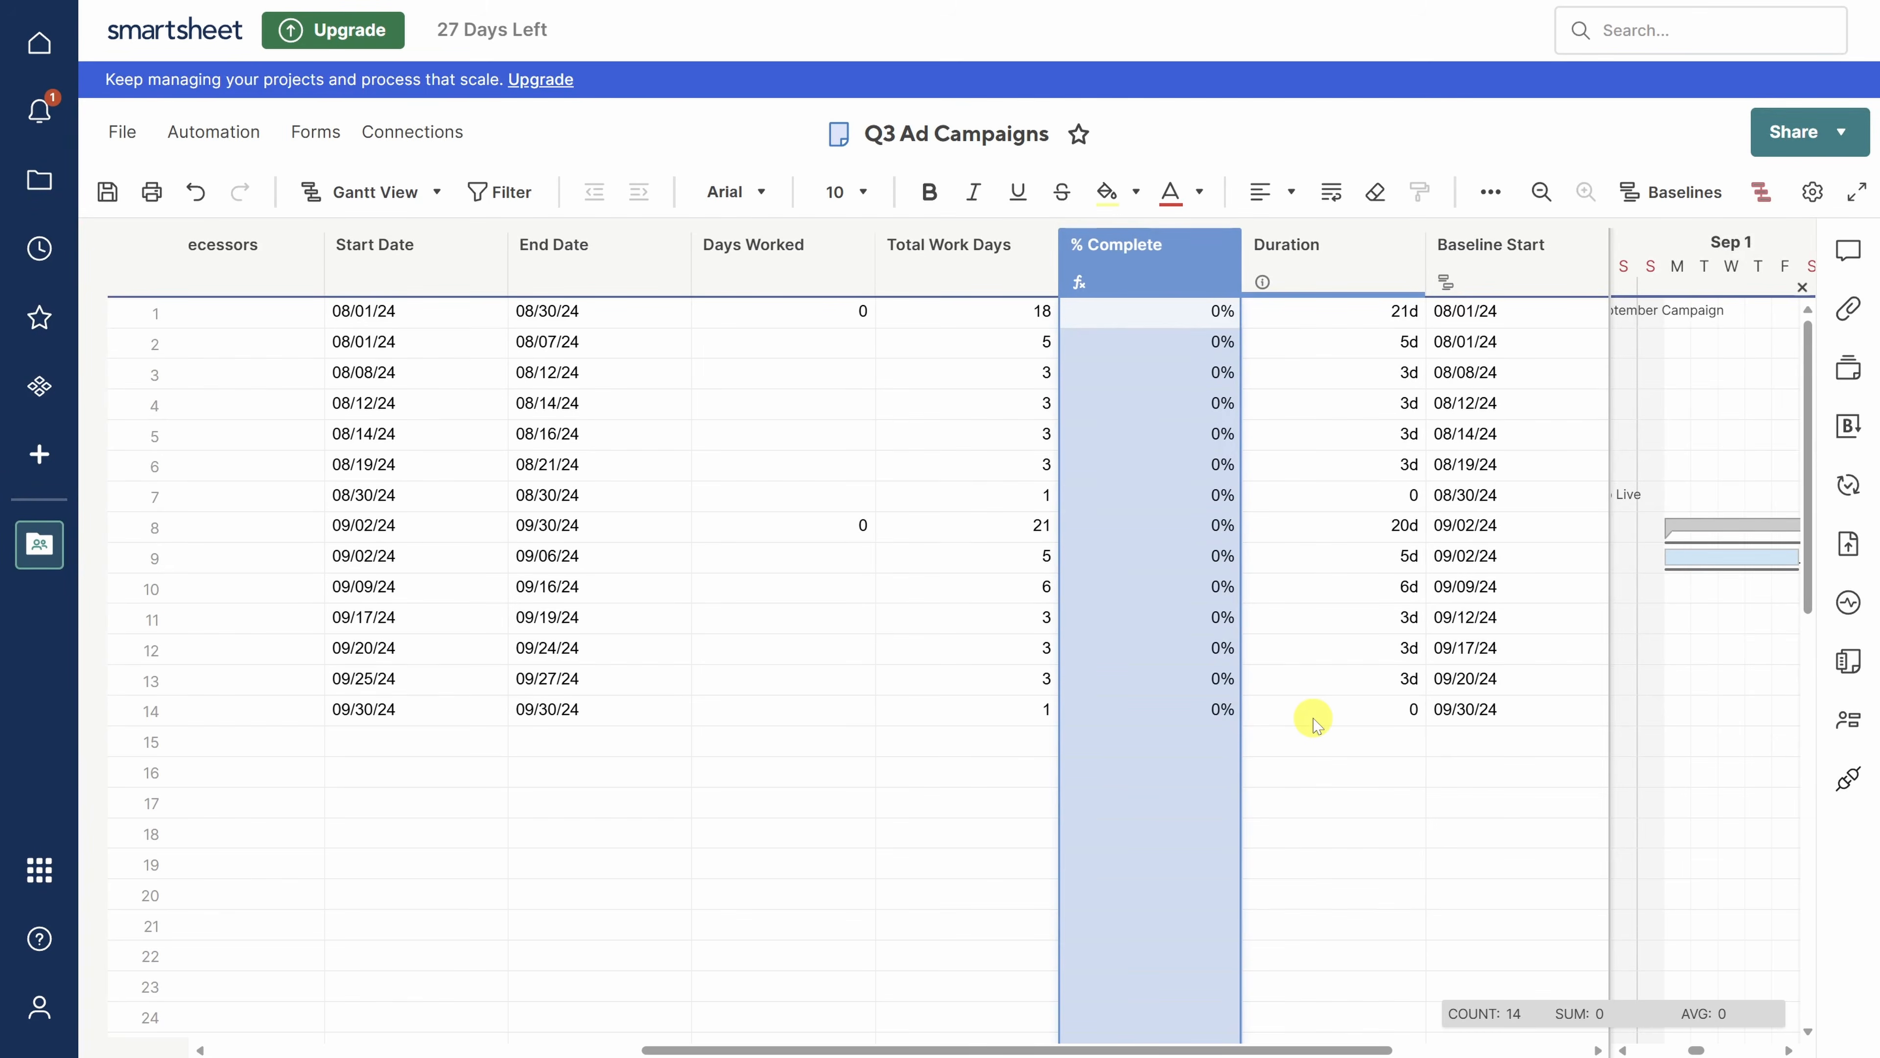
# - Change row 2's End Date to 08/06/24 via its calendar and save the sheet
pyautogui.click(603, 343)
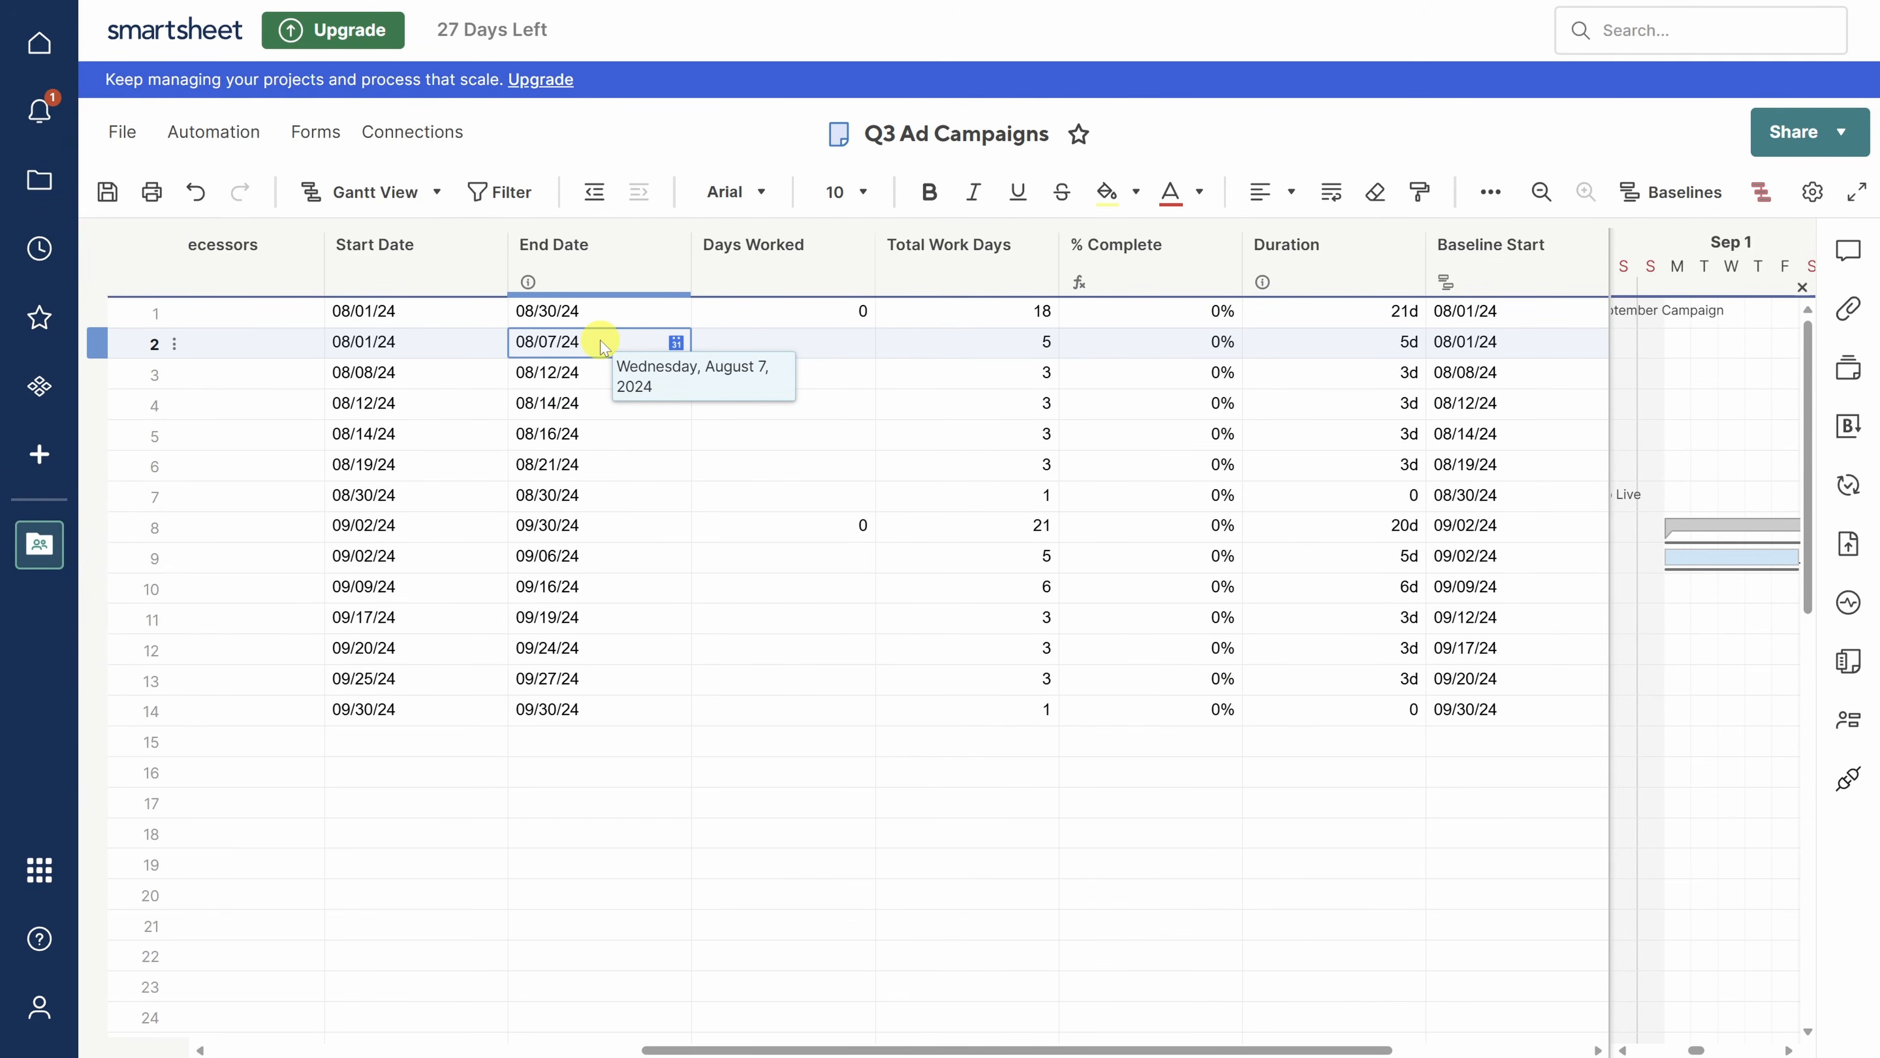
pyautogui.click(676, 342)
pyautogui.click(799, 448)
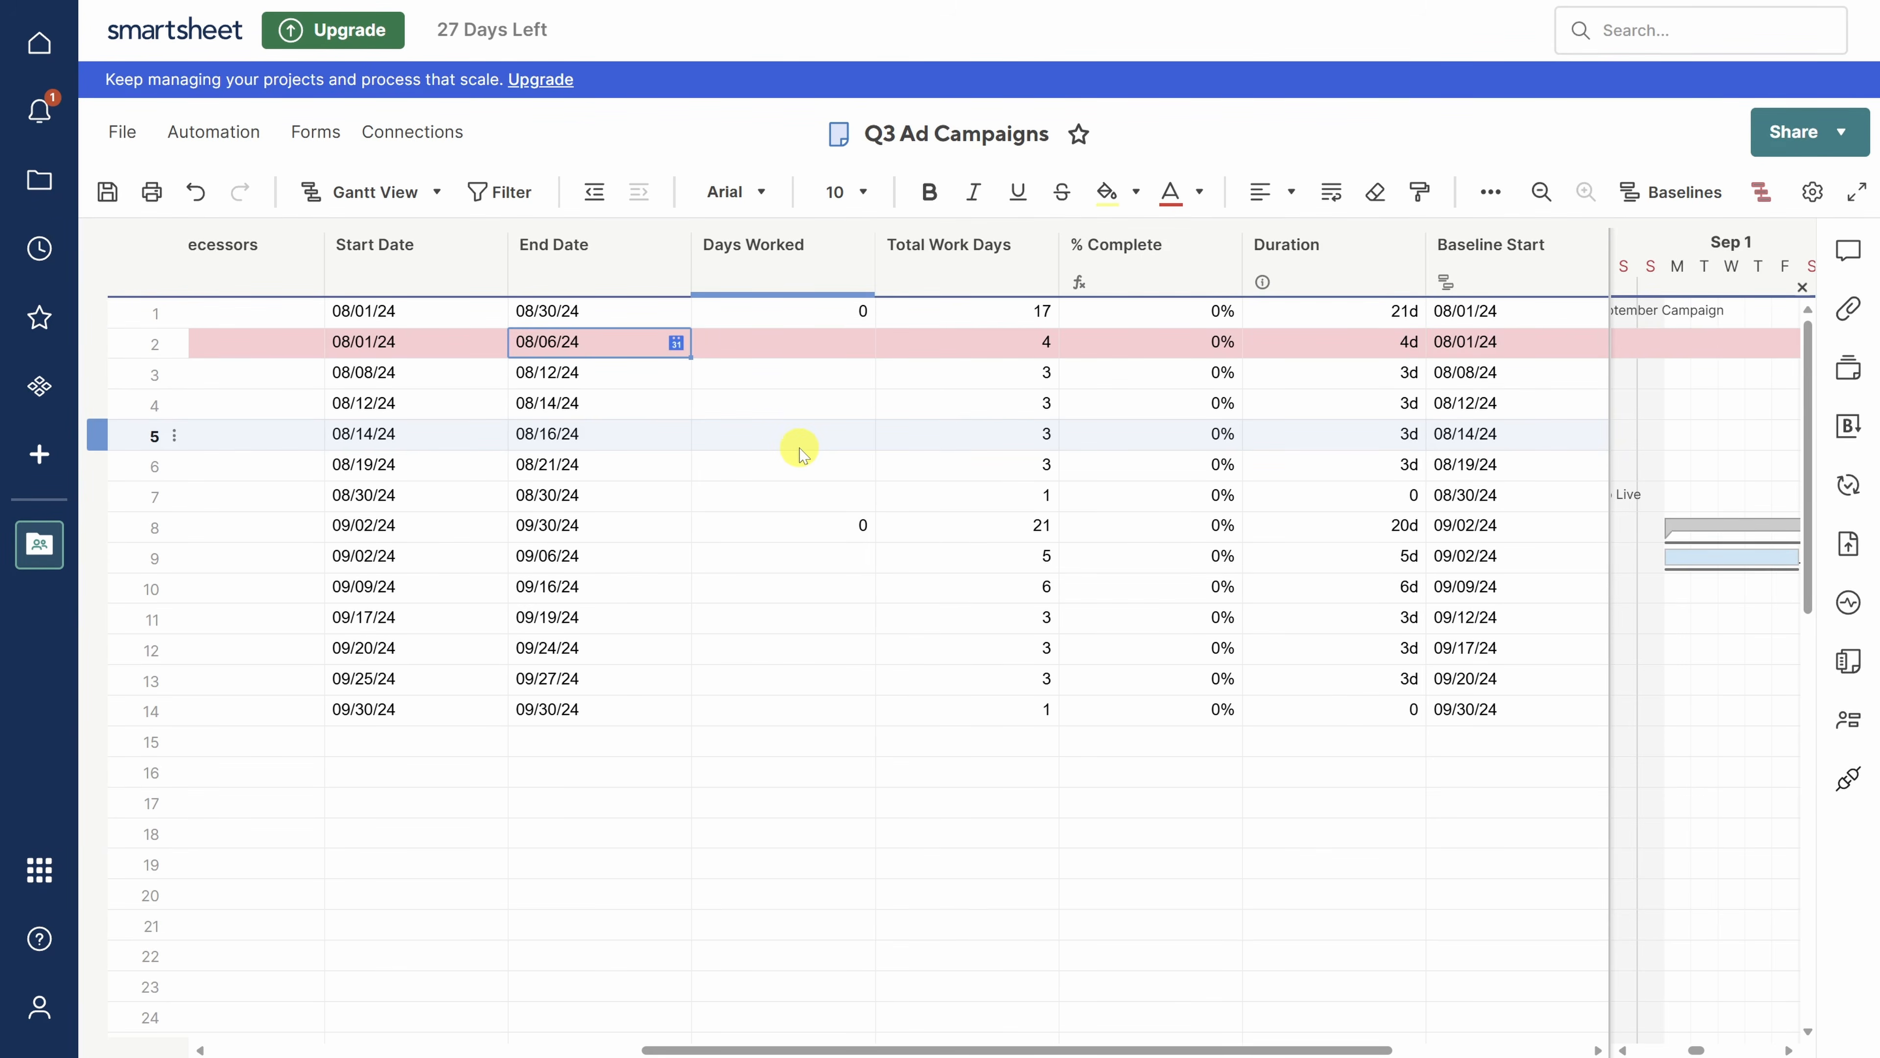
pyautogui.hotkey('ctrl', 's')
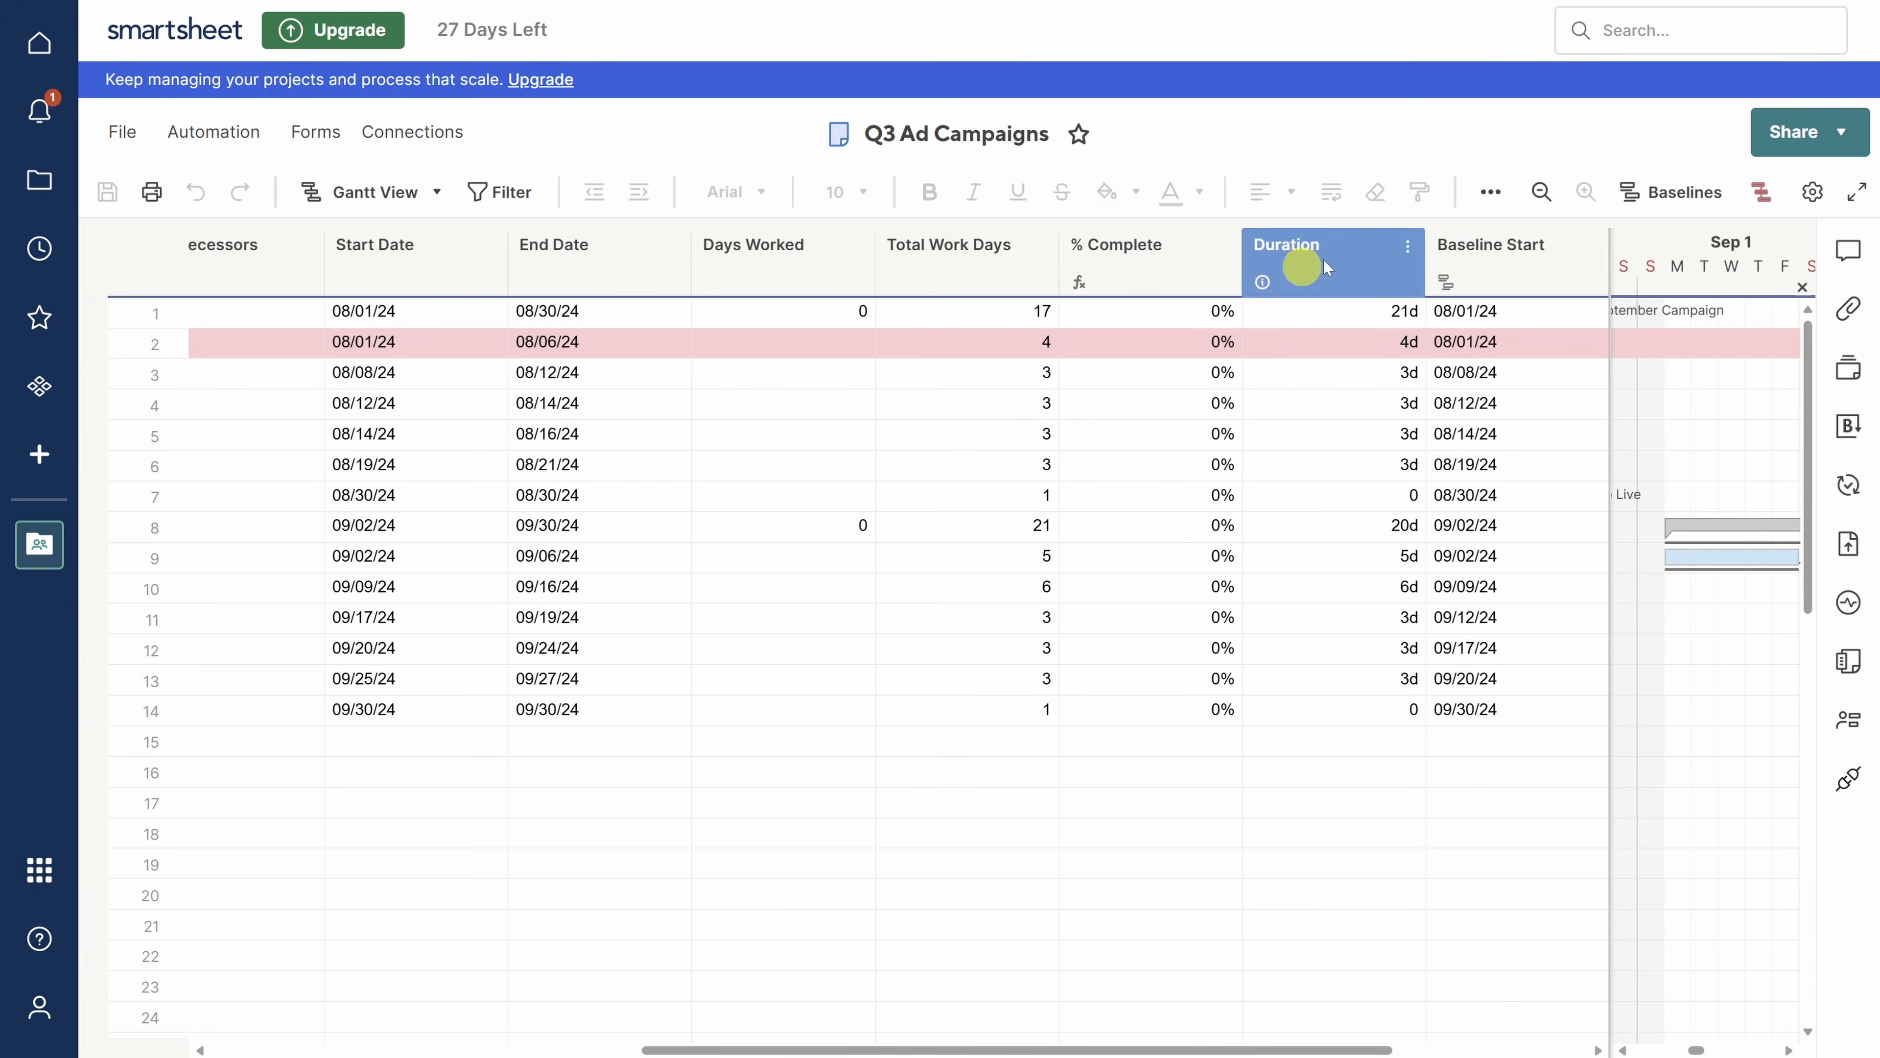
# - Invite the teammate's e-mail to the whole workspace as Editor - can share, then close sharing
pyautogui.click(1799, 140)
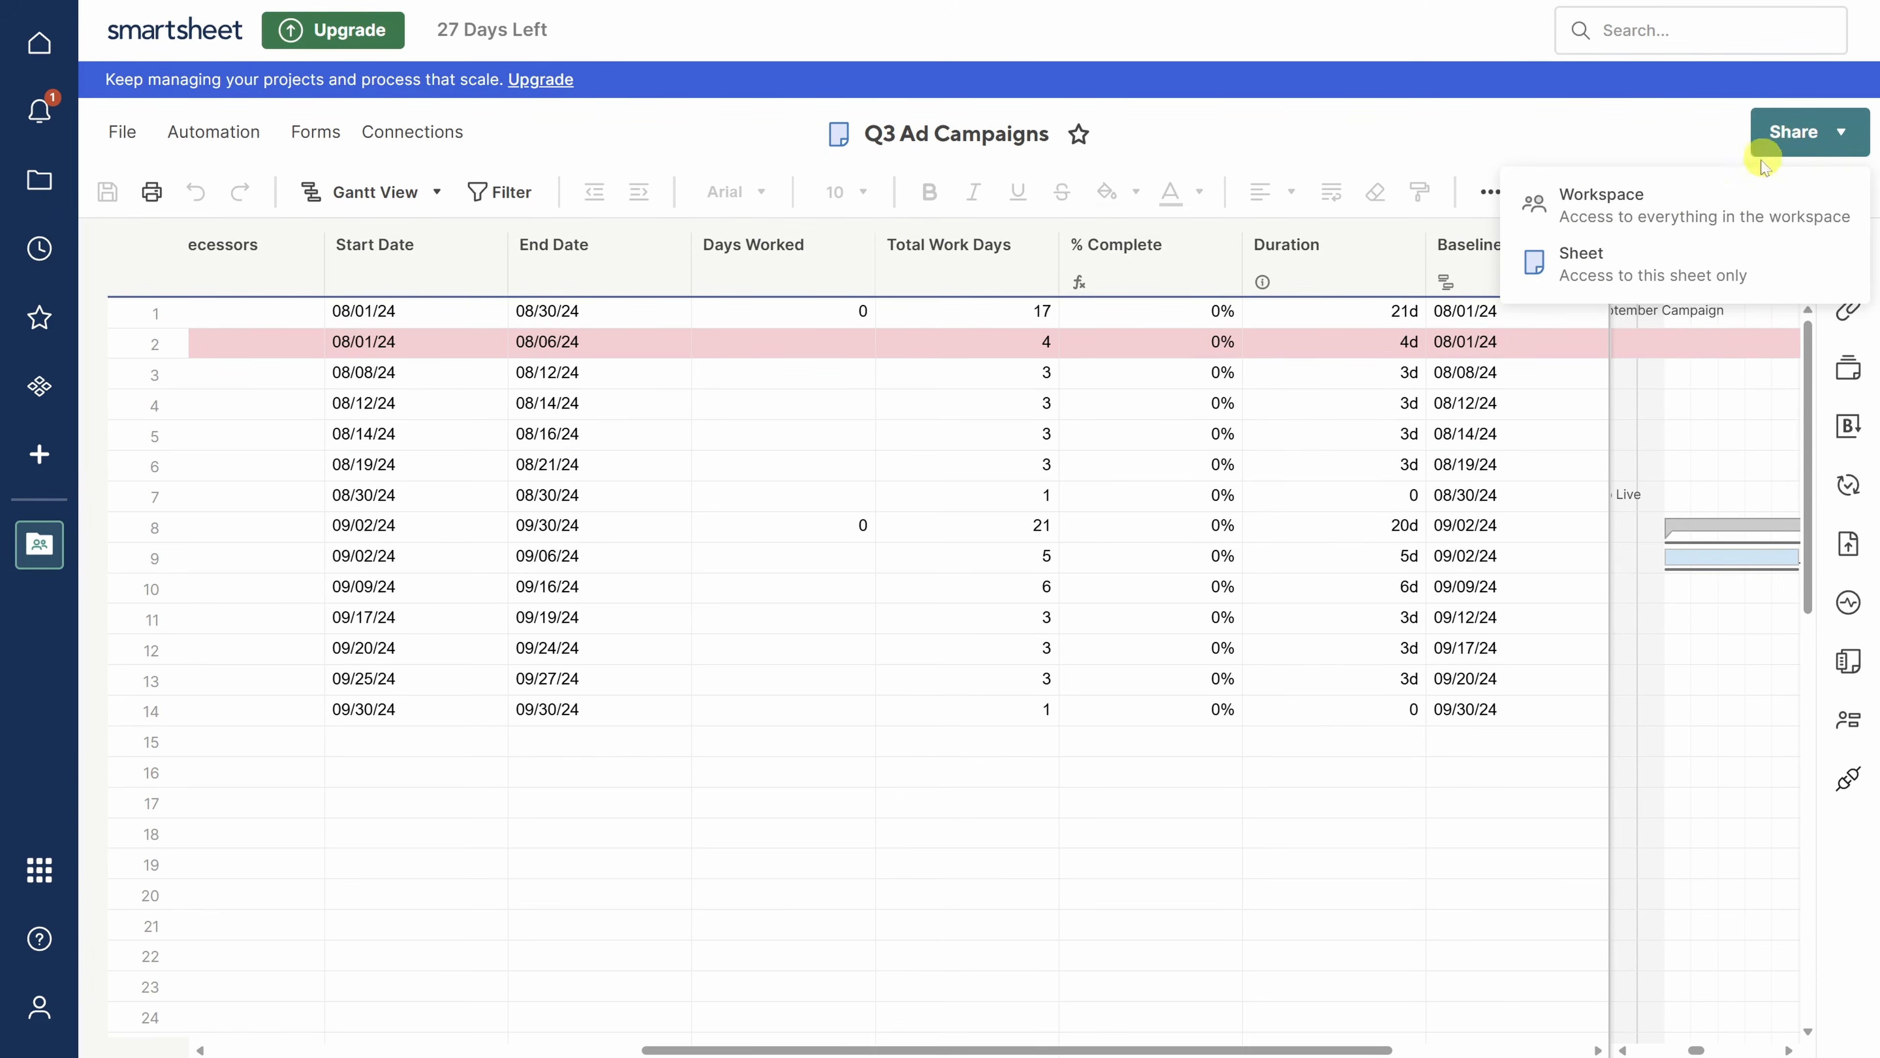
pyautogui.click(1680, 203)
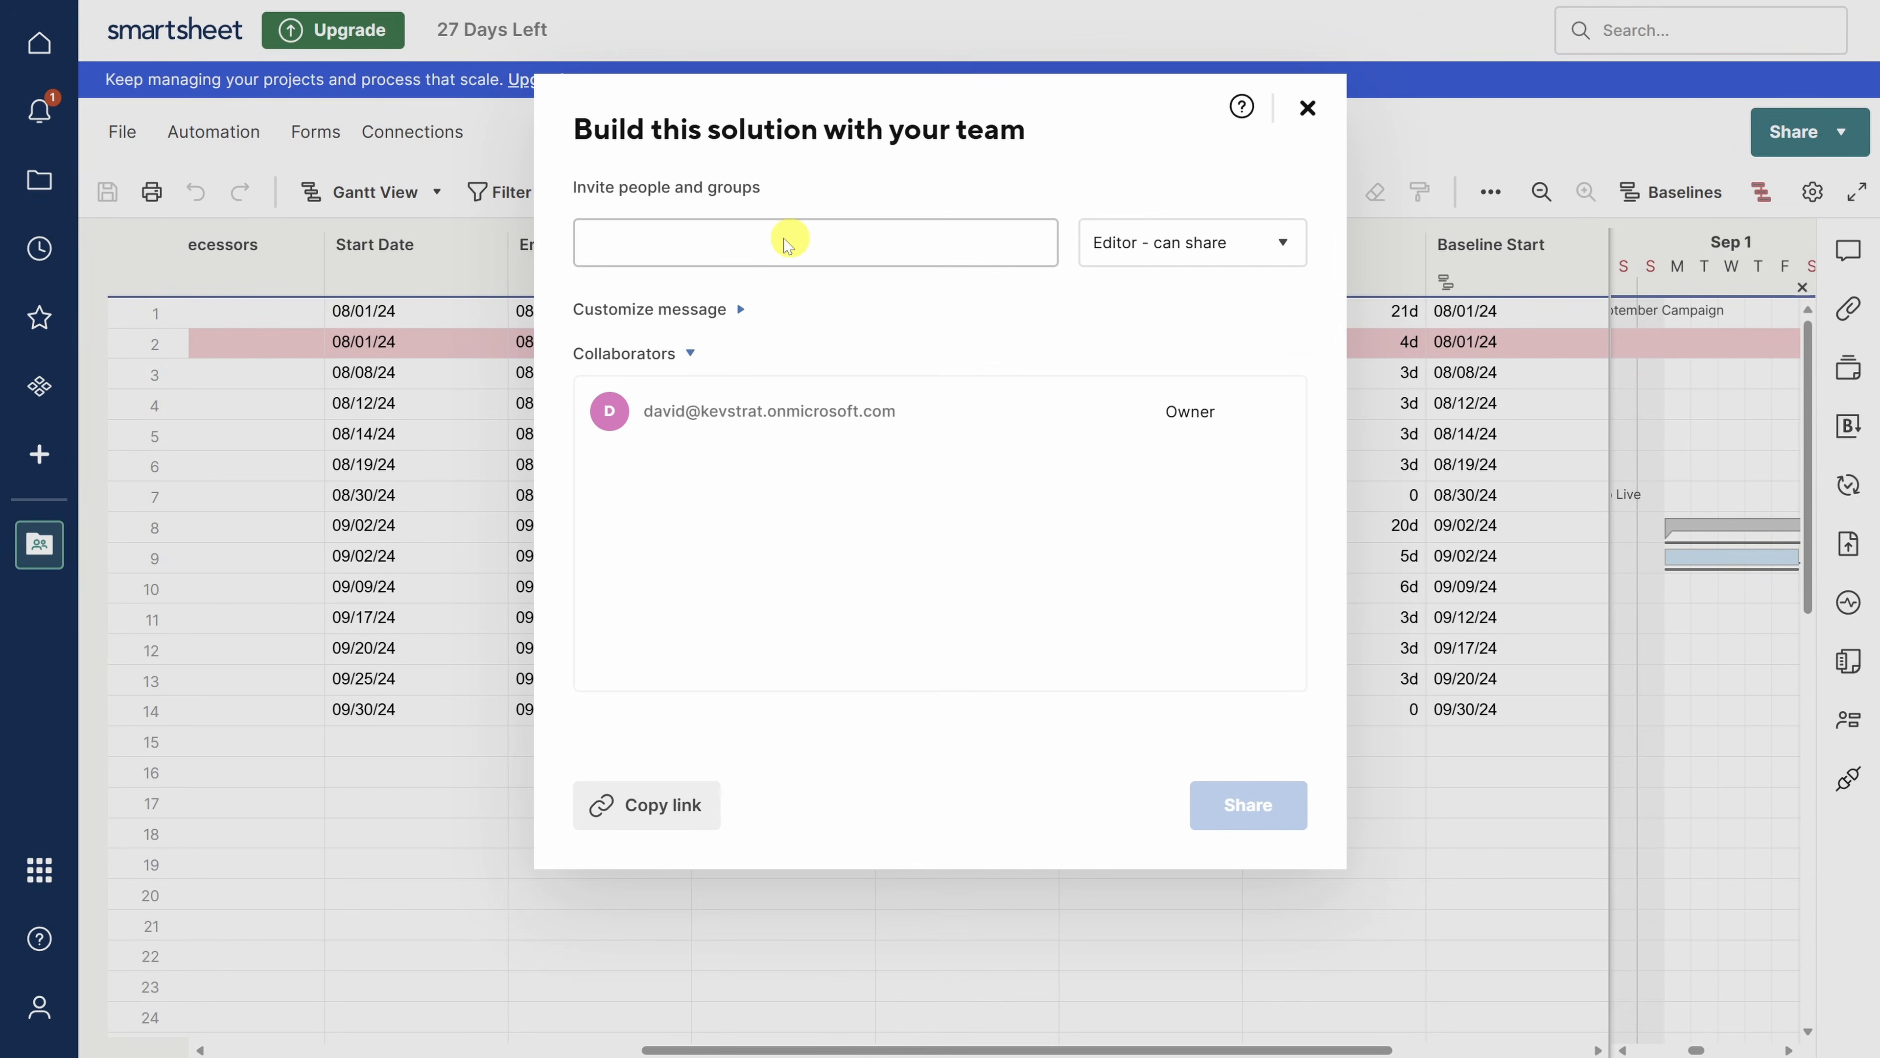
pyautogui.click(762, 244)
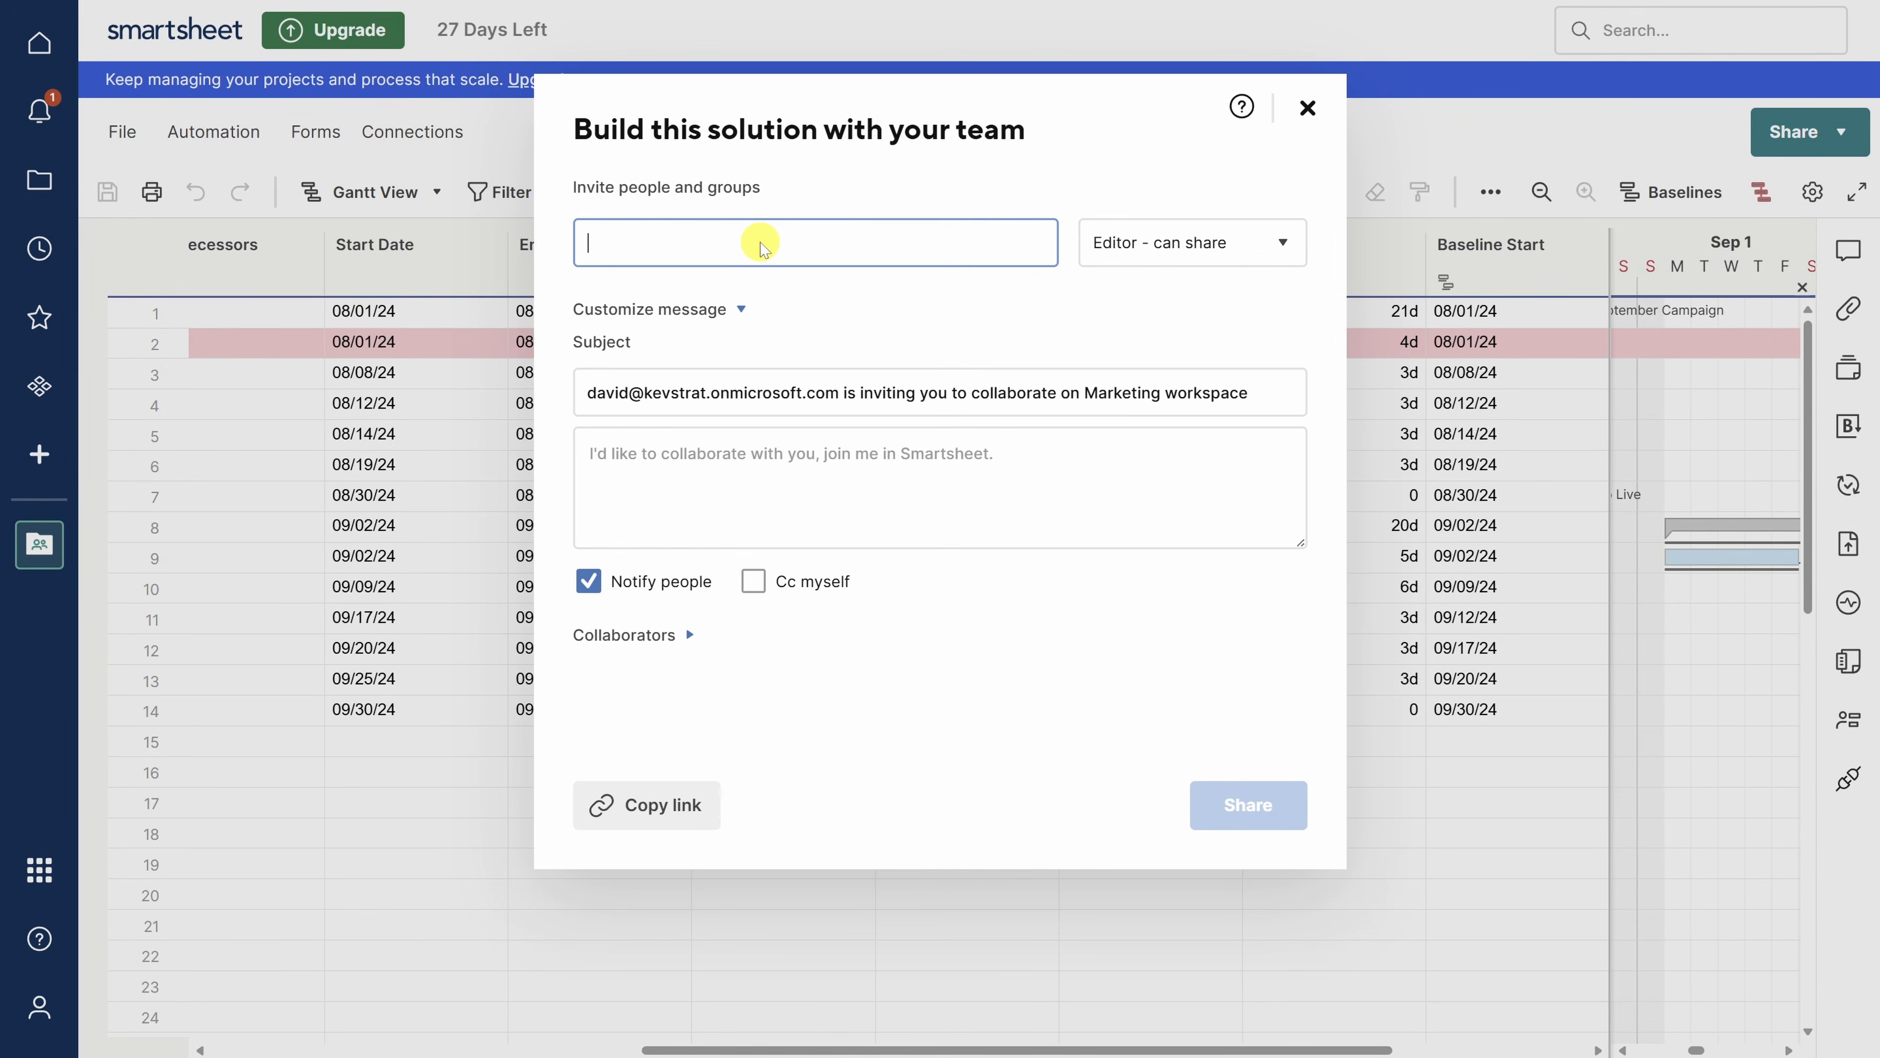
pyautogui.hotkey('ctrl', 'v')
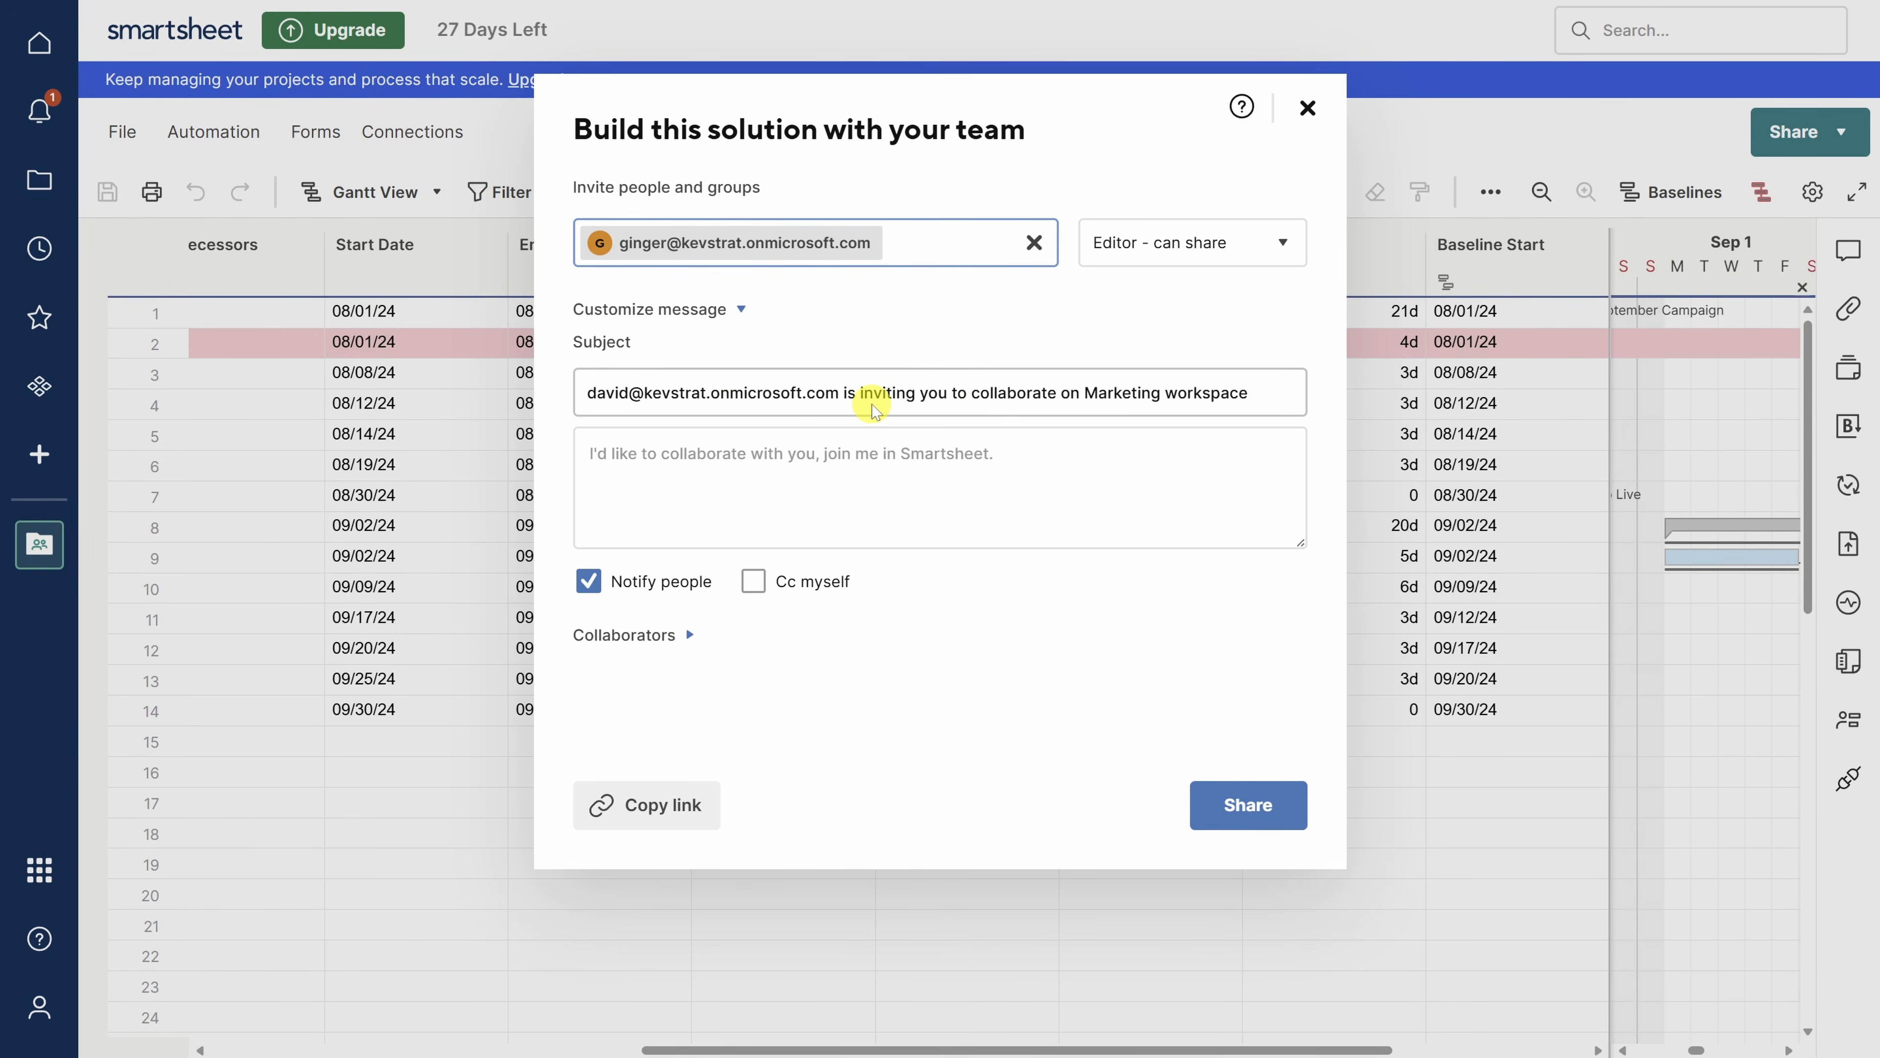
pyautogui.click(1247, 805)
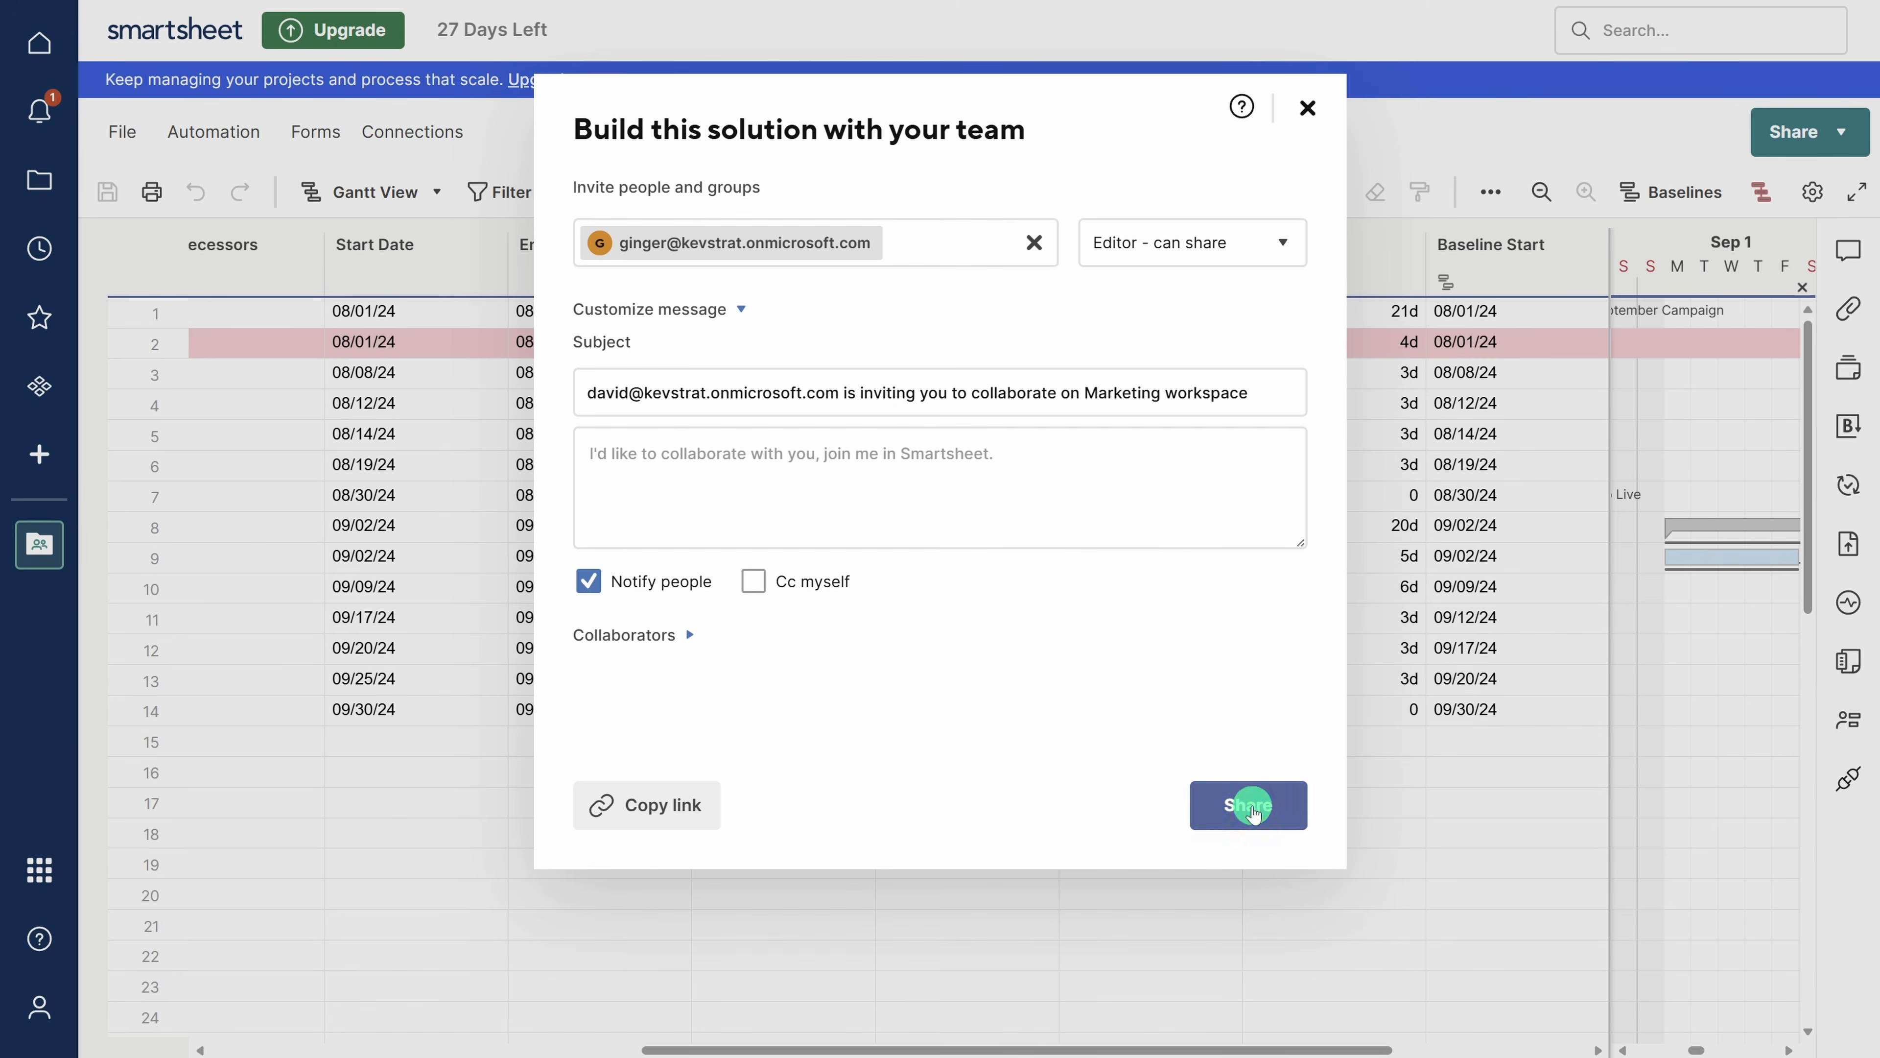
pyautogui.click(428, 832)
pyautogui.moveTo(692, 1050); pyautogui.dragTo(232, 1047)
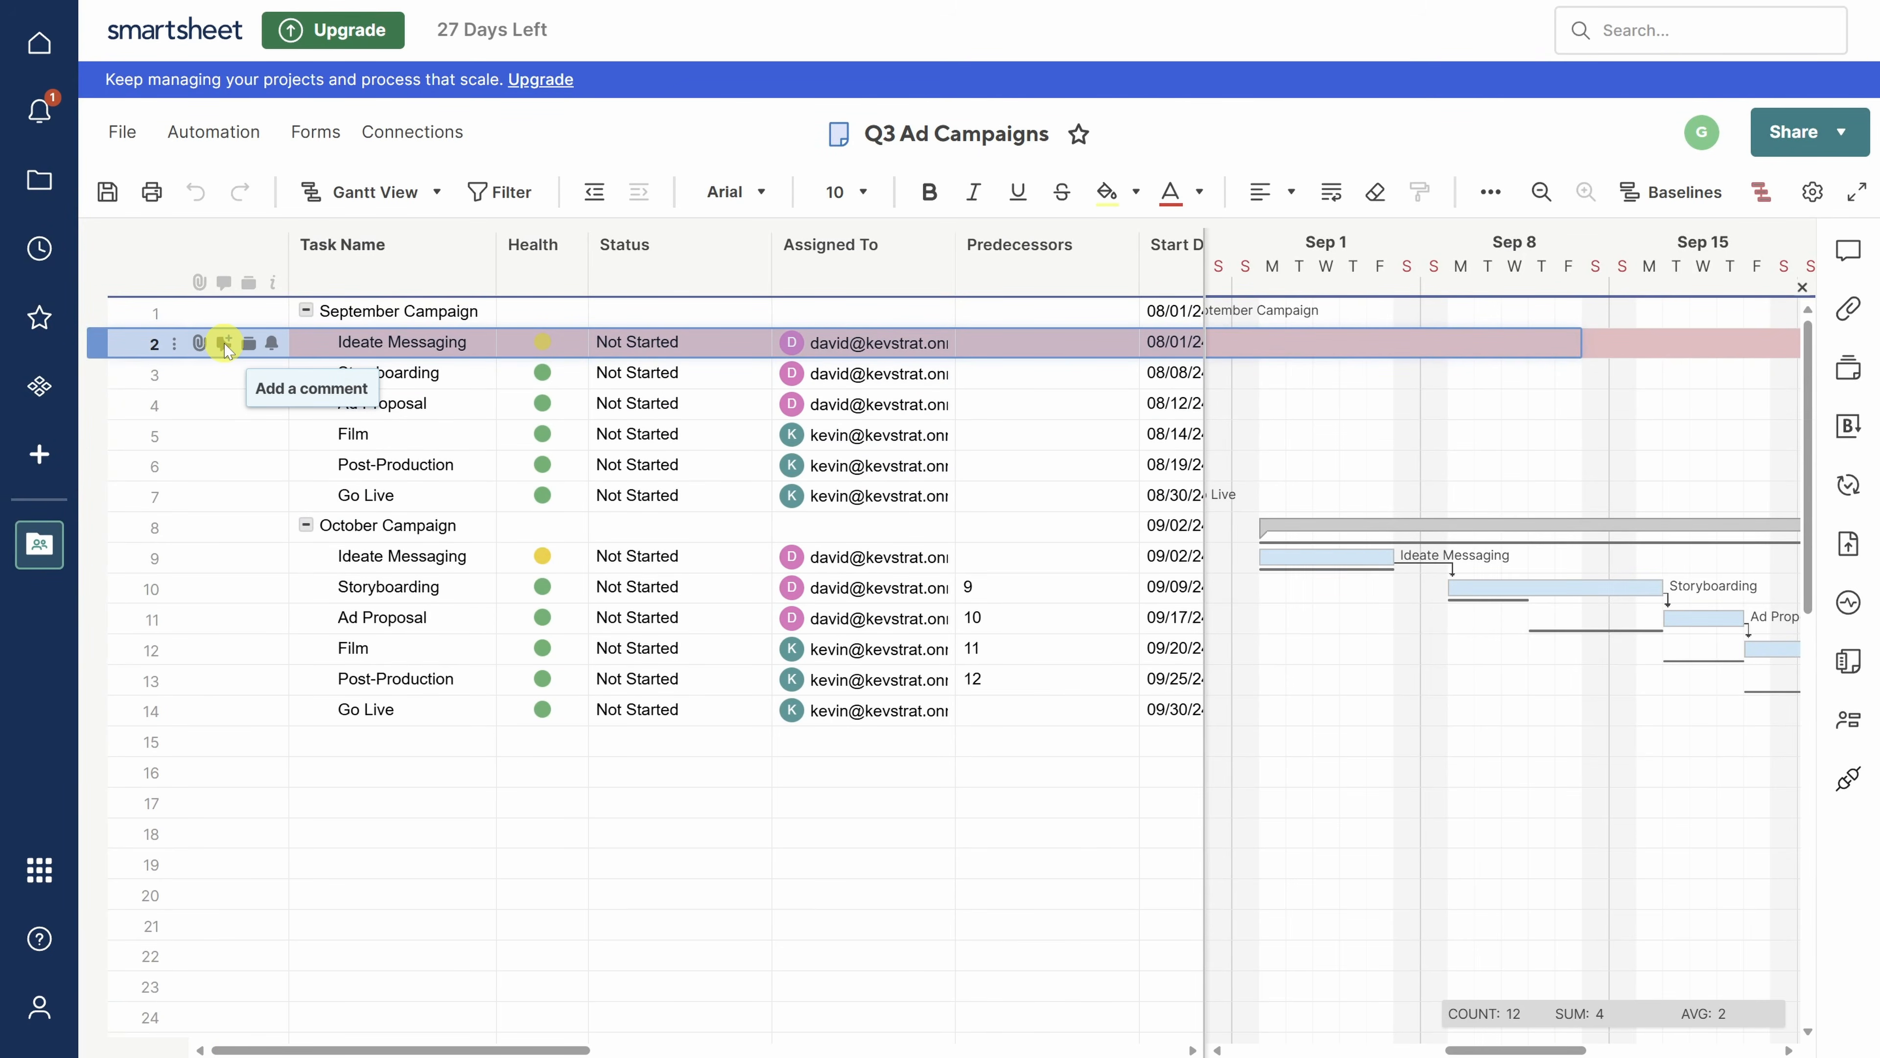
# - Reply on Ideate Messaging, mentioning the teammate: 'Yes we’re finally unblocked and get a rough draft out…'
pyautogui.click(225, 346)
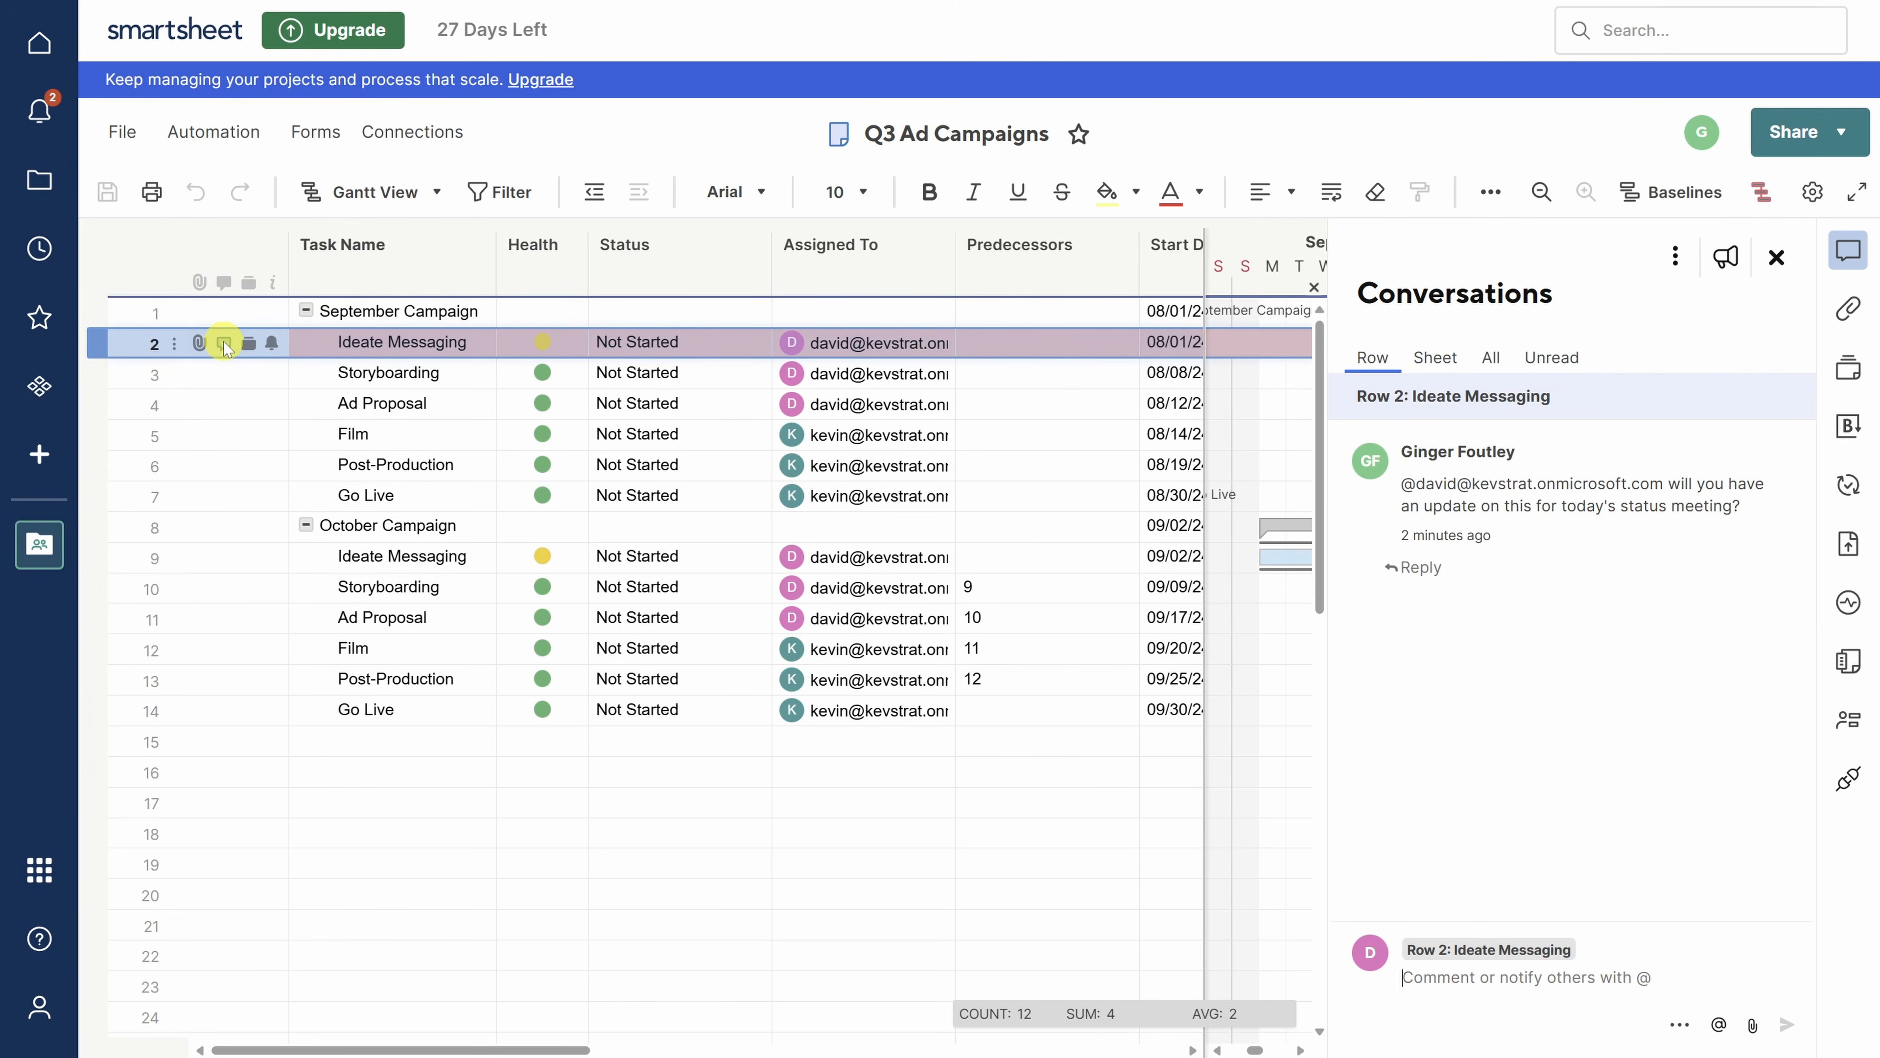
pyautogui.write('@Gin')
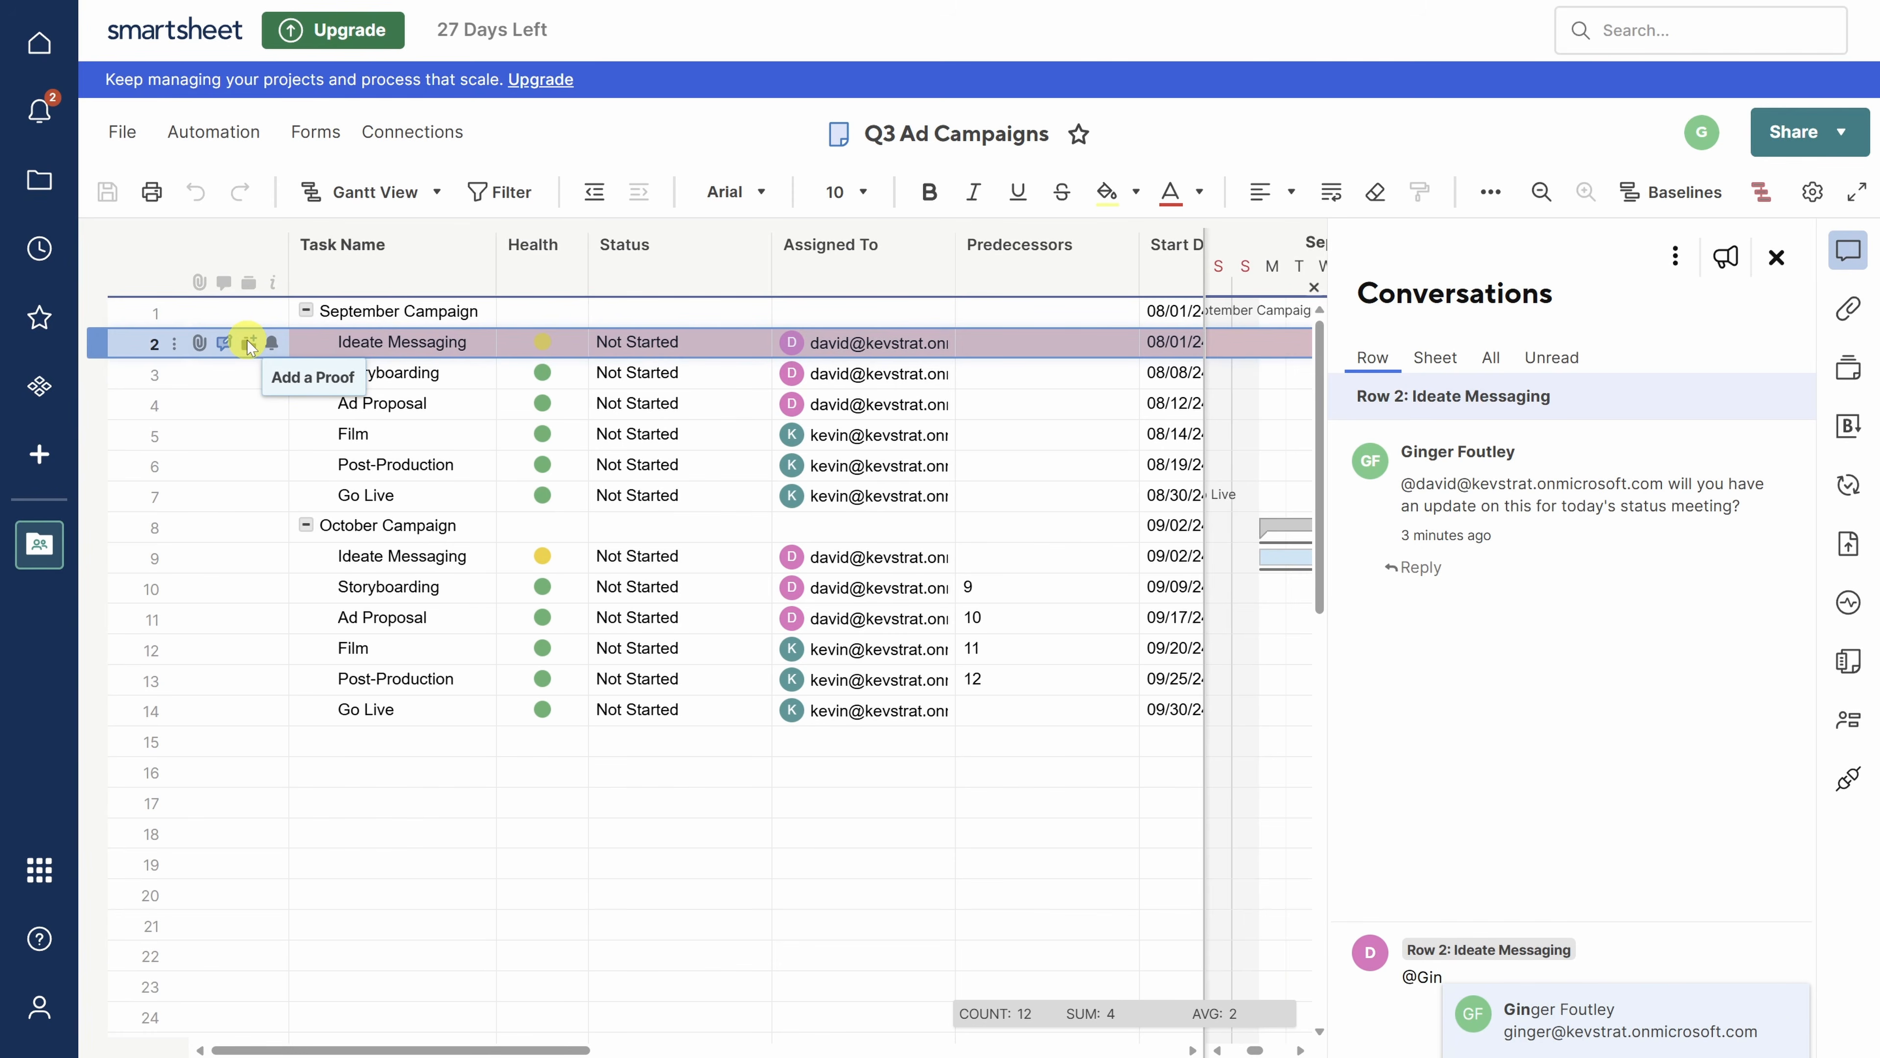
pyautogui.press('Return')
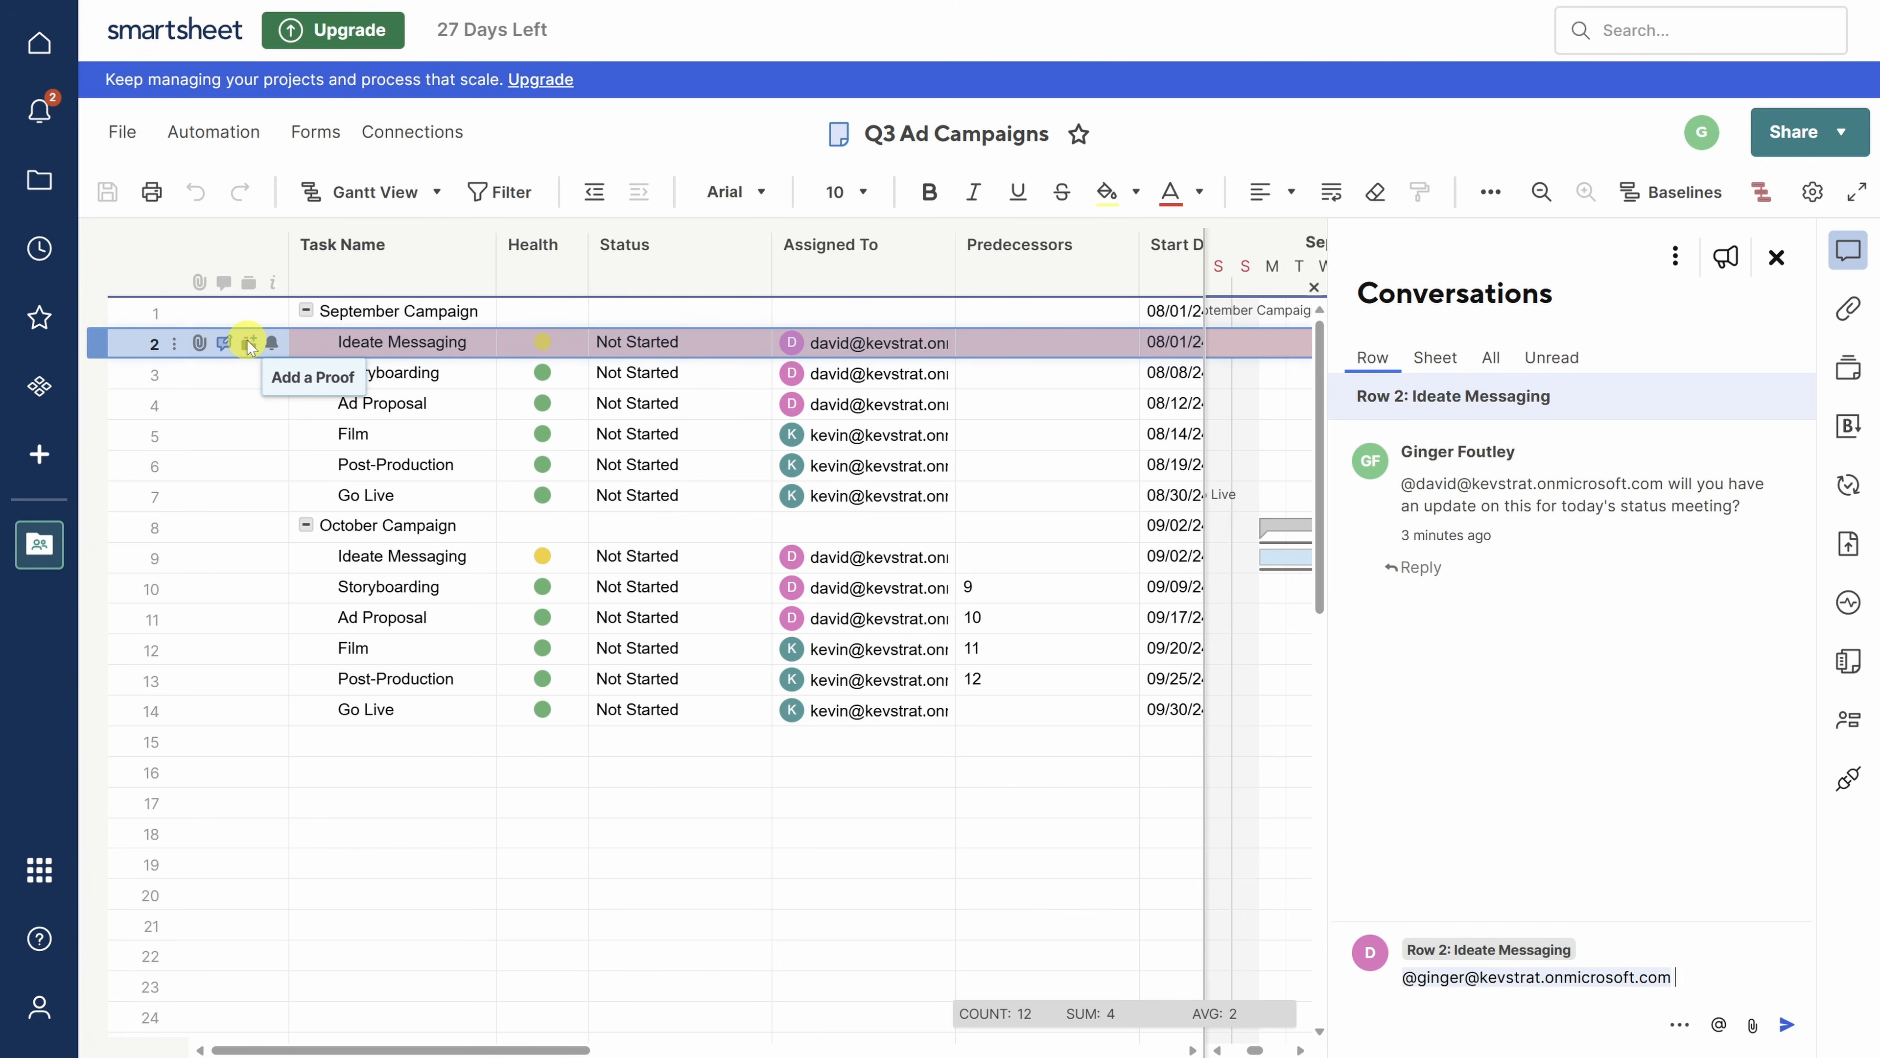
pyautogui.write('Yes we’re finally unblocked and get a rough draft out in time to move forward.')
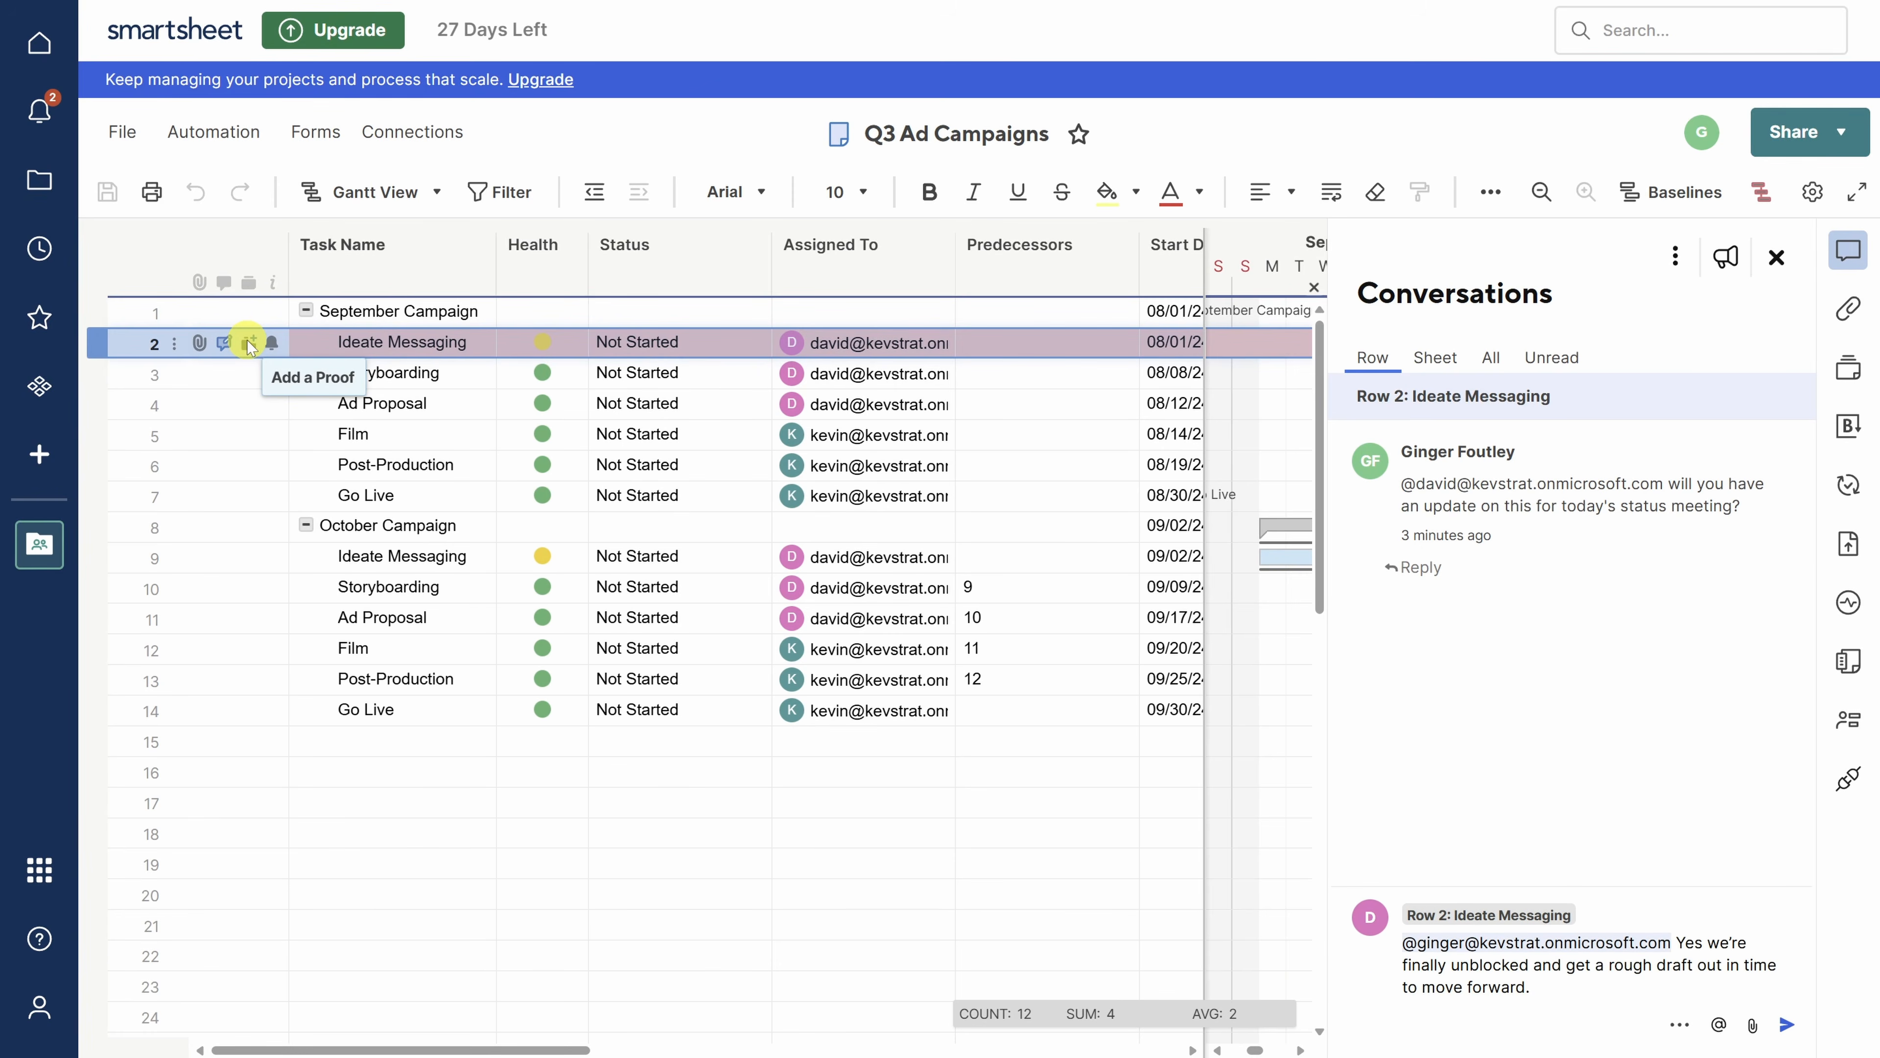
pyautogui.press('Return')
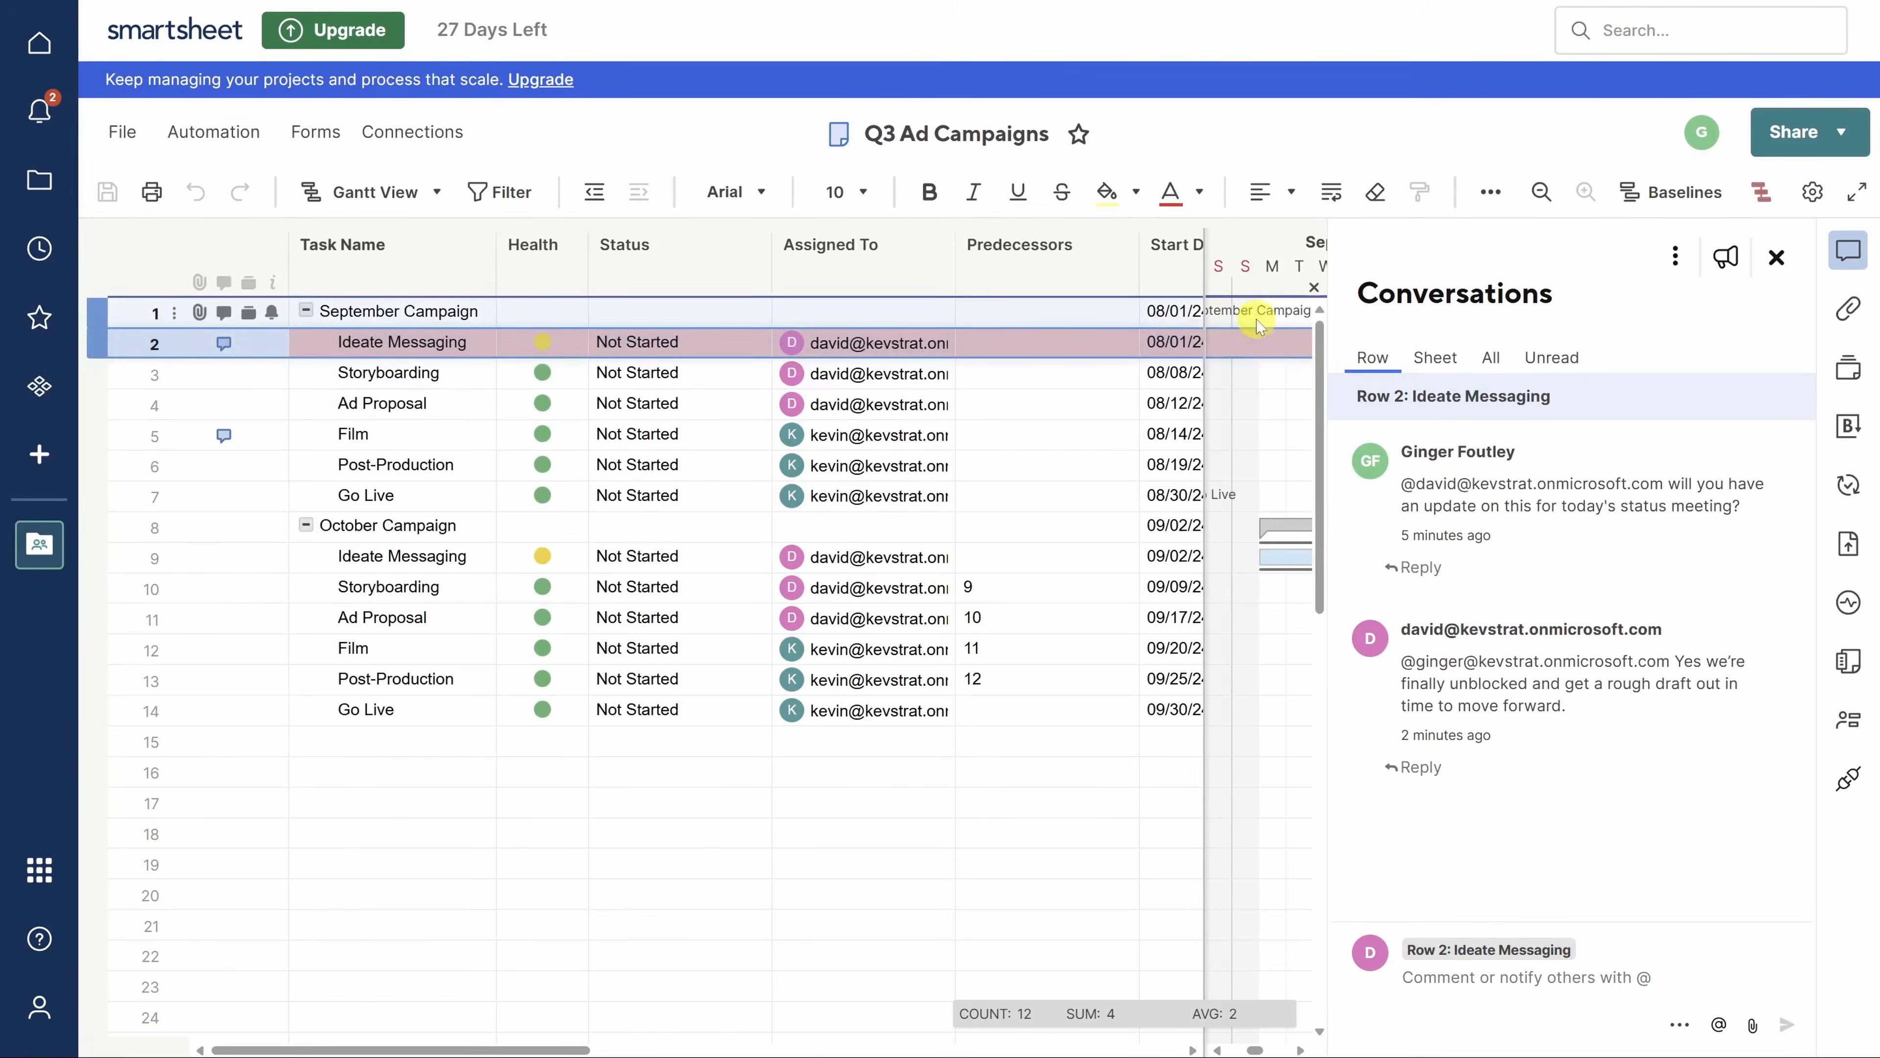
# - Check the Unread and Sheet comment views, then close the conversations panel
pyautogui.click(1555, 359)
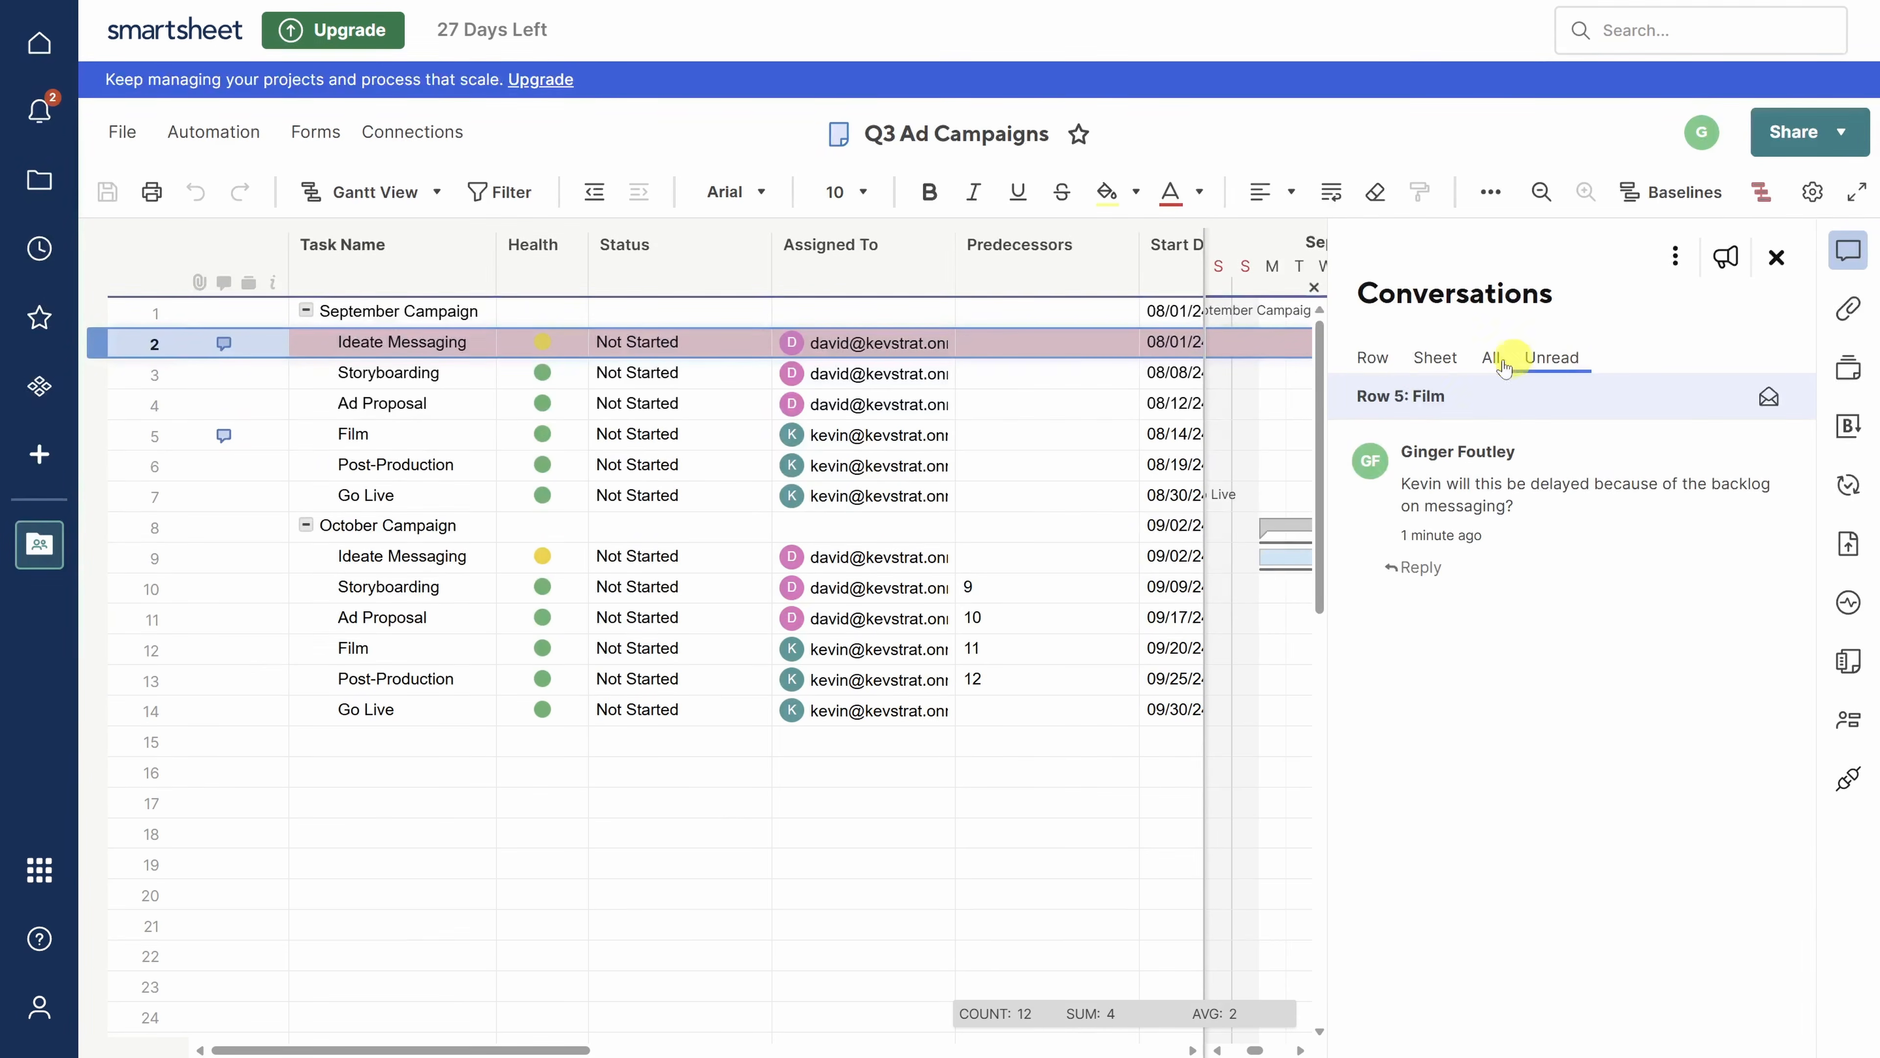
pyautogui.click(1438, 369)
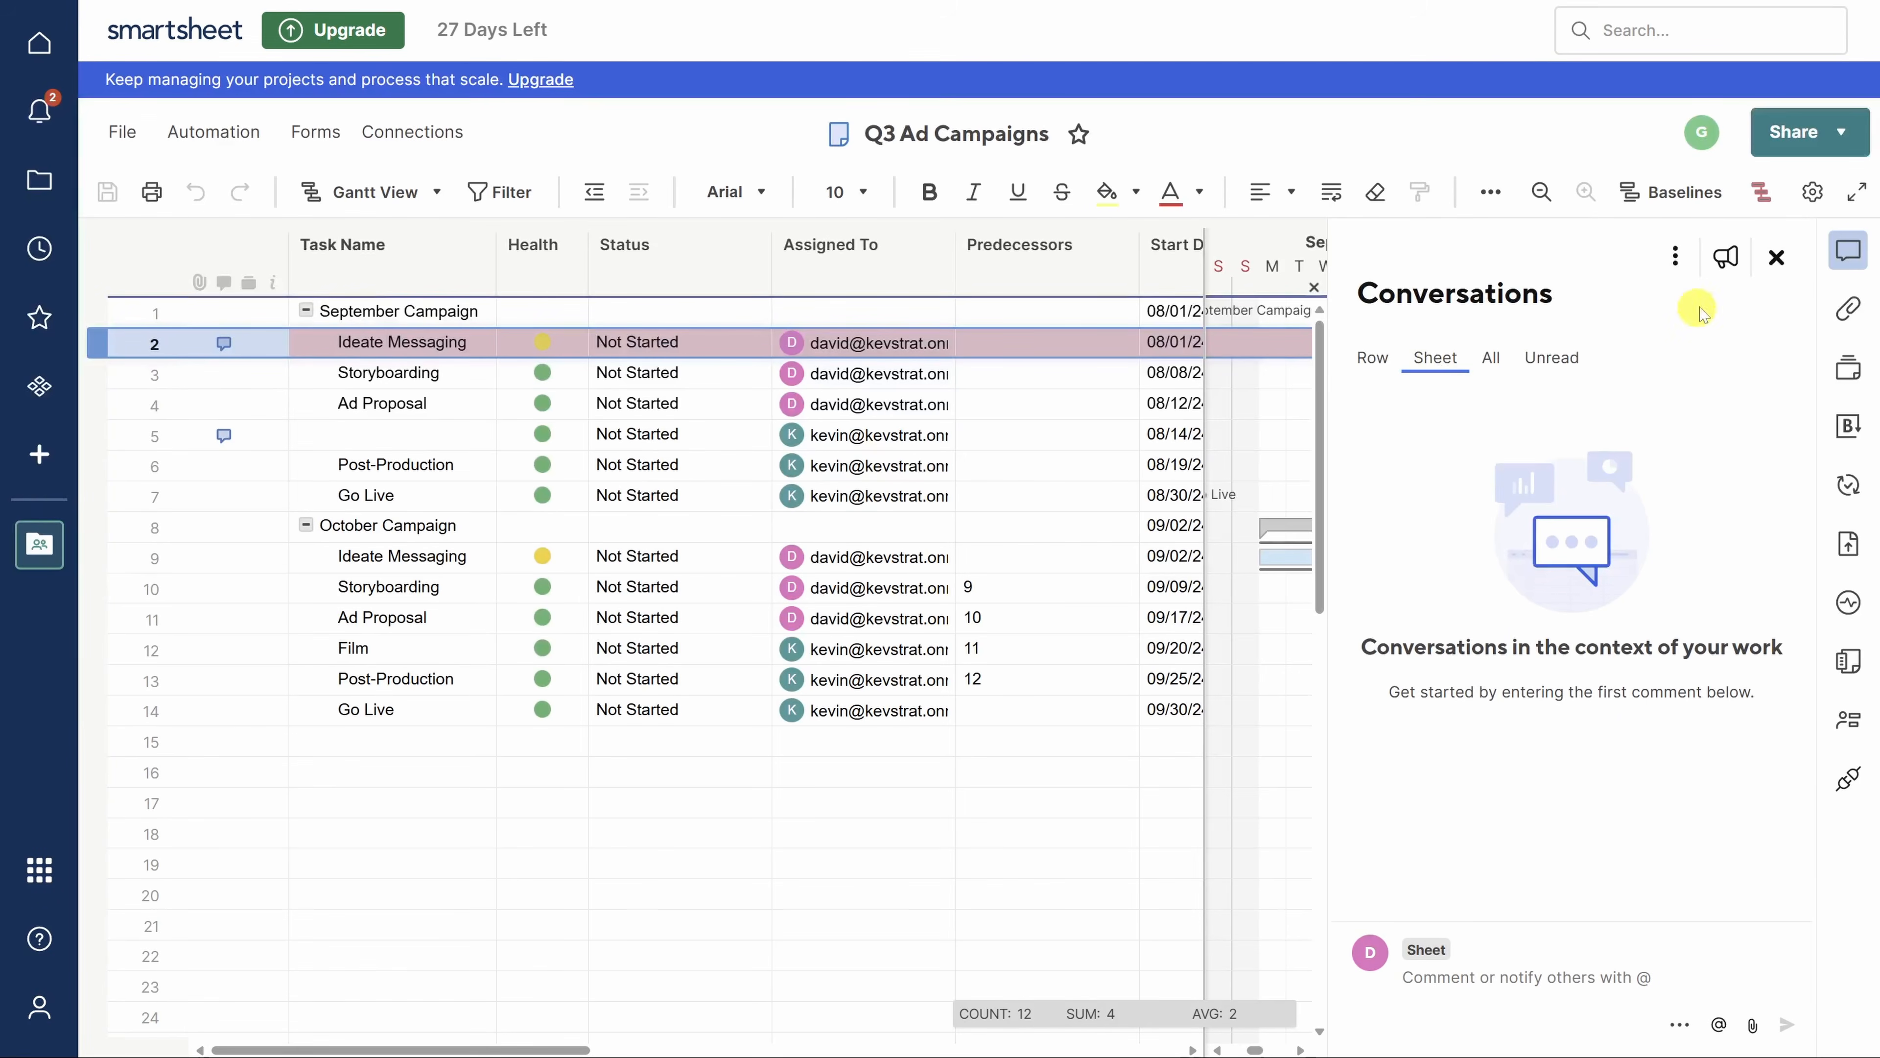
pyautogui.click(1775, 259)
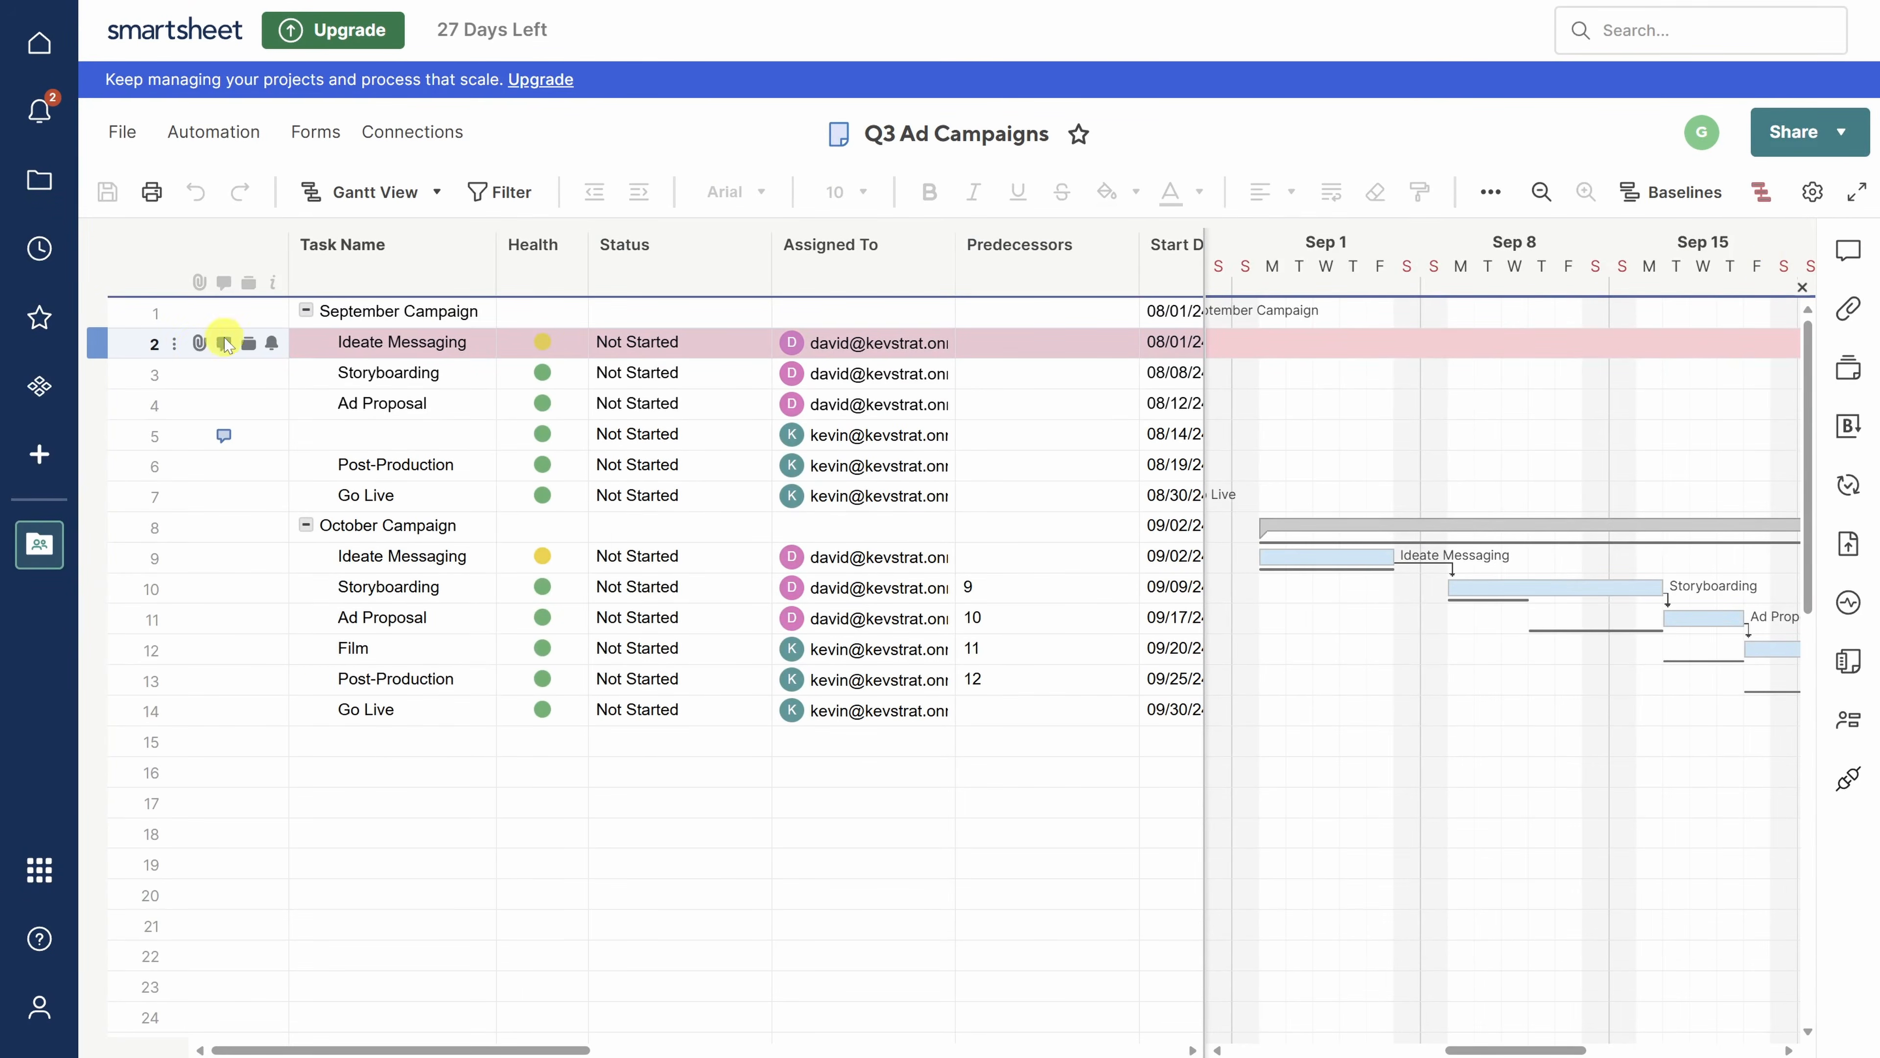
# - Open the Ideate Messaging row's attachments and start adding a proof to the Ad Proposal row
pyautogui.click(200, 344)
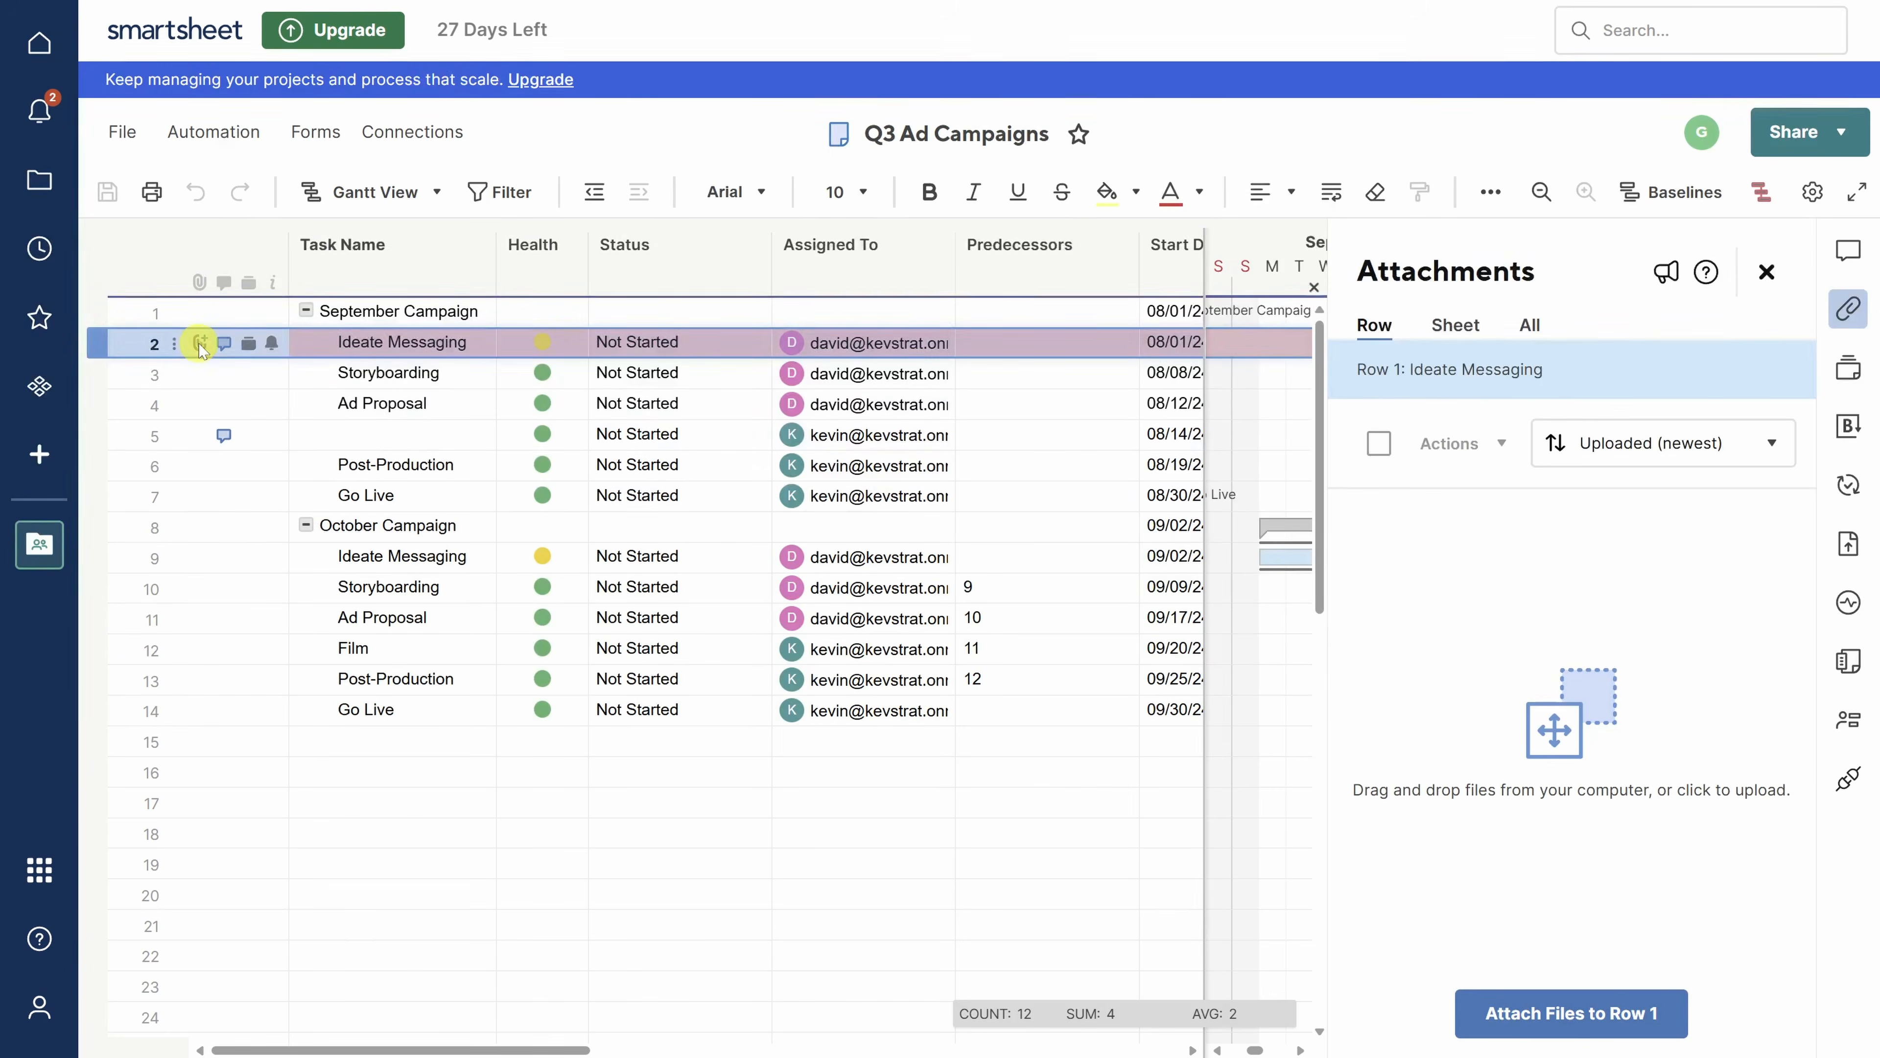
pyautogui.click(1568, 1008)
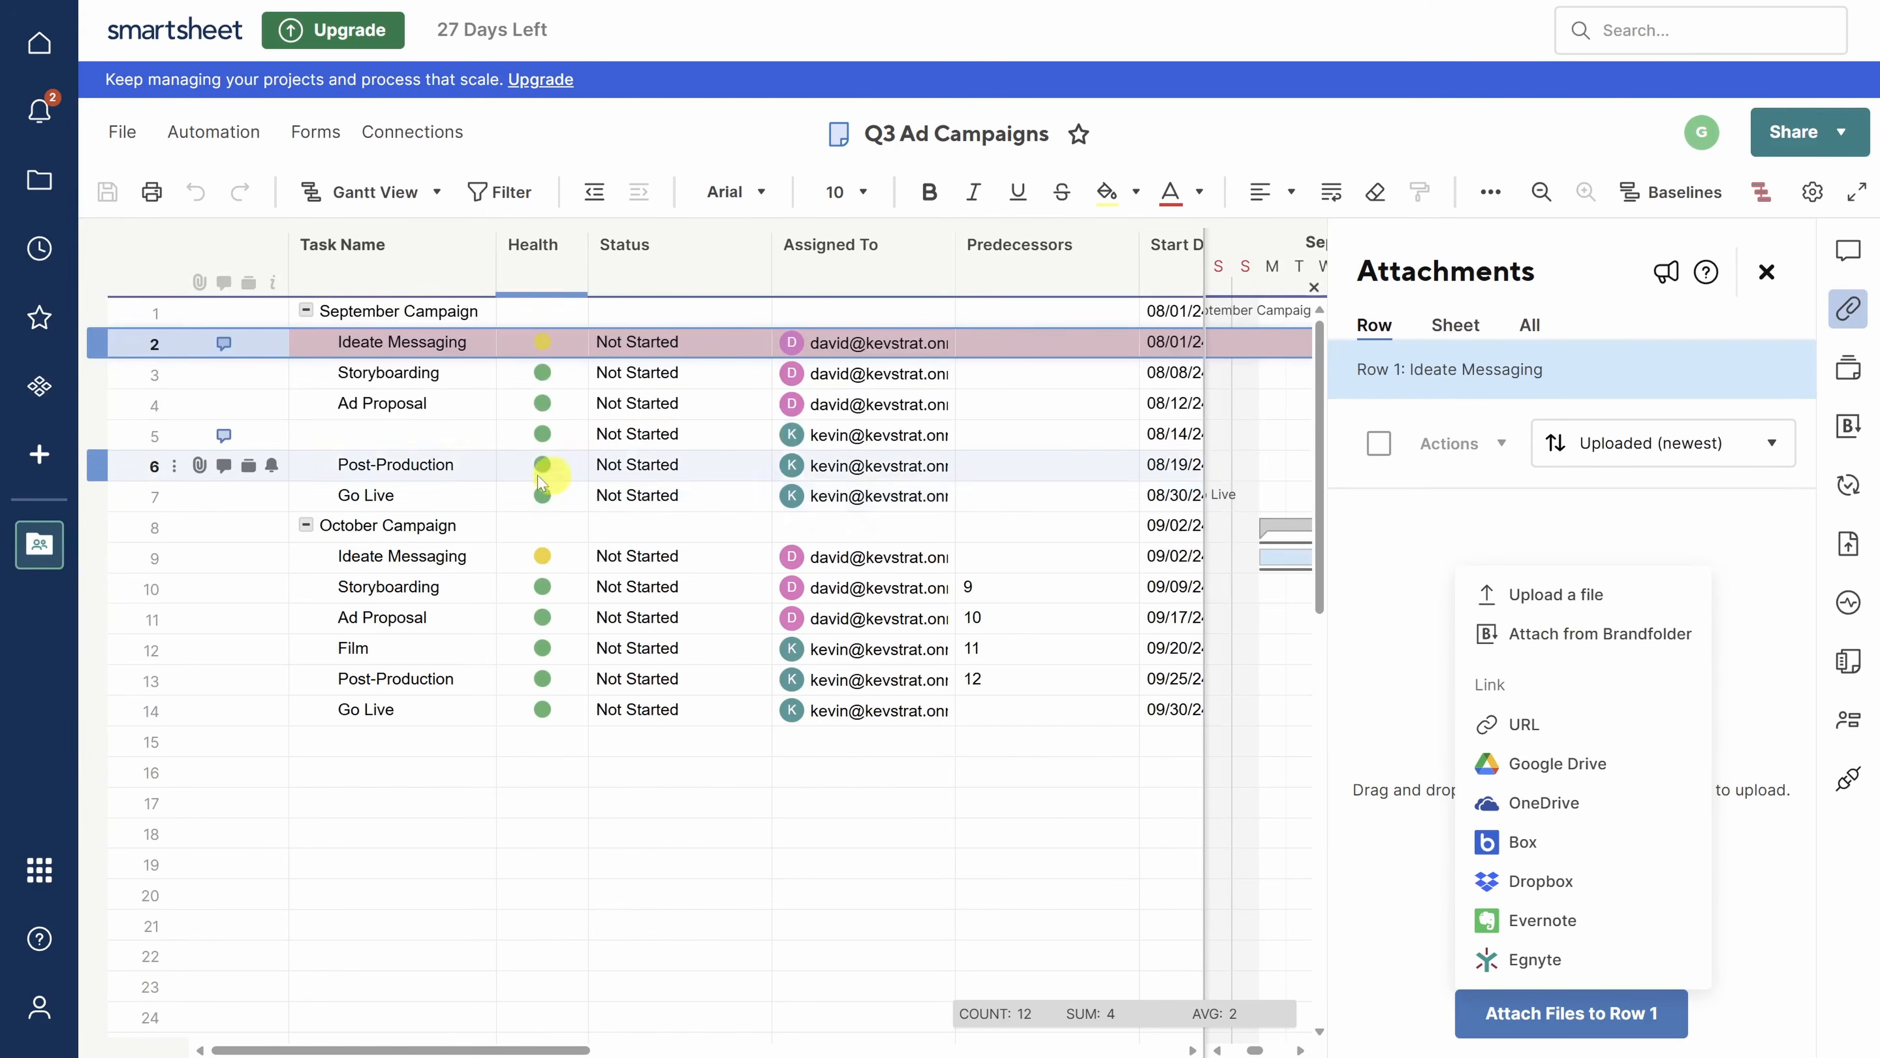
pyautogui.moveTo(225, 406)
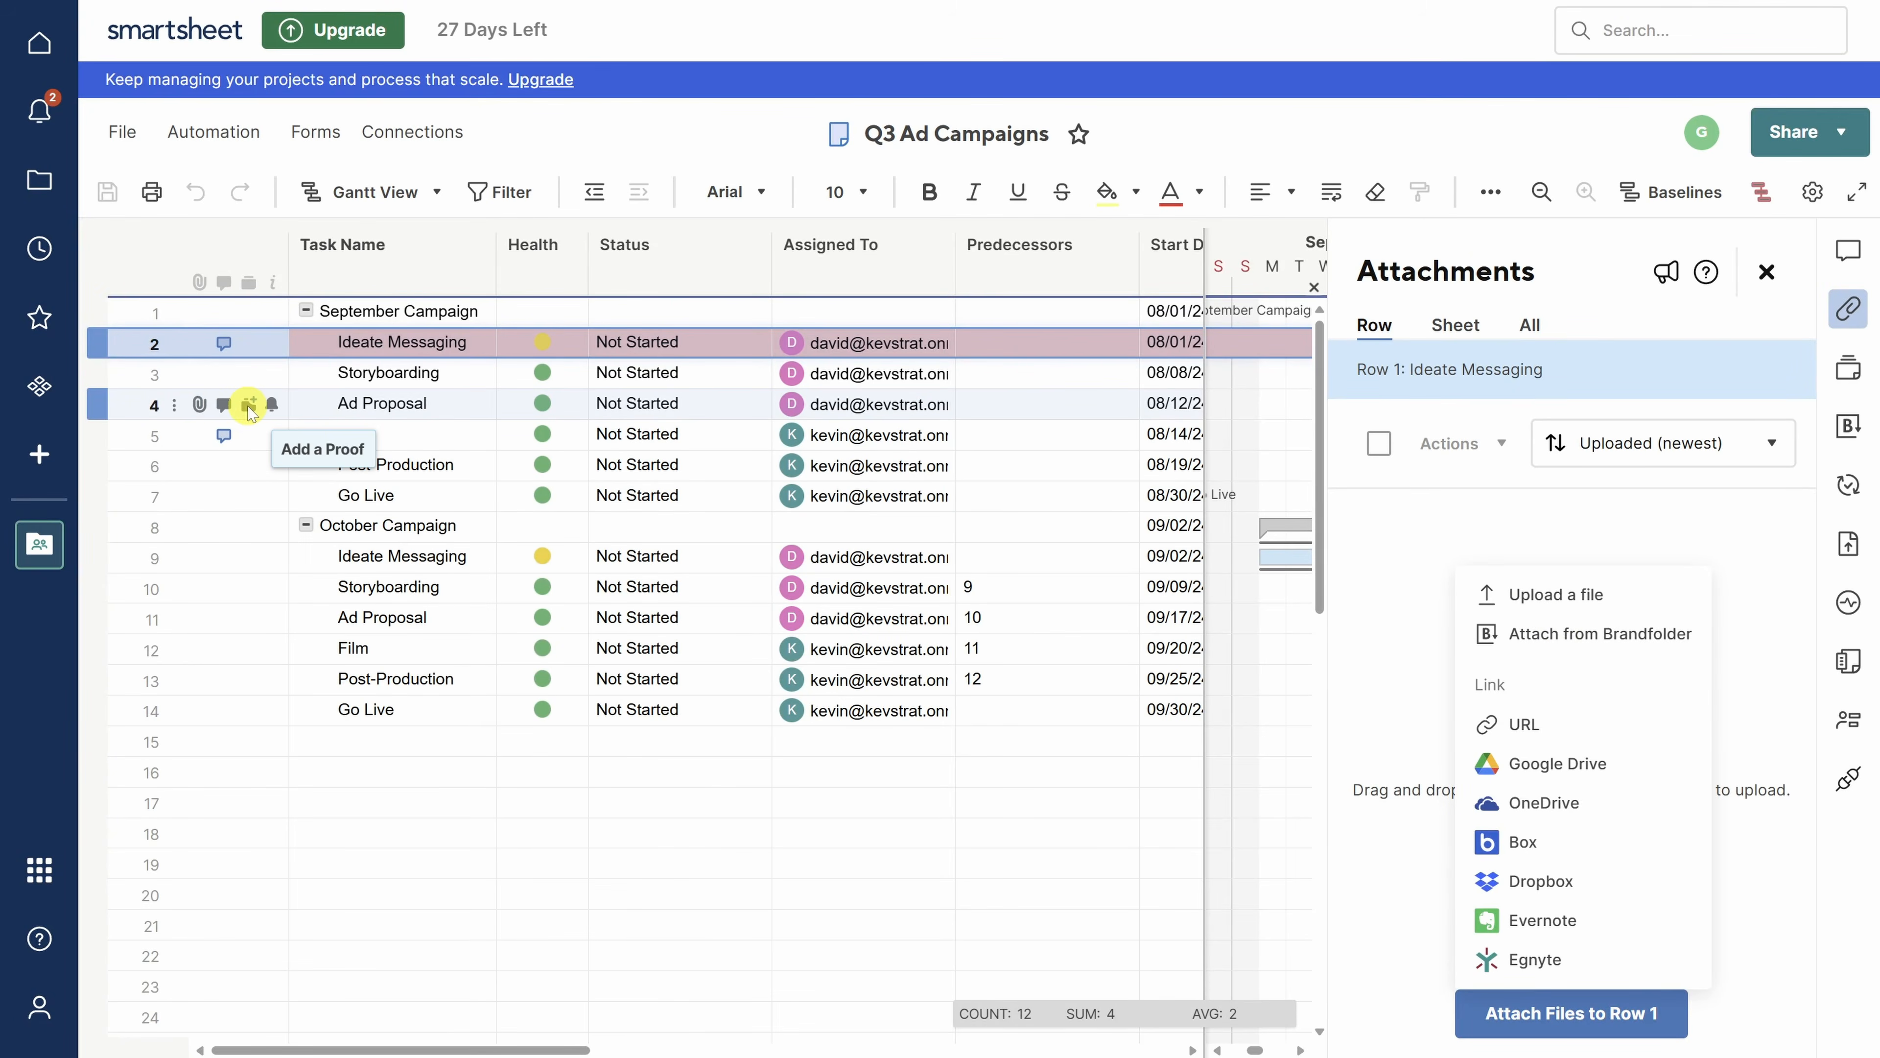
pyautogui.click(249, 406)
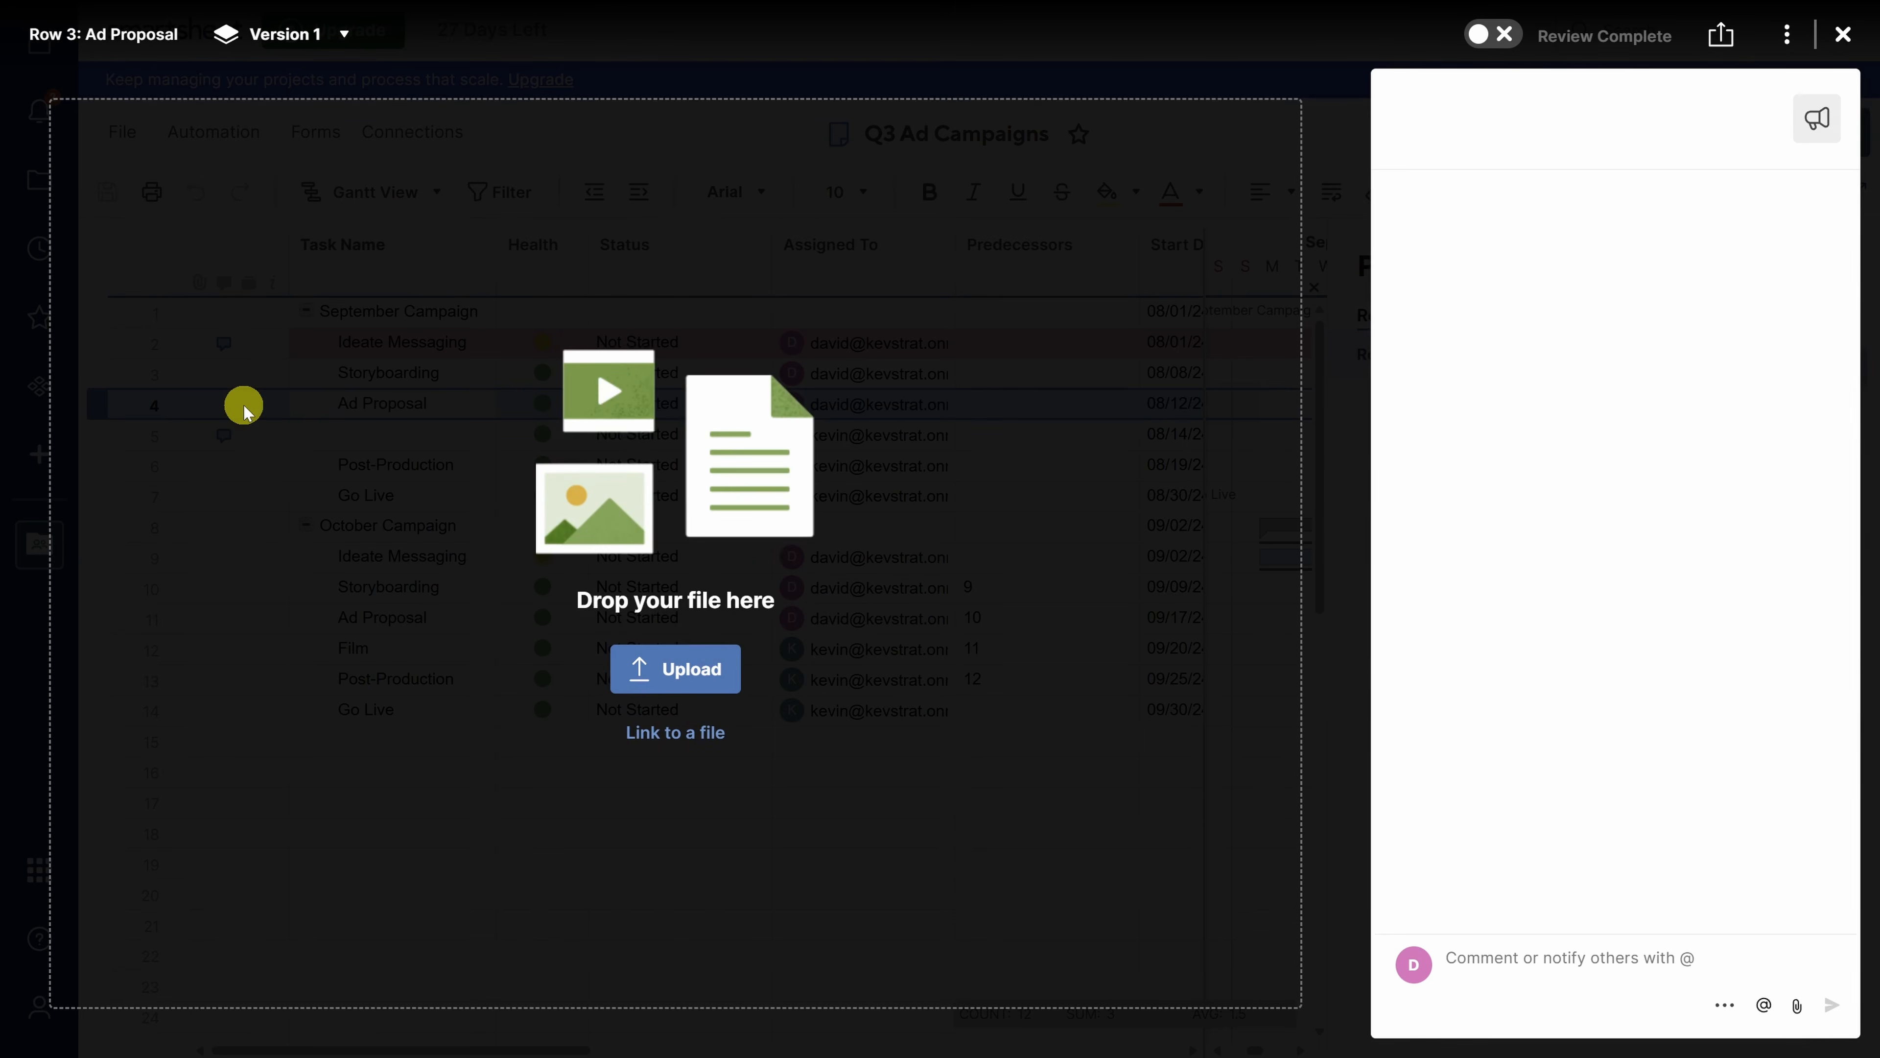
# - Upload RowHero_Overview.pdf as the proof and pin a 'Great headline' comment on the headline
pyautogui.hotkey('alt', 'Tab')
pyautogui.moveTo(1219, 428); pyautogui.dragTo(671, 516)
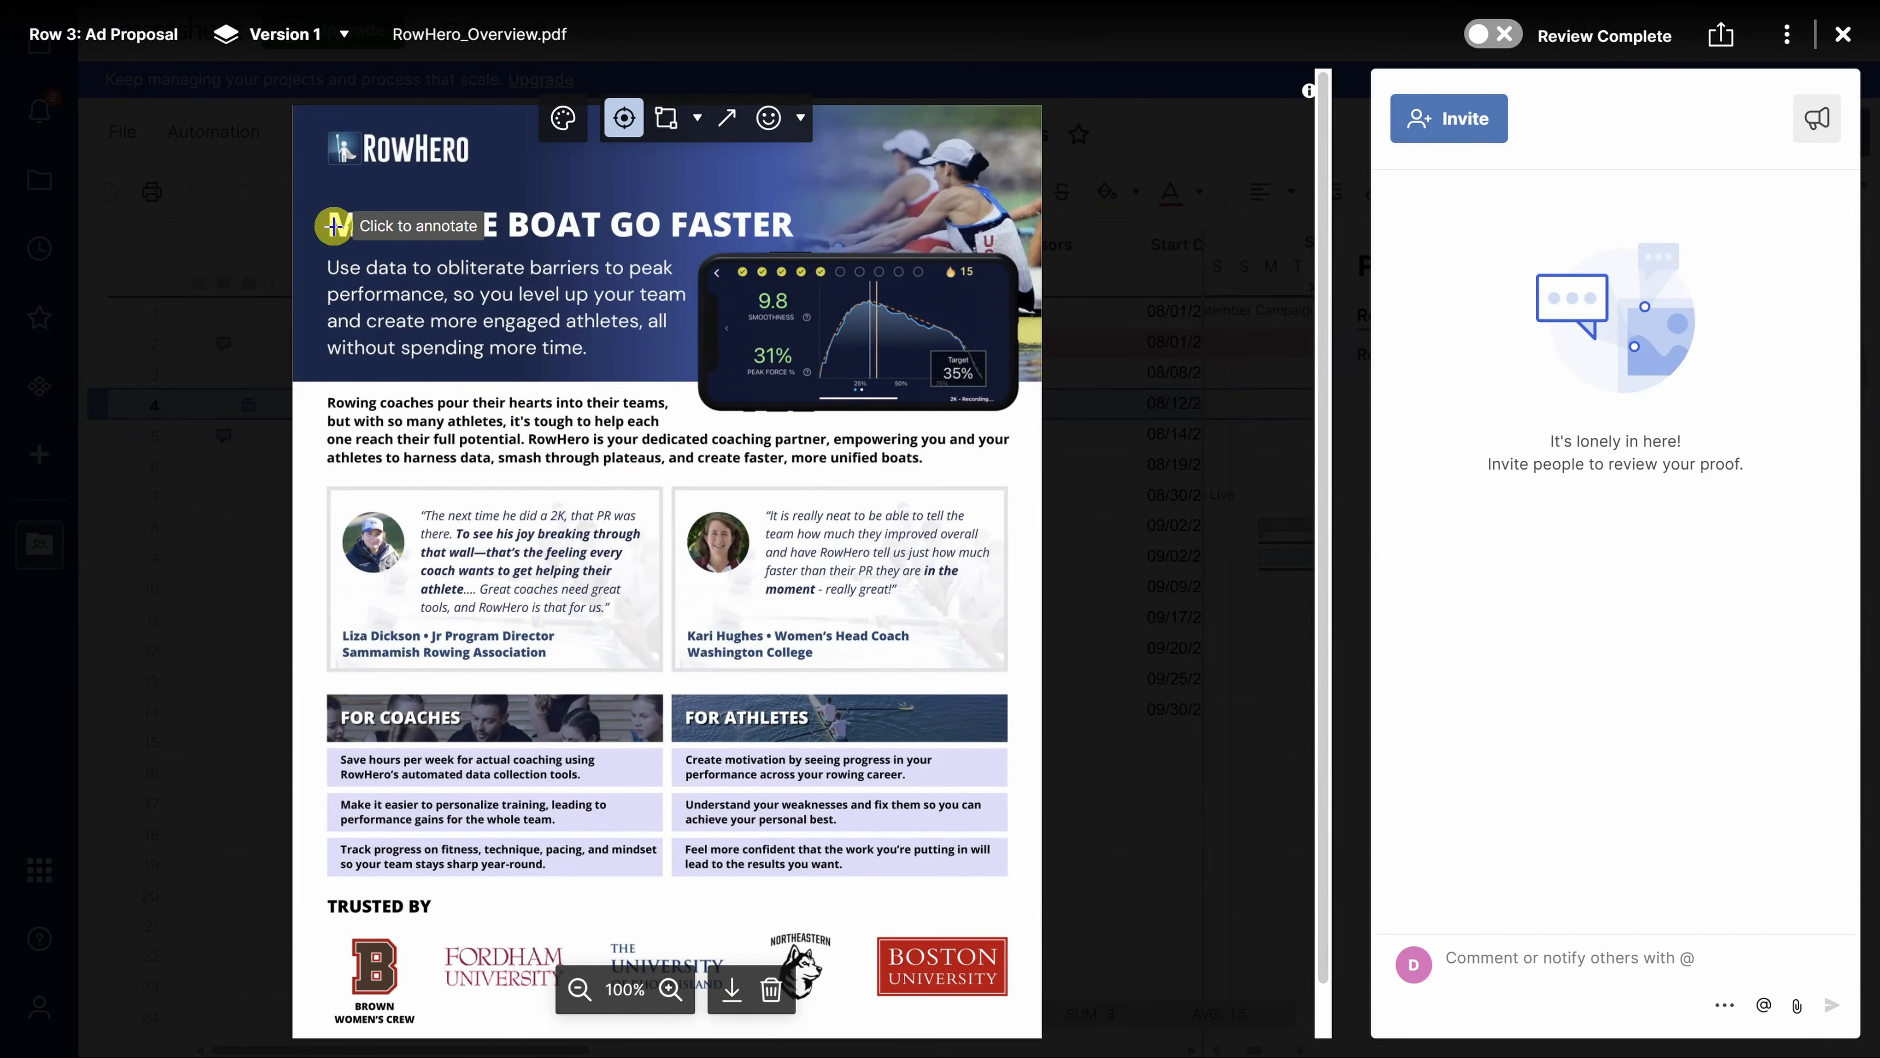
pyautogui.click(334, 226)
pyautogui.write('Great headline')
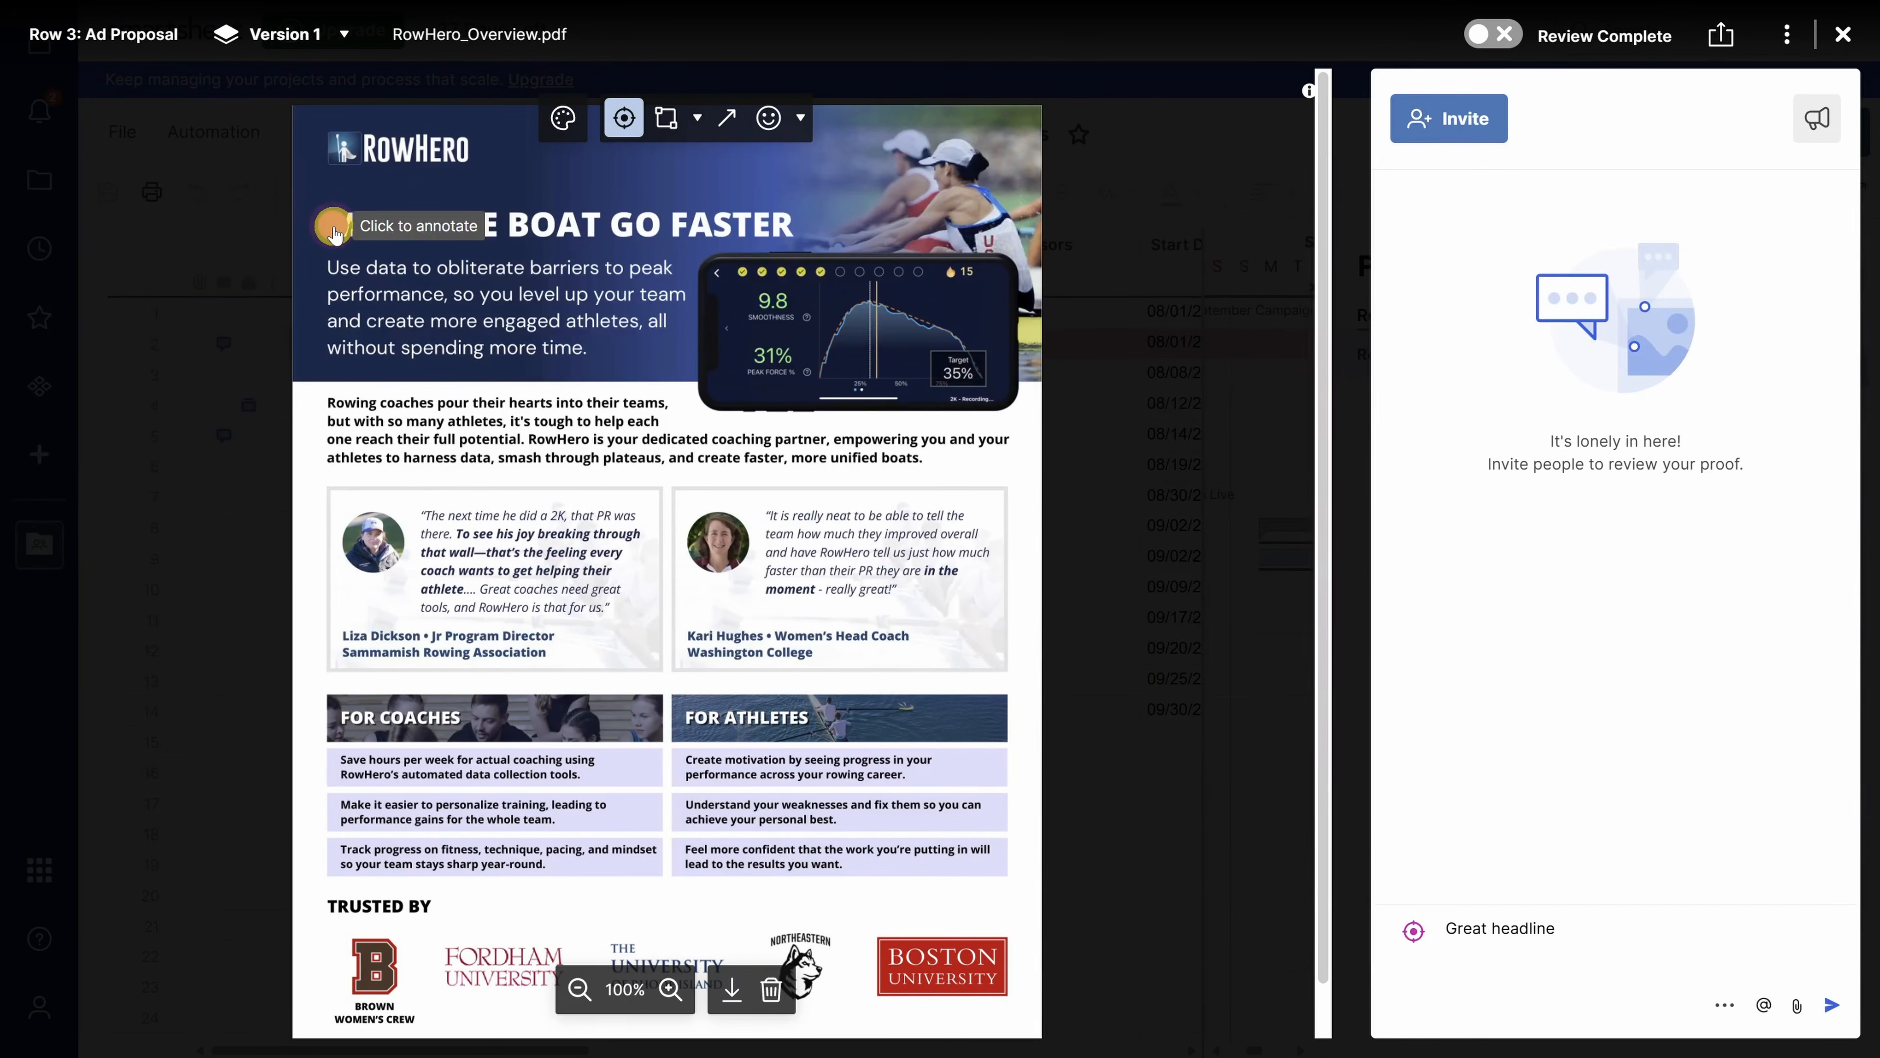
pyautogui.press('Return')
# - Box the For Coaches and For Athletes section and draw an arrow at the graph
pyautogui.click(667, 125)
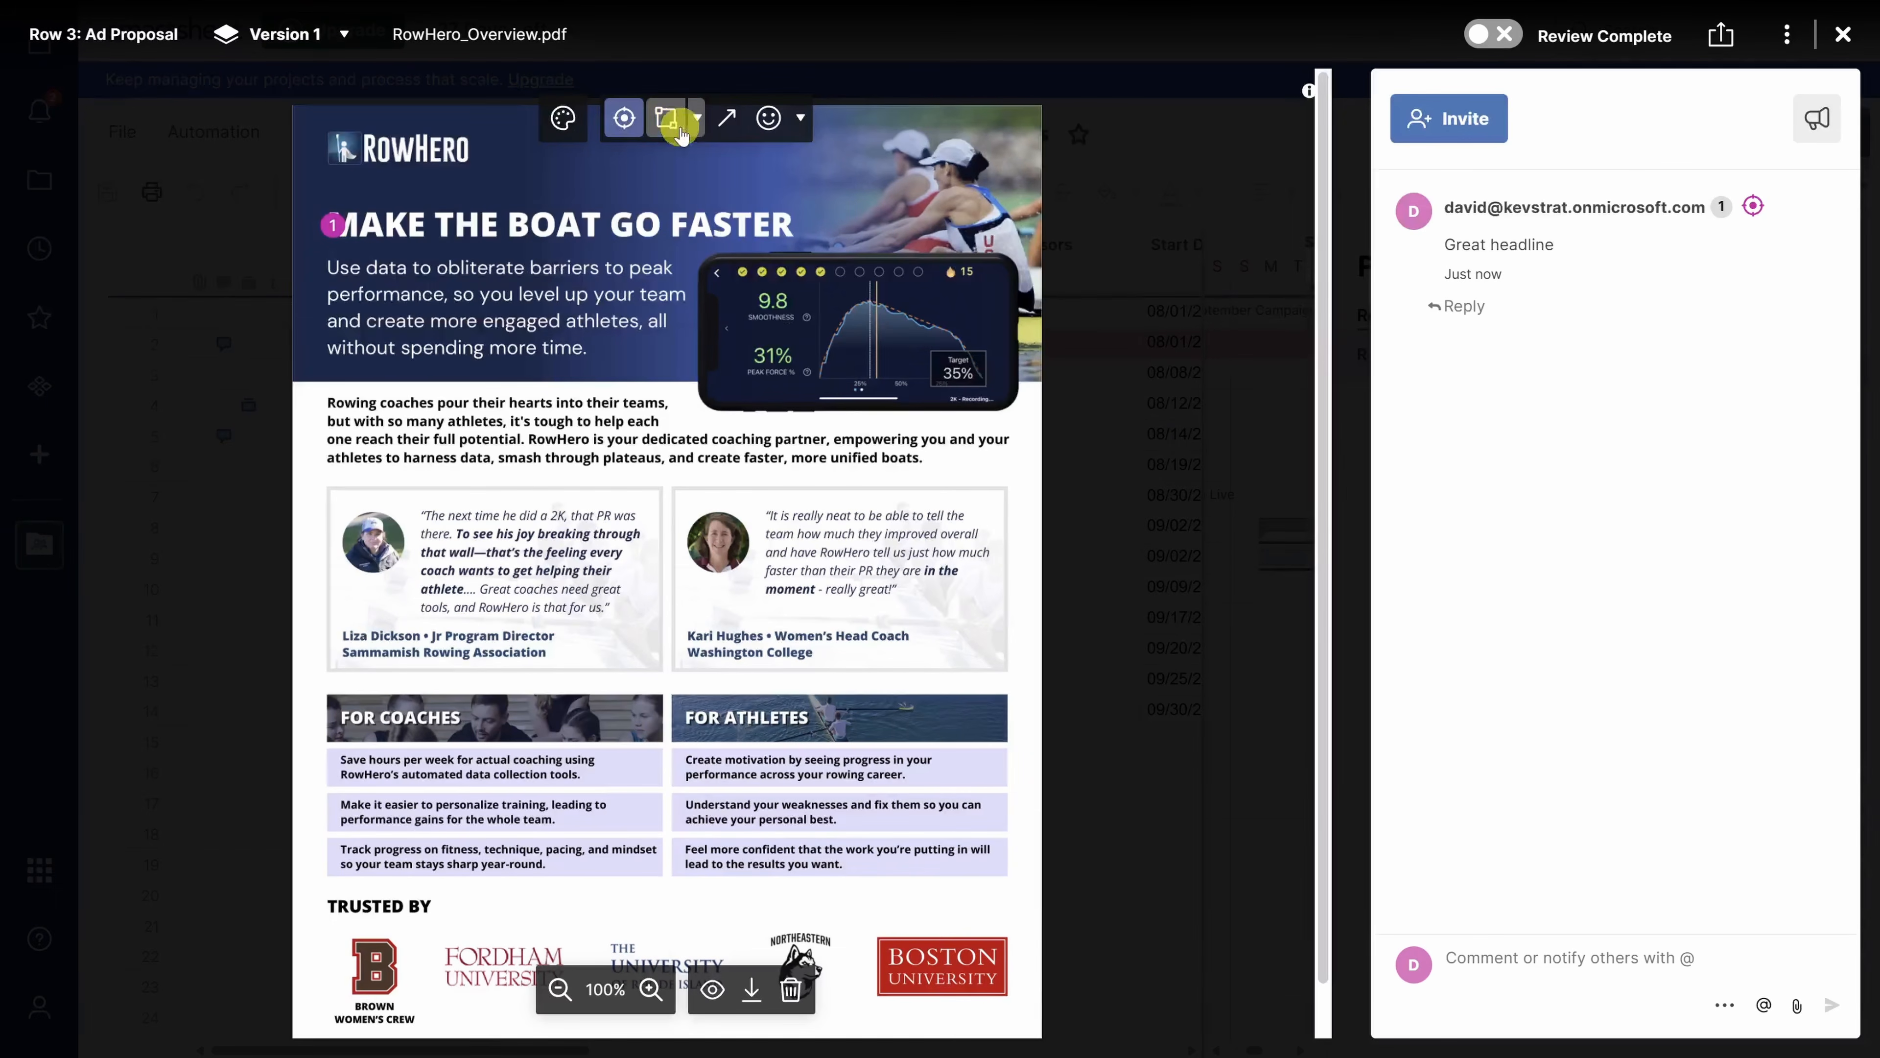
pyautogui.moveTo(322, 685)
pyautogui.mouseDown()
pyautogui.moveTo(1046, 844)
pyautogui.moveTo(1019, 885)
pyautogui.mouseUp()
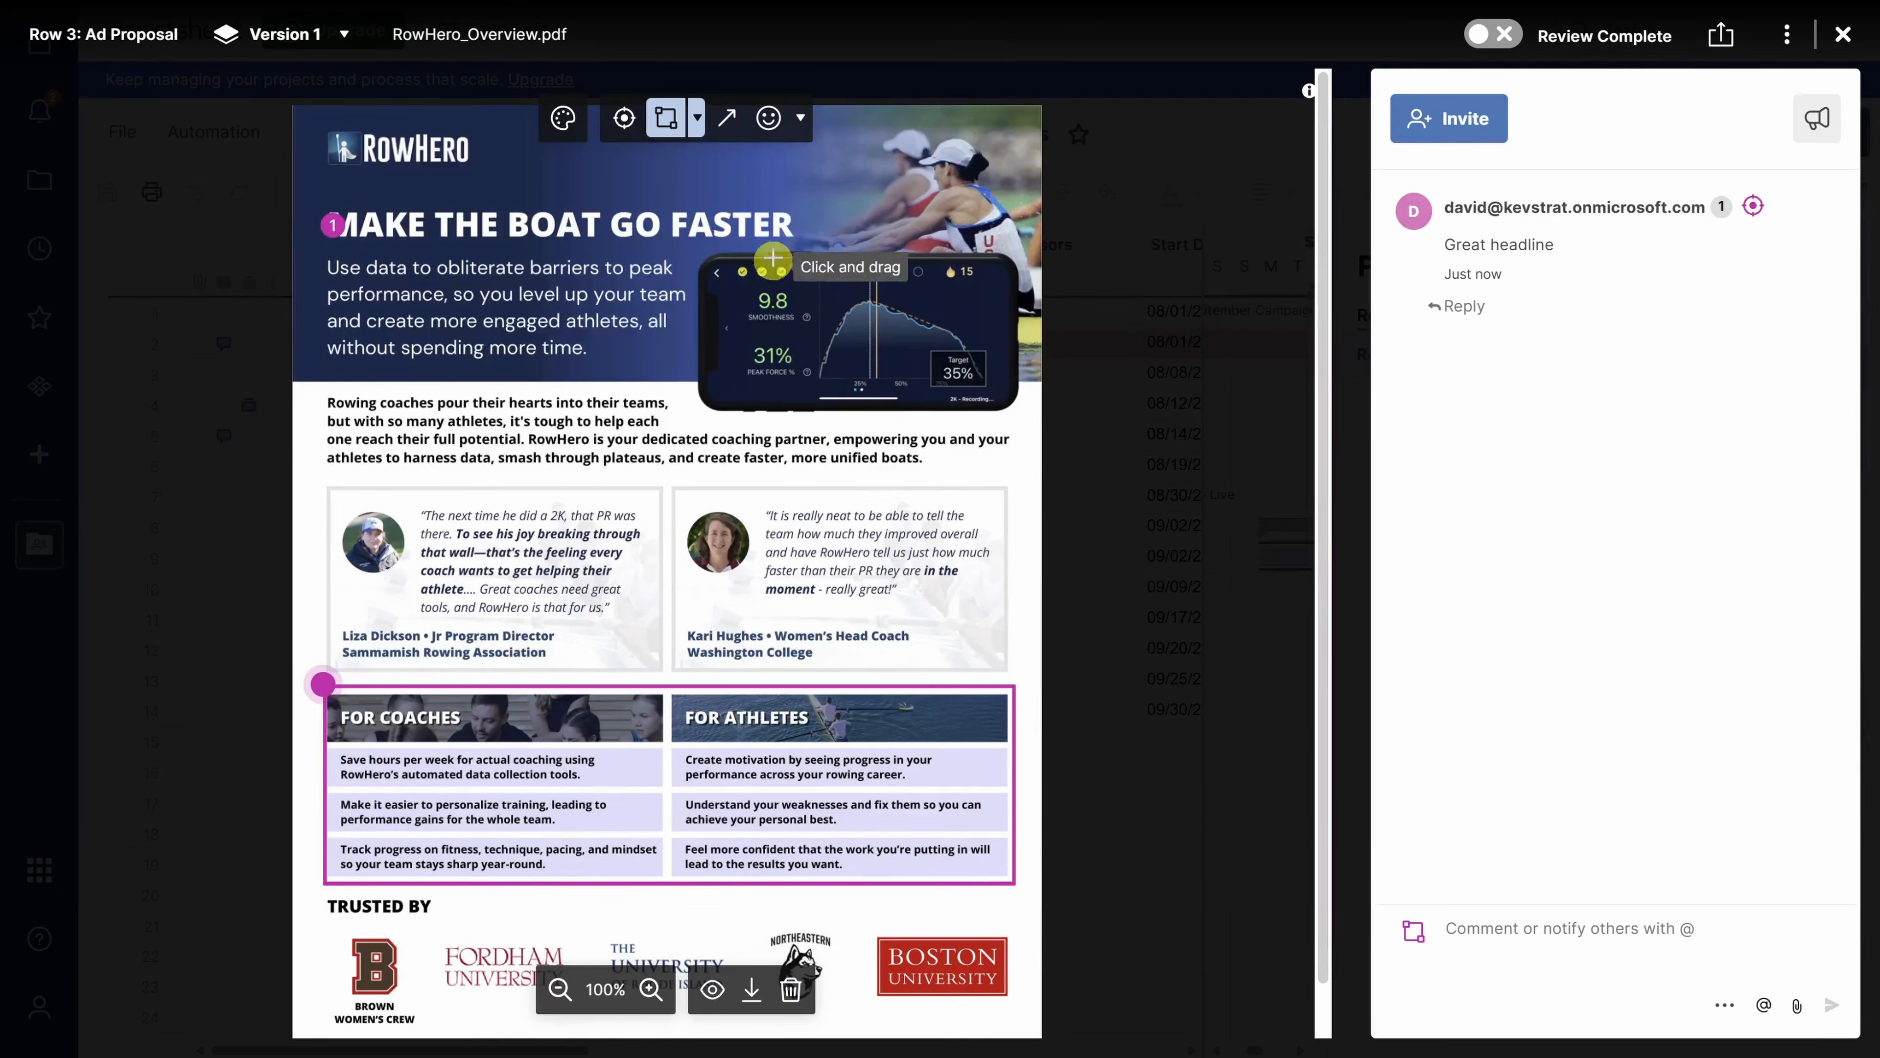
pyautogui.click(726, 119)
pyautogui.moveTo(776, 419); pyautogui.dragTo(819, 300)
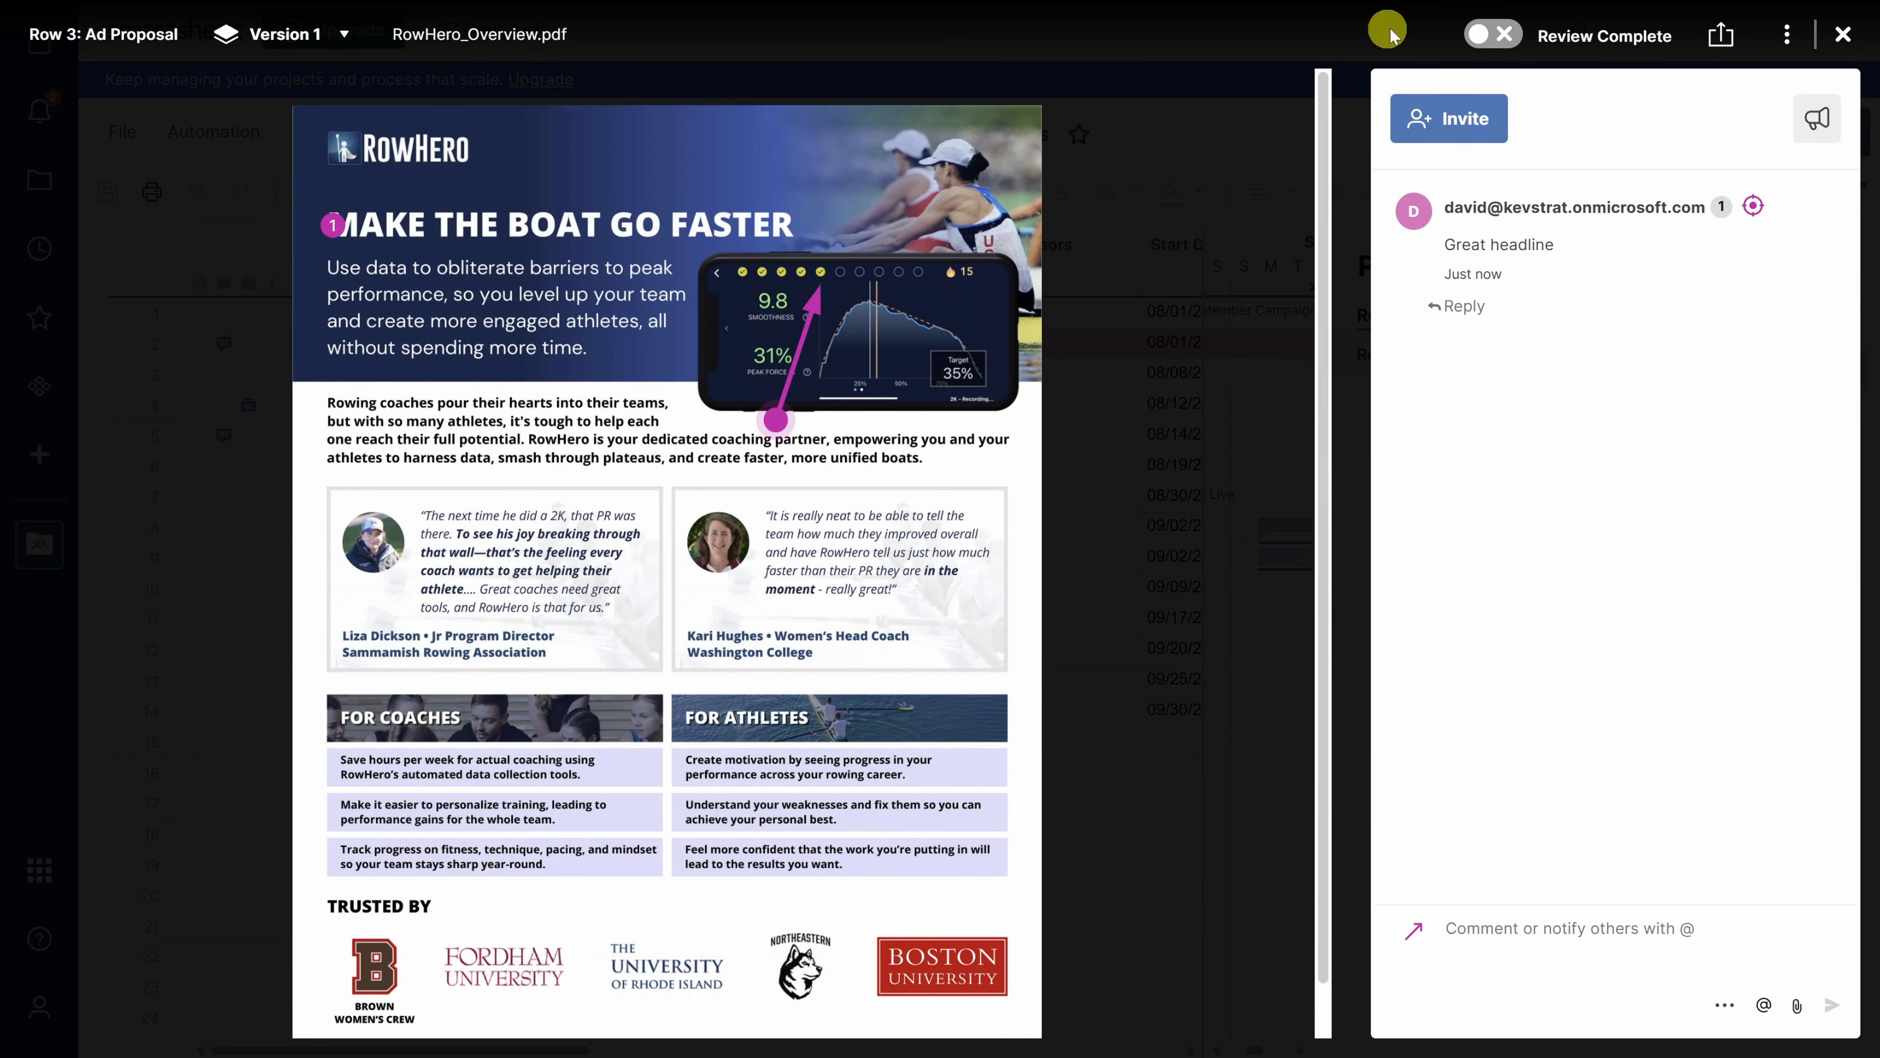
# - Mark the proof review complete, close the viewer, and open the Automation menu
pyautogui.click(1492, 37)
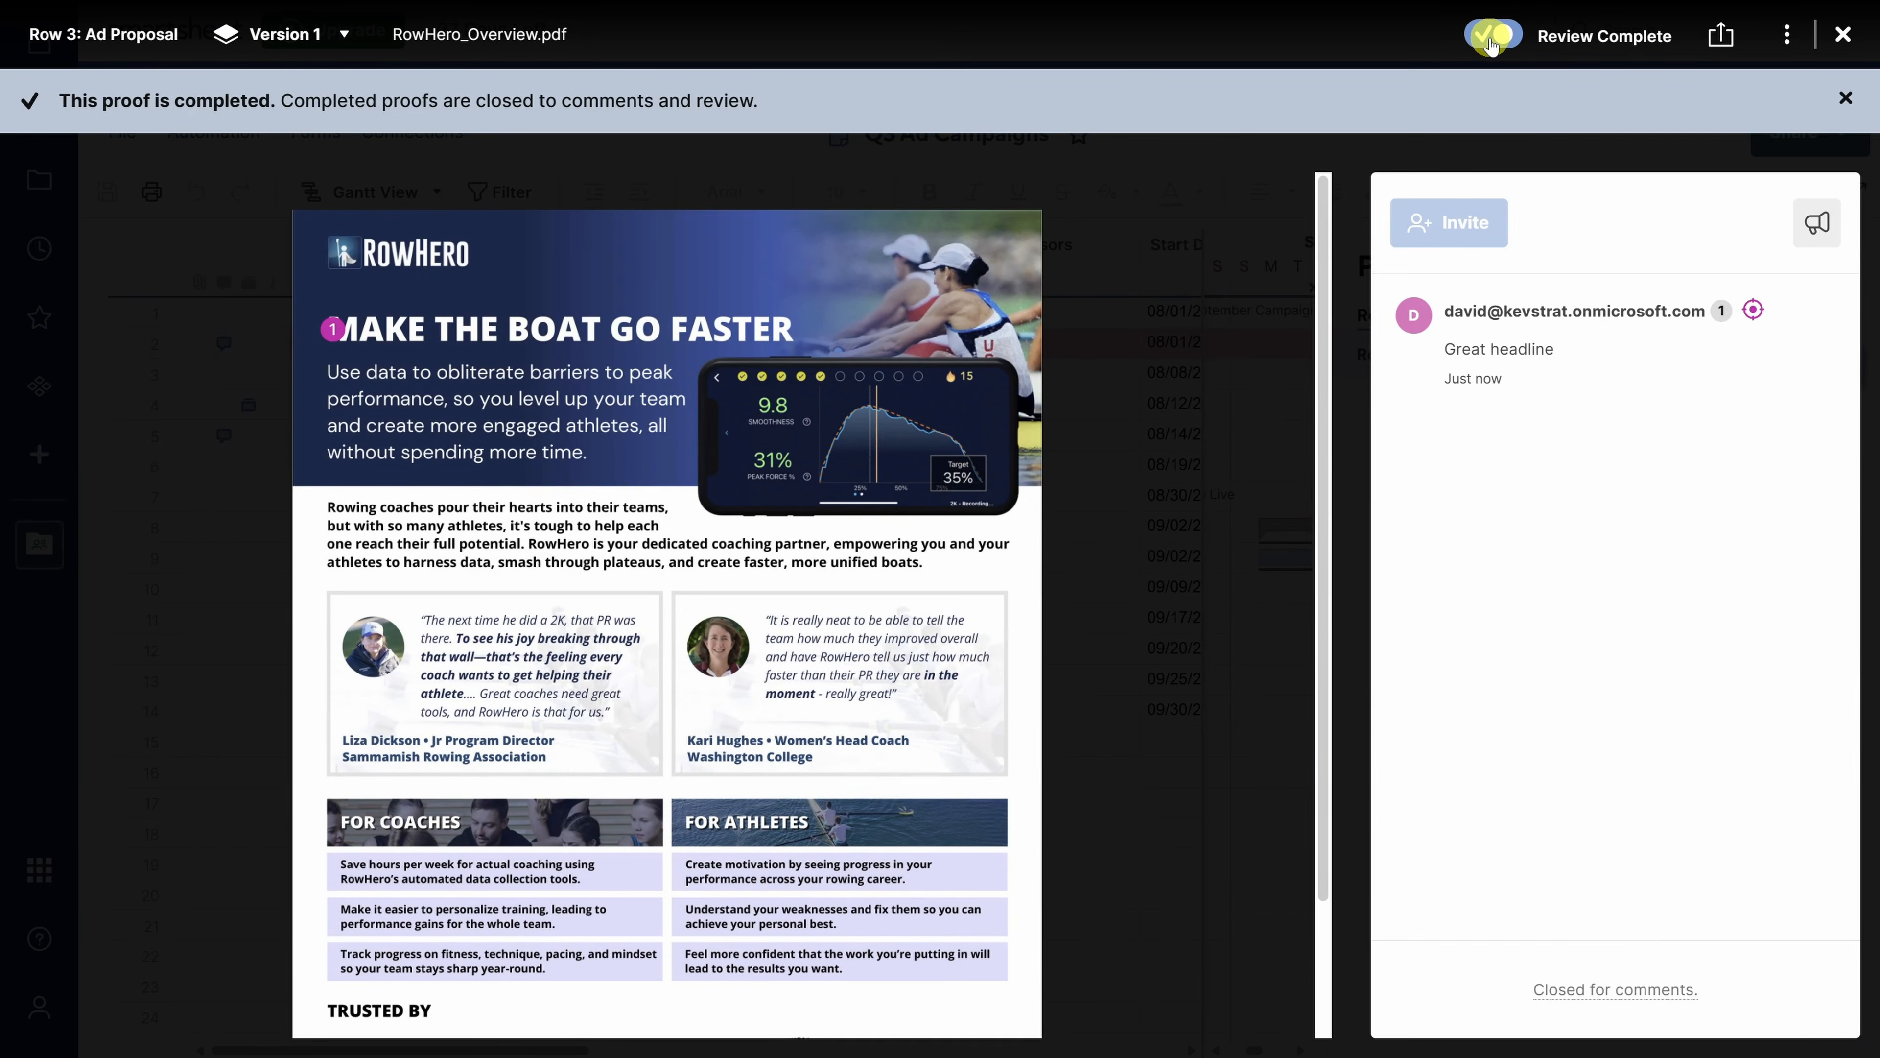
pyautogui.click(1843, 34)
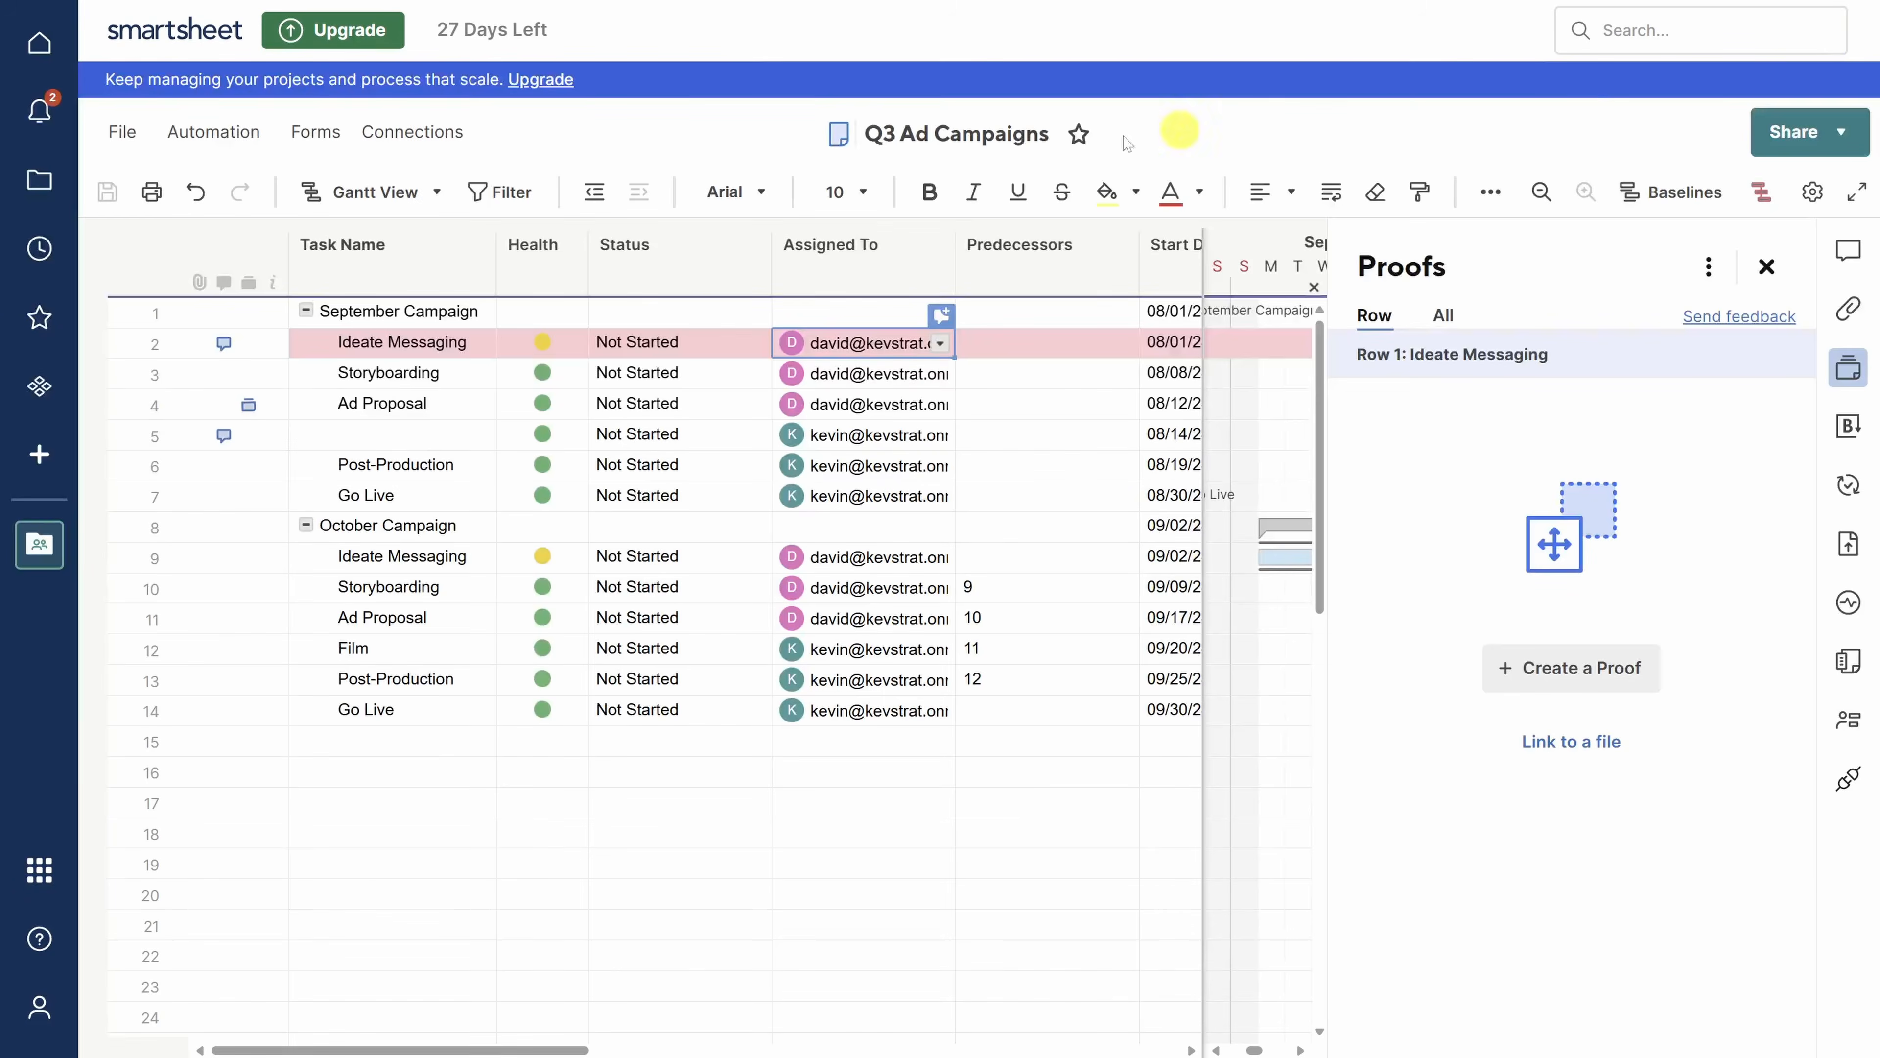
pyautogui.click(209, 132)
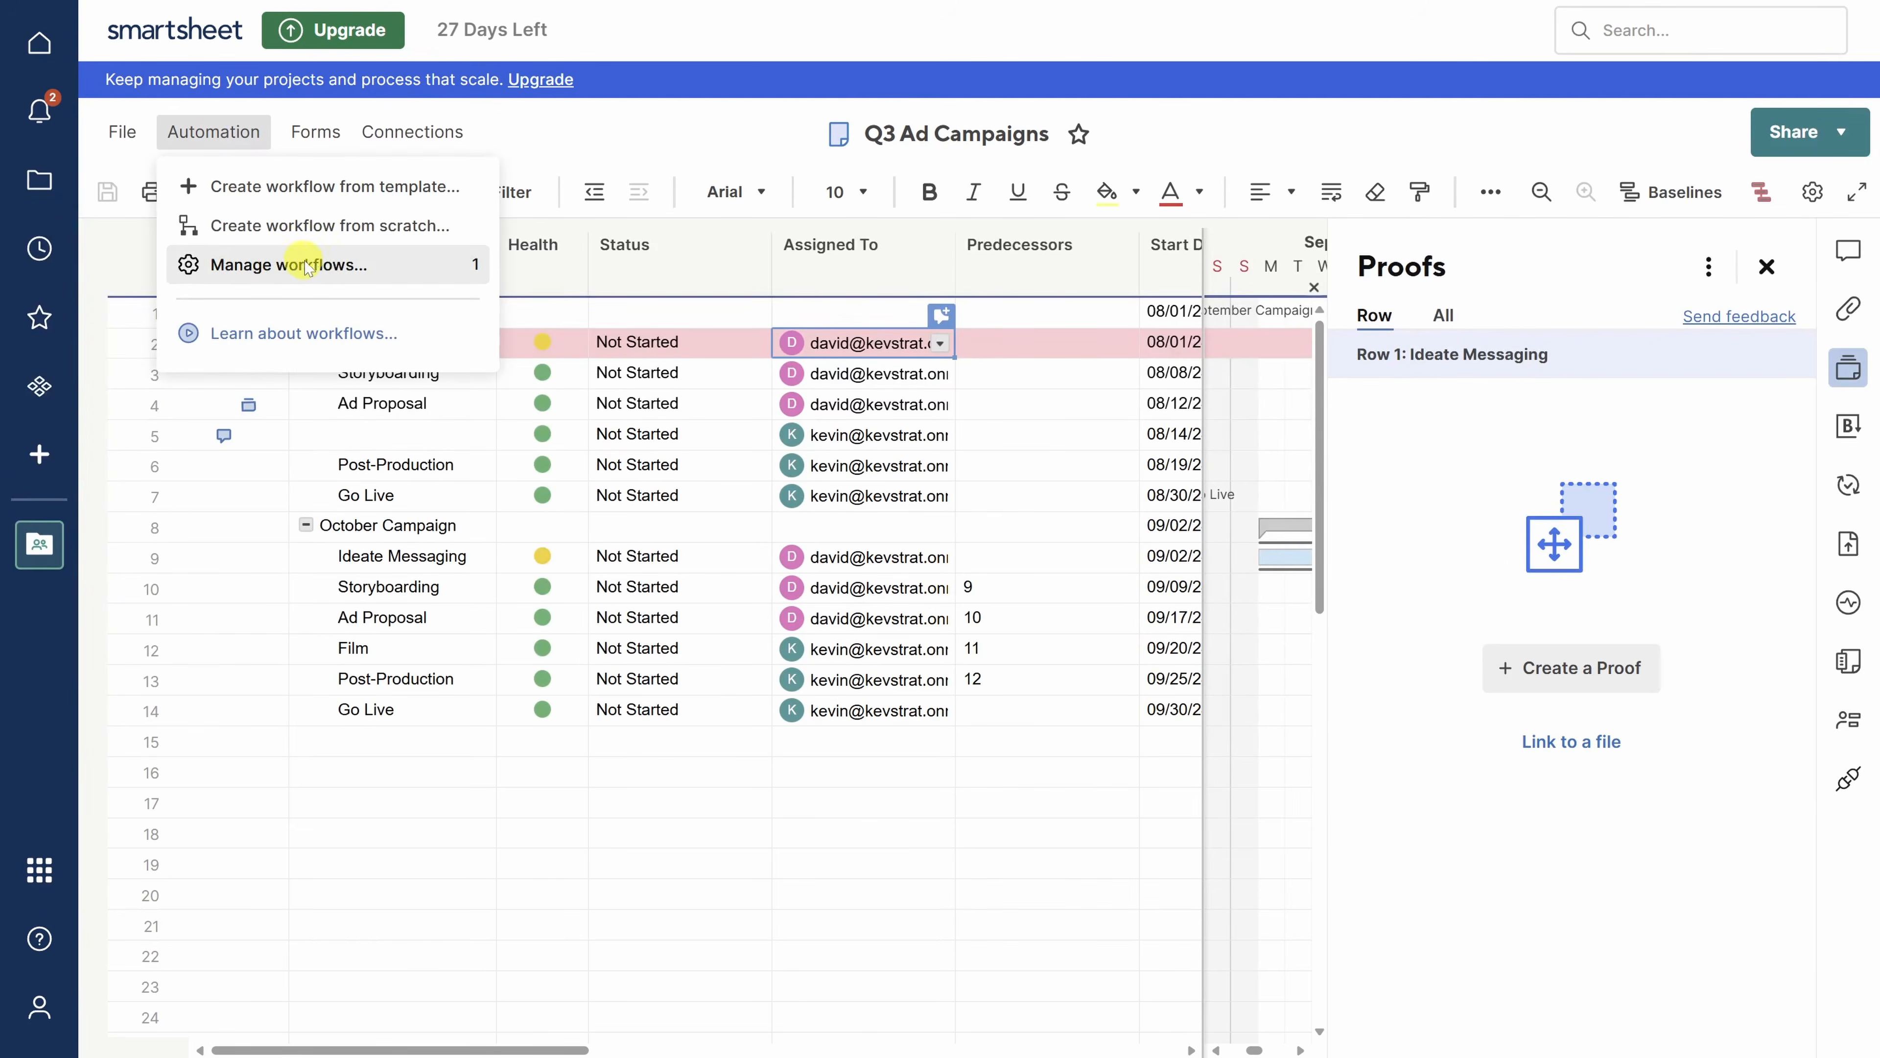
# - Create a workflow from the 'Request an update every week' template titled Request Weekly Updates
pyautogui.click(329, 277)
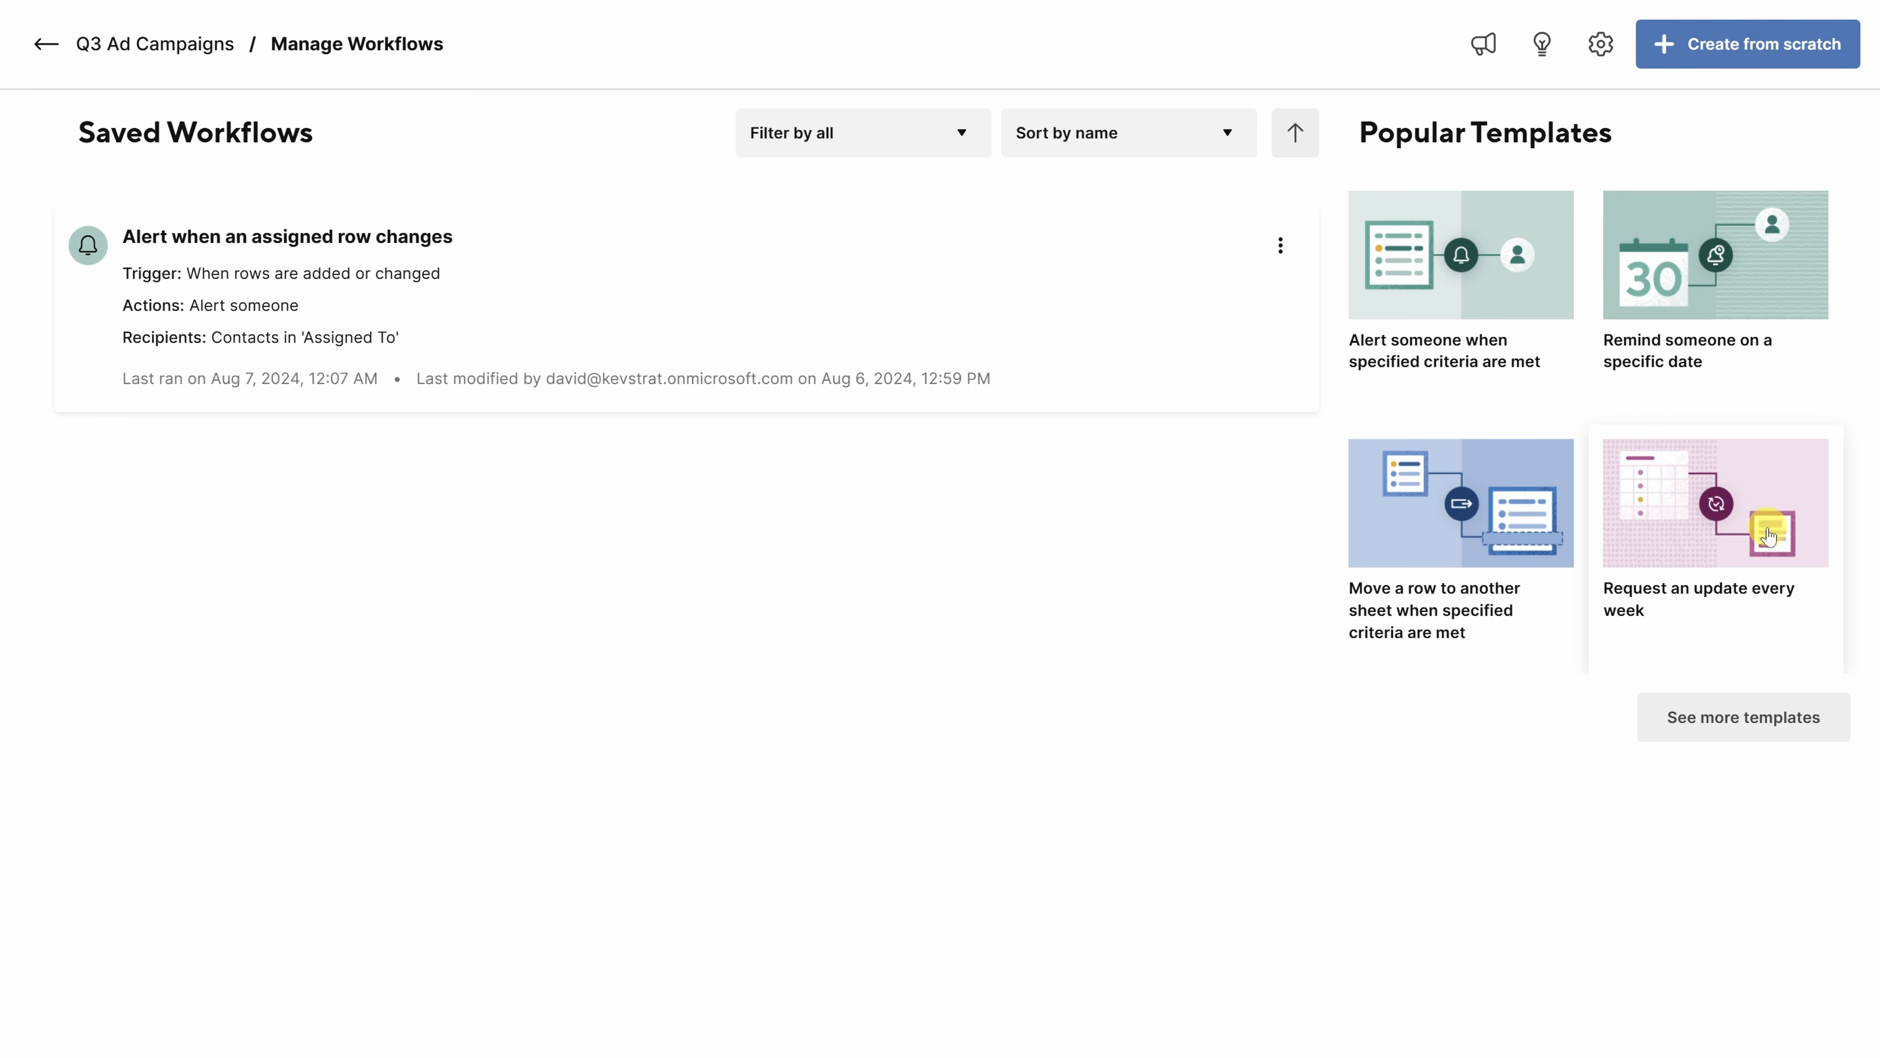
pyautogui.click(1737, 561)
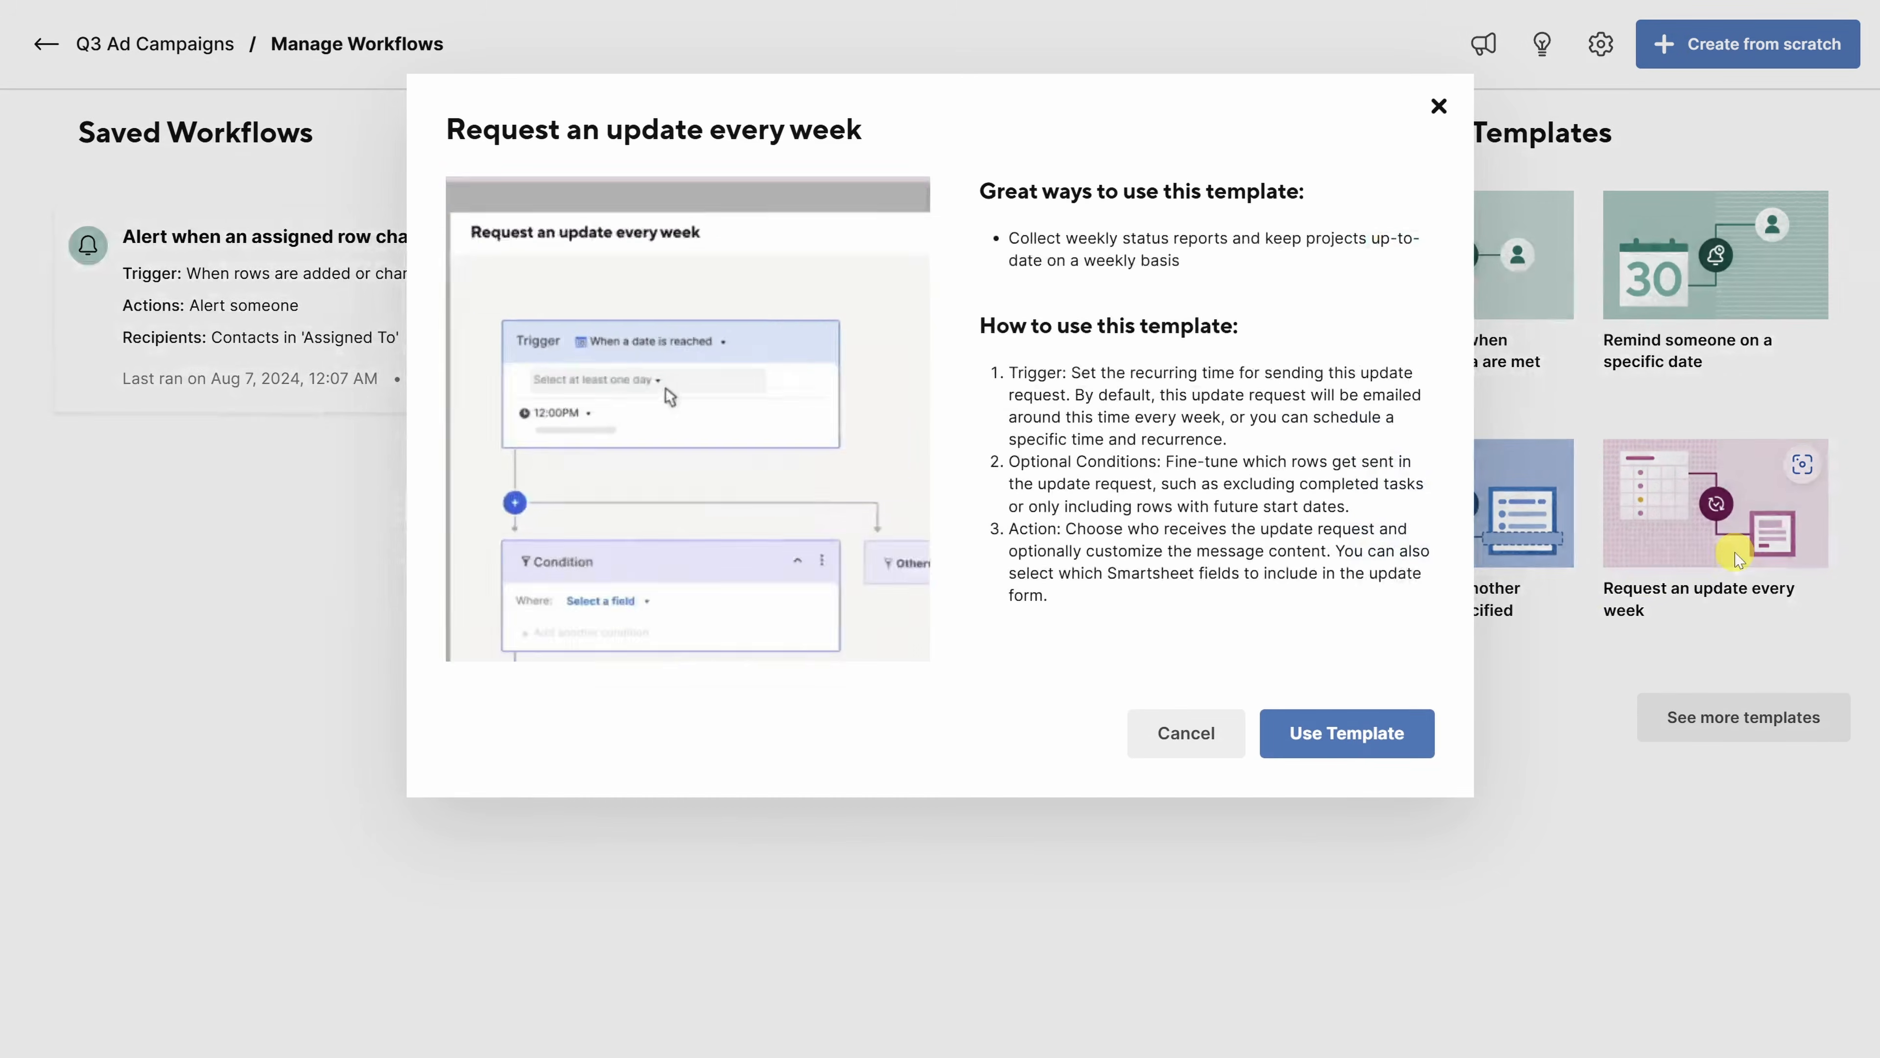
pyautogui.click(1349, 733)
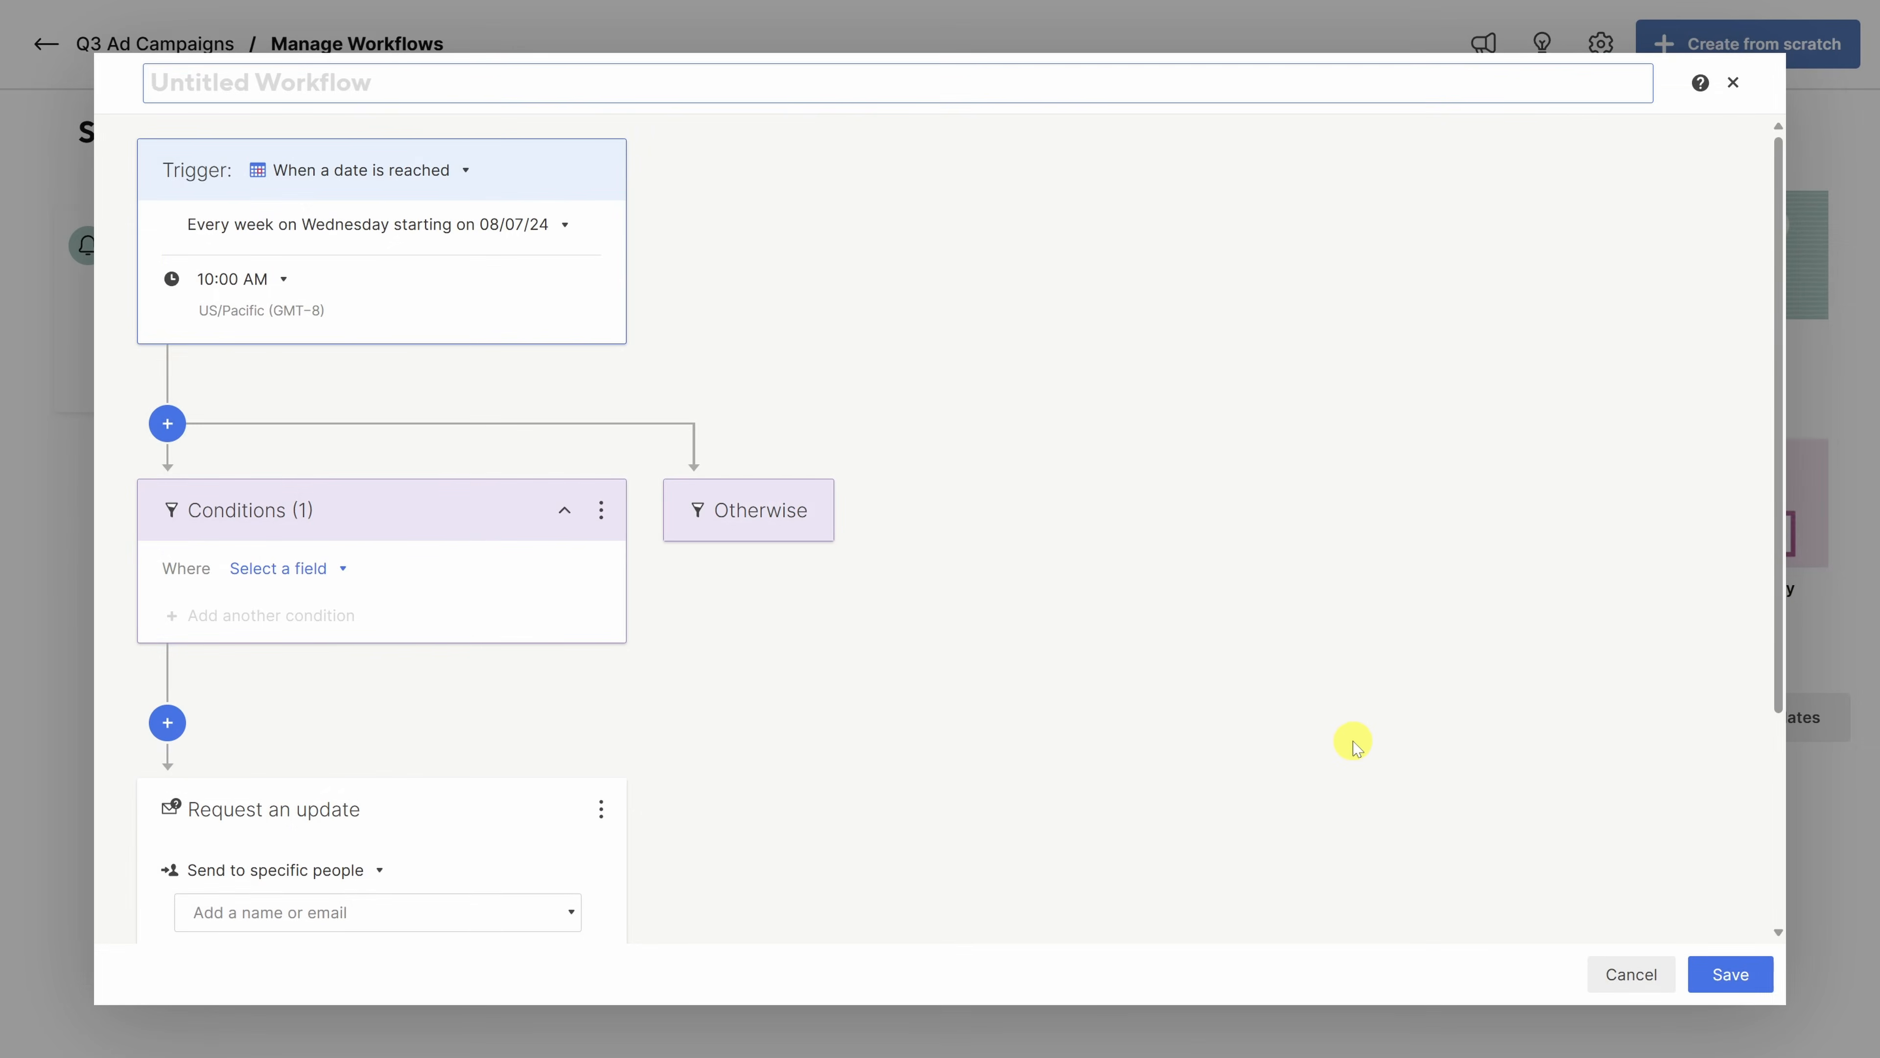
pyautogui.click(634, 83)
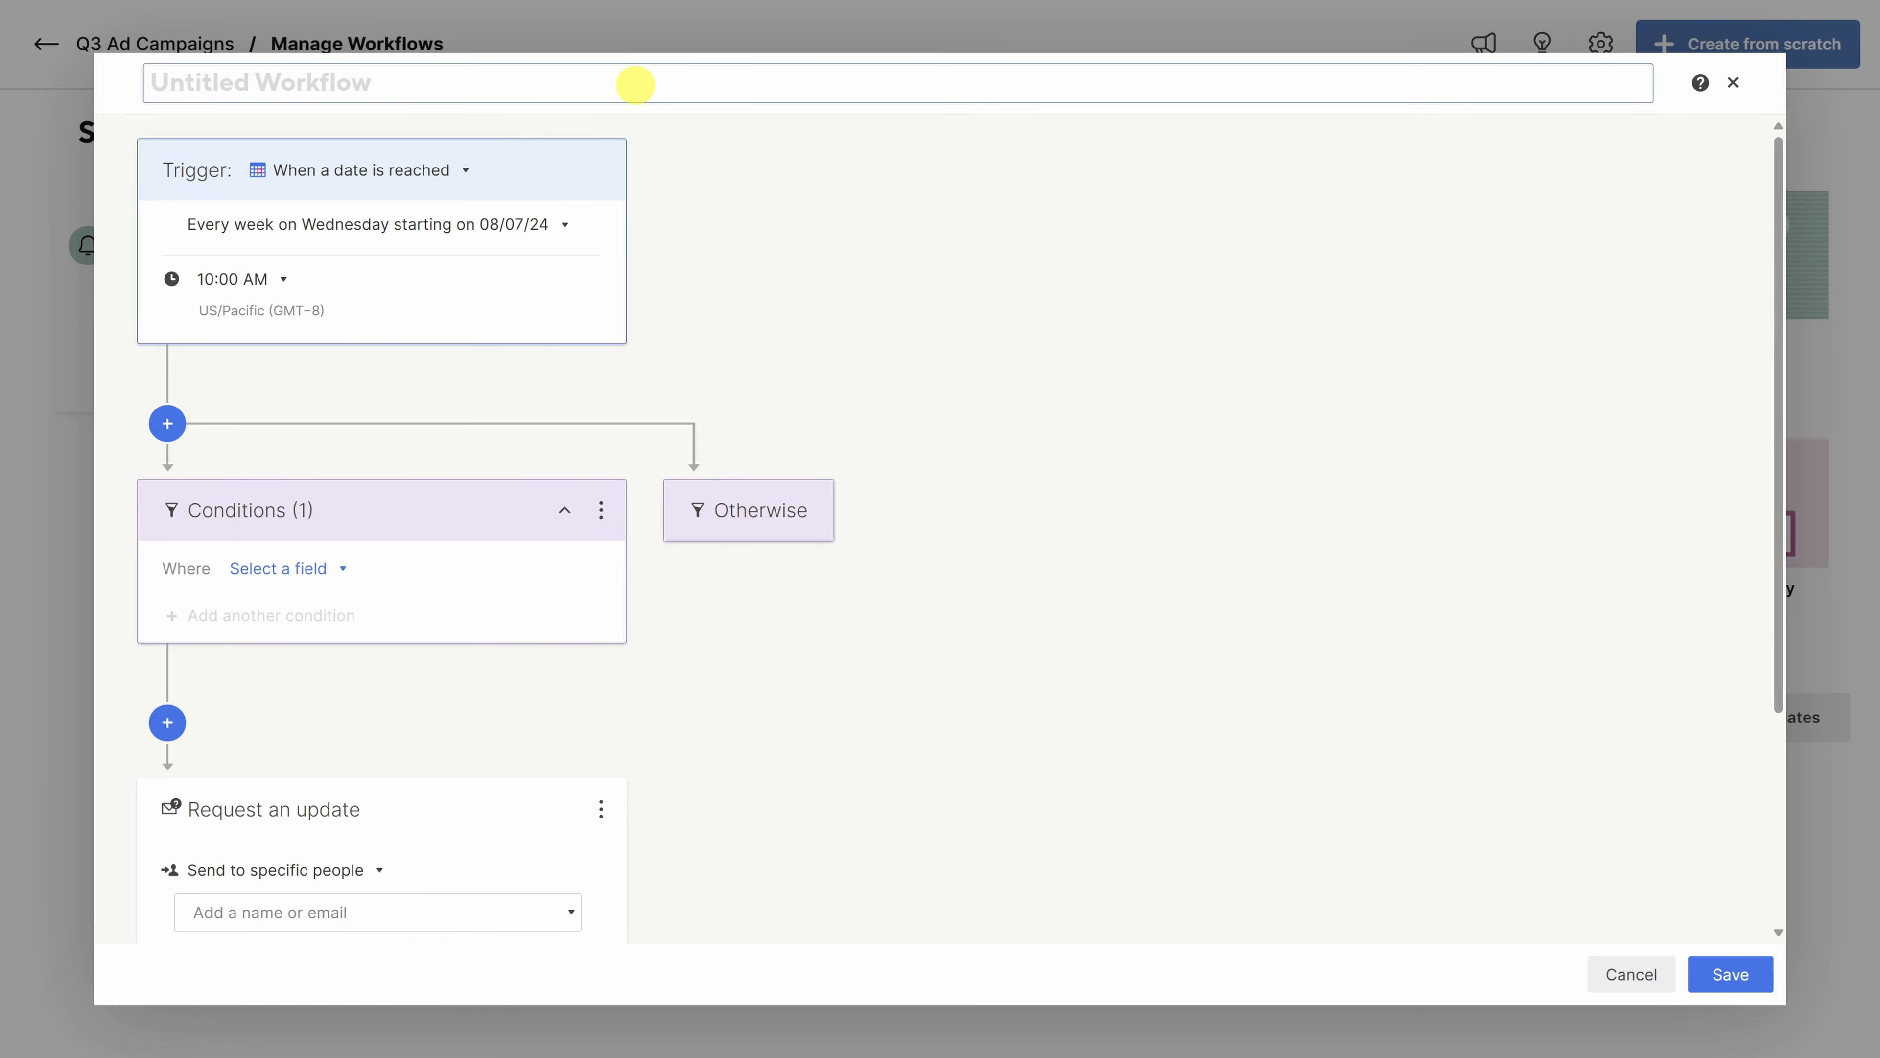
pyautogui.write('Request Weekly Updates')
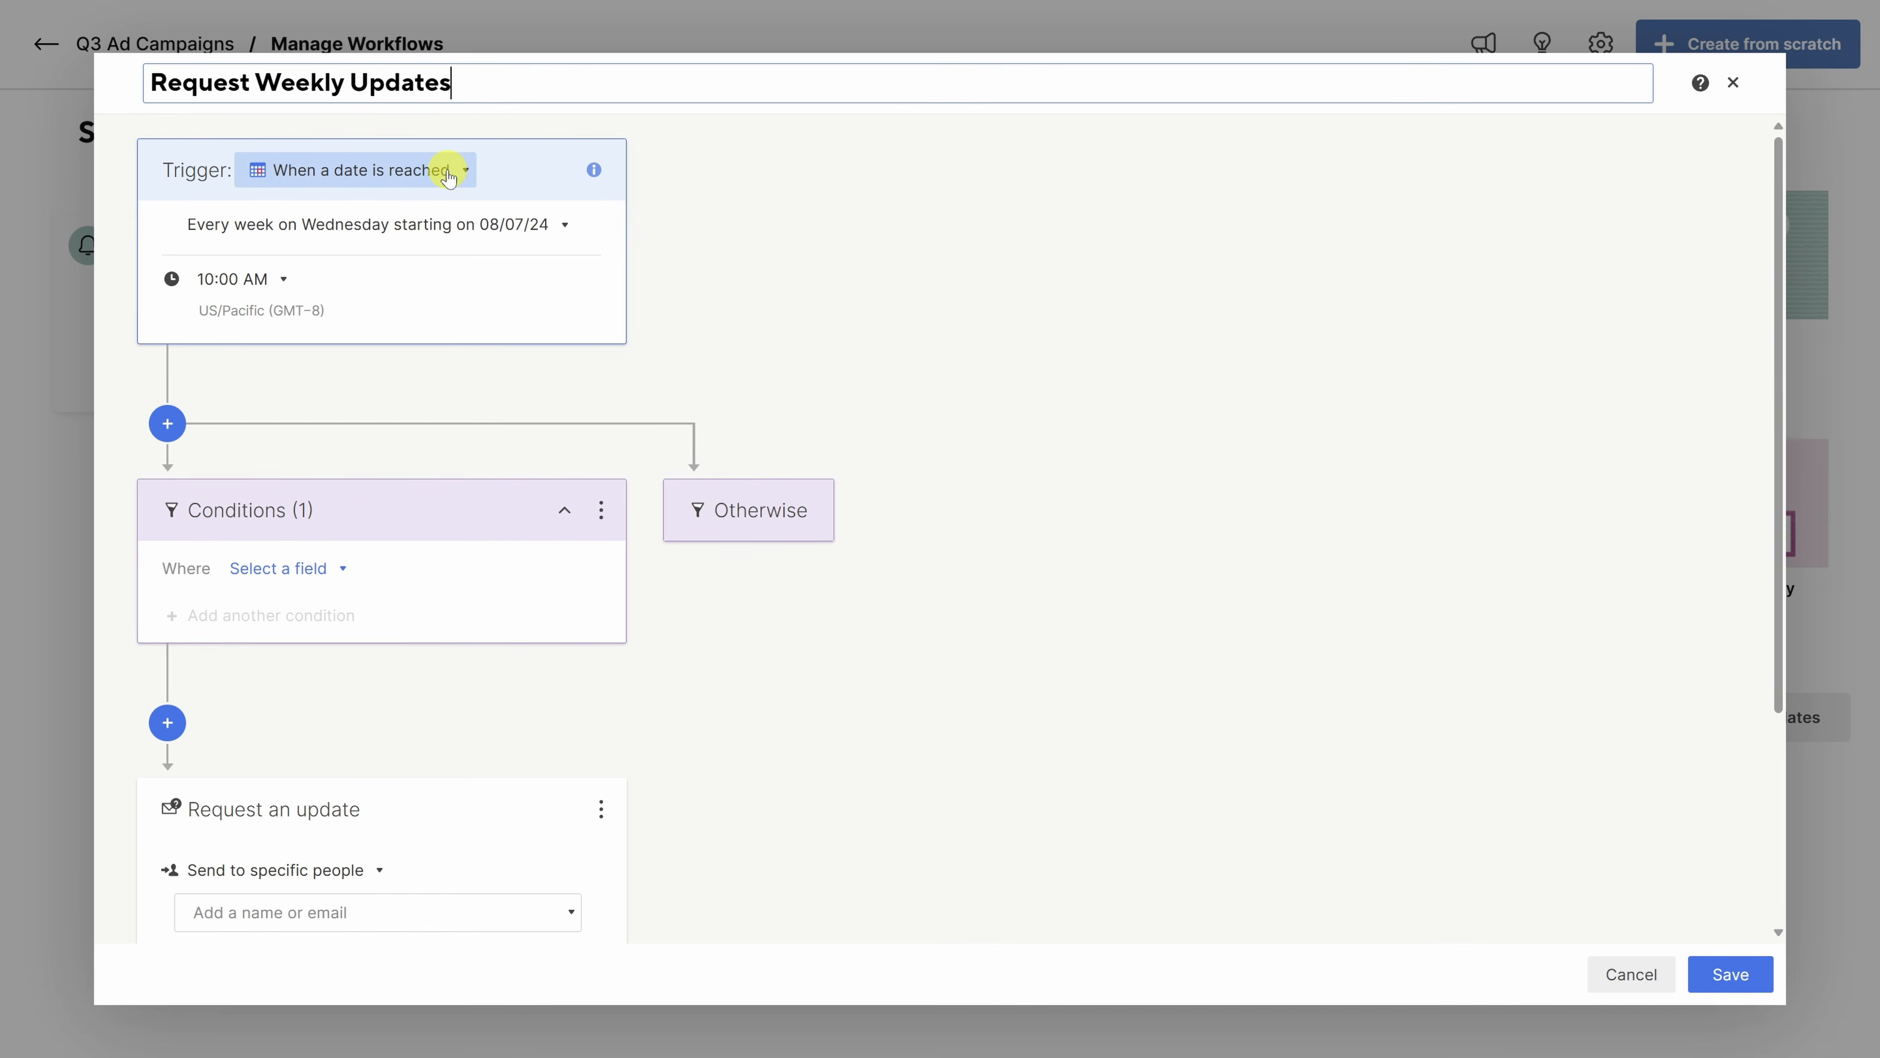
# - Keep the date trigger and add a condition requiring Start Date 'is in the past'
pyautogui.click(466, 173)
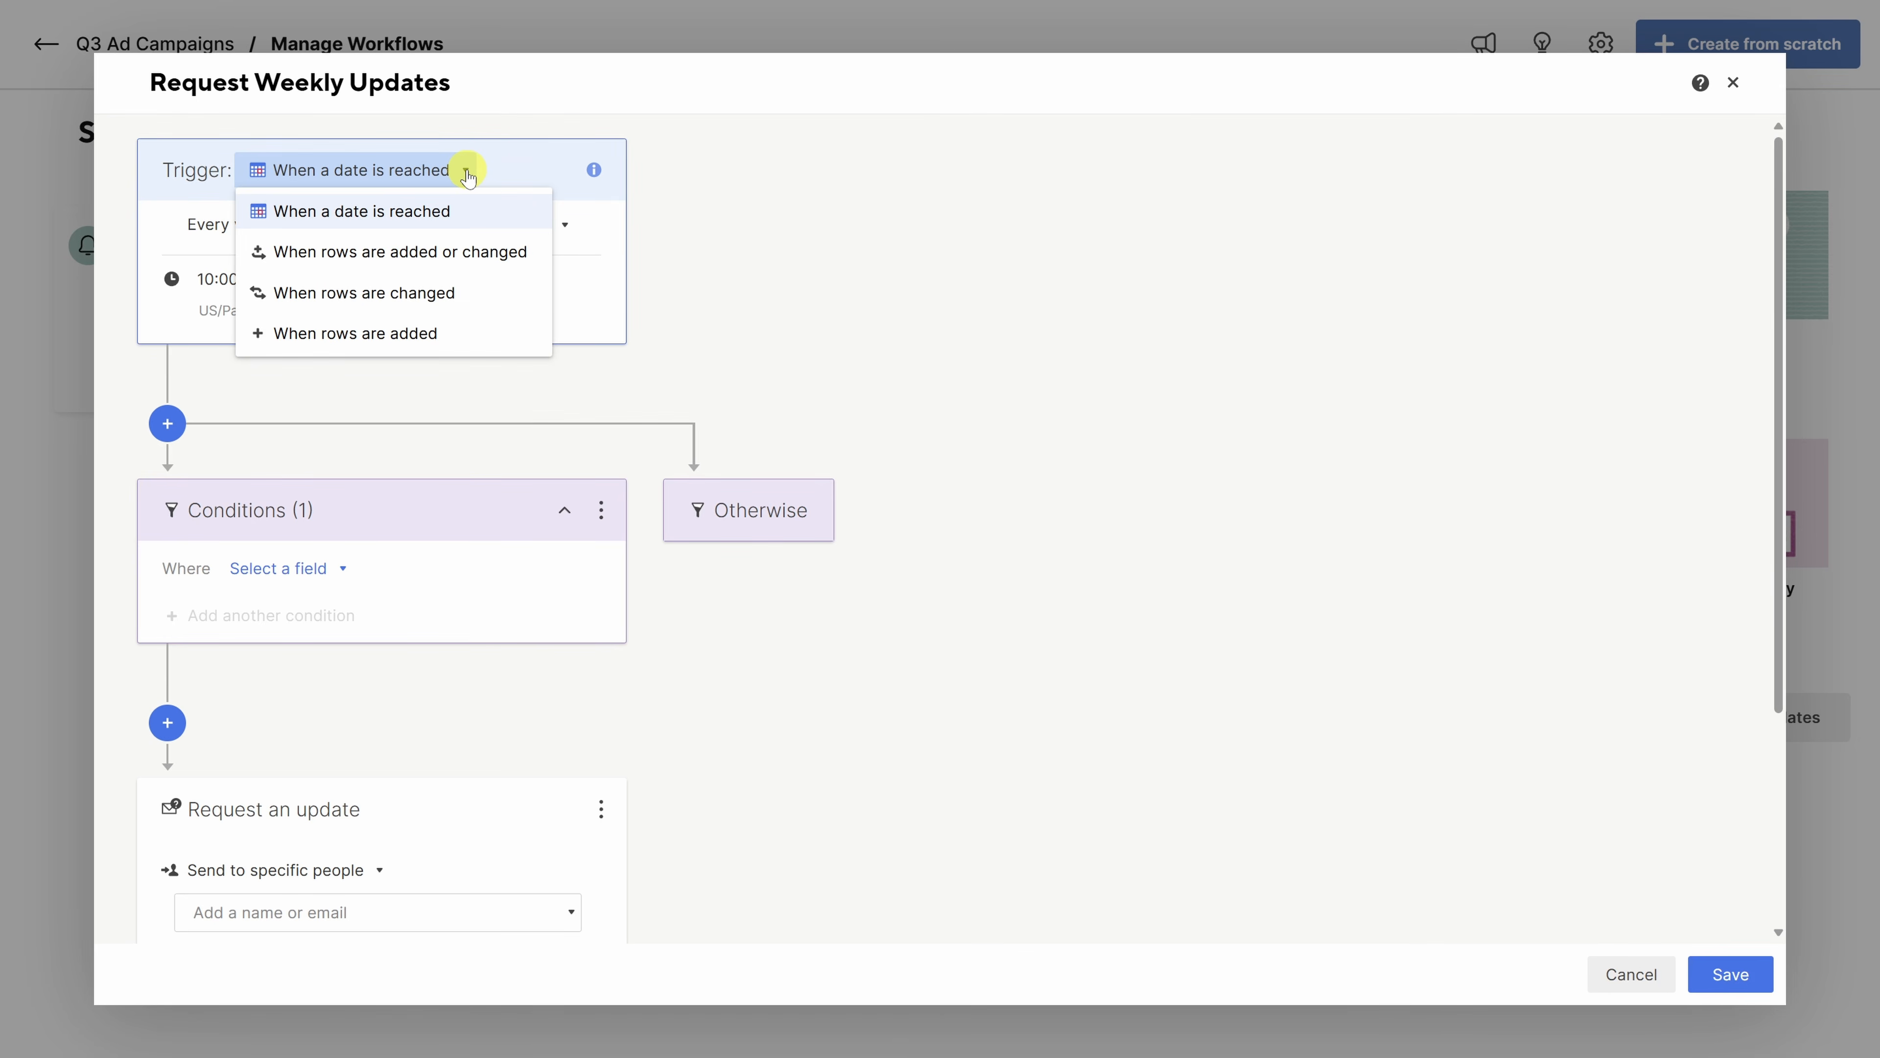
pyautogui.click(400, 495)
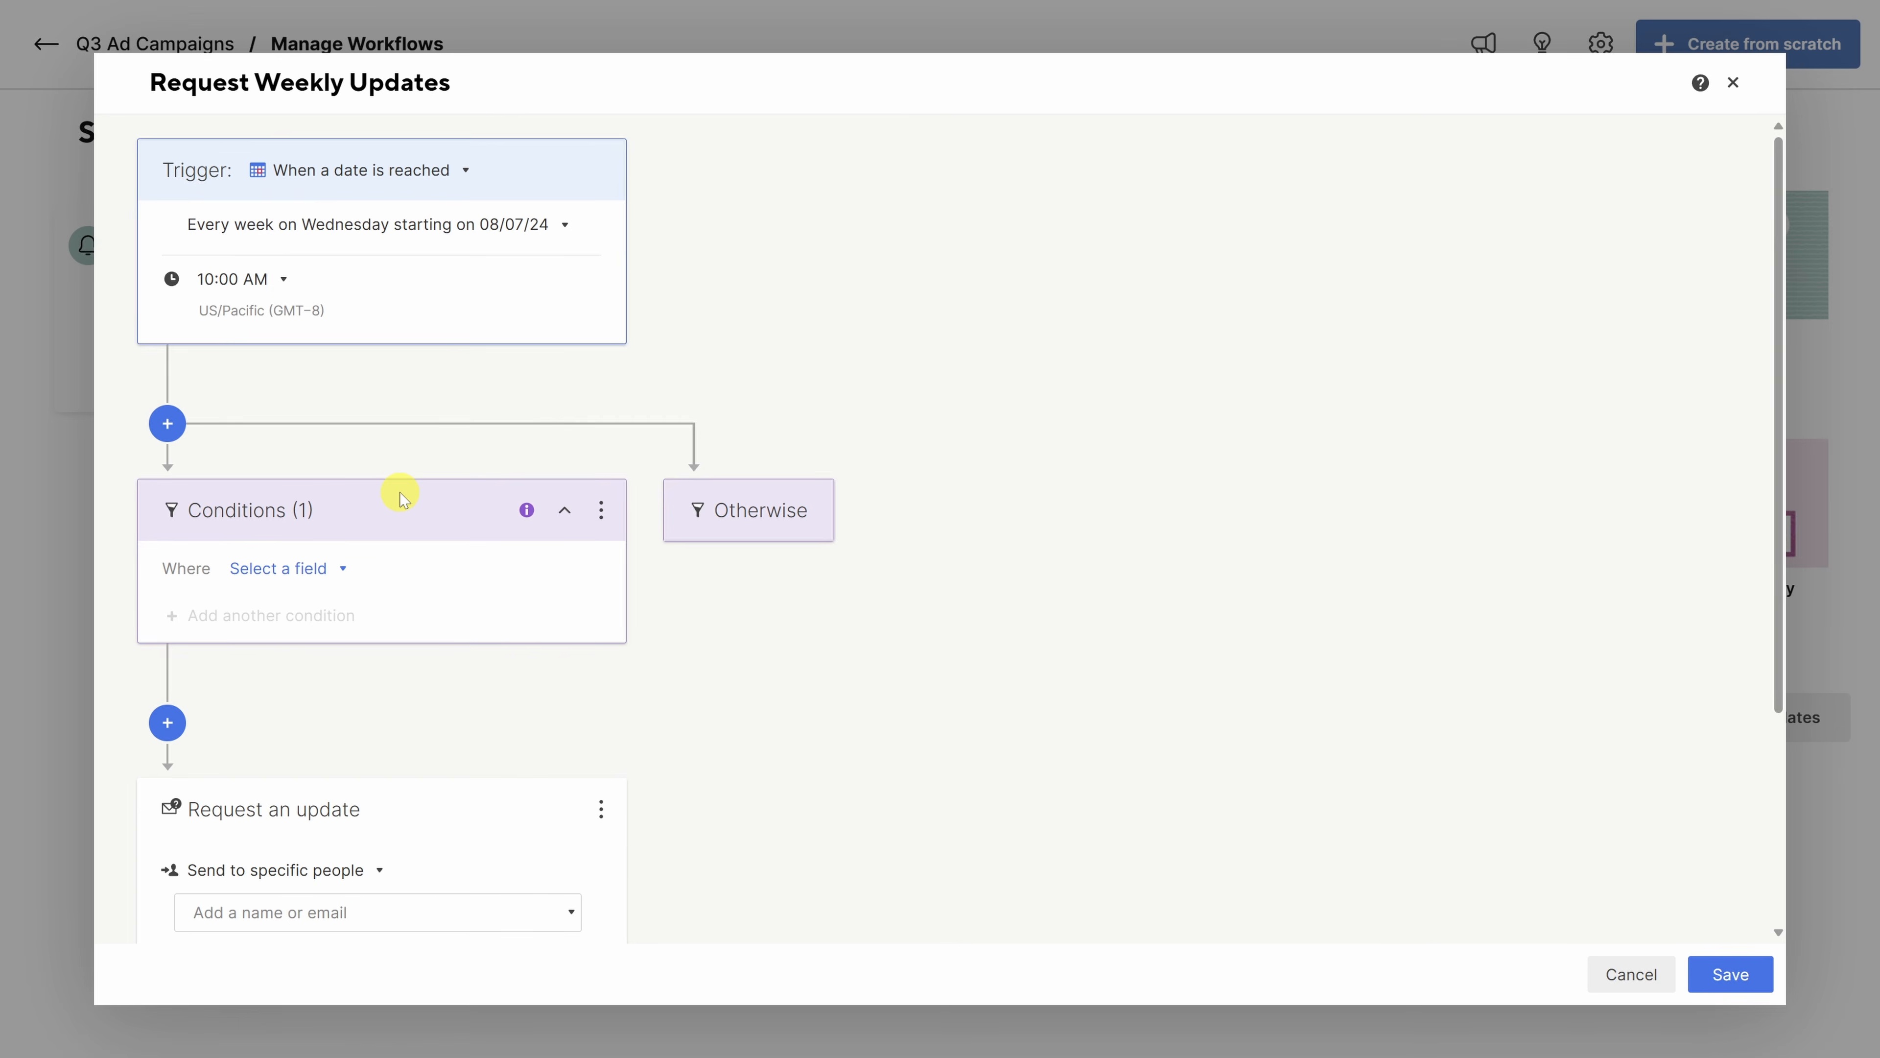
pyautogui.click(340, 577)
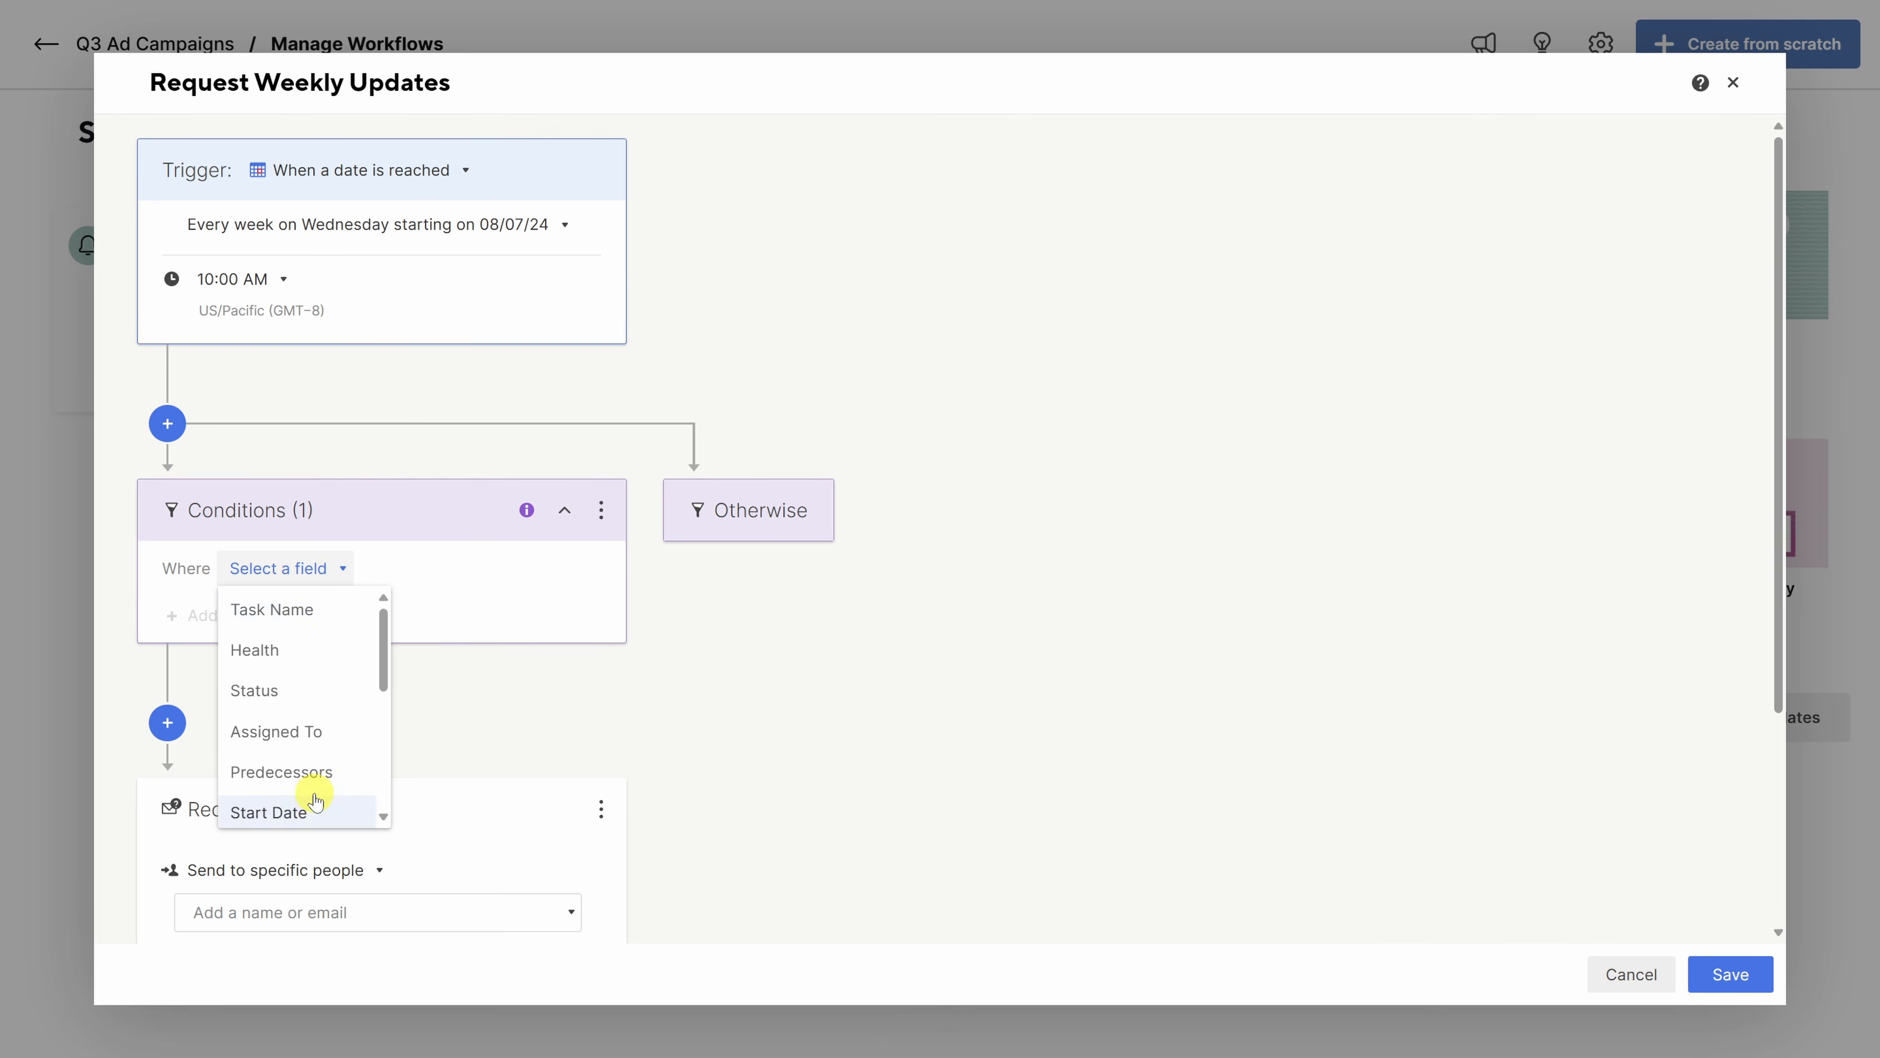
pyautogui.click(315, 812)
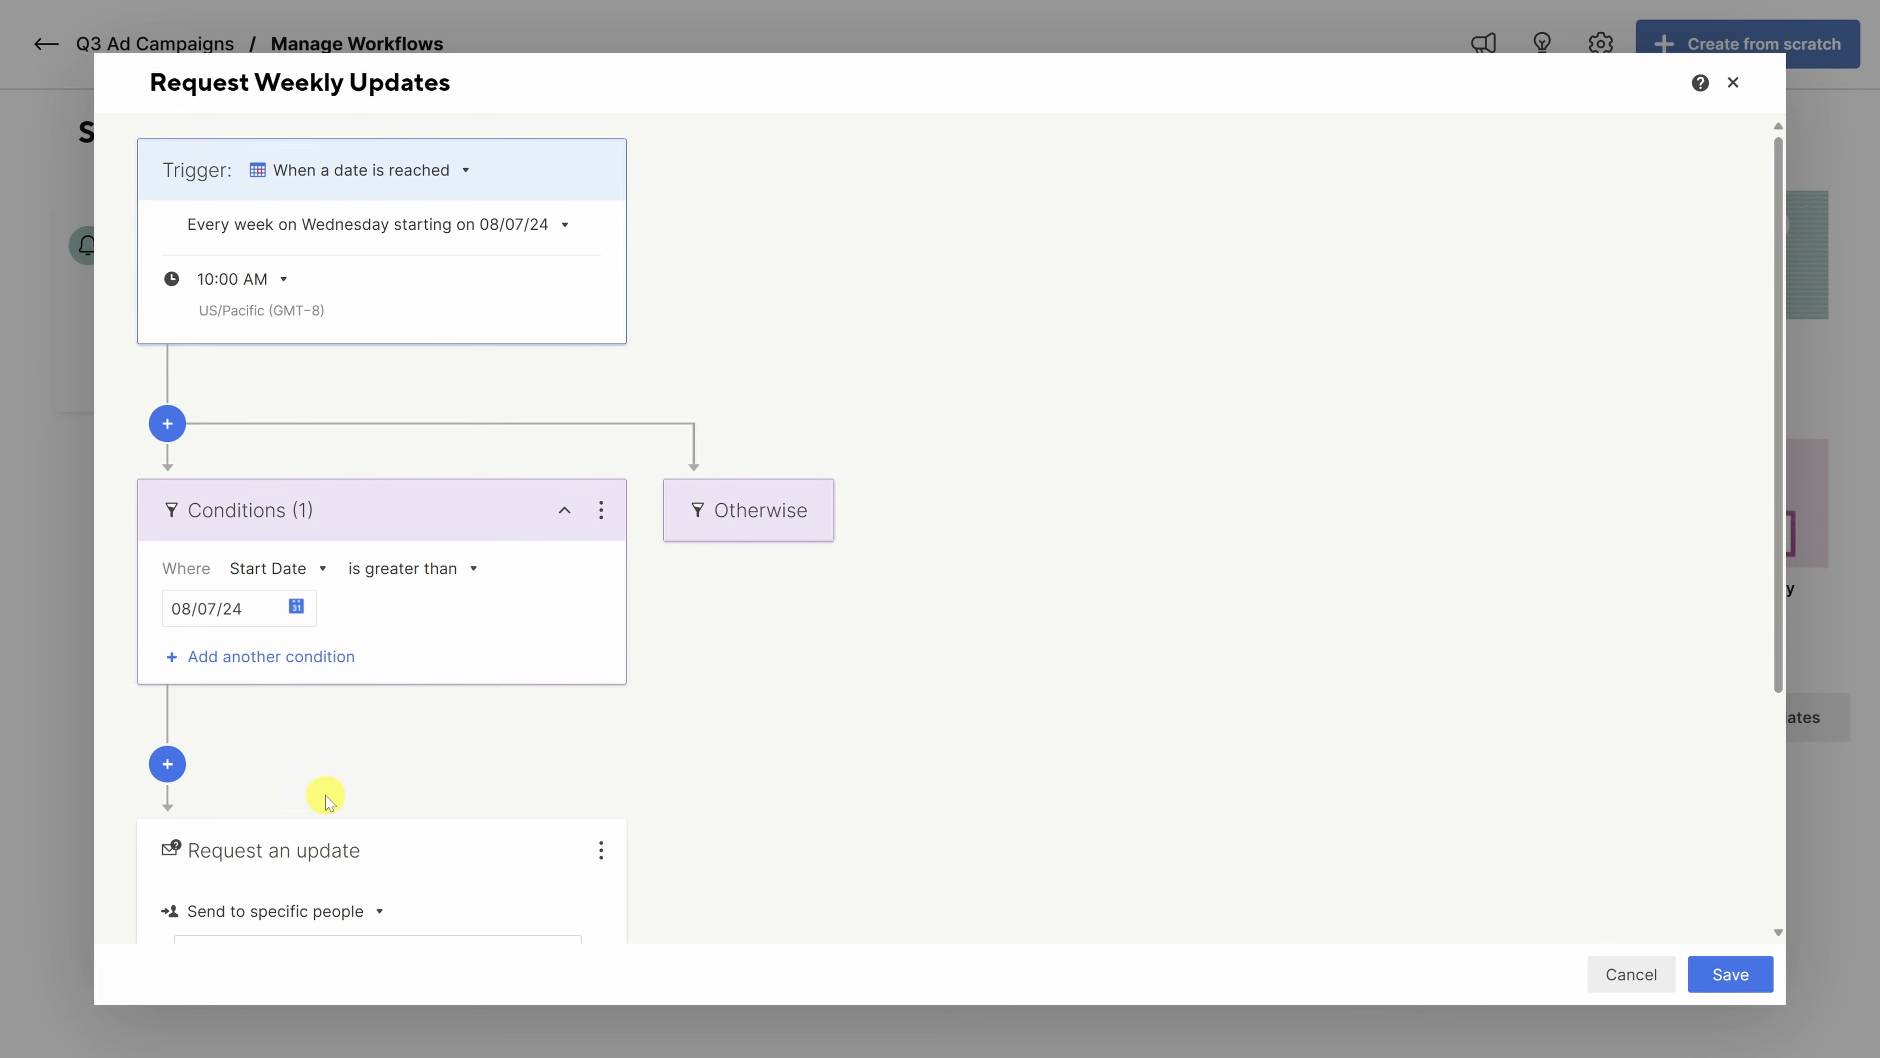
pyautogui.click(437, 568)
pyautogui.scroll(-4, 437, 650)
pyautogui.click(441, 816)
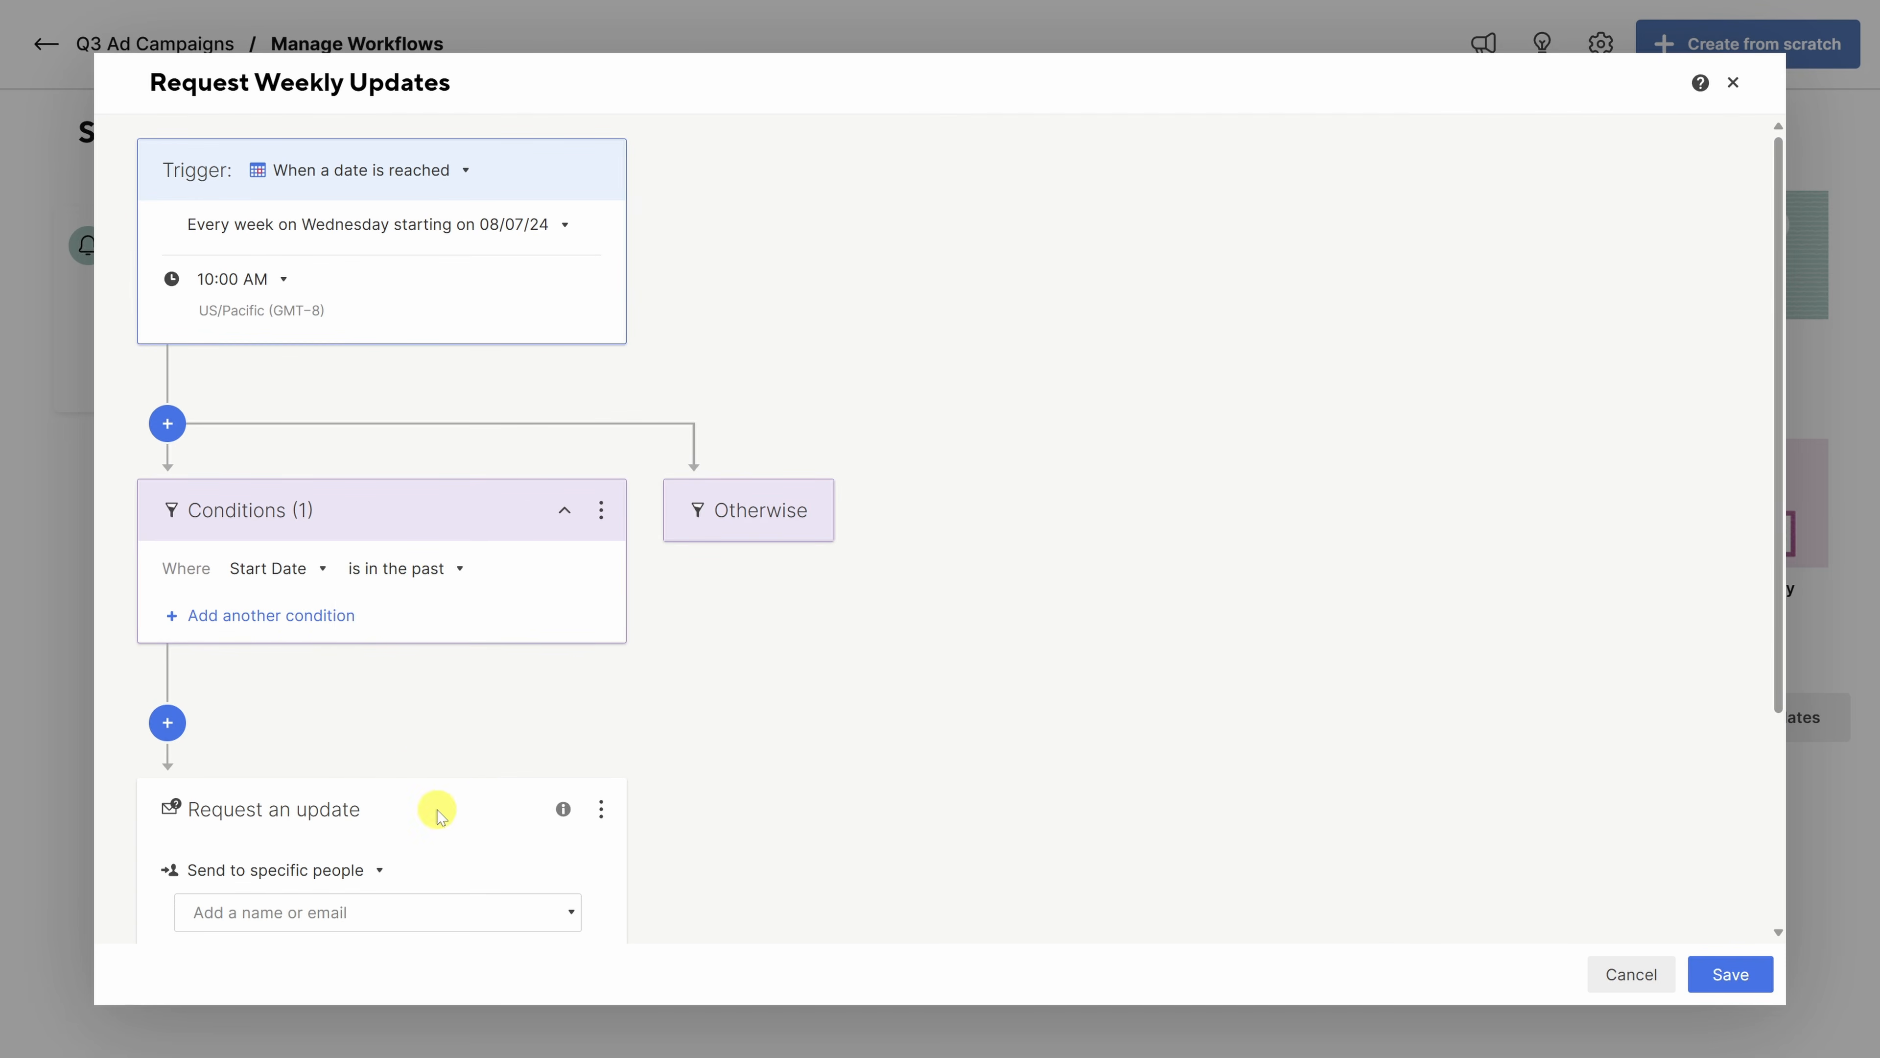
# - Add a second condition: Status 'is not one of' Completed
pyautogui.click(288, 617)
pyautogui.click(303, 631)
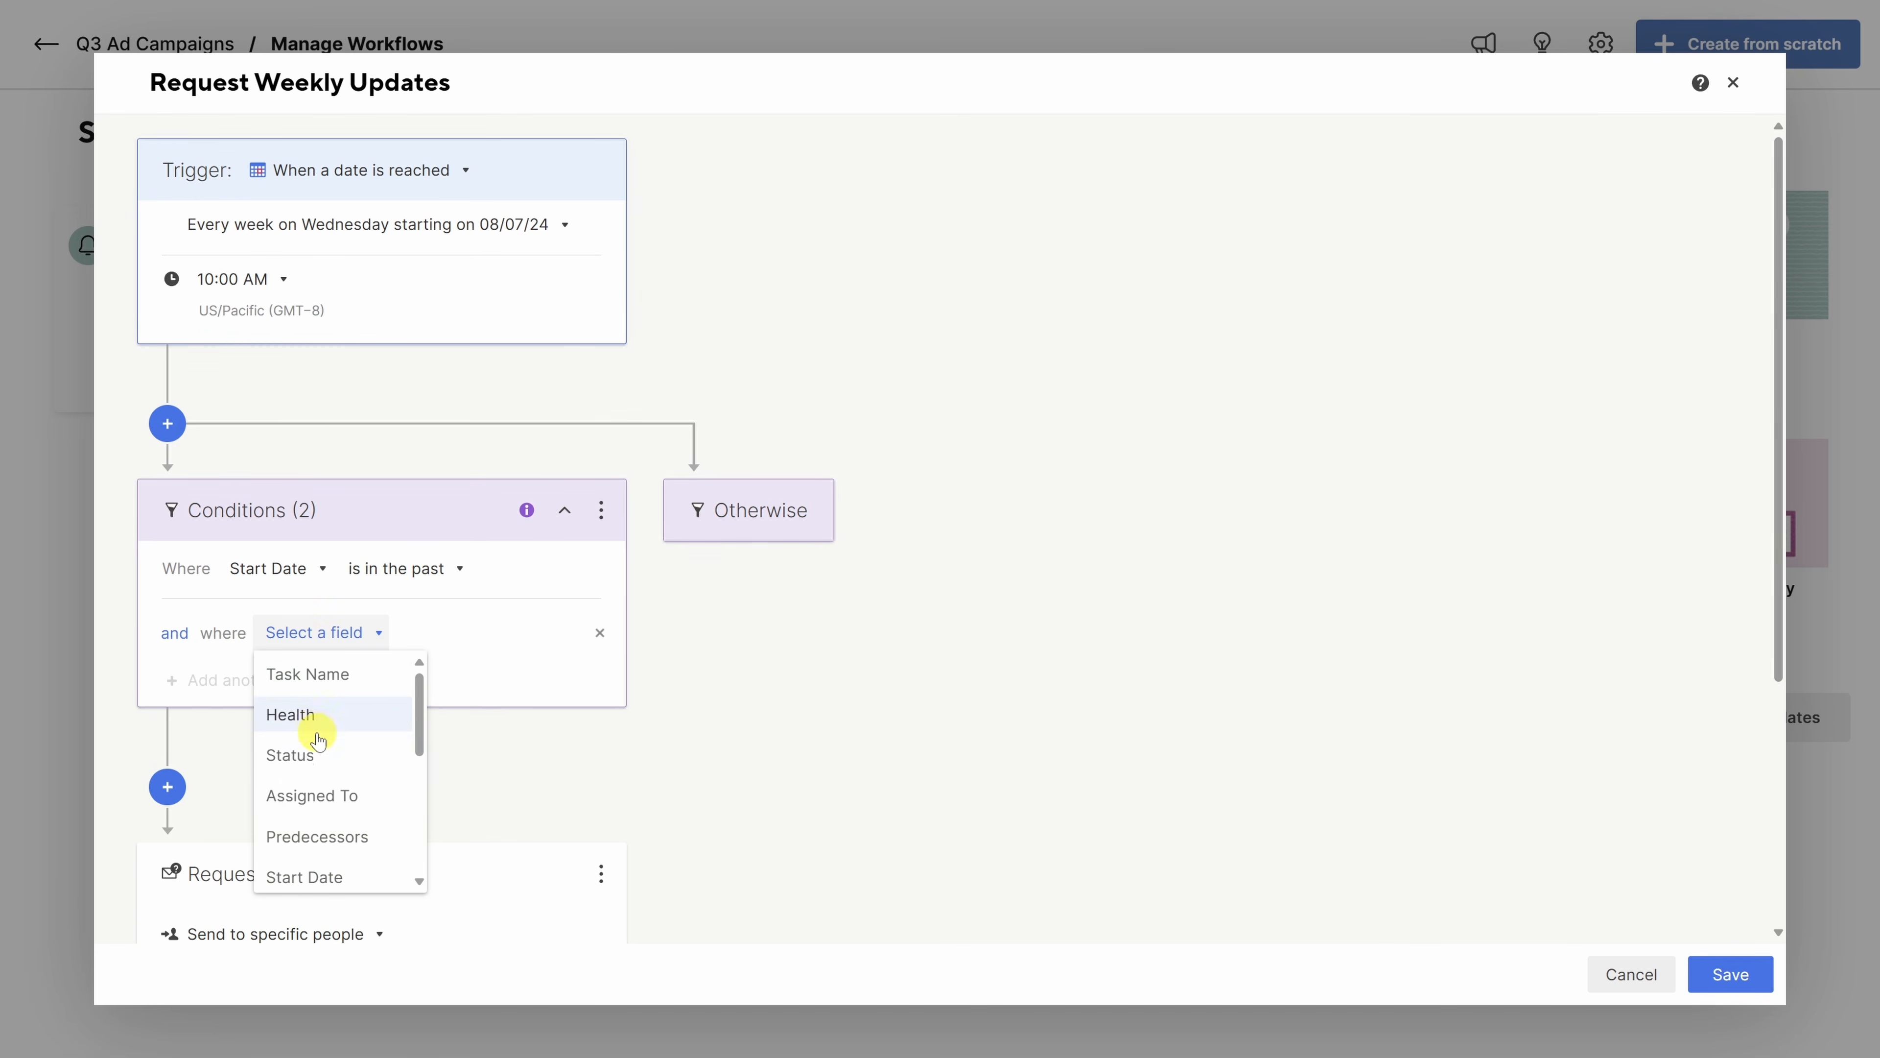
pyautogui.click(296, 754)
pyautogui.click(406, 637)
pyautogui.click(422, 712)
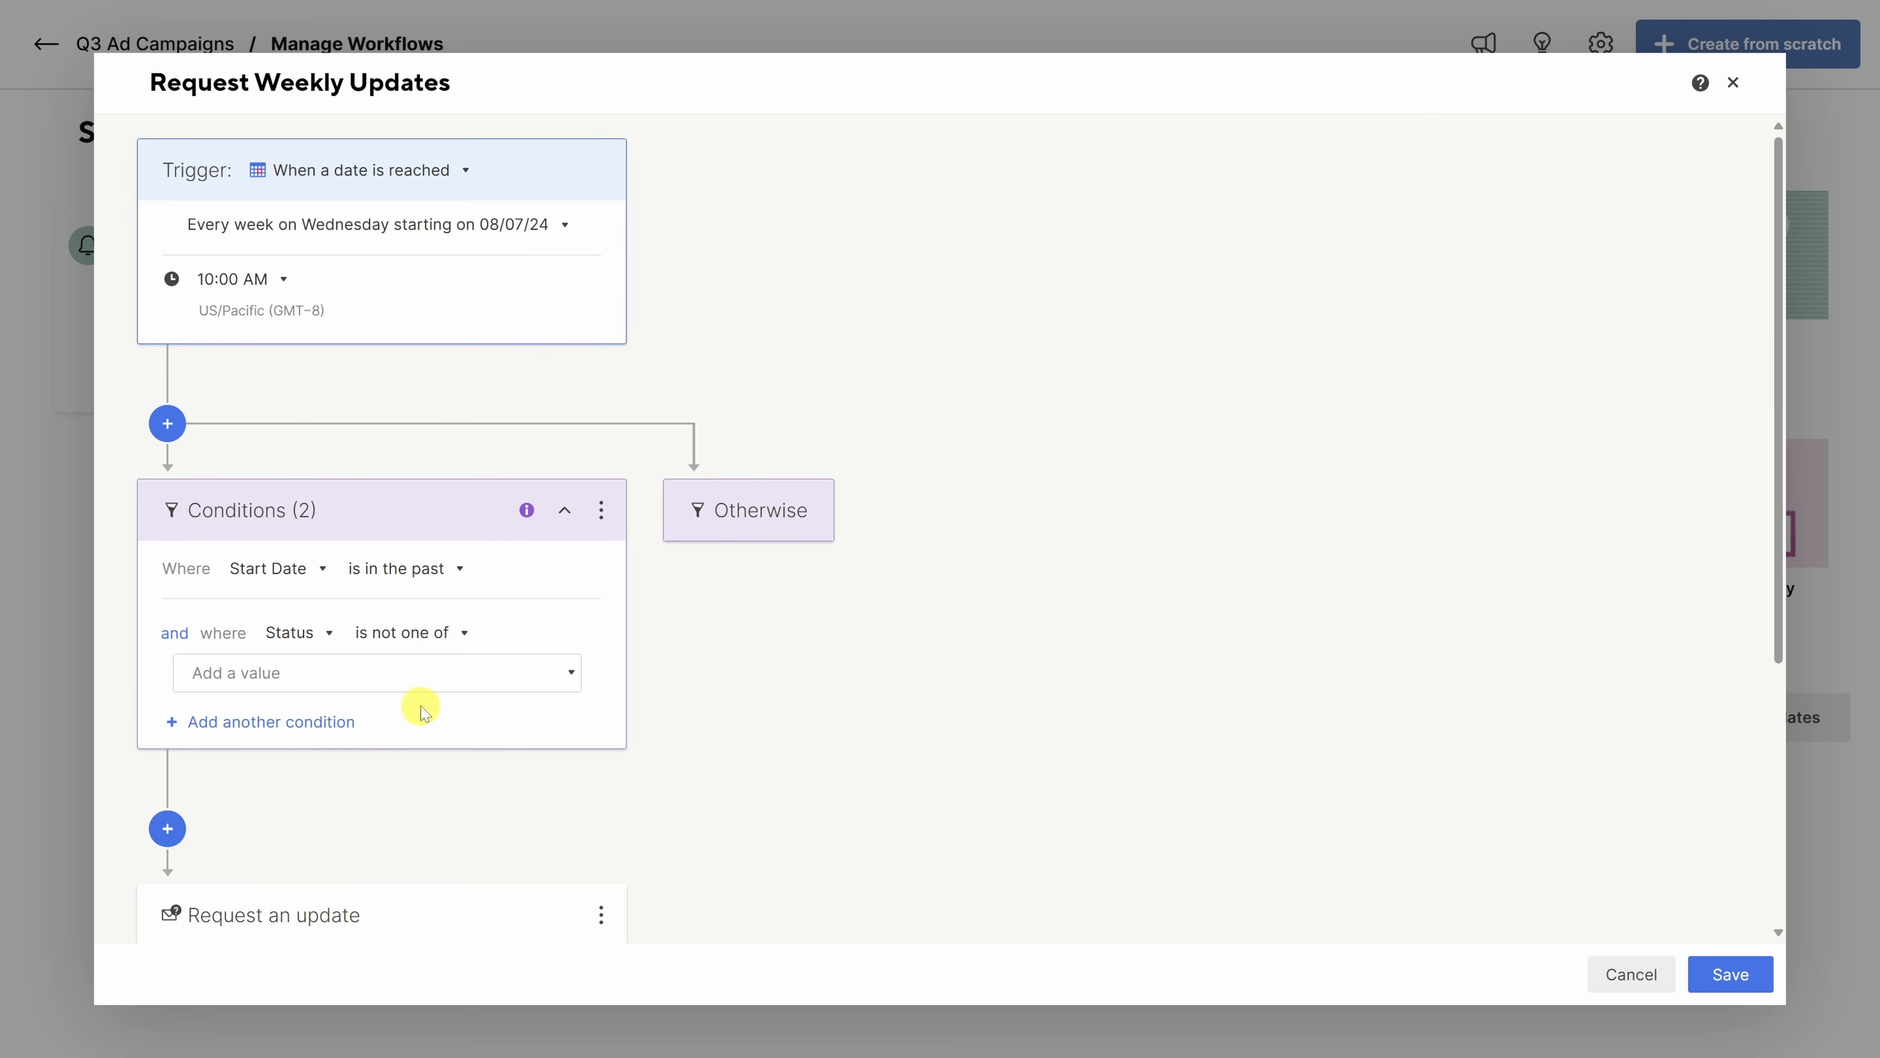
pyautogui.click(393, 672)
pyautogui.click(215, 845)
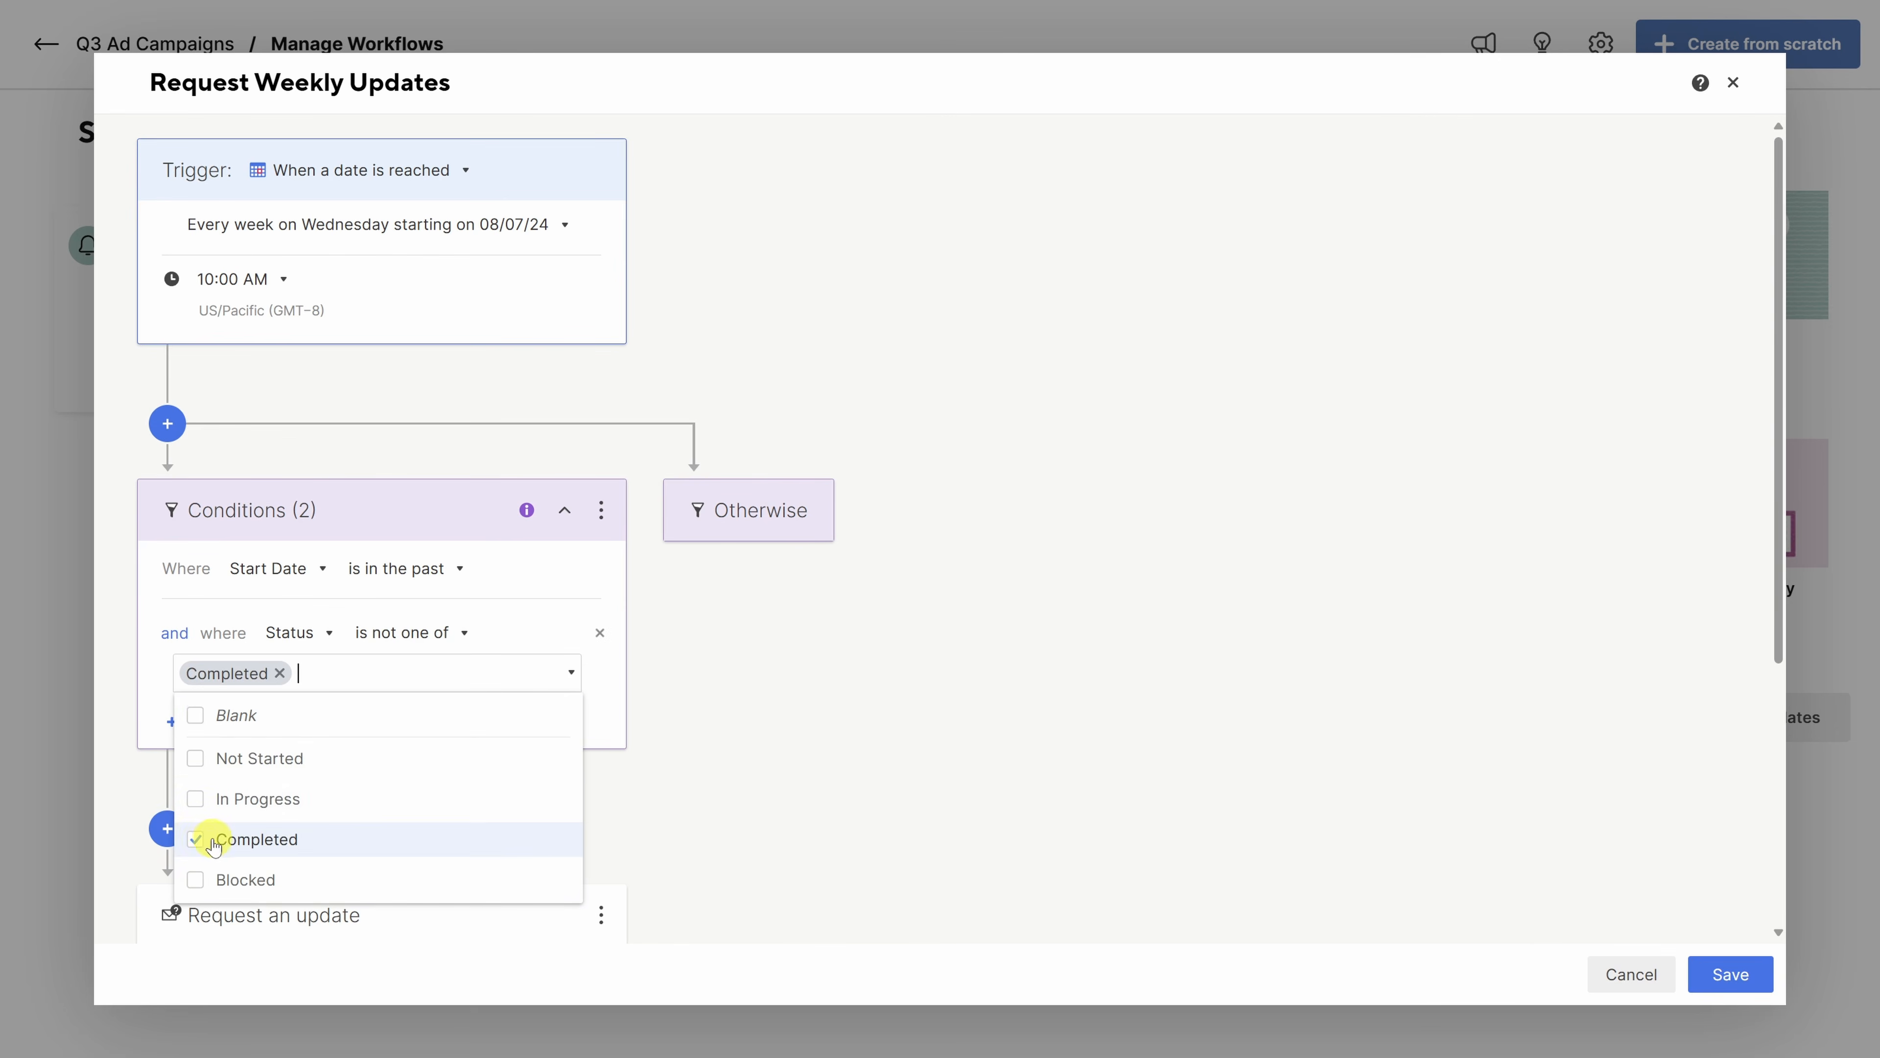
pyautogui.scroll(-5, 638, 768)
pyautogui.click(680, 645)
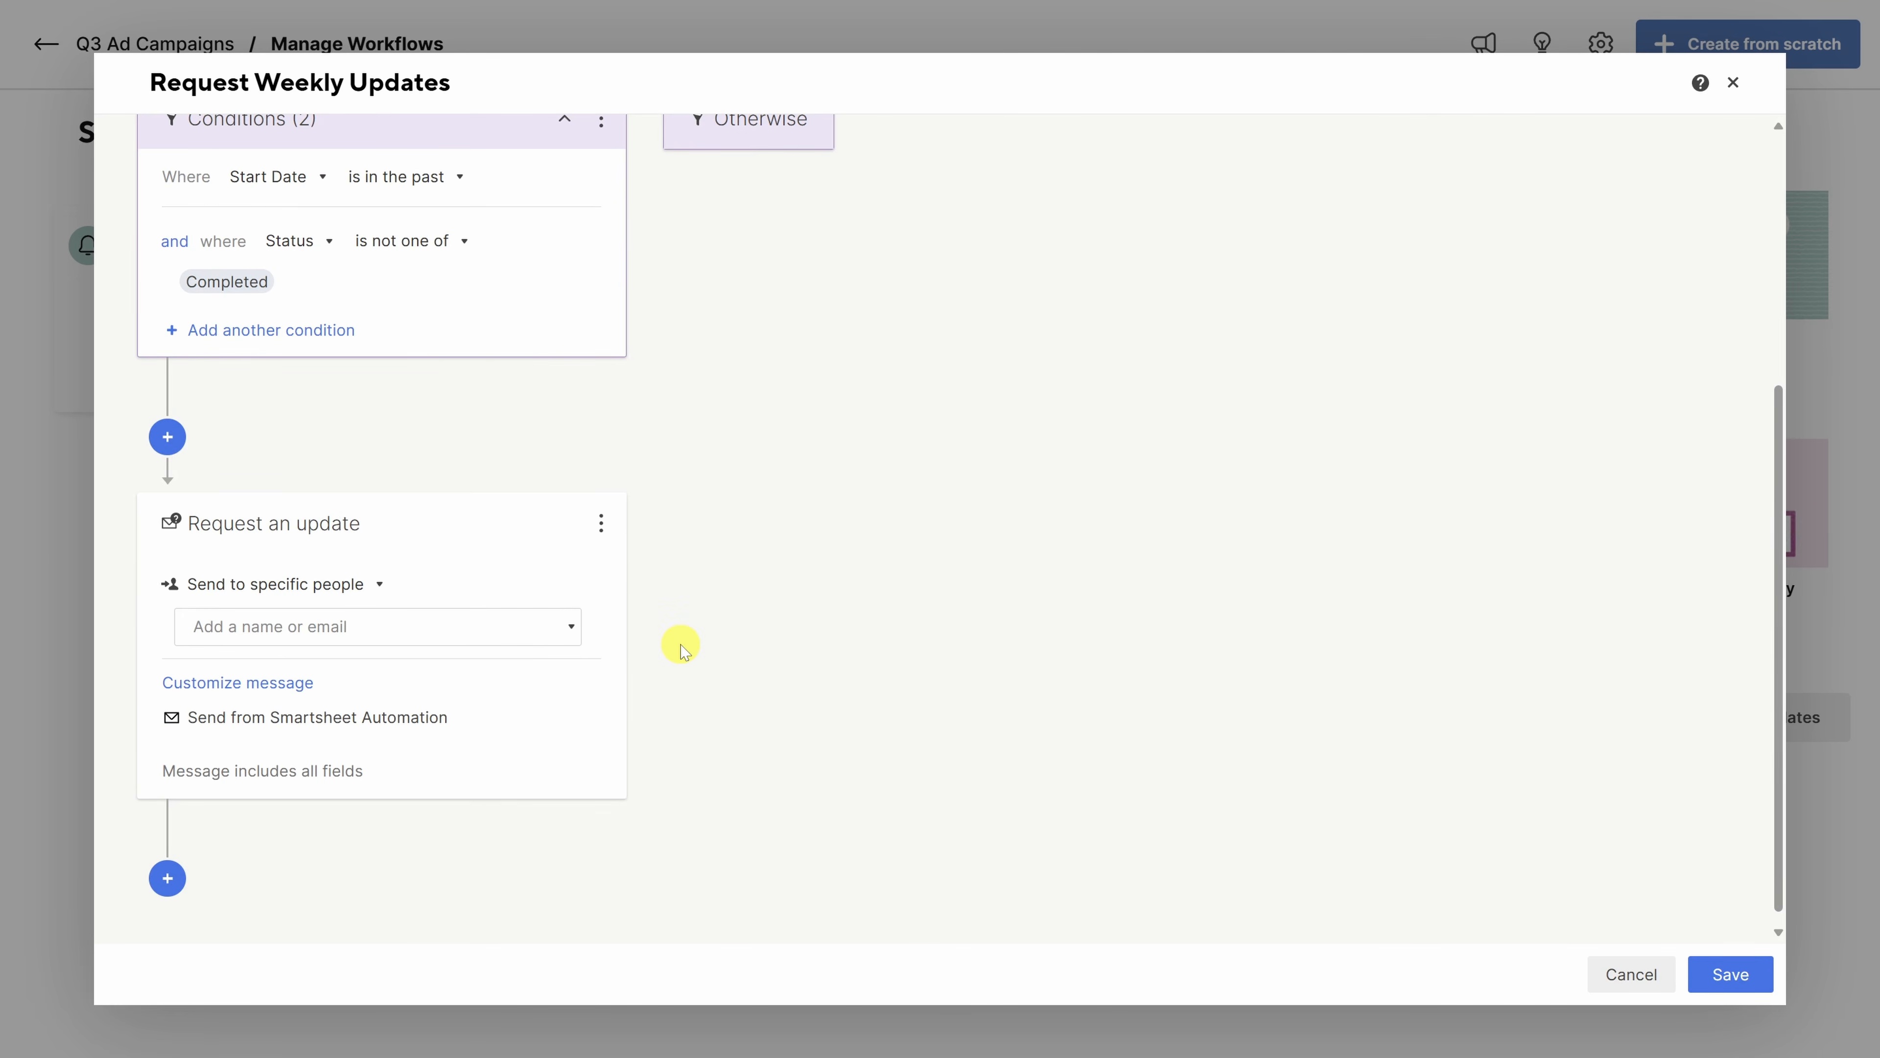
# - Send update requests to the contacts in the Assigned To column and save Request Weekly Updates
pyautogui.click(363, 585)
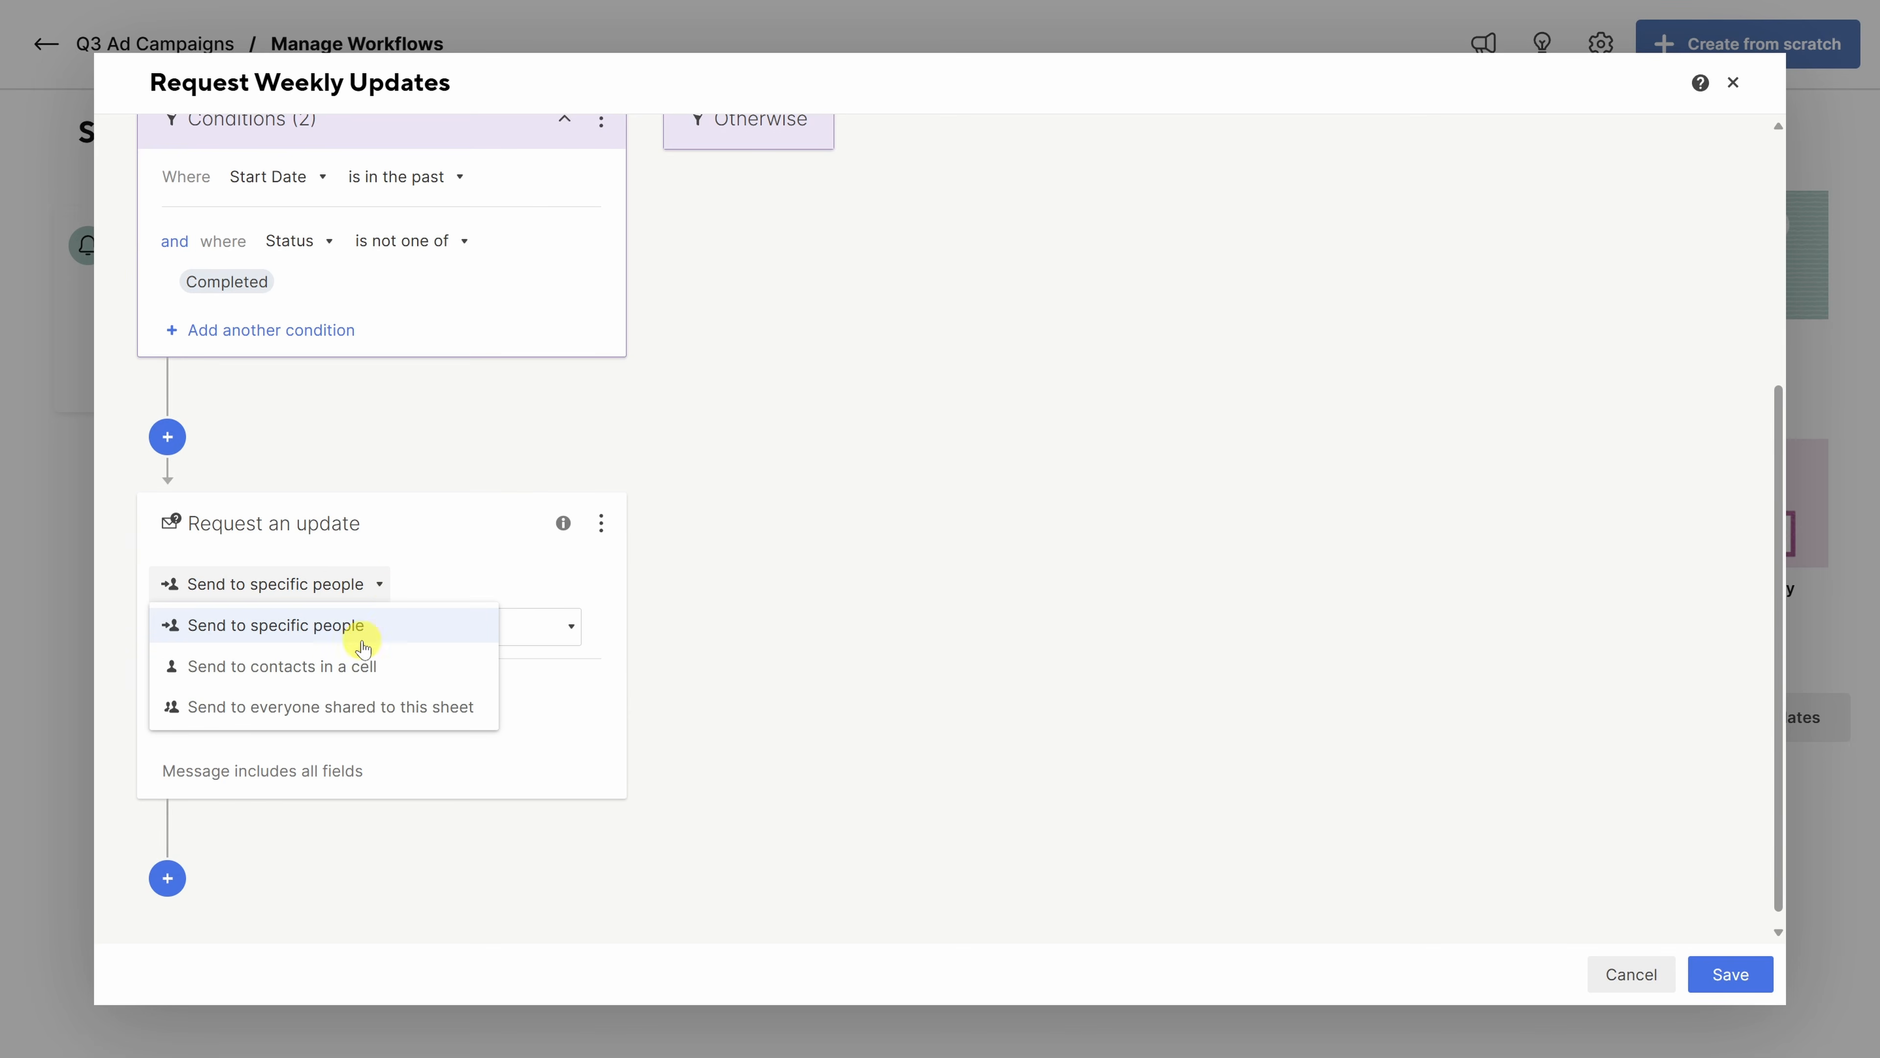
pyautogui.click(356, 675)
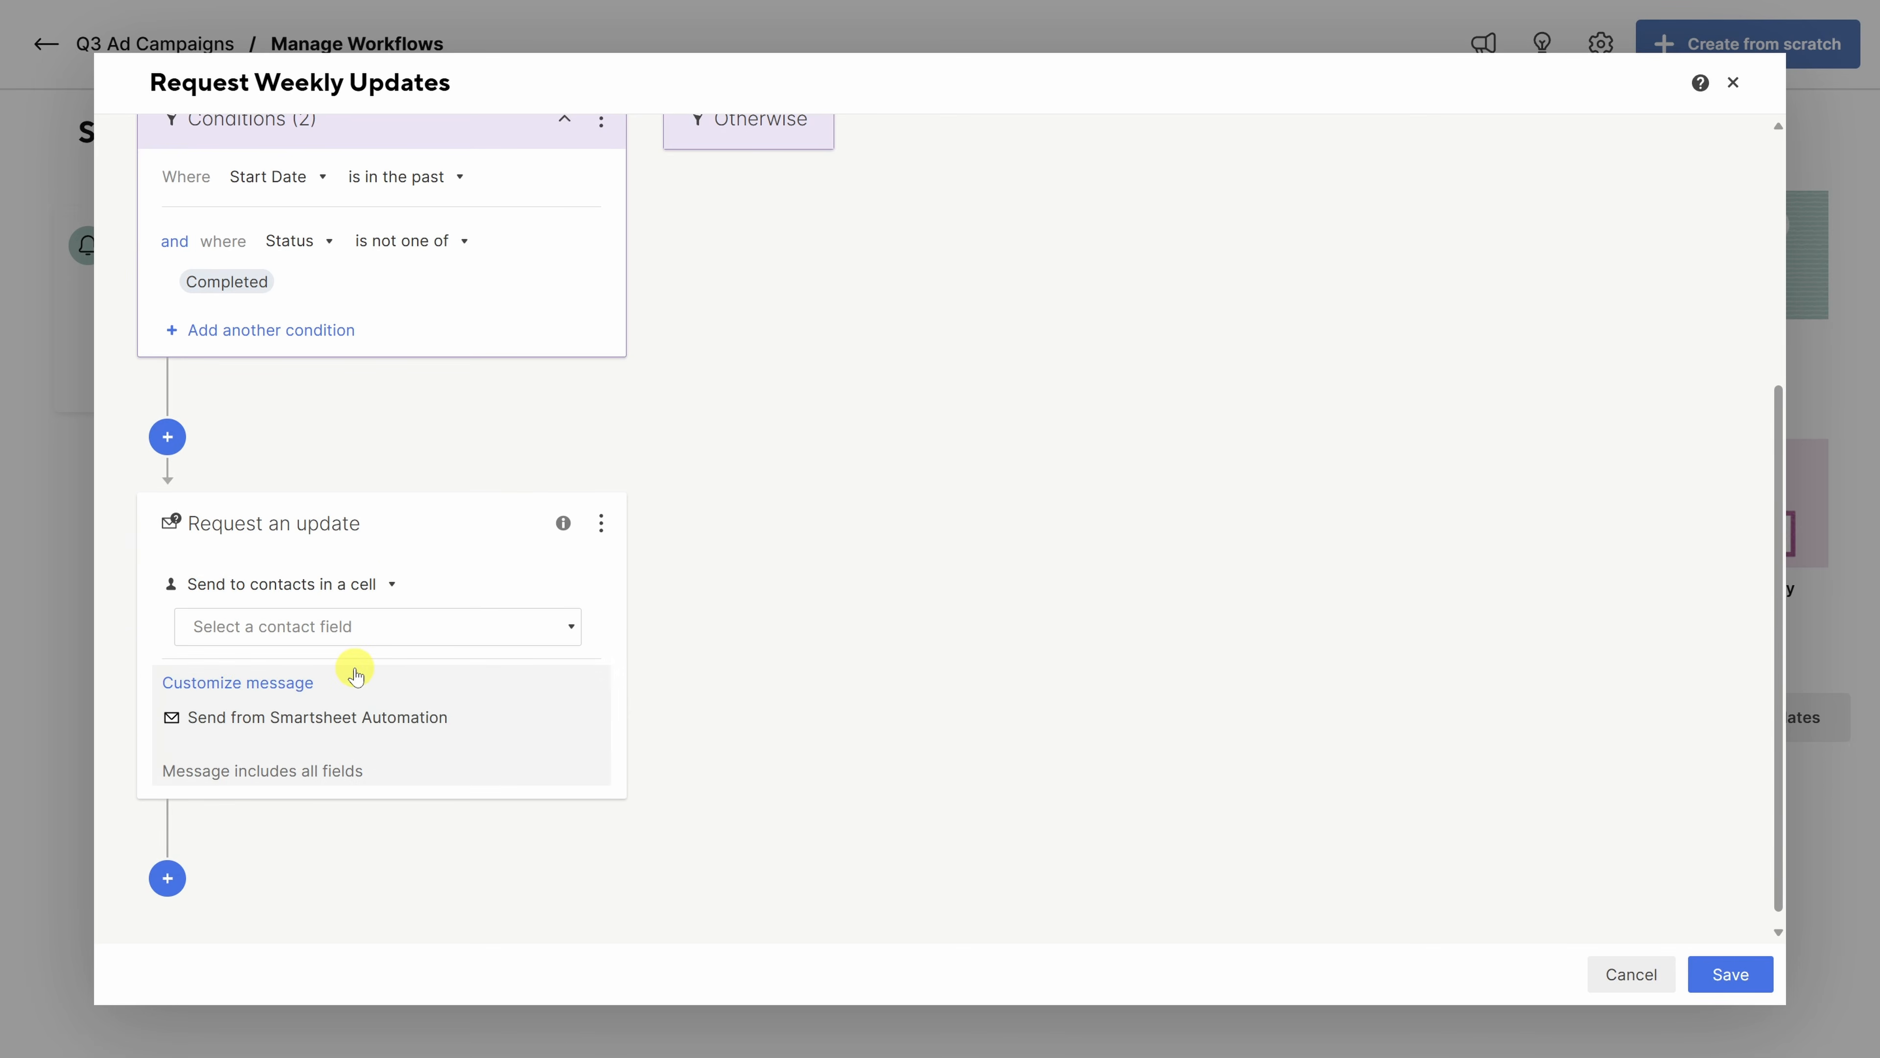
pyautogui.click(497, 630)
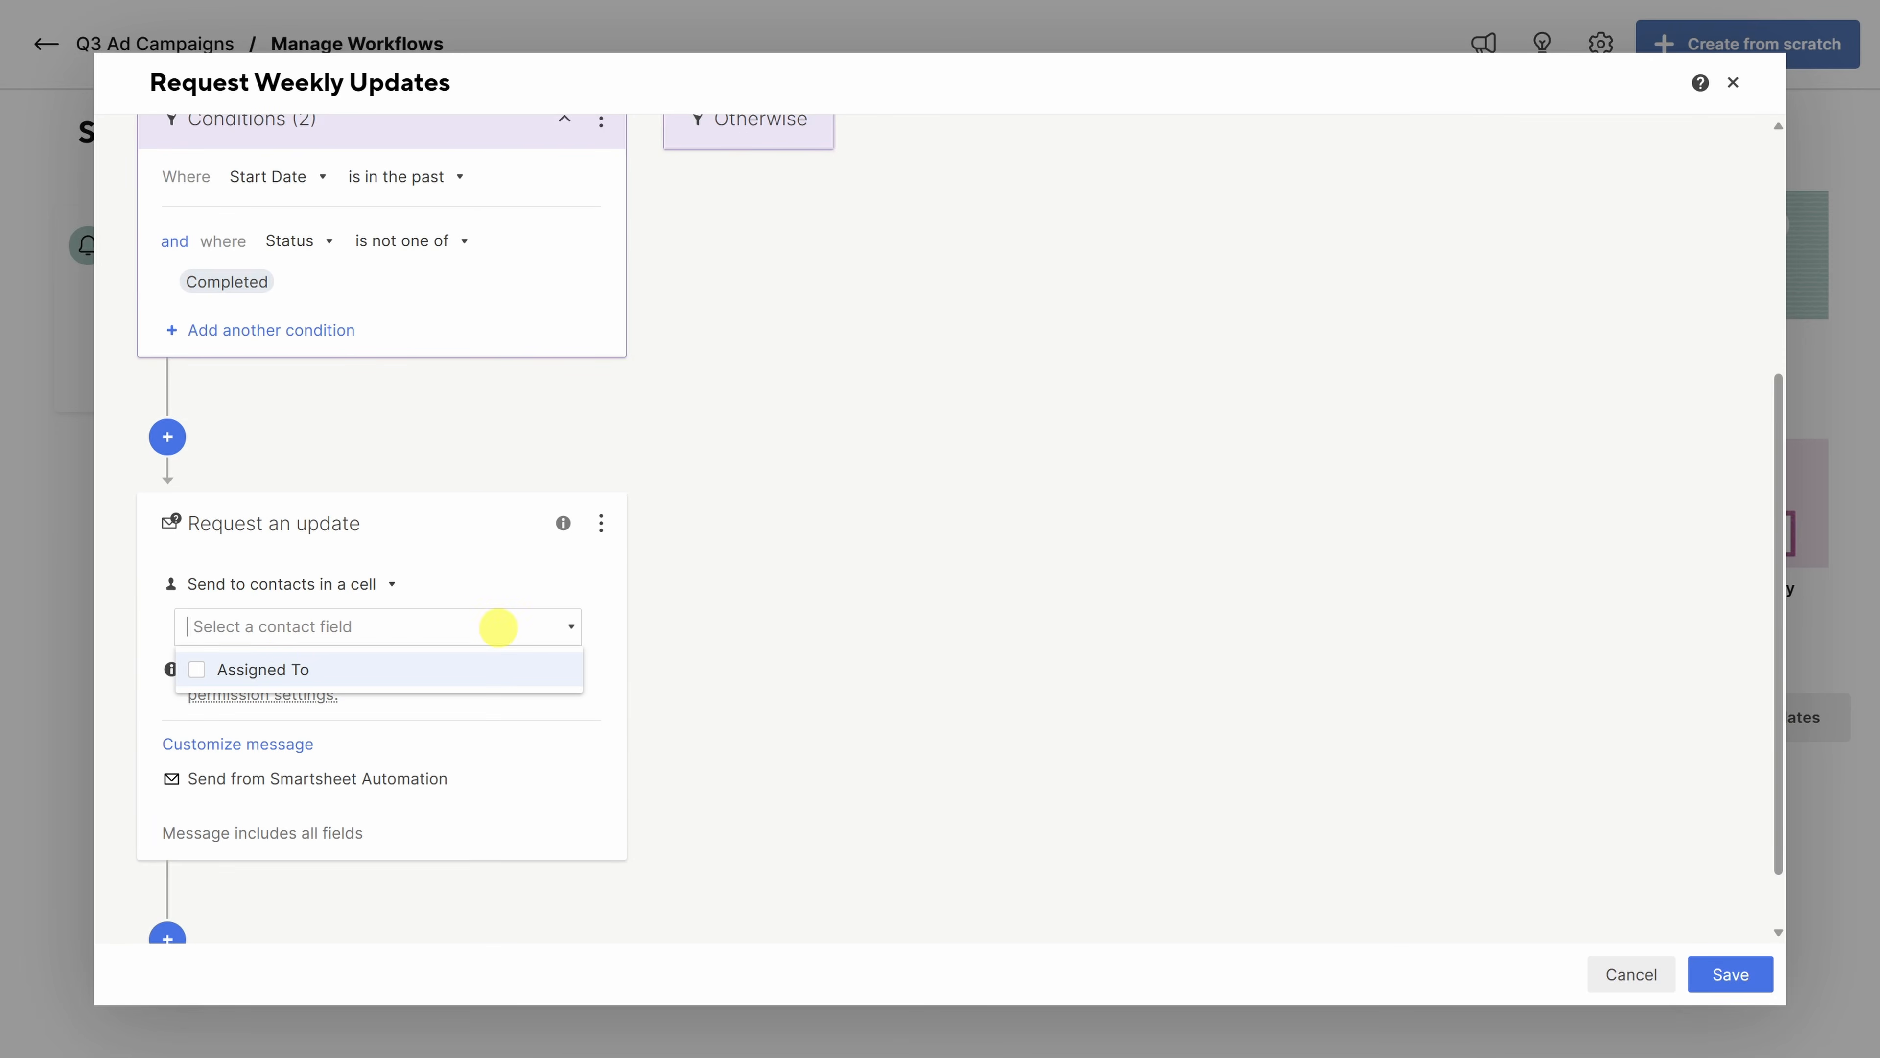
pyautogui.click(197, 676)
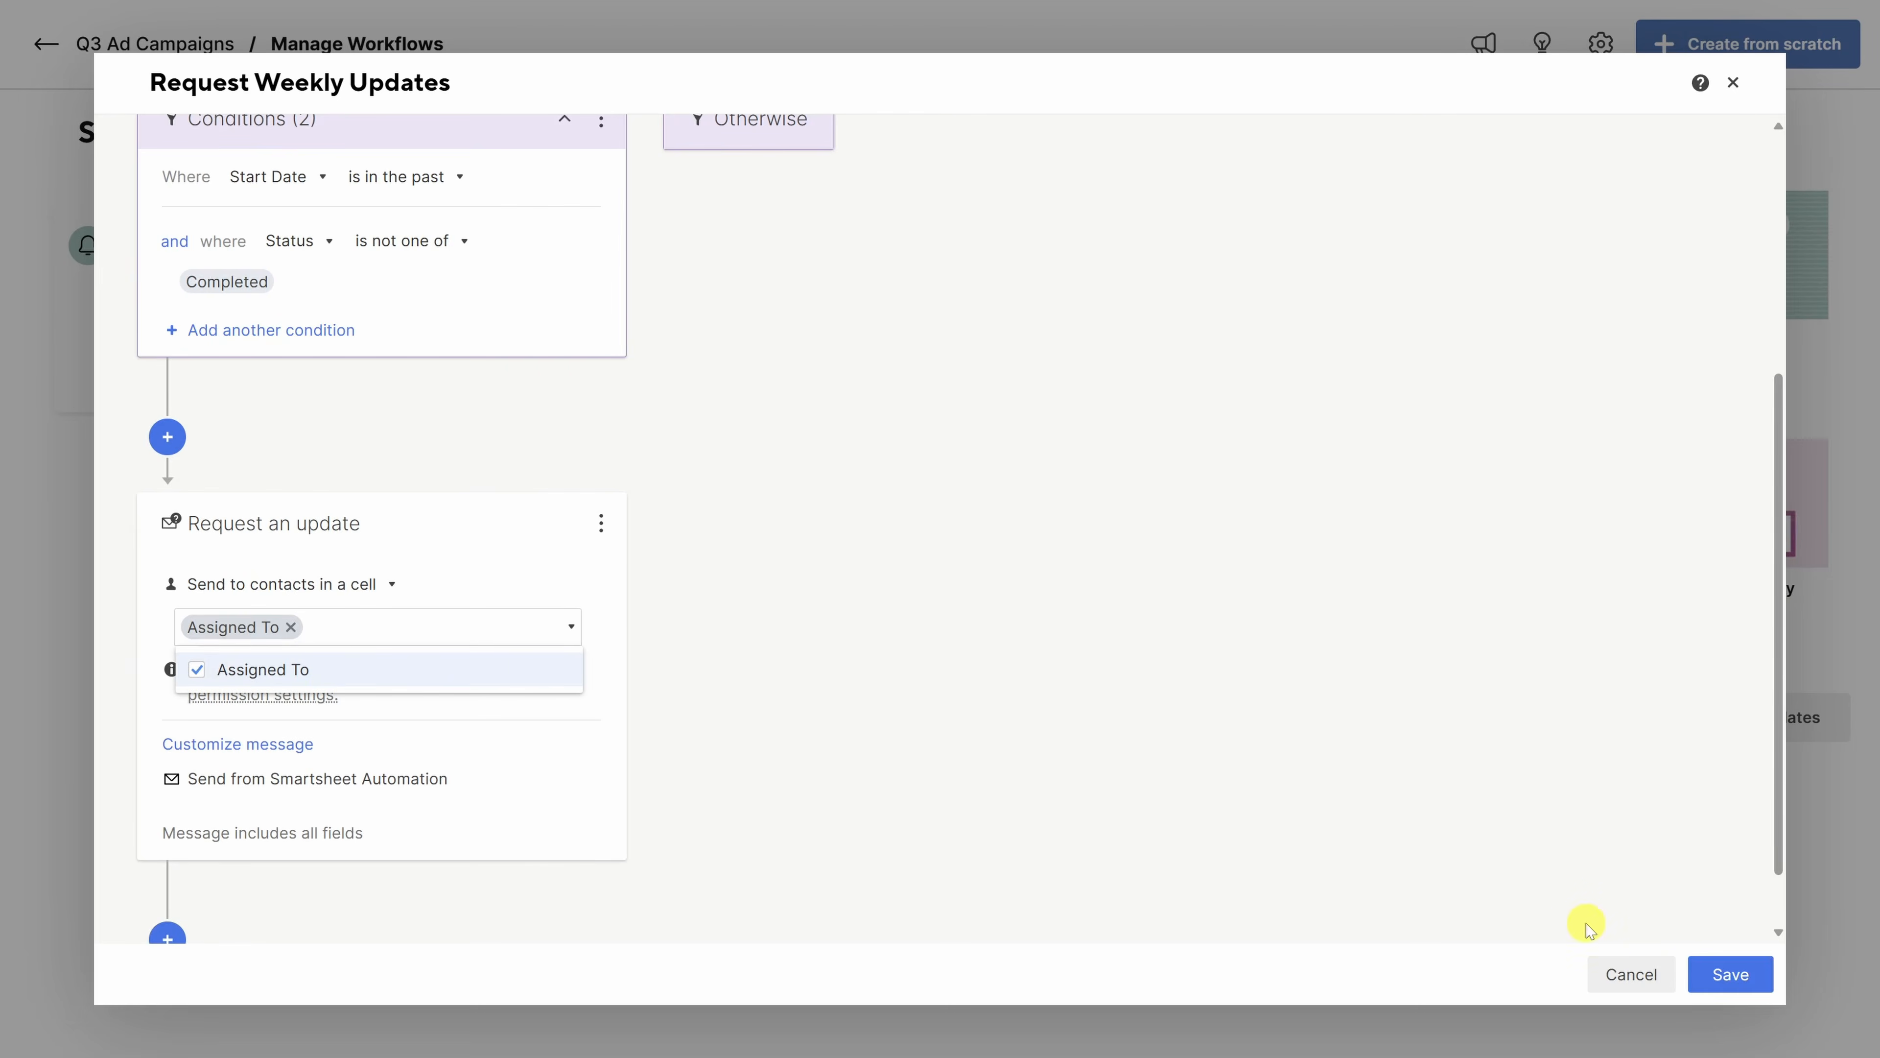
pyautogui.click(1701, 966)
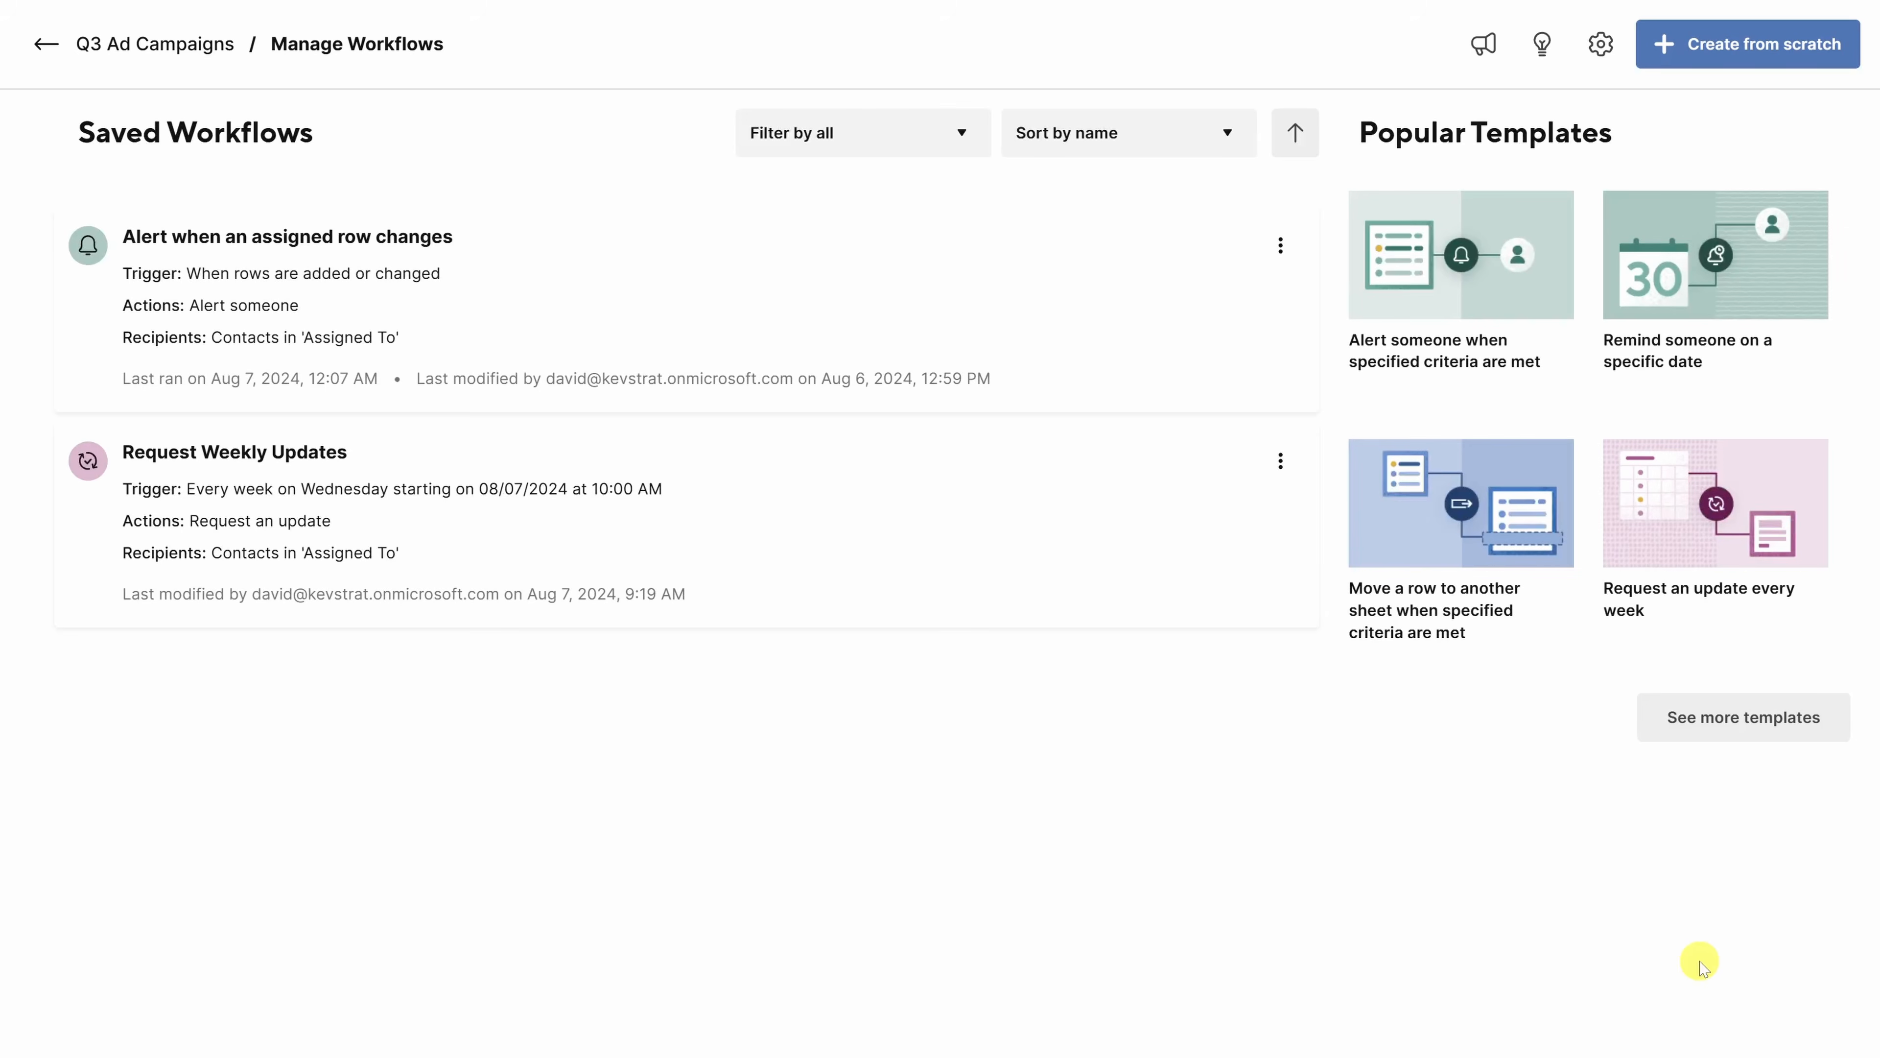
# - Run Request Weekly Updates now with notifications sent to yourself, then return to Q3 Ad Campaigns
pyautogui.click(1280, 465)
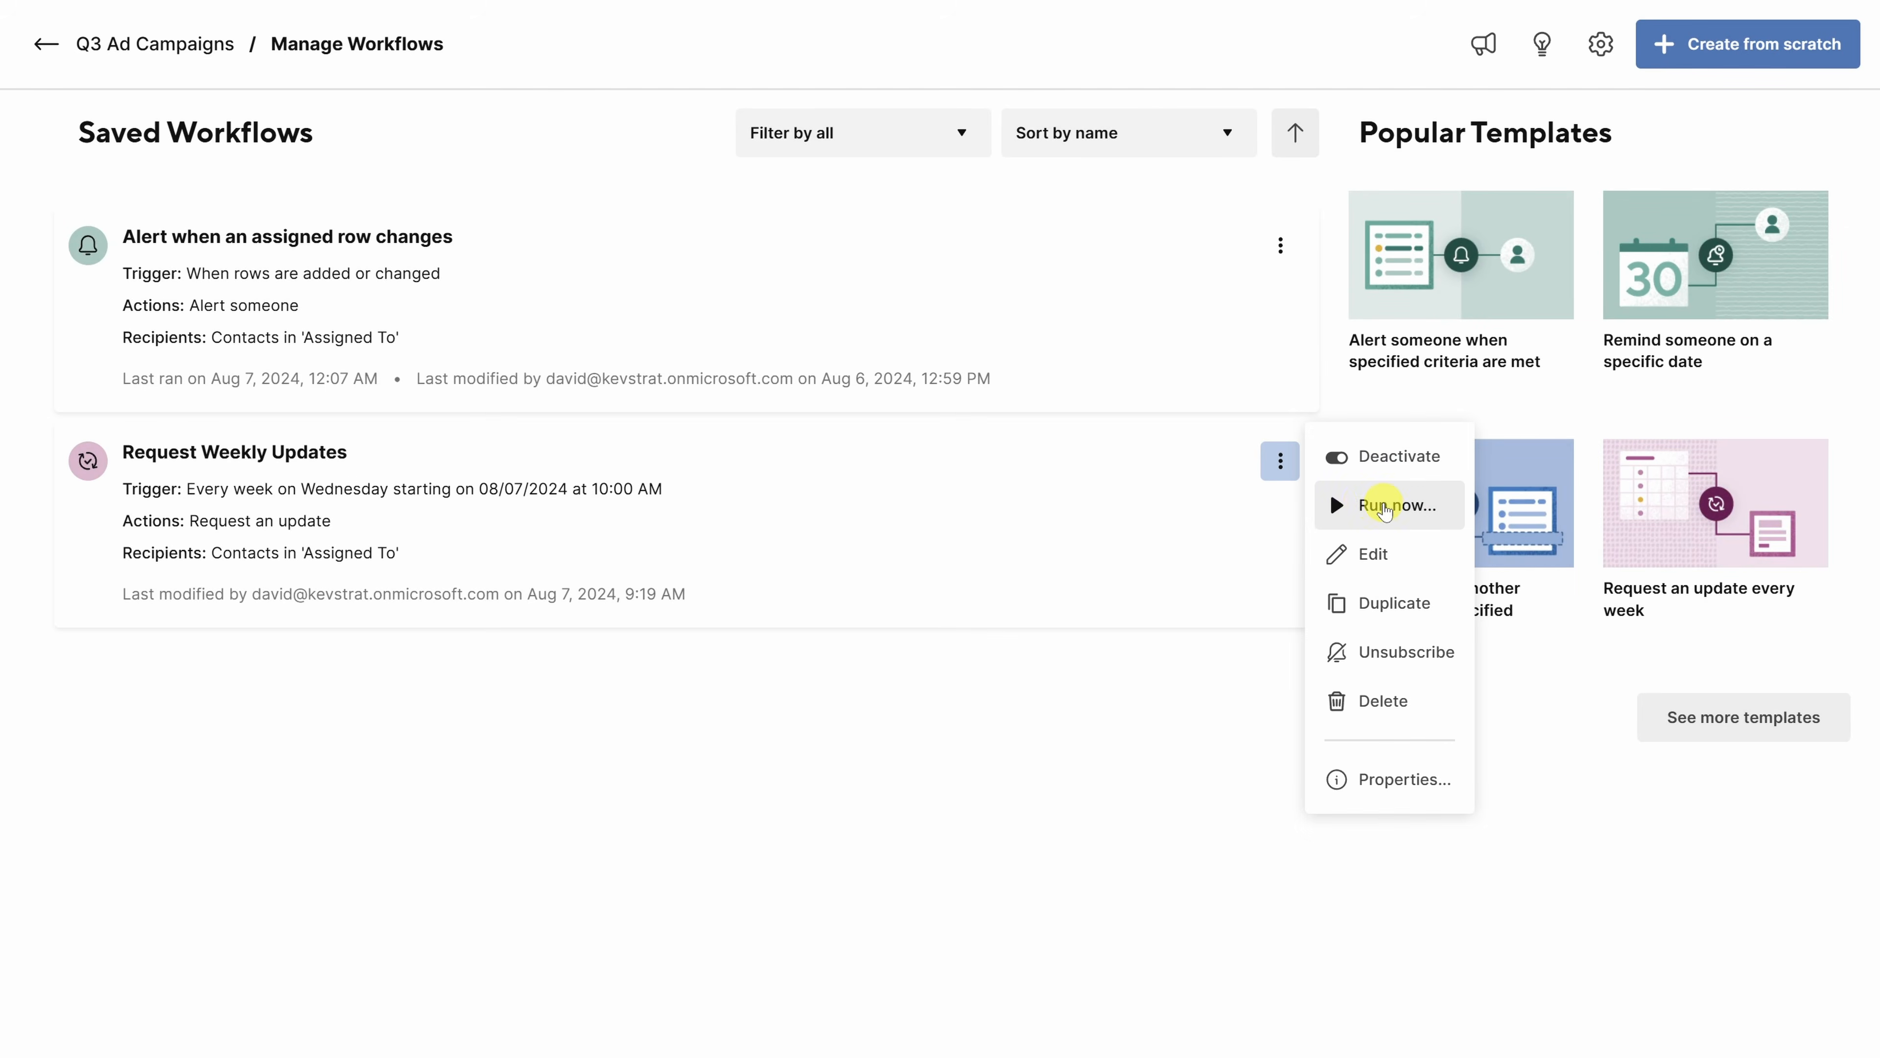
pyautogui.click(1331, 500)
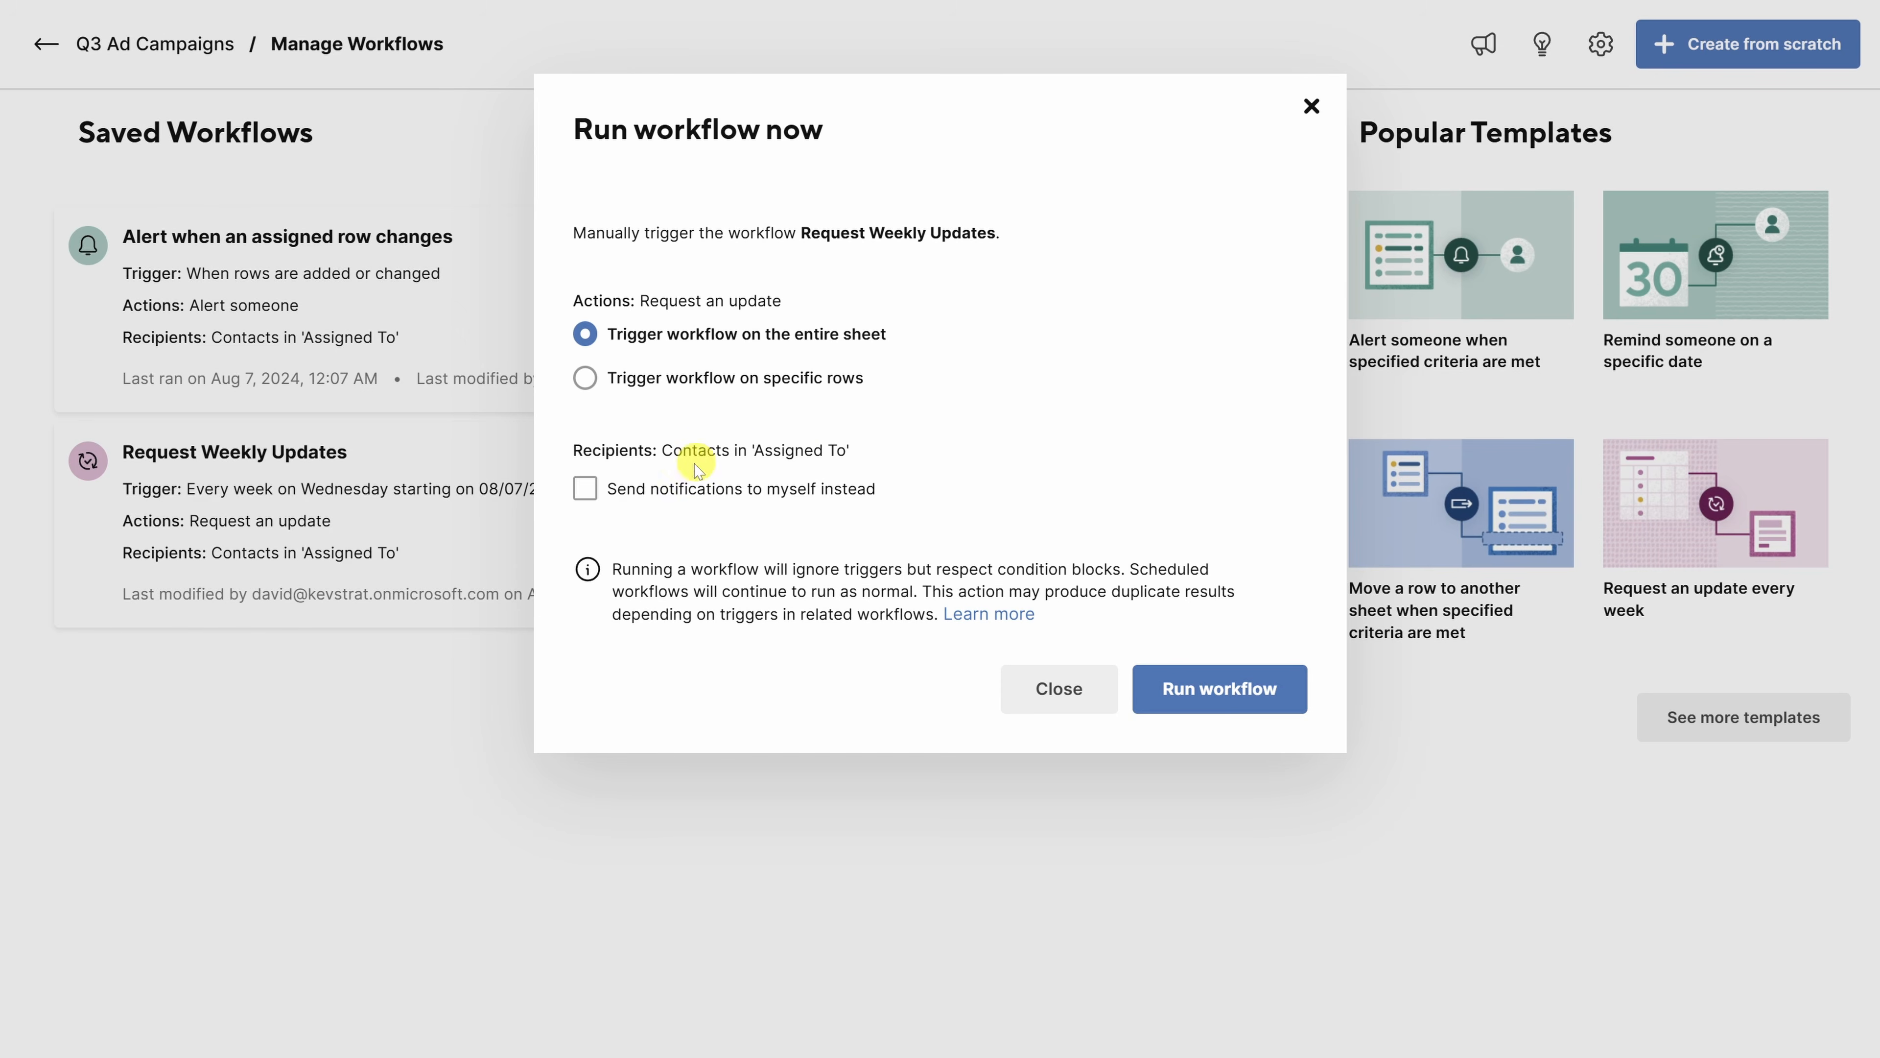
pyautogui.click(585, 488)
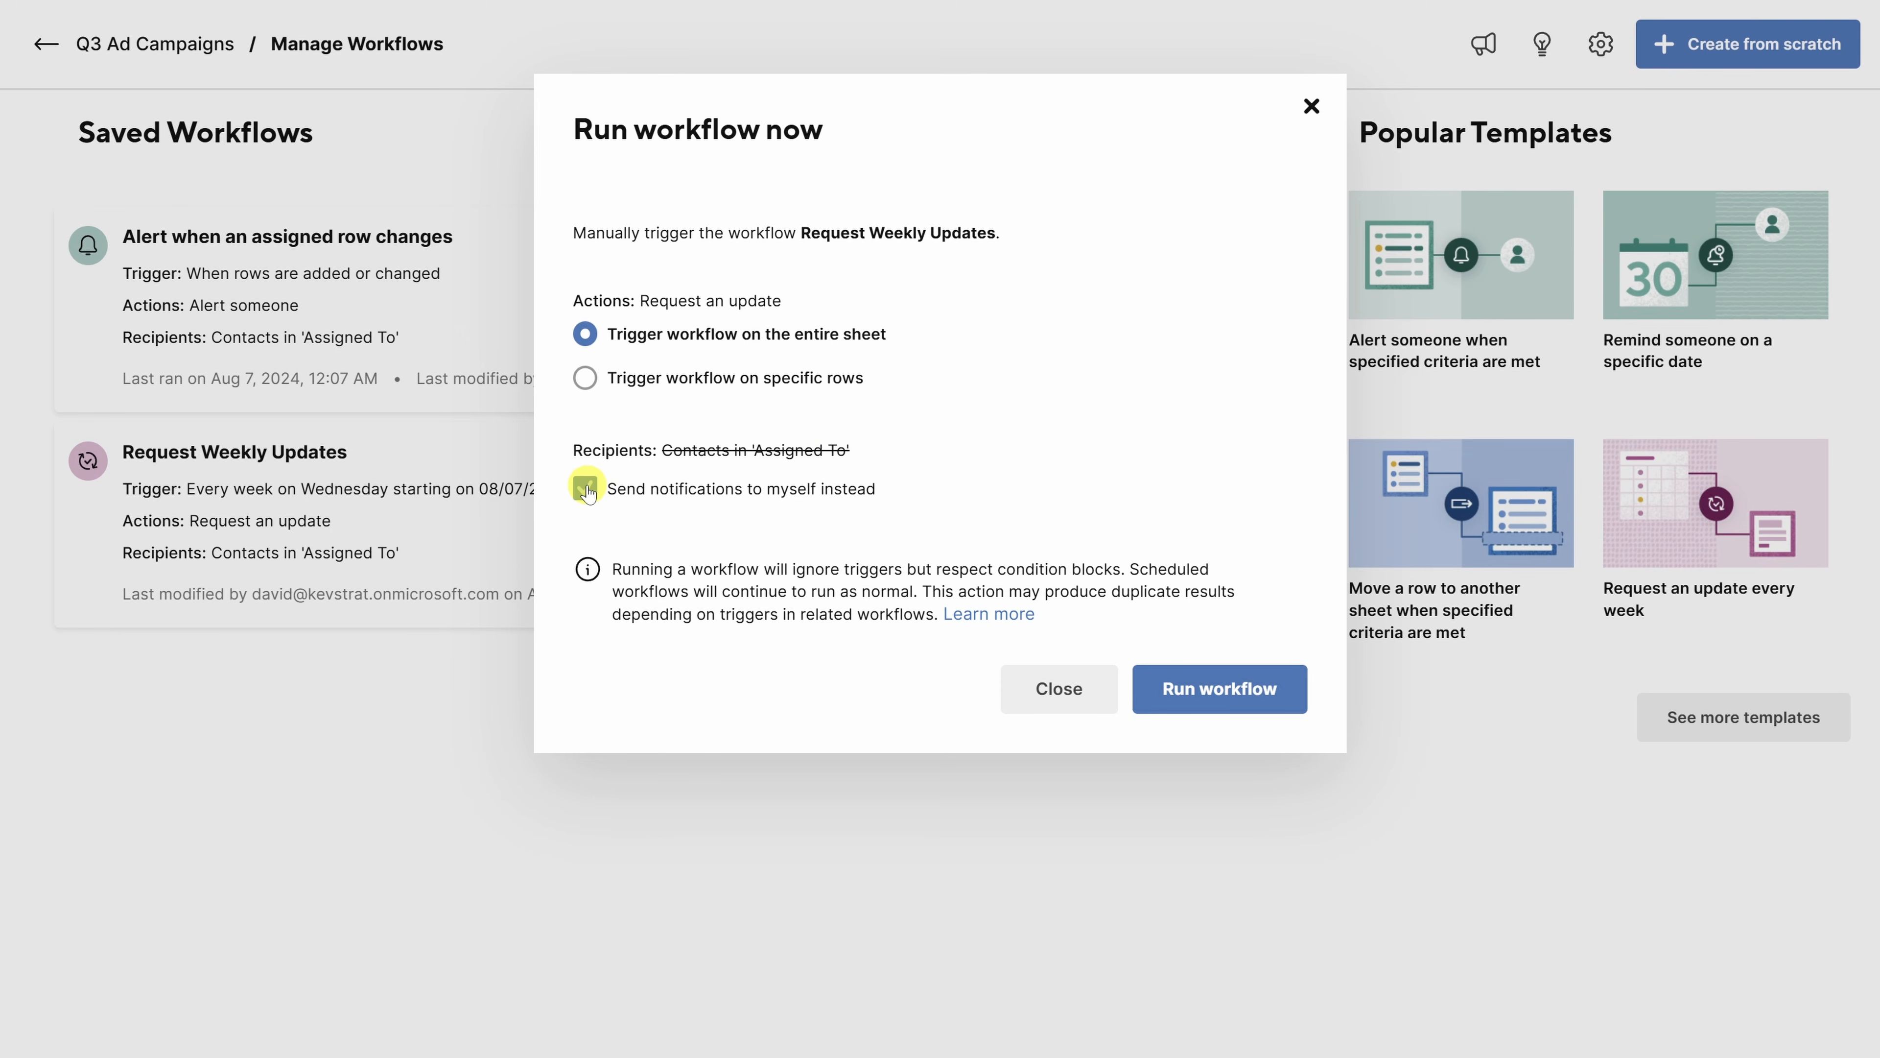
pyautogui.click(1180, 681)
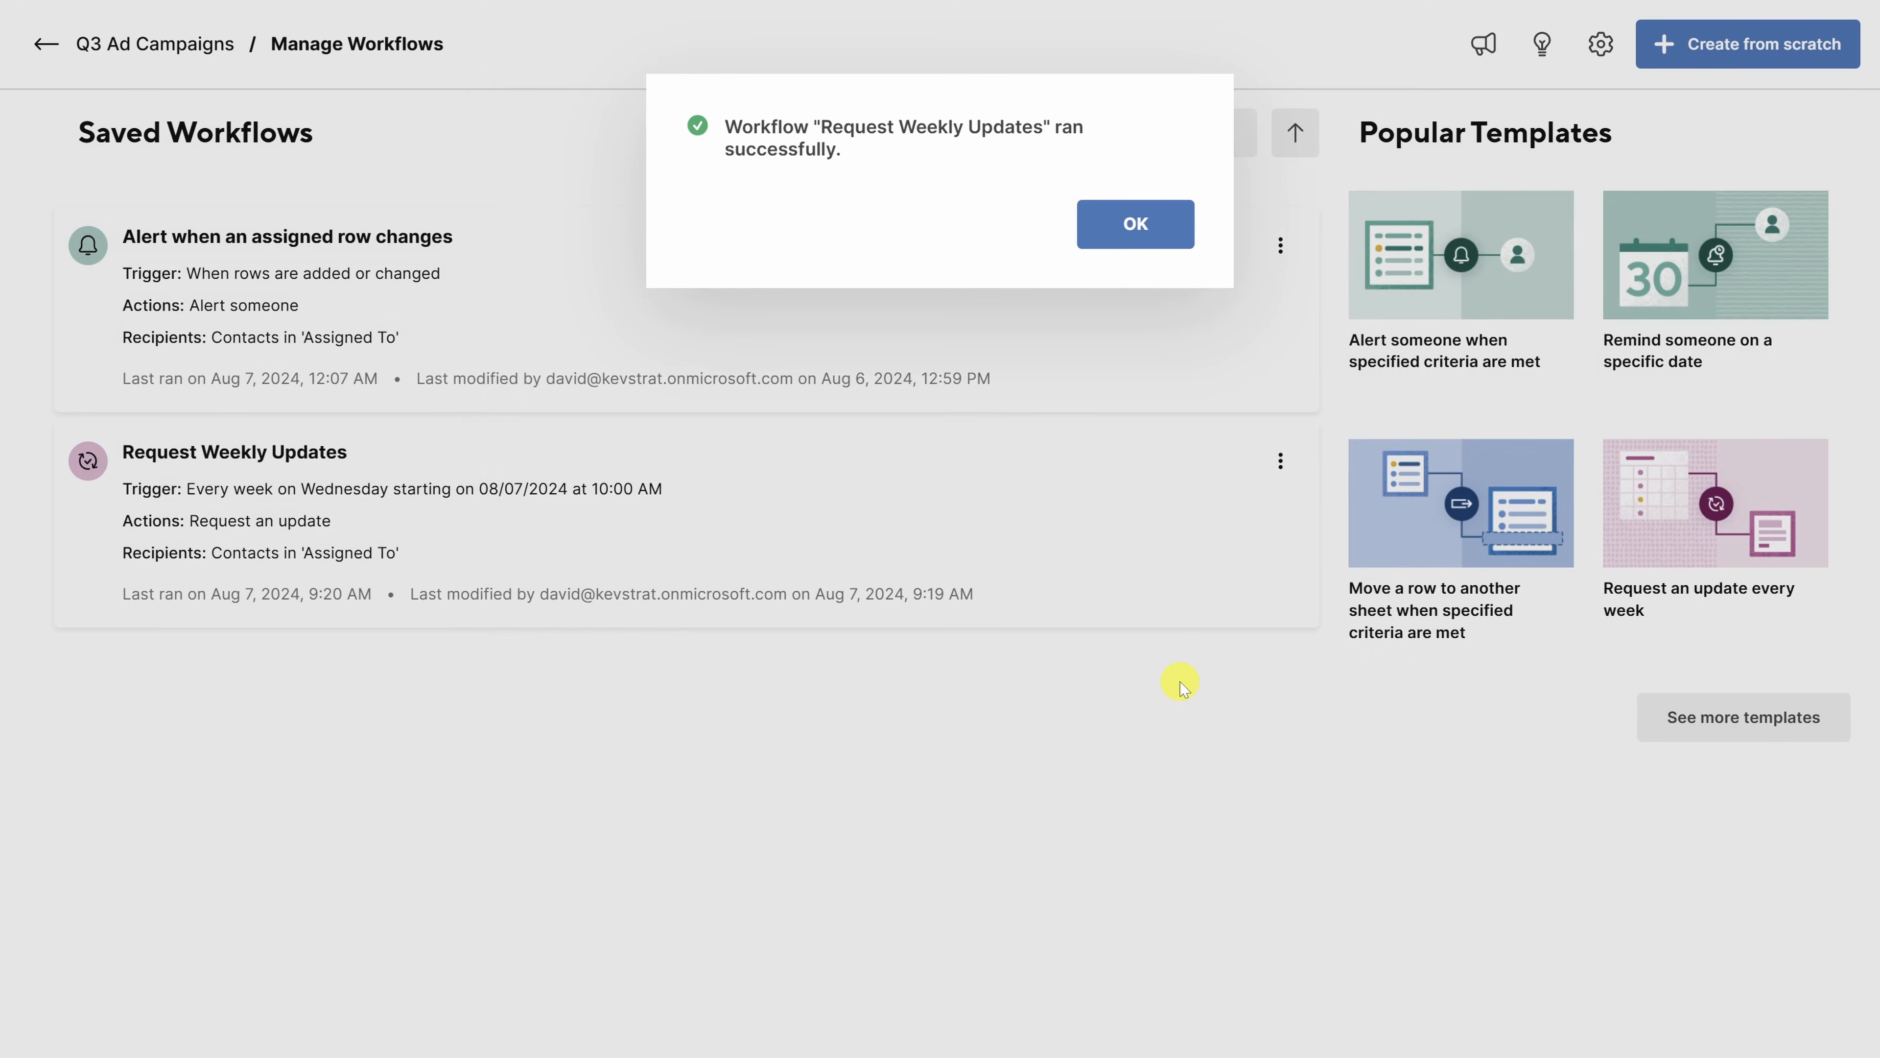
pyautogui.click(1128, 224)
pyautogui.click(49, 53)
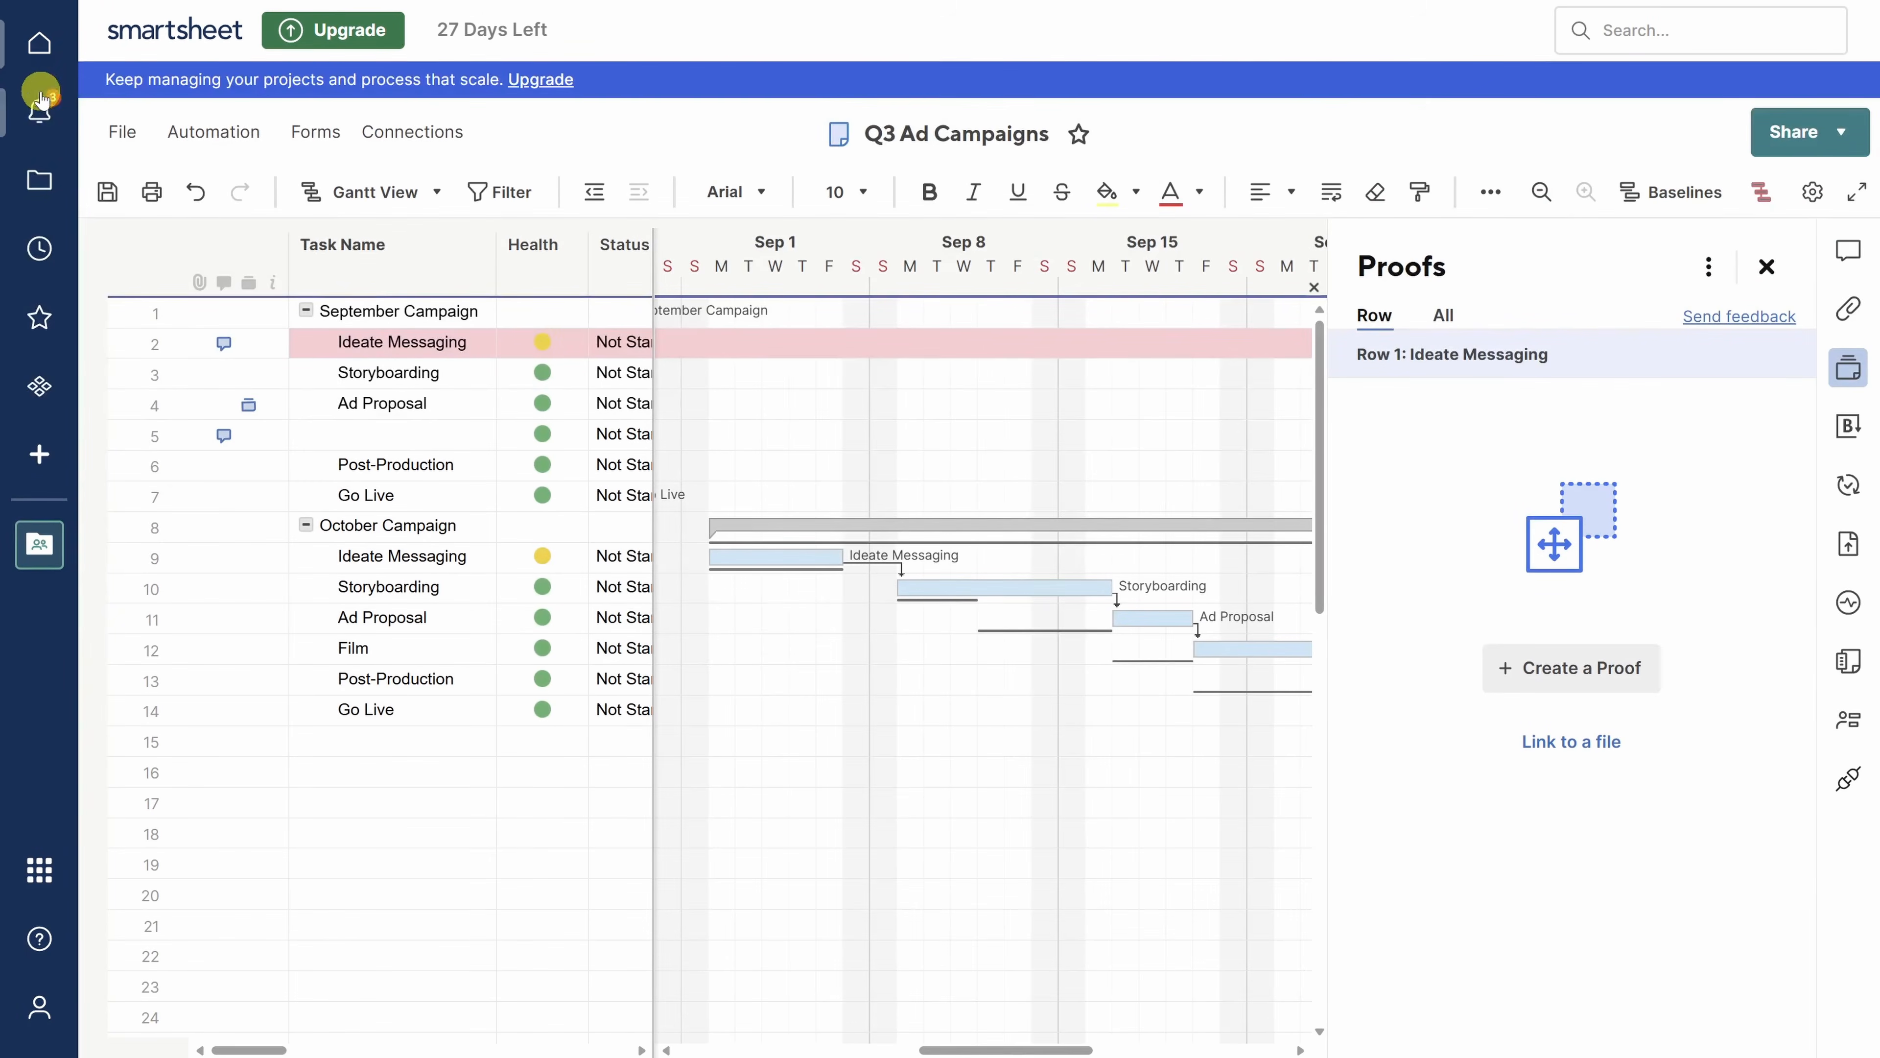
# - Open the Ideate Messaging update request from notifications, read through the form, then browse workspaces
pyautogui.click(39, 117)
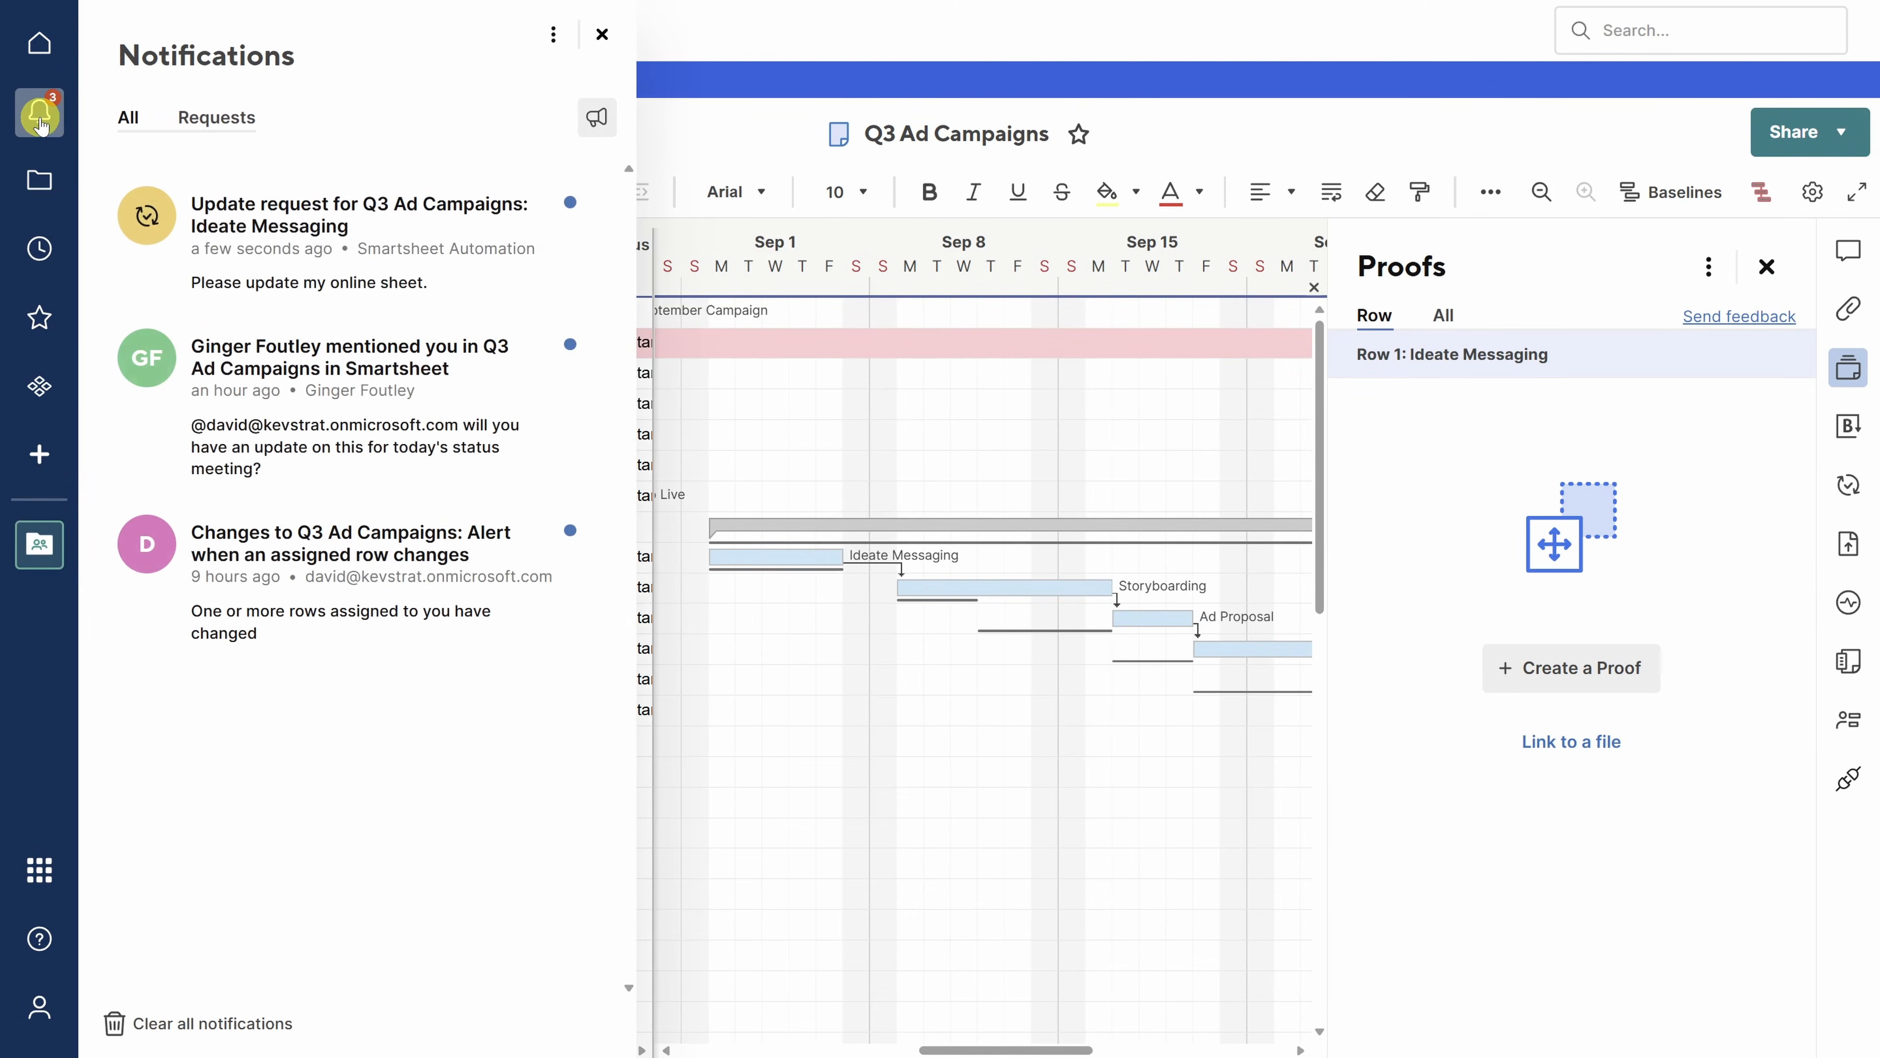
pyautogui.click(294, 238)
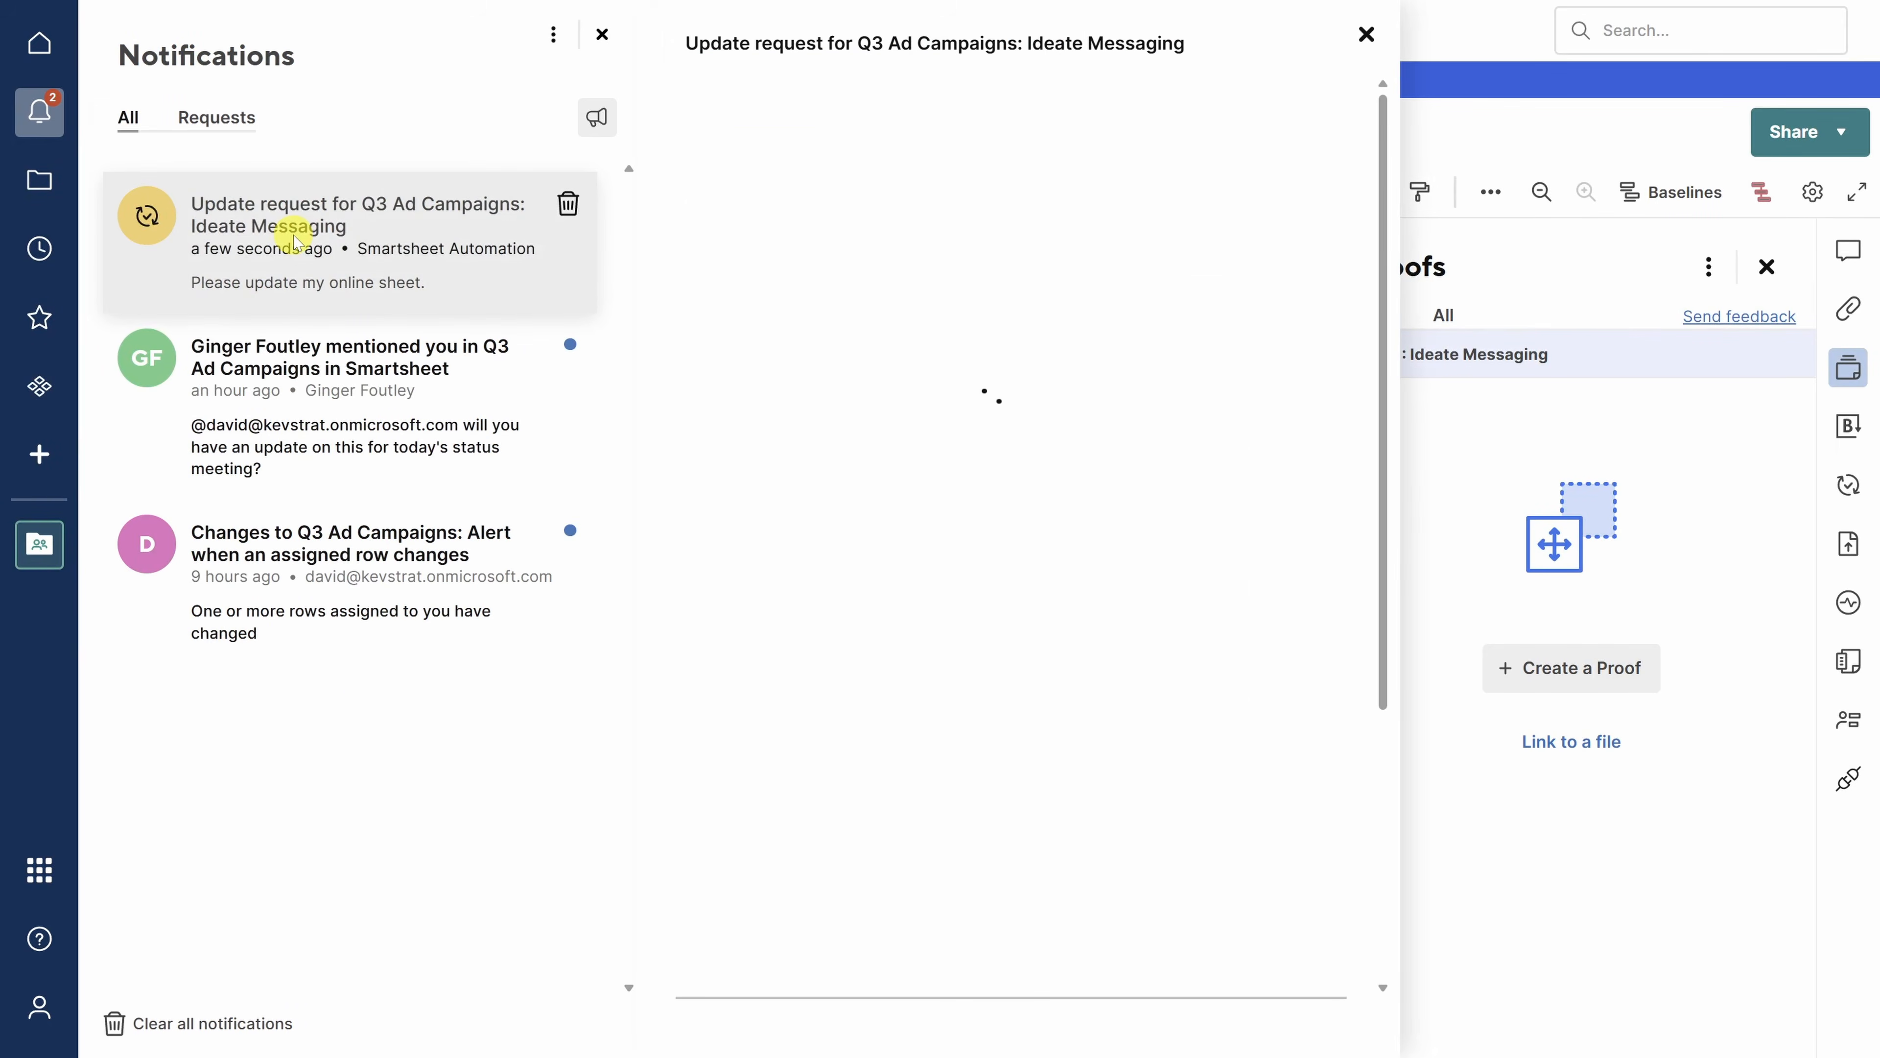
pyautogui.scroll(-5, 965, 291)
pyautogui.scroll(-10, 965, 291)
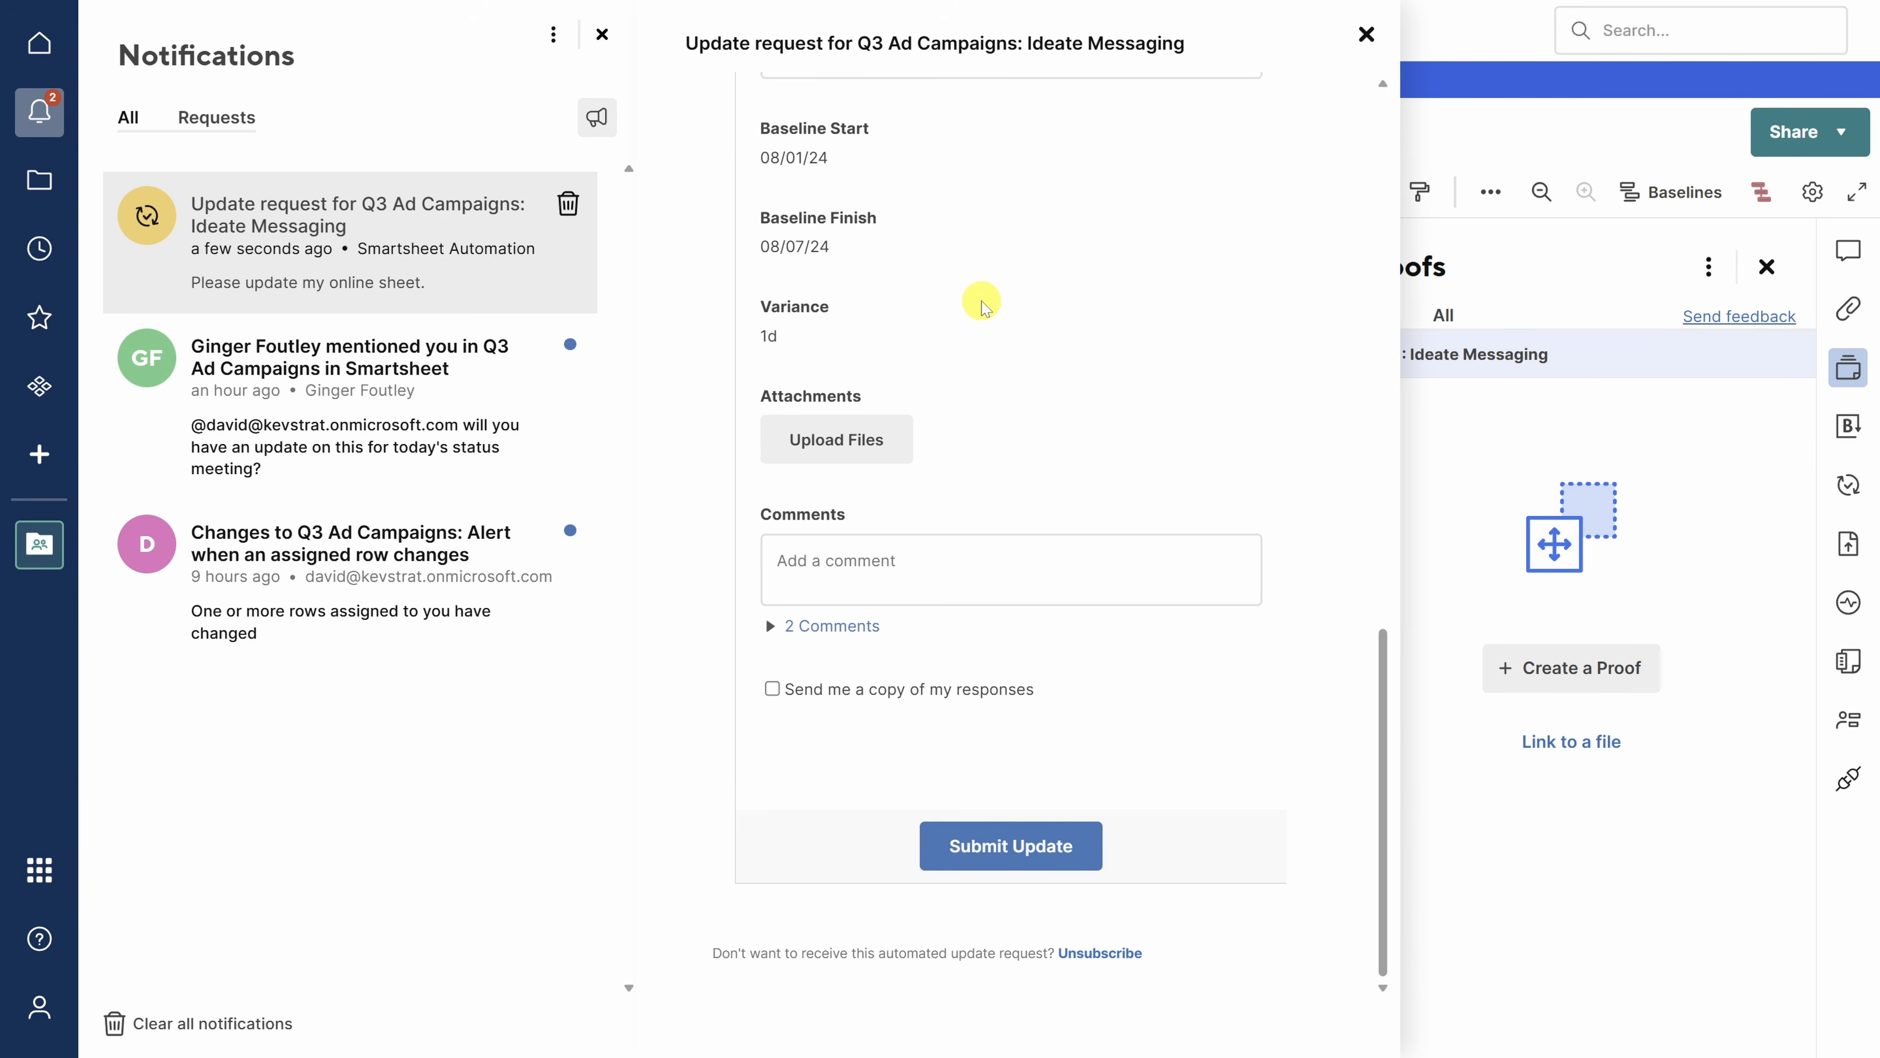
pyautogui.click(38, 187)
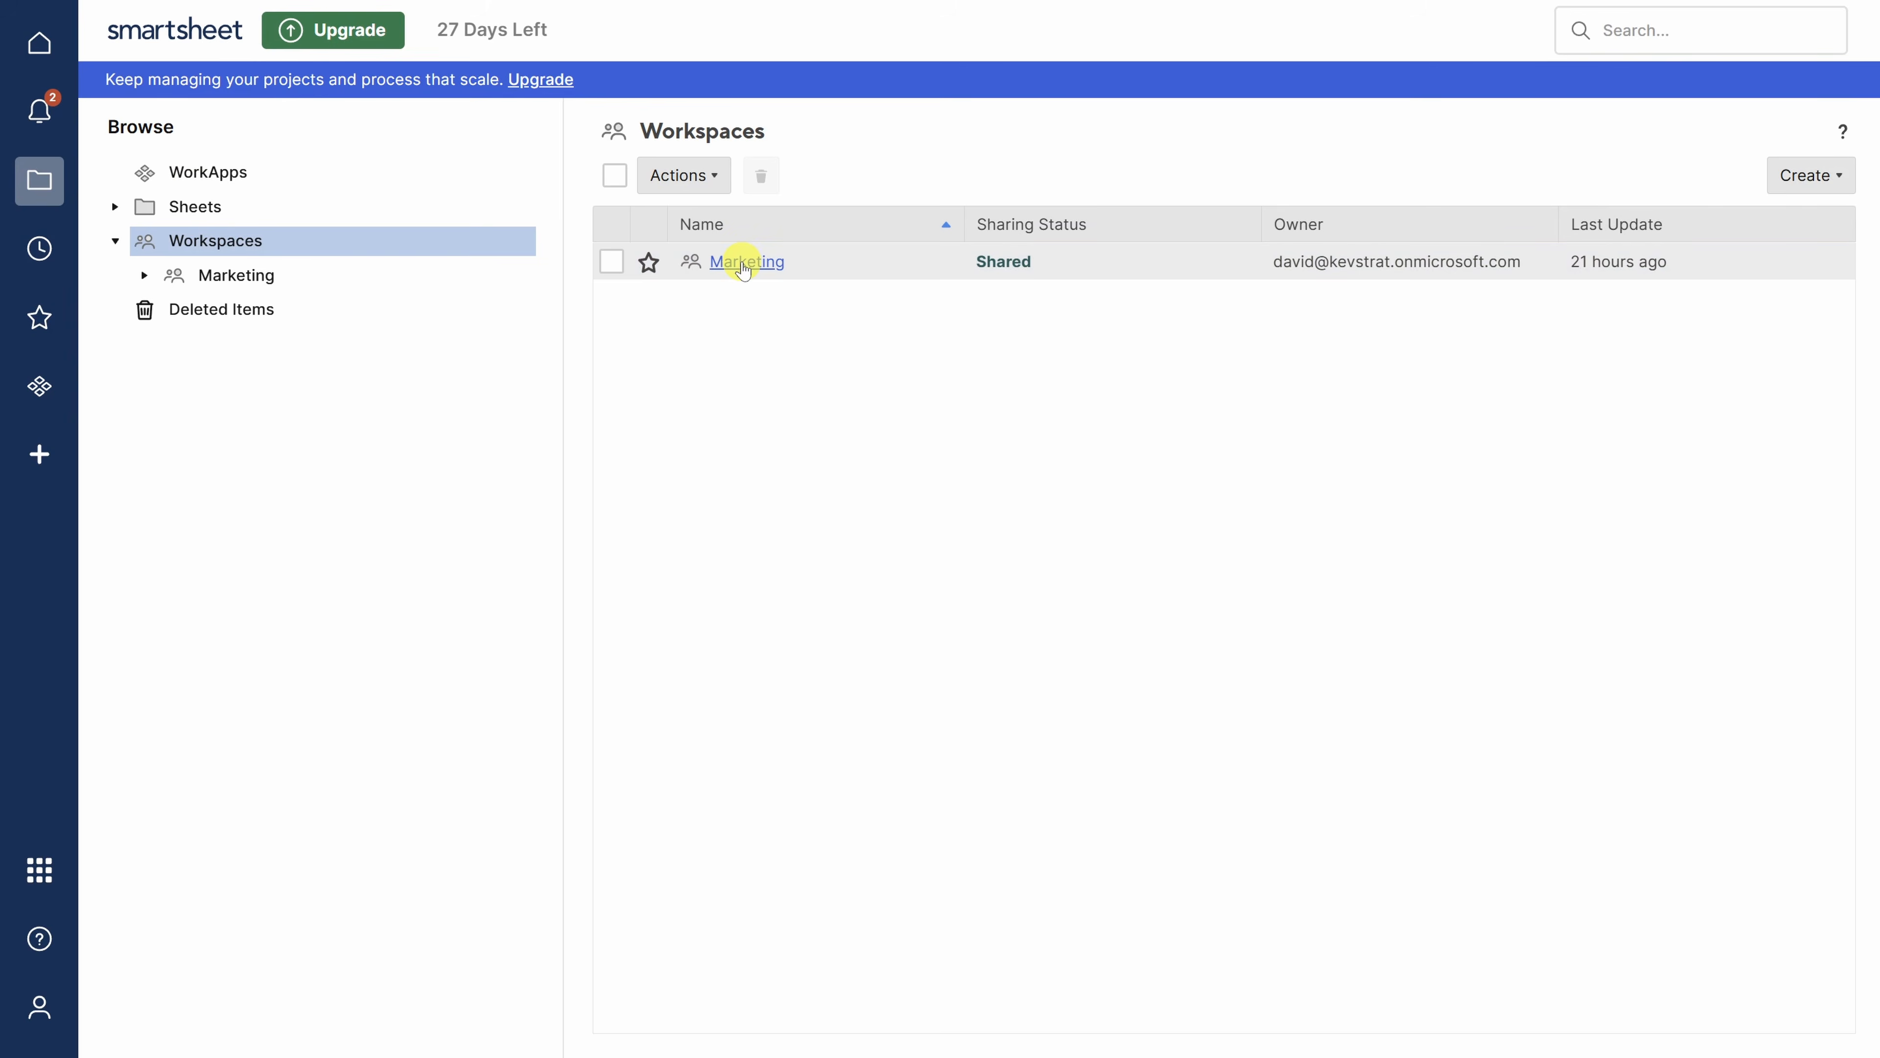
# - Go into the Marketing workspace and open its Q3 Ad Campaigns sheet
pyautogui.click(743, 267)
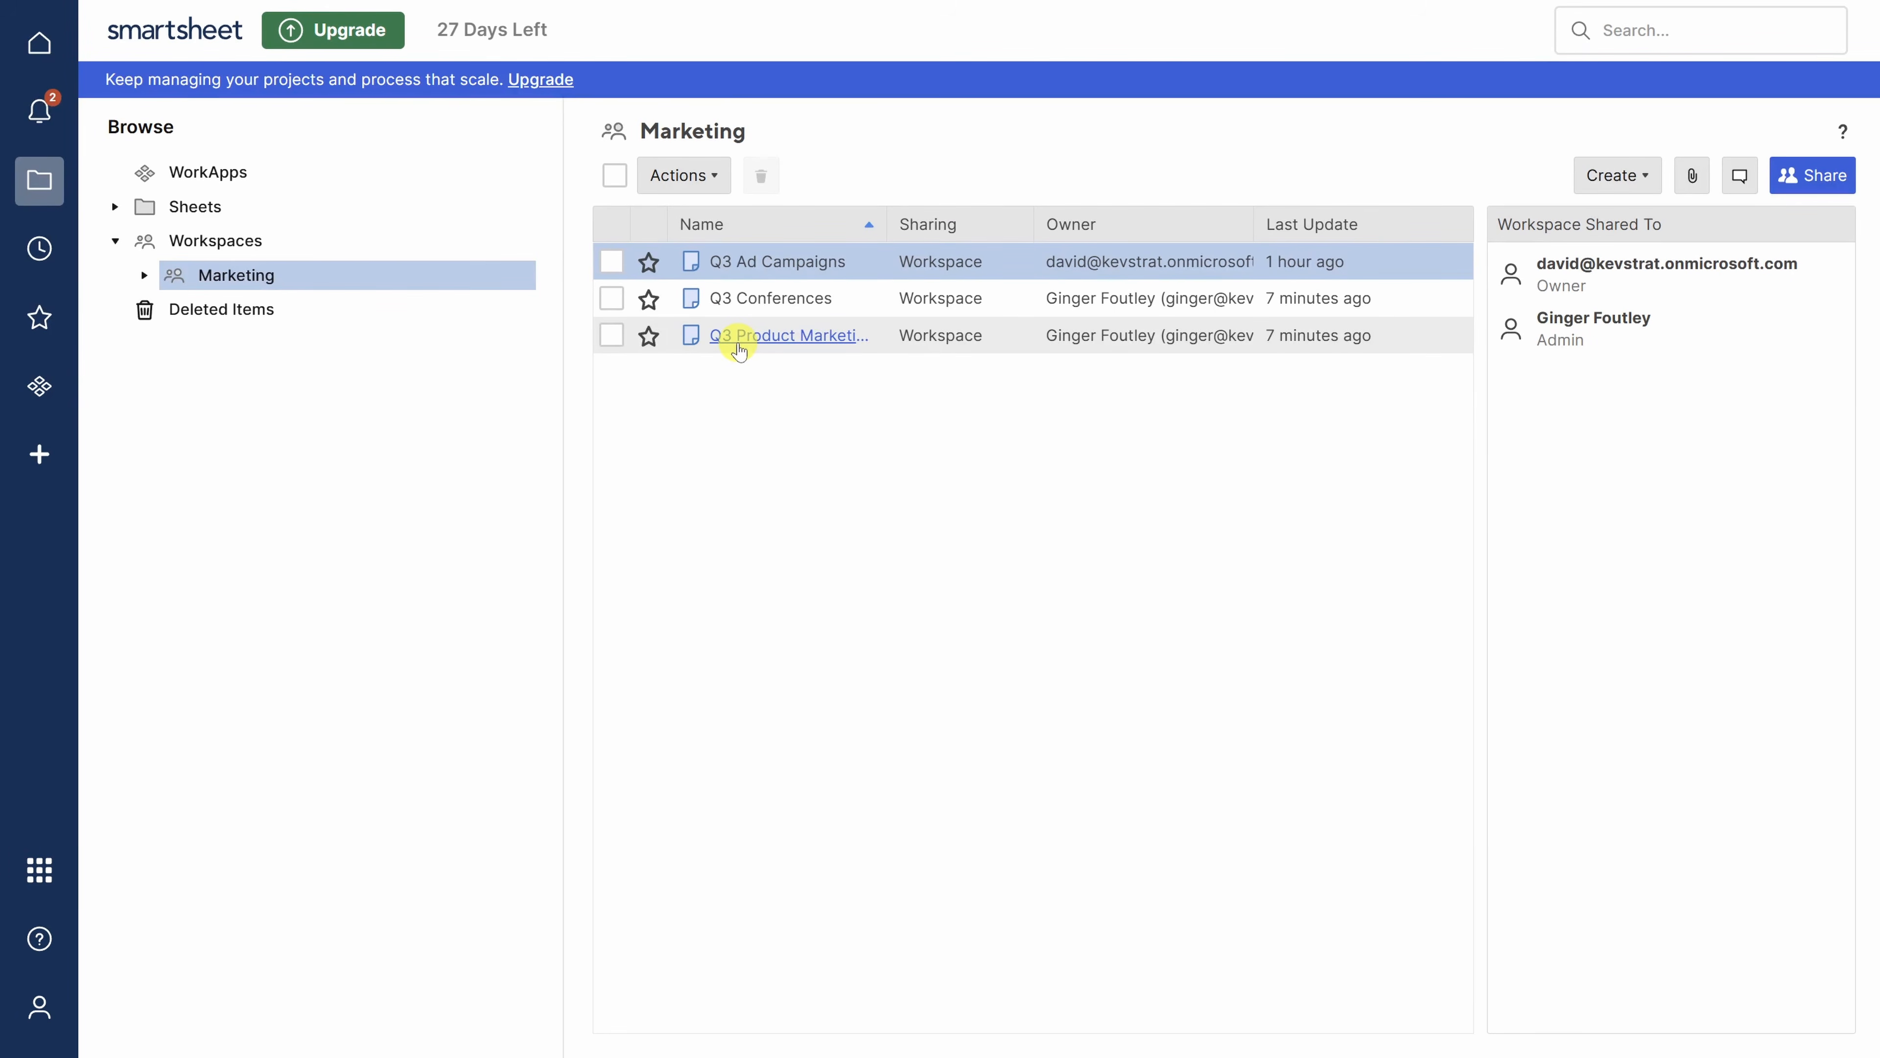
pyautogui.click(1631, 176)
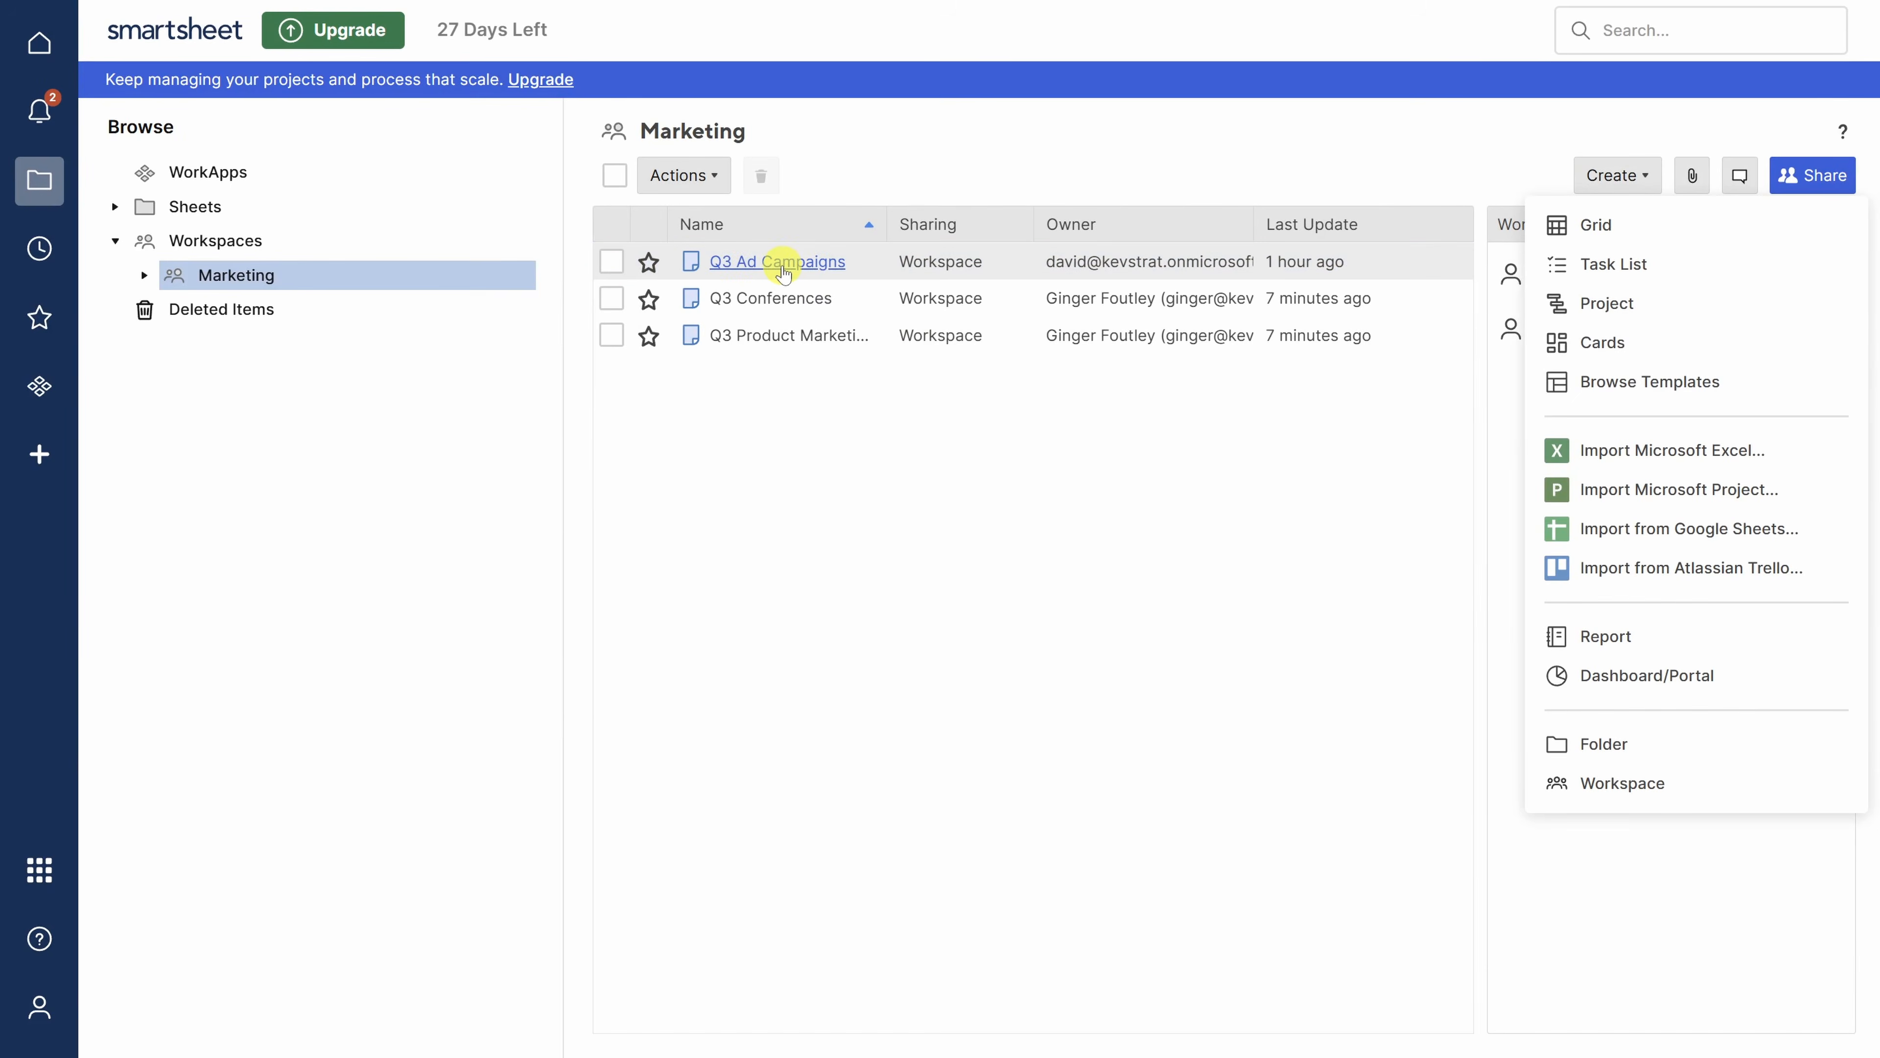
pyautogui.click(783, 268)
pyautogui.click(782, 263)
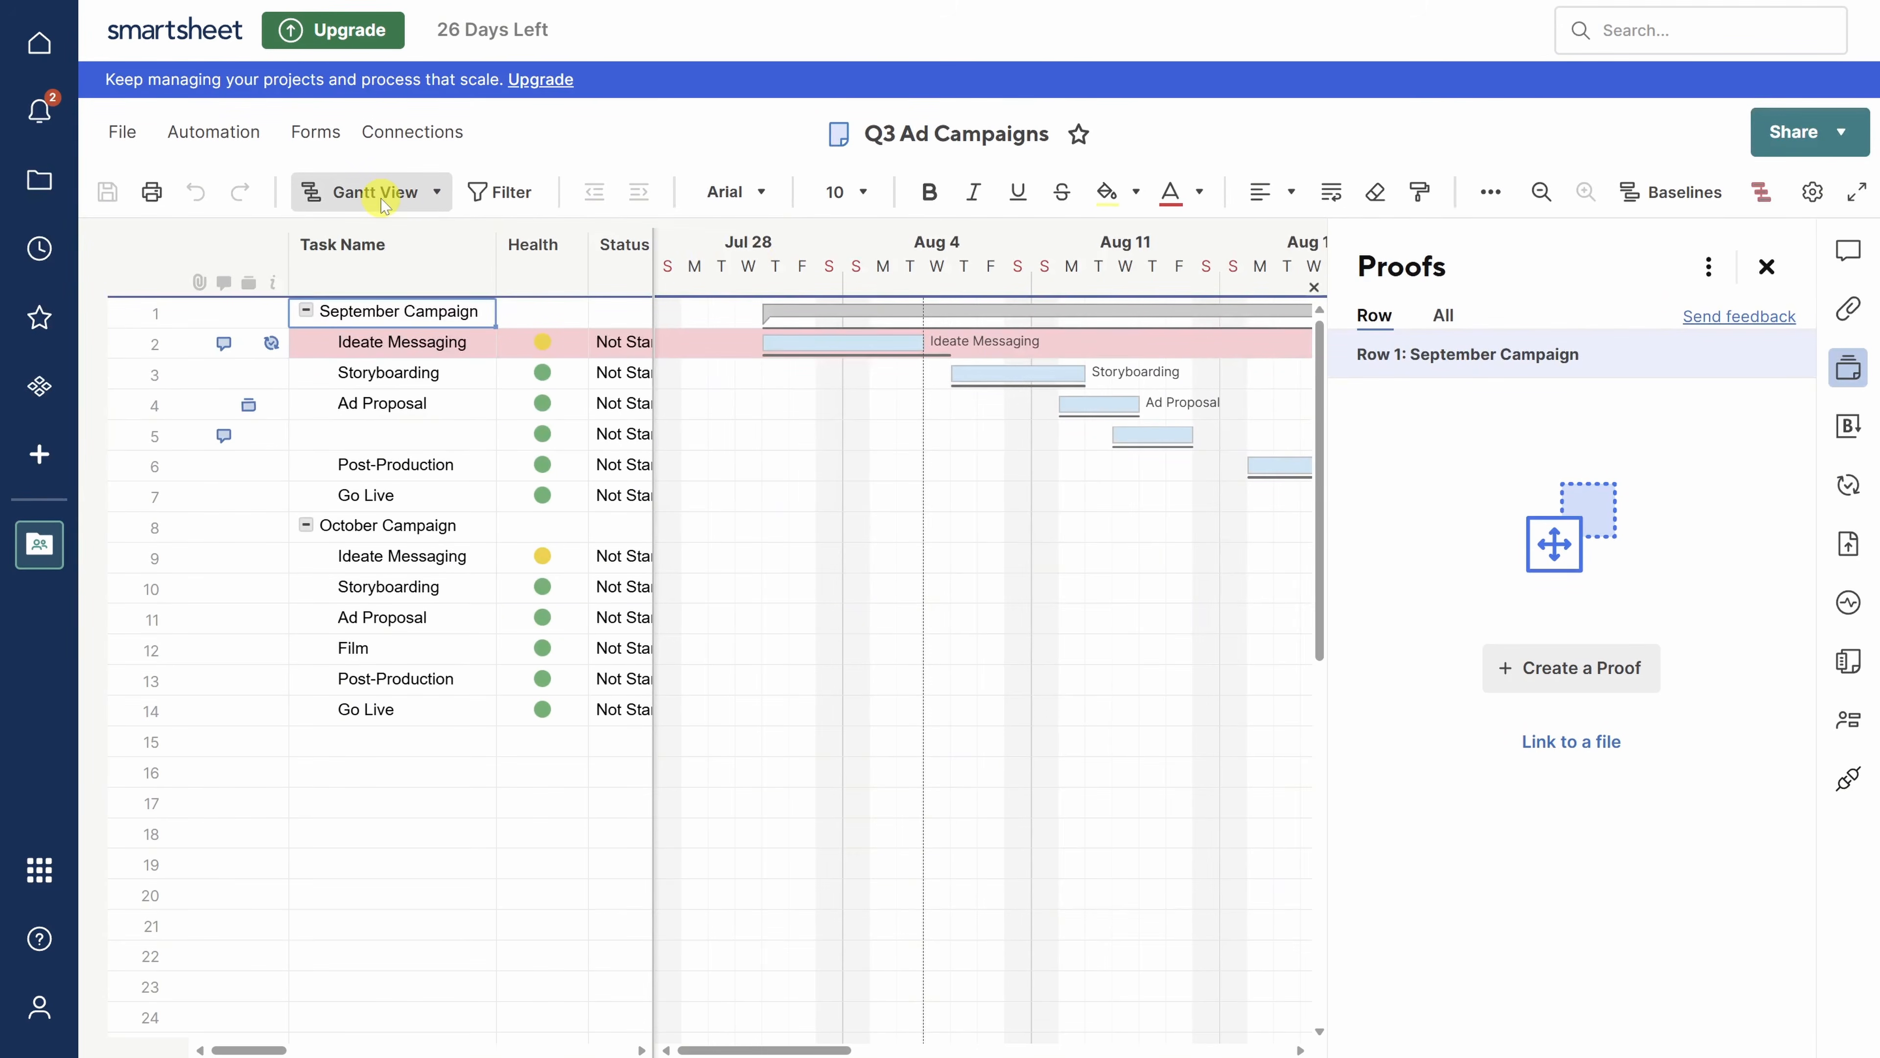
# - Switch Q3 Ad Campaigns from Gantt to Grid View and close the Proofs panel
pyautogui.click(383, 202)
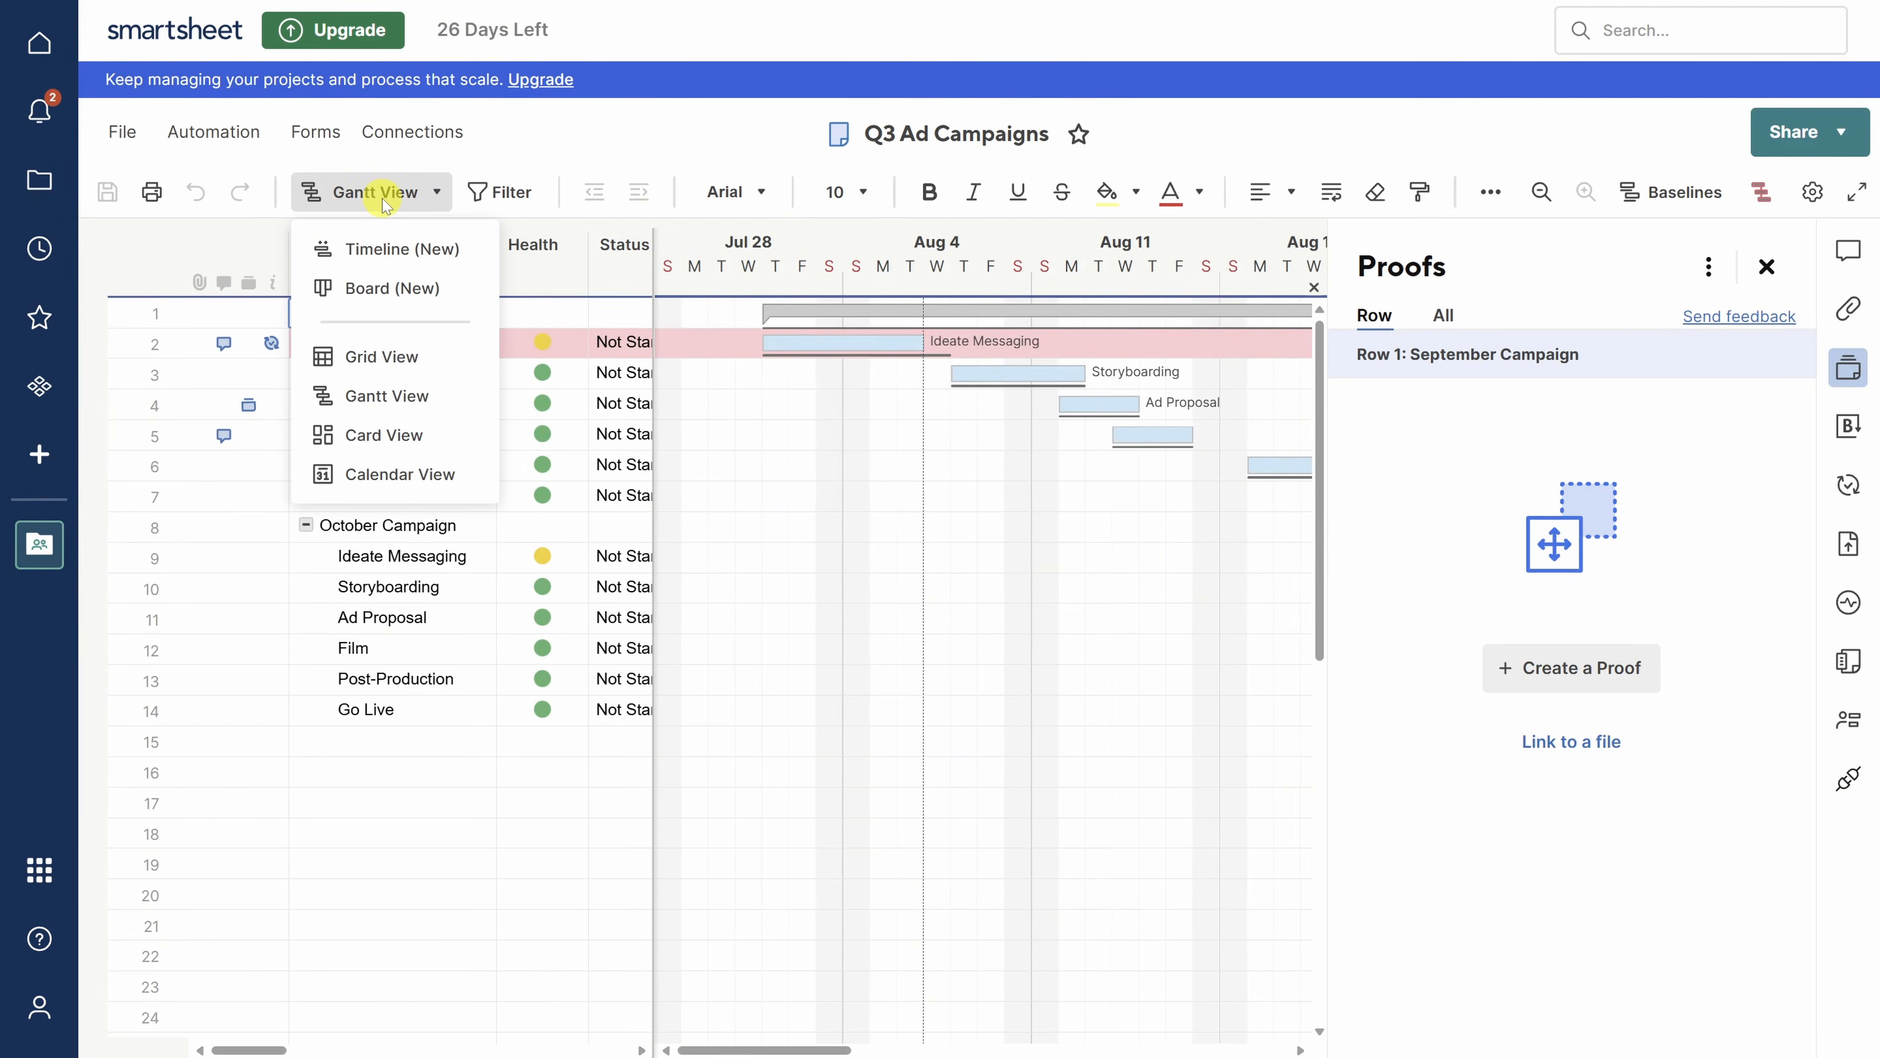
pyautogui.click(363, 357)
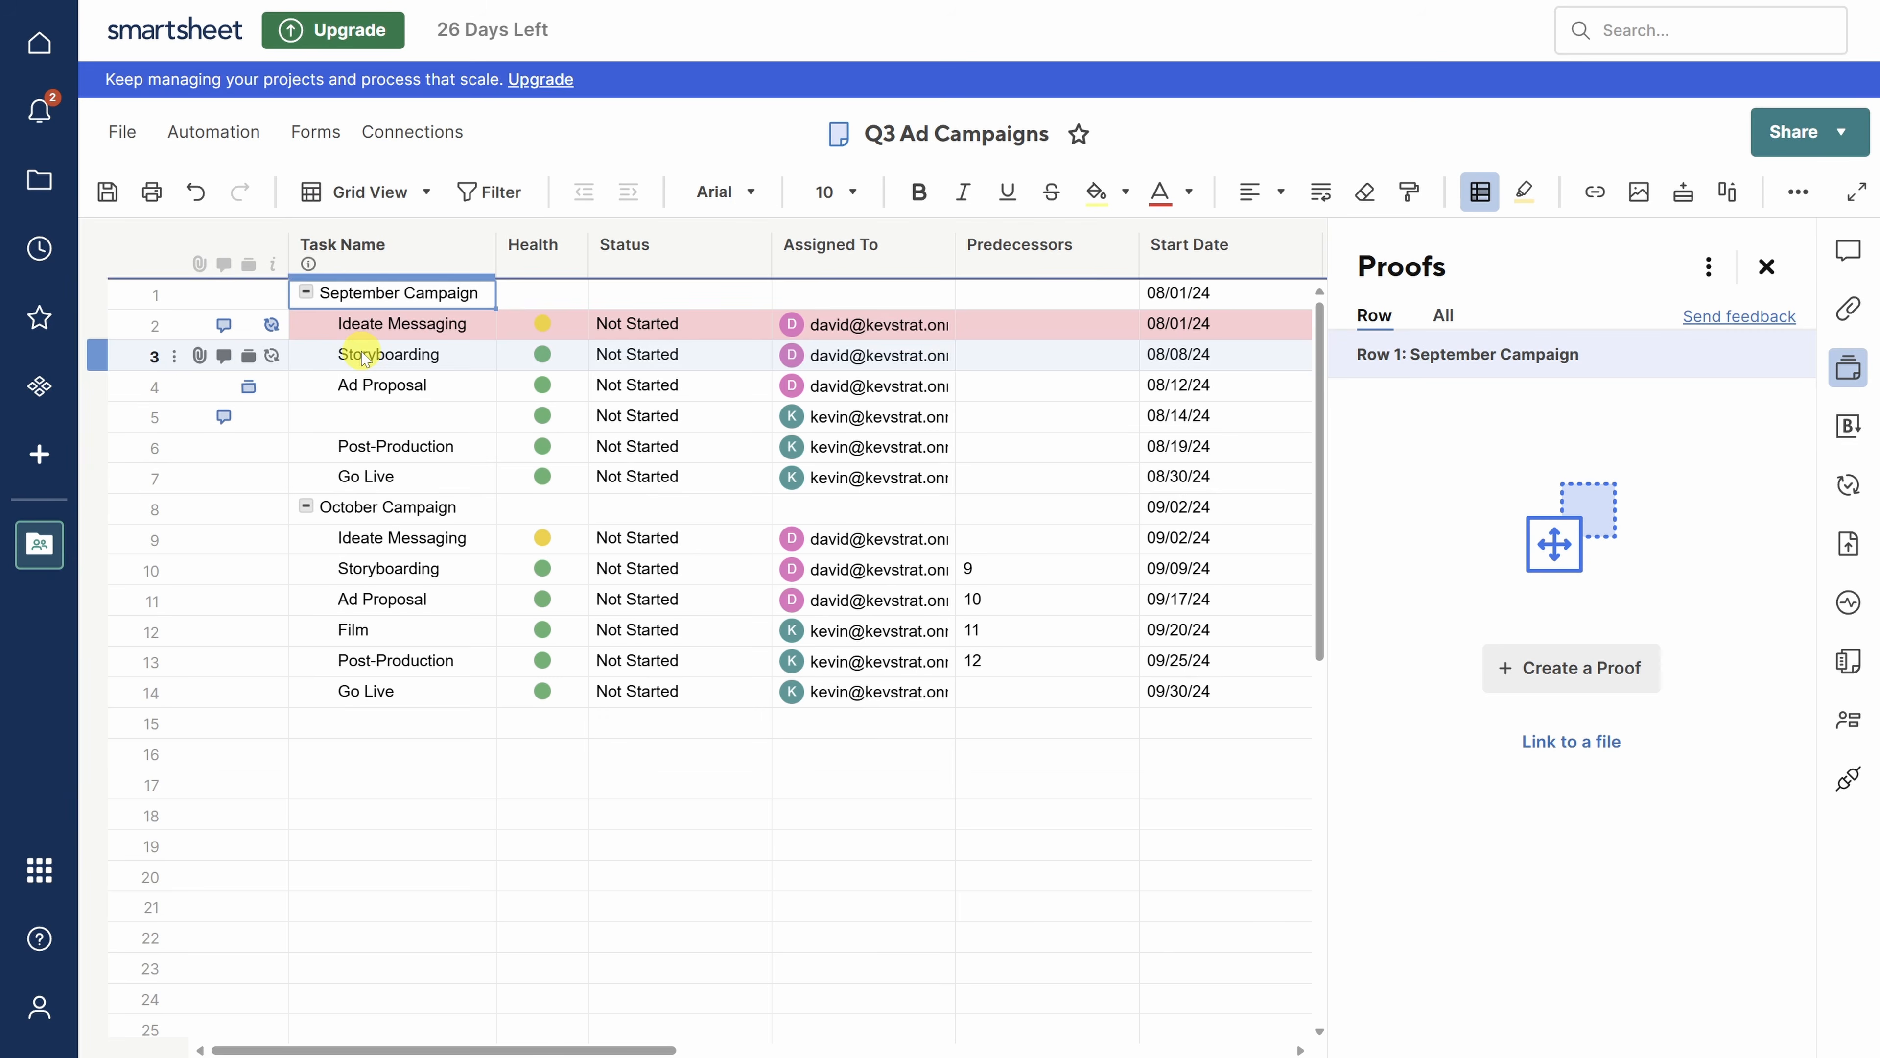
pyautogui.click(1767, 266)
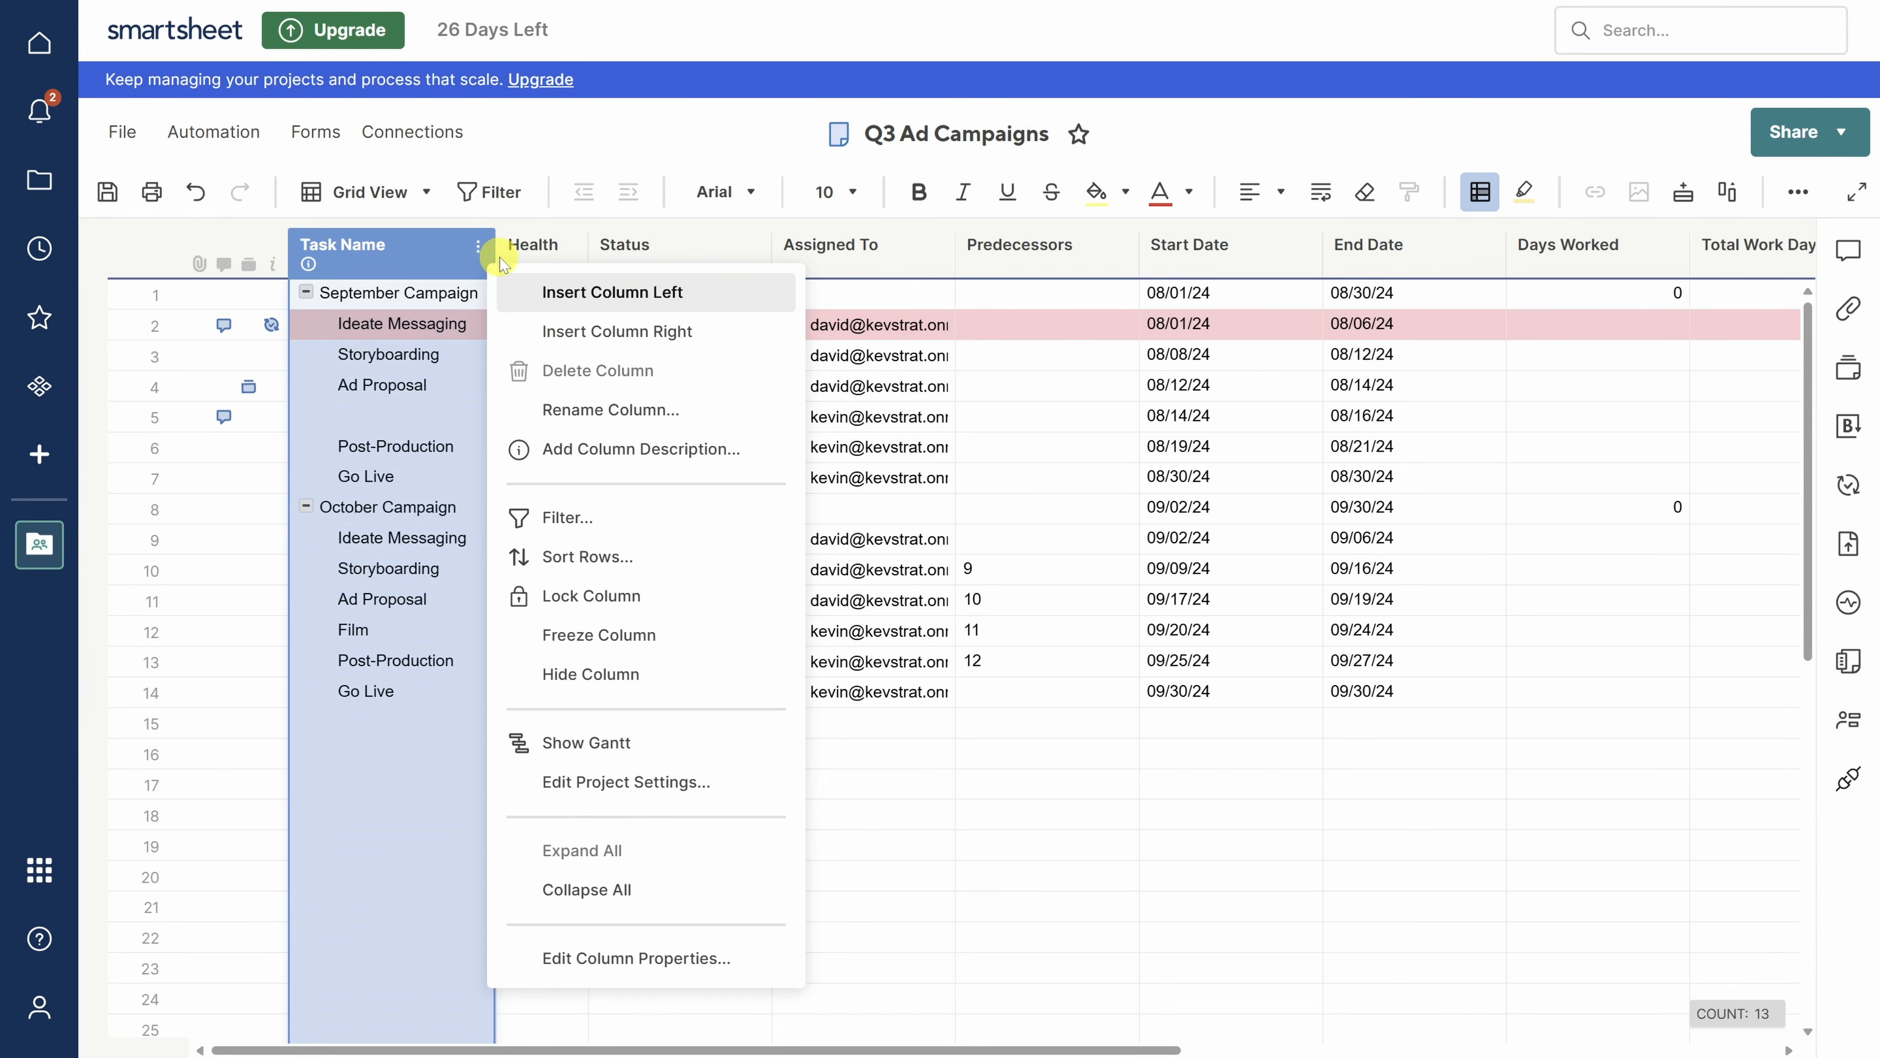
# - Insert a star-style checkbox column 'Is Project' left of Task Name; star September and October Campaign
pyautogui.click(574, 294)
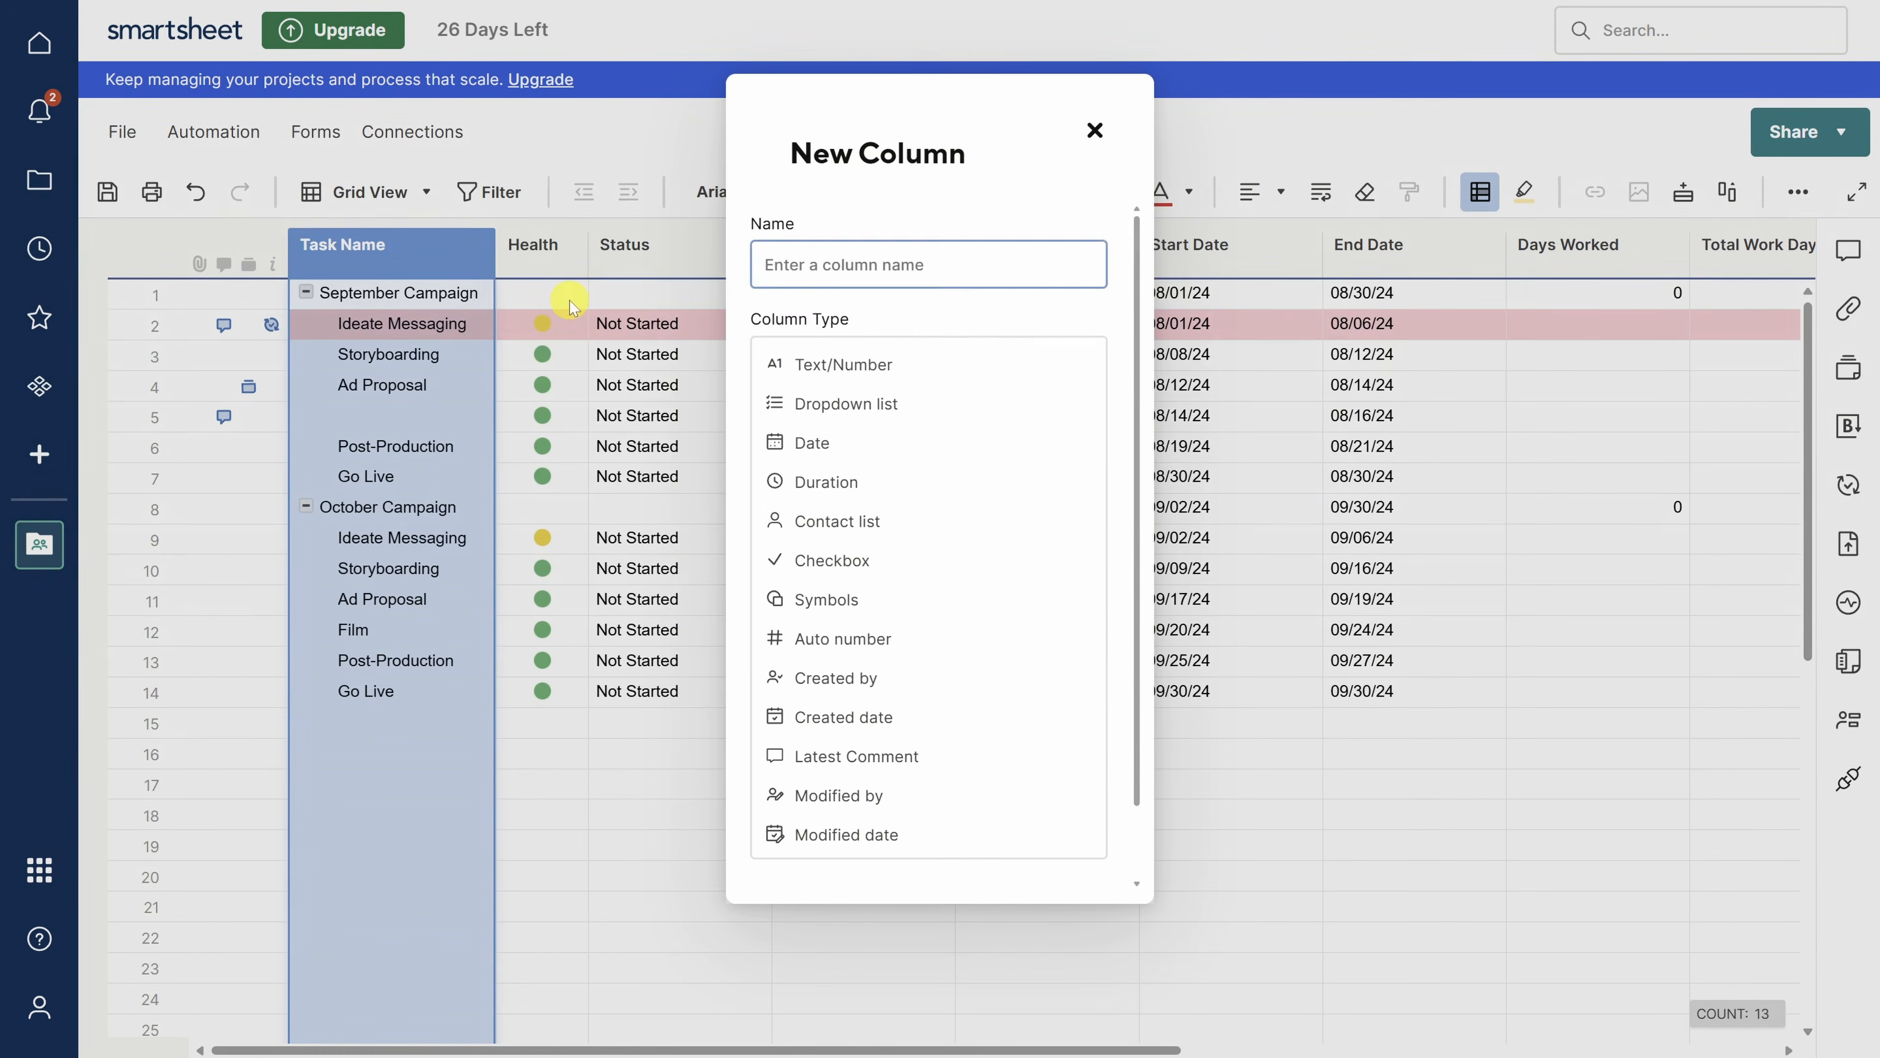
pyautogui.click(827, 261)
pyautogui.write('Is Project')
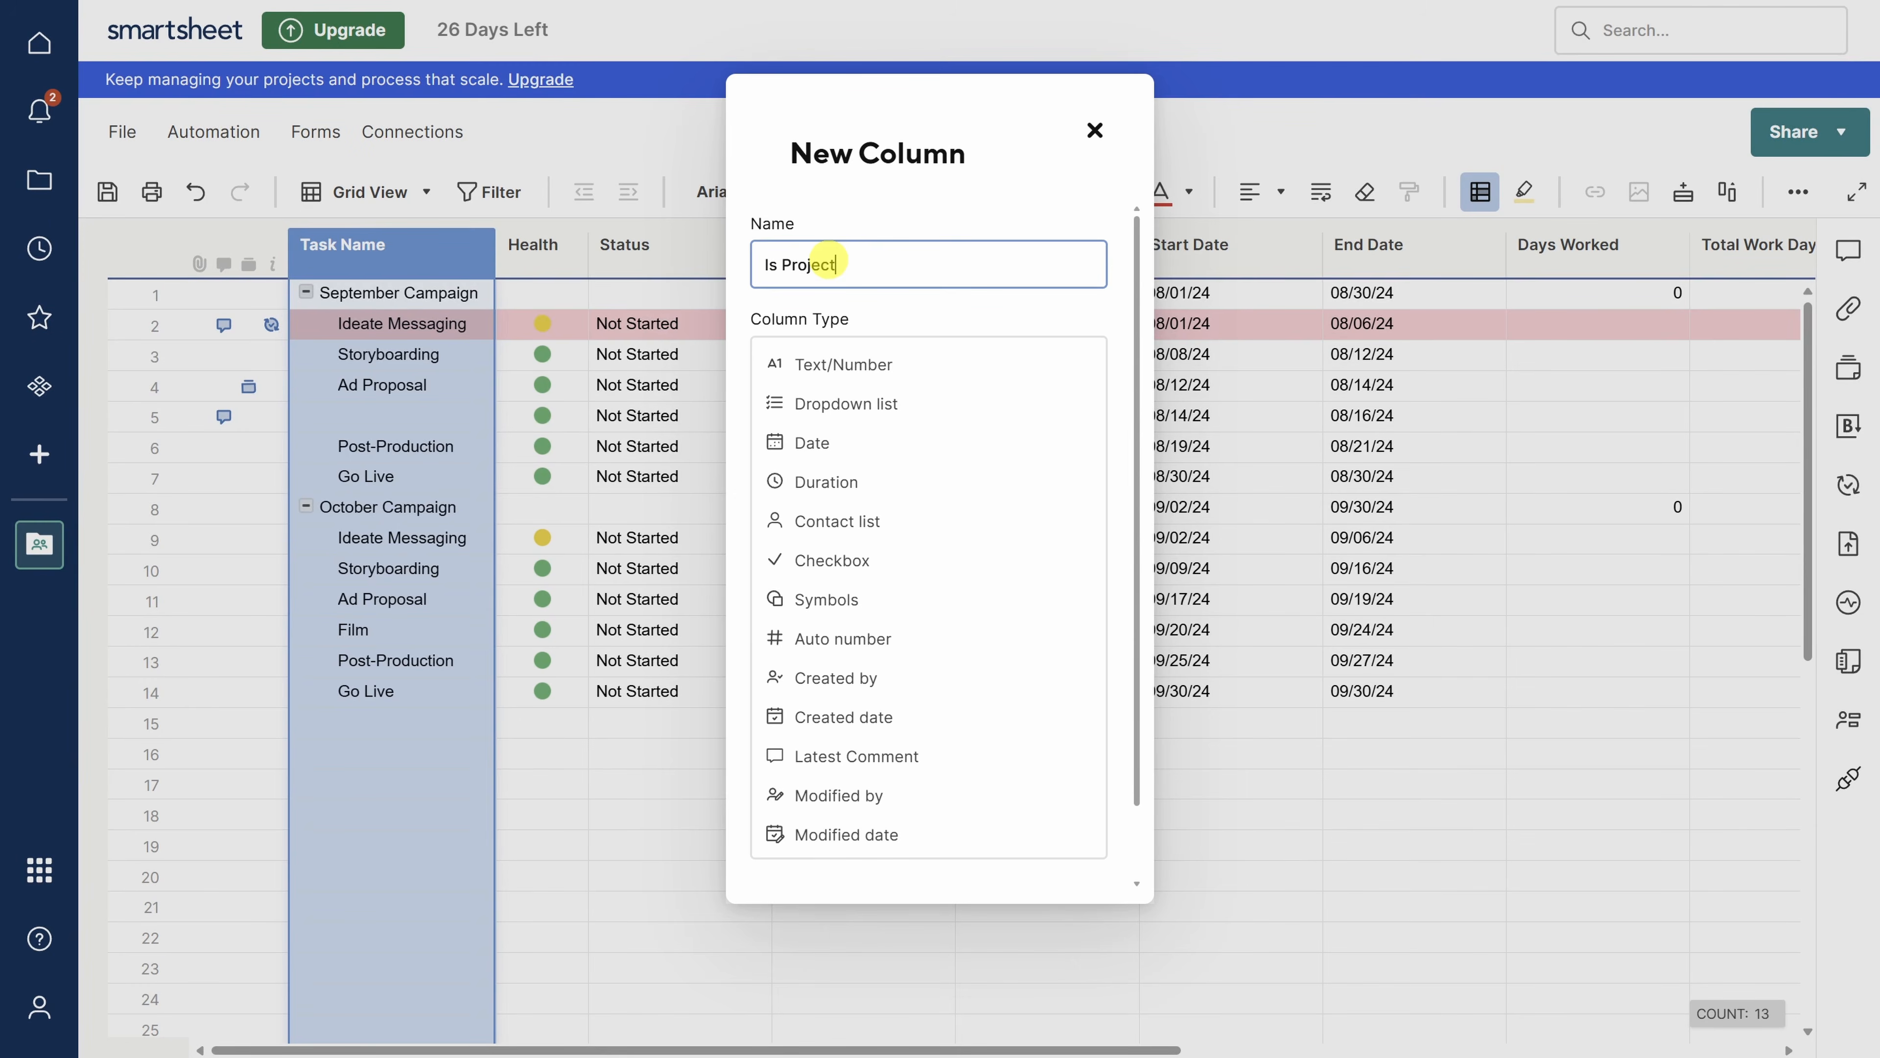
pyautogui.click(831, 560)
pyautogui.click(890, 513)
pyautogui.click(1075, 605)
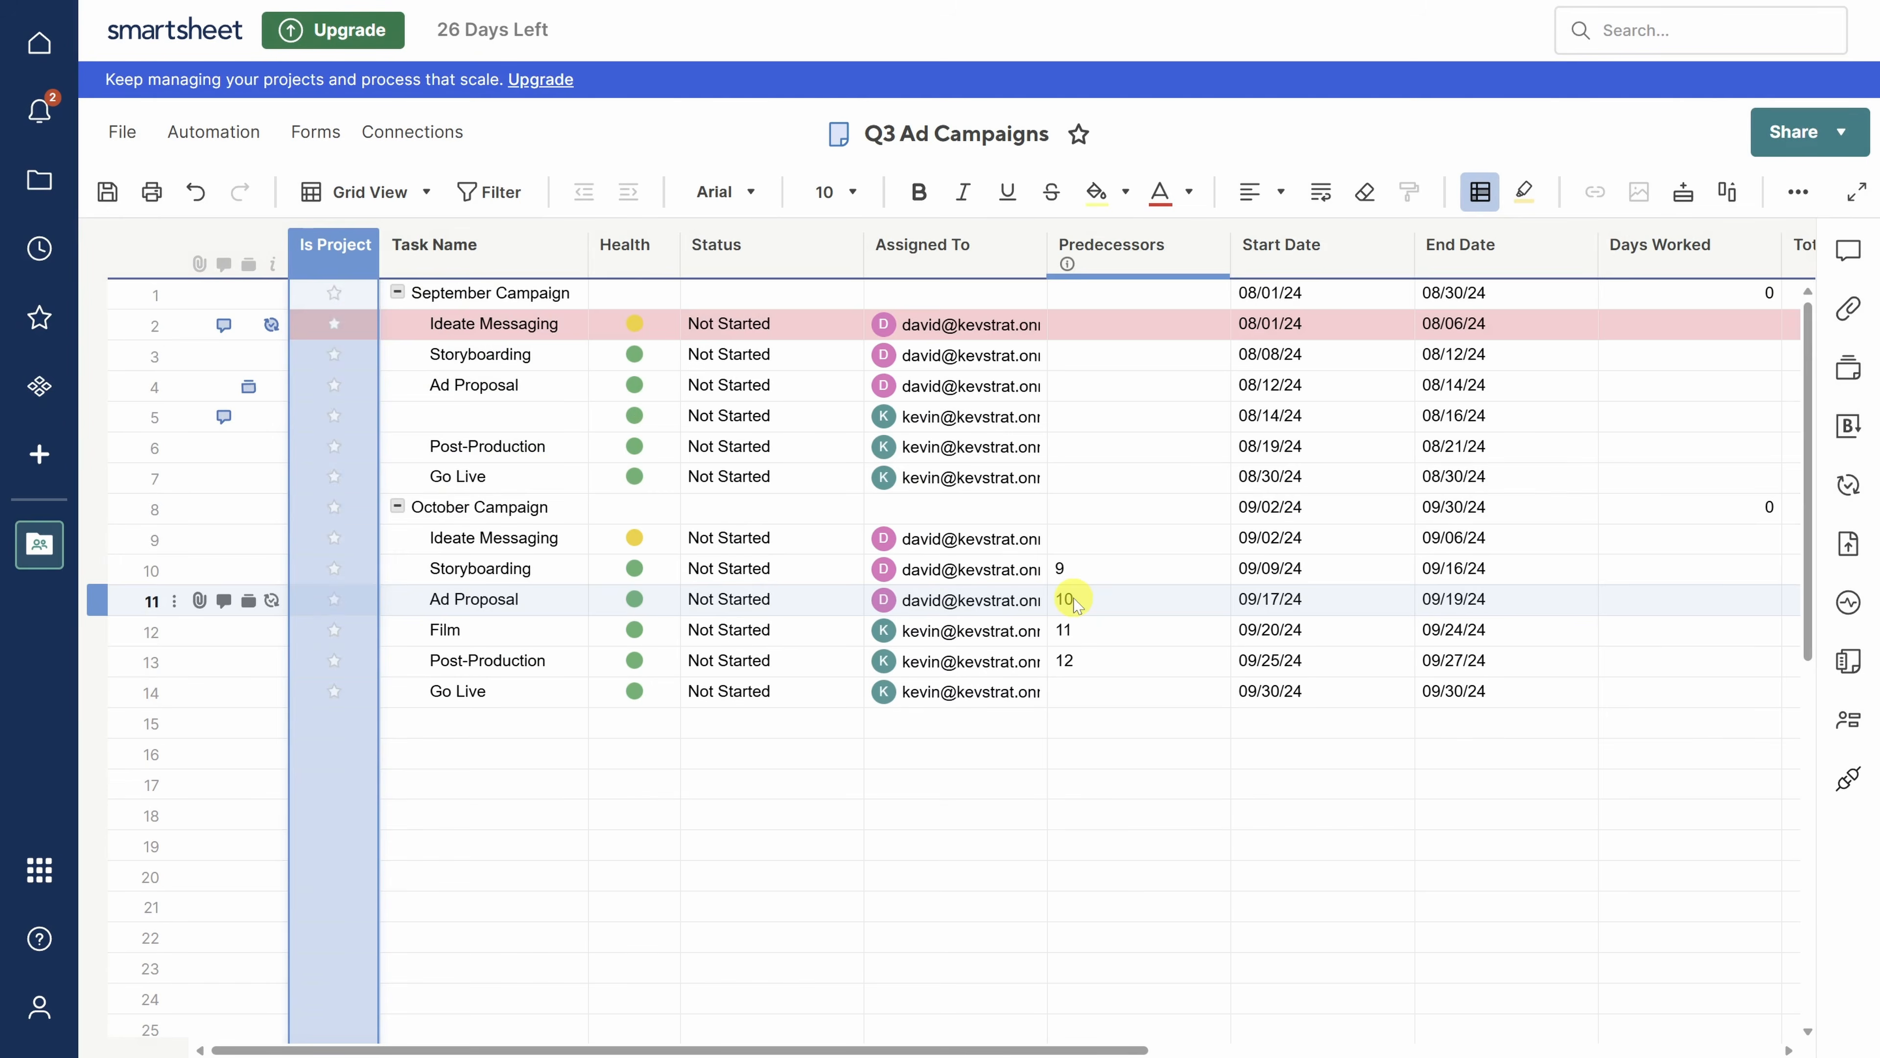
pyautogui.click(333, 294)
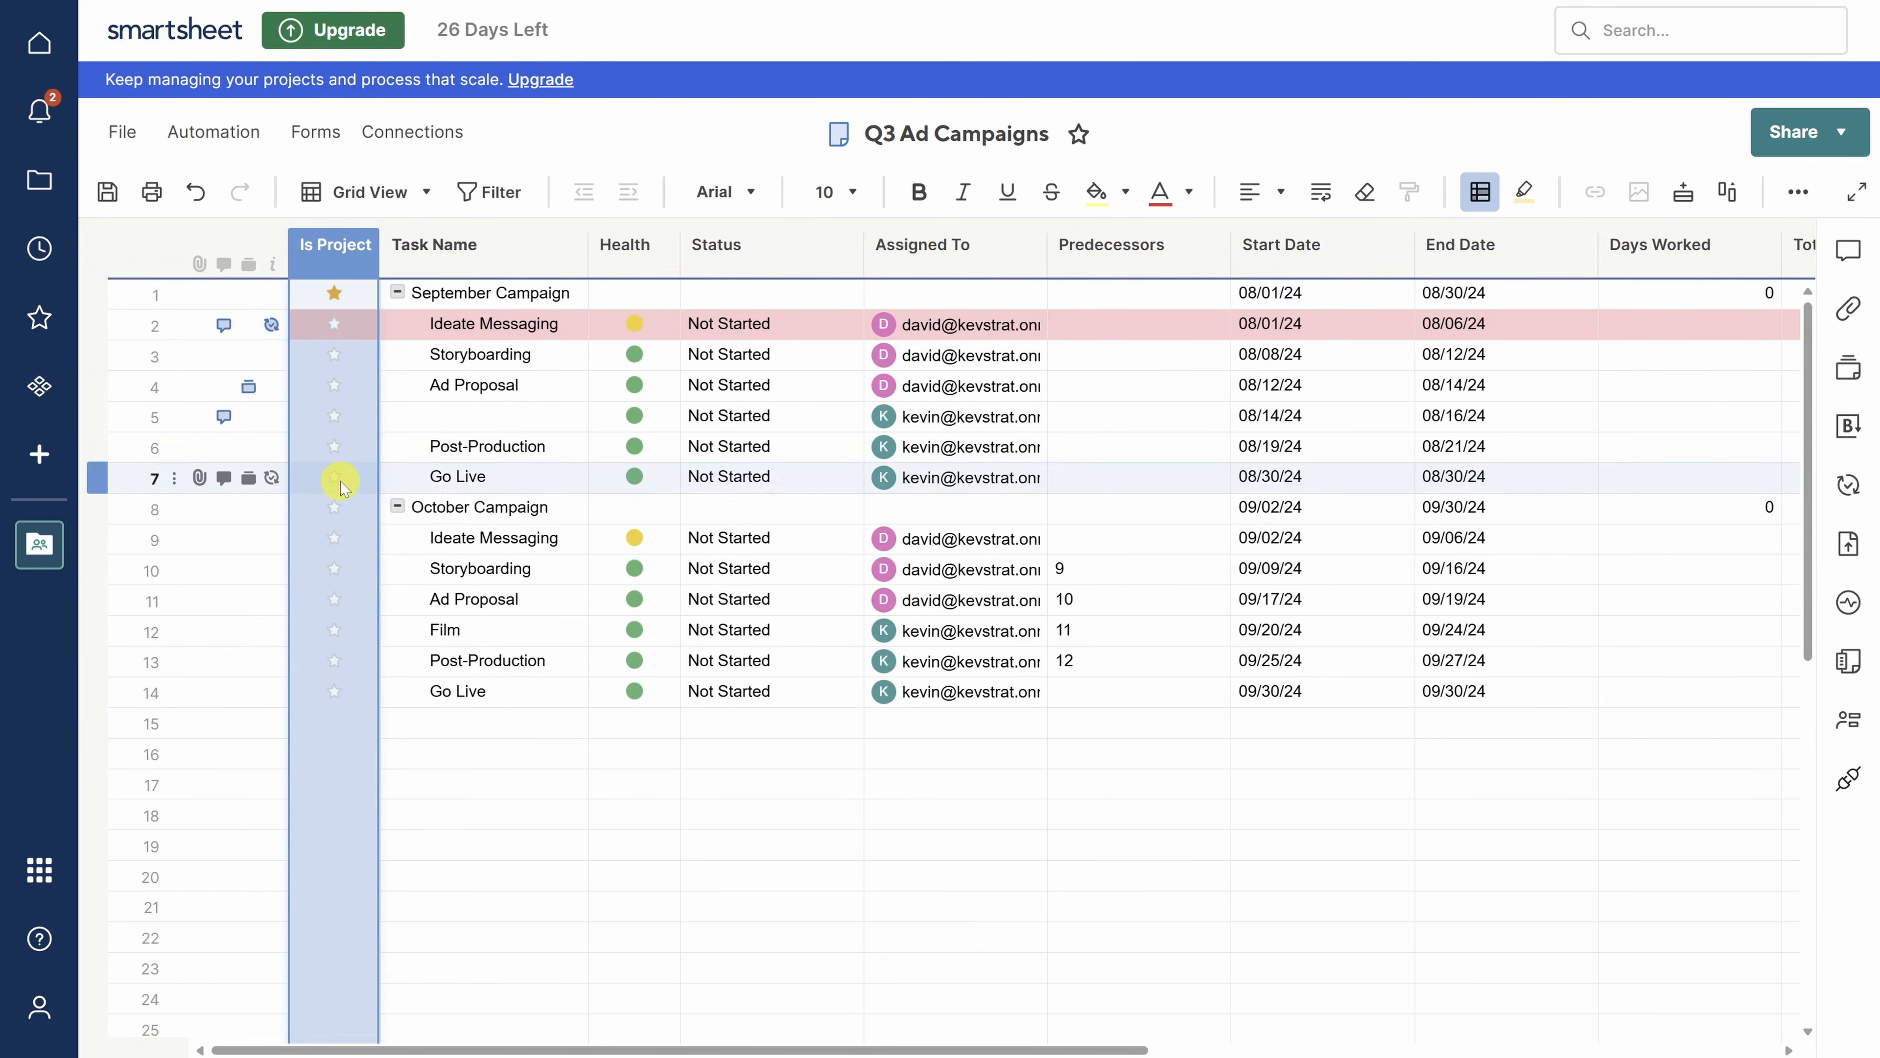
pyautogui.click(334, 511)
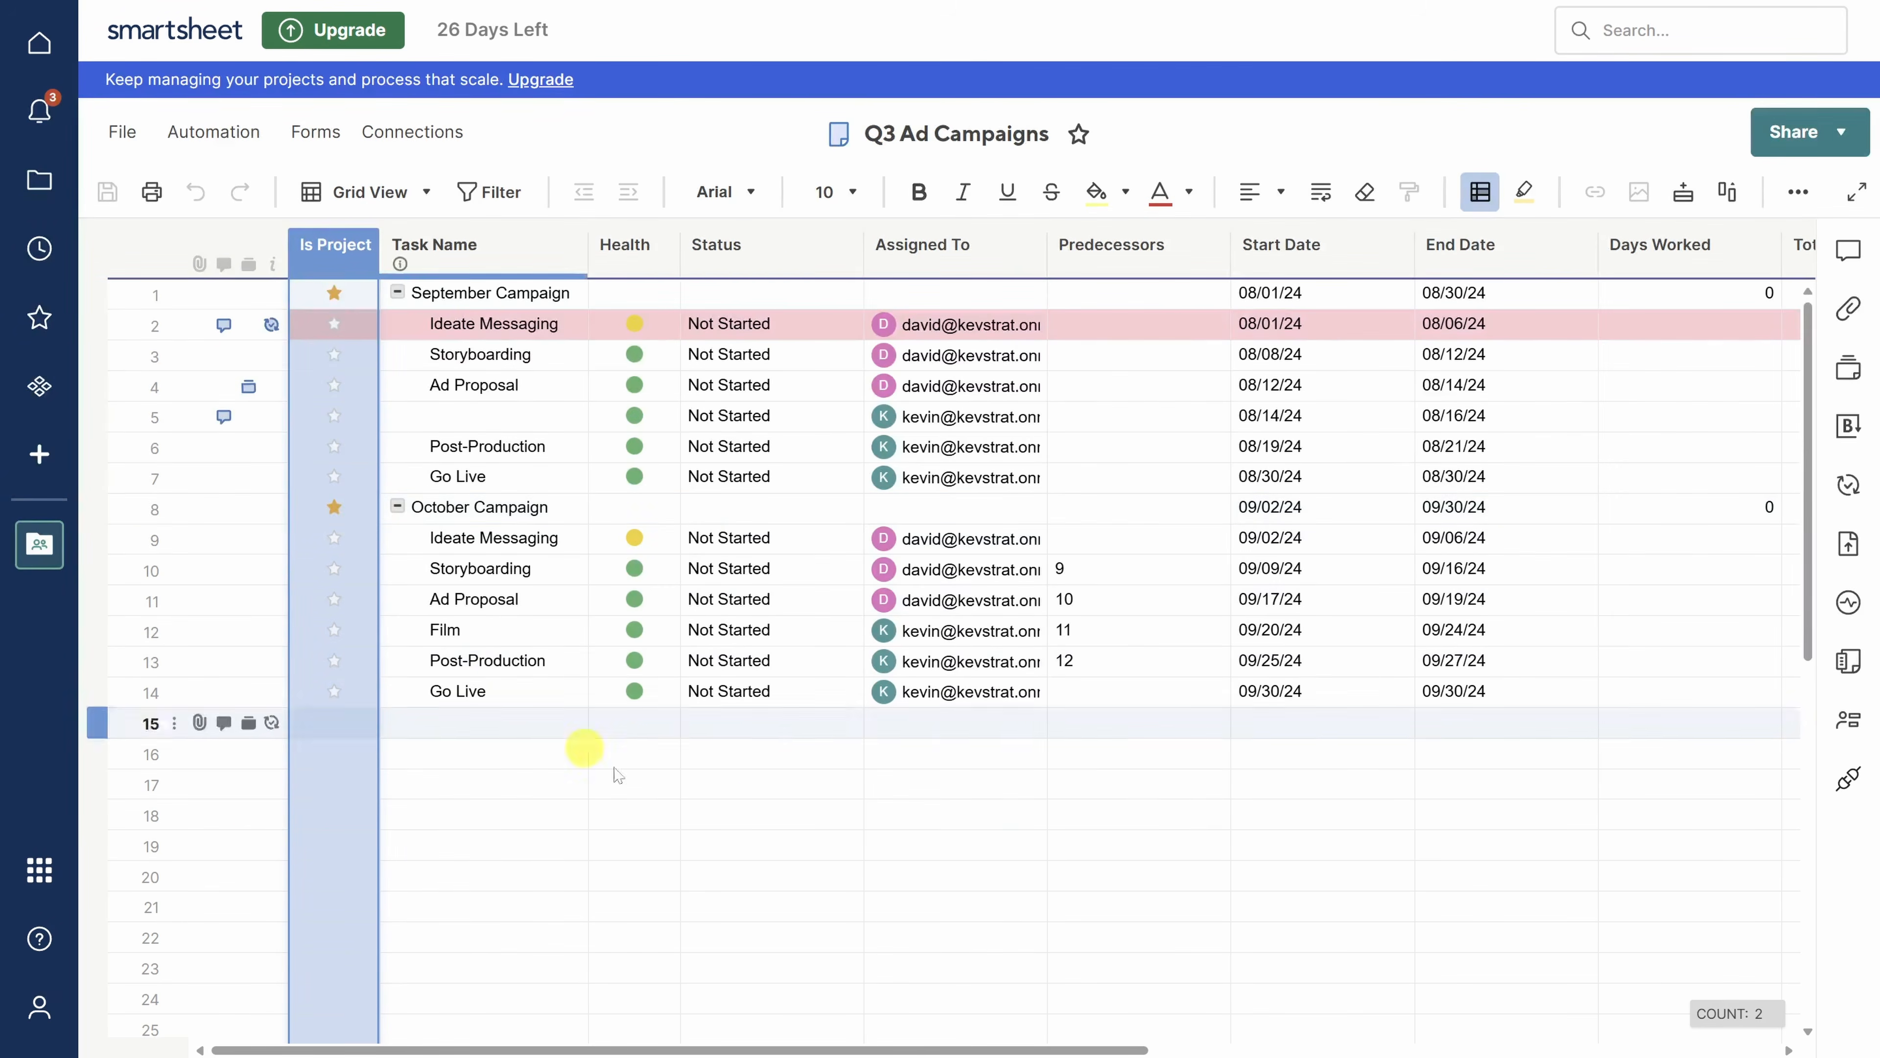
pyautogui.moveTo(894, 1046); pyautogui.dragTo(1274, 1049)
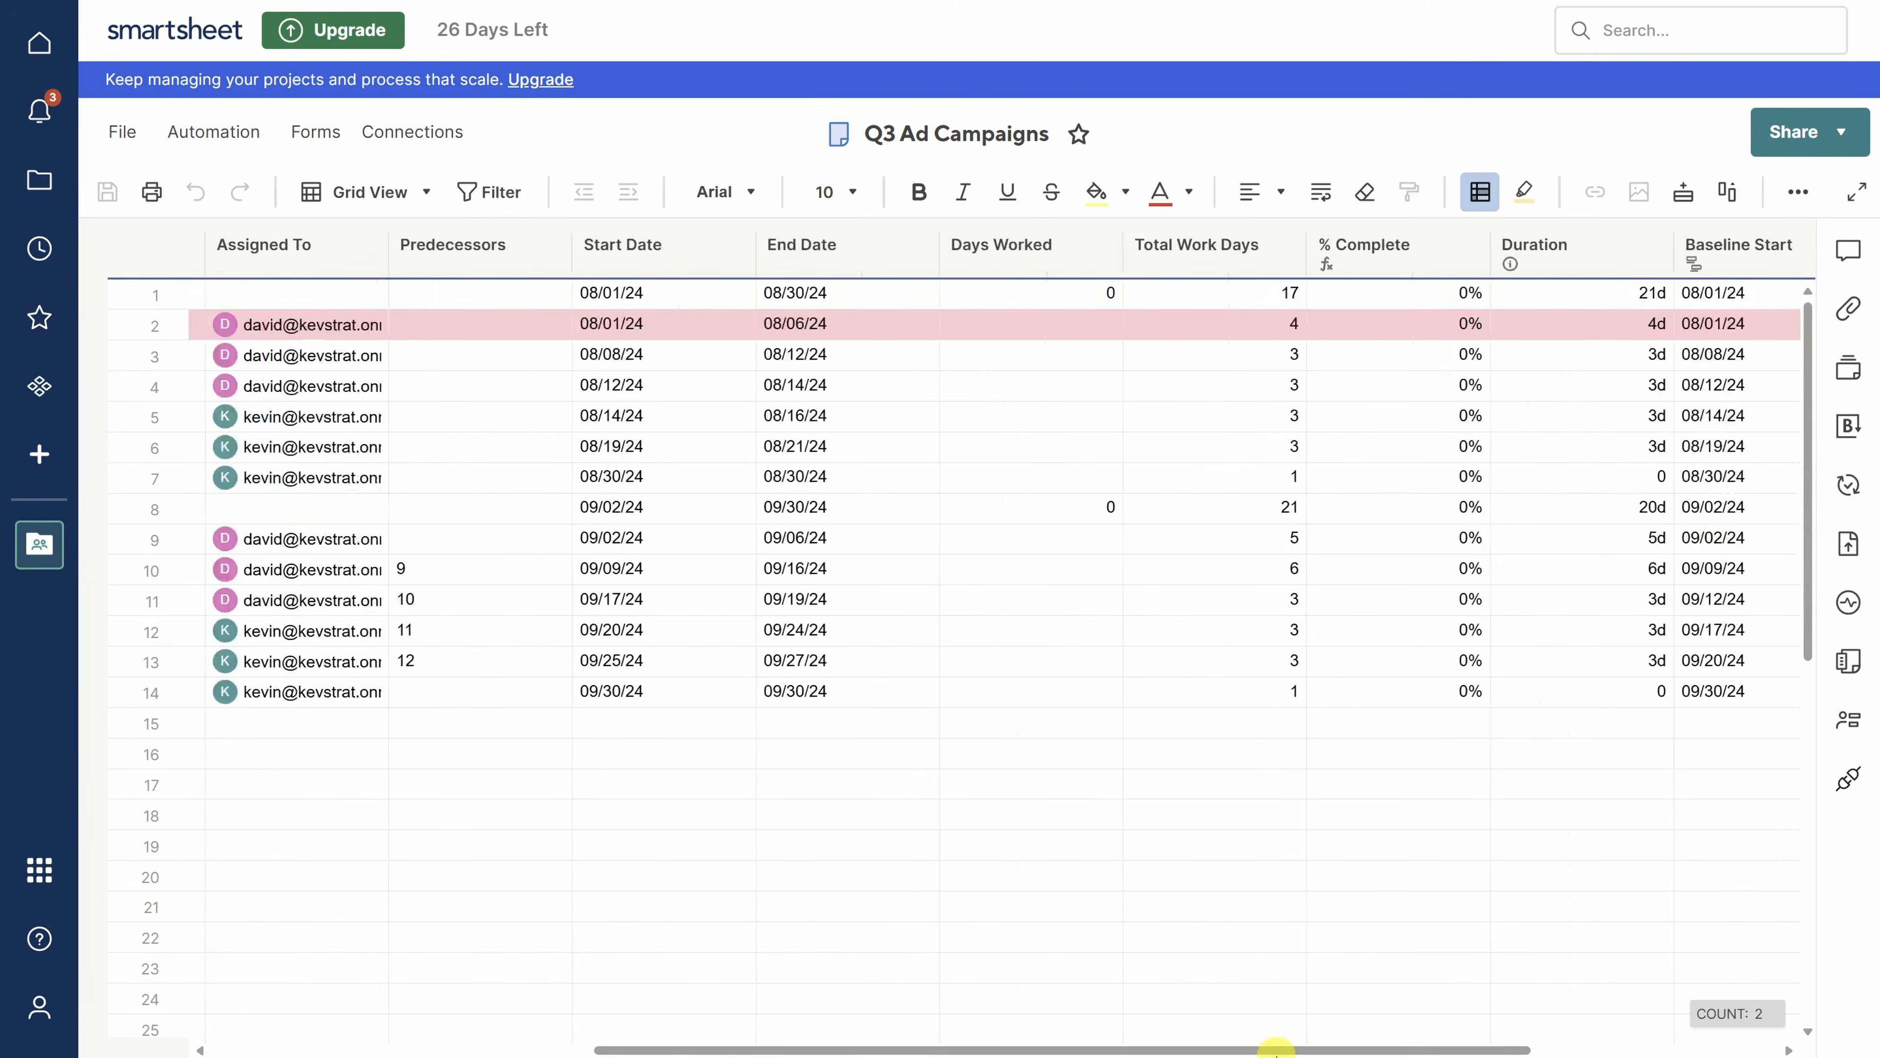
# - Insert a Text/Number column 'Expected Days Worked' right of % Complete
pyautogui.click(1473, 249)
pyautogui.click(1473, 248)
pyautogui.click(1539, 326)
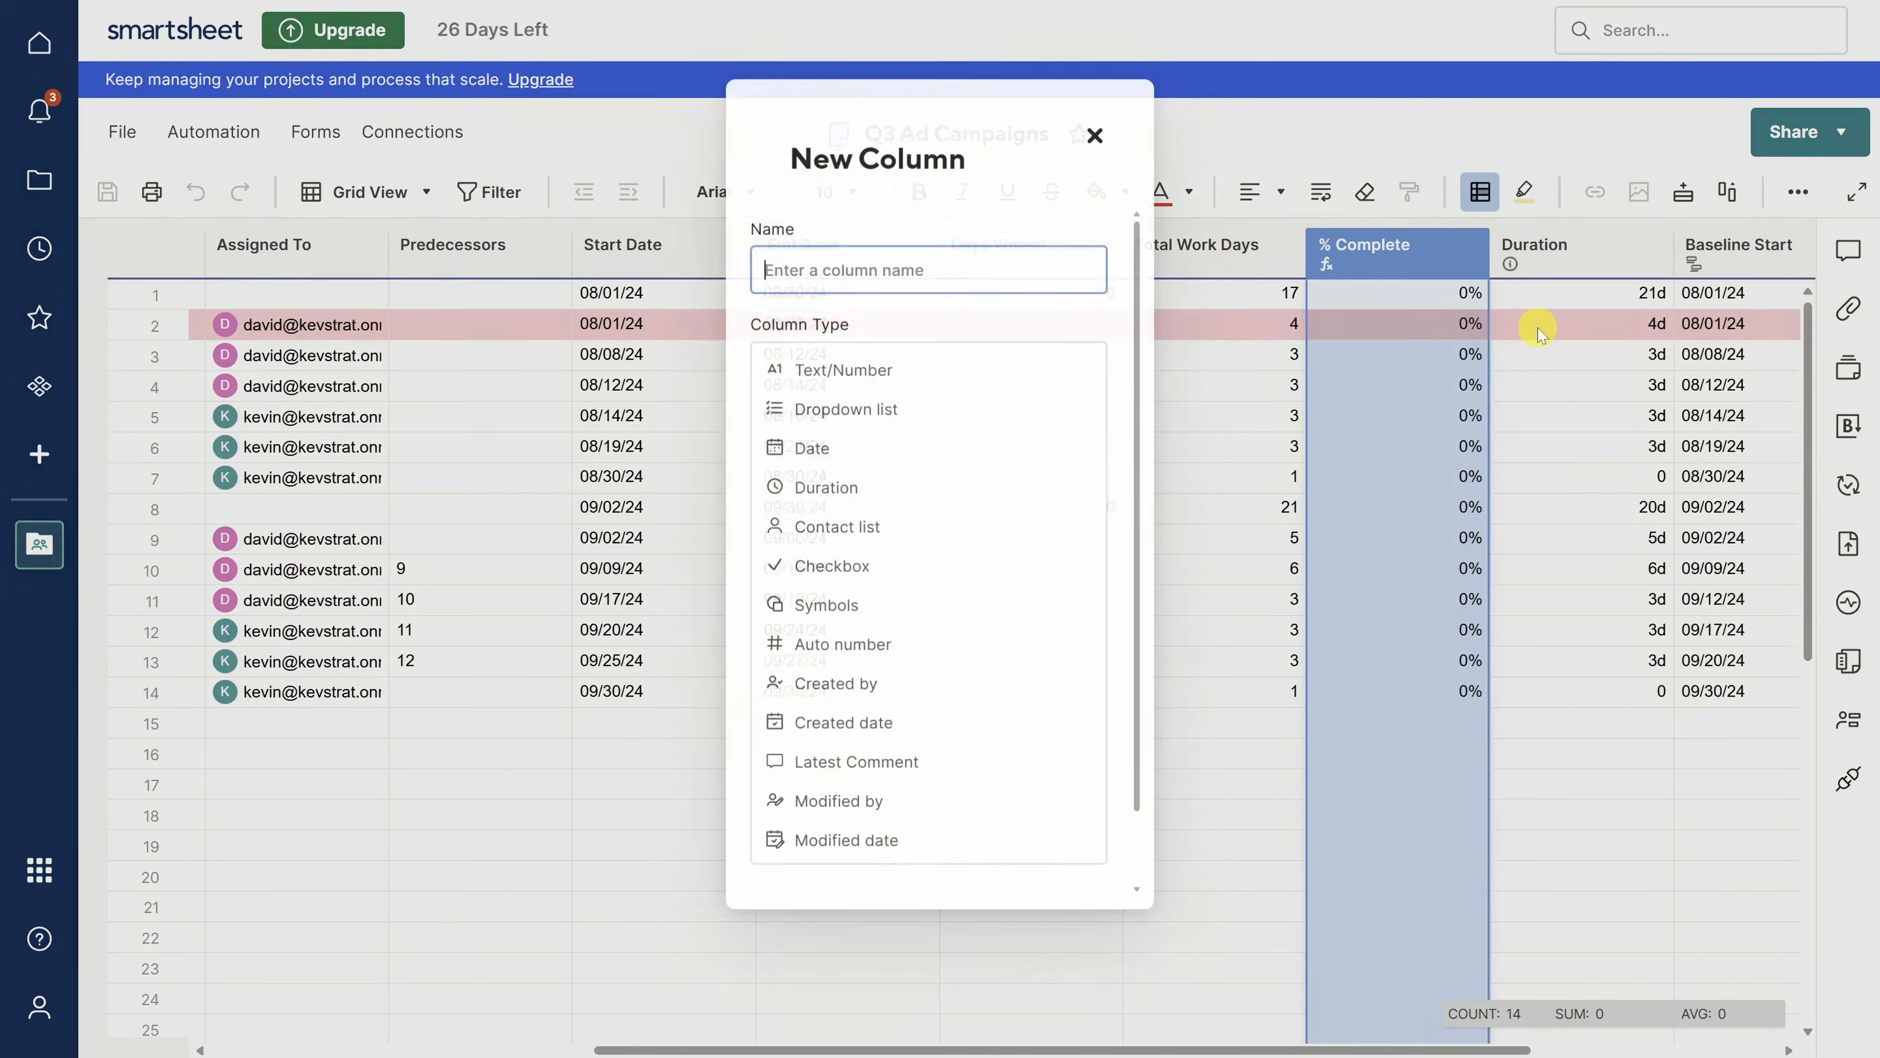
pyautogui.write('Expected Days Worked')
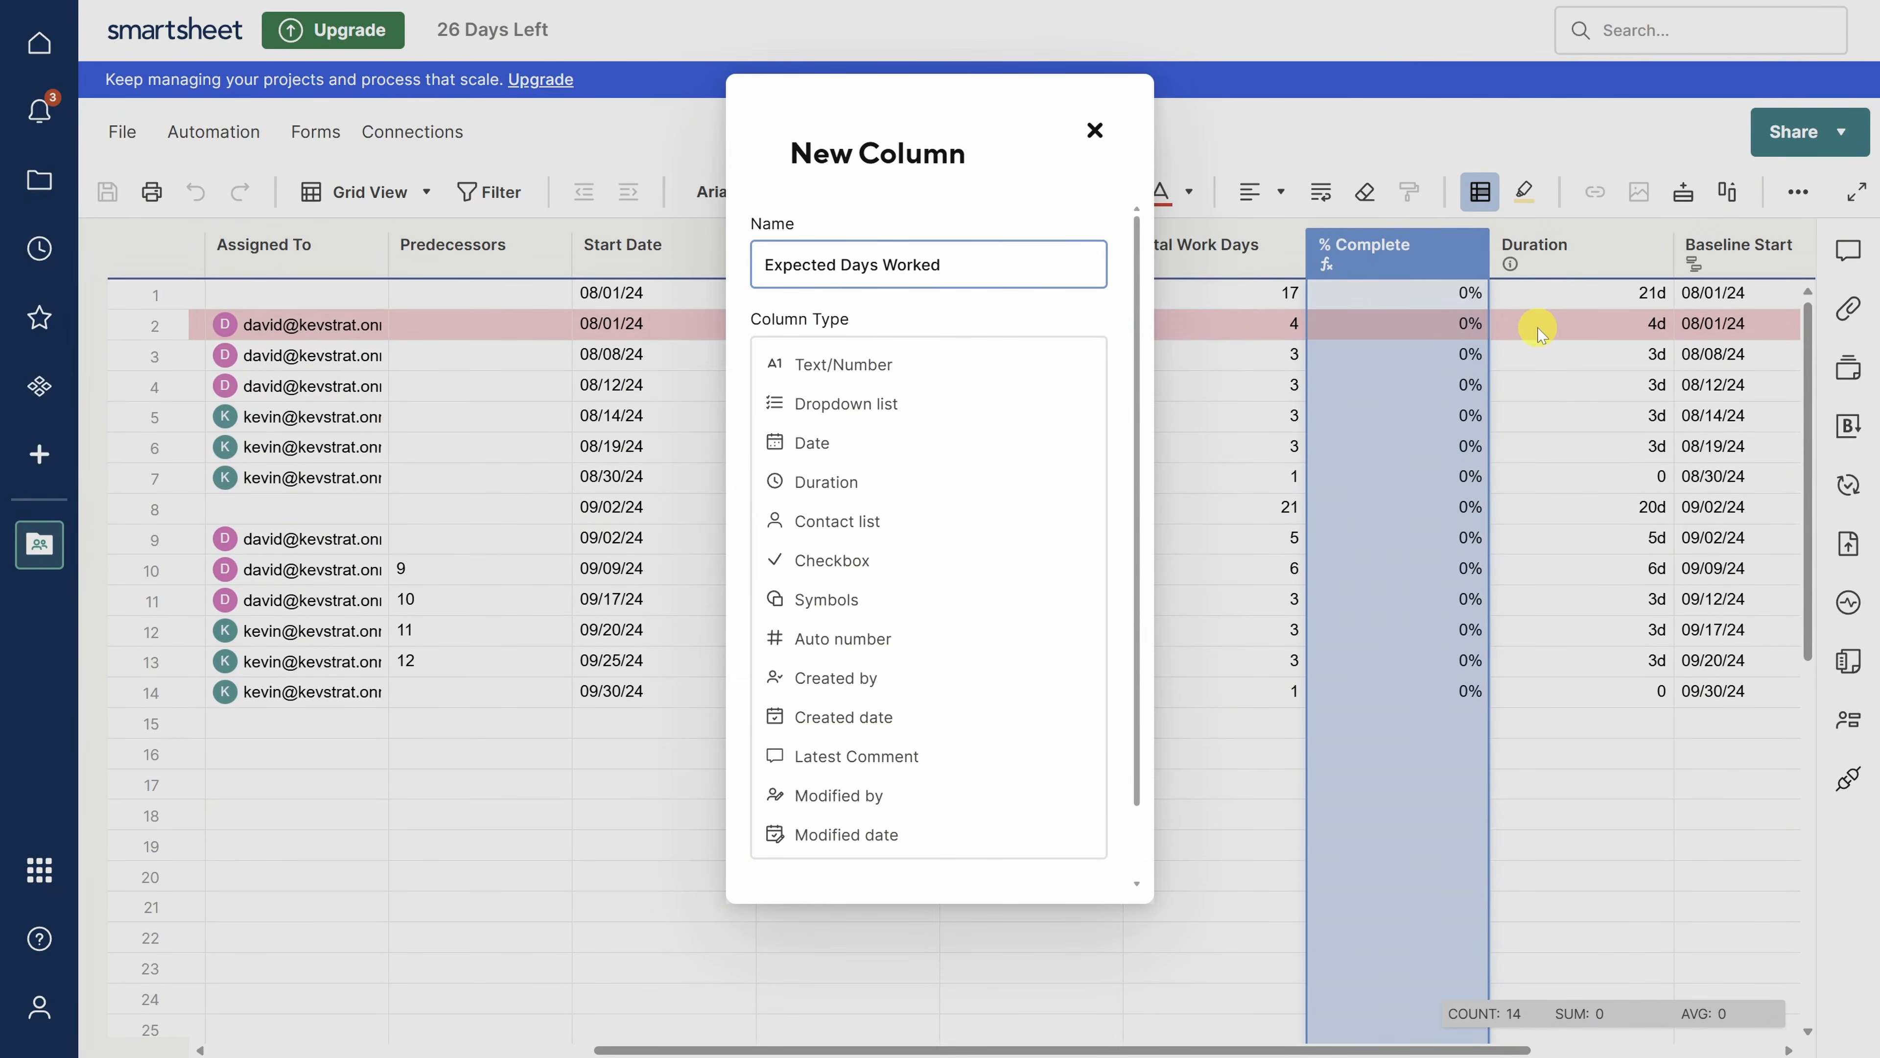
pyautogui.click(855, 365)
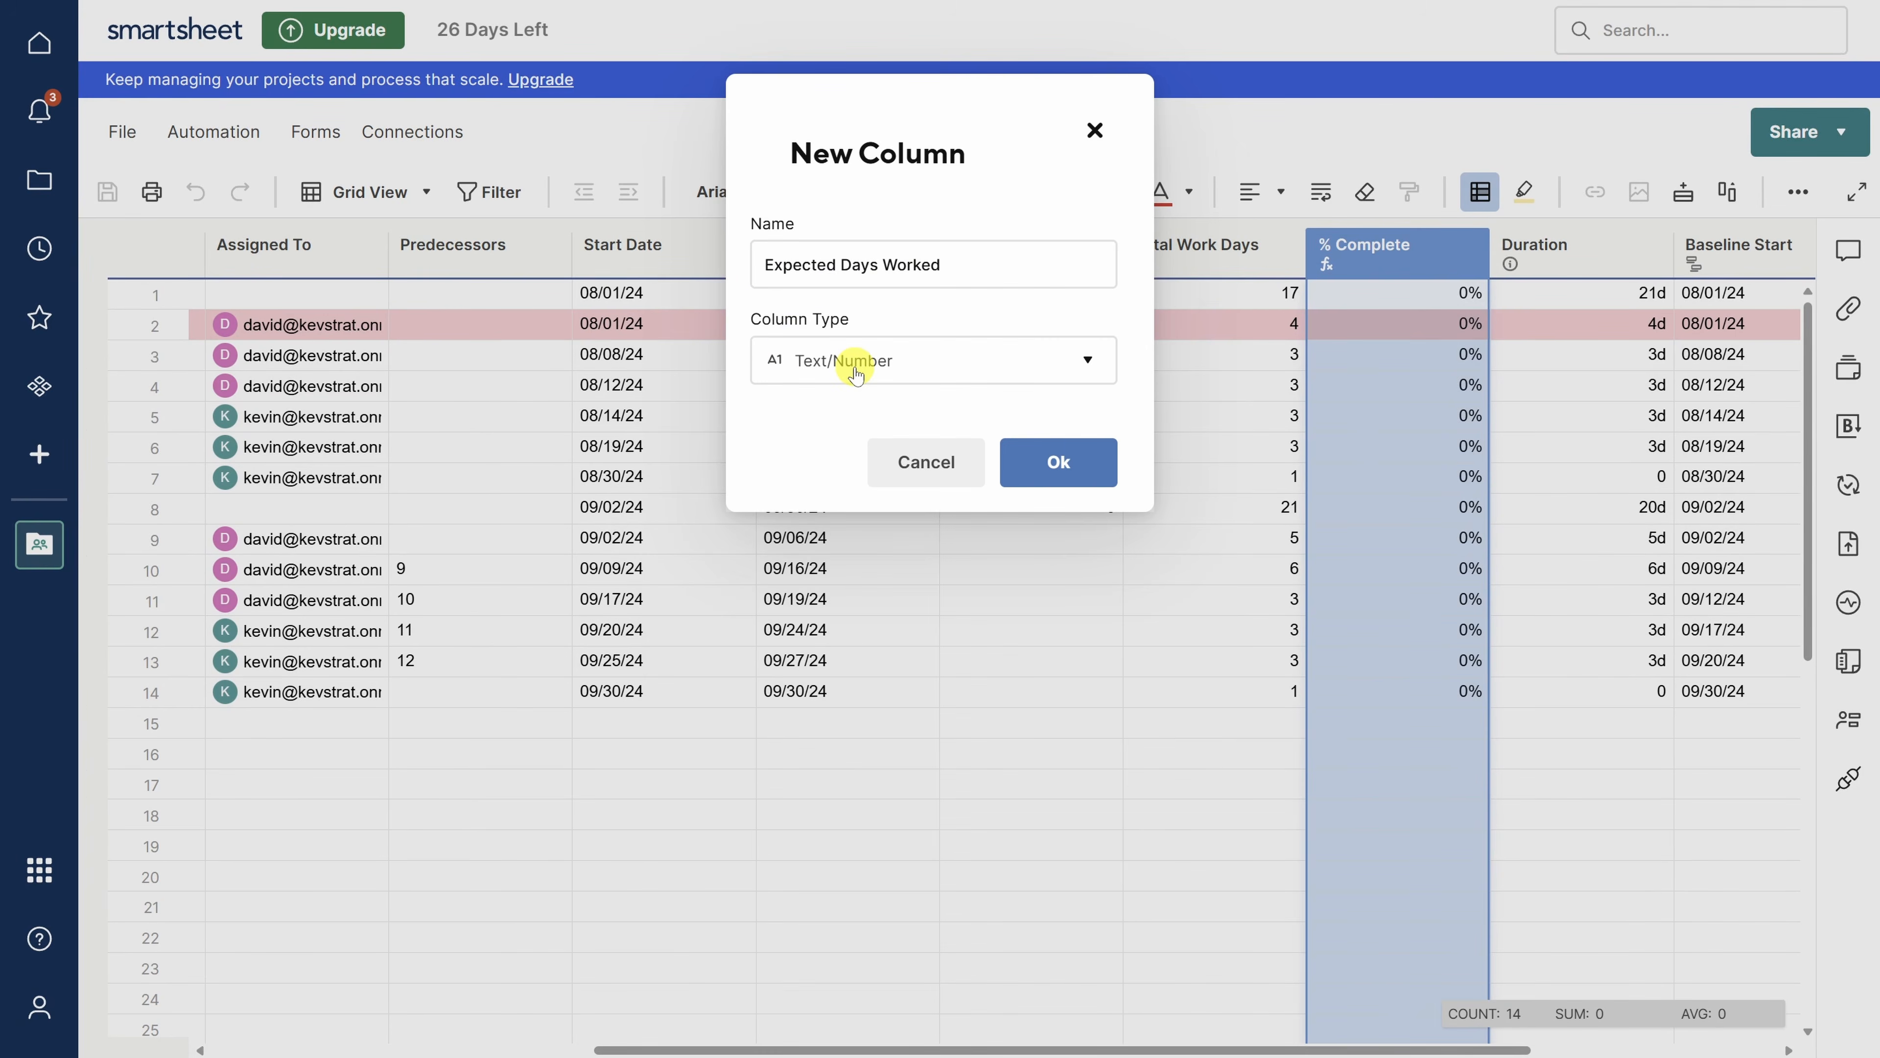
pyautogui.click(1054, 461)
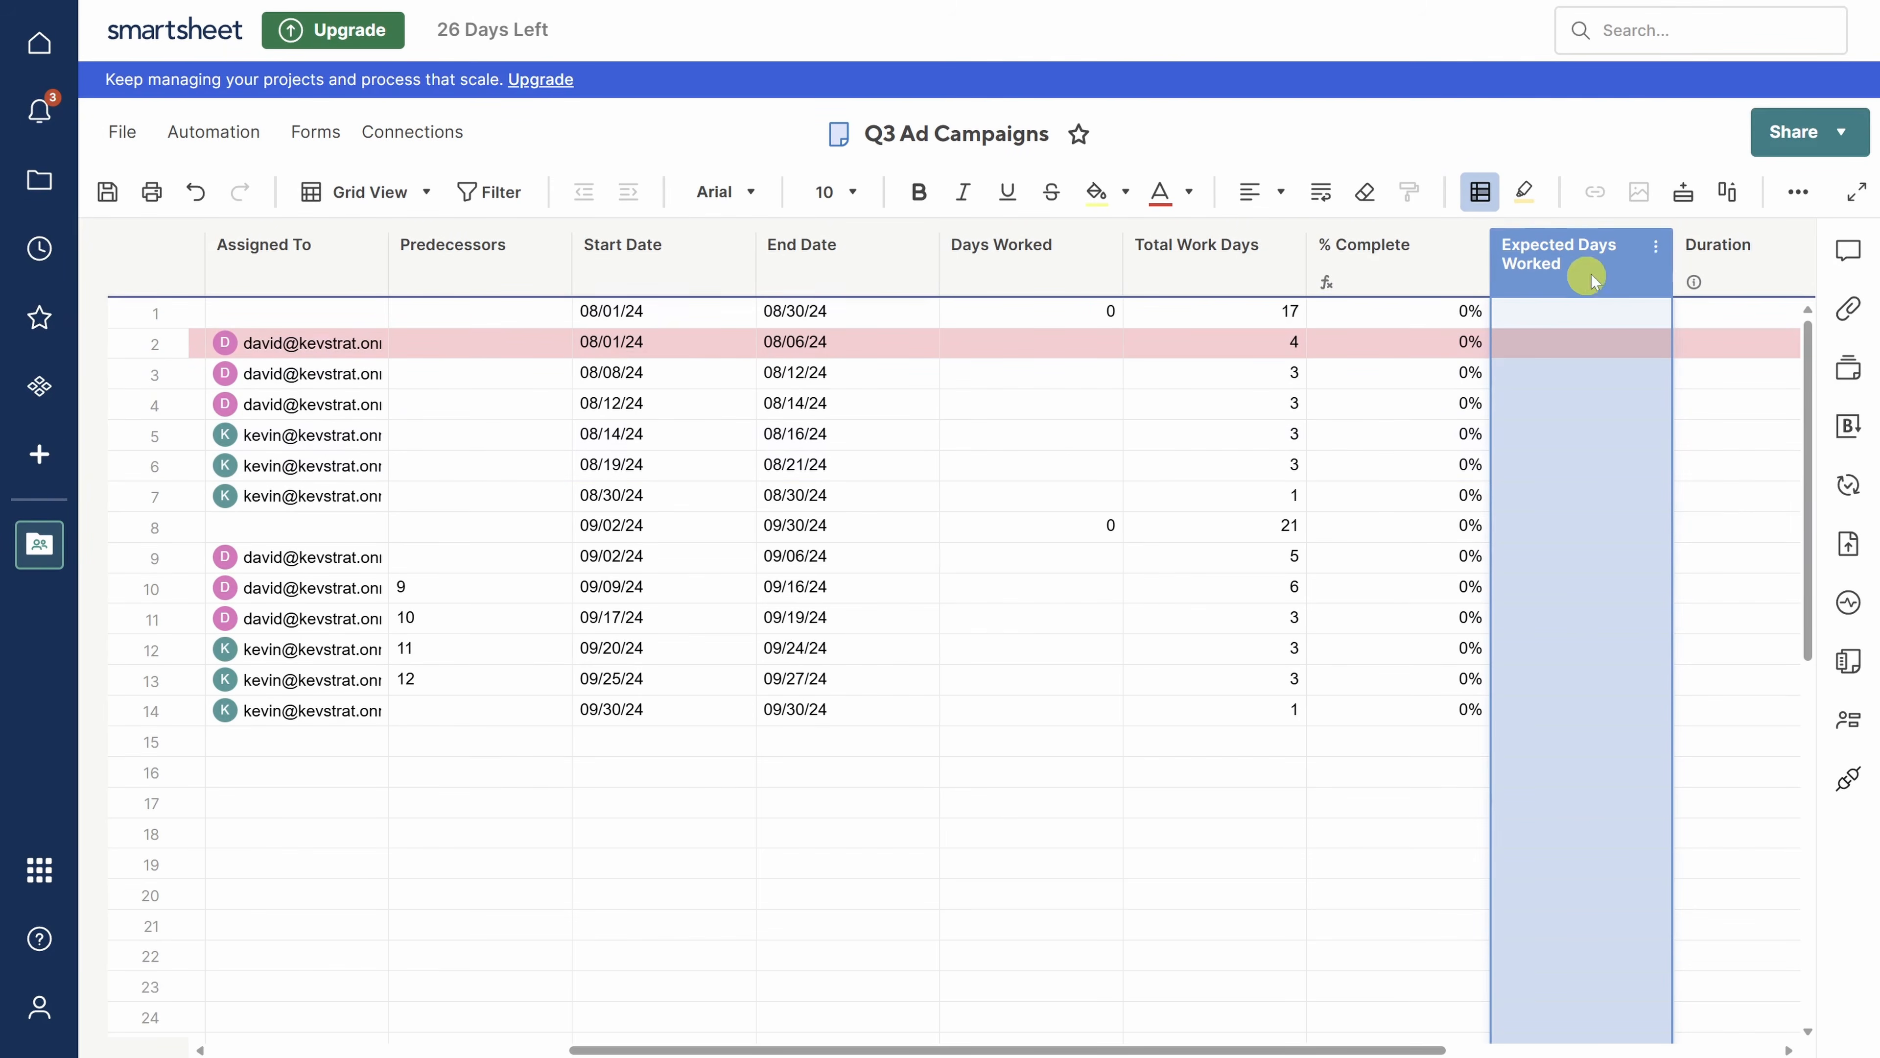
# - Insert a Text/Number column 'Expected % Complete' right of Expected Days Worked
pyautogui.click(1656, 246)
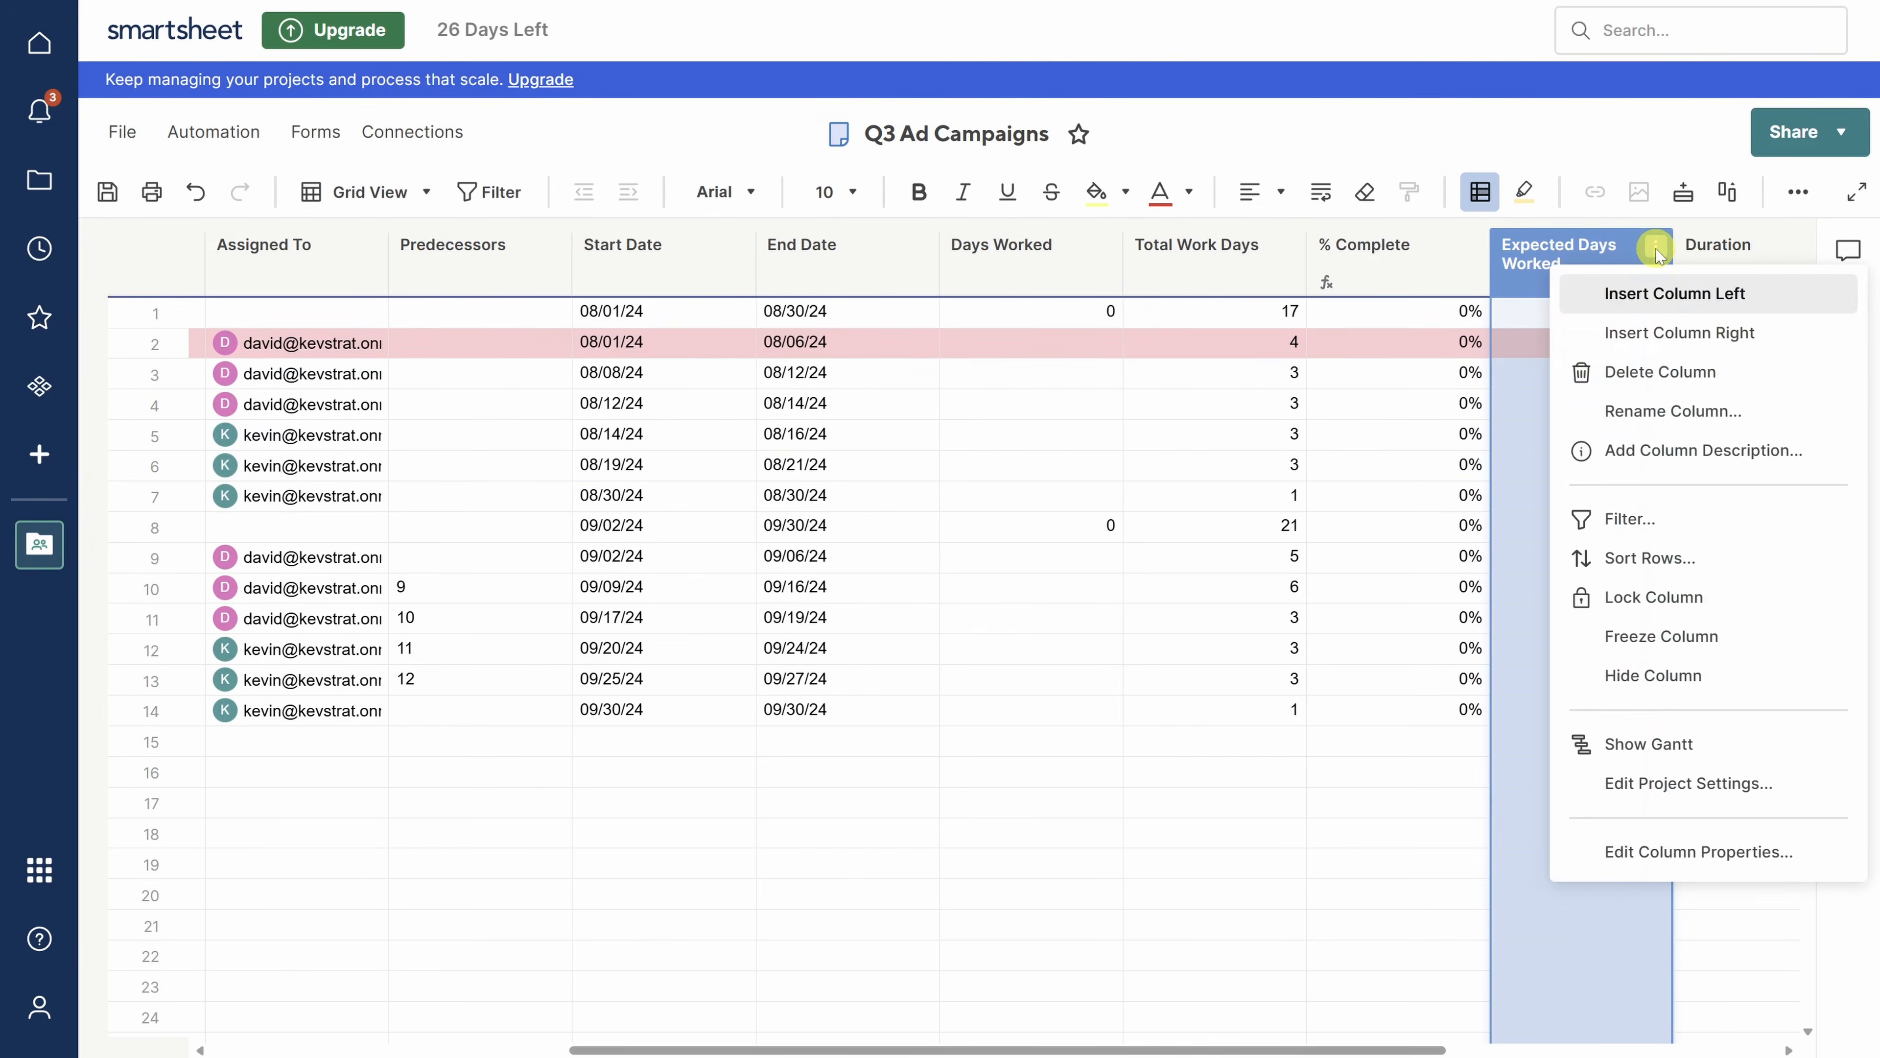
pyautogui.click(1667, 342)
pyautogui.write('Expected % Complete')
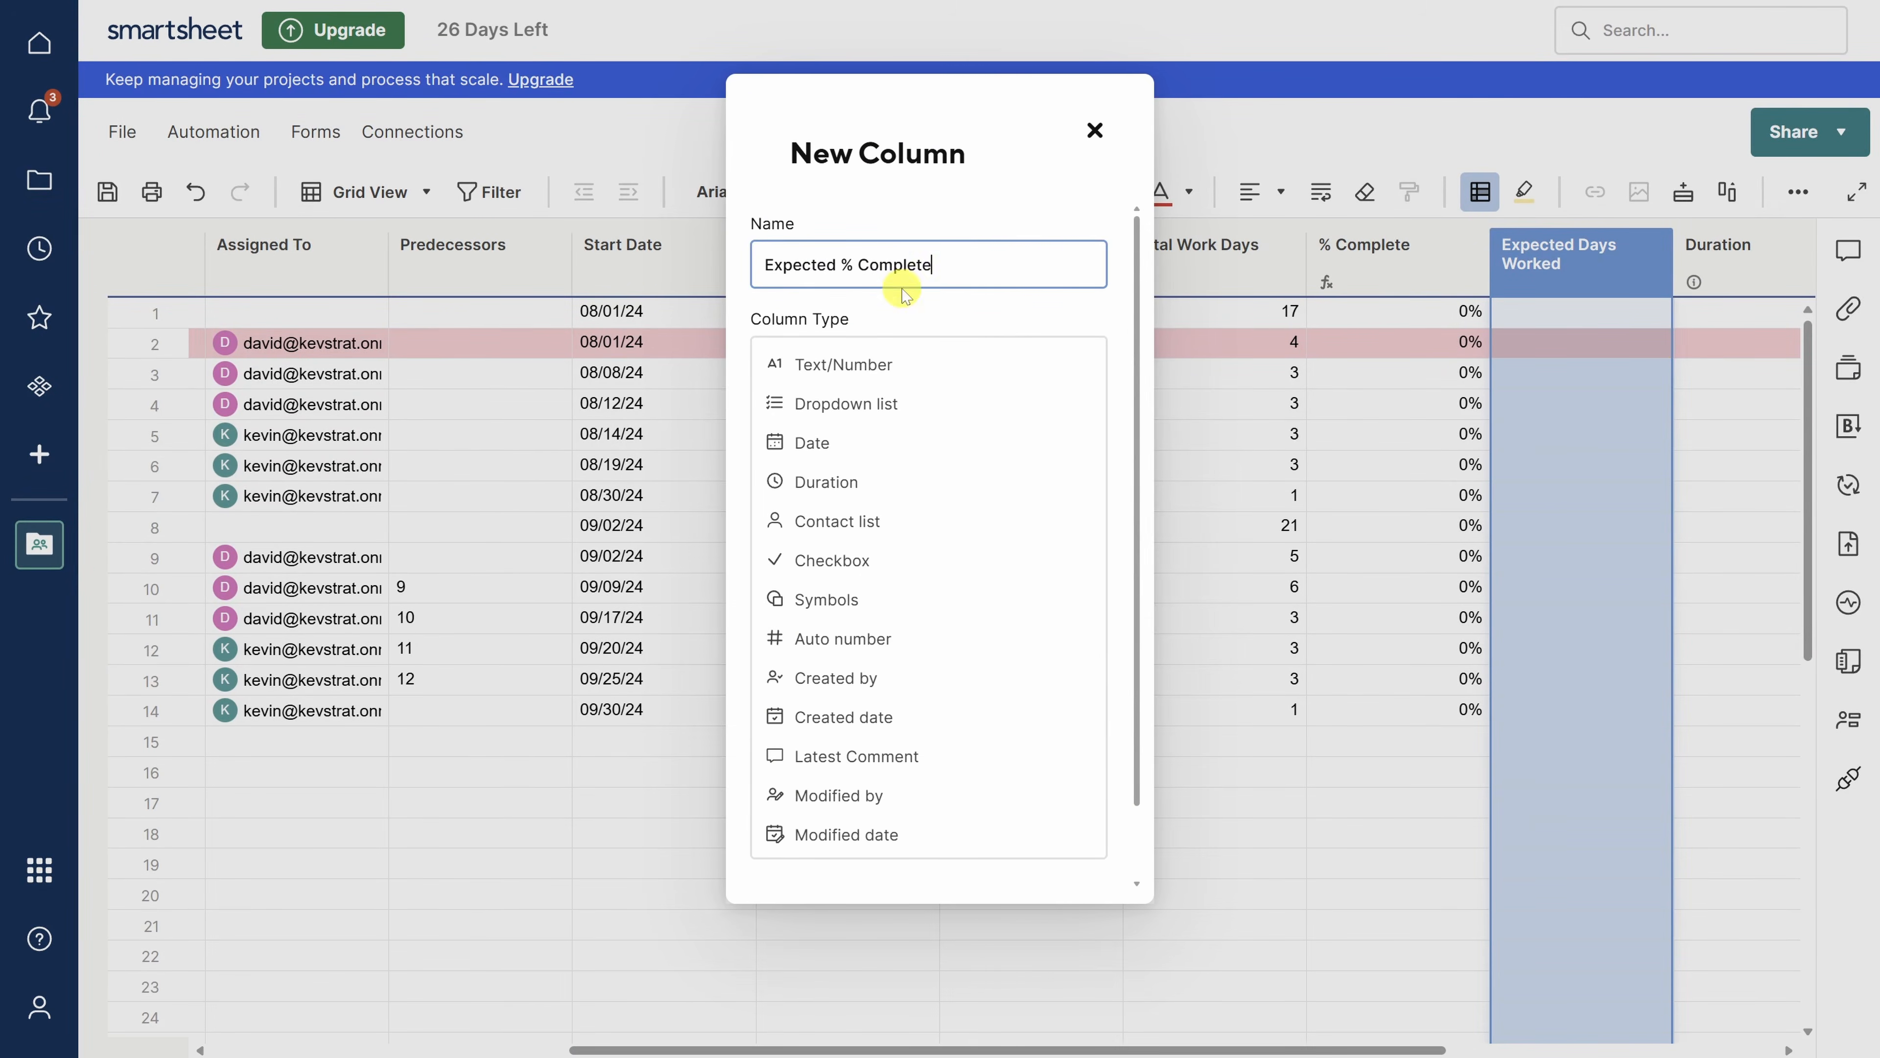
pyautogui.click(841, 364)
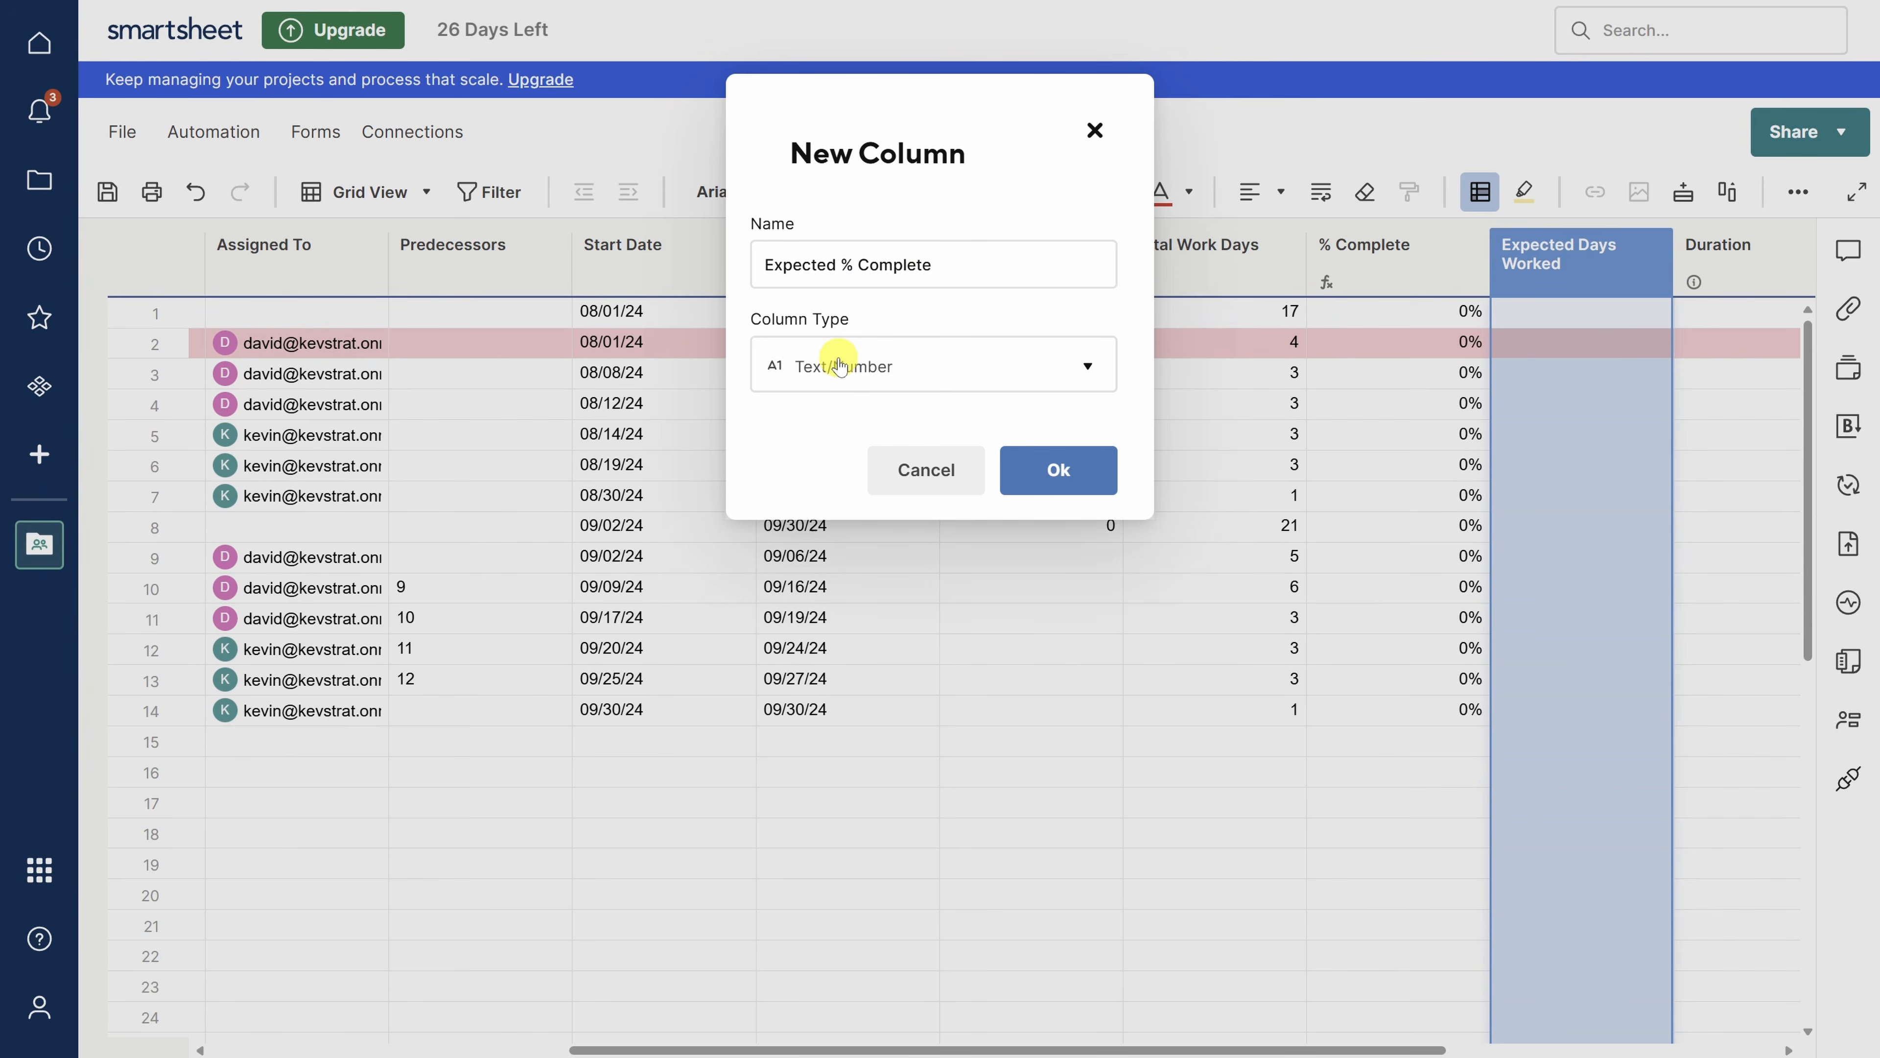
pyautogui.click(1047, 465)
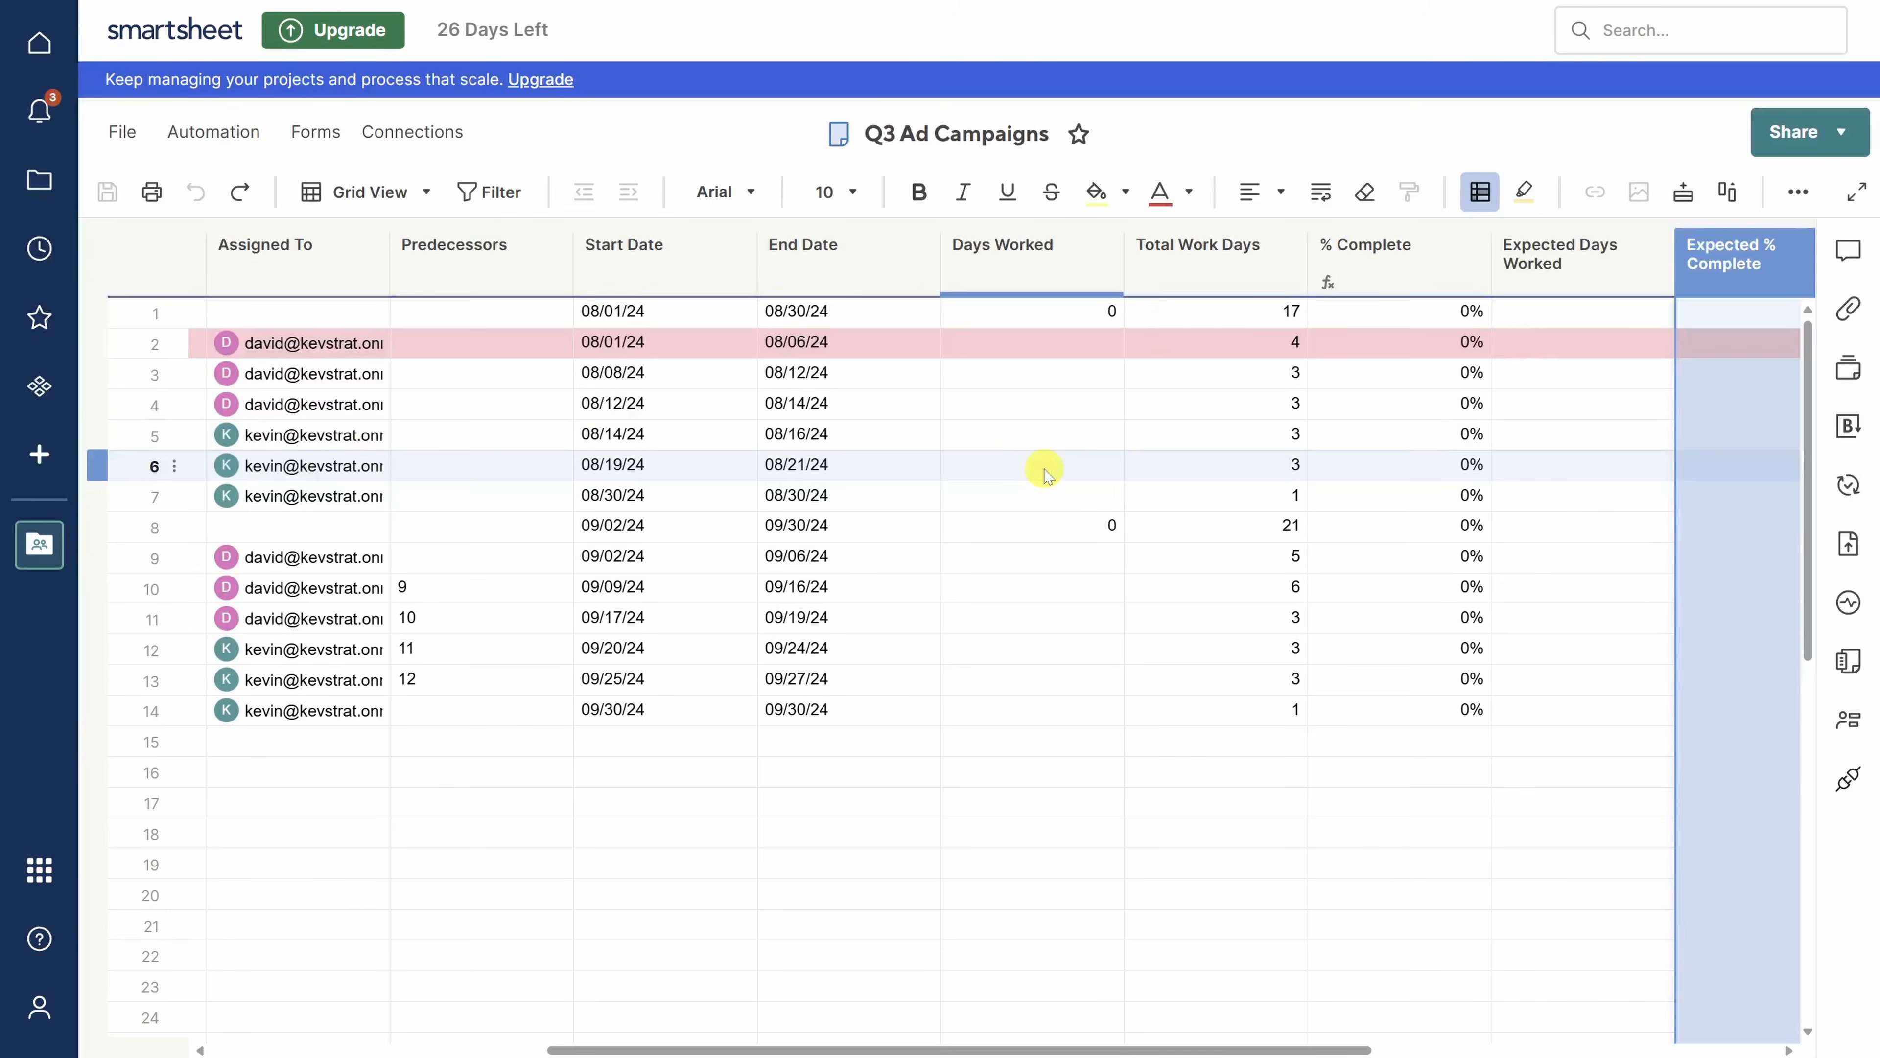
# - Paste the formulas into row 1 of Expected Days Worked and Expected % Complete
pyautogui.click(1541, 309)
pyautogui.click(1543, 315)
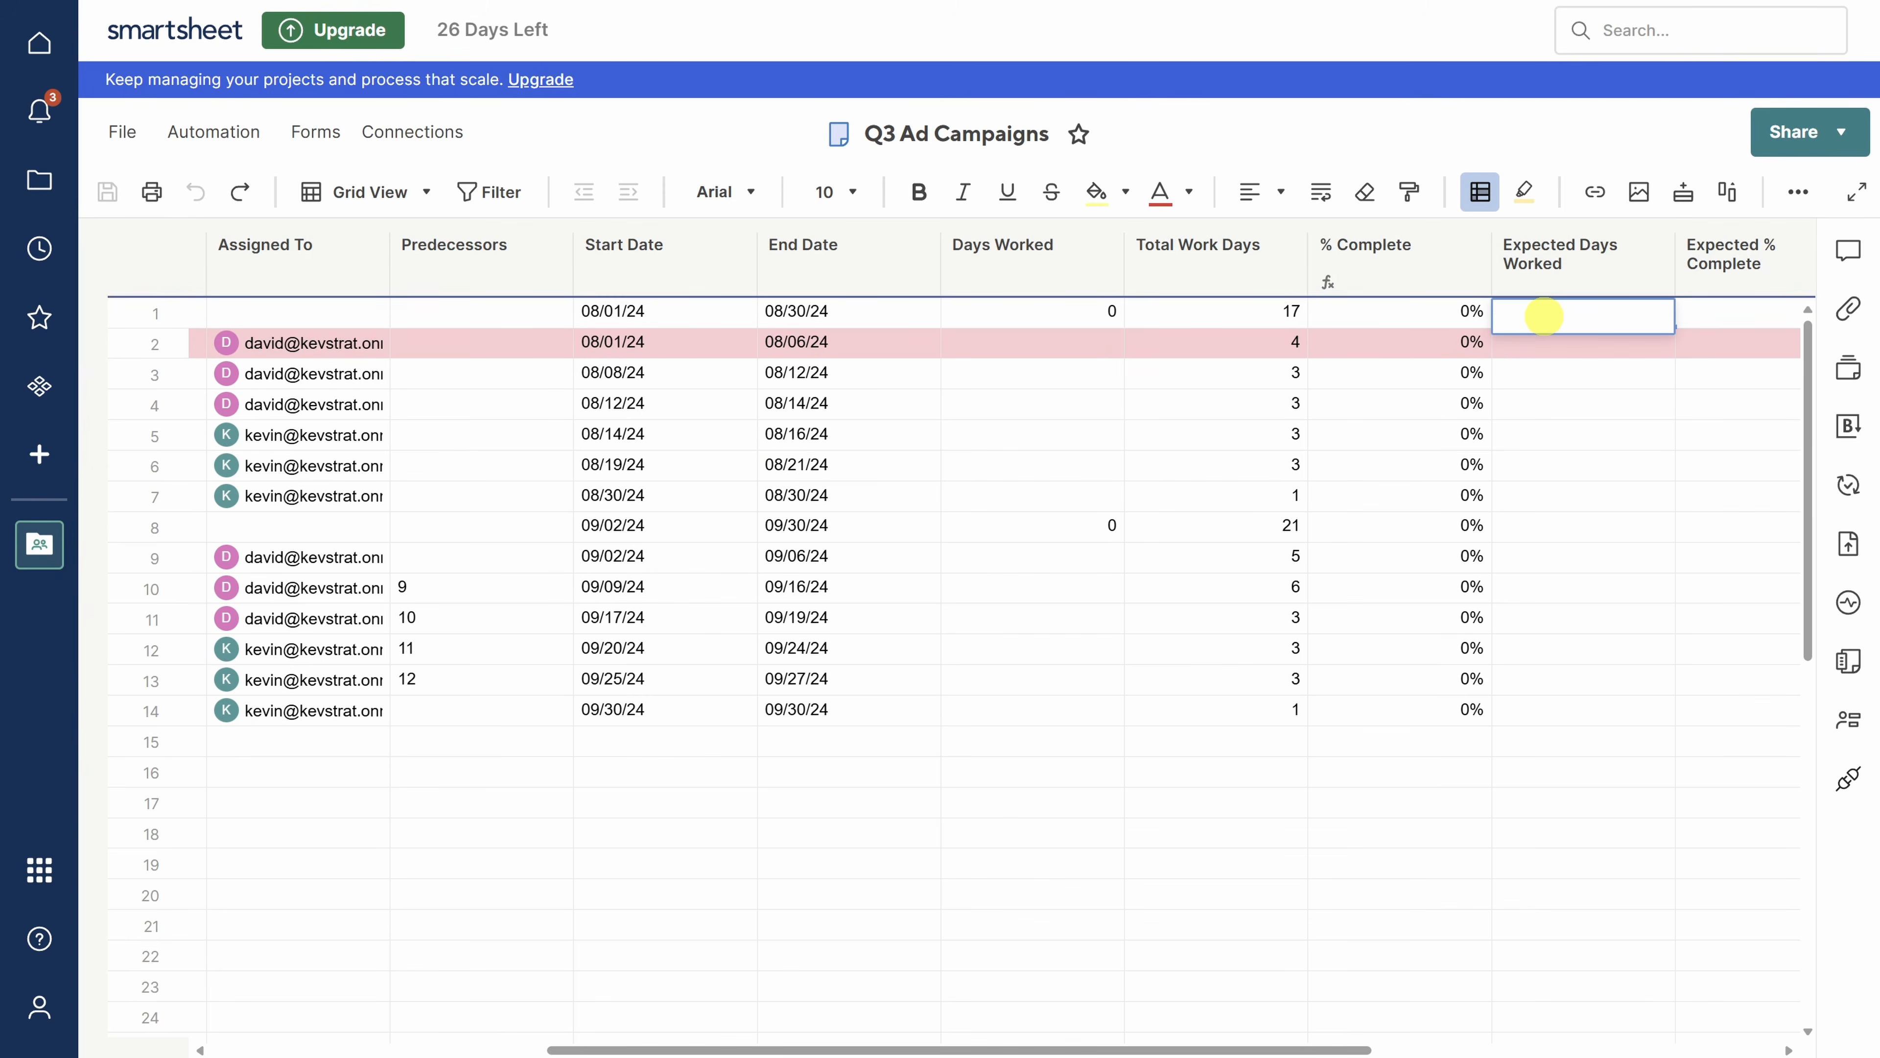
pyautogui.write('=IF([Is Project]@row, SUM(CHILDREN()), IF(Status@row = "Completed", [Days Worked]@row, MAX(MIN(NETWORKDAYS([Baseline Start]@row, TODAY()), [Total Work Days]@row), 0)))')
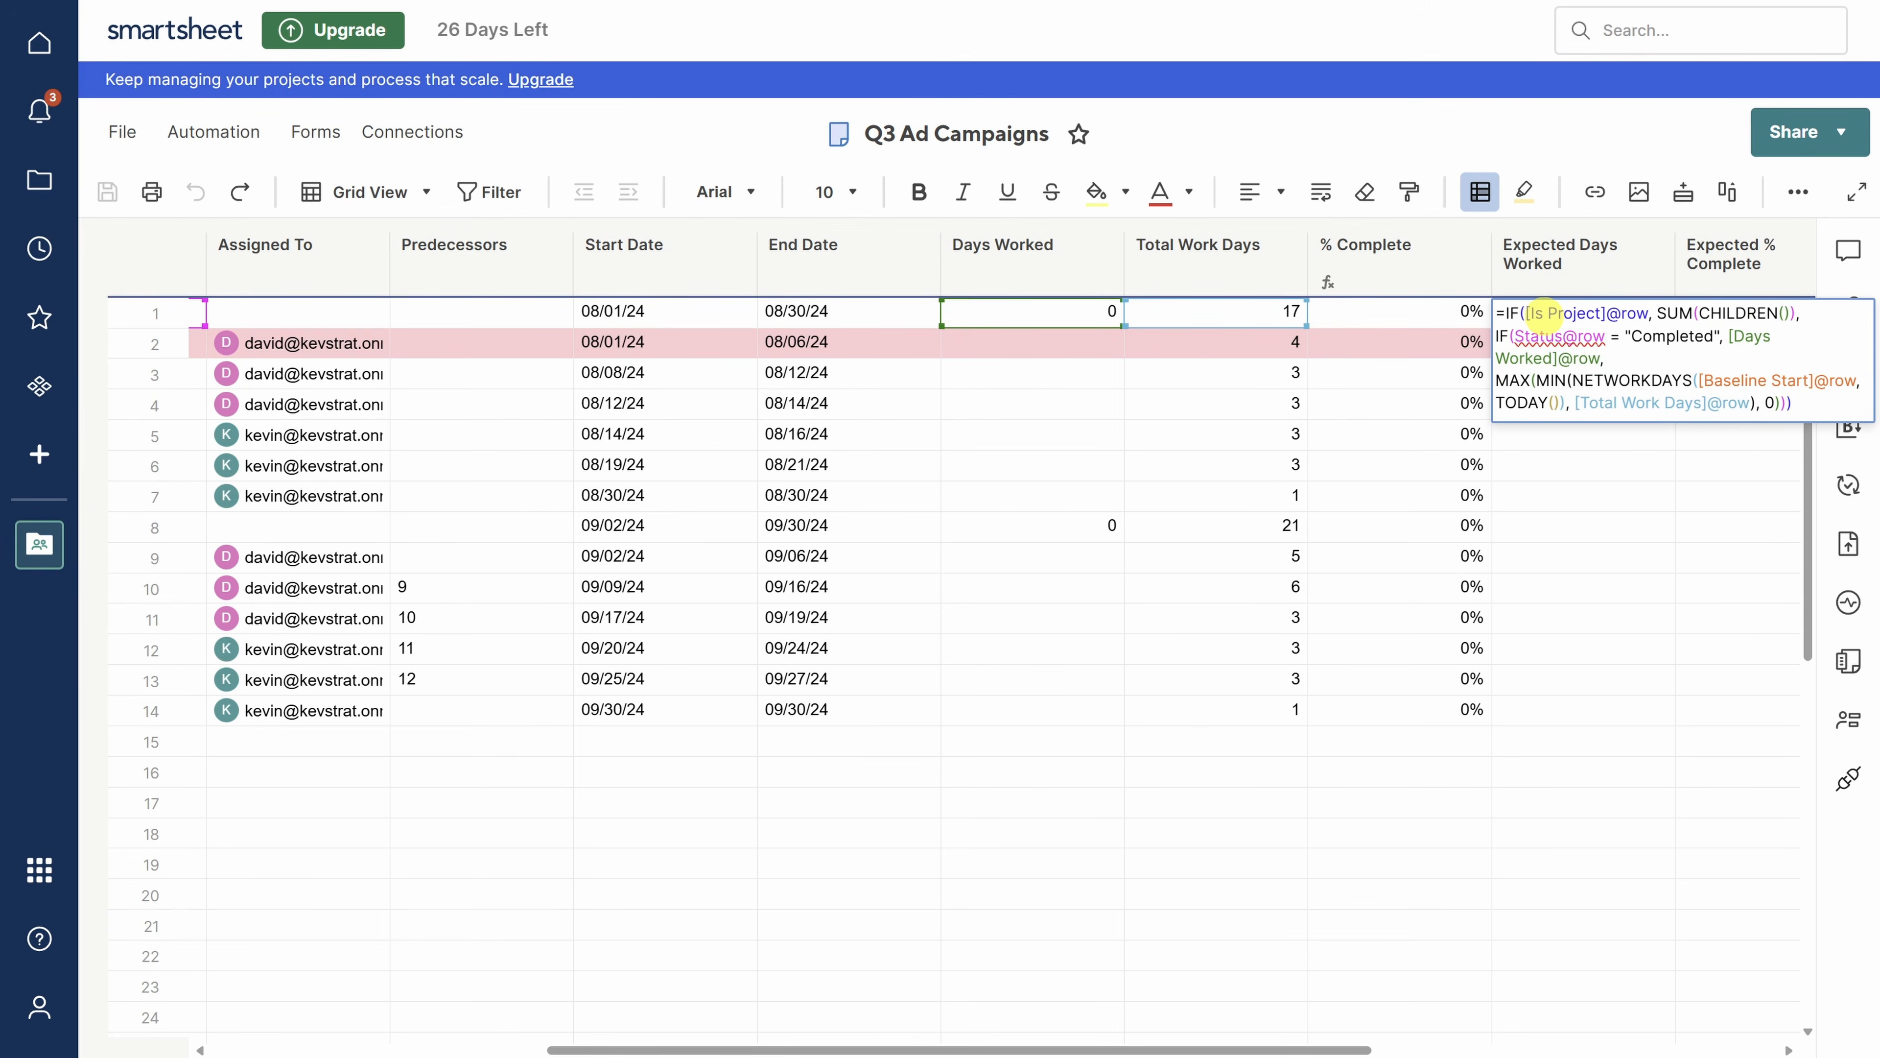
pyautogui.press('Return')
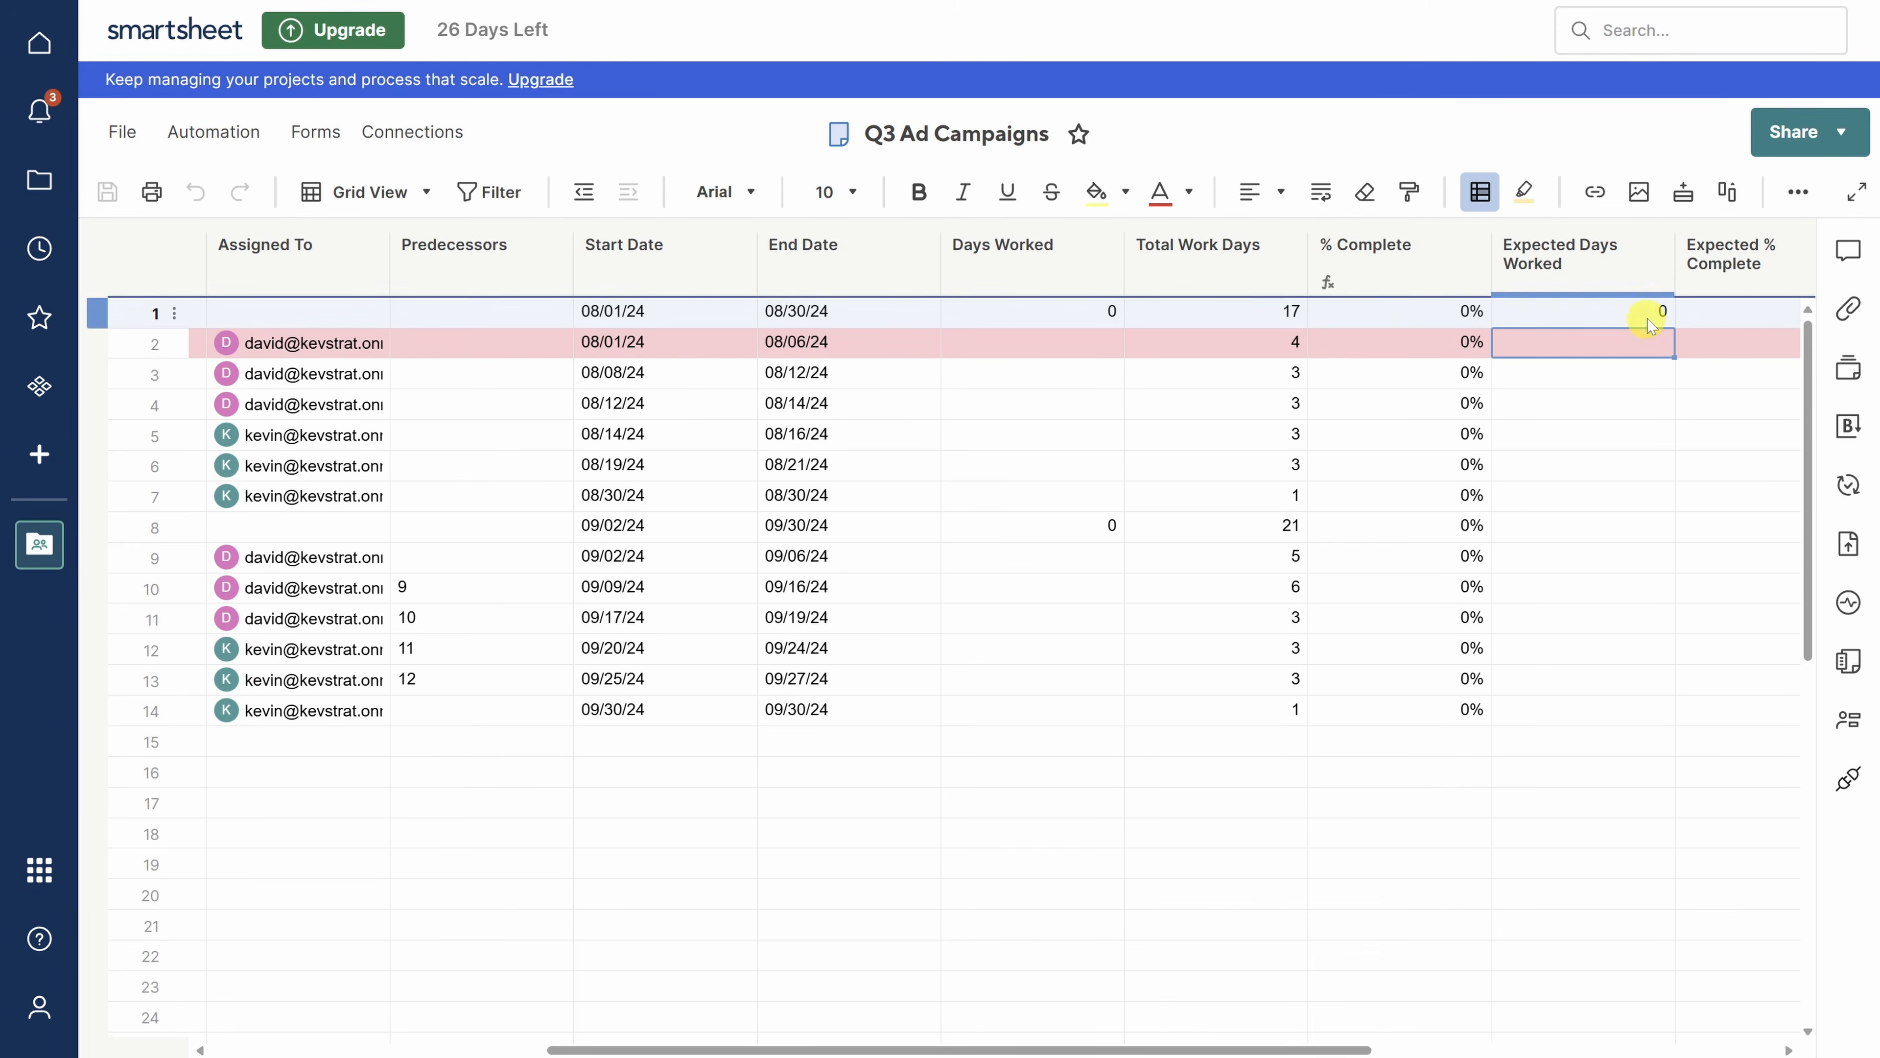
pyautogui.doubleClick(1729, 314)
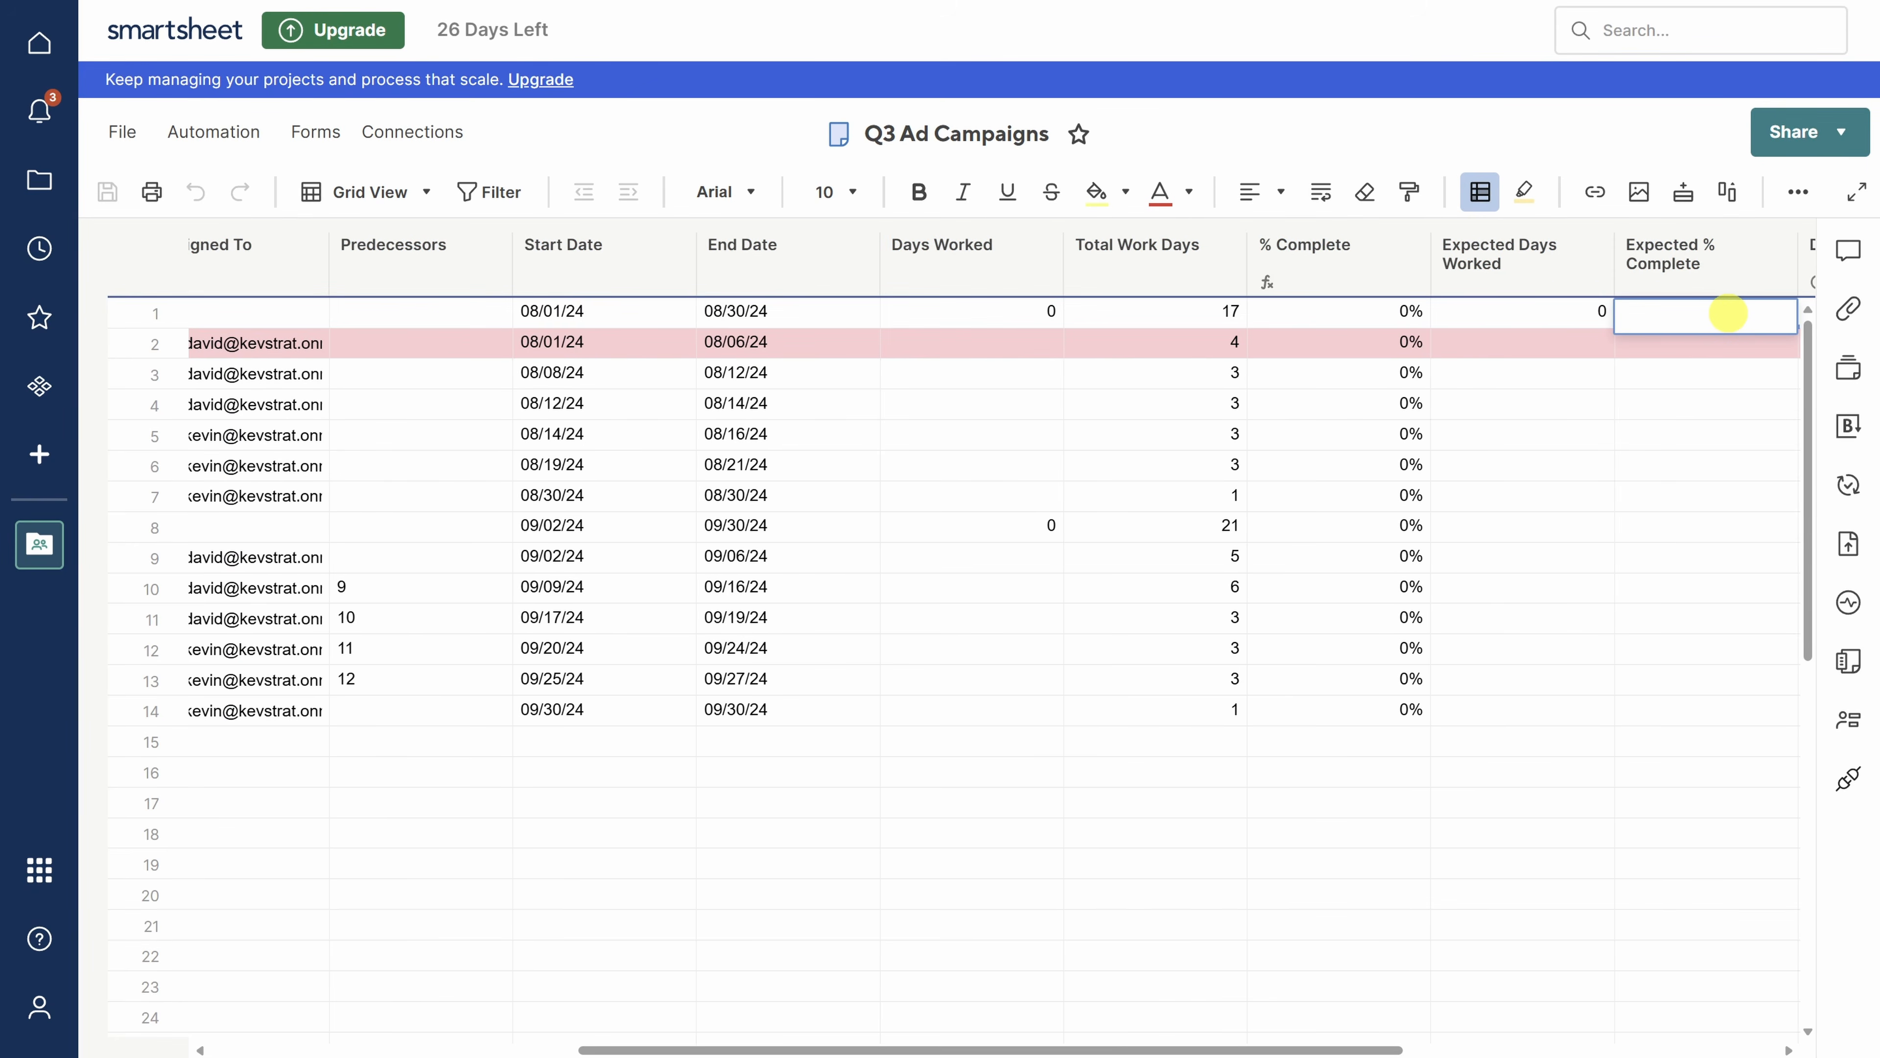
pyautogui.write('=IF(Status@row = "Completed", 1, IF([Total Work Days]@row = 0, 0, [Expected Days Worked]@row / [Total Work Days]@row))')
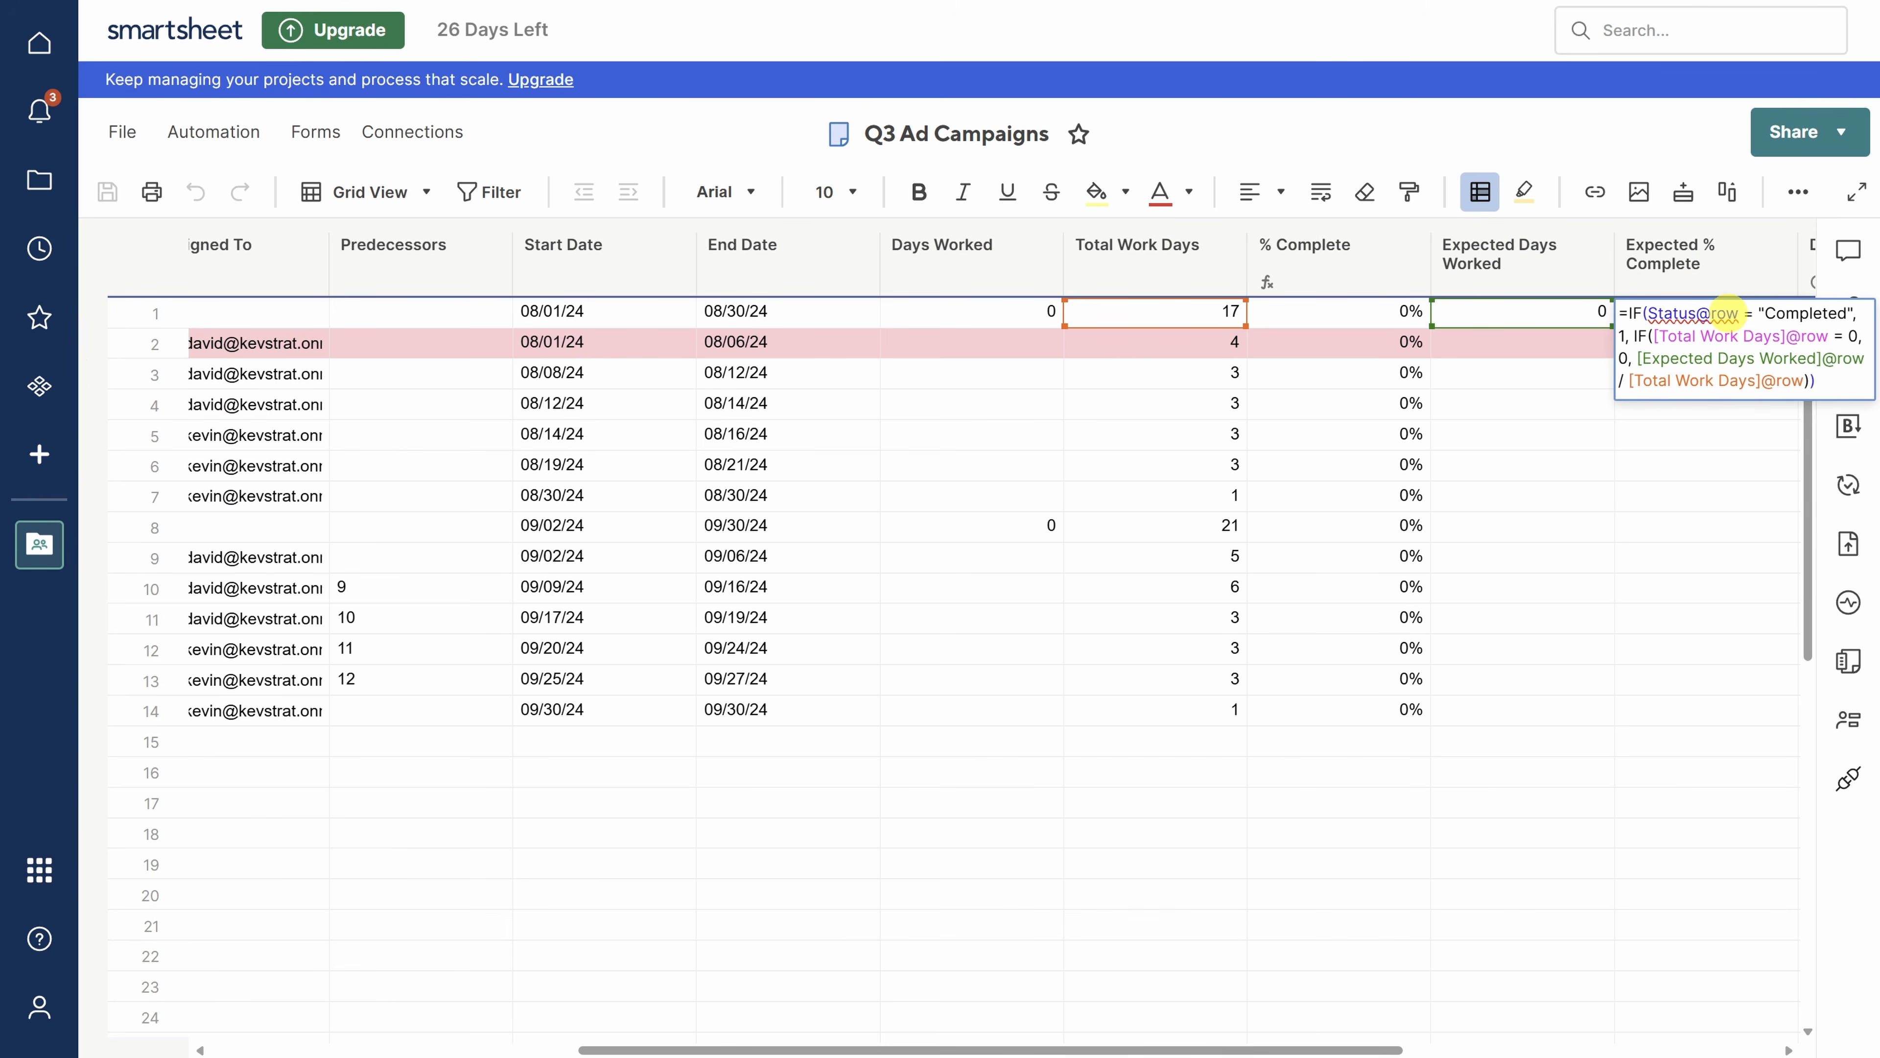
pyautogui.press('Return')
# - Convert both row-1 formulas, Expected % Complete and Expected Days Worked, into column formulas
pyautogui.rightClick(1723, 315)
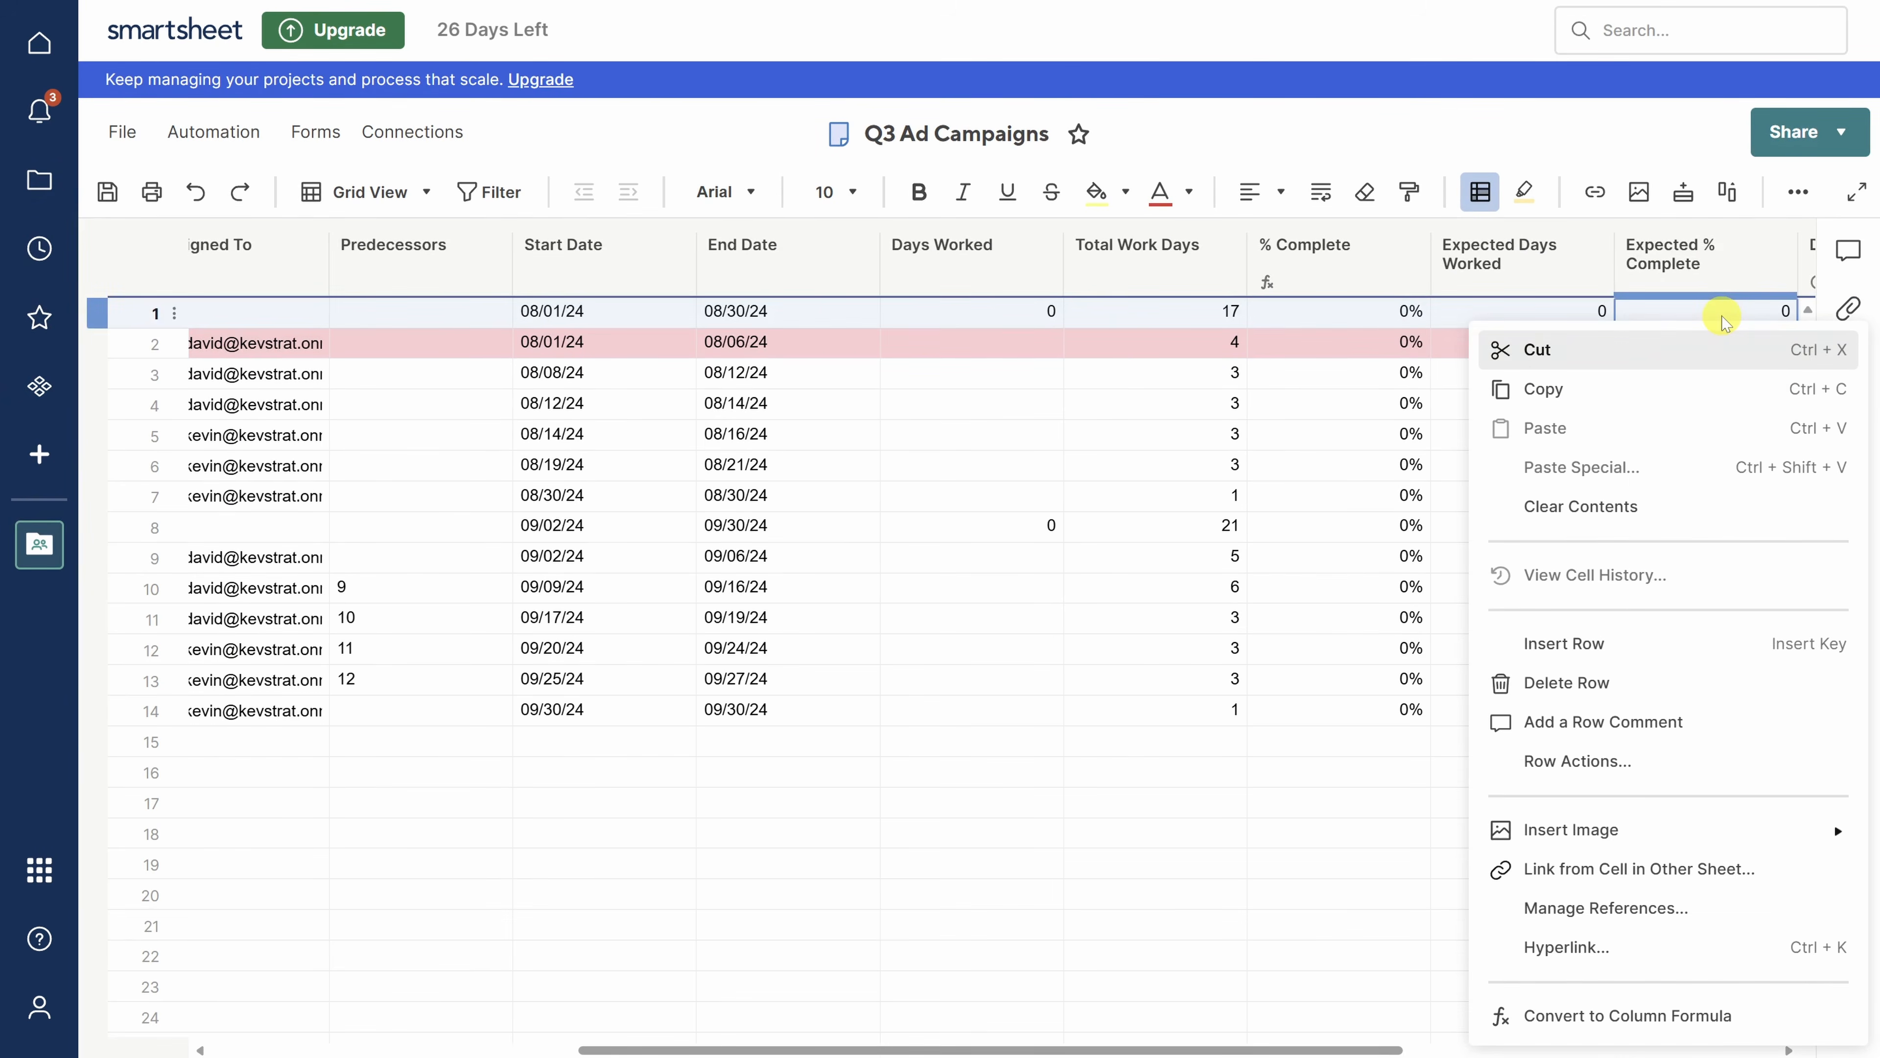
pyautogui.click(1655, 1013)
pyautogui.click(1555, 311)
pyautogui.rightClick(1555, 311)
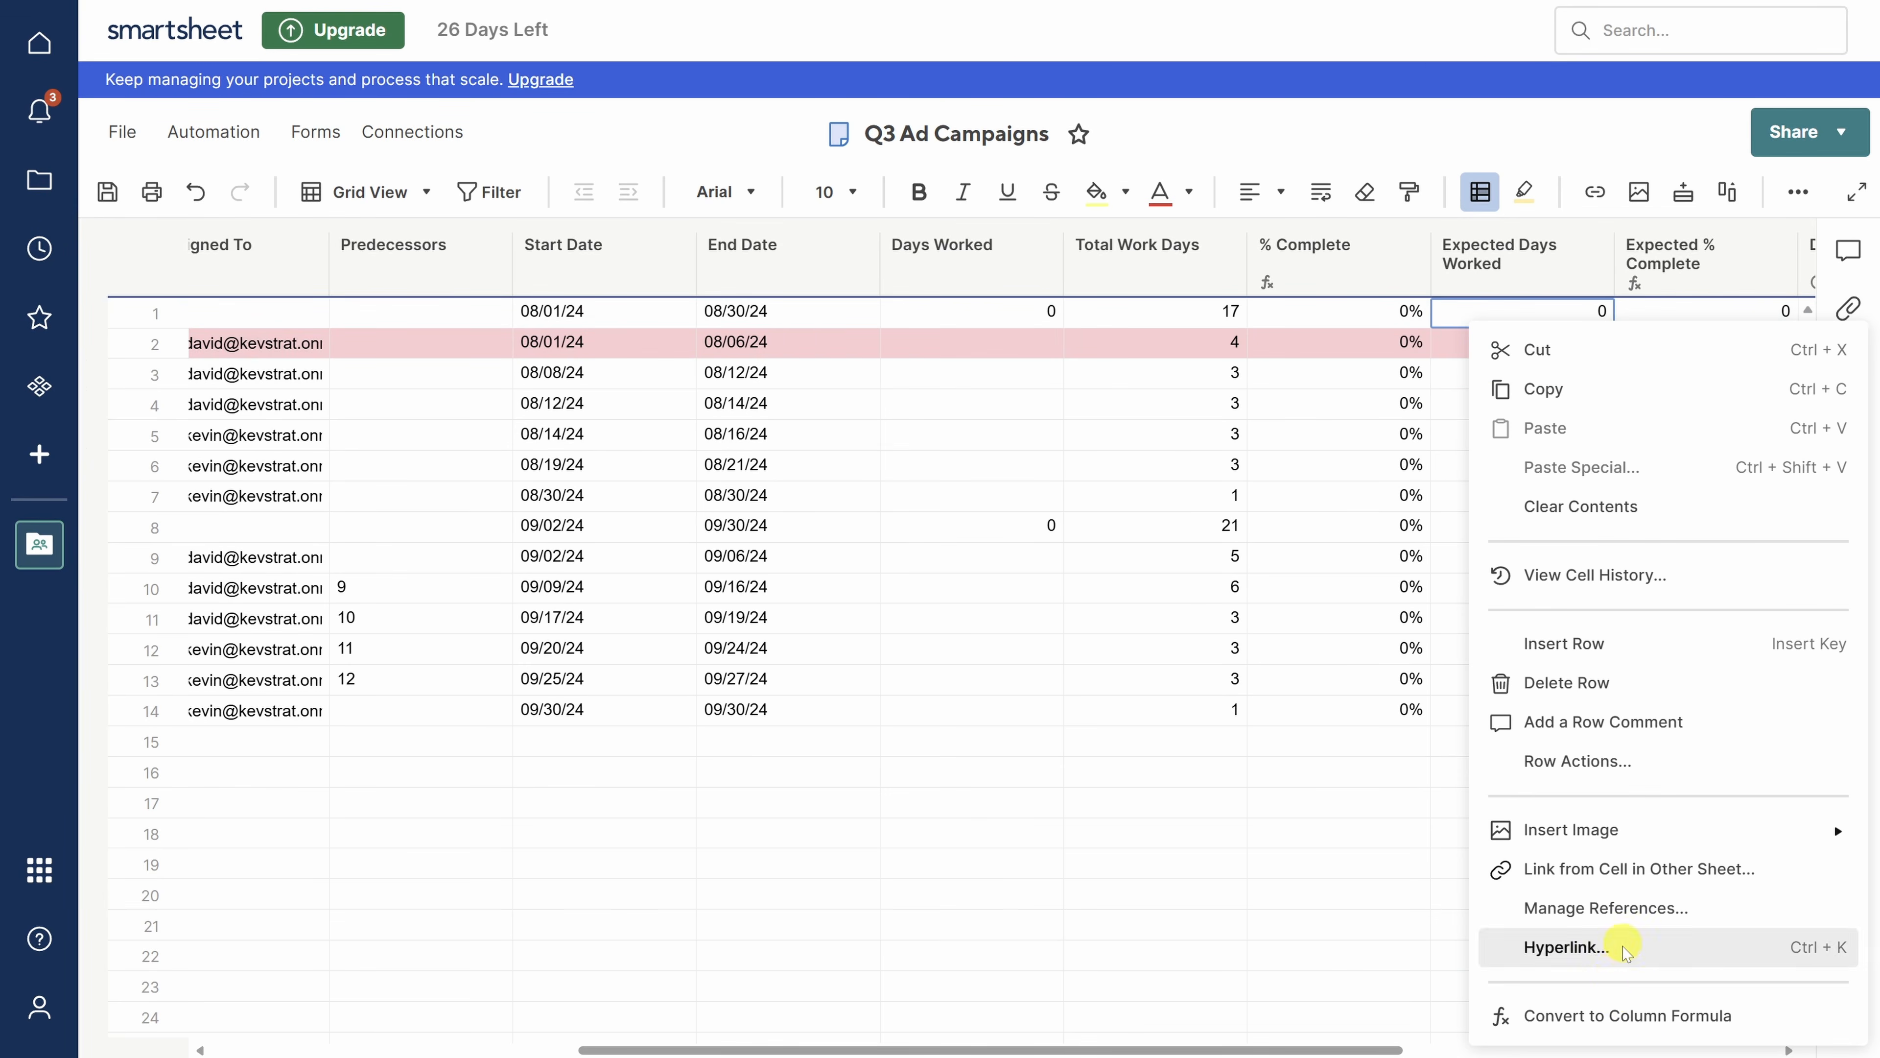
pyautogui.click(1614, 1015)
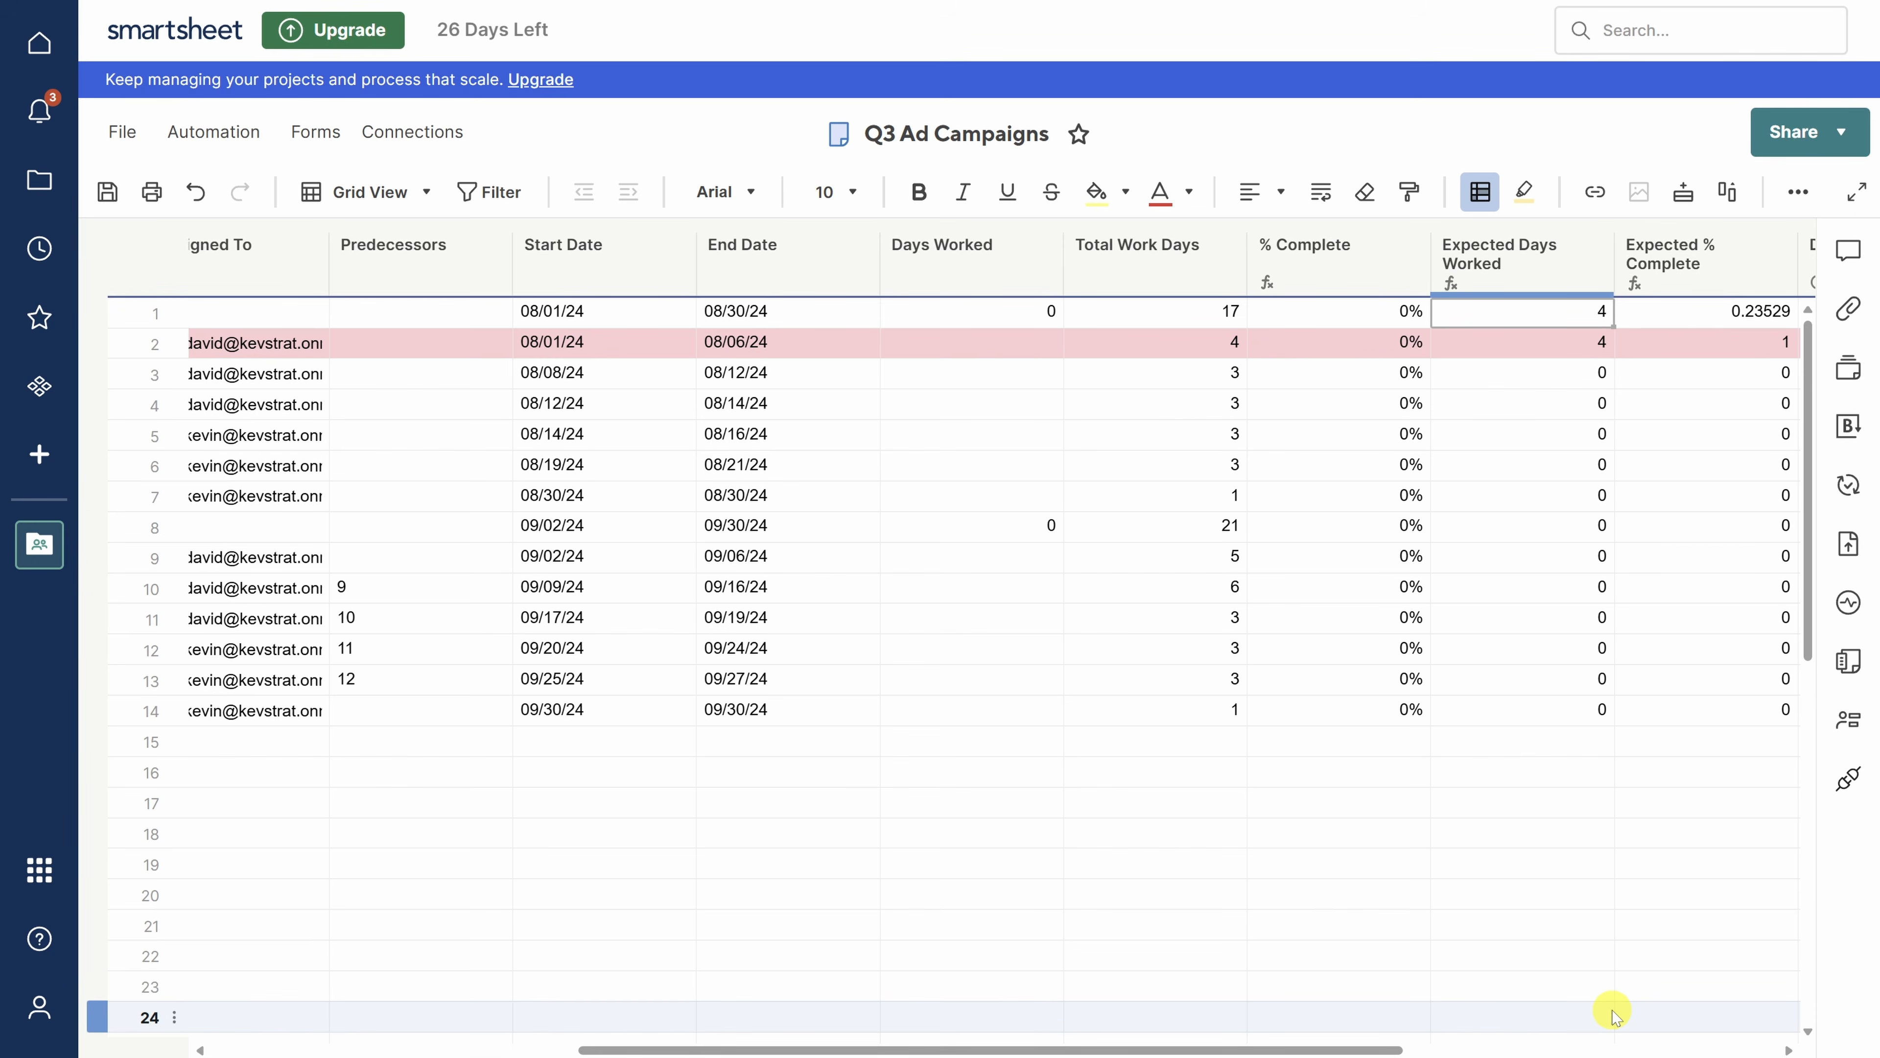
# - Insert a Latest Comment-type column named 'Latest Update' right of Variance
pyautogui.moveTo(1317, 1049); pyautogui.dragTo(1747, 1050)
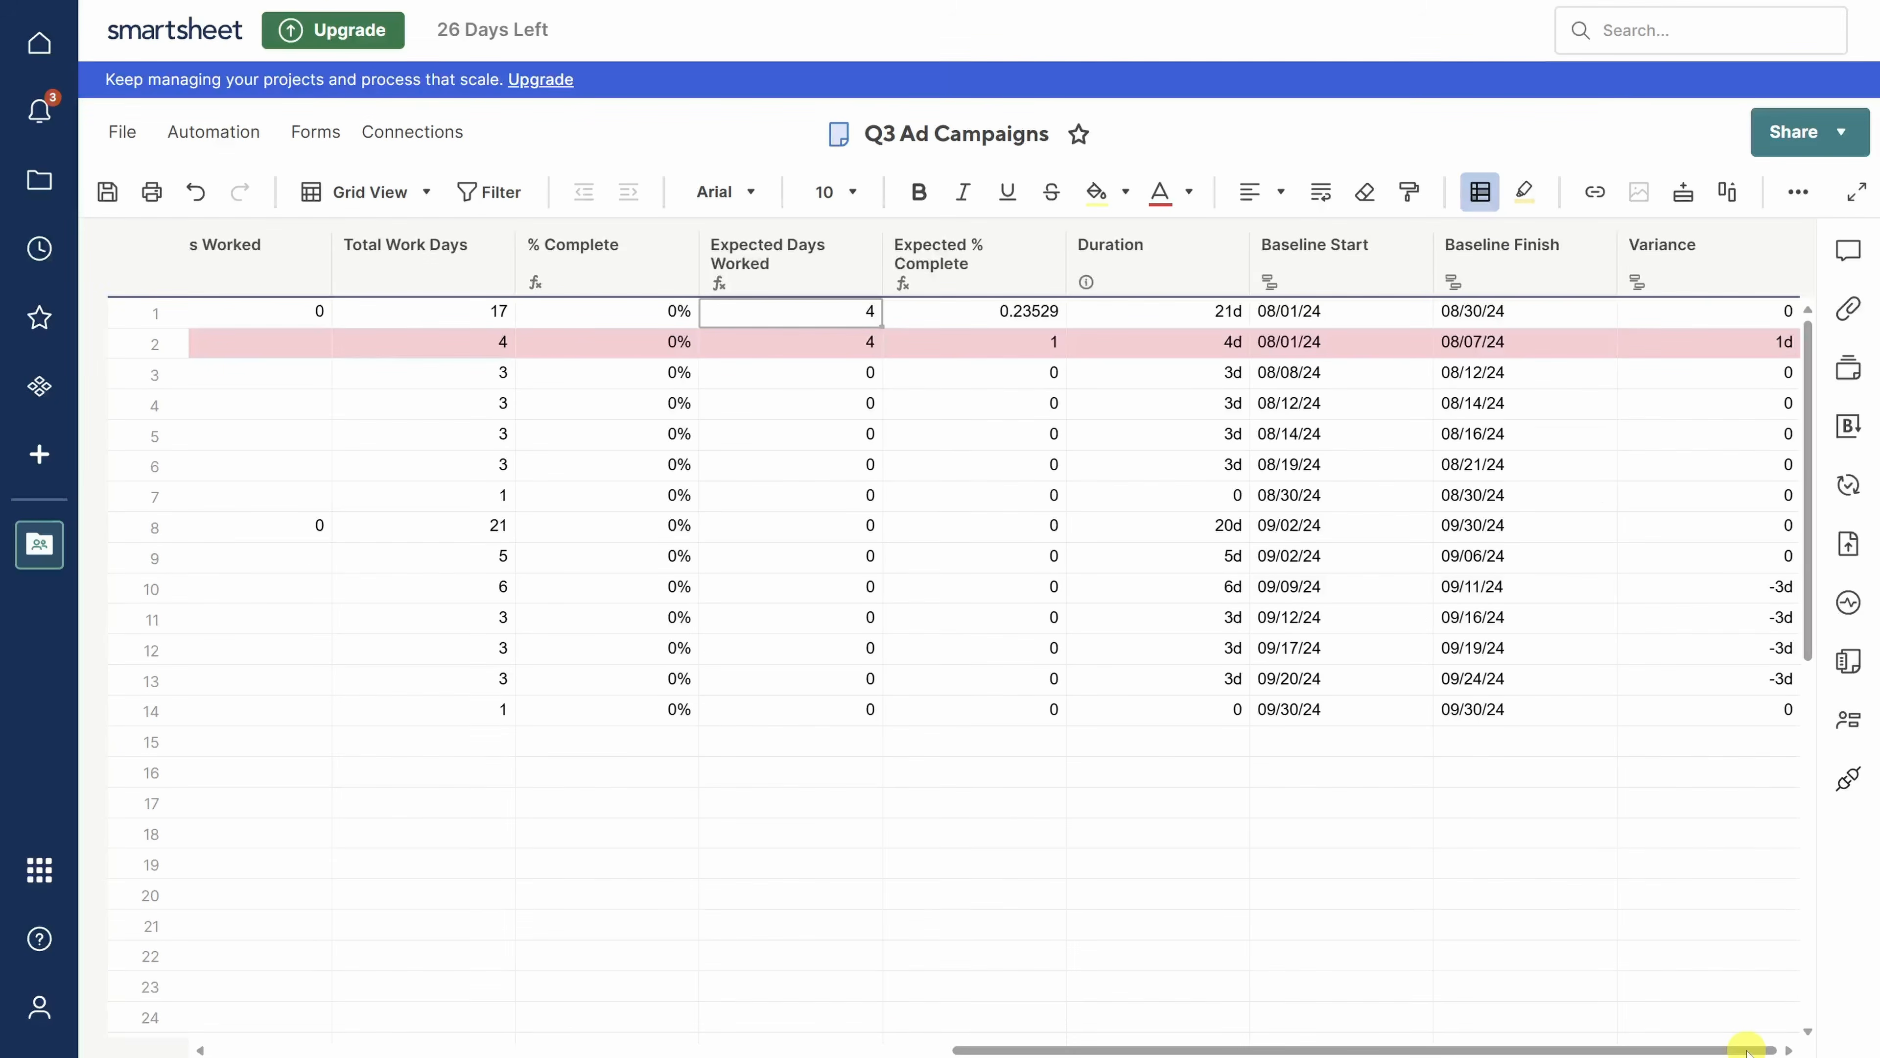
pyautogui.click(1782, 245)
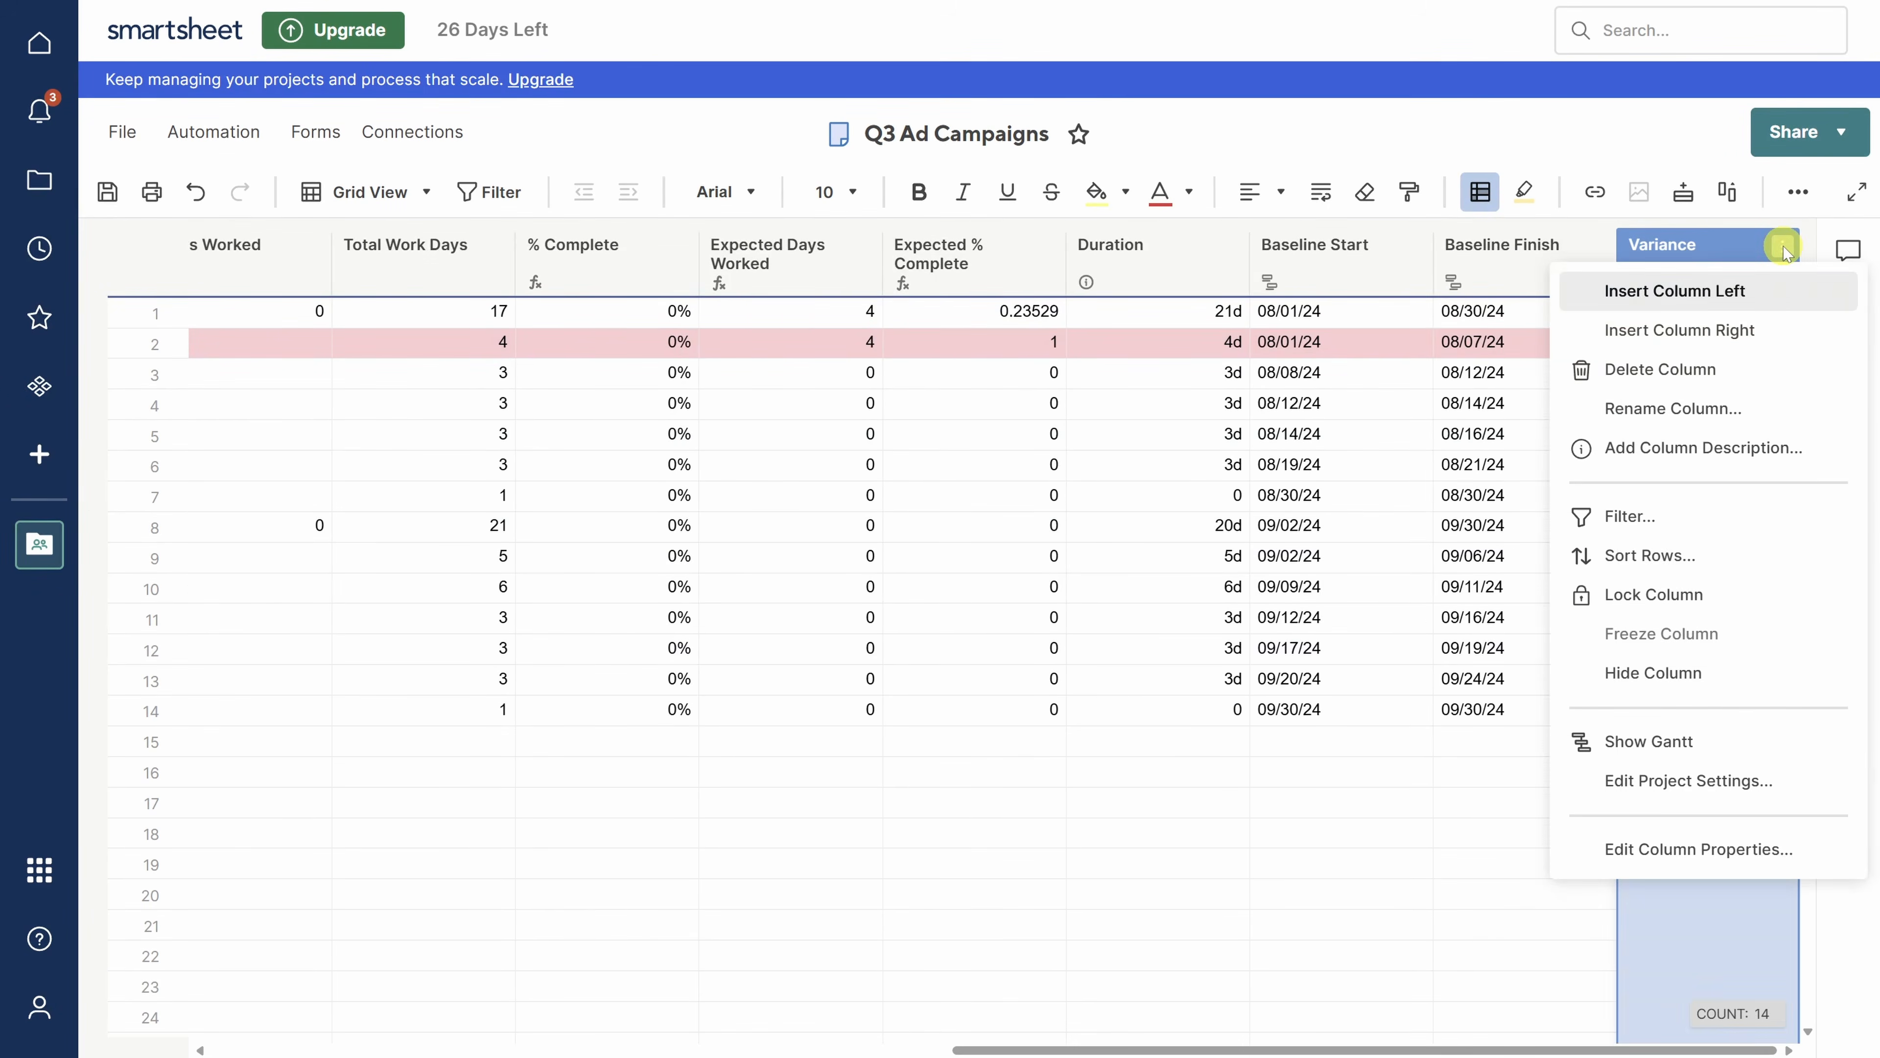
pyautogui.click(1740, 331)
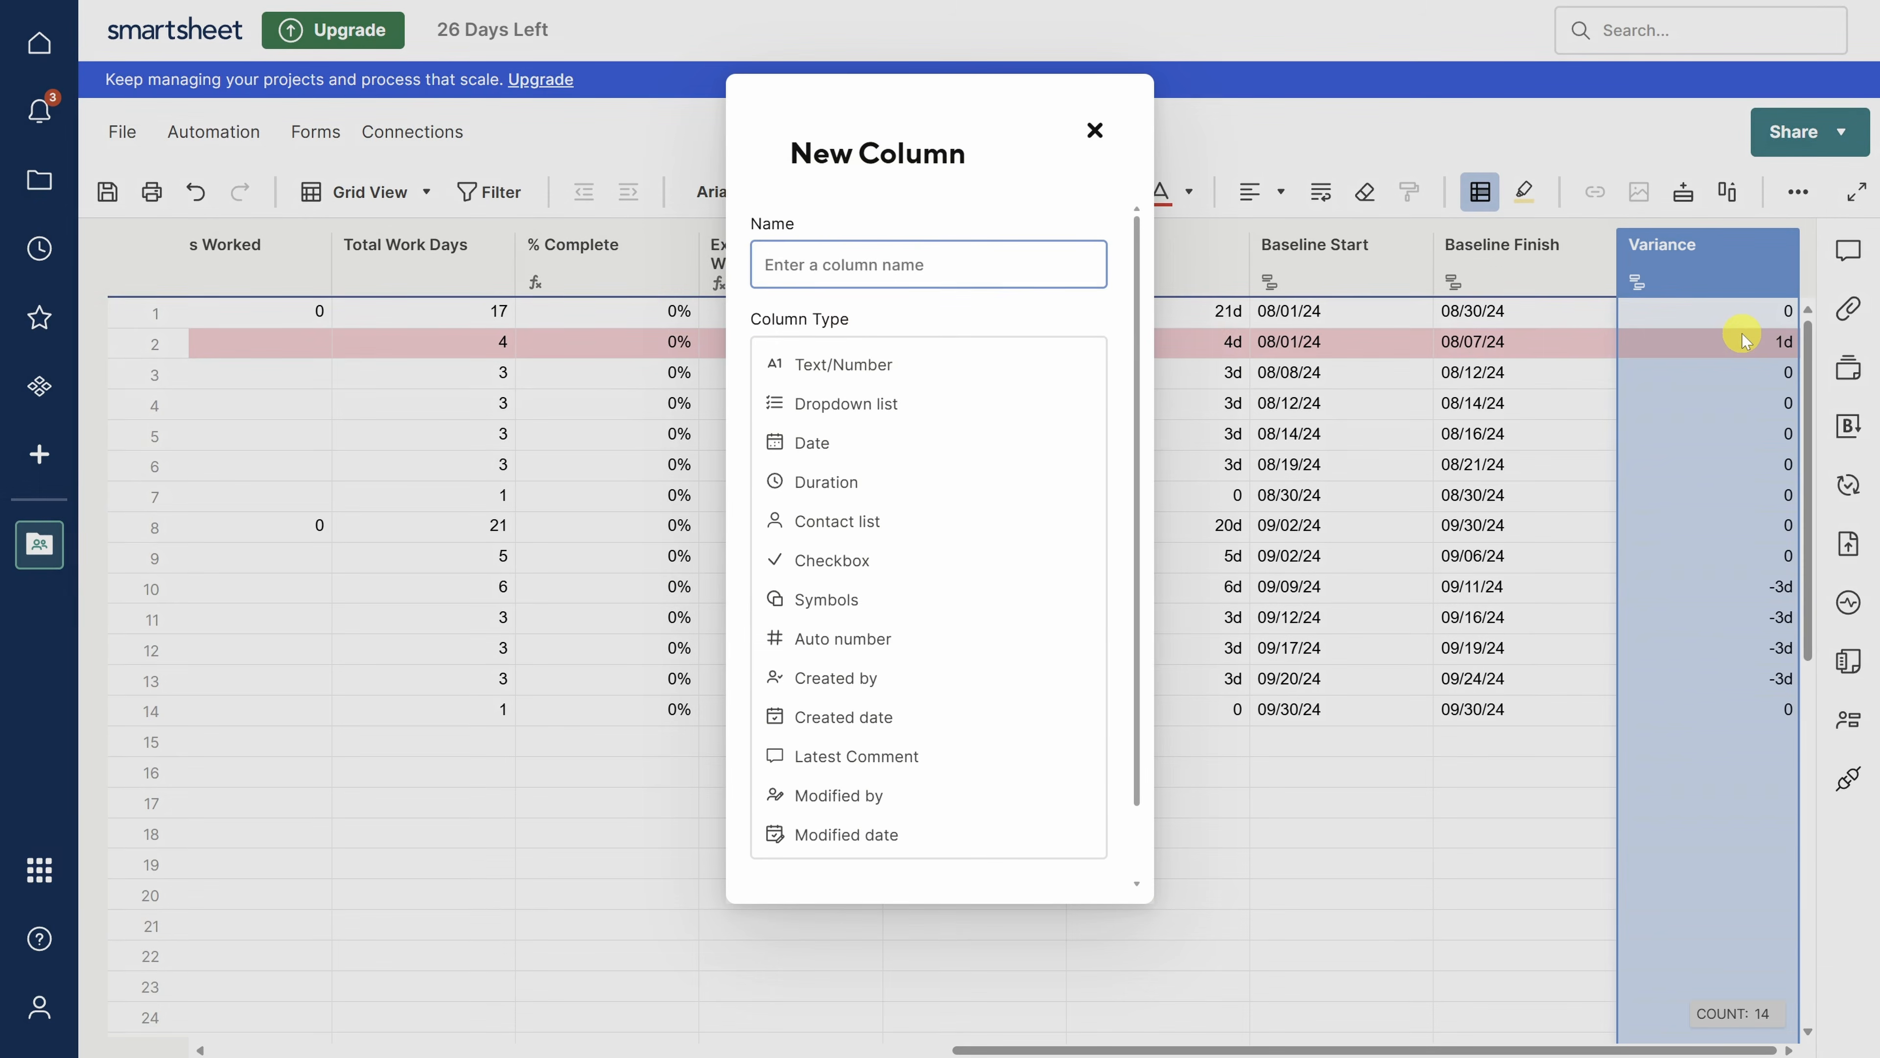
pyautogui.write('Latest Update')
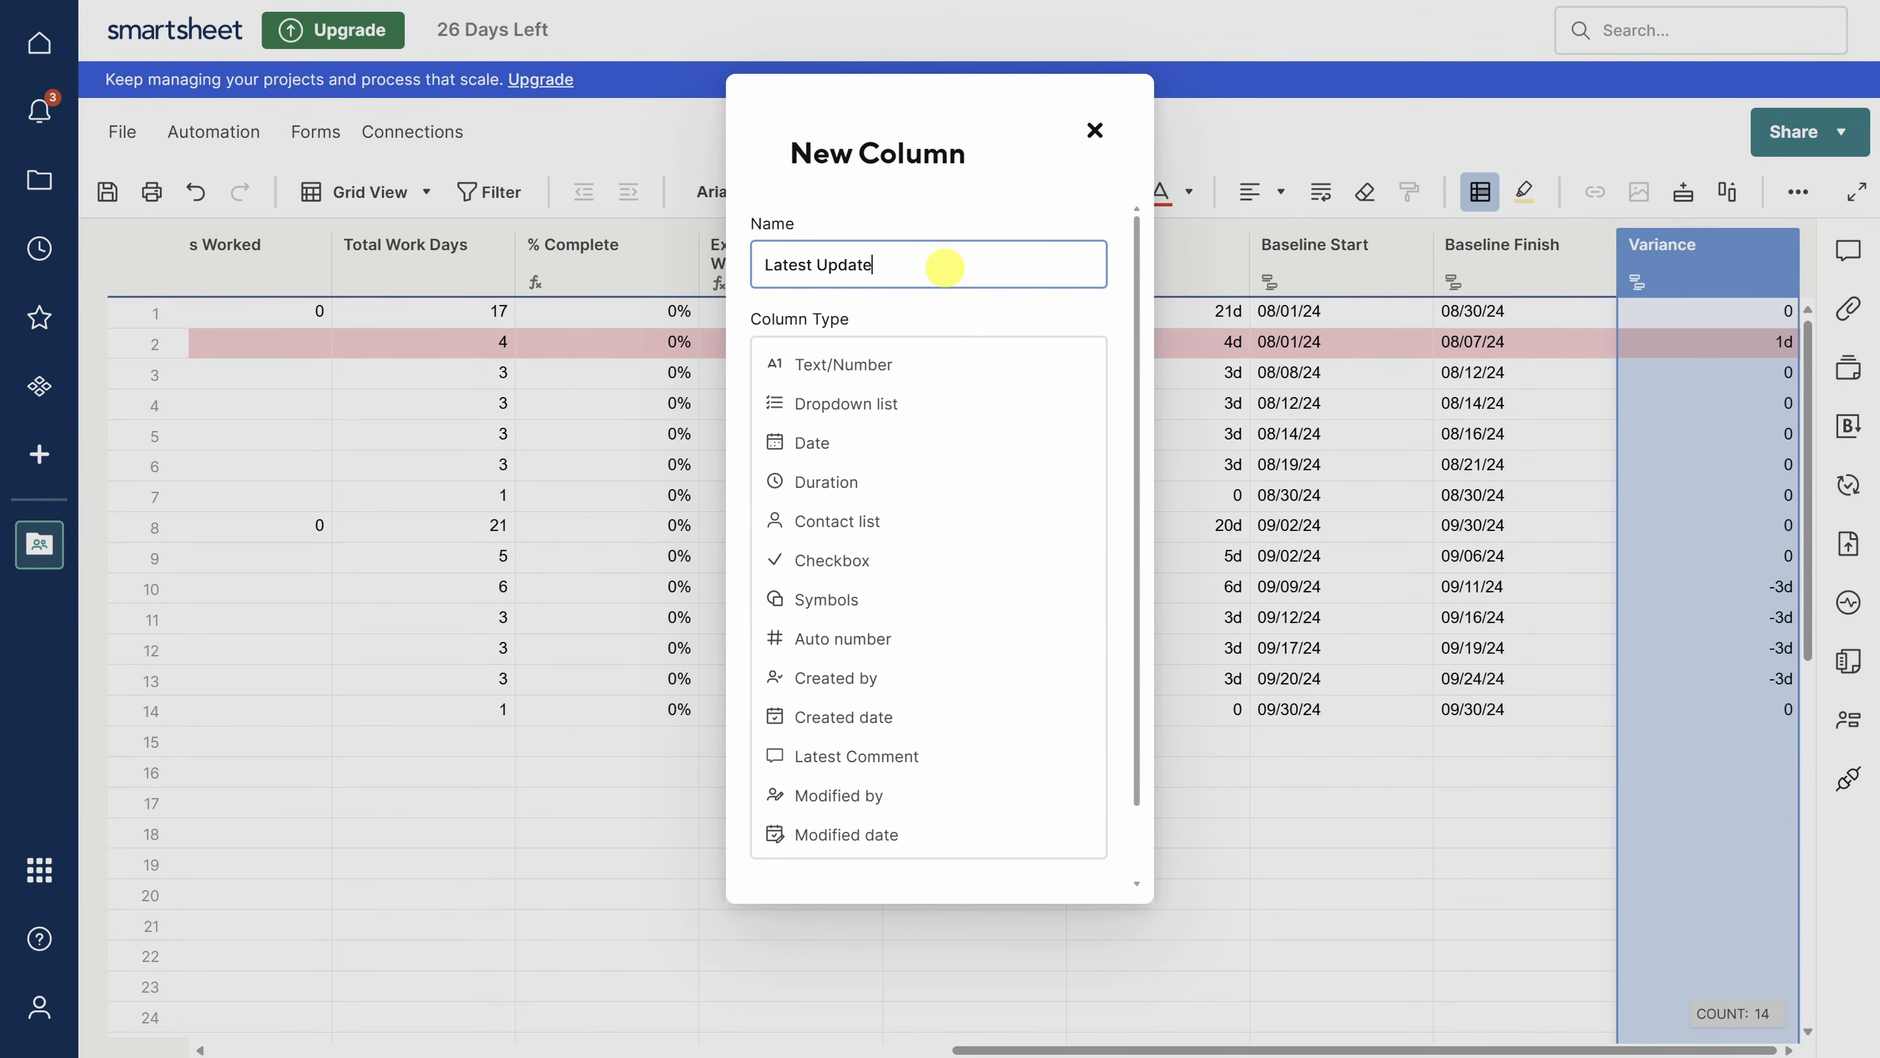
pyautogui.click(870, 754)
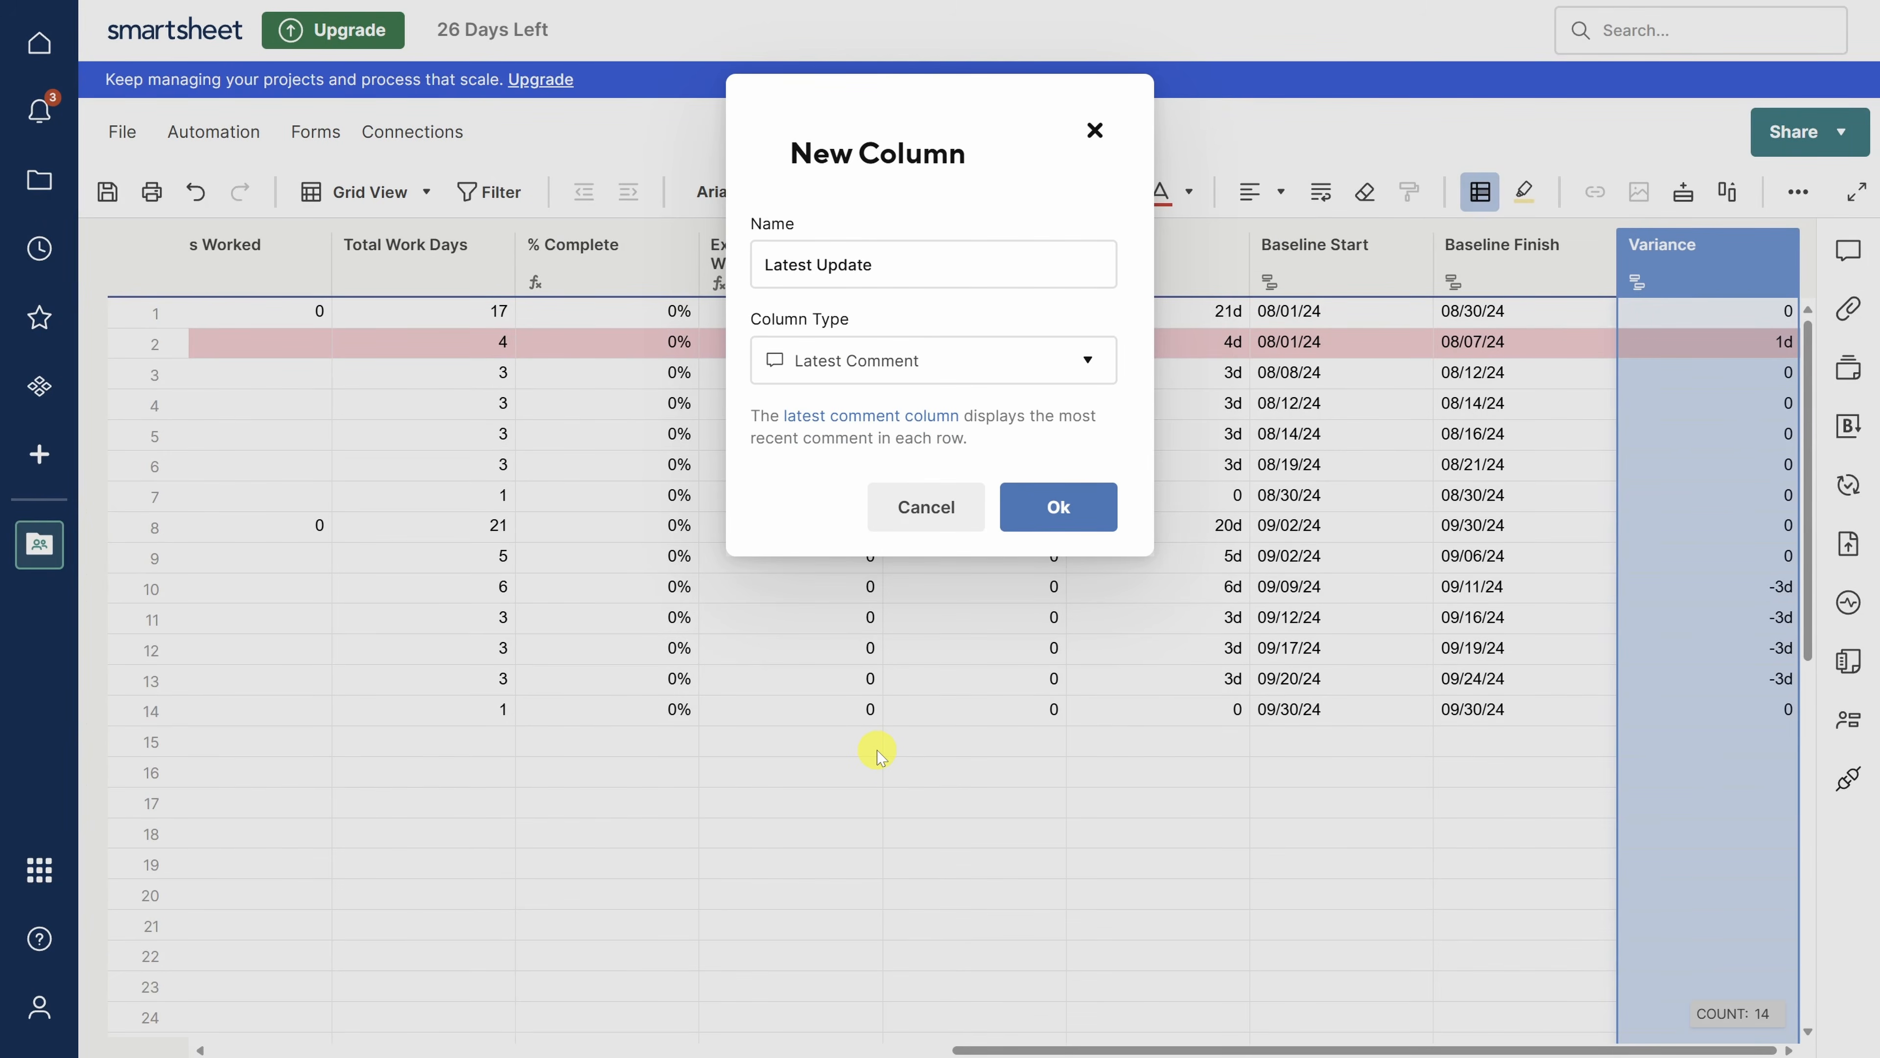
pyautogui.click(1058, 509)
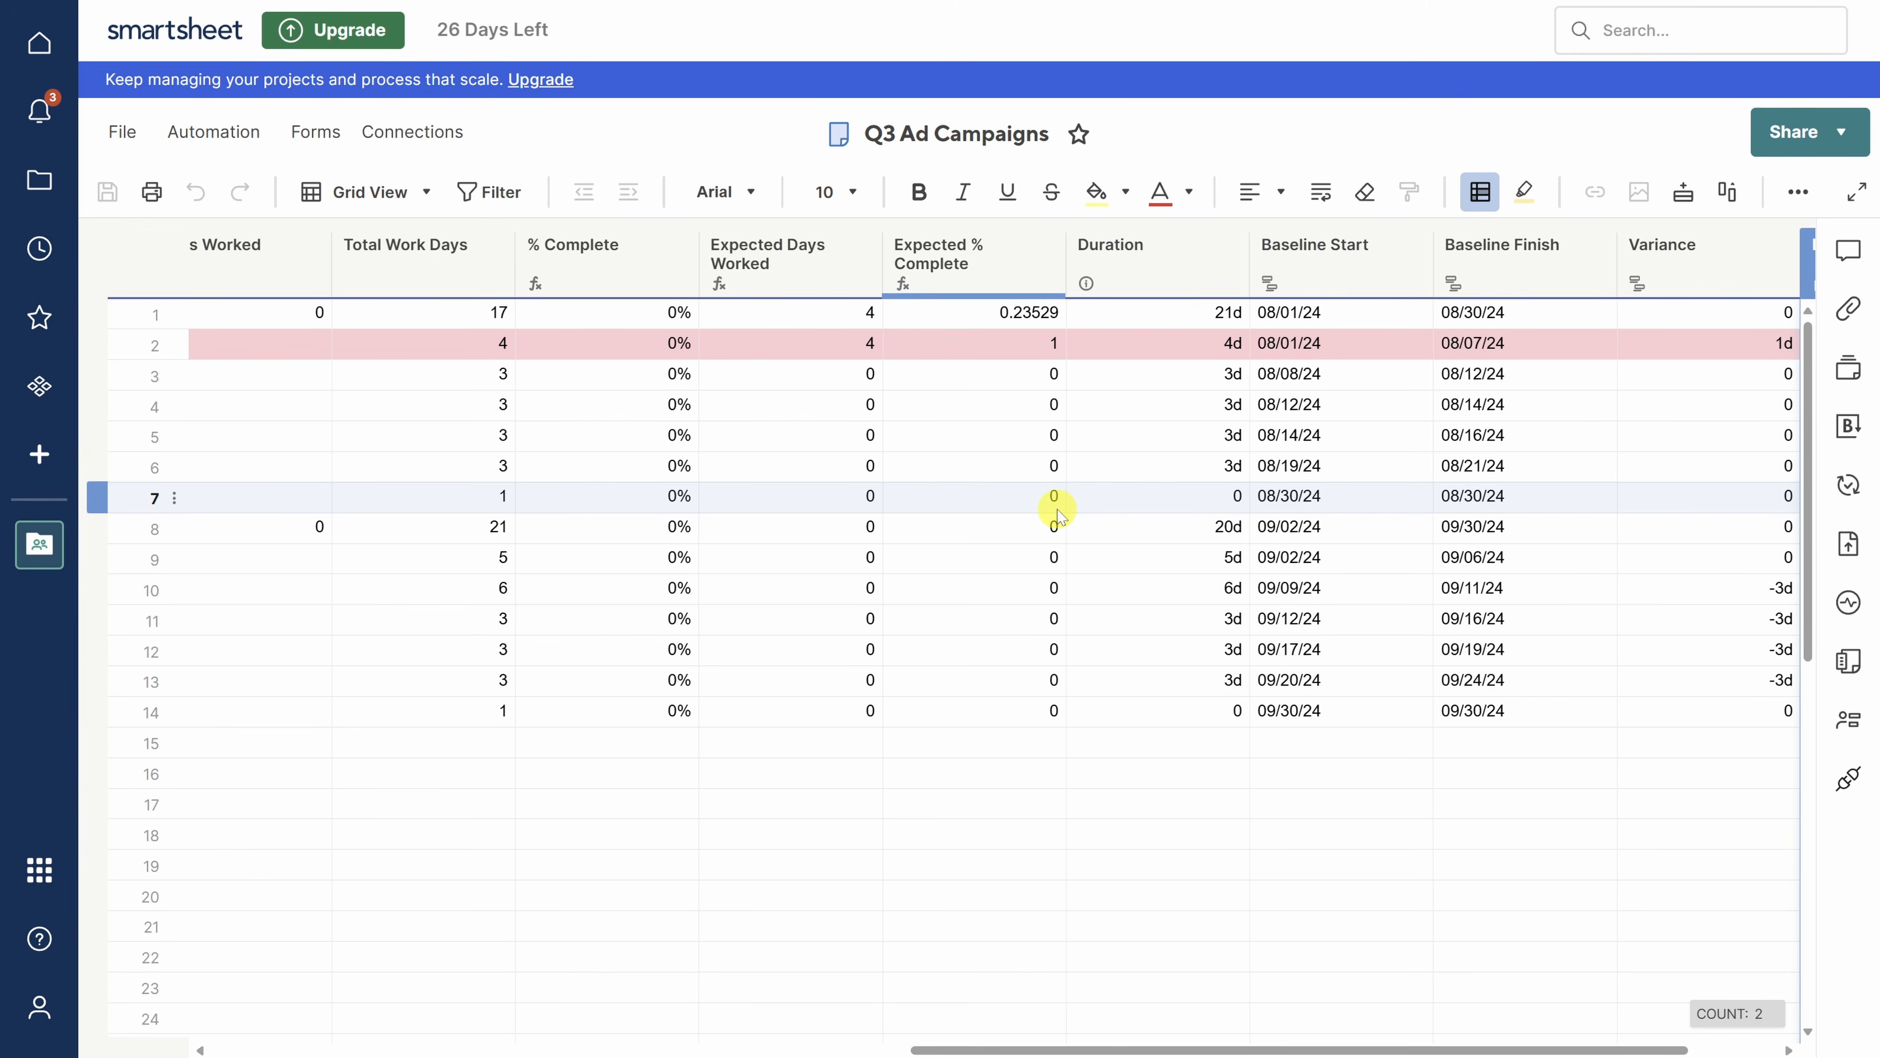
# - From the Marketing workspace, create a Row Report called 'Marketing Project Status' and open it
pyautogui.click(39, 183)
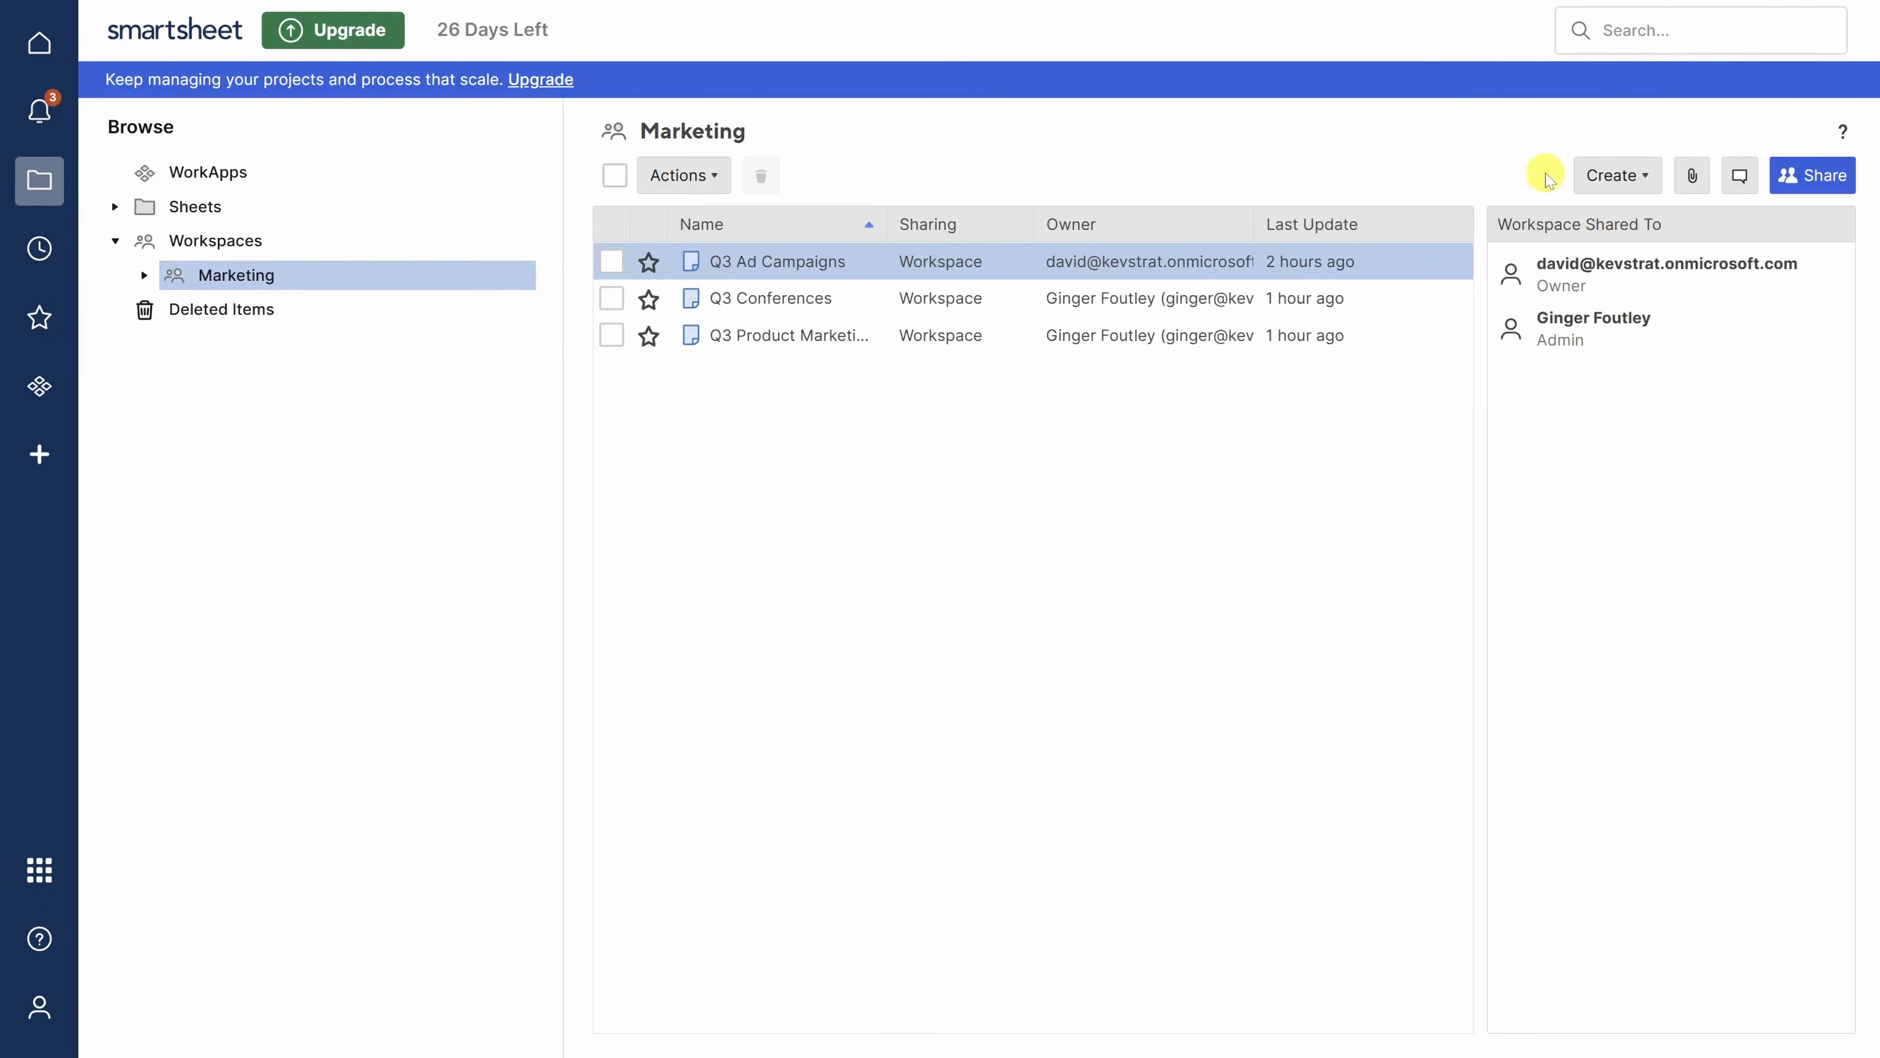
pyautogui.click(1617, 176)
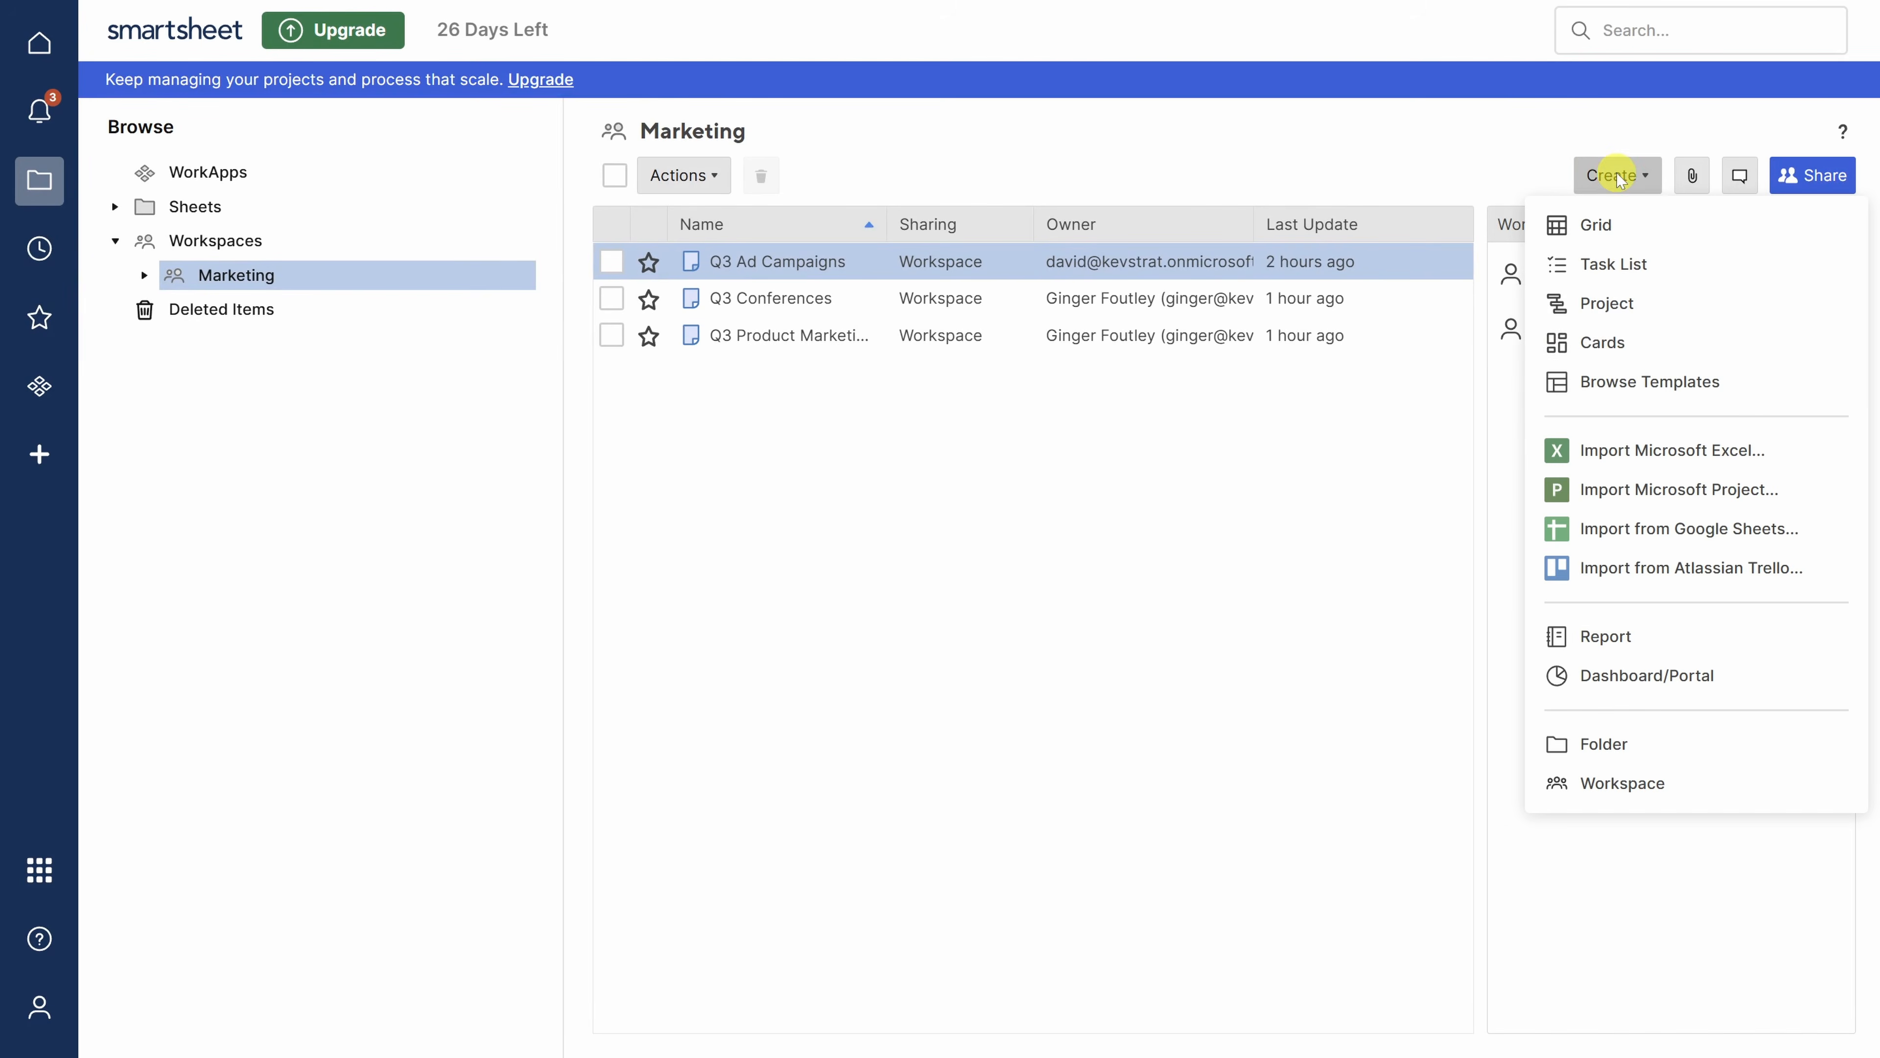
pyautogui.click(1611, 635)
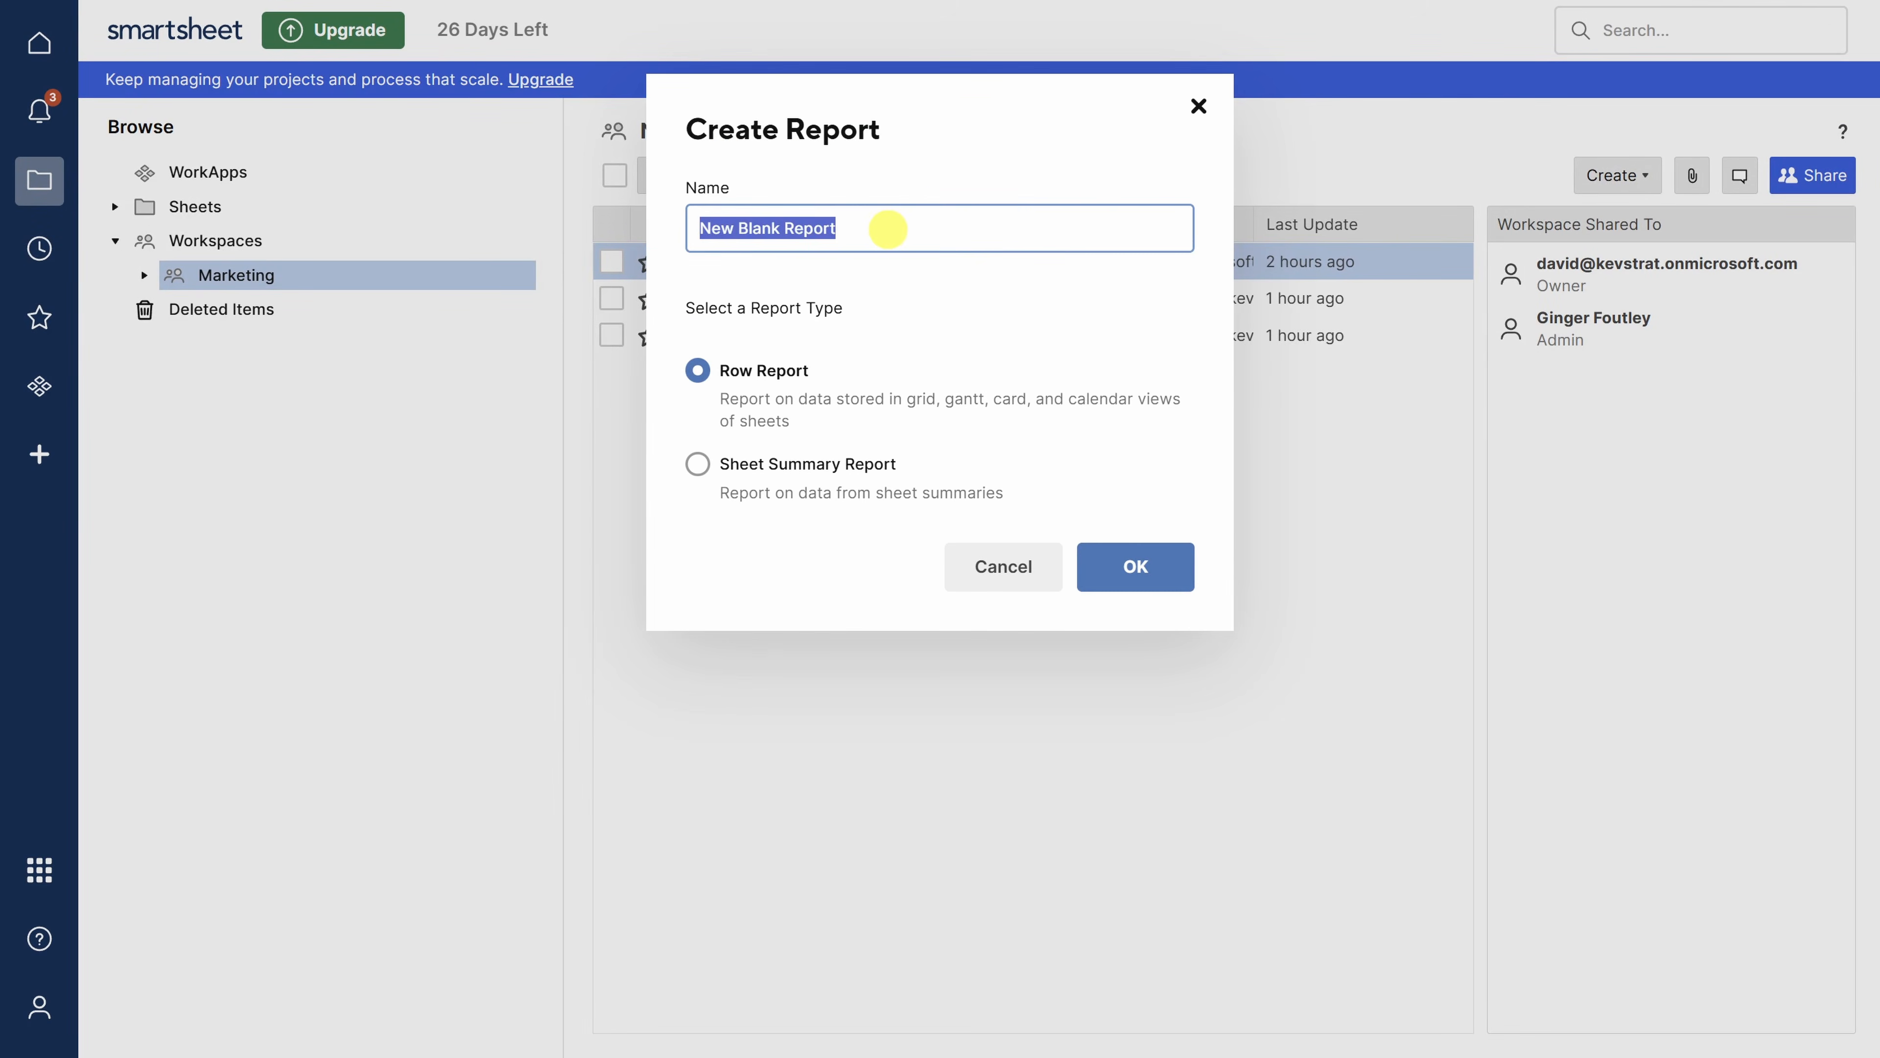
pyautogui.write('Marketing Project Status')
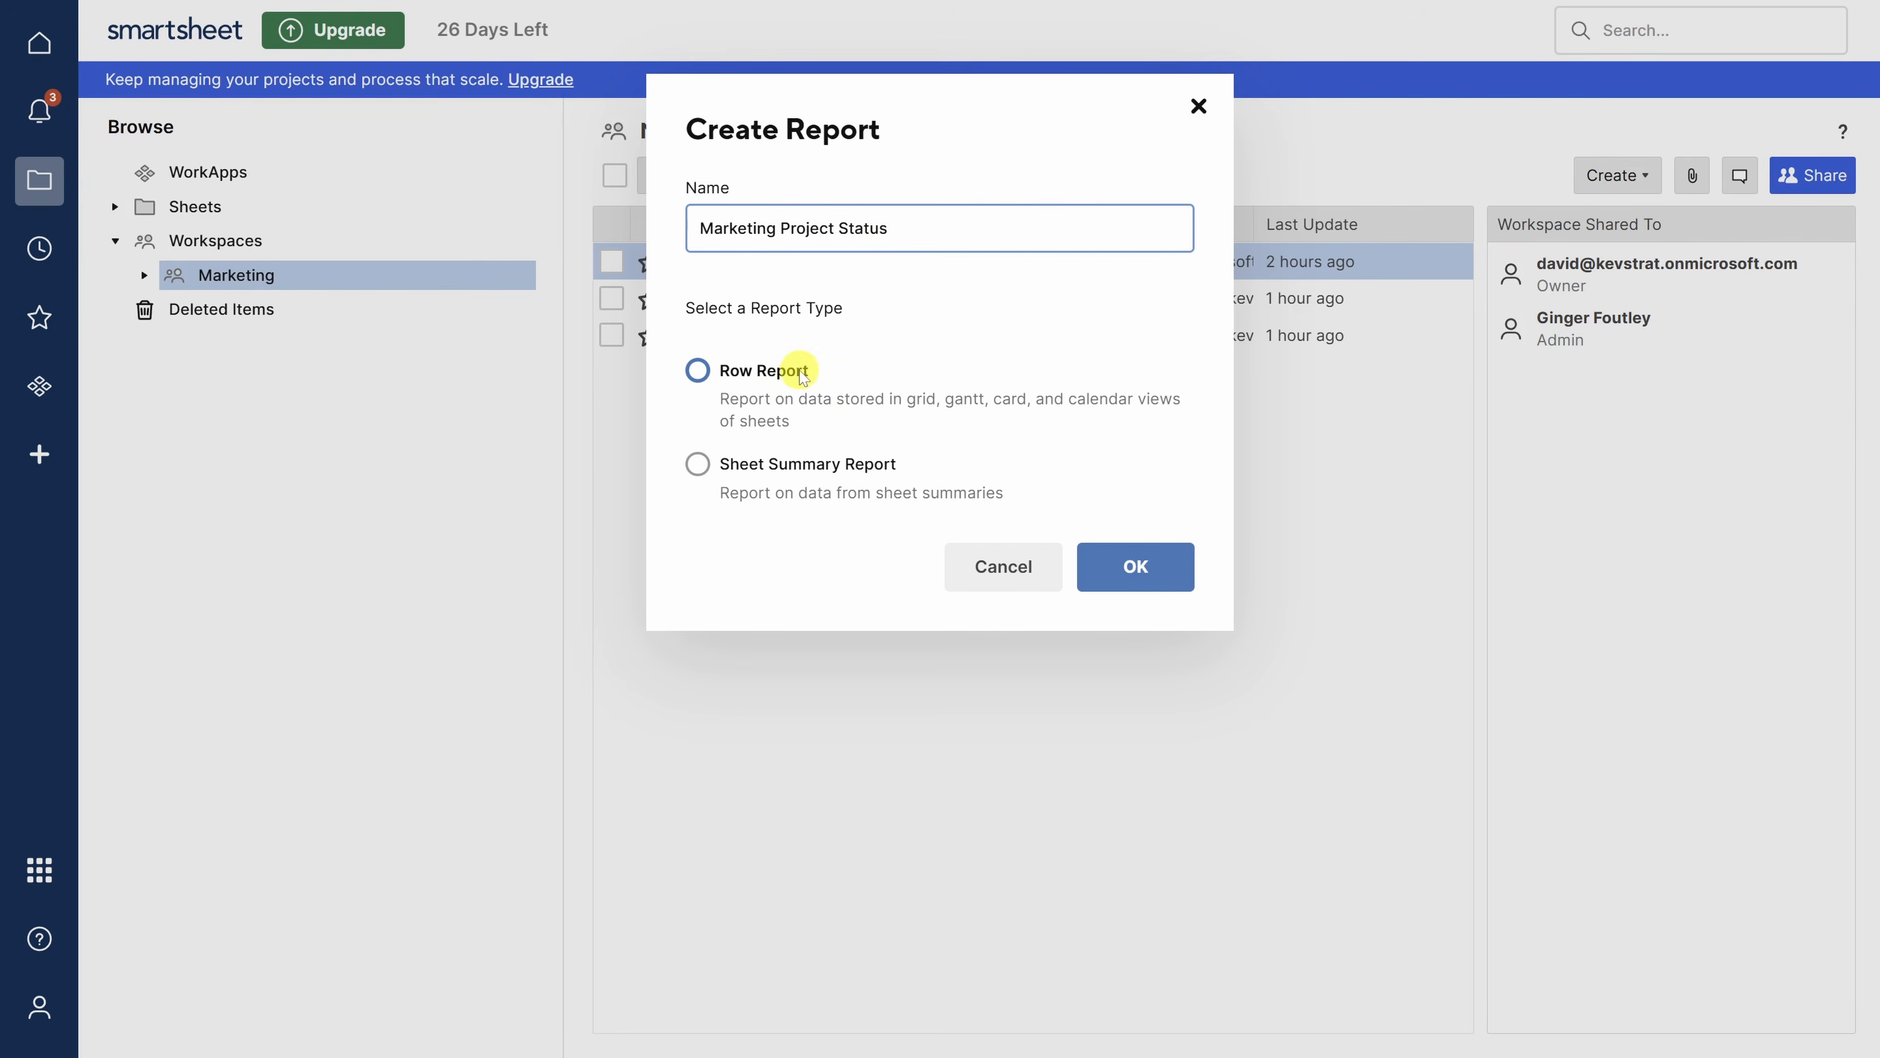
pyautogui.click(755, 377)
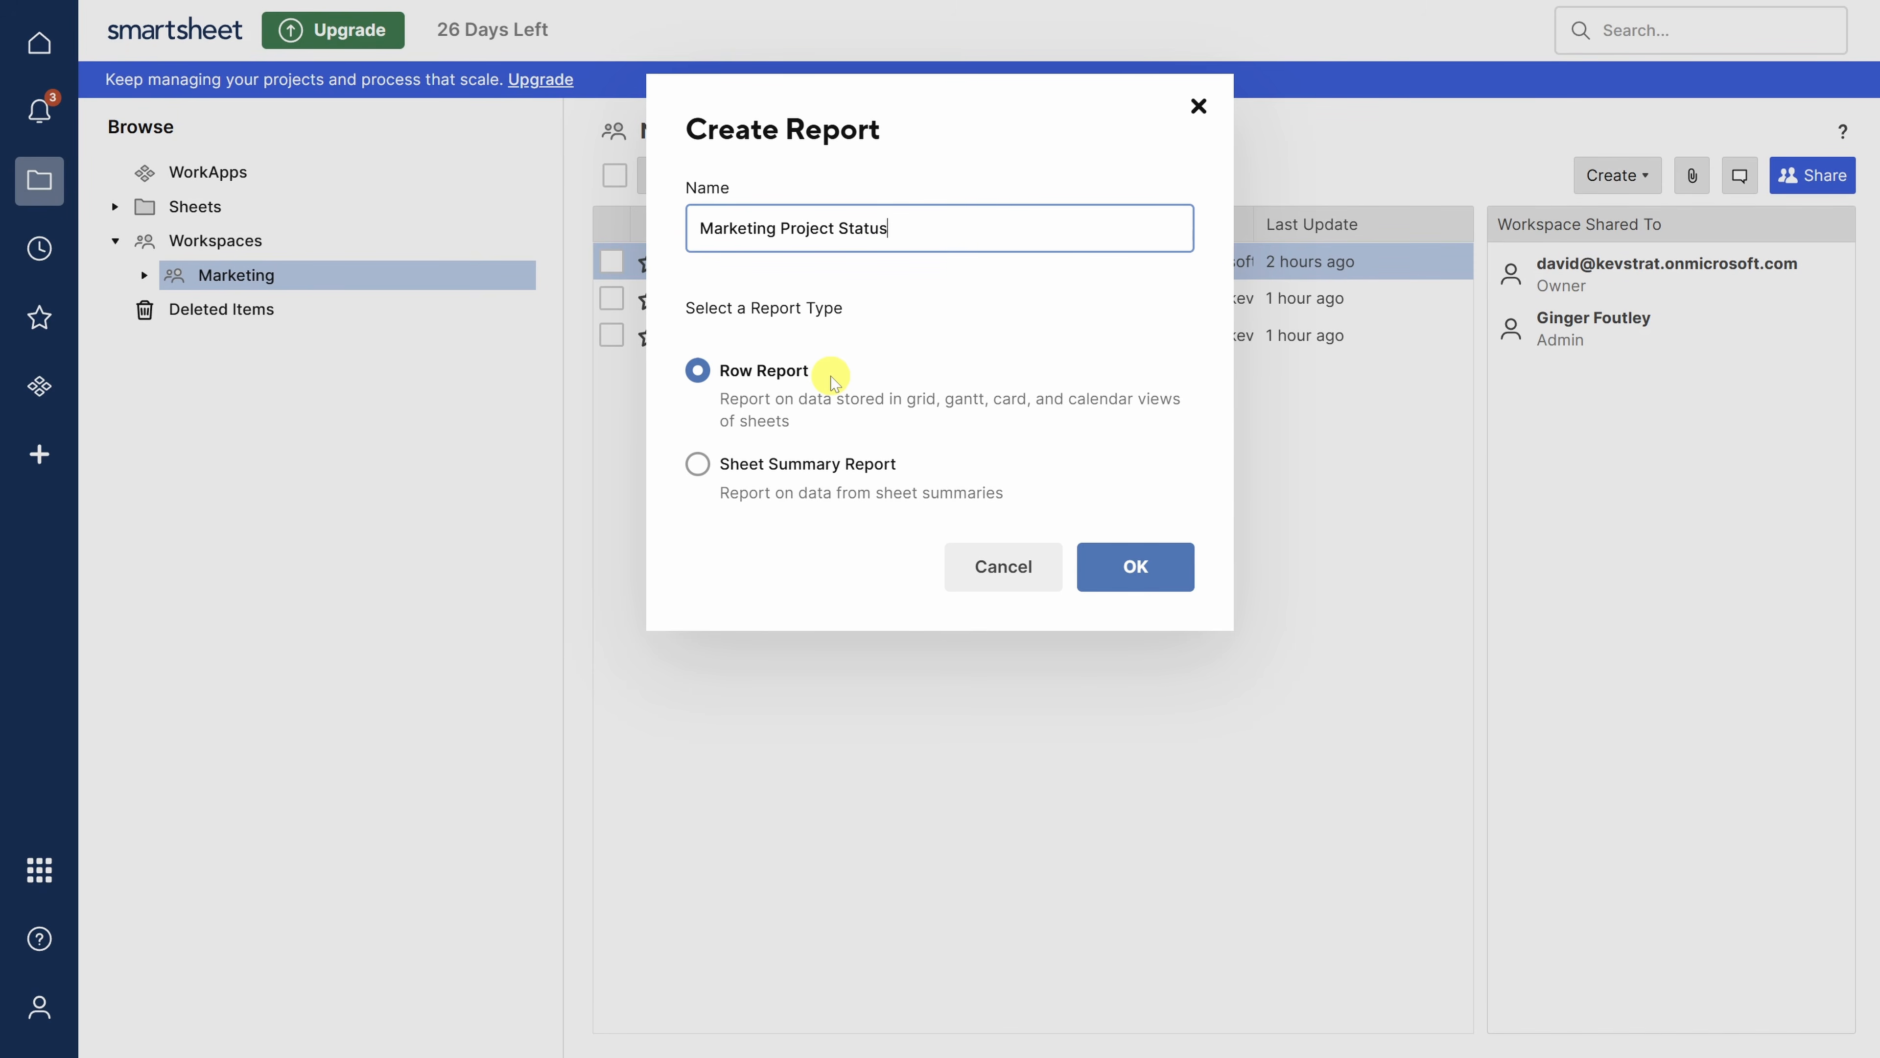
pyautogui.click(1136, 577)
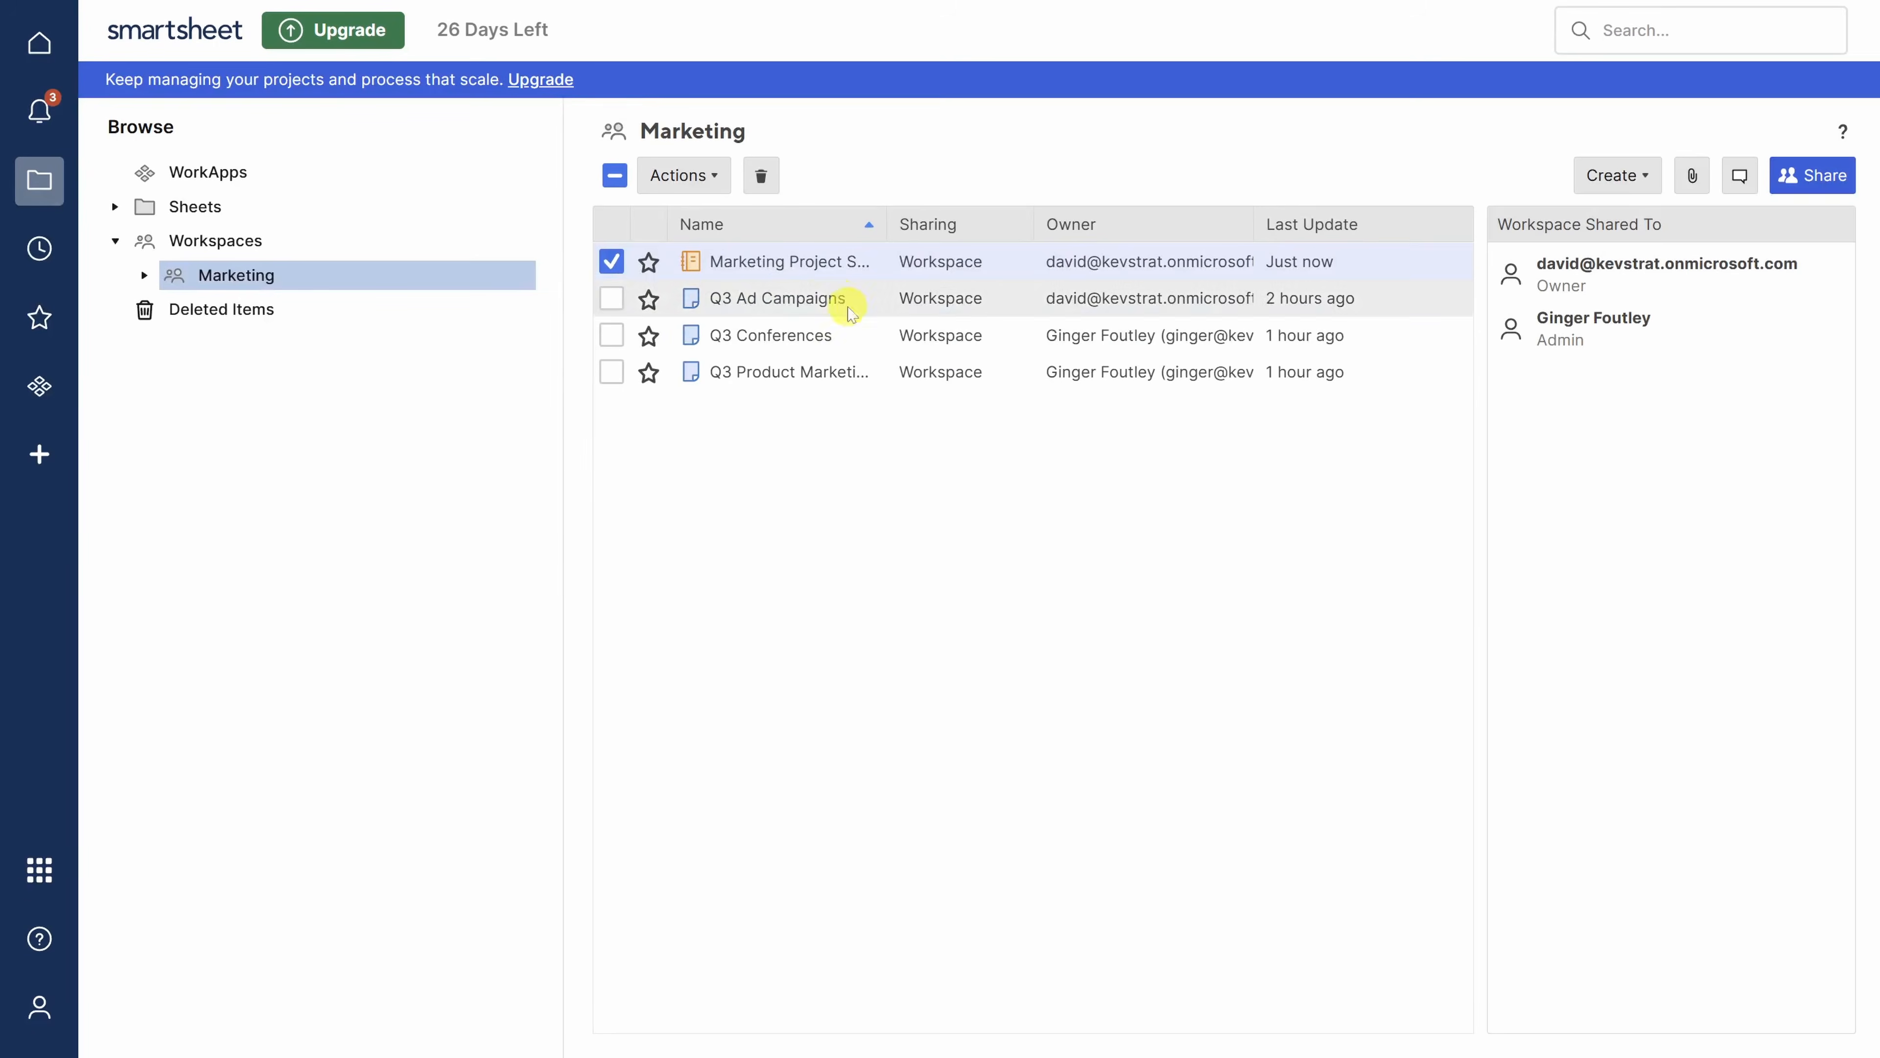
pyautogui.click(759, 261)
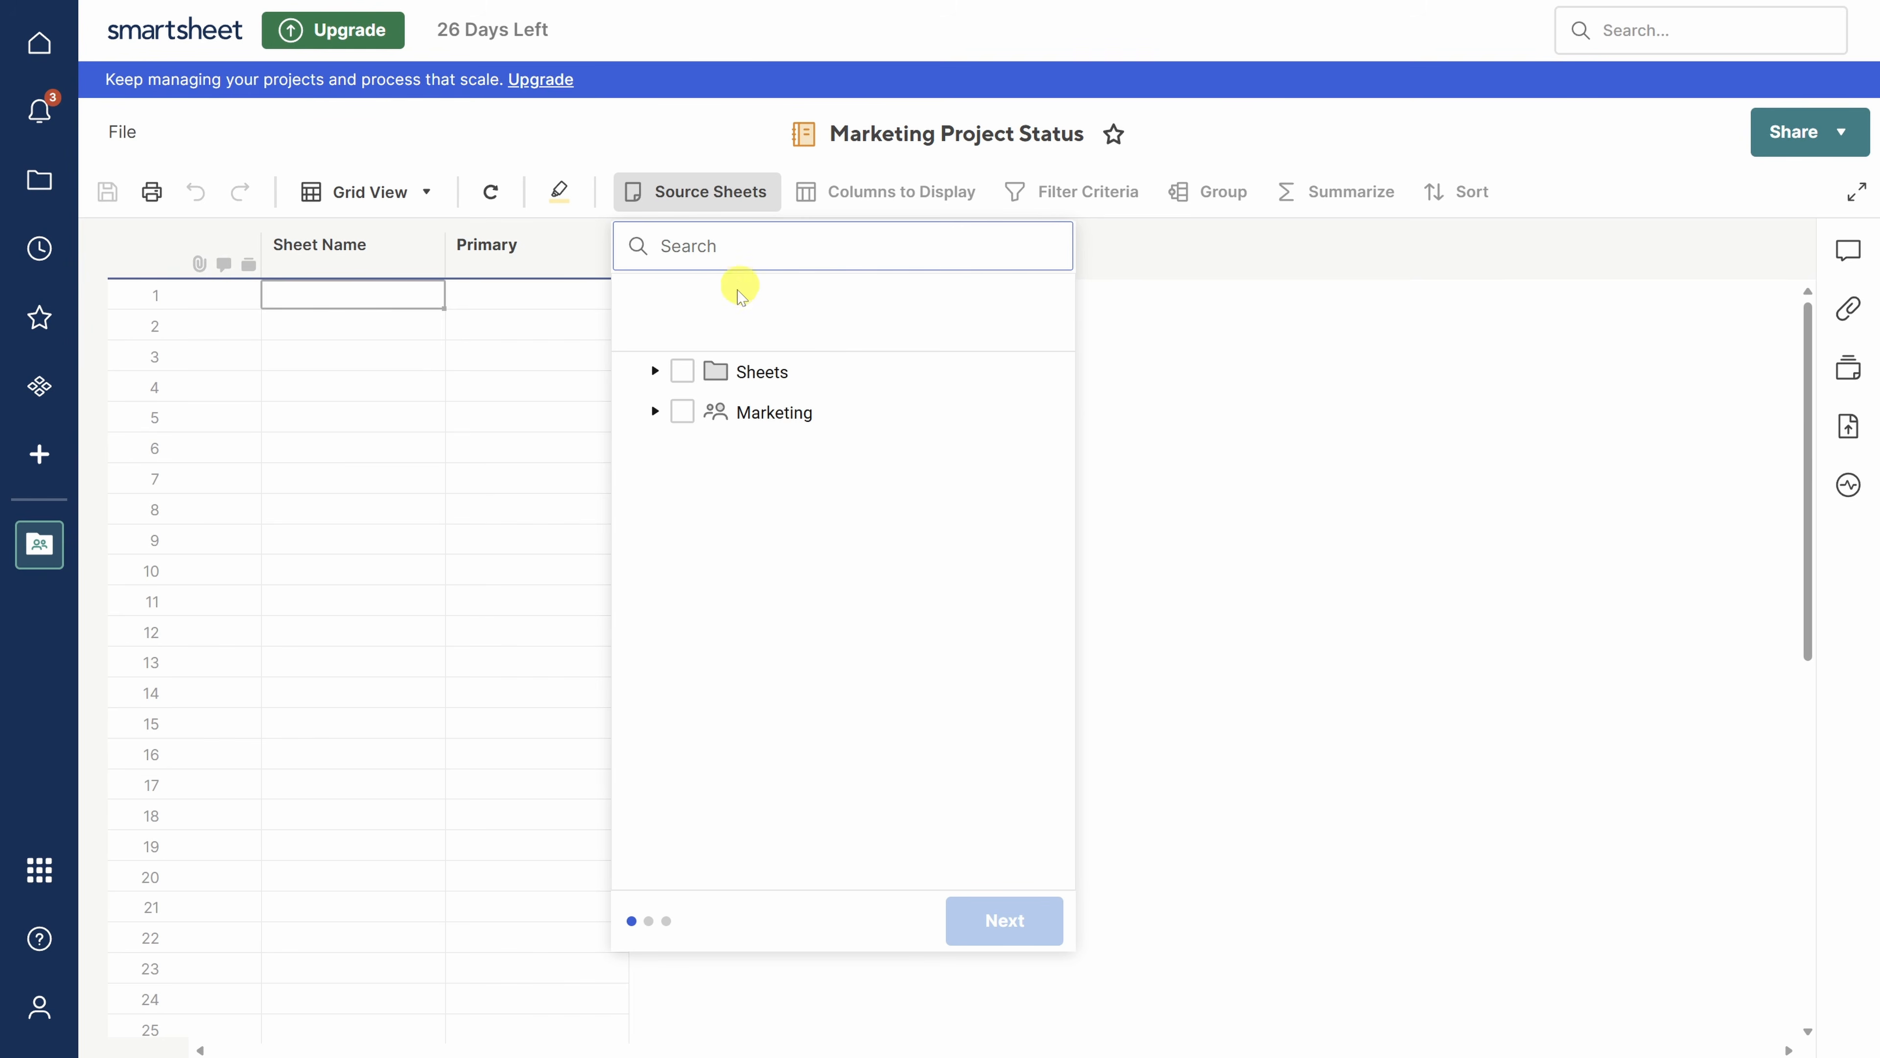
# - Use all three sheets in the Marketing workspace as the report's source sheets
pyautogui.click(653, 411)
pyautogui.click(681, 415)
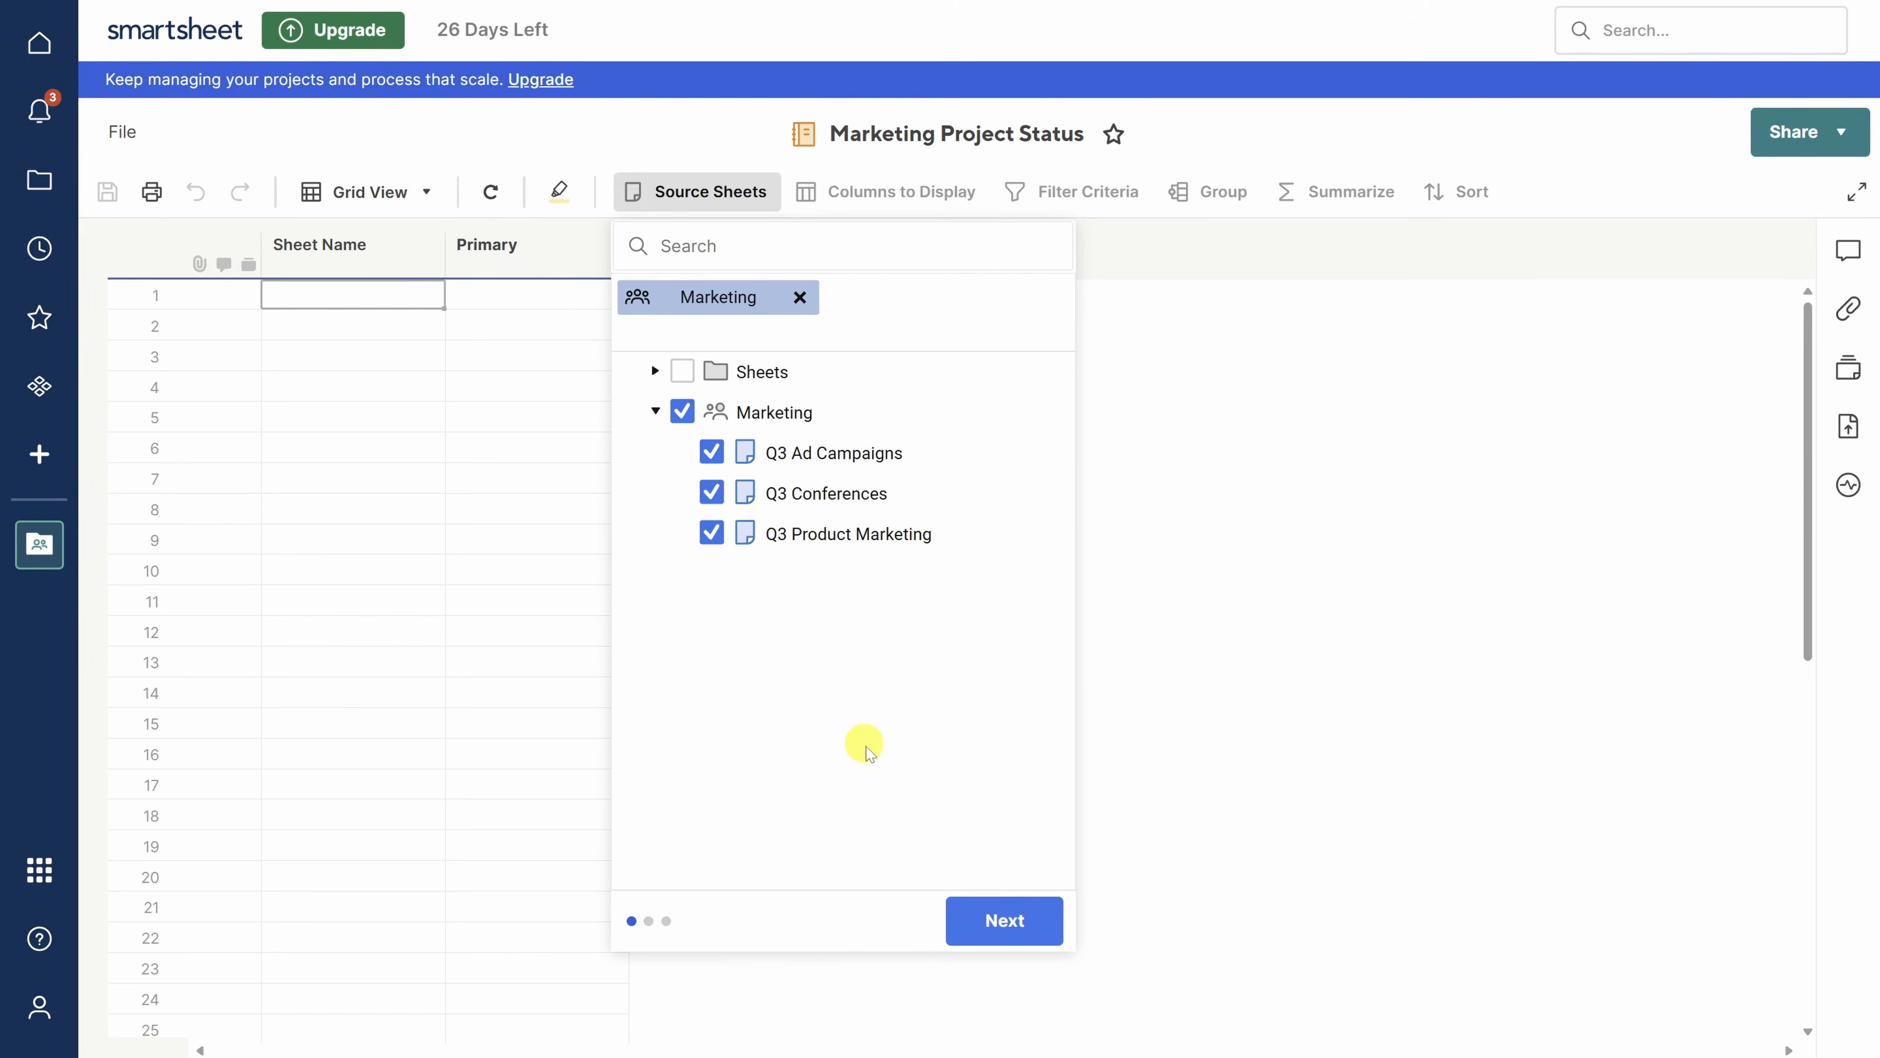
pyautogui.click(1005, 922)
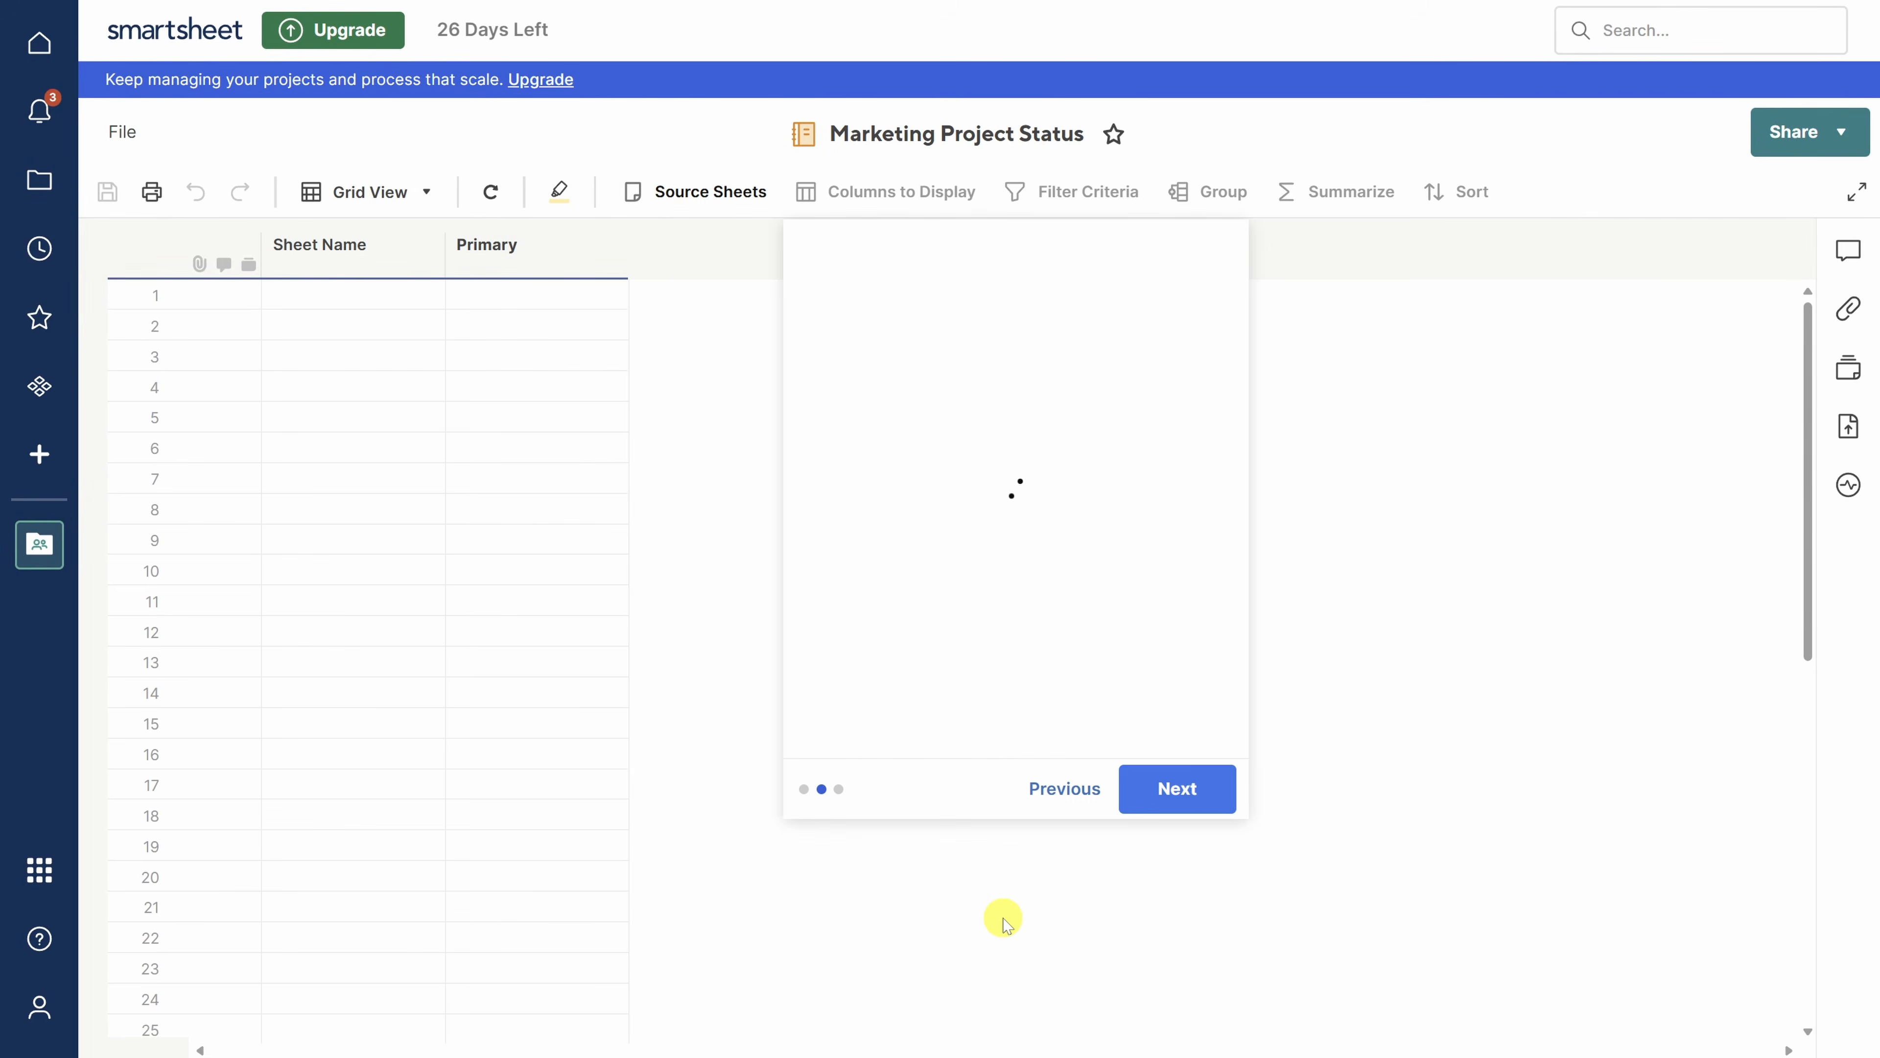
# - Add the Health, Latest Update, Start Date, End Date, % Complete and Expected % Complete columns
pyautogui.scroll(-5, 1035, 540)
pyautogui.scroll(-1, 1038, 551)
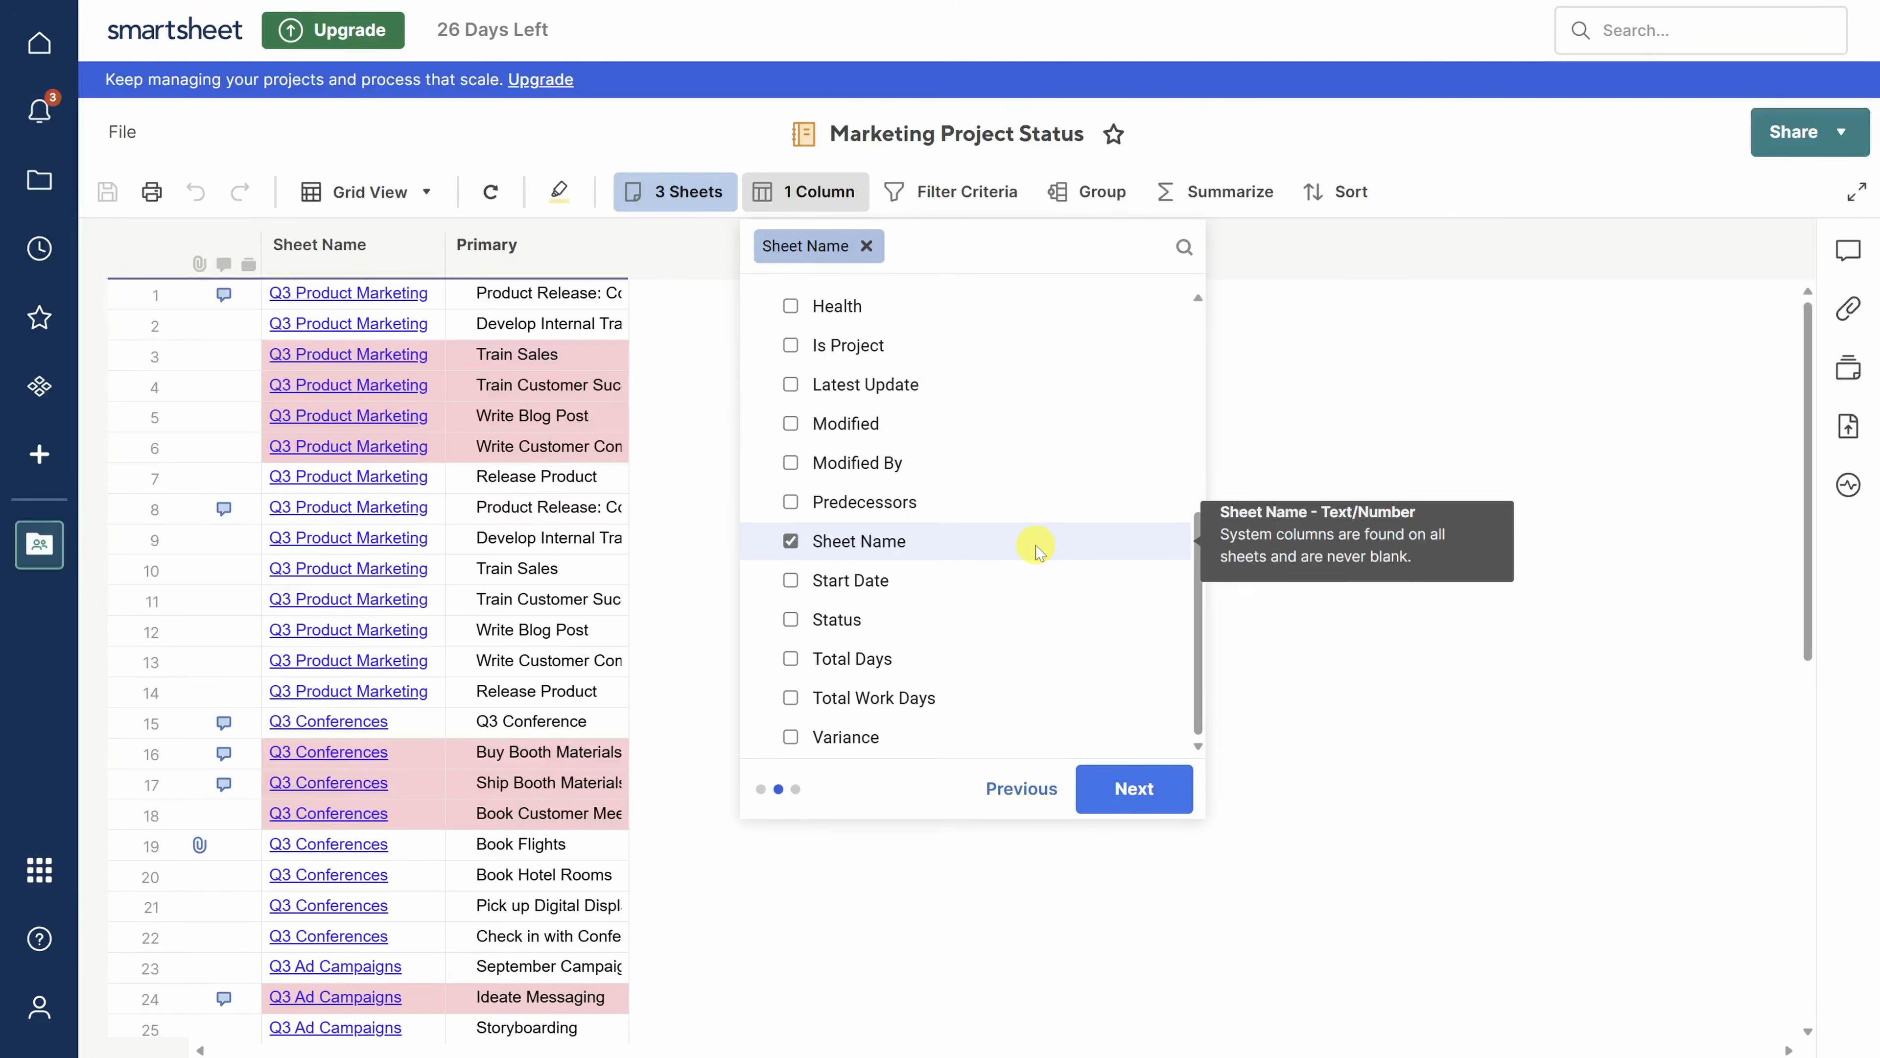
pyautogui.click(790, 305)
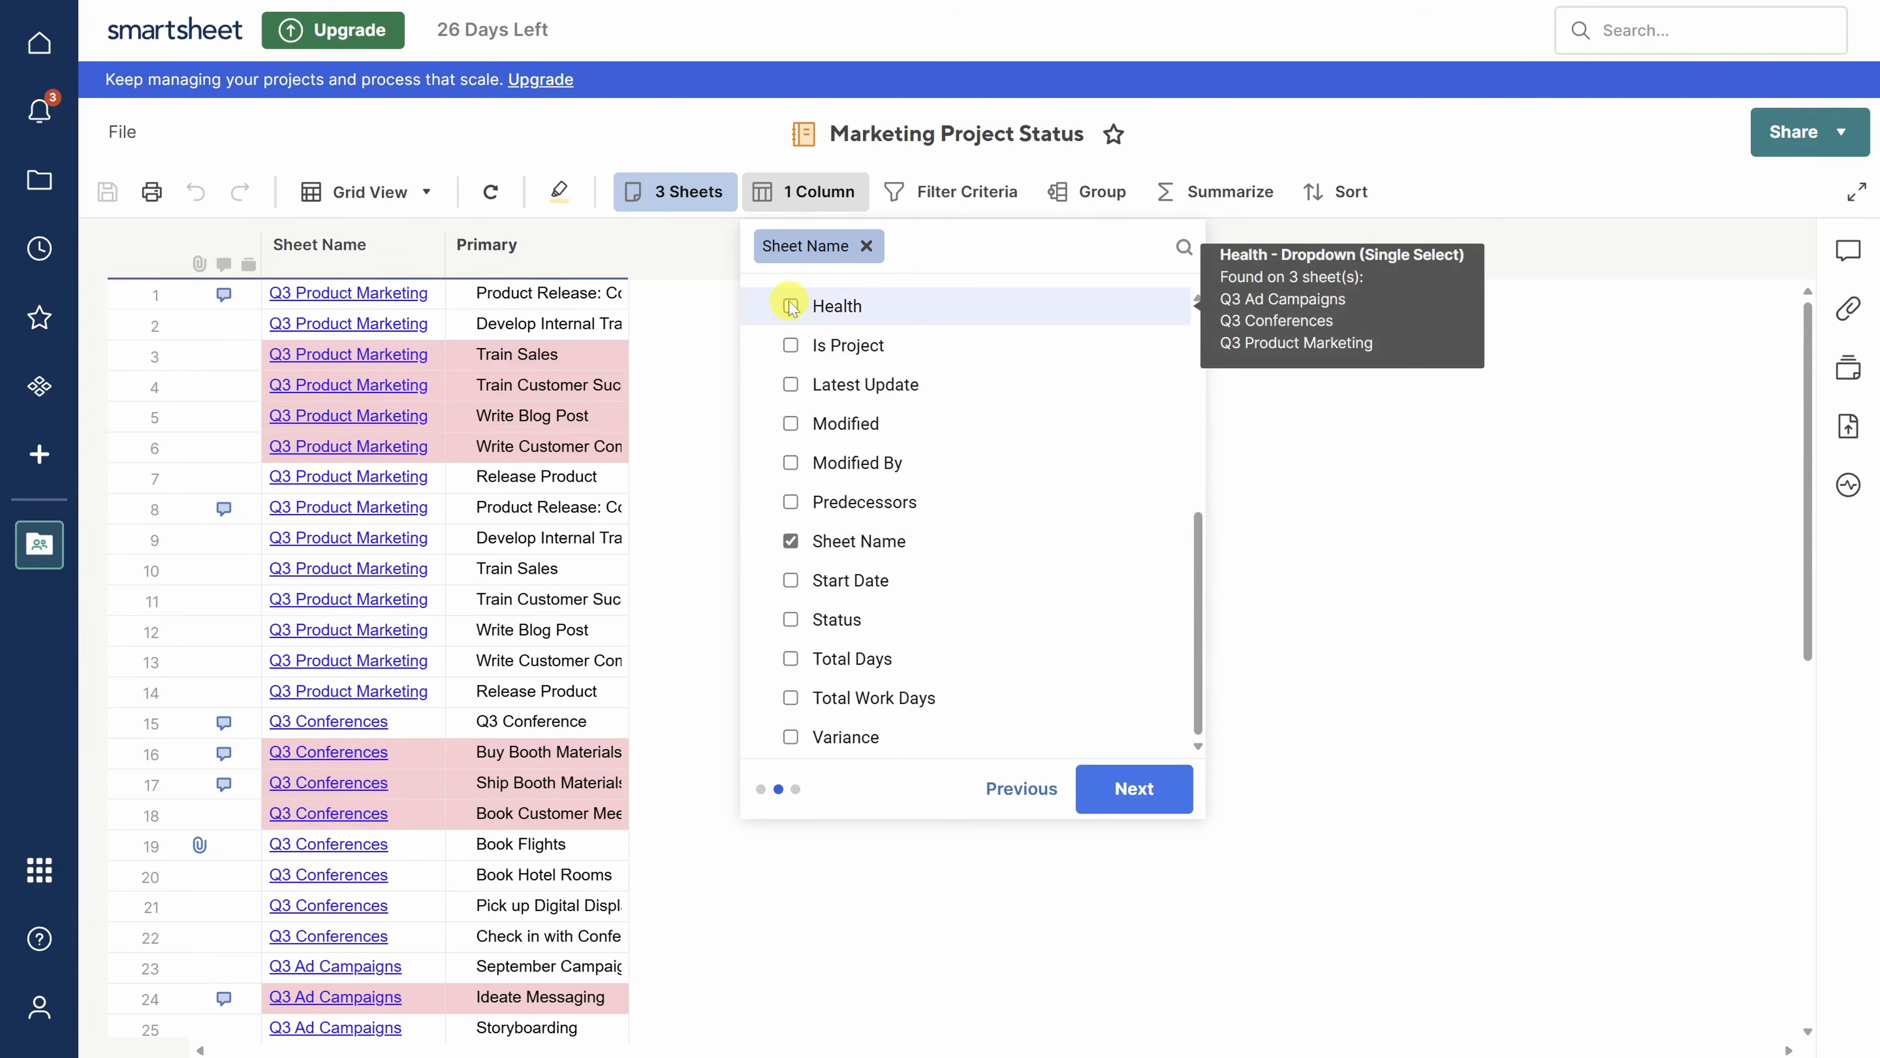
pyautogui.click(791, 384)
pyautogui.click(791, 579)
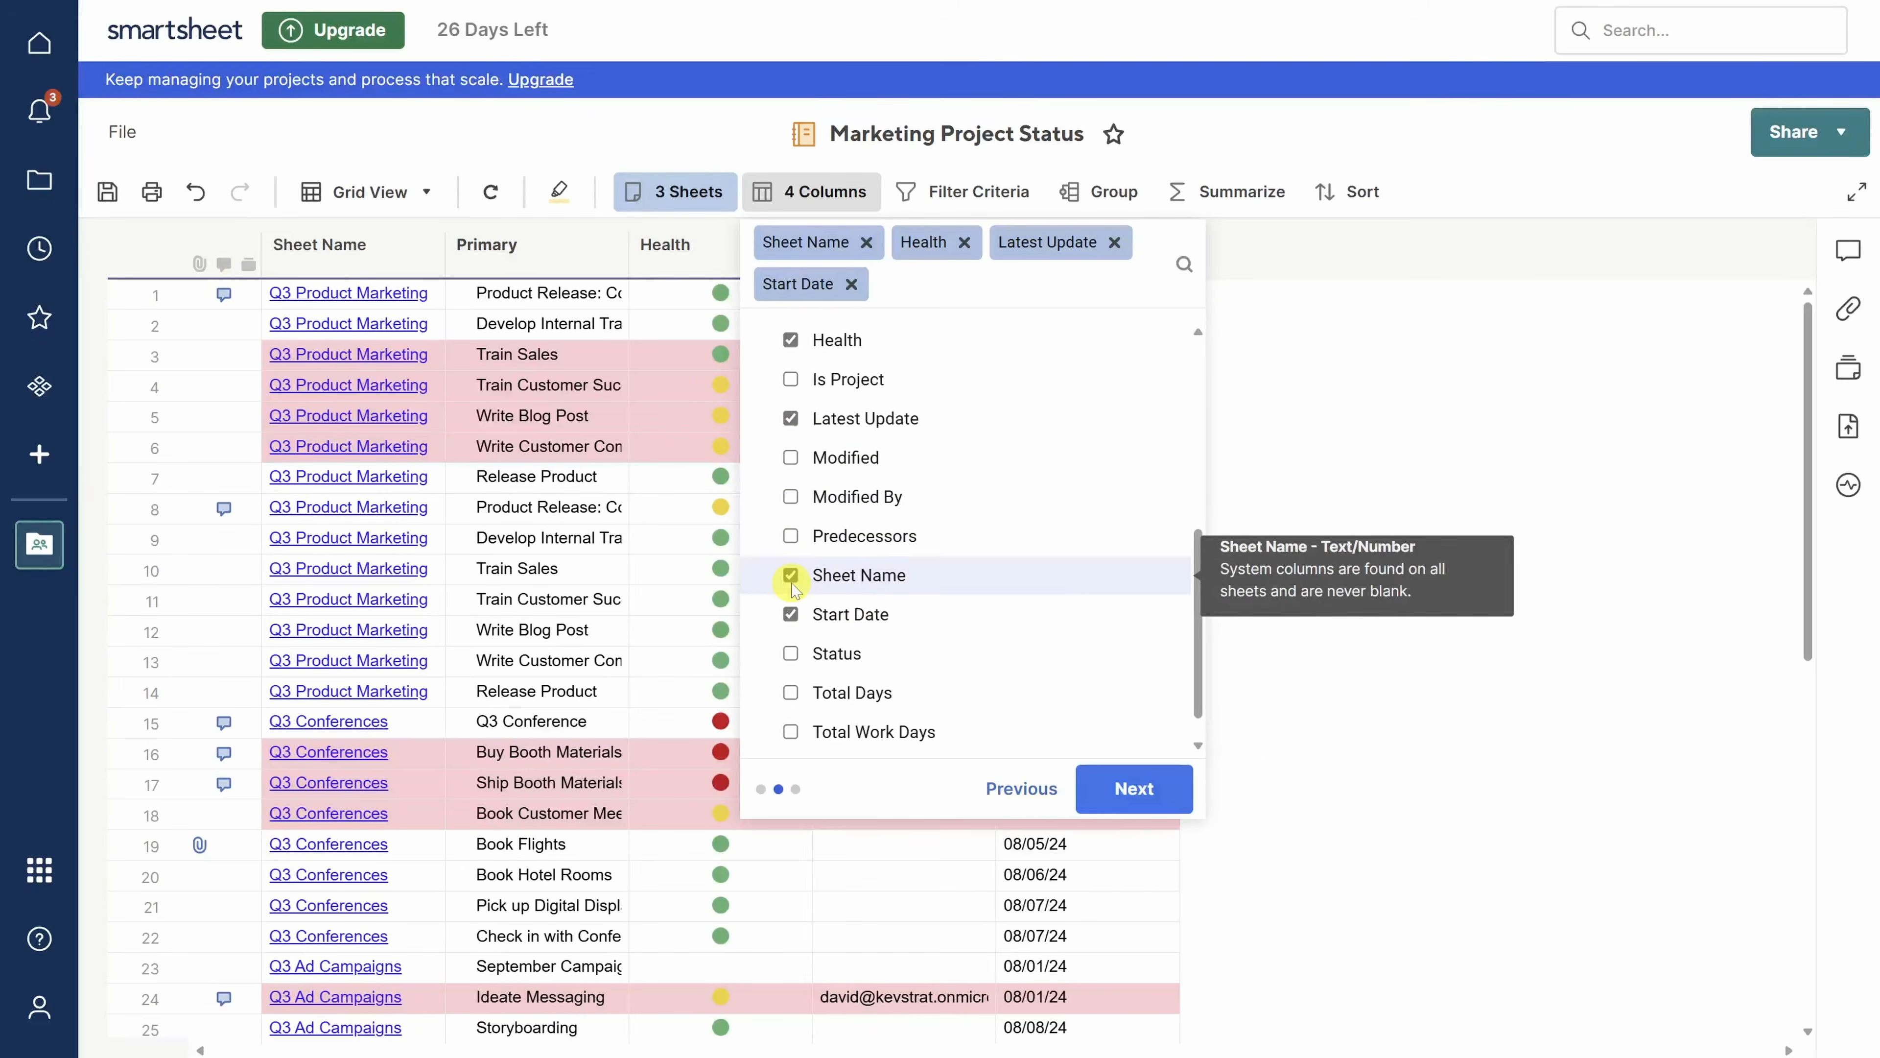
pyautogui.scroll(3, 792, 586)
pyautogui.click(791, 416)
pyautogui.scroll(3, 791, 386)
pyautogui.click(791, 338)
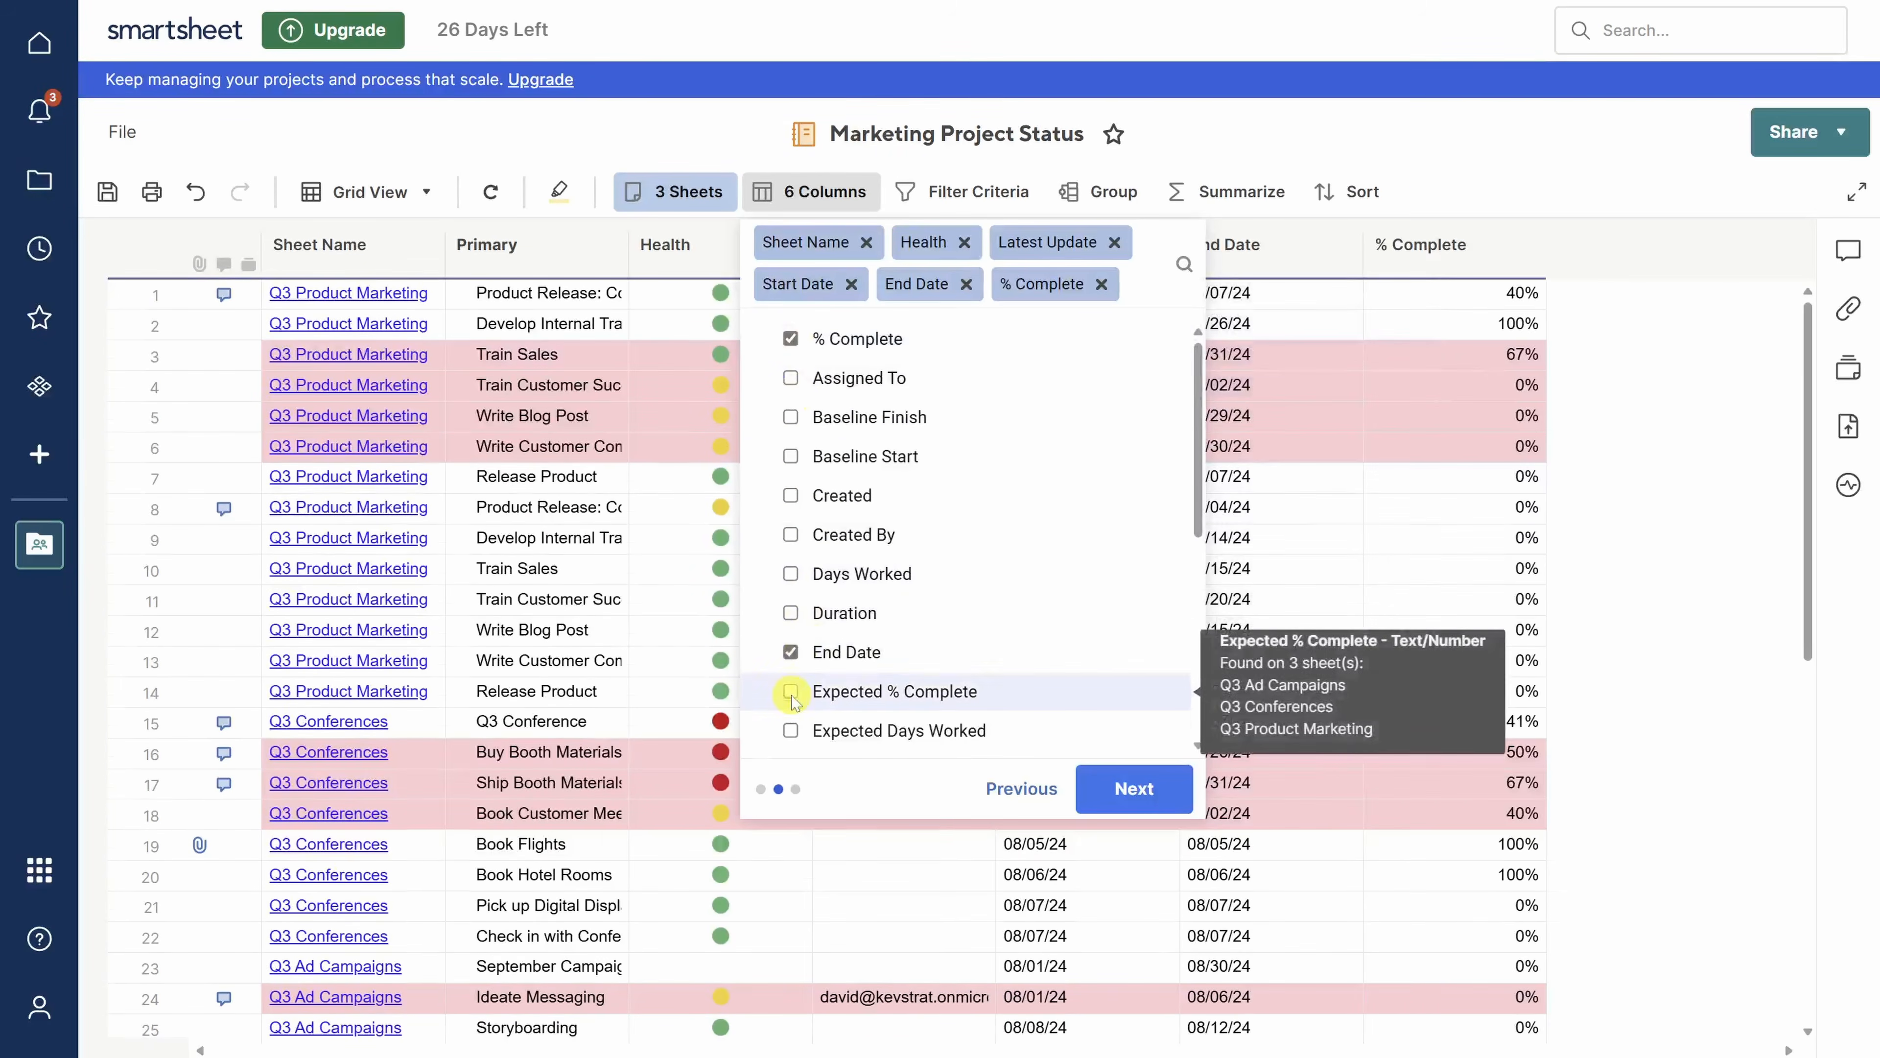
pyautogui.click(790, 691)
pyautogui.click(1139, 788)
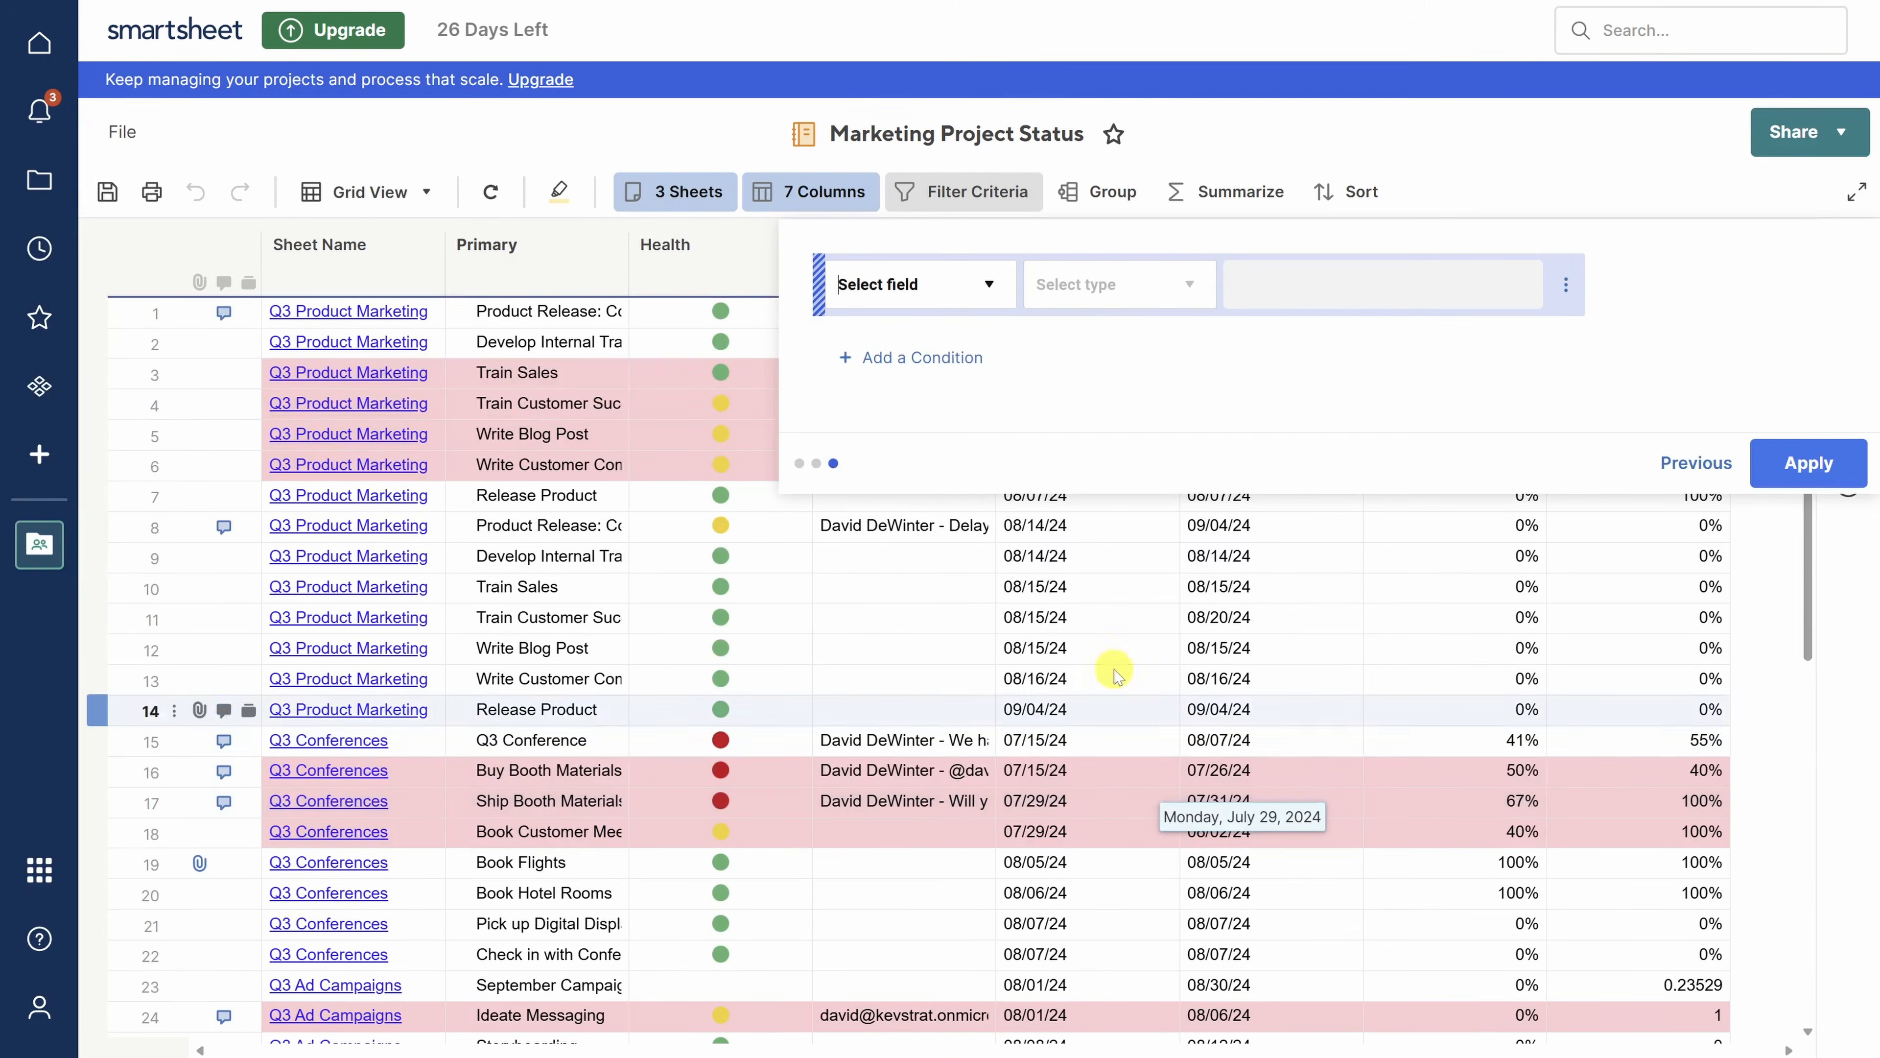
# - Add the filter condition 'Is Project is checked' and apply it to the report
pyautogui.click(988, 289)
pyautogui.scroll(-5, 934, 422)
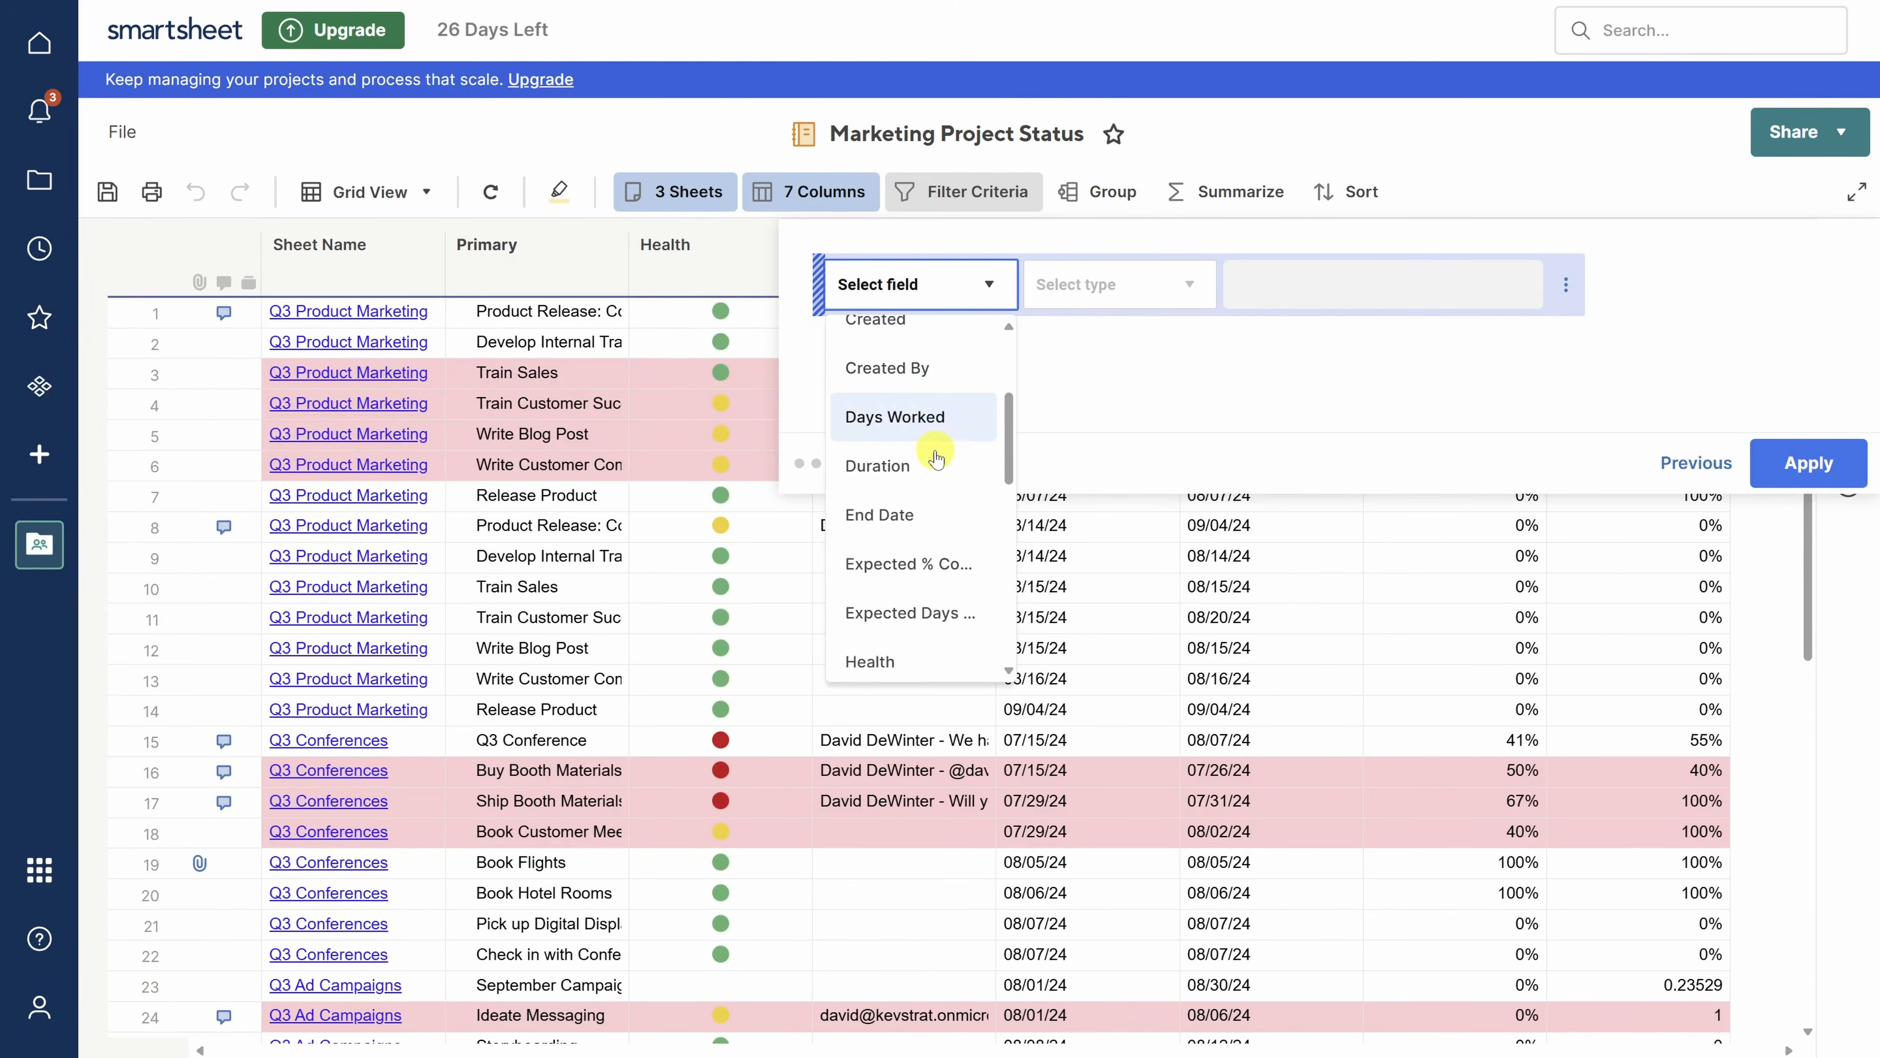
pyautogui.click(913, 541)
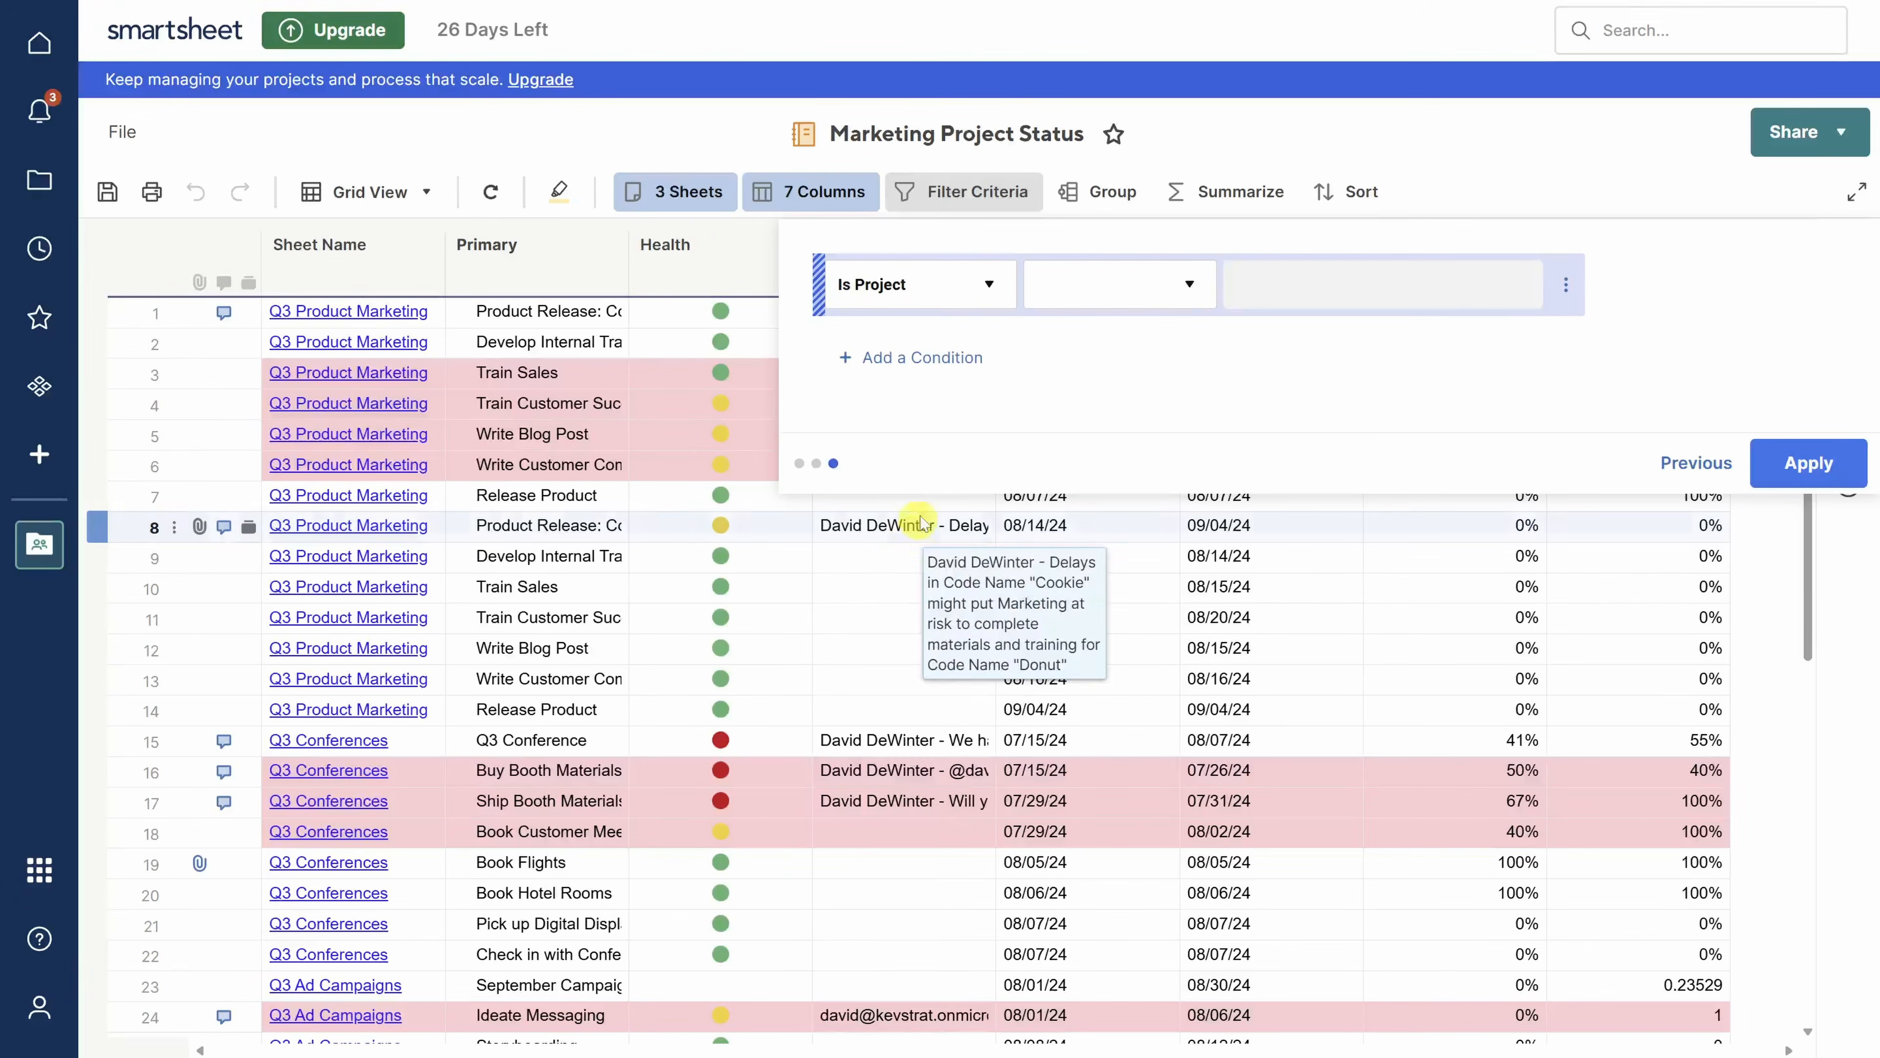
pyautogui.click(1189, 285)
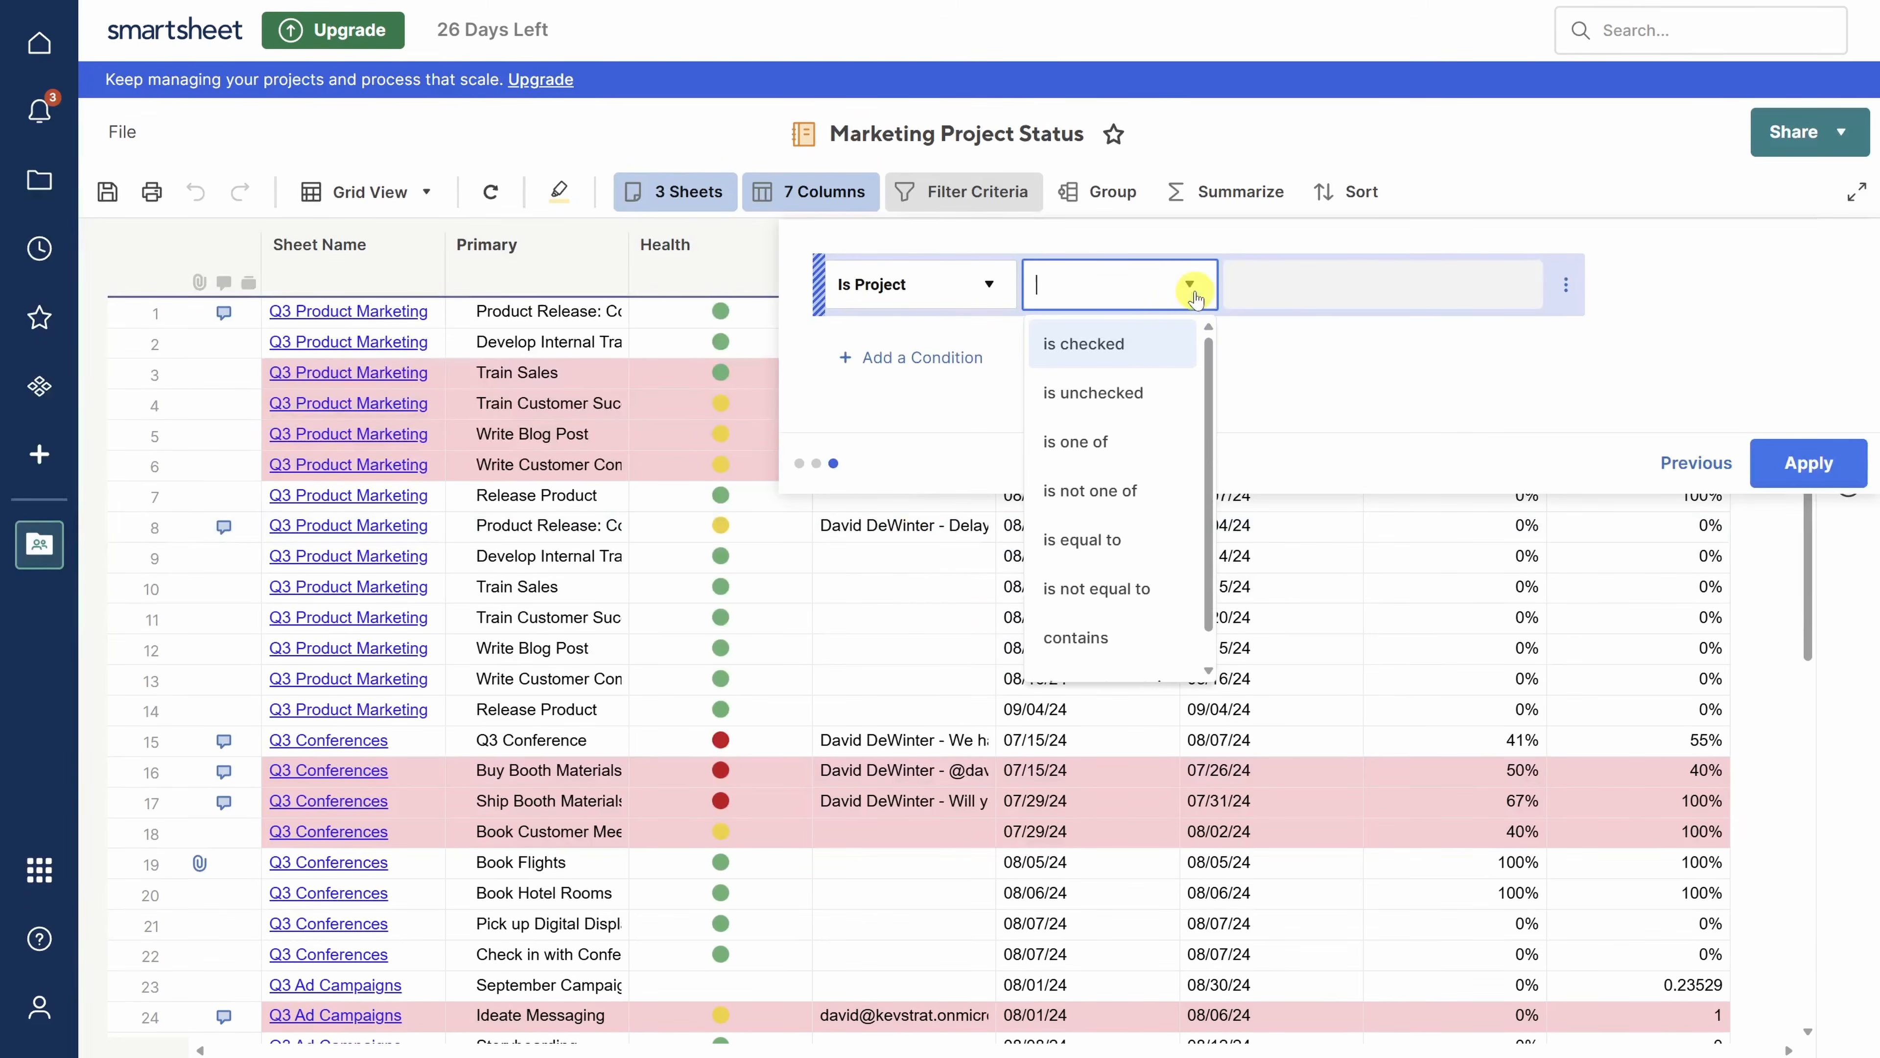
pyautogui.click(1157, 350)
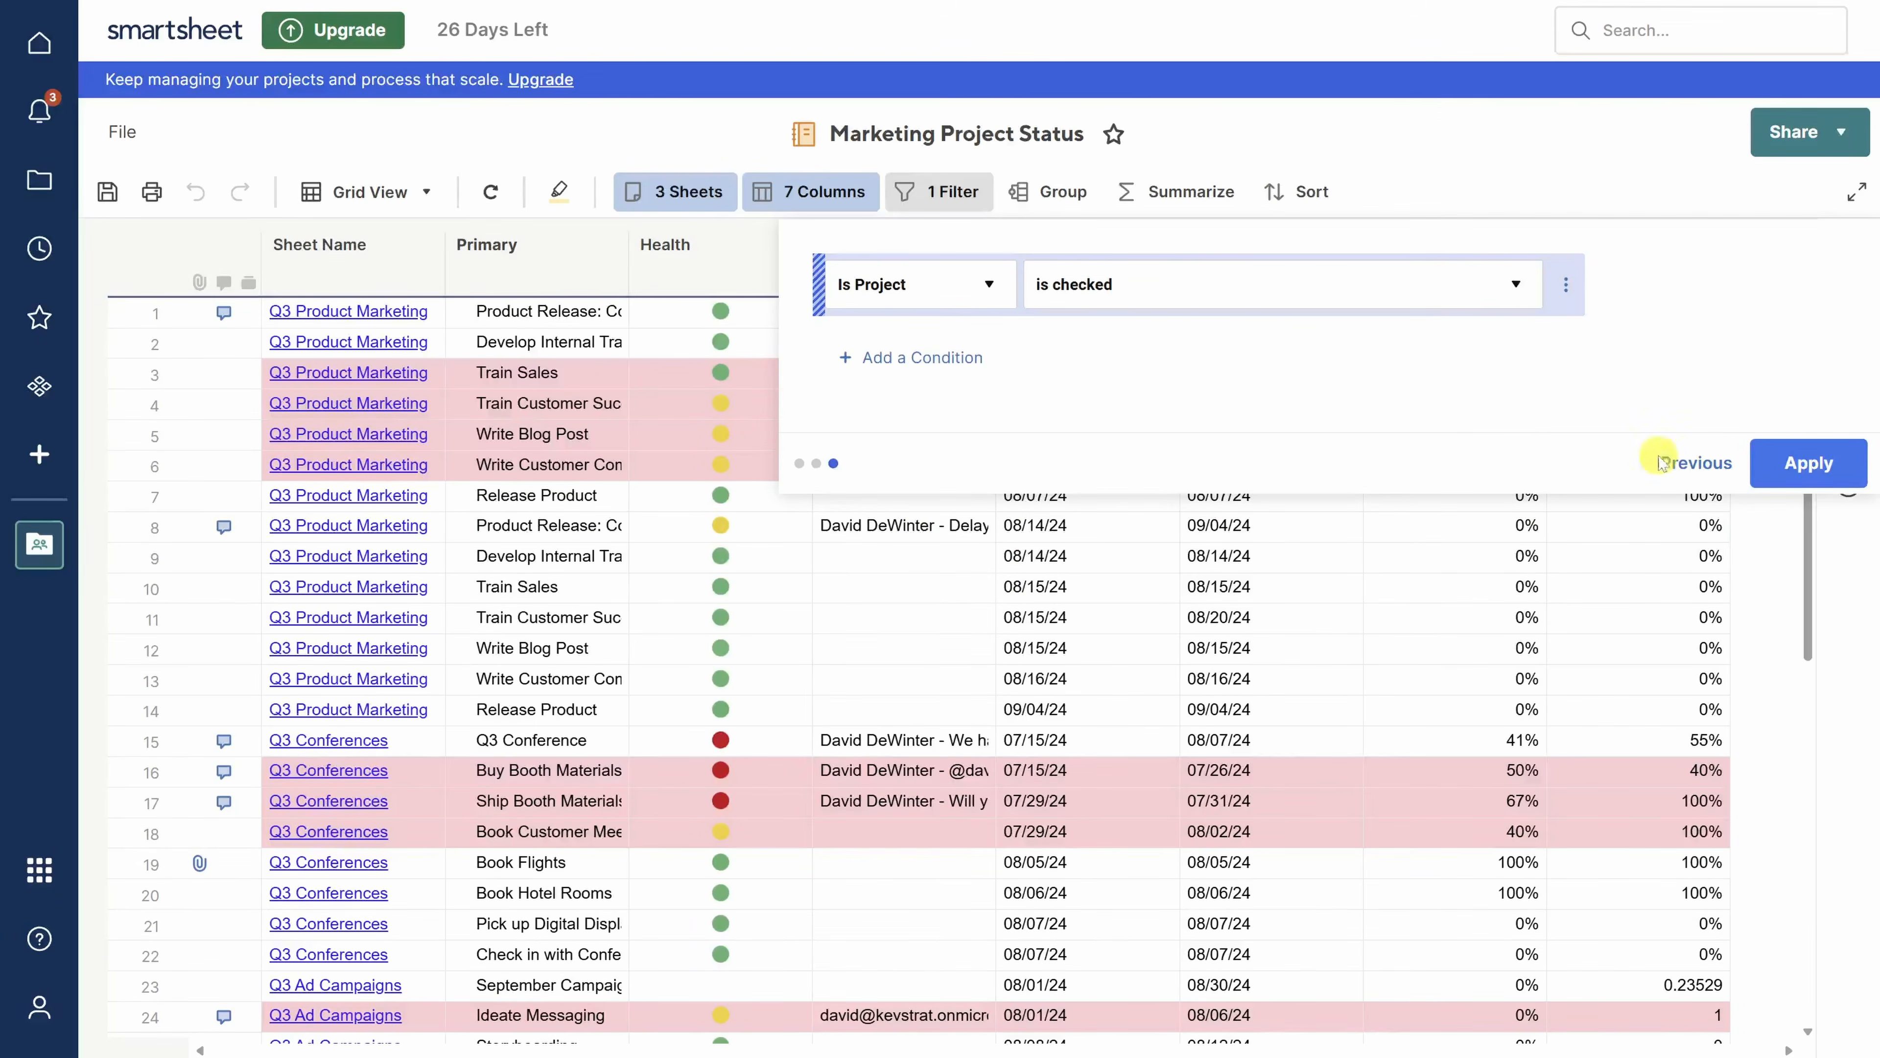
pyautogui.click(1807, 463)
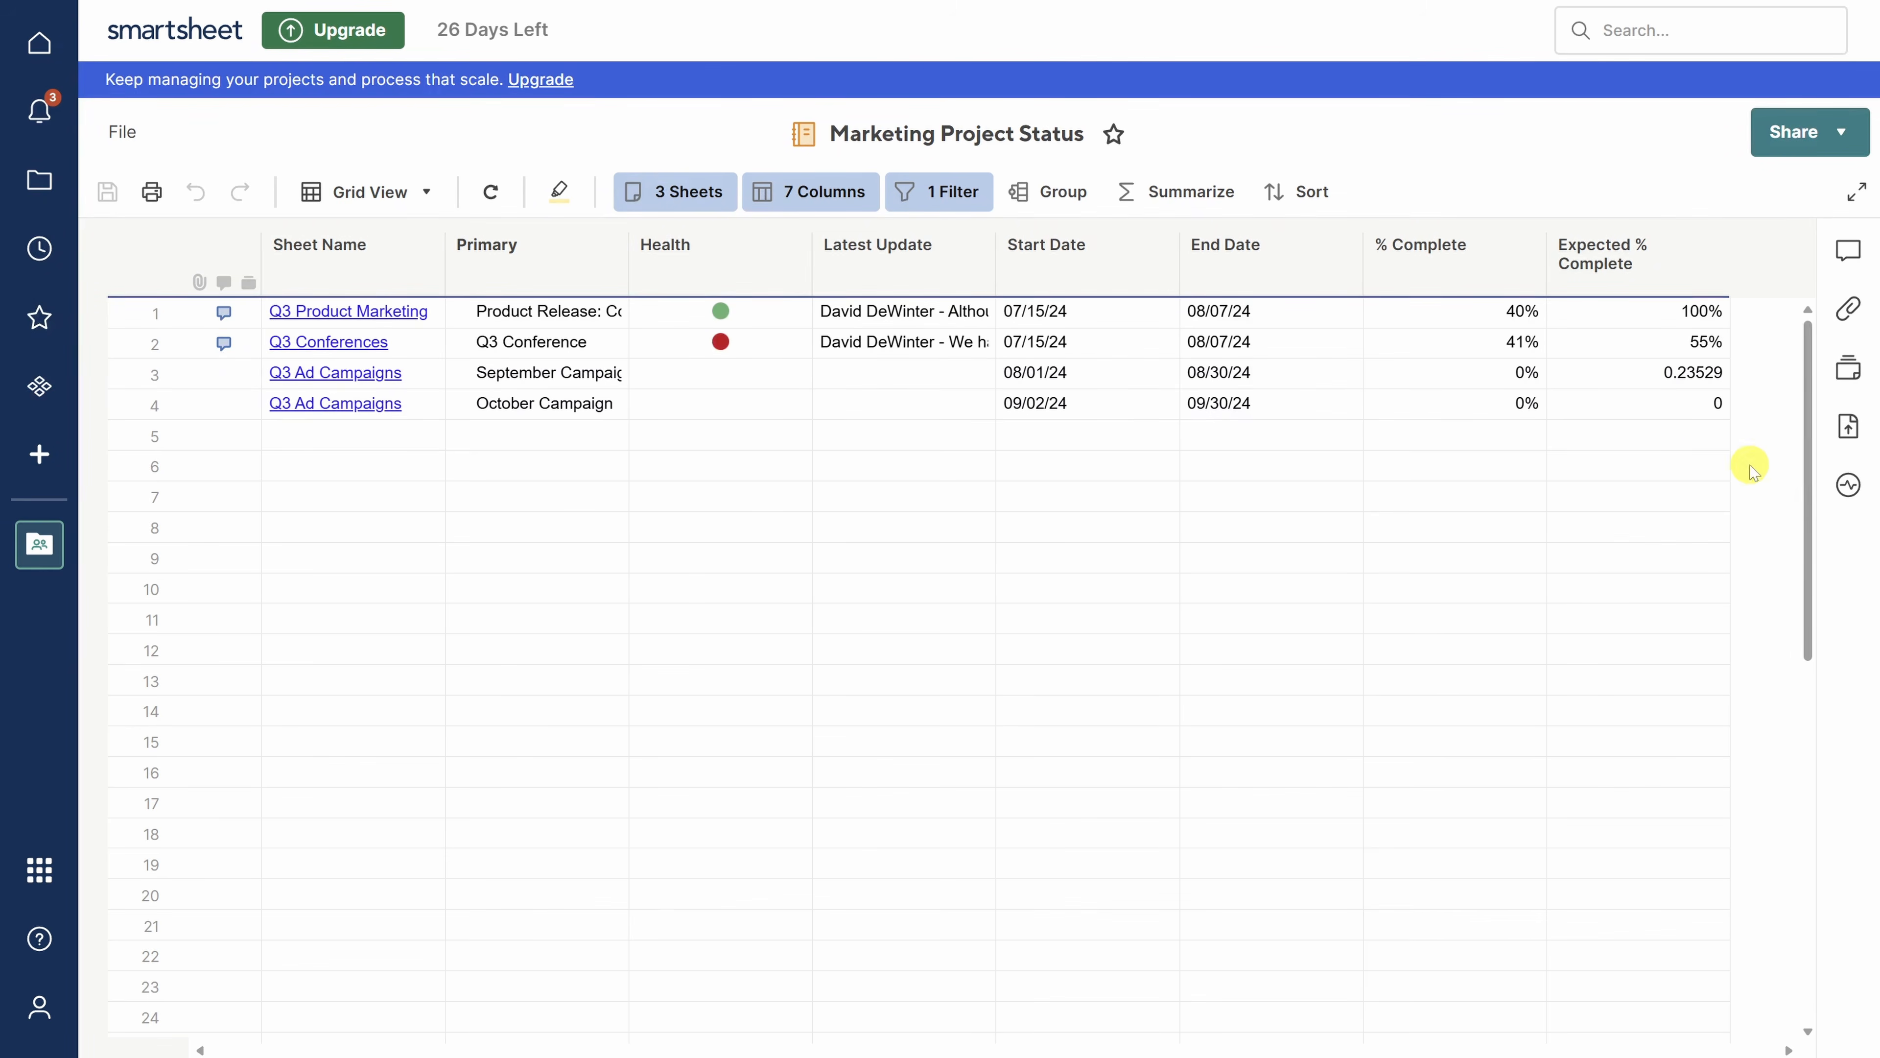
# - Group the report rows by the Health column
pyautogui.click(377, 327)
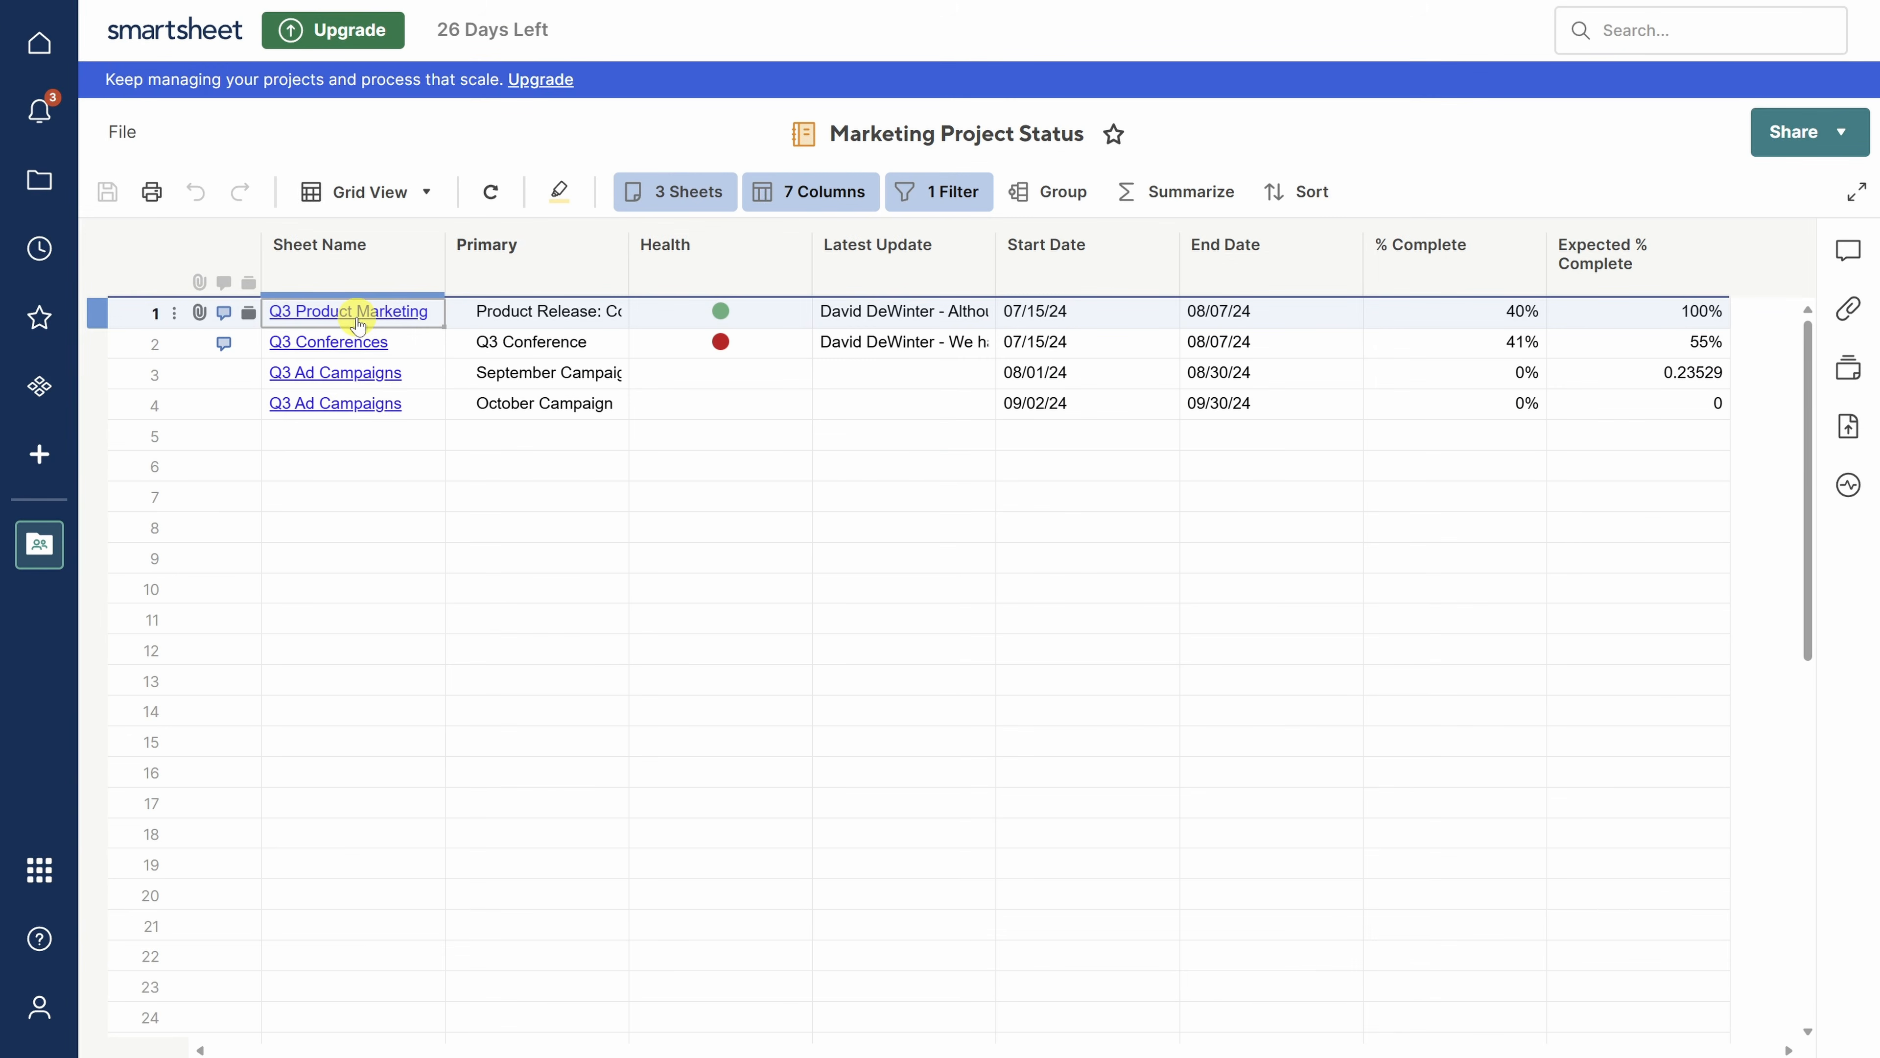
pyautogui.click(1059, 201)
pyautogui.click(1206, 294)
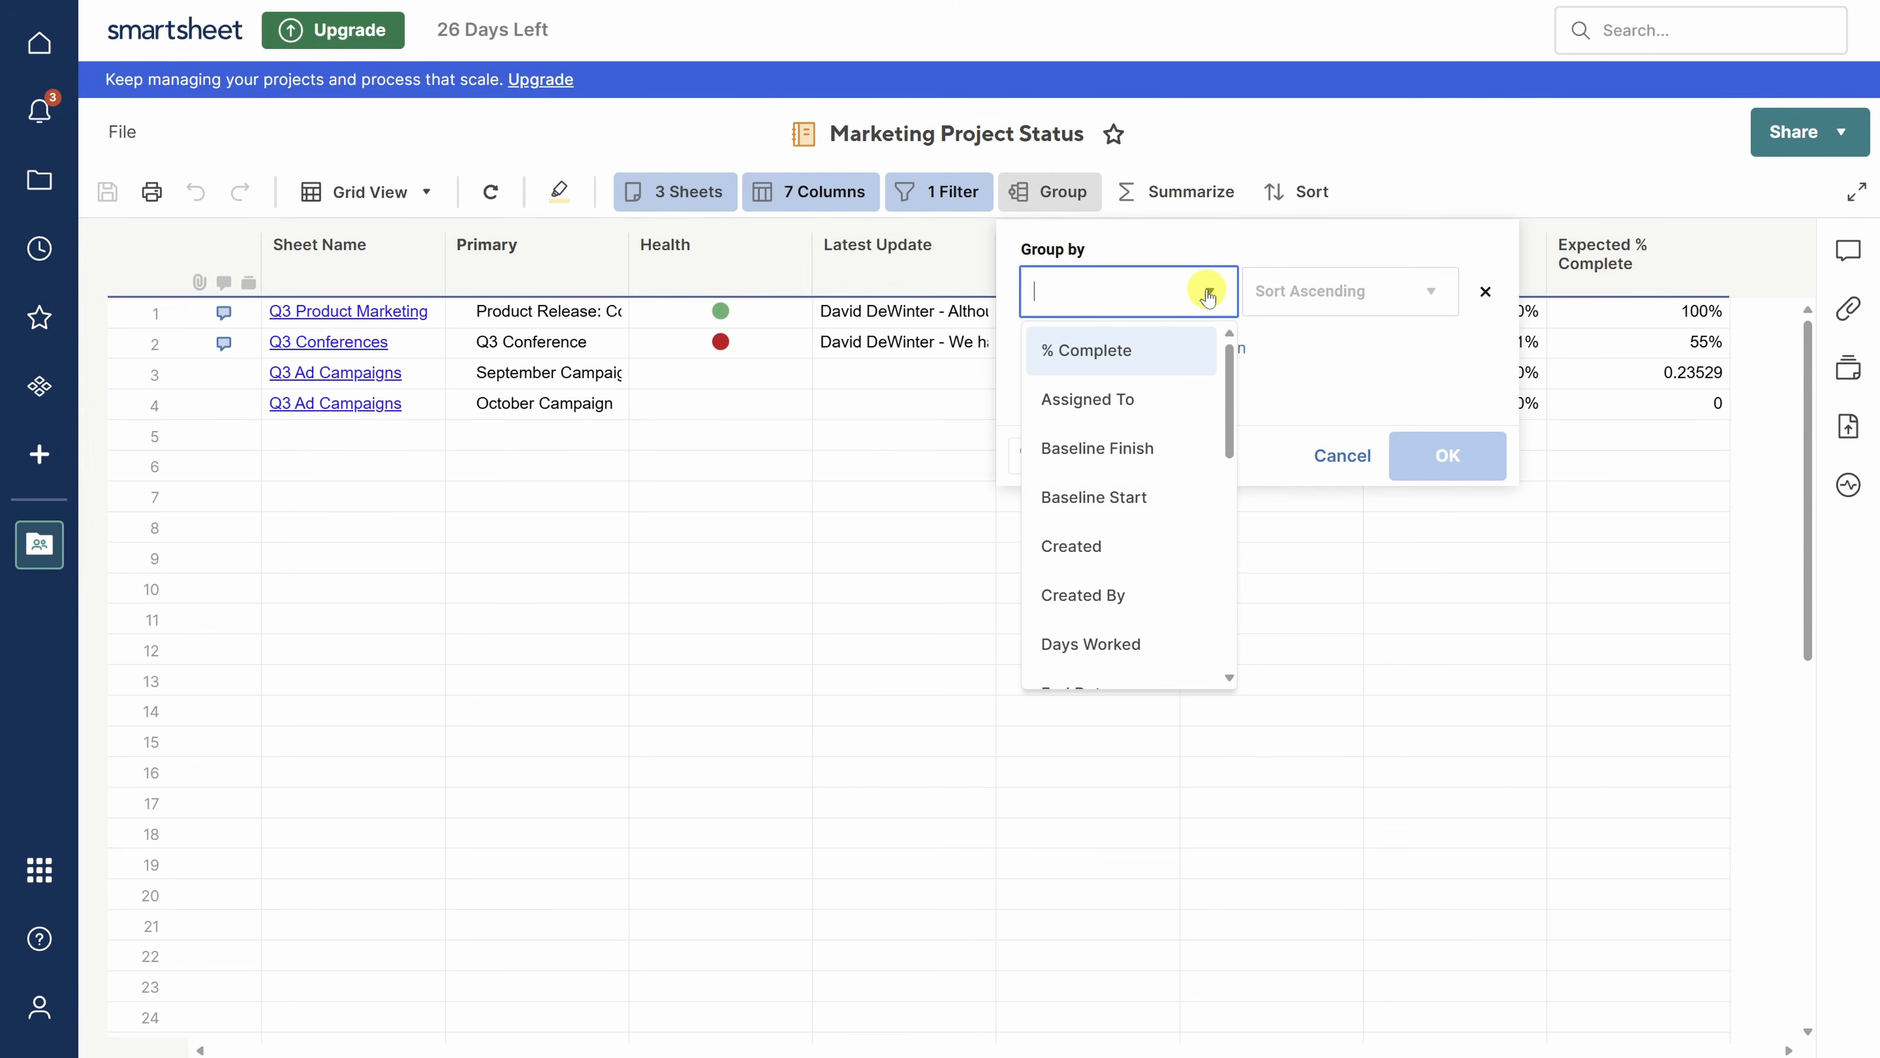
pyautogui.scroll(-5, 1125, 446)
pyautogui.click(1081, 541)
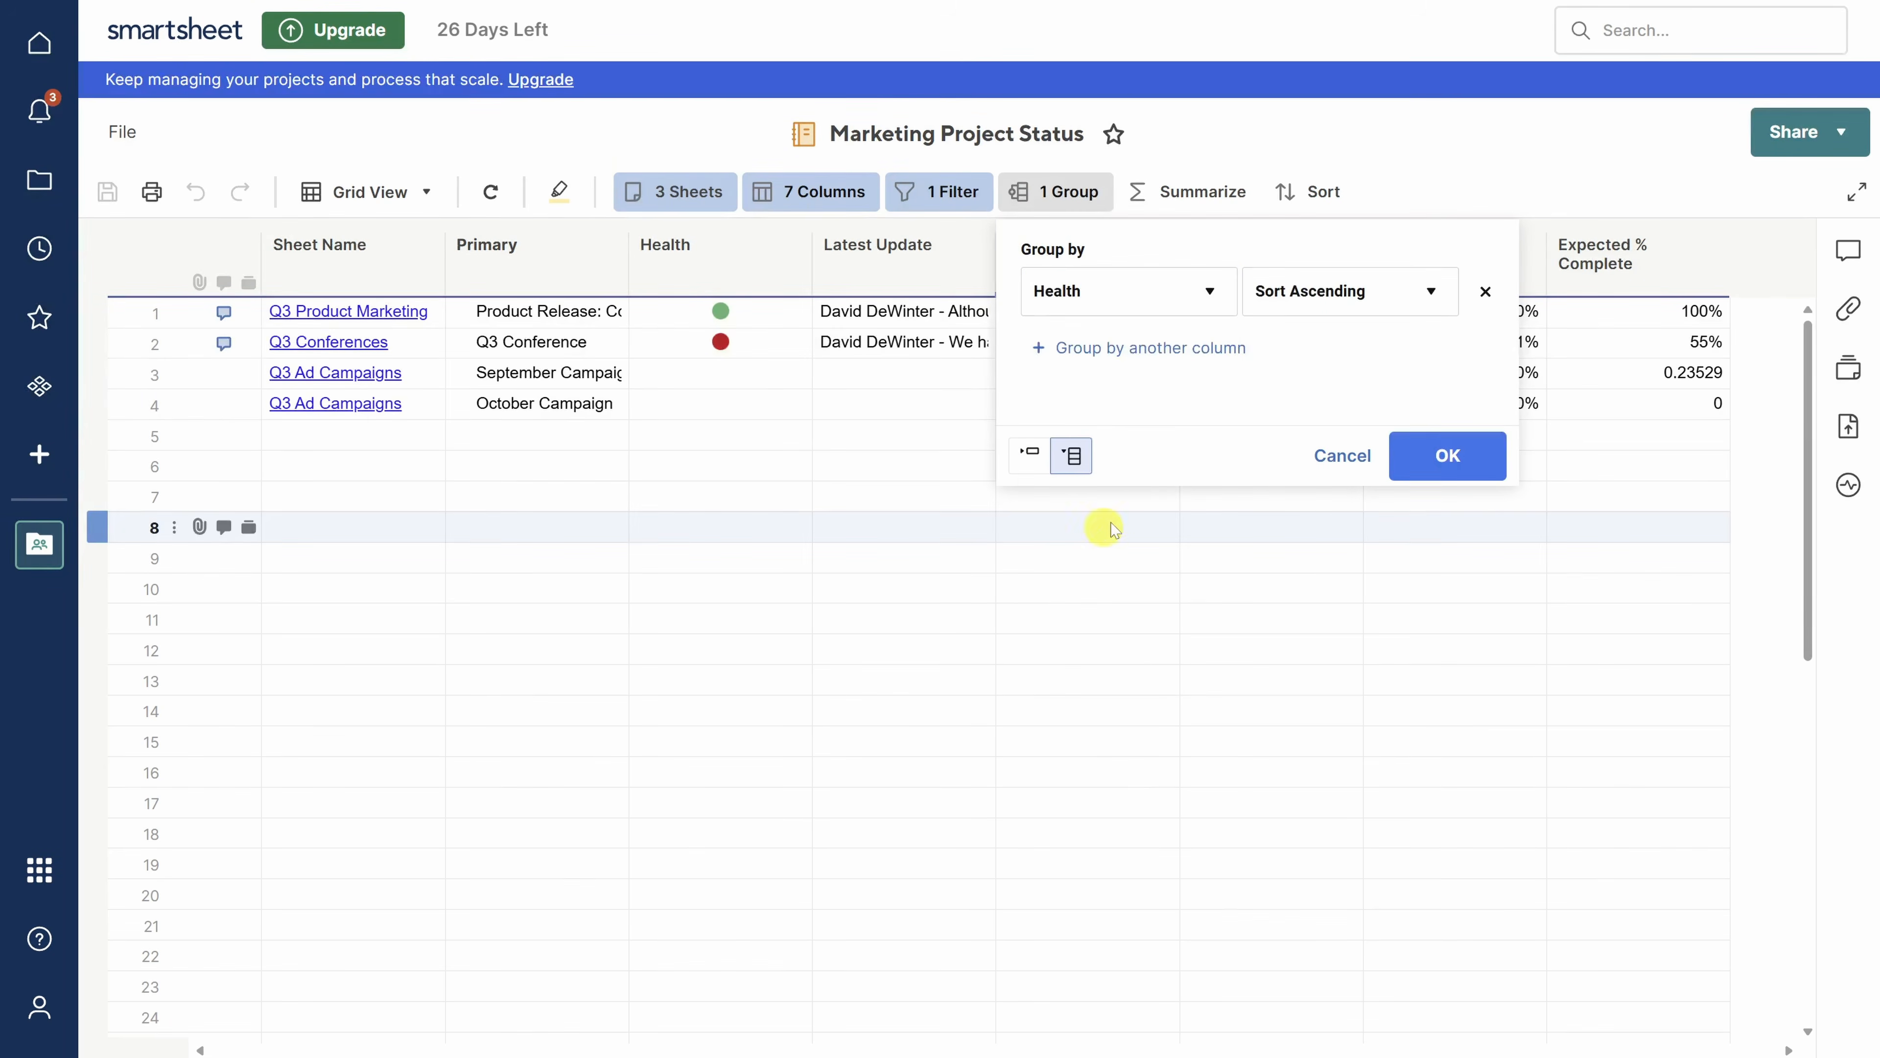
pyautogui.click(1440, 458)
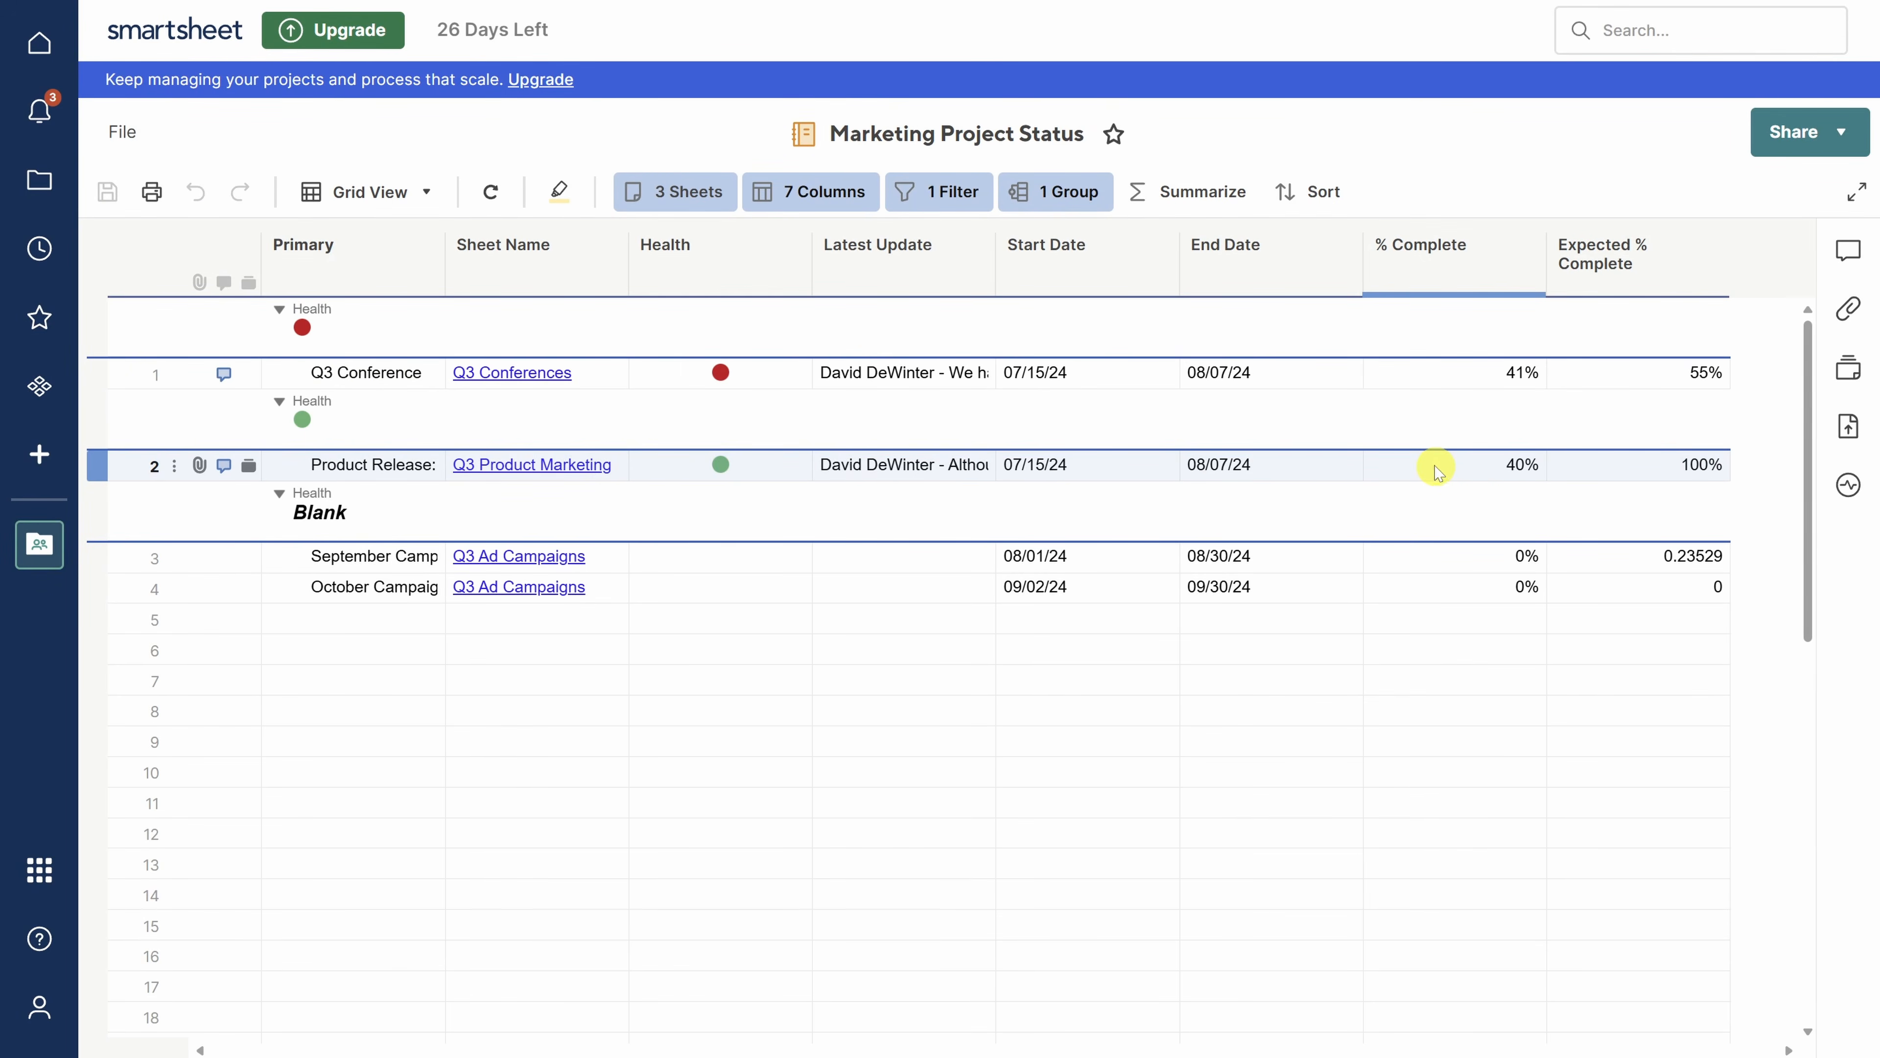
# - Add a Count summary of Sheet Name for each Health group
pyautogui.click(1193, 196)
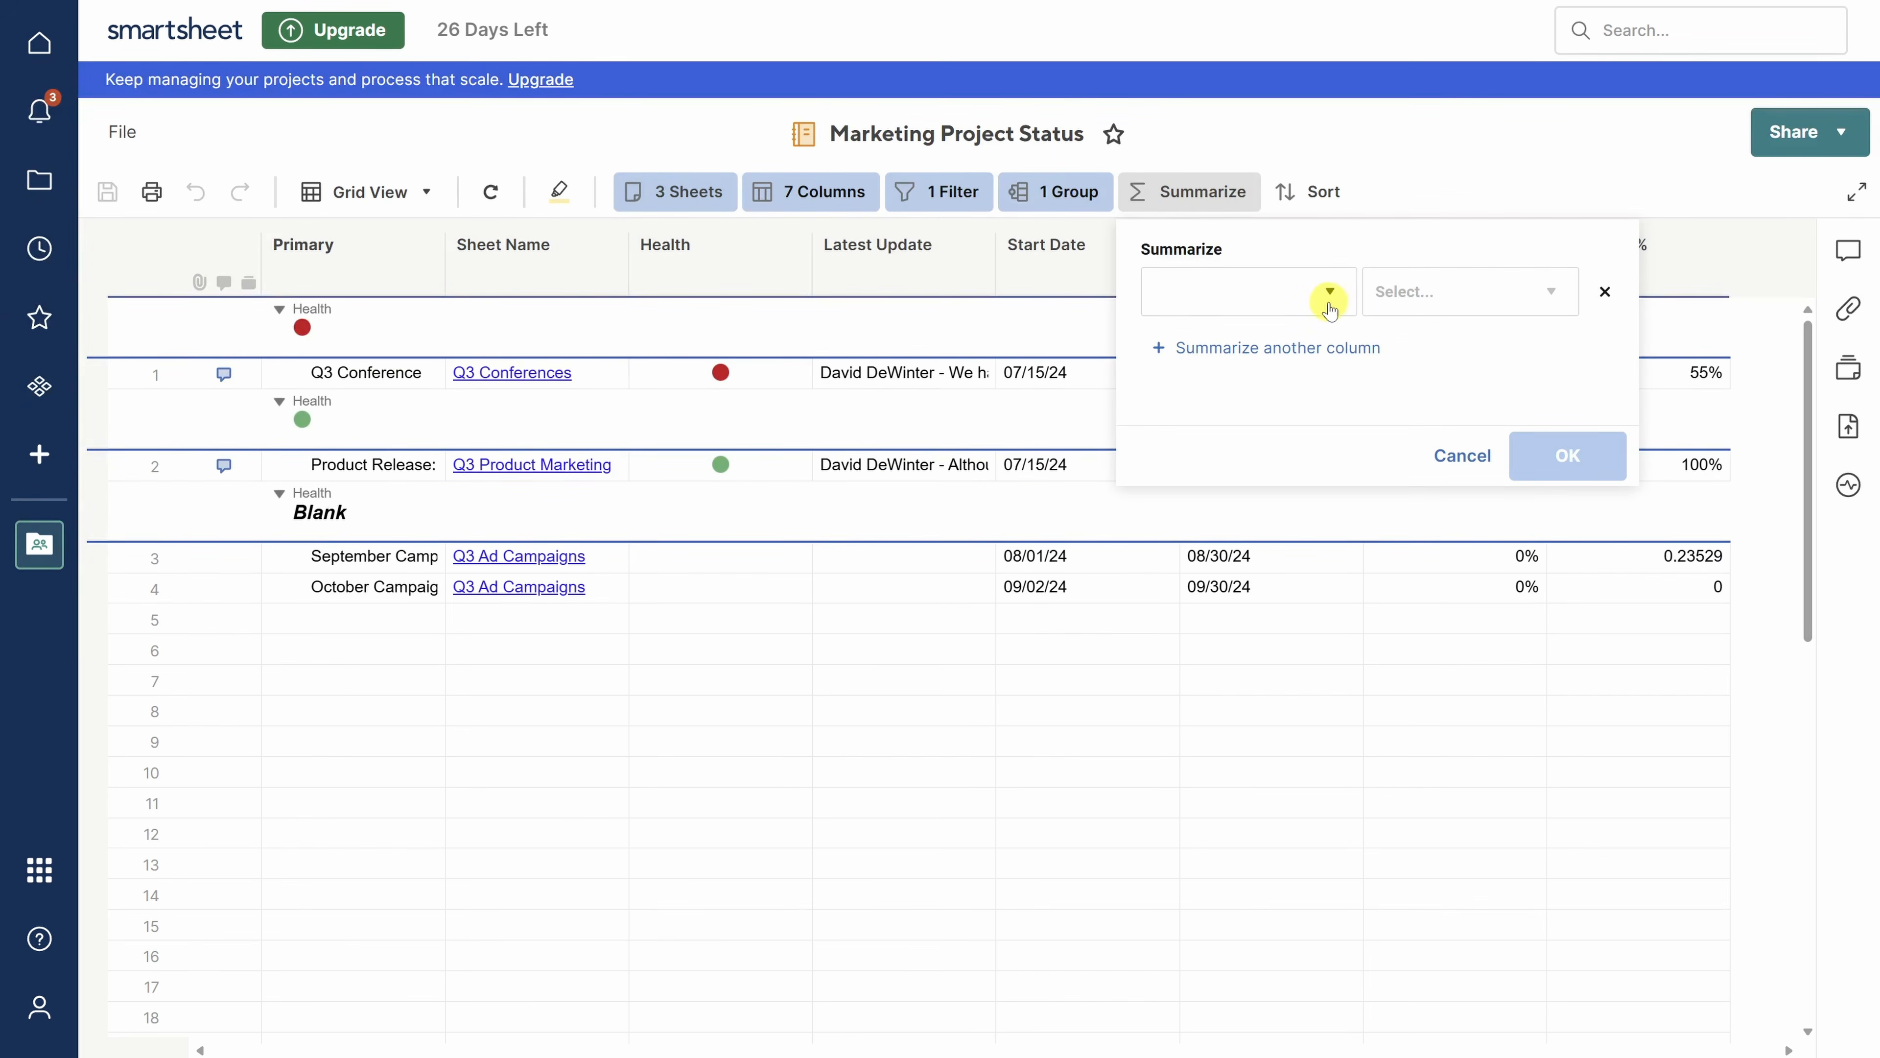
pyautogui.click(1331, 296)
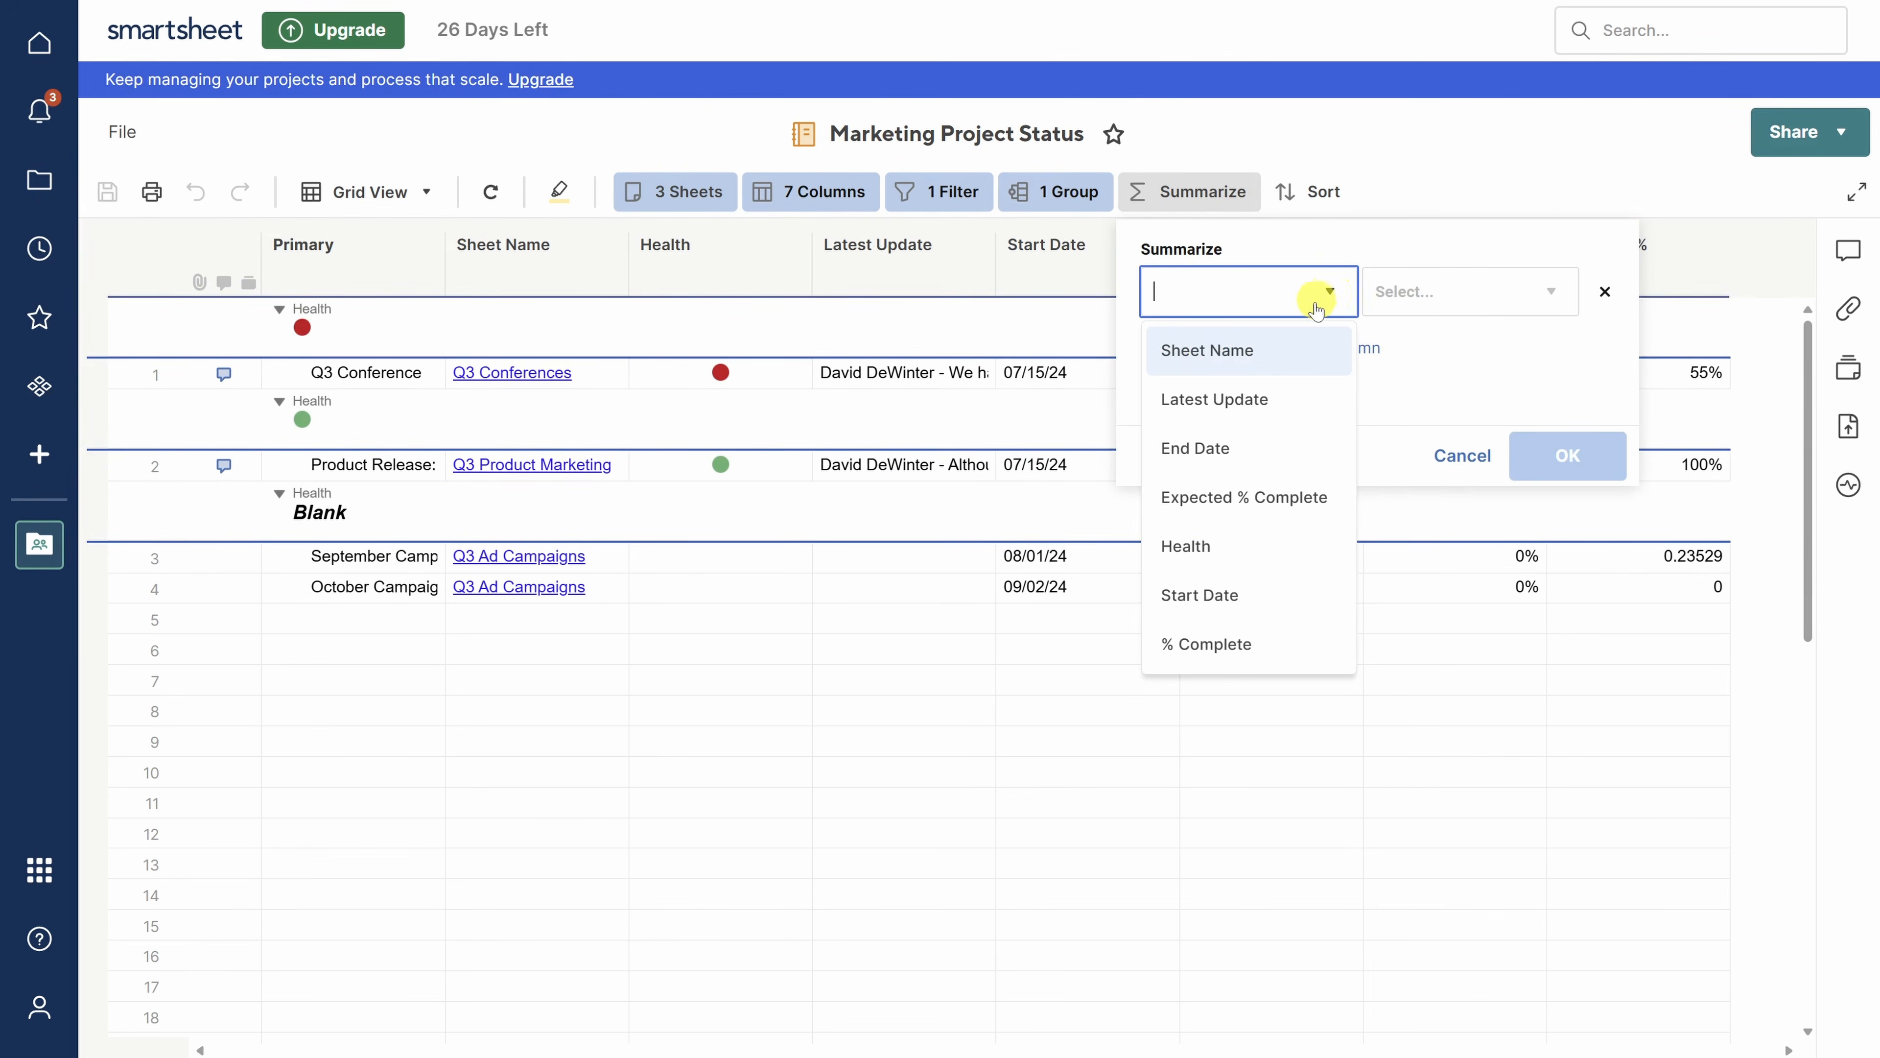
pyautogui.click(1268, 367)
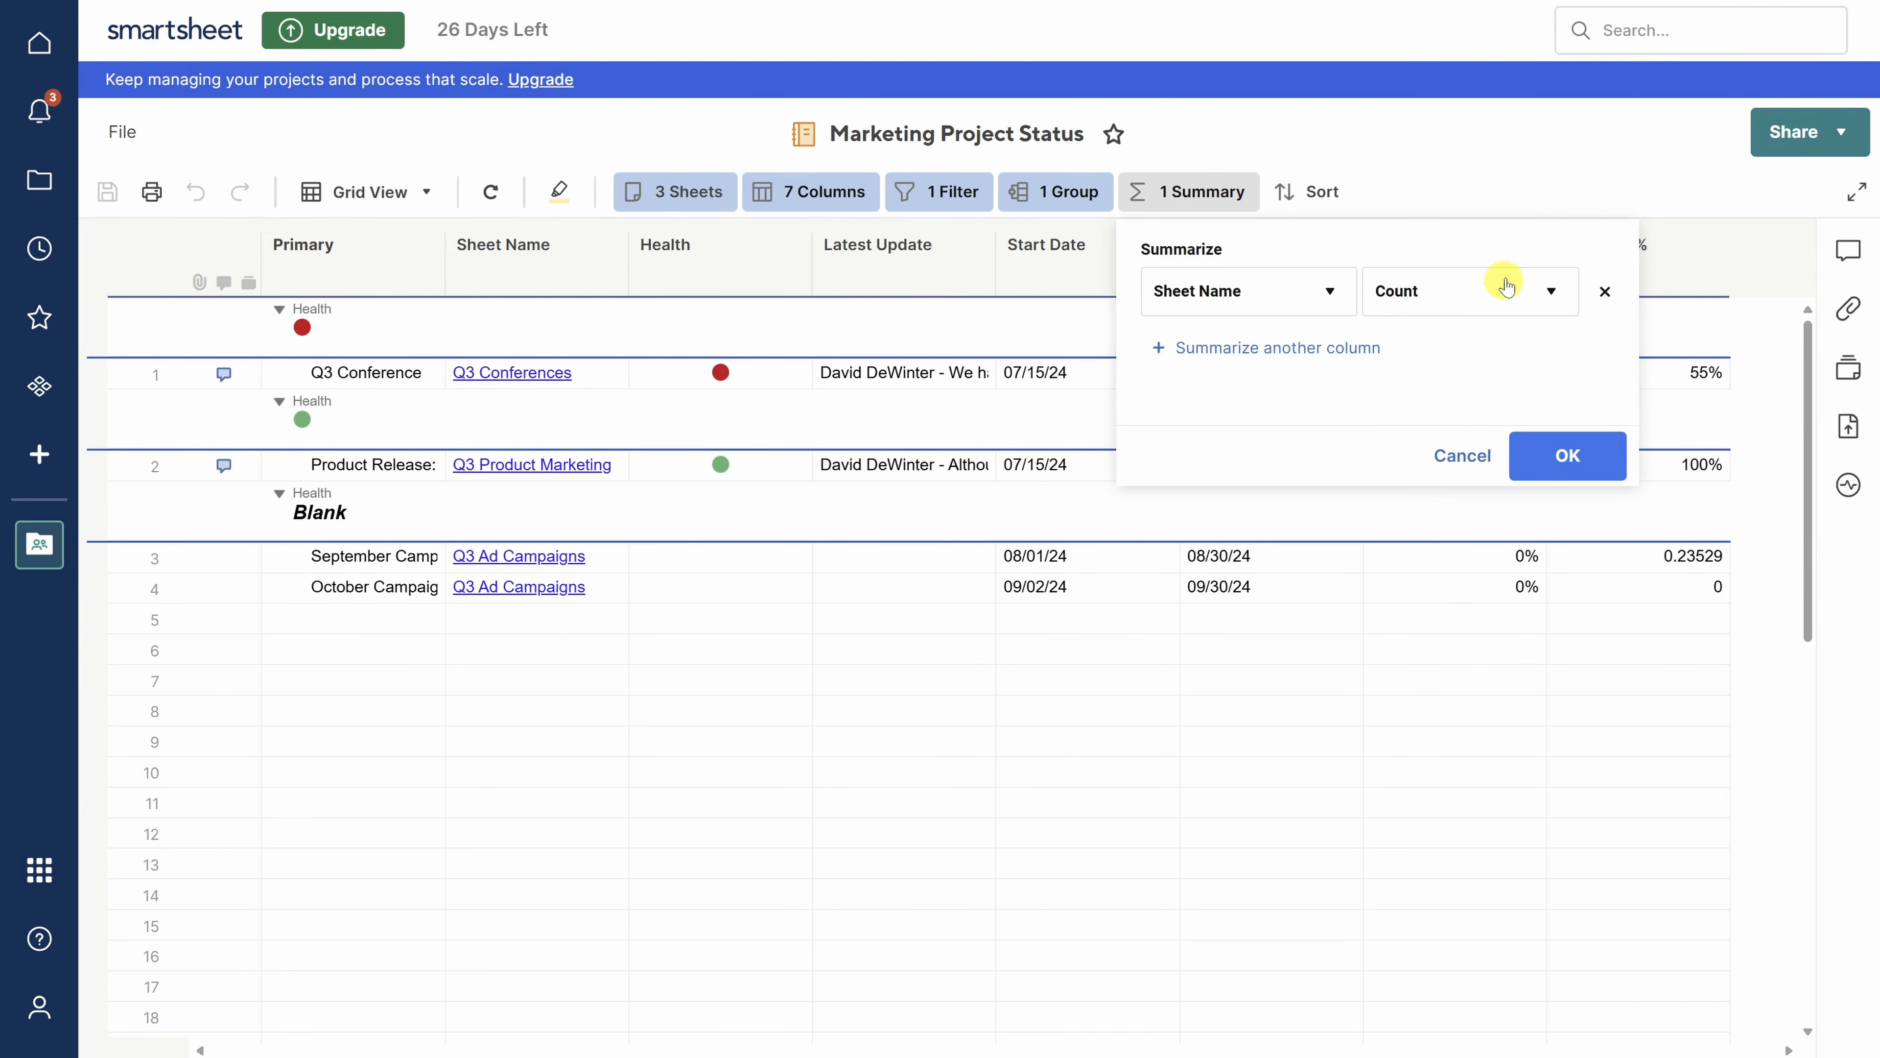
pyautogui.click(1565, 453)
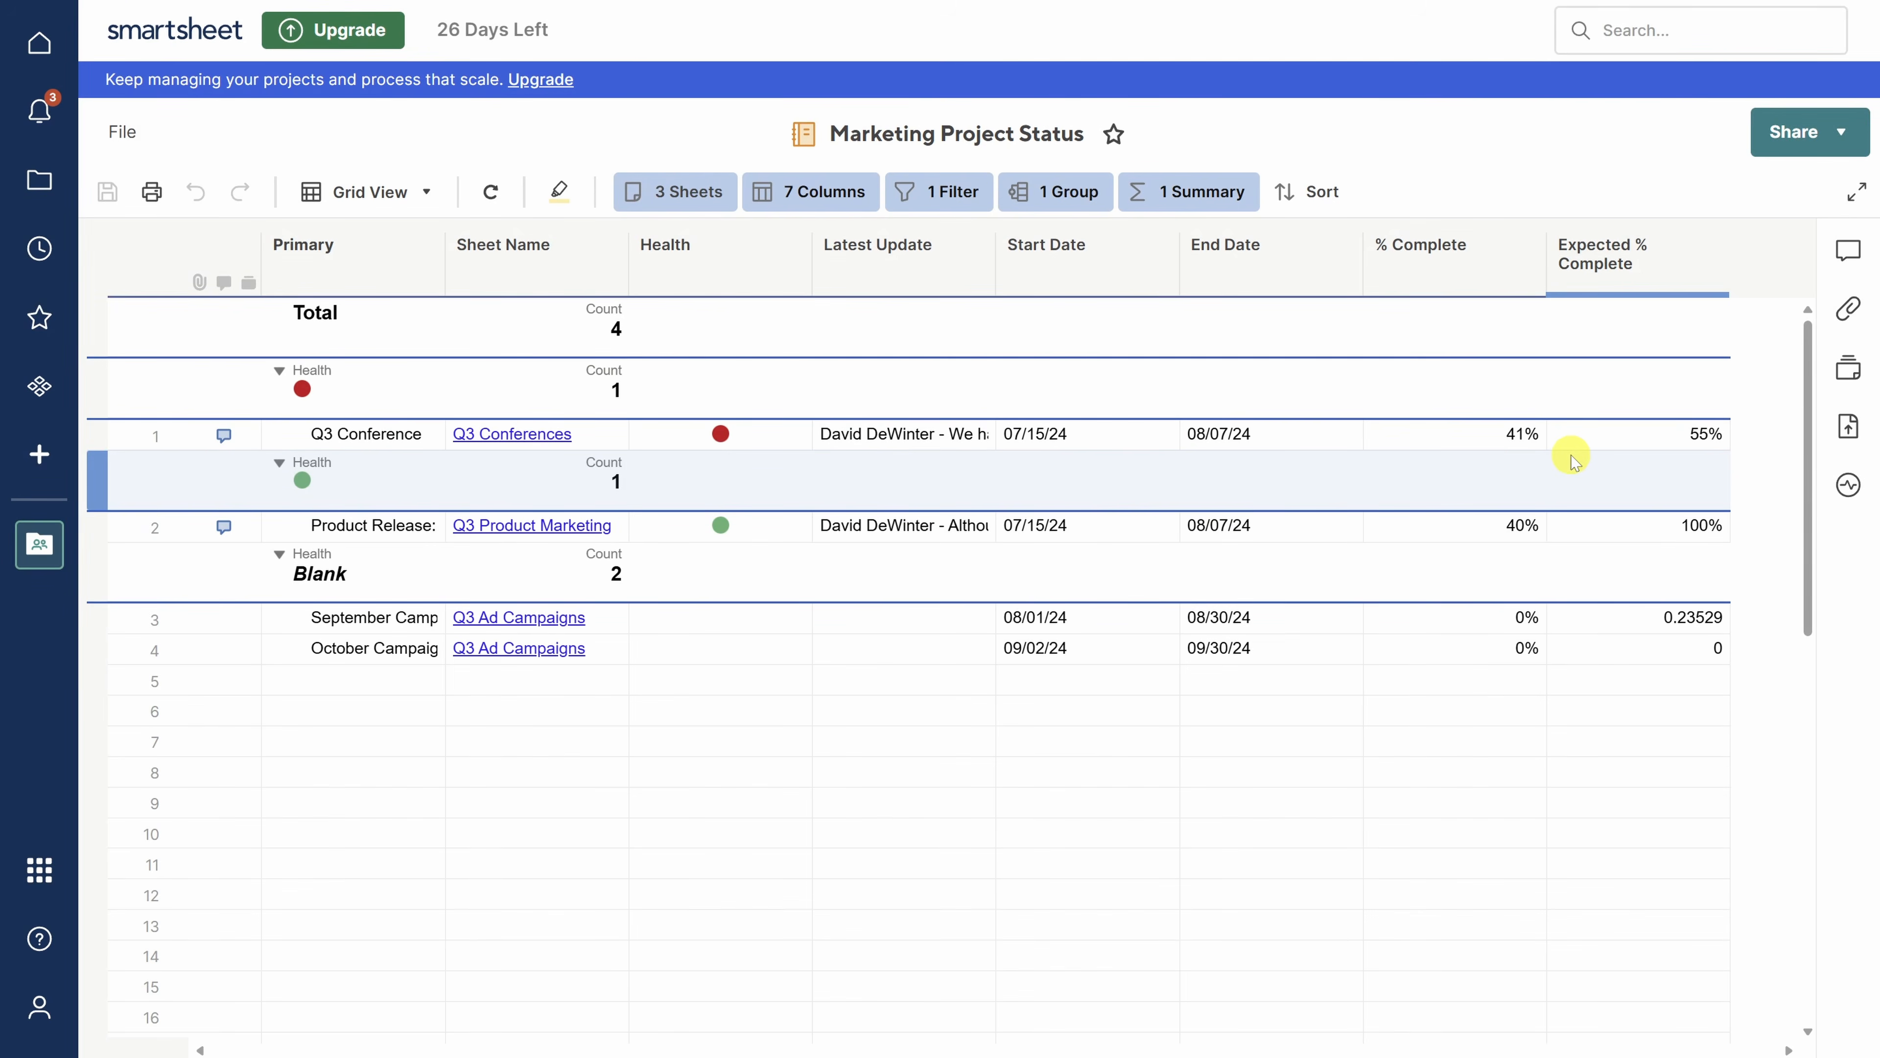
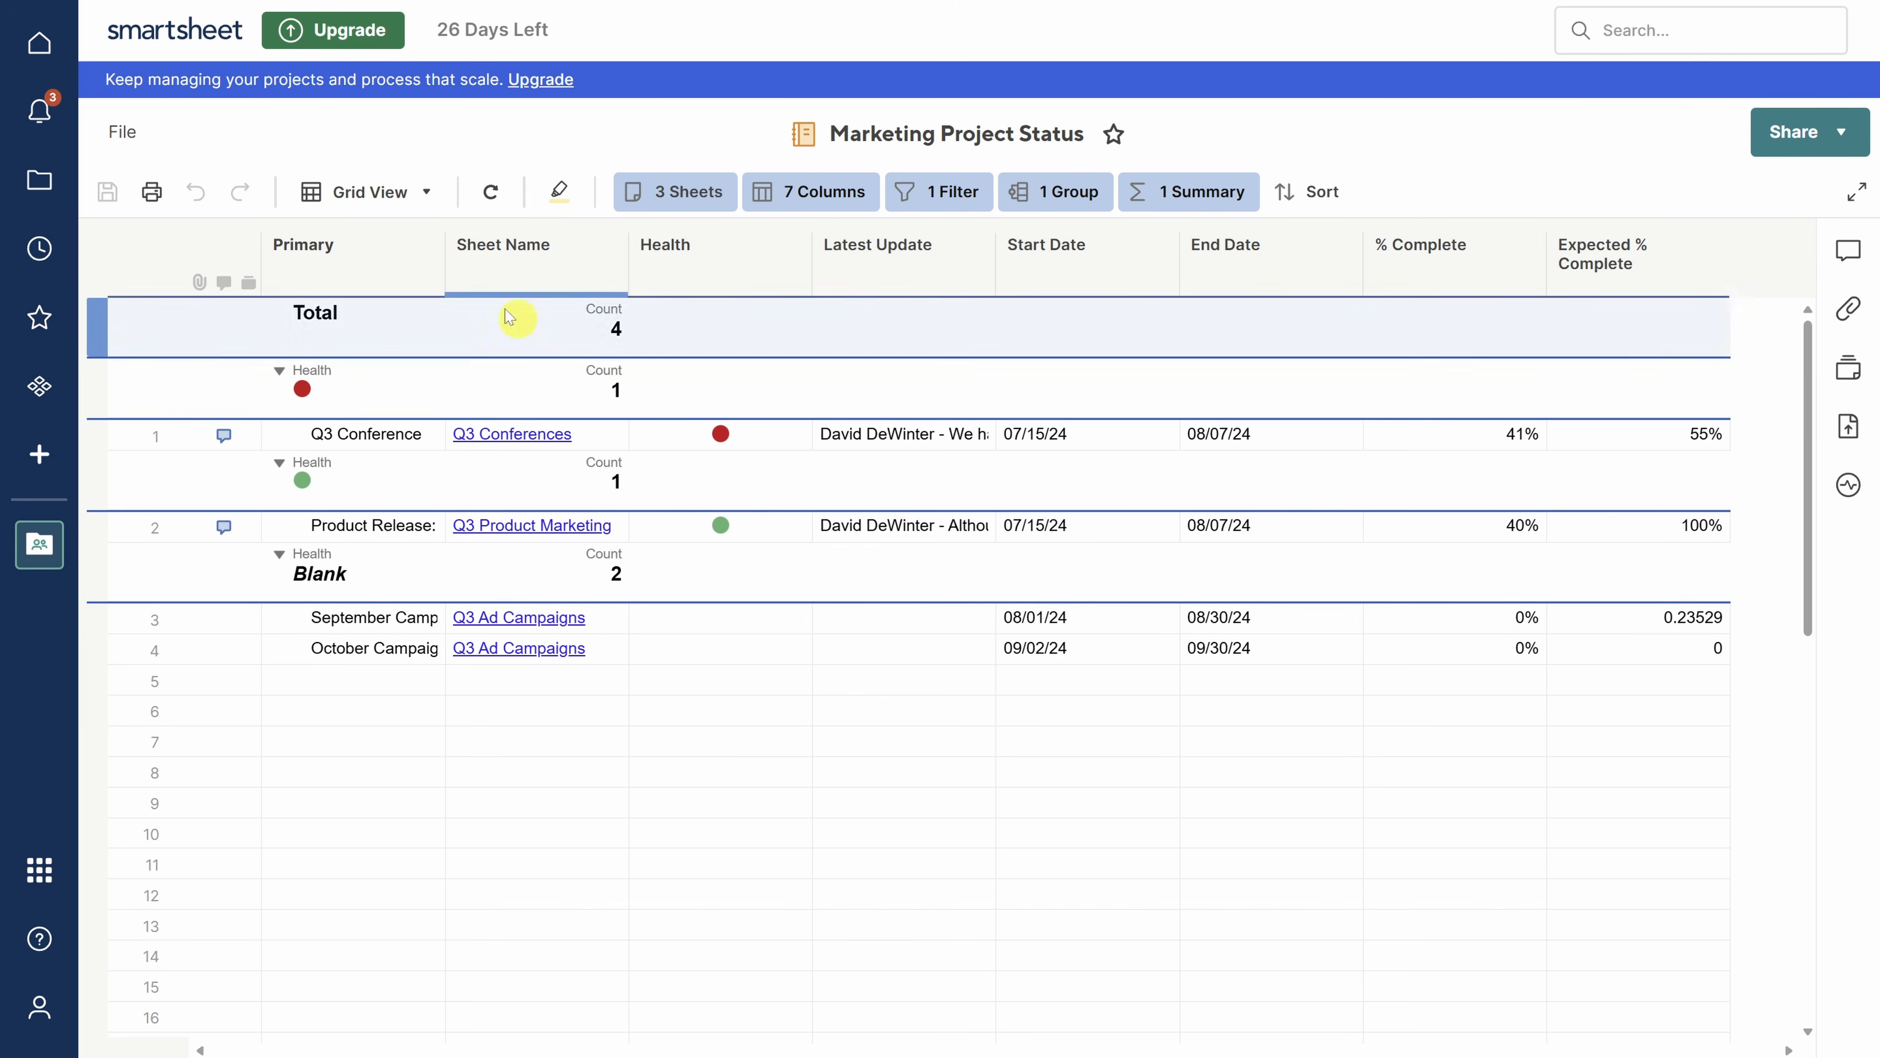
# - Create a dashboard named 'Marketing Project Dashboard' in the Marketing workspace and open it
pyautogui.click(39, 187)
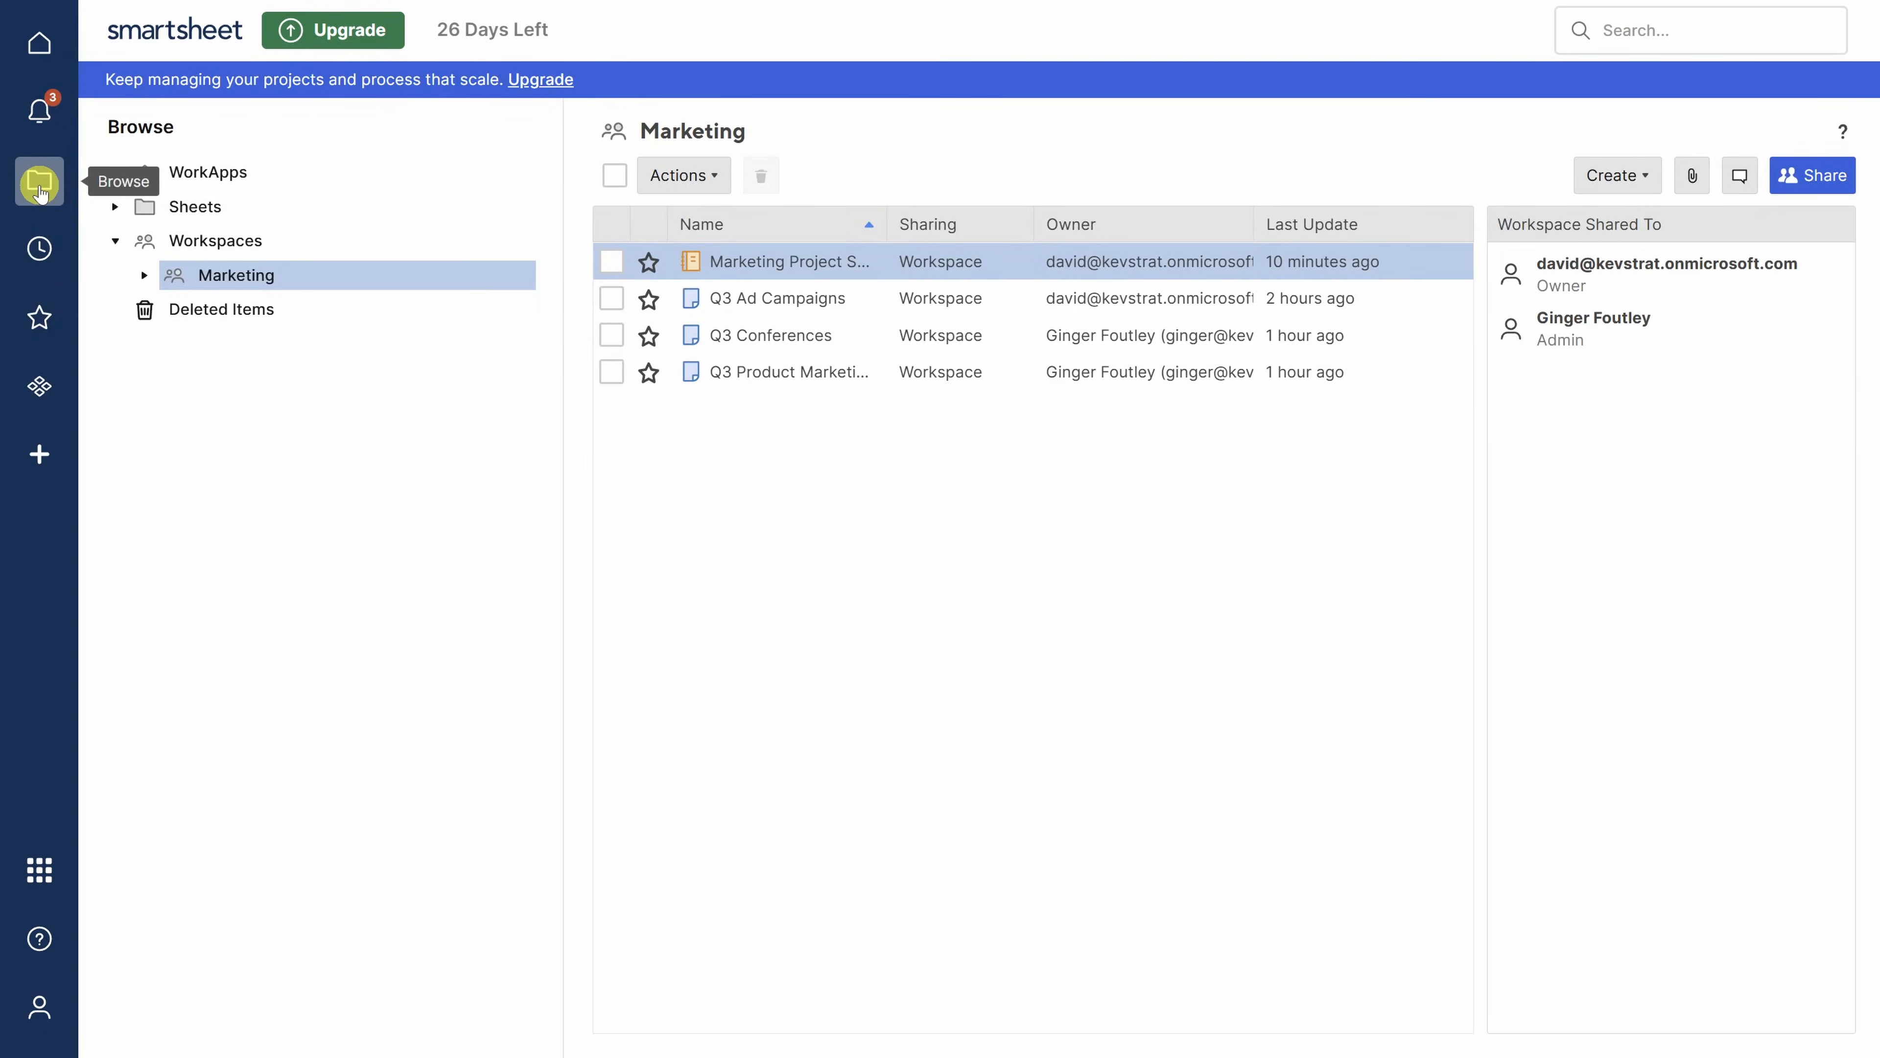
pyautogui.click(1602, 177)
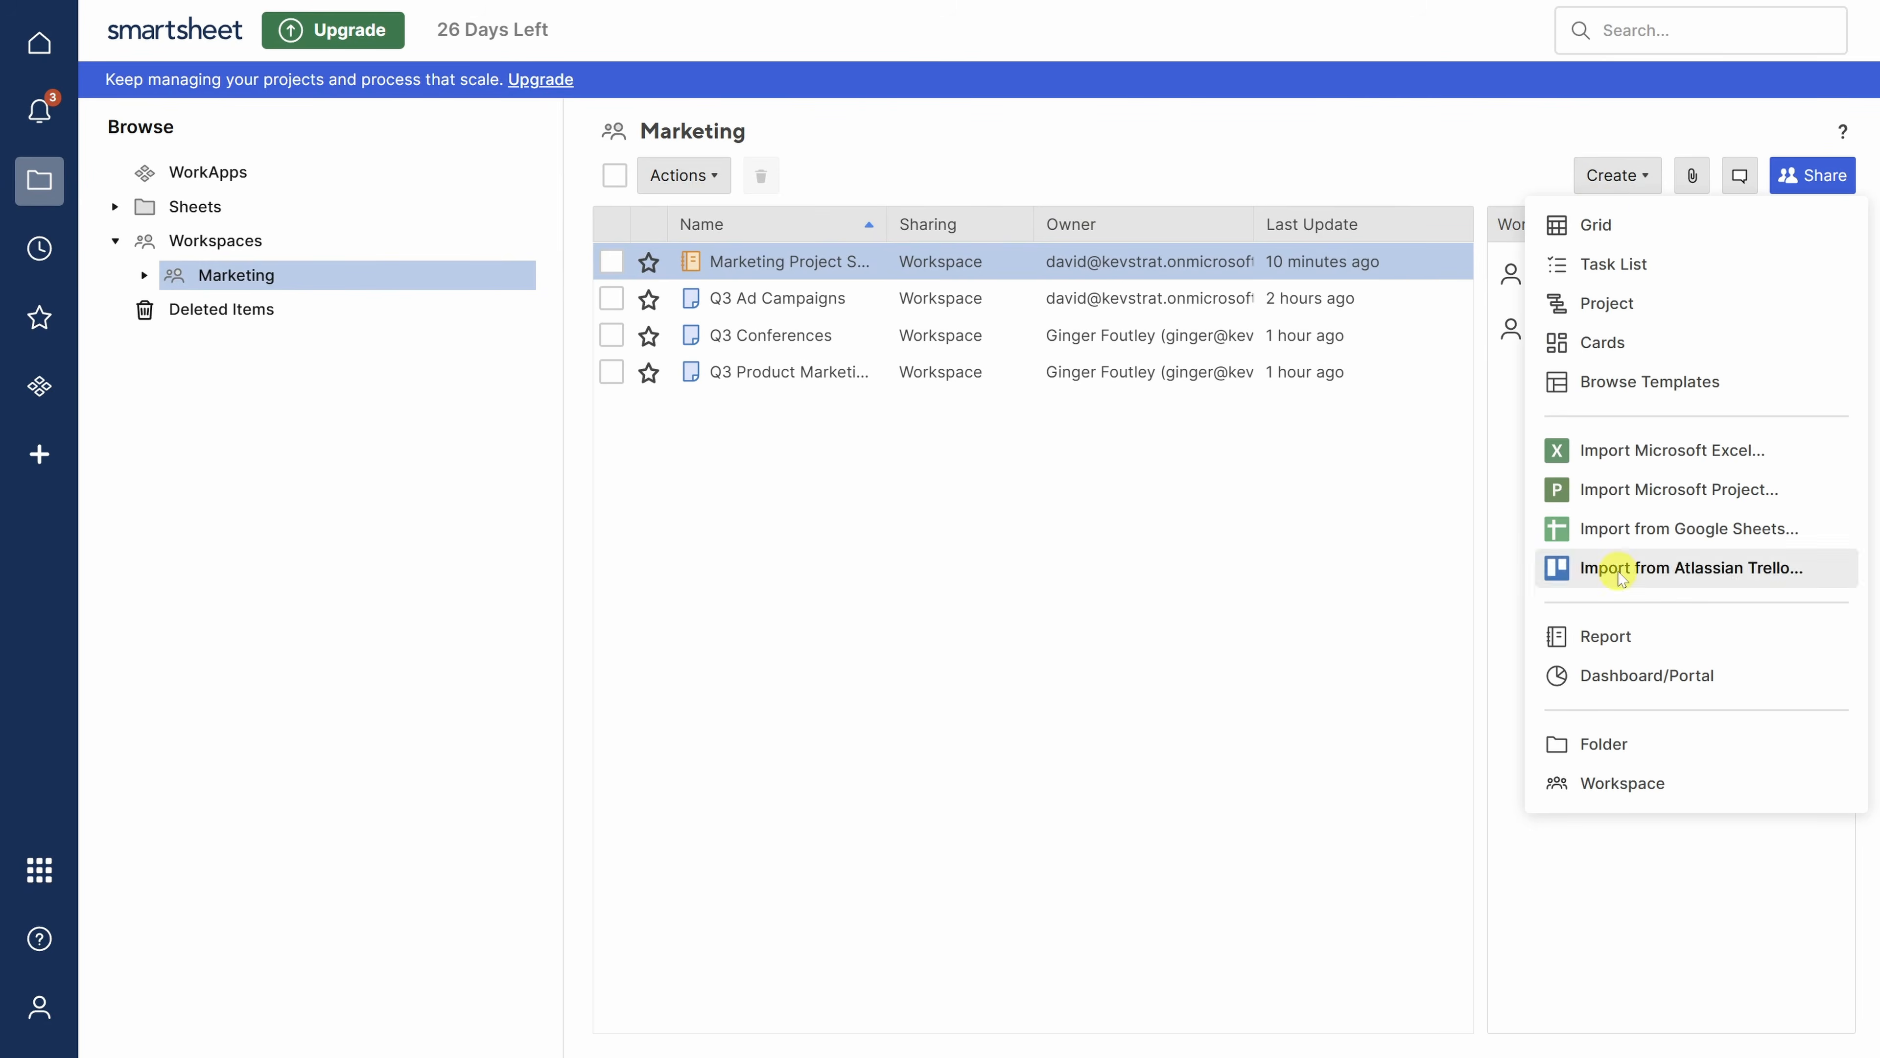
pyautogui.click(1623, 675)
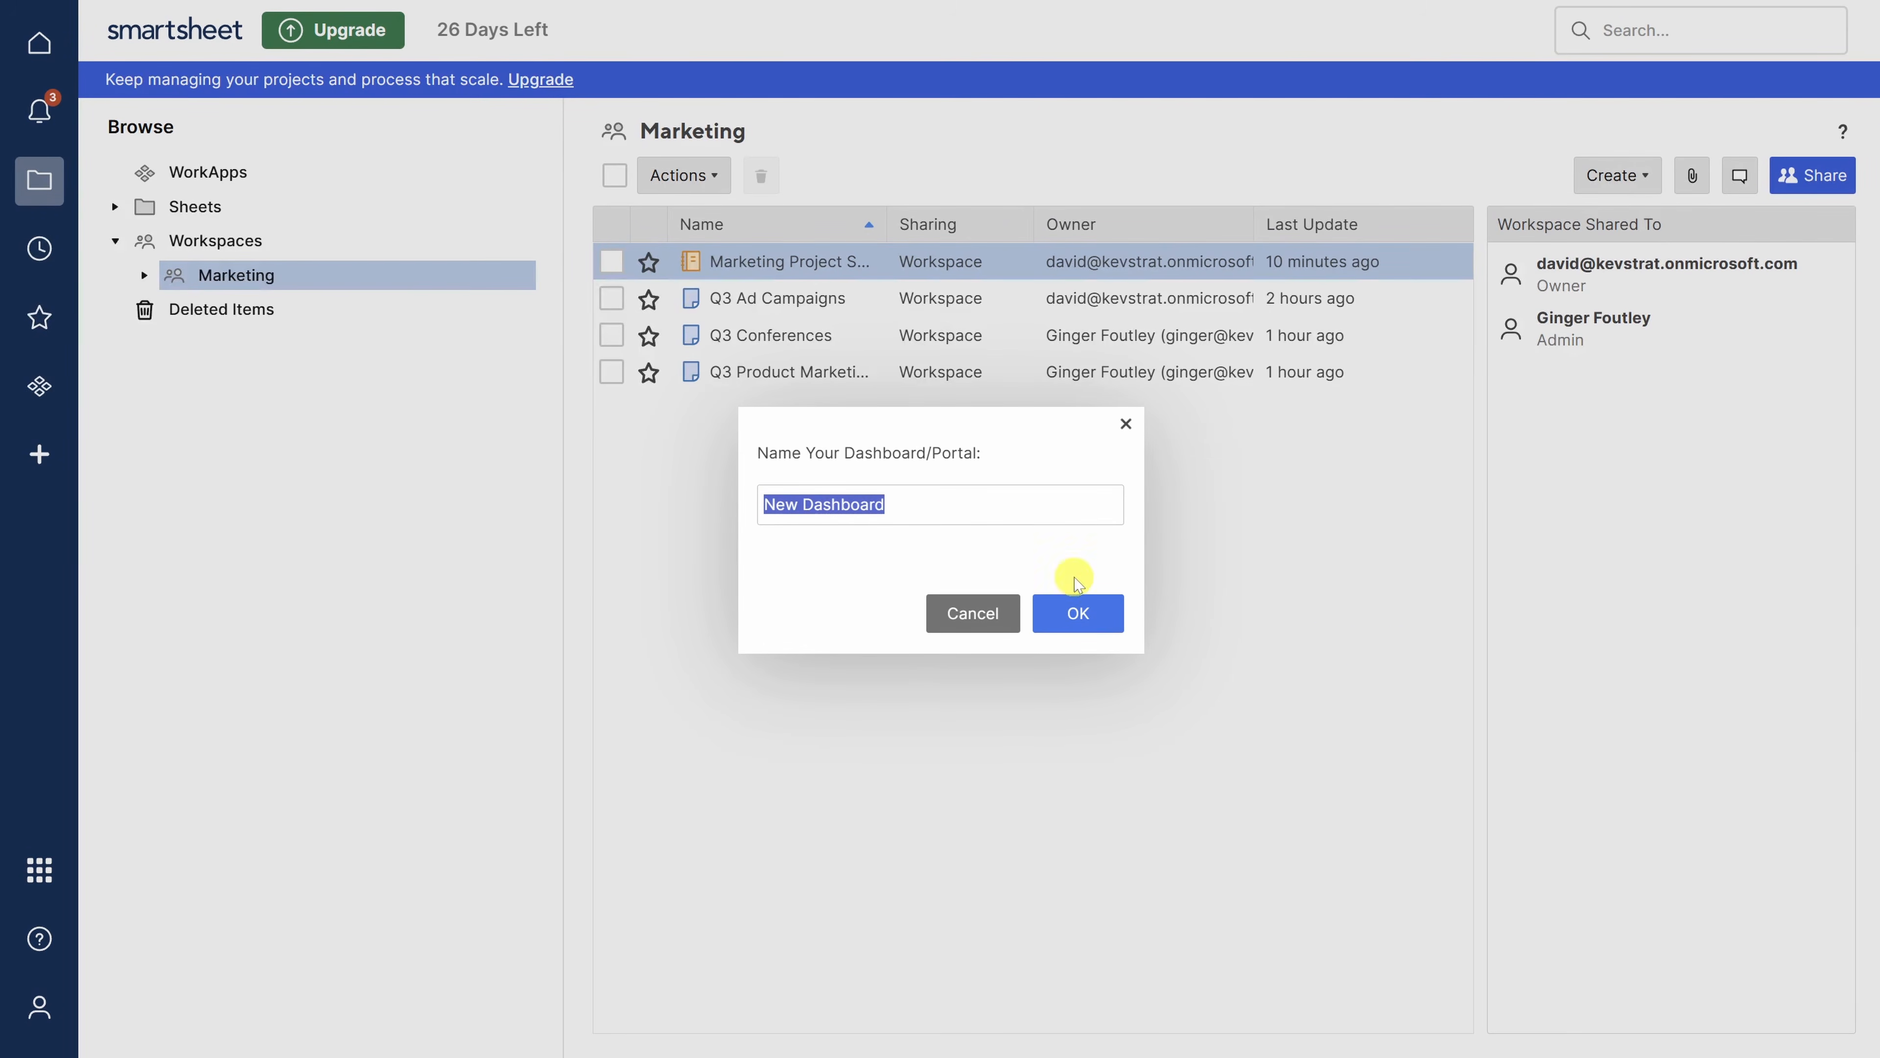
pyautogui.write('Marketing Project Dashboard')
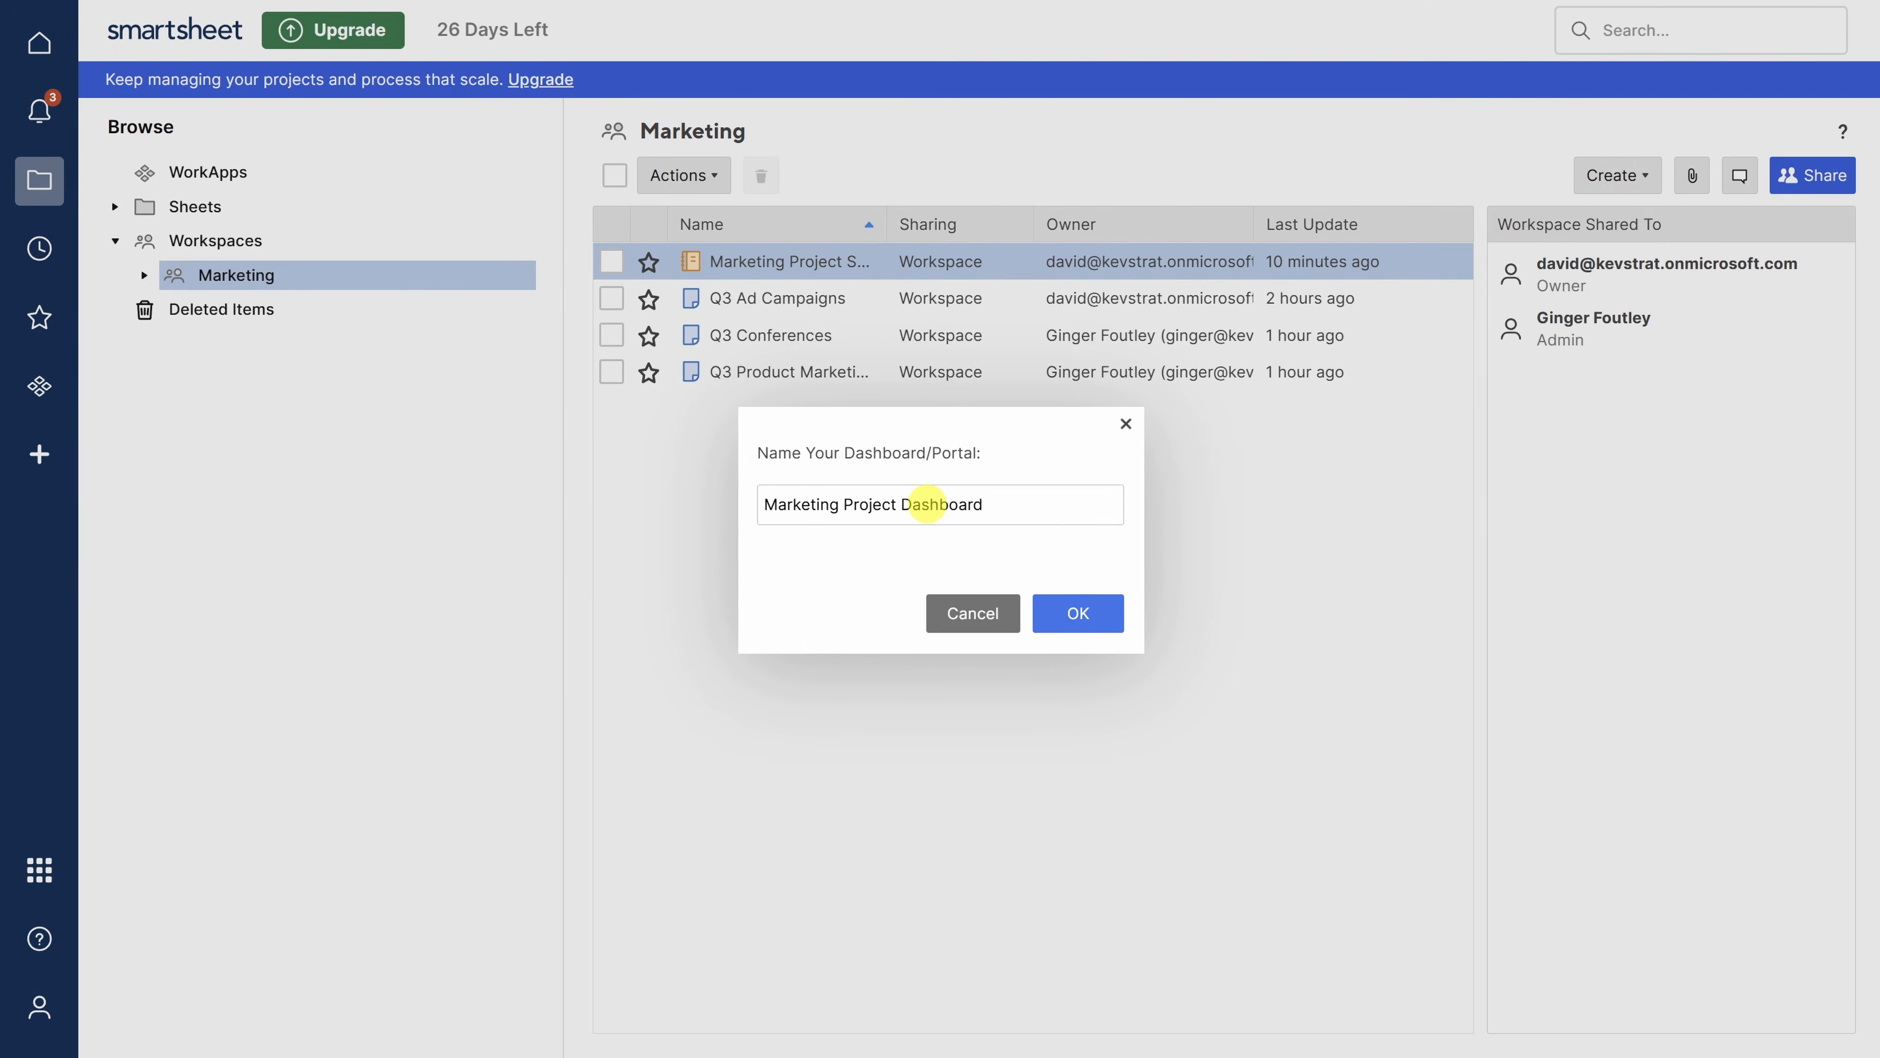
pyautogui.click(1078, 613)
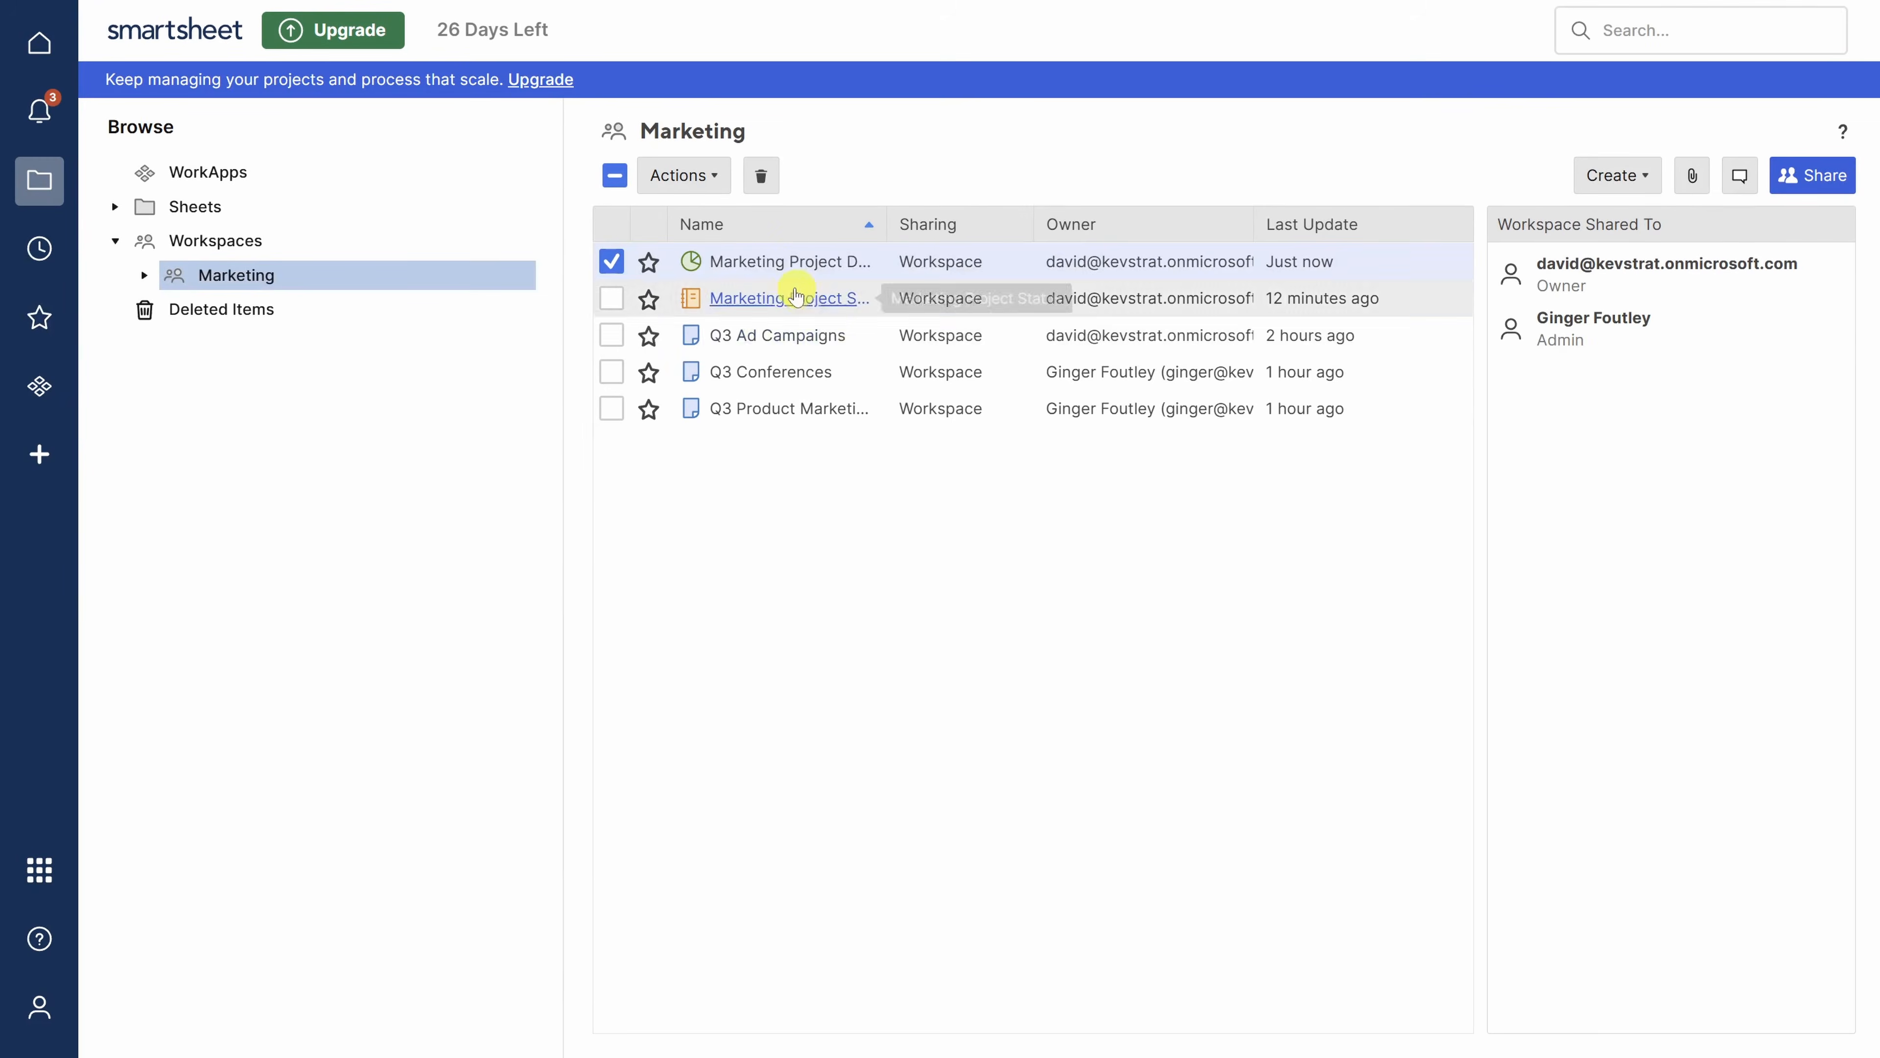
pyautogui.click(786, 260)
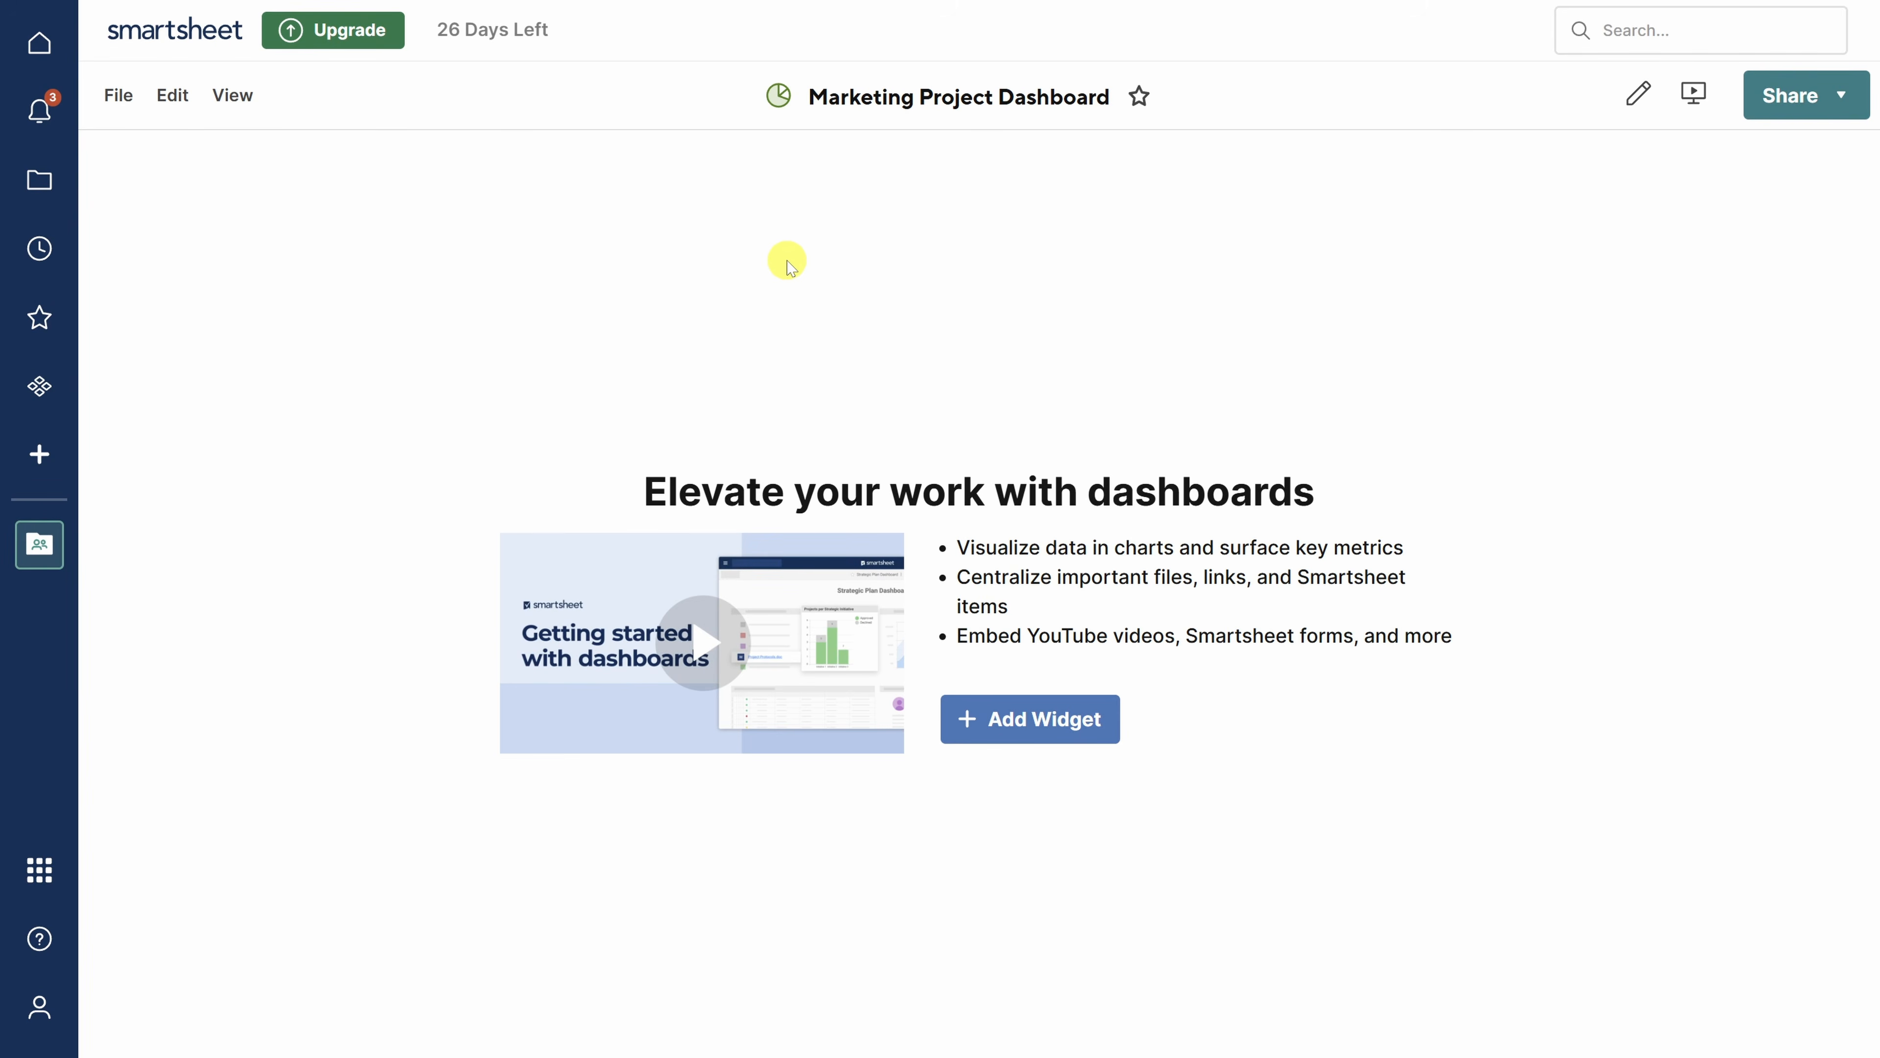
# - Add a chart widget using the Marketing Project Status report from Marketing as its data
pyautogui.click(1030, 722)
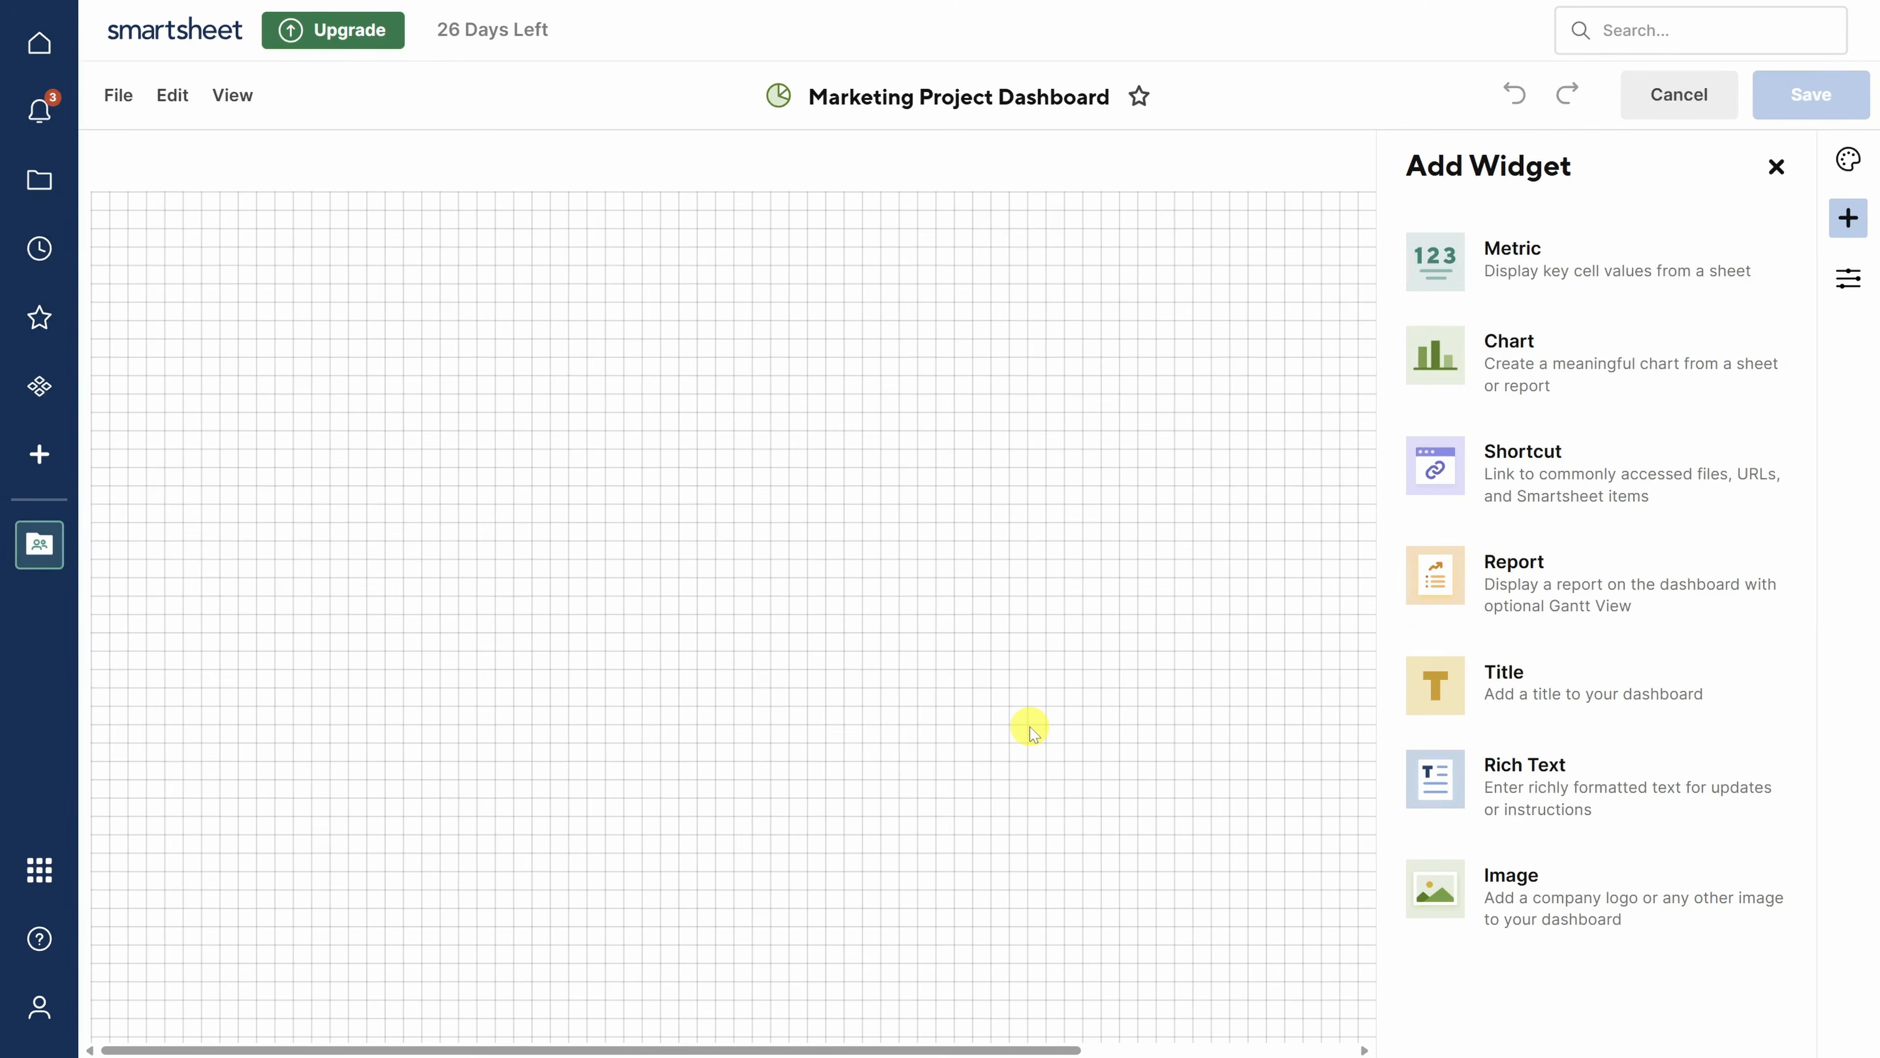
pyautogui.click(1531, 365)
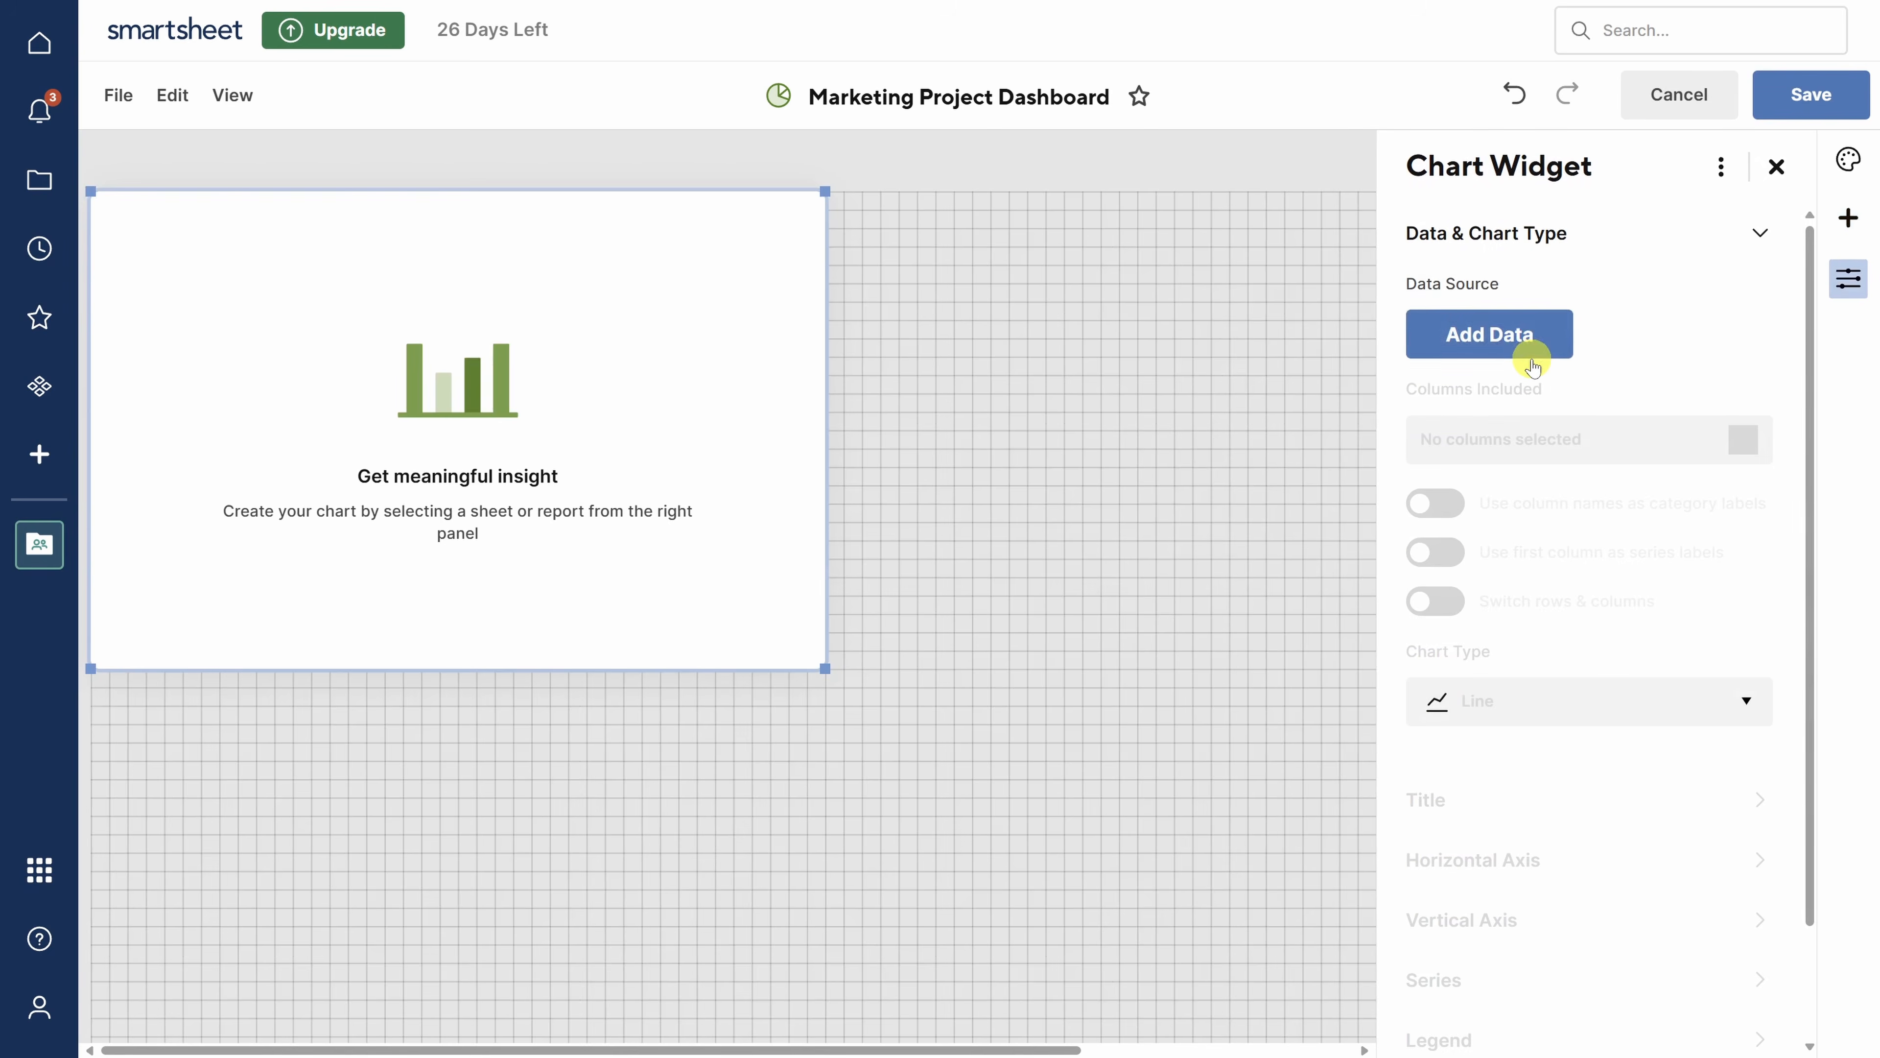
pyautogui.click(1530, 354)
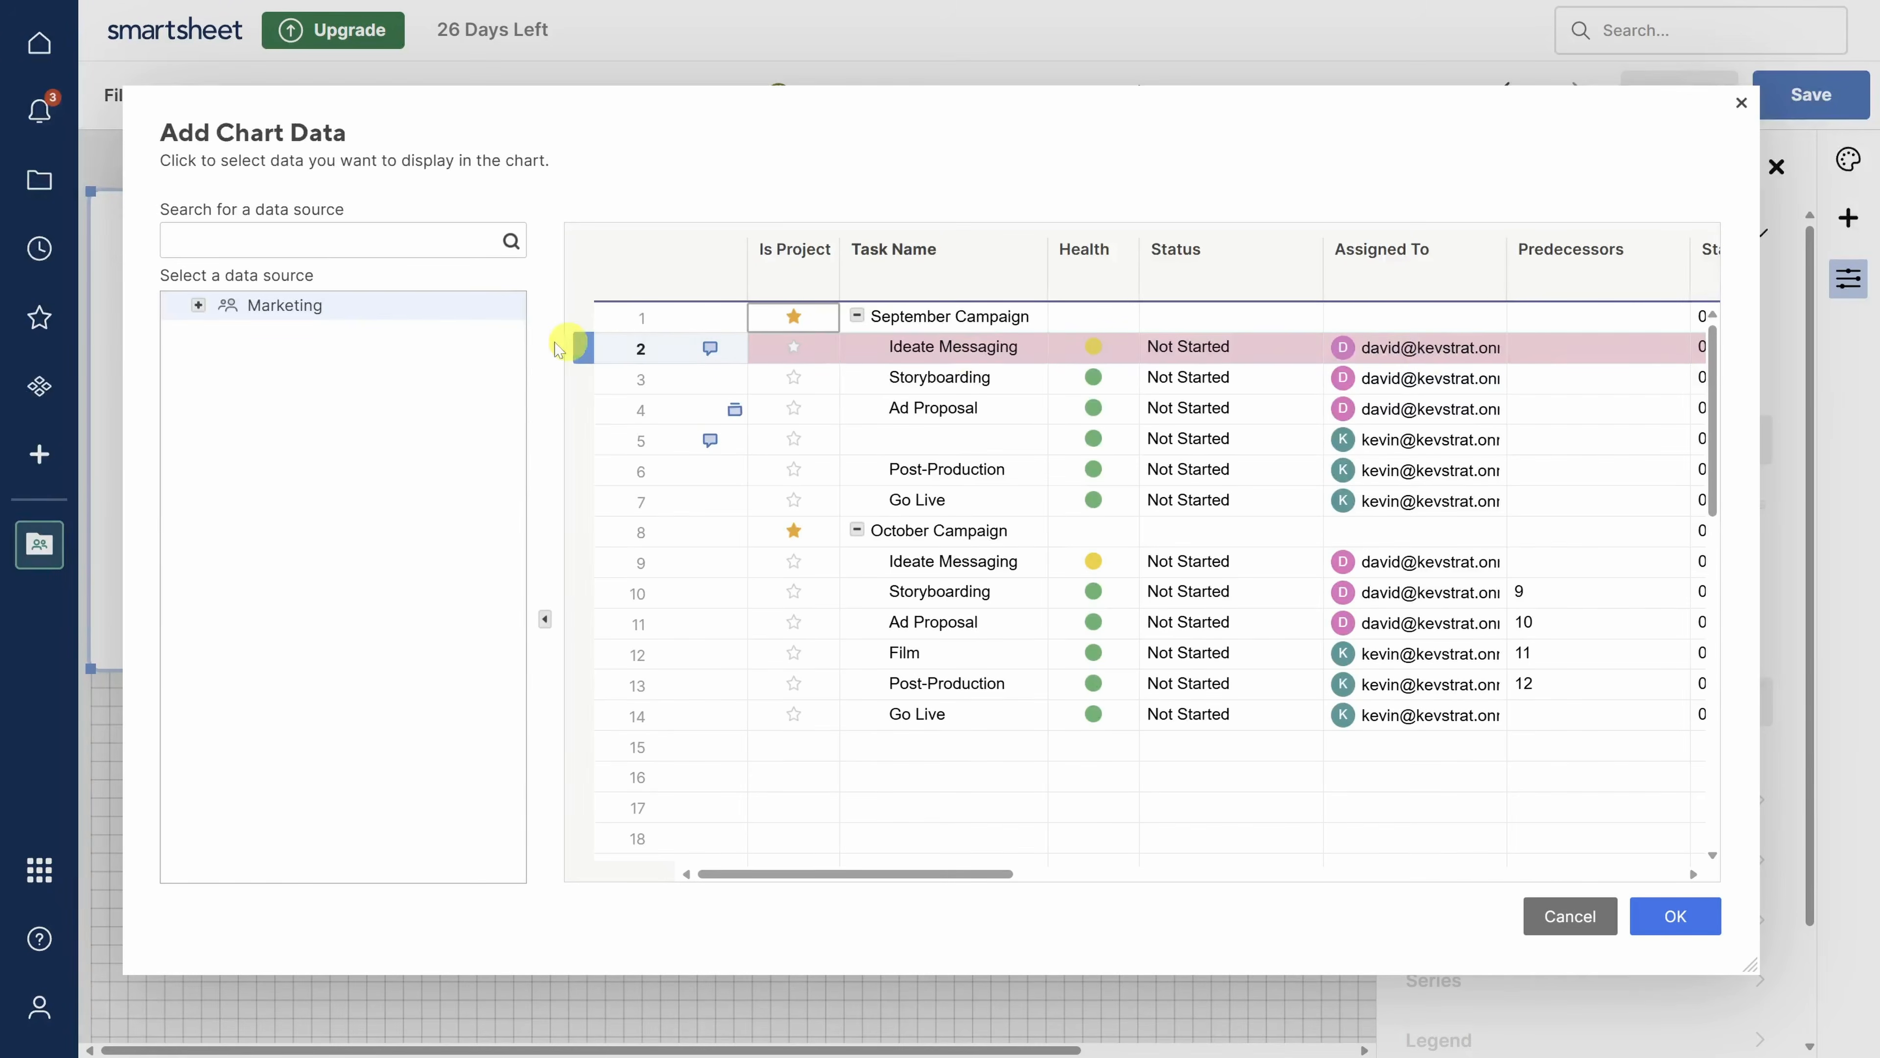
pyautogui.click(198, 305)
pyautogui.click(295, 413)
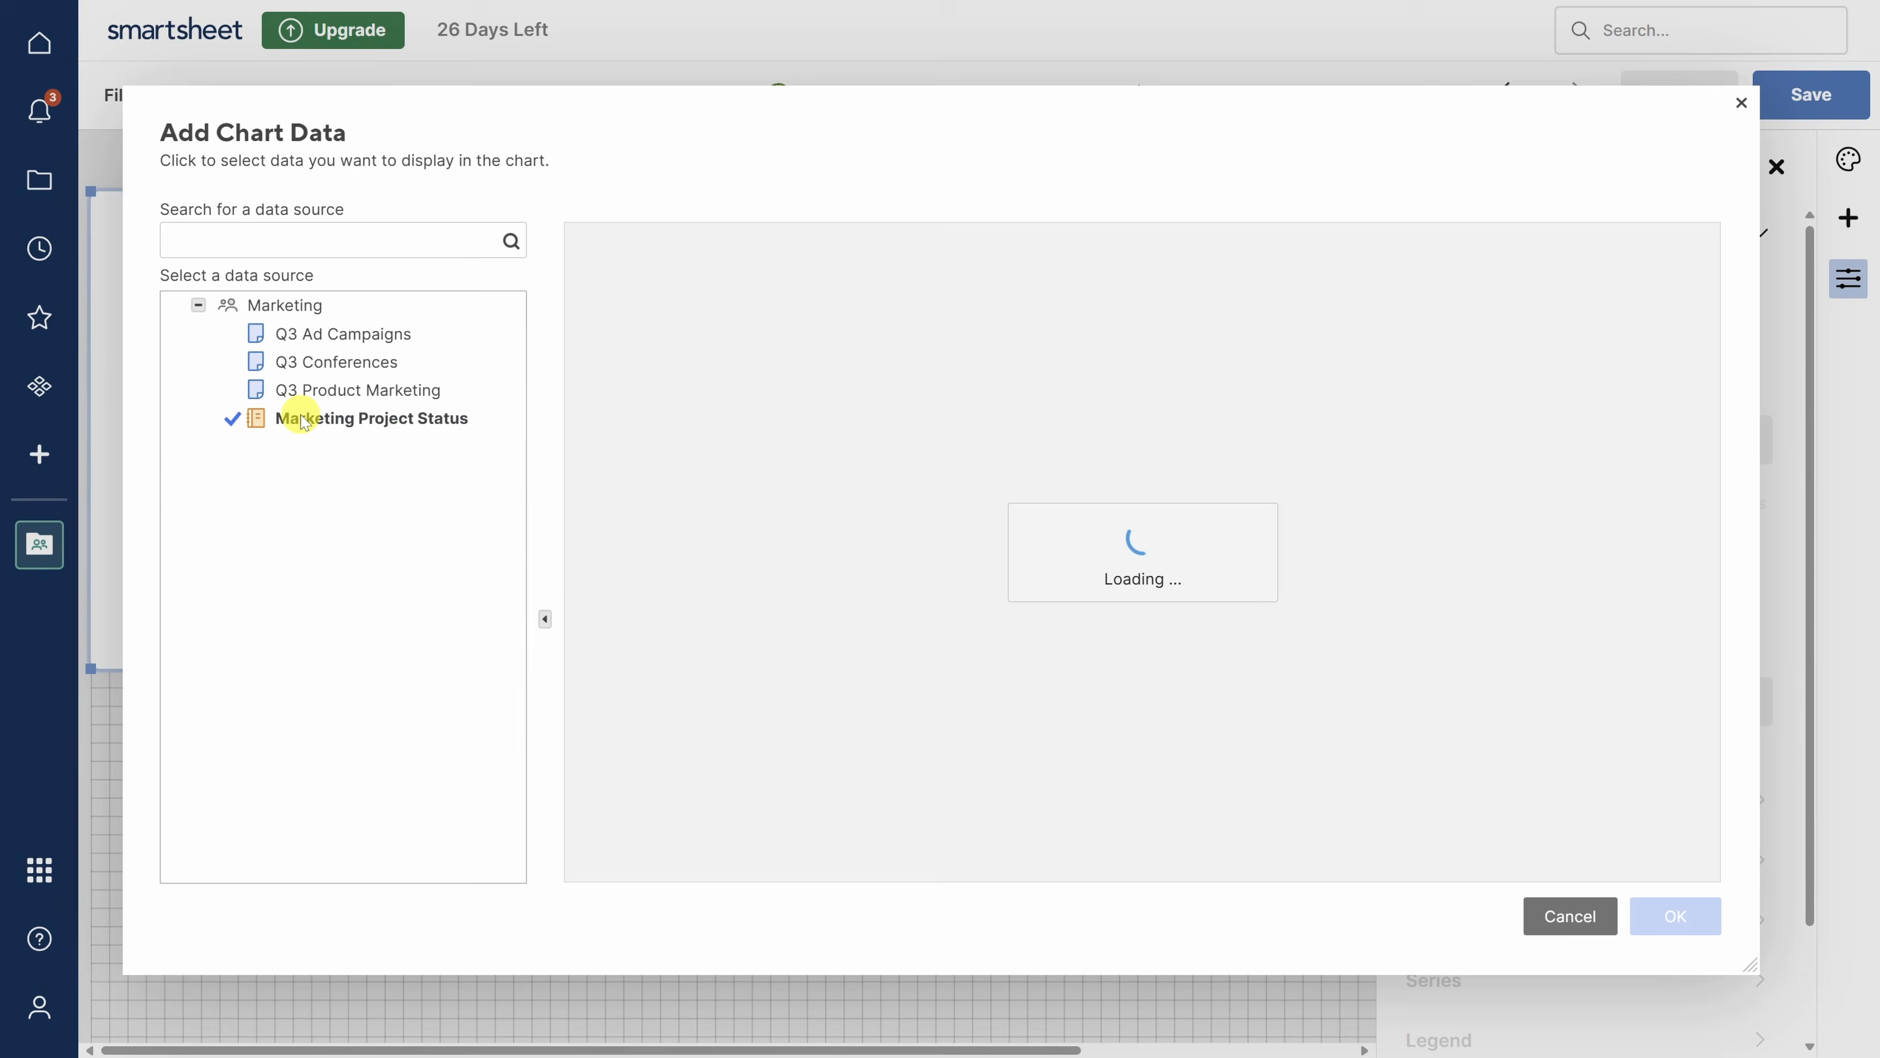
pyautogui.click(1679, 918)
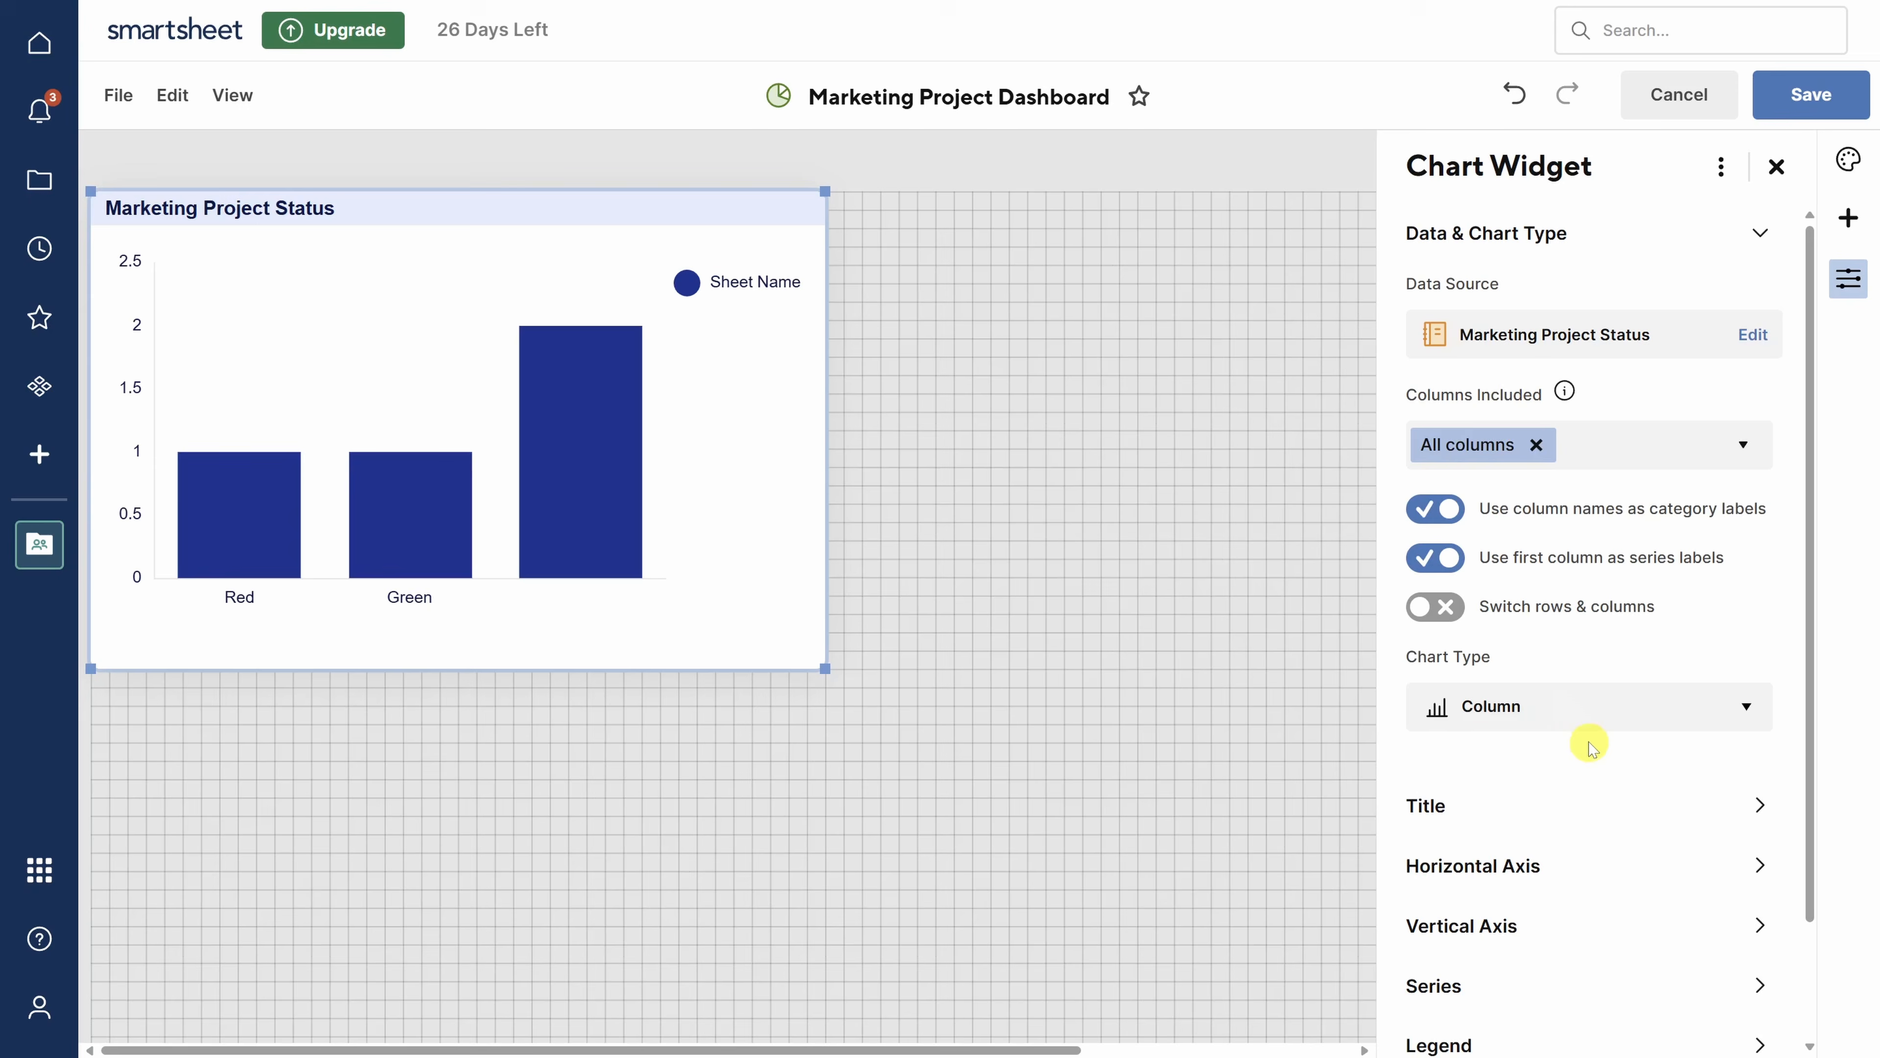
pyautogui.click(1574, 709)
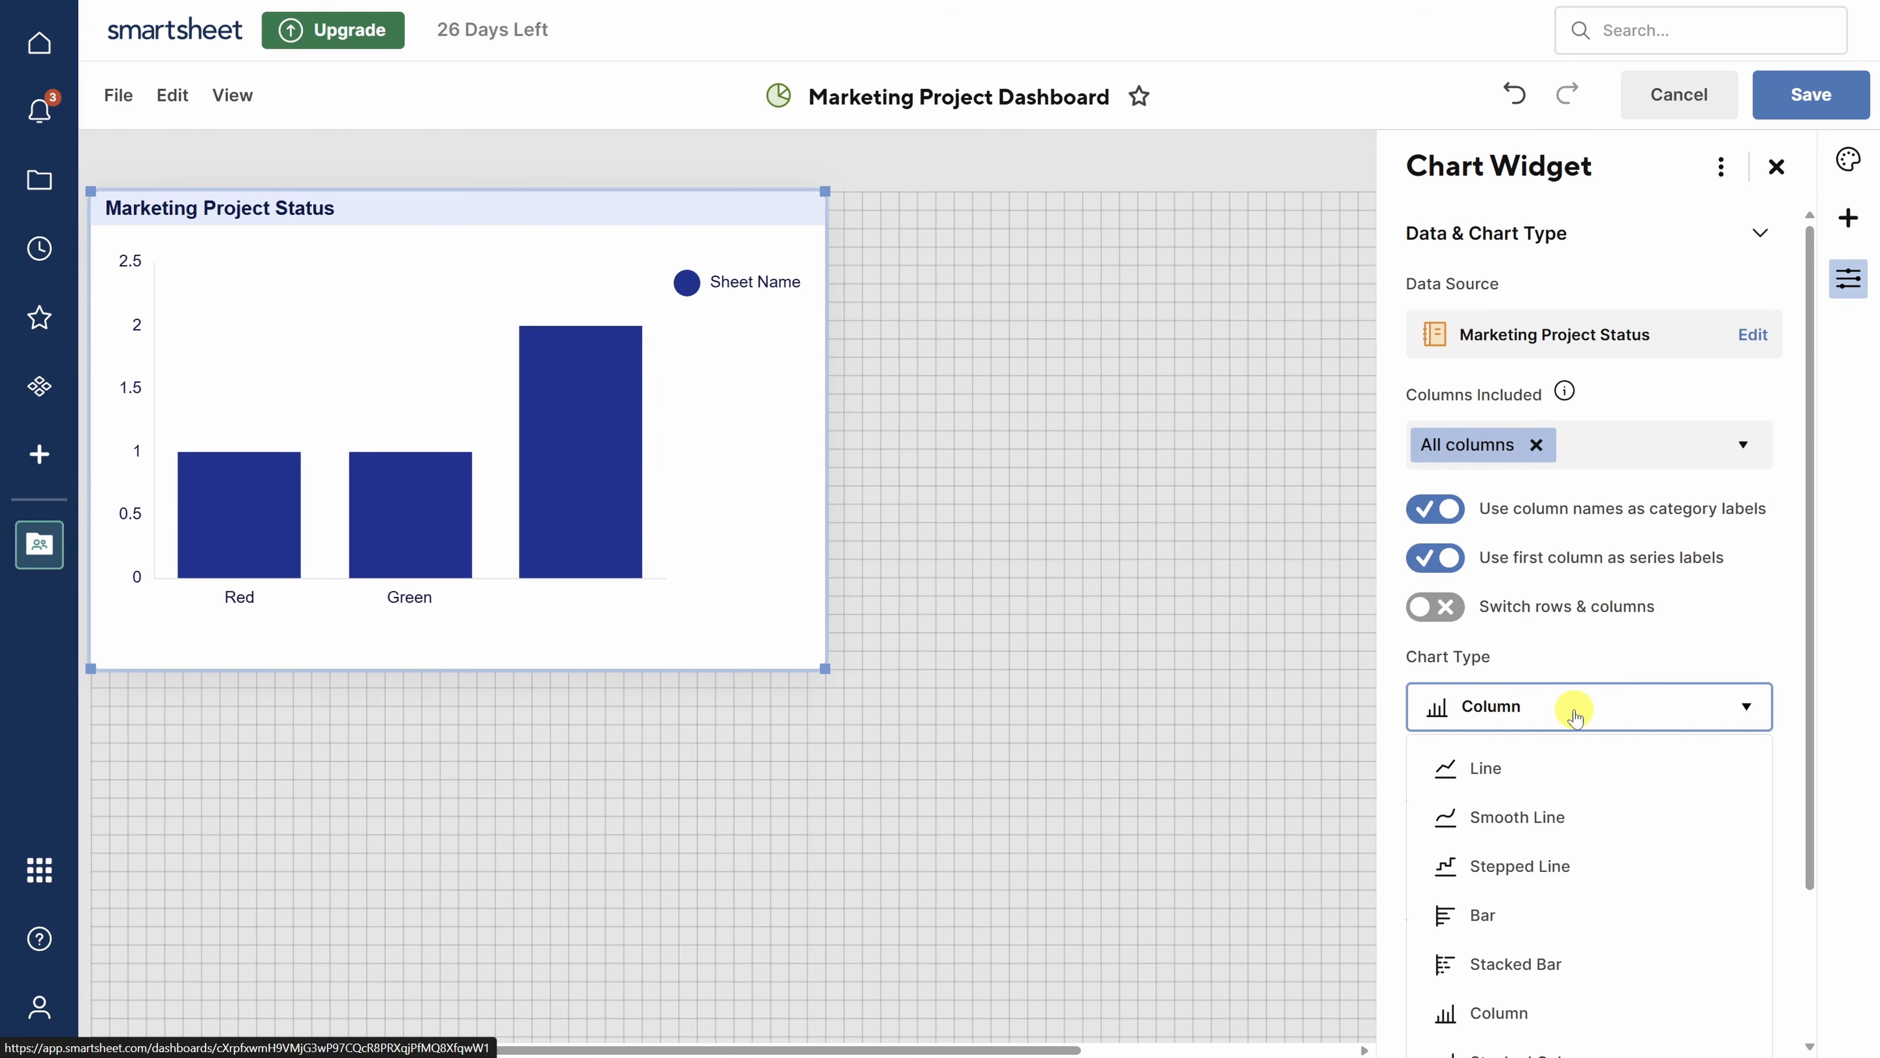
# - Make the chart a horizontal Bar chart with the axis starting at 0, then leave the dashboard
pyautogui.click(1539, 917)
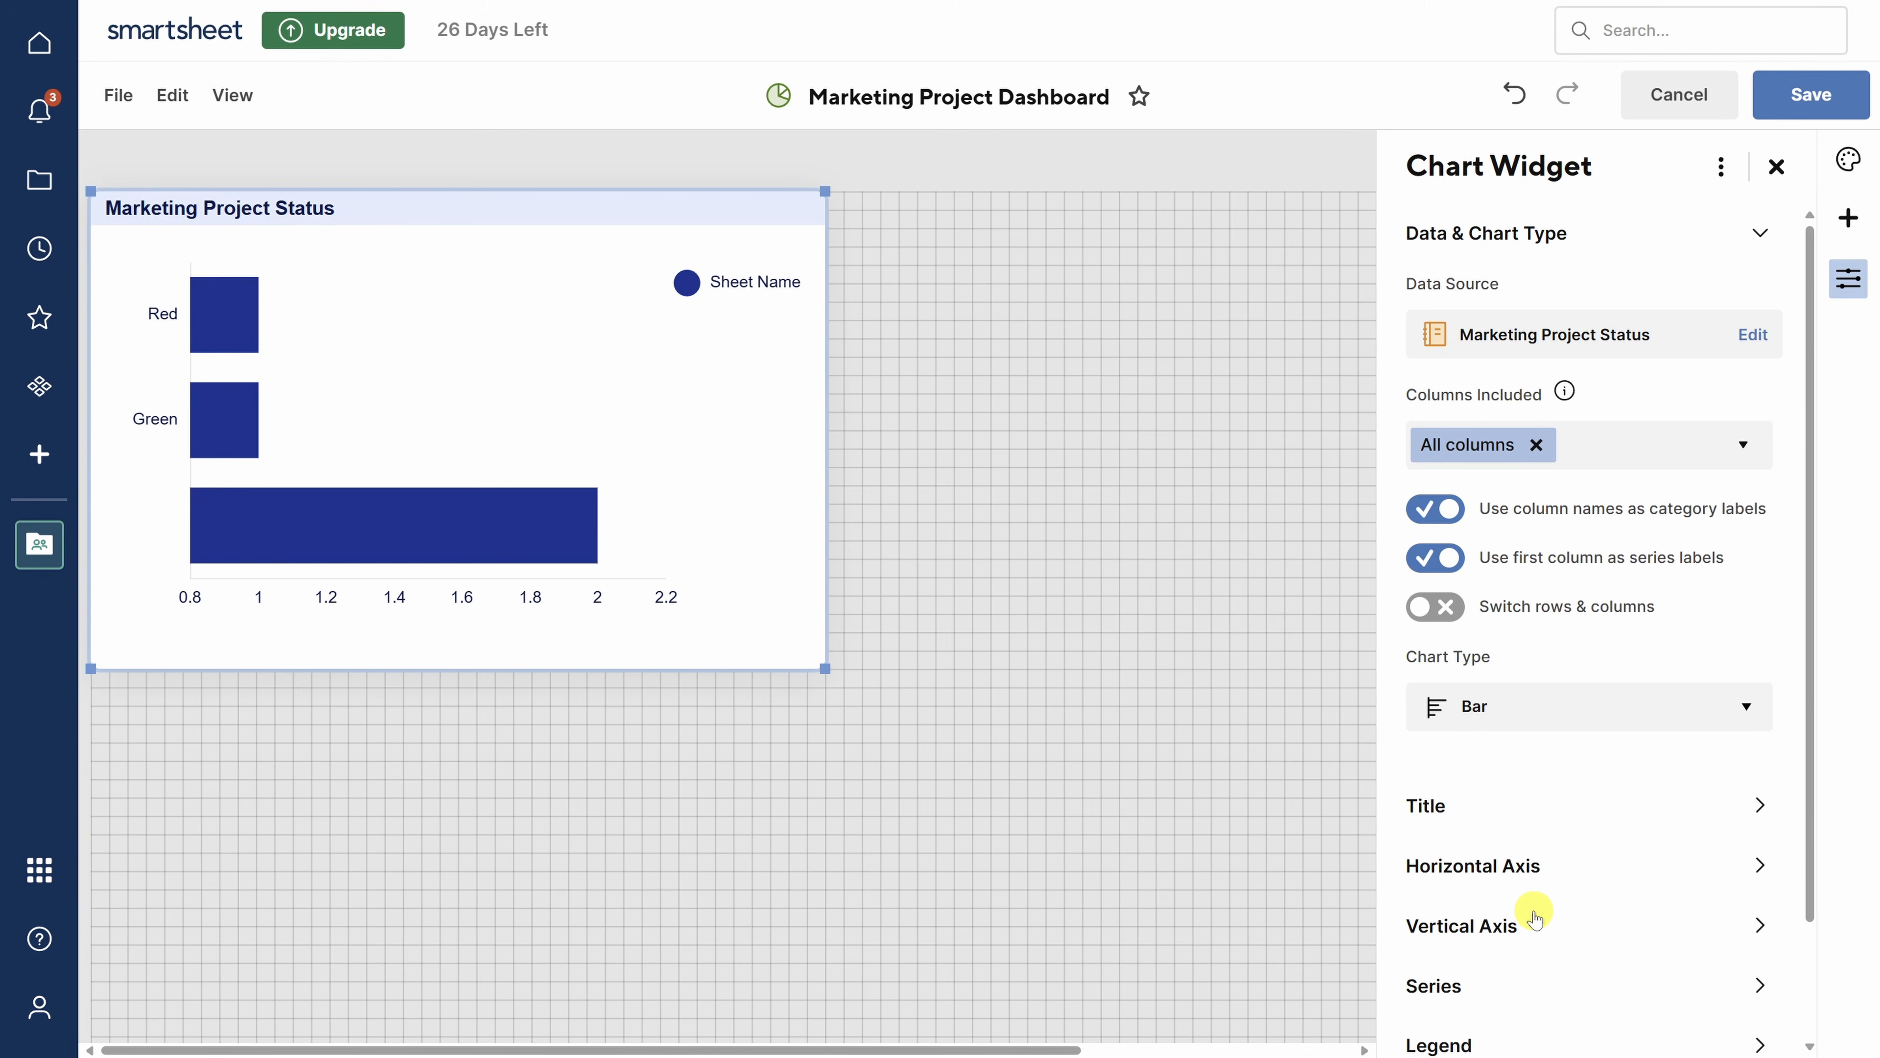
pyautogui.click(1530, 868)
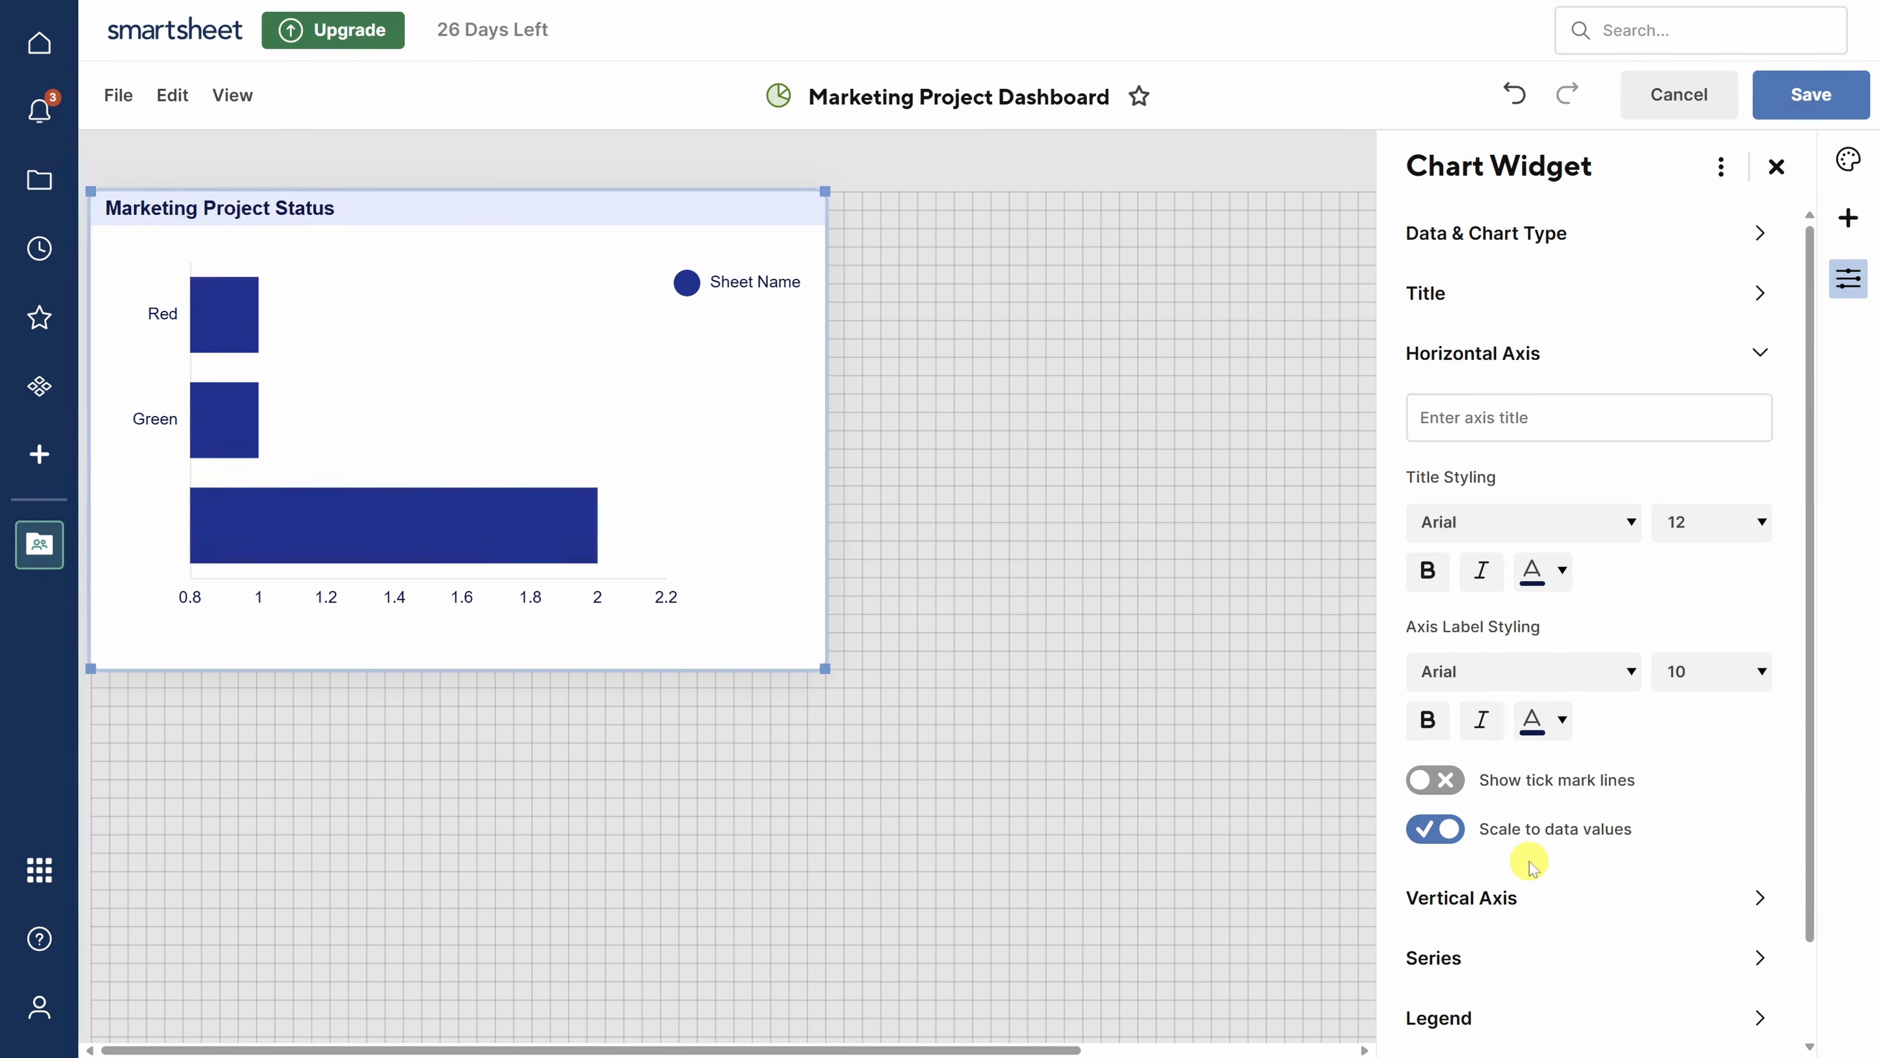
pyautogui.click(1436, 830)
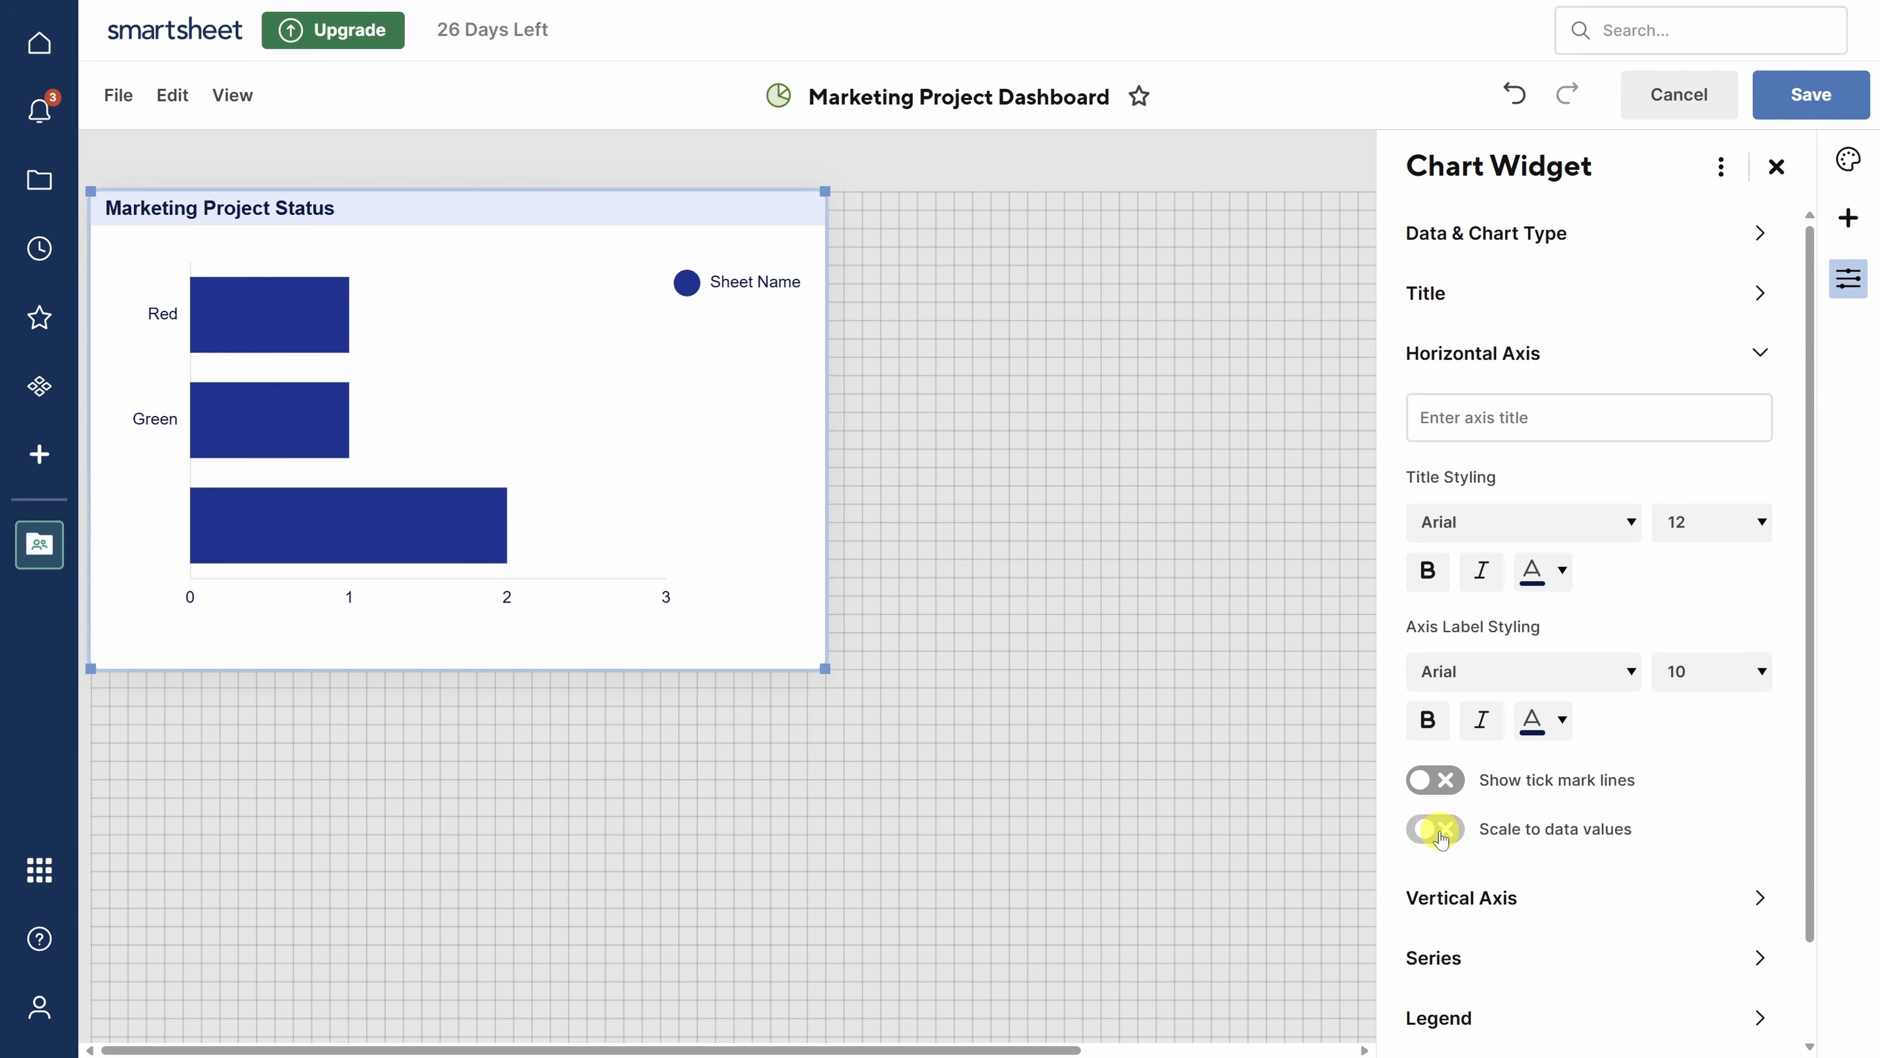
pyautogui.click(39, 184)
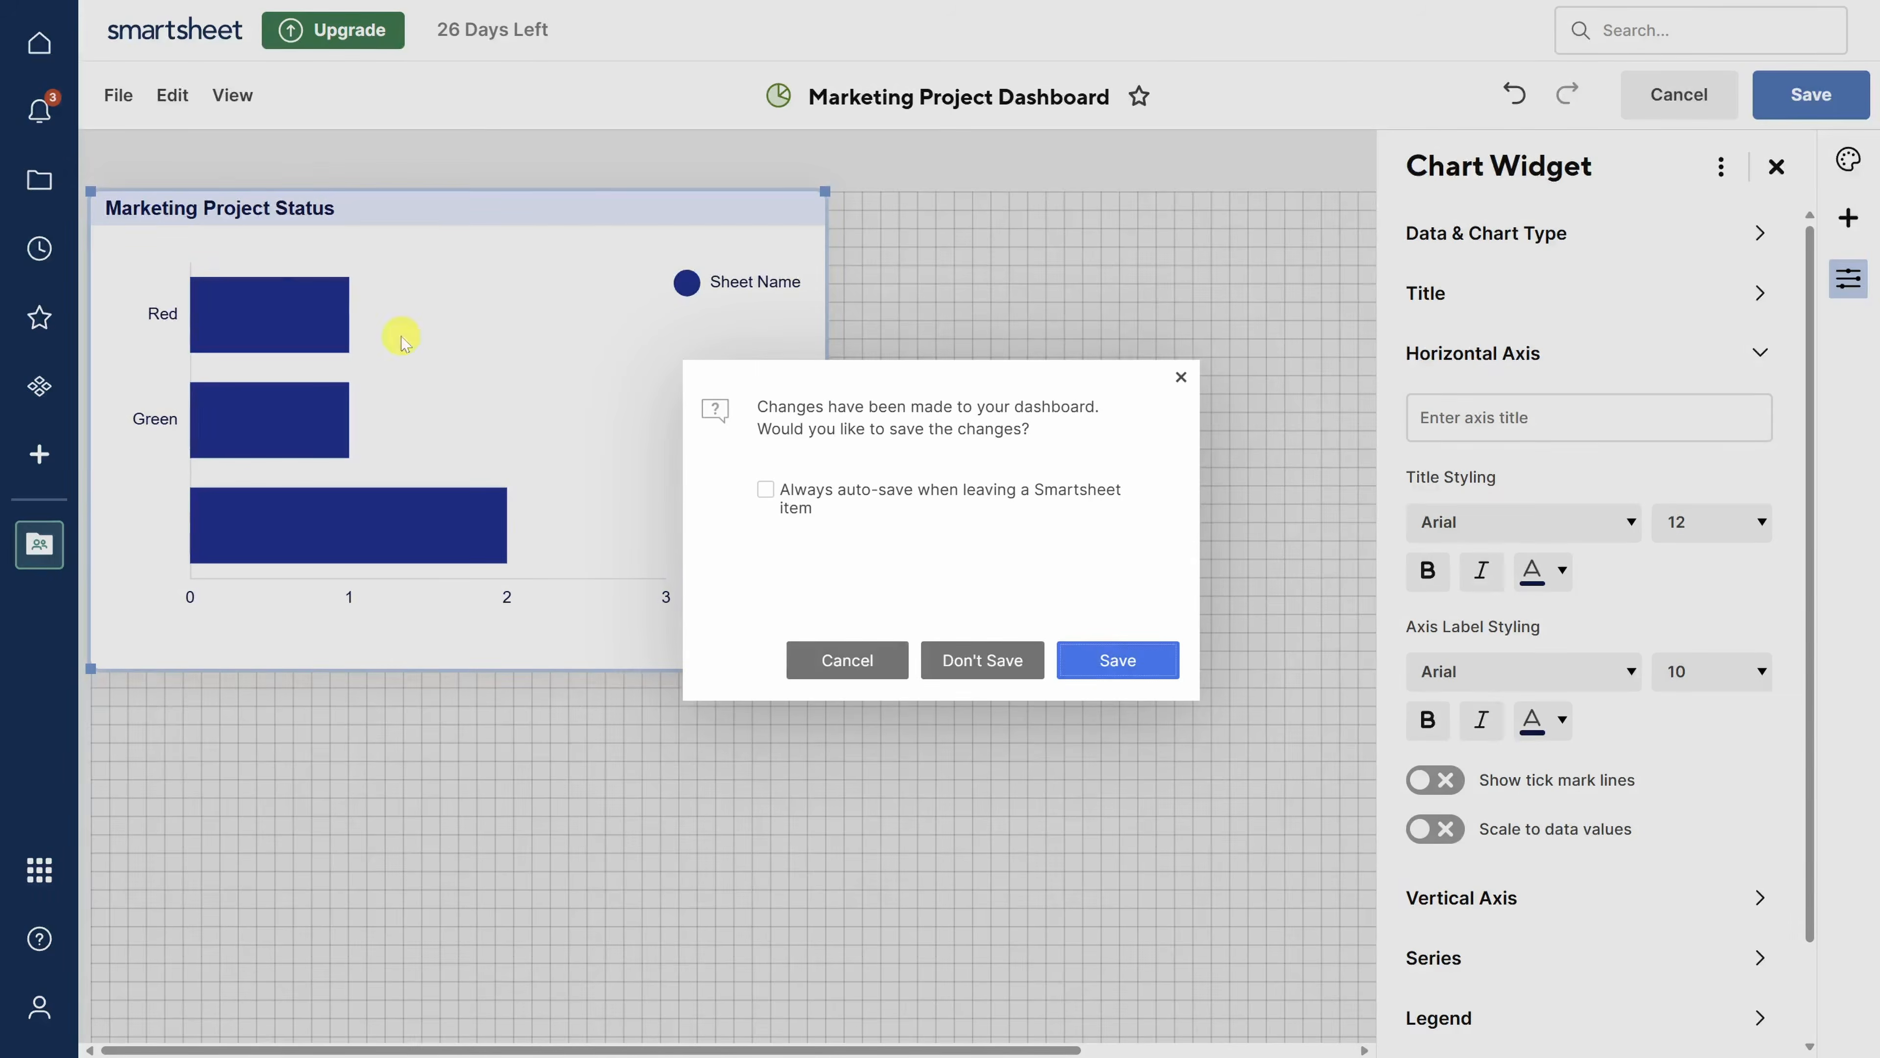
# - Save the dashboard, then copy the report as 'Raw Marketing Project Status' and open it
pyautogui.click(1125, 669)
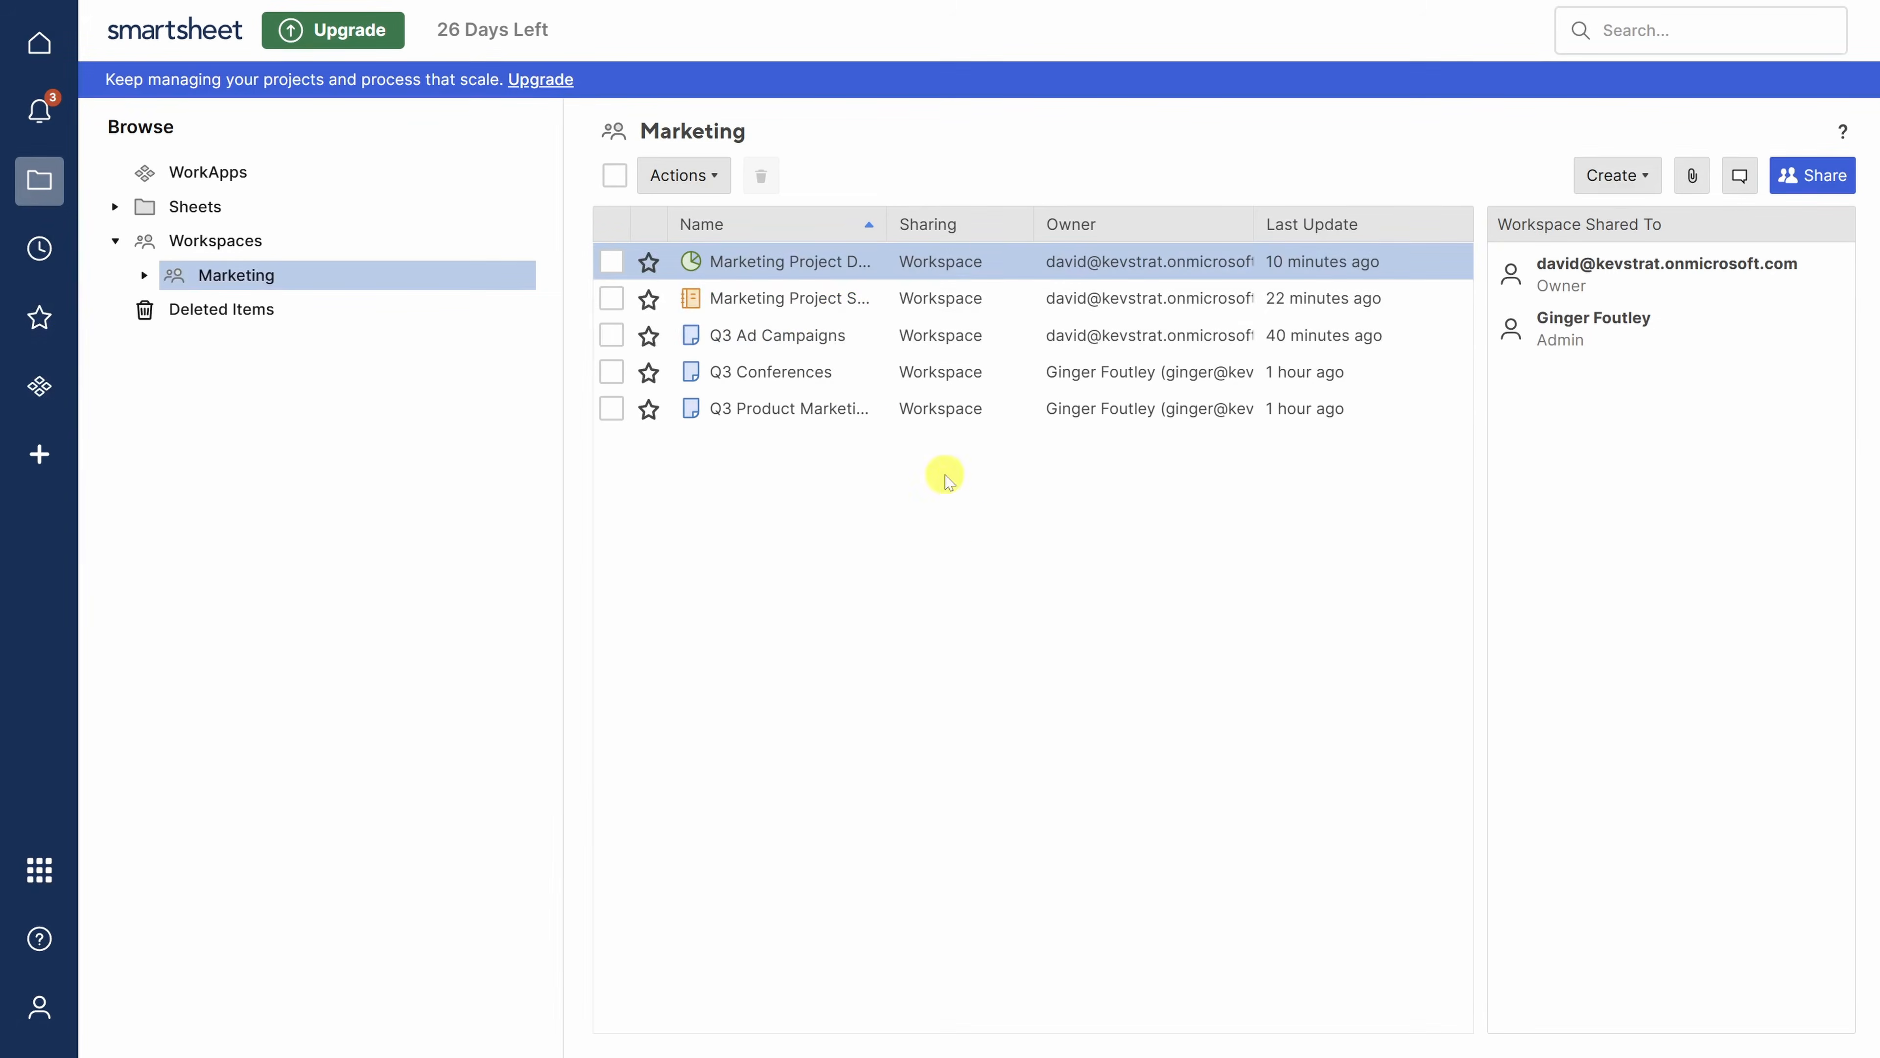
pyautogui.rightClick(796, 309)
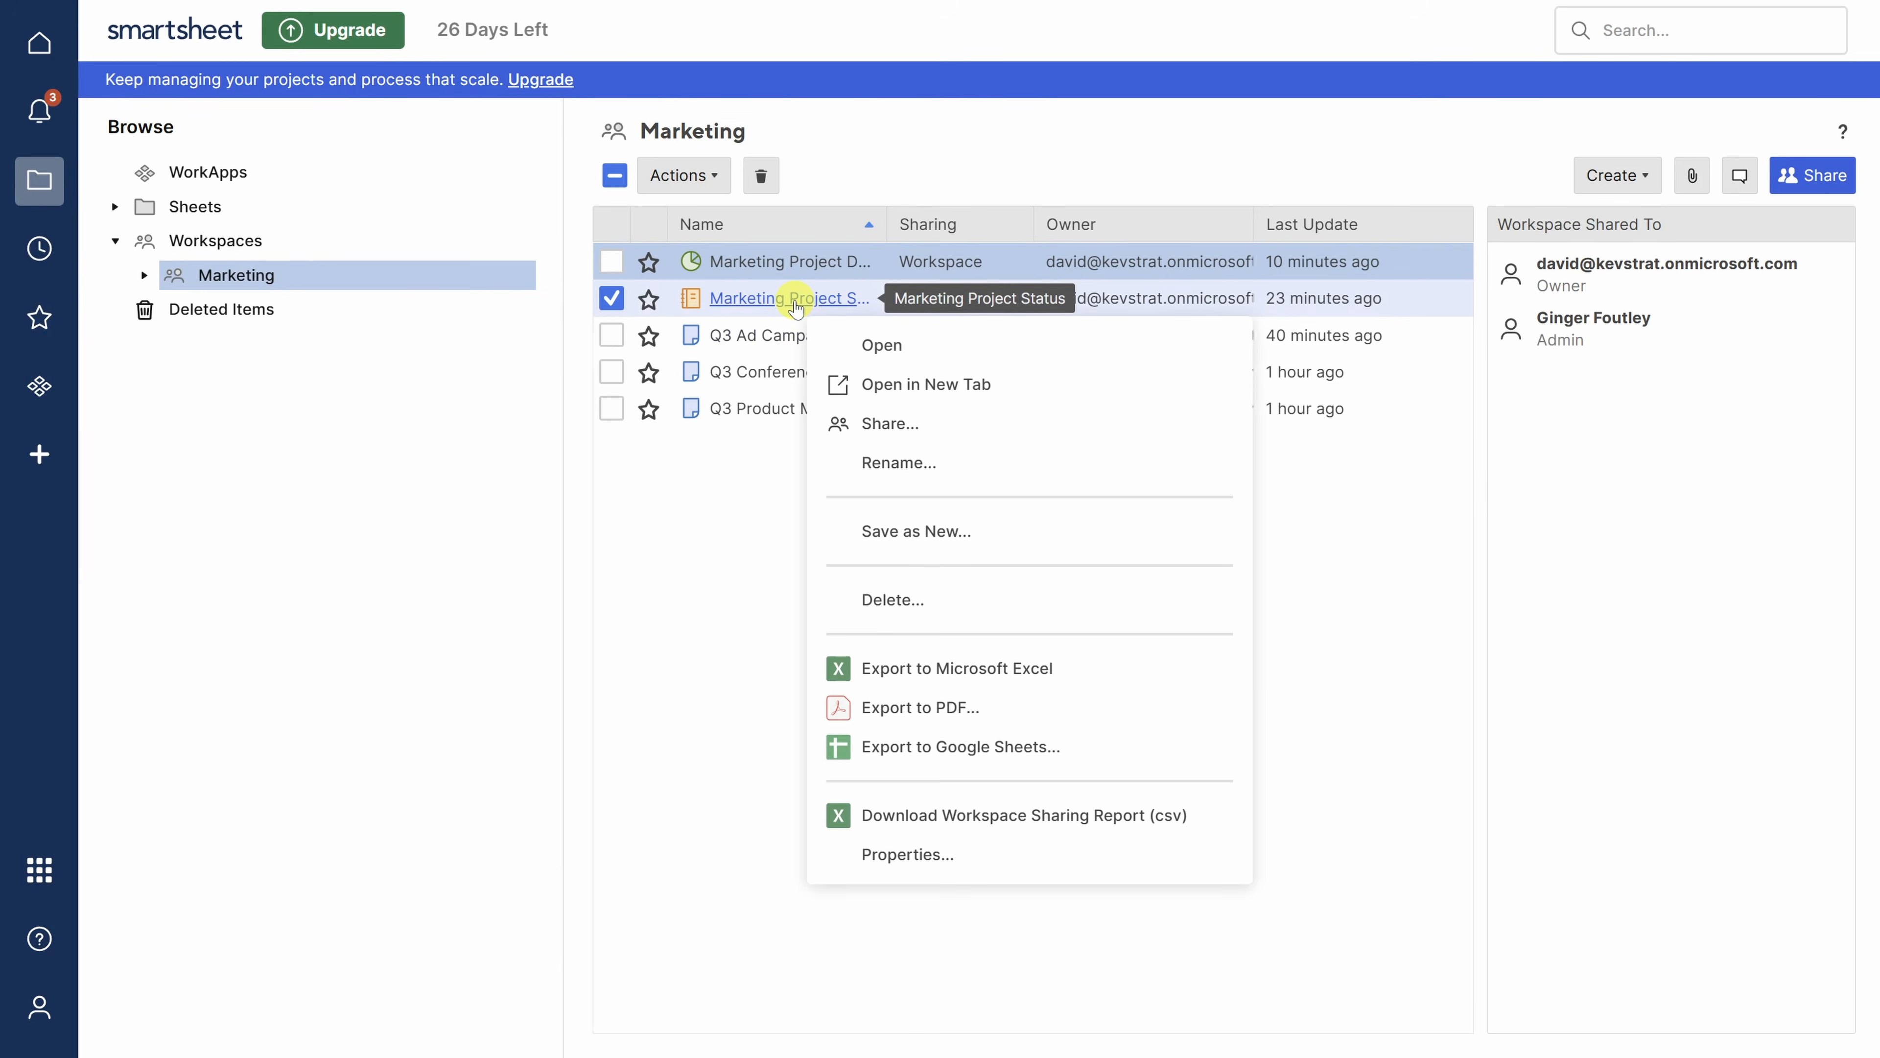
pyautogui.click(925, 533)
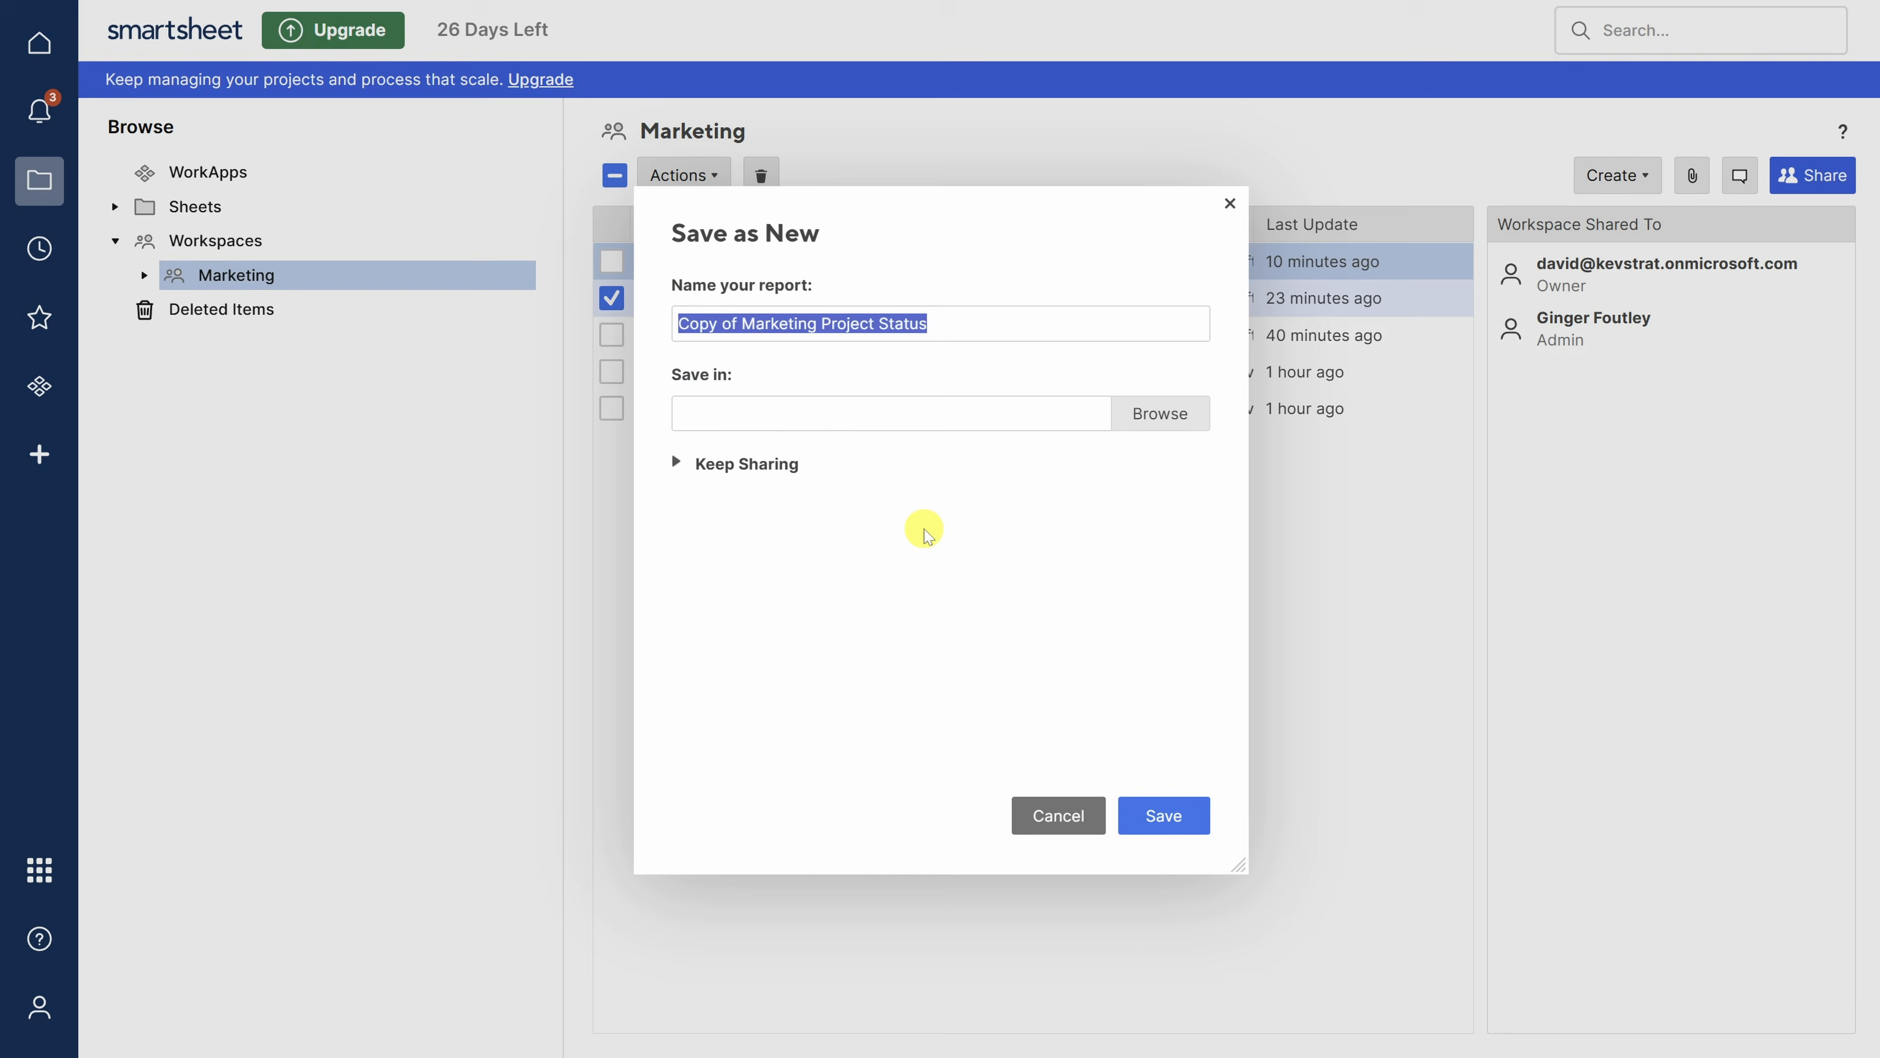
pyautogui.click(733, 324)
pyautogui.moveTo(735, 323); pyautogui.dragTo(659, 322)
pyautogui.write('Raw')
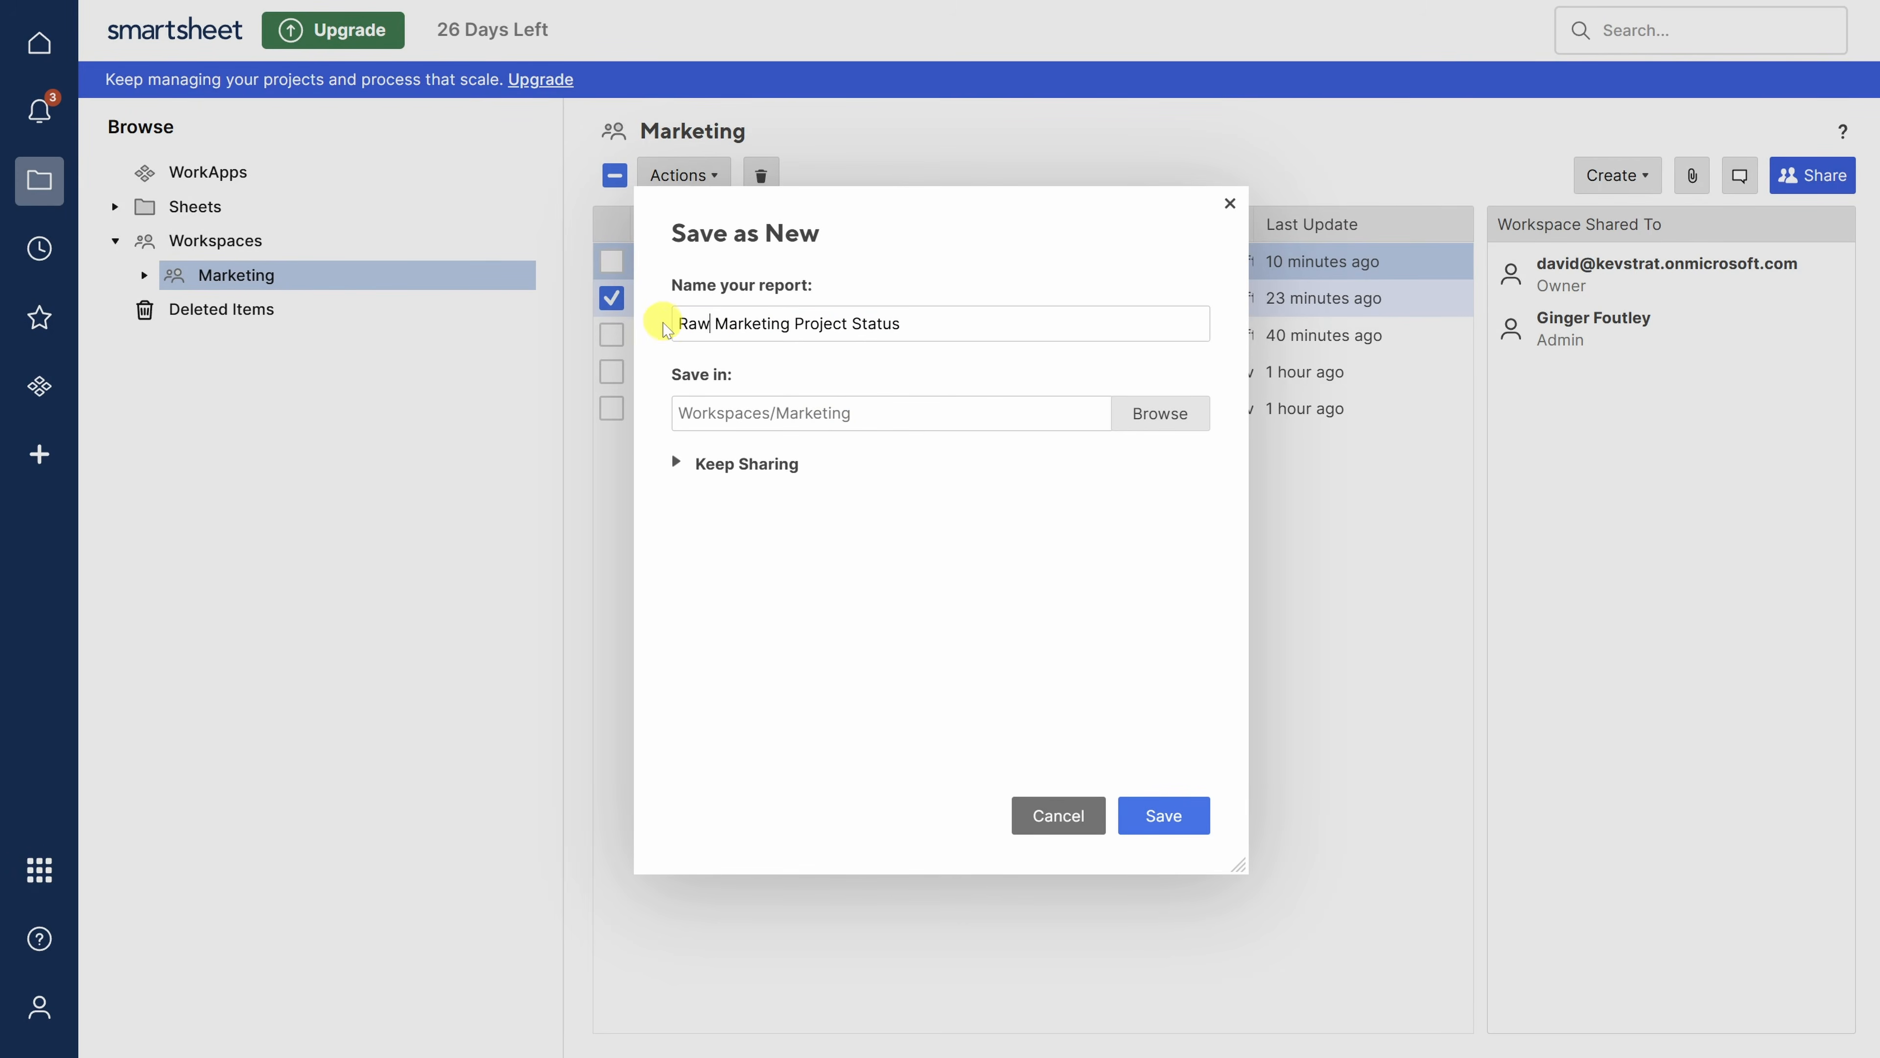
pyautogui.click(1158, 814)
pyautogui.click(788, 447)
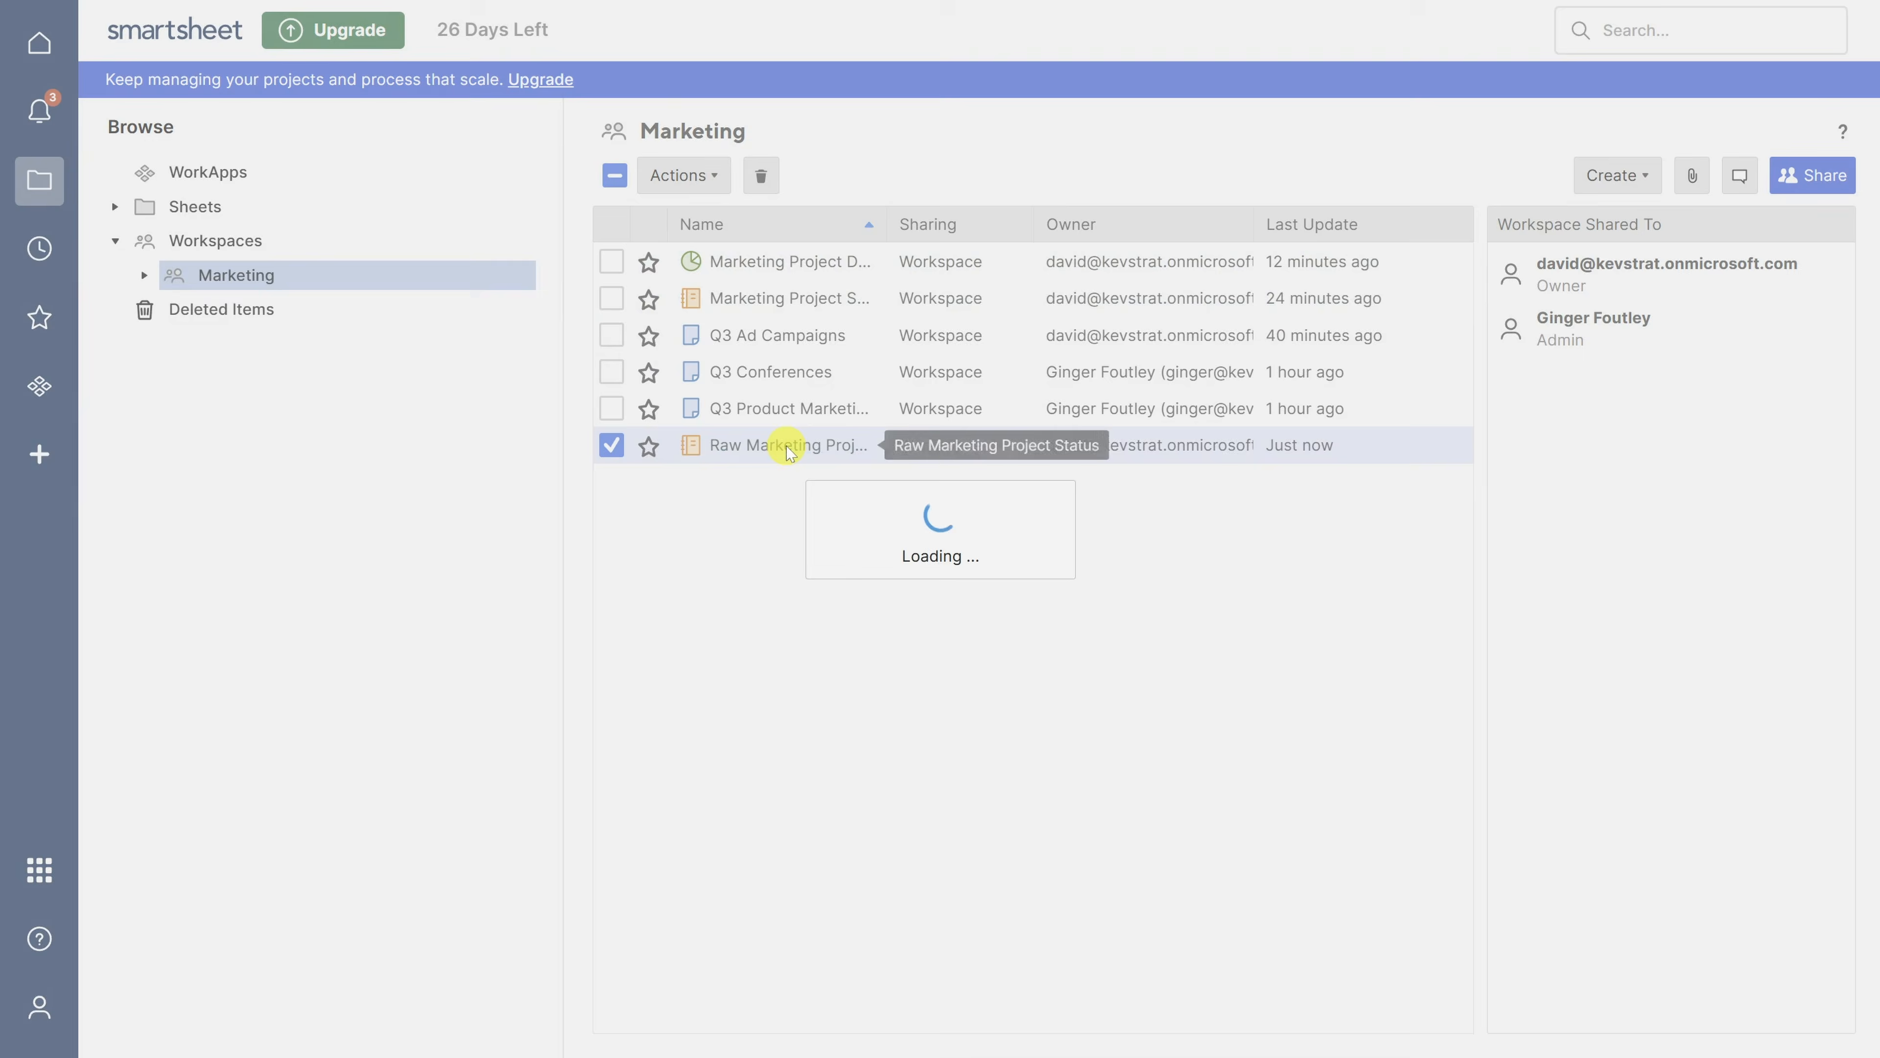
# - Remove the Health grouping and the Count summary from the Raw Marketing Project Status report
pyautogui.click(1066, 199)
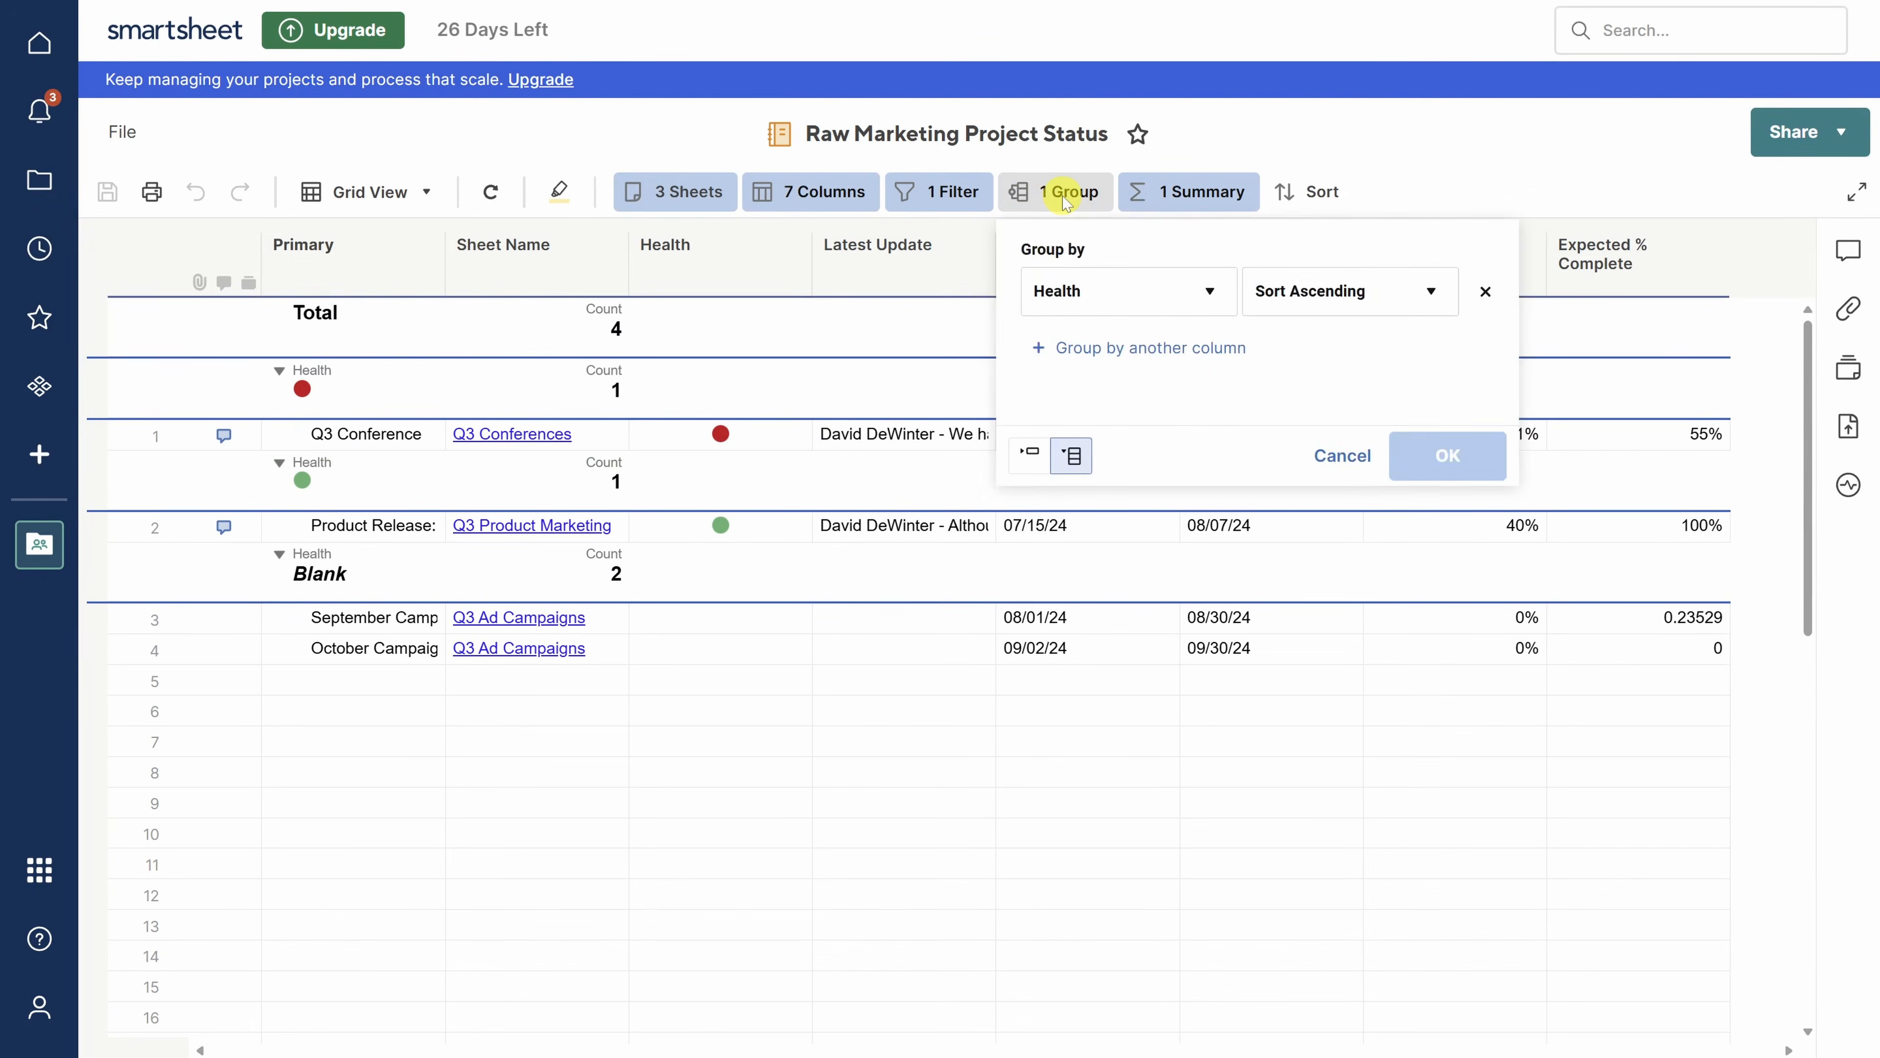
pyautogui.click(1486, 292)
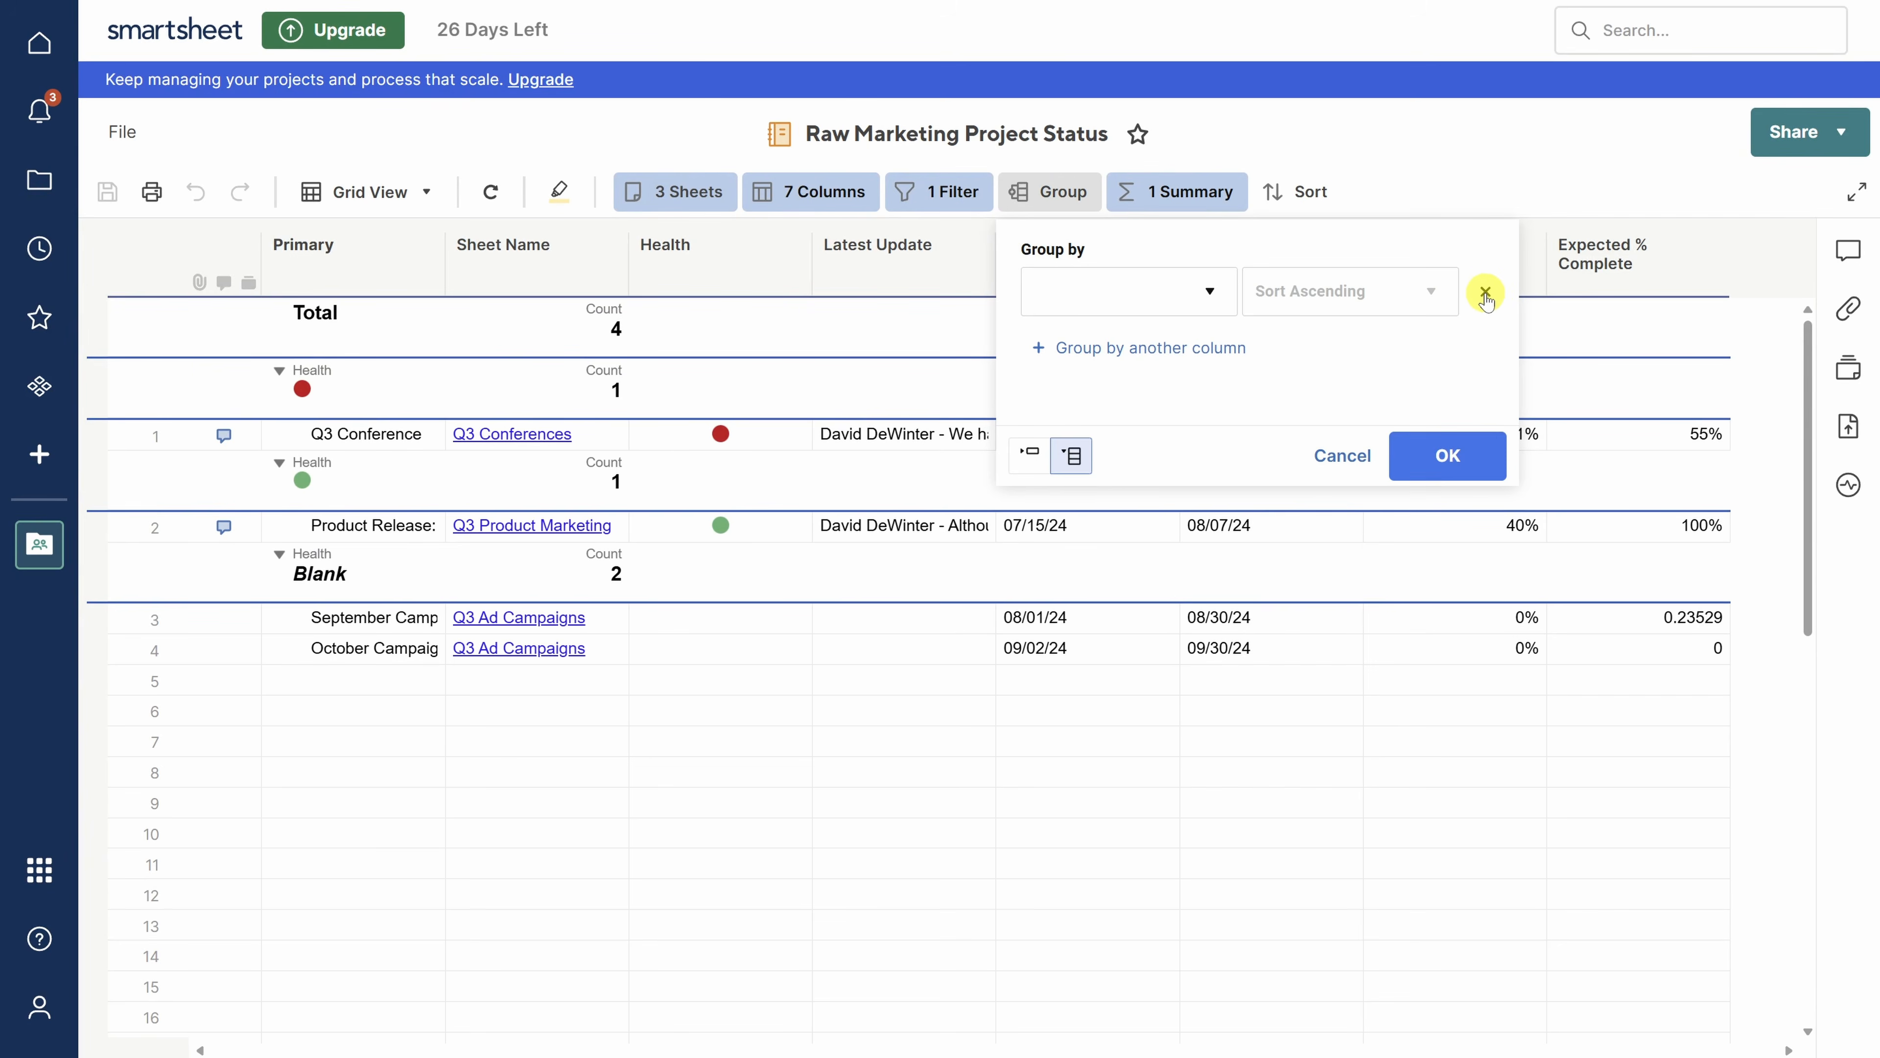
pyautogui.click(1447, 455)
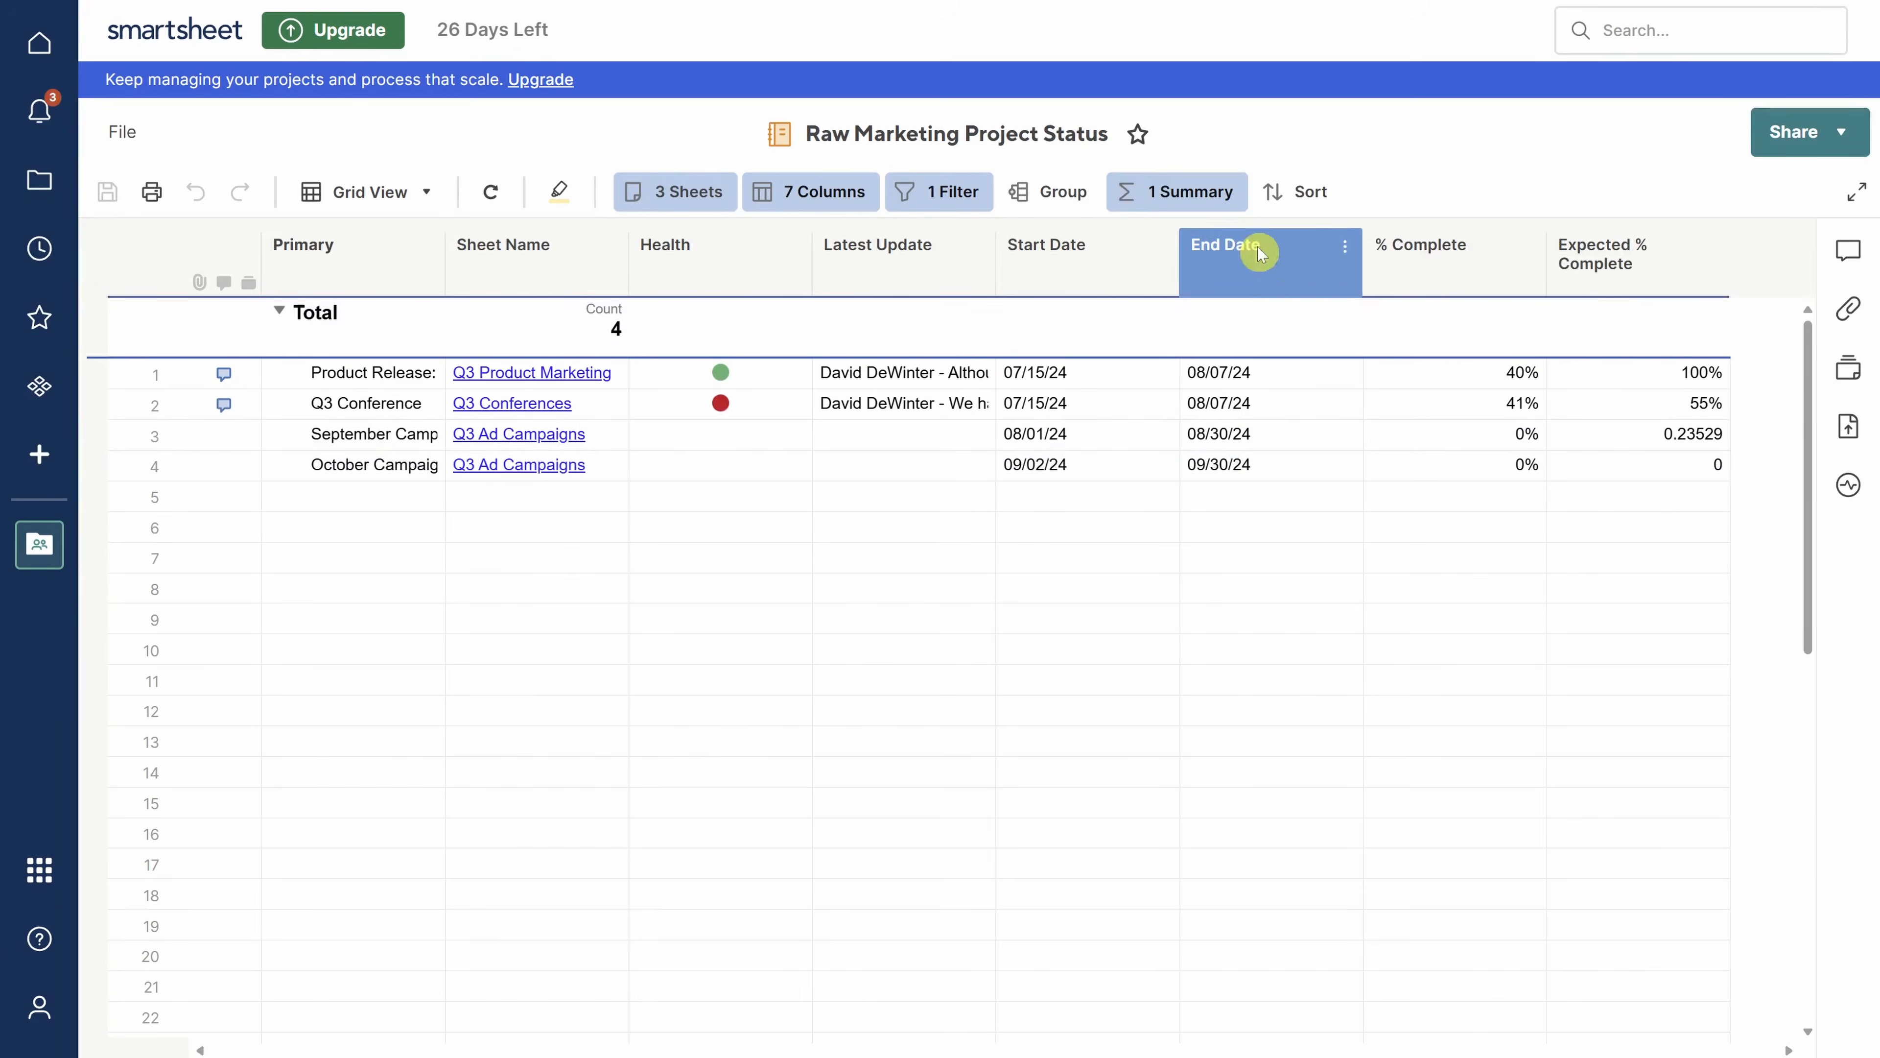
pyautogui.click(1181, 191)
pyautogui.click(1596, 292)
pyautogui.click(1556, 455)
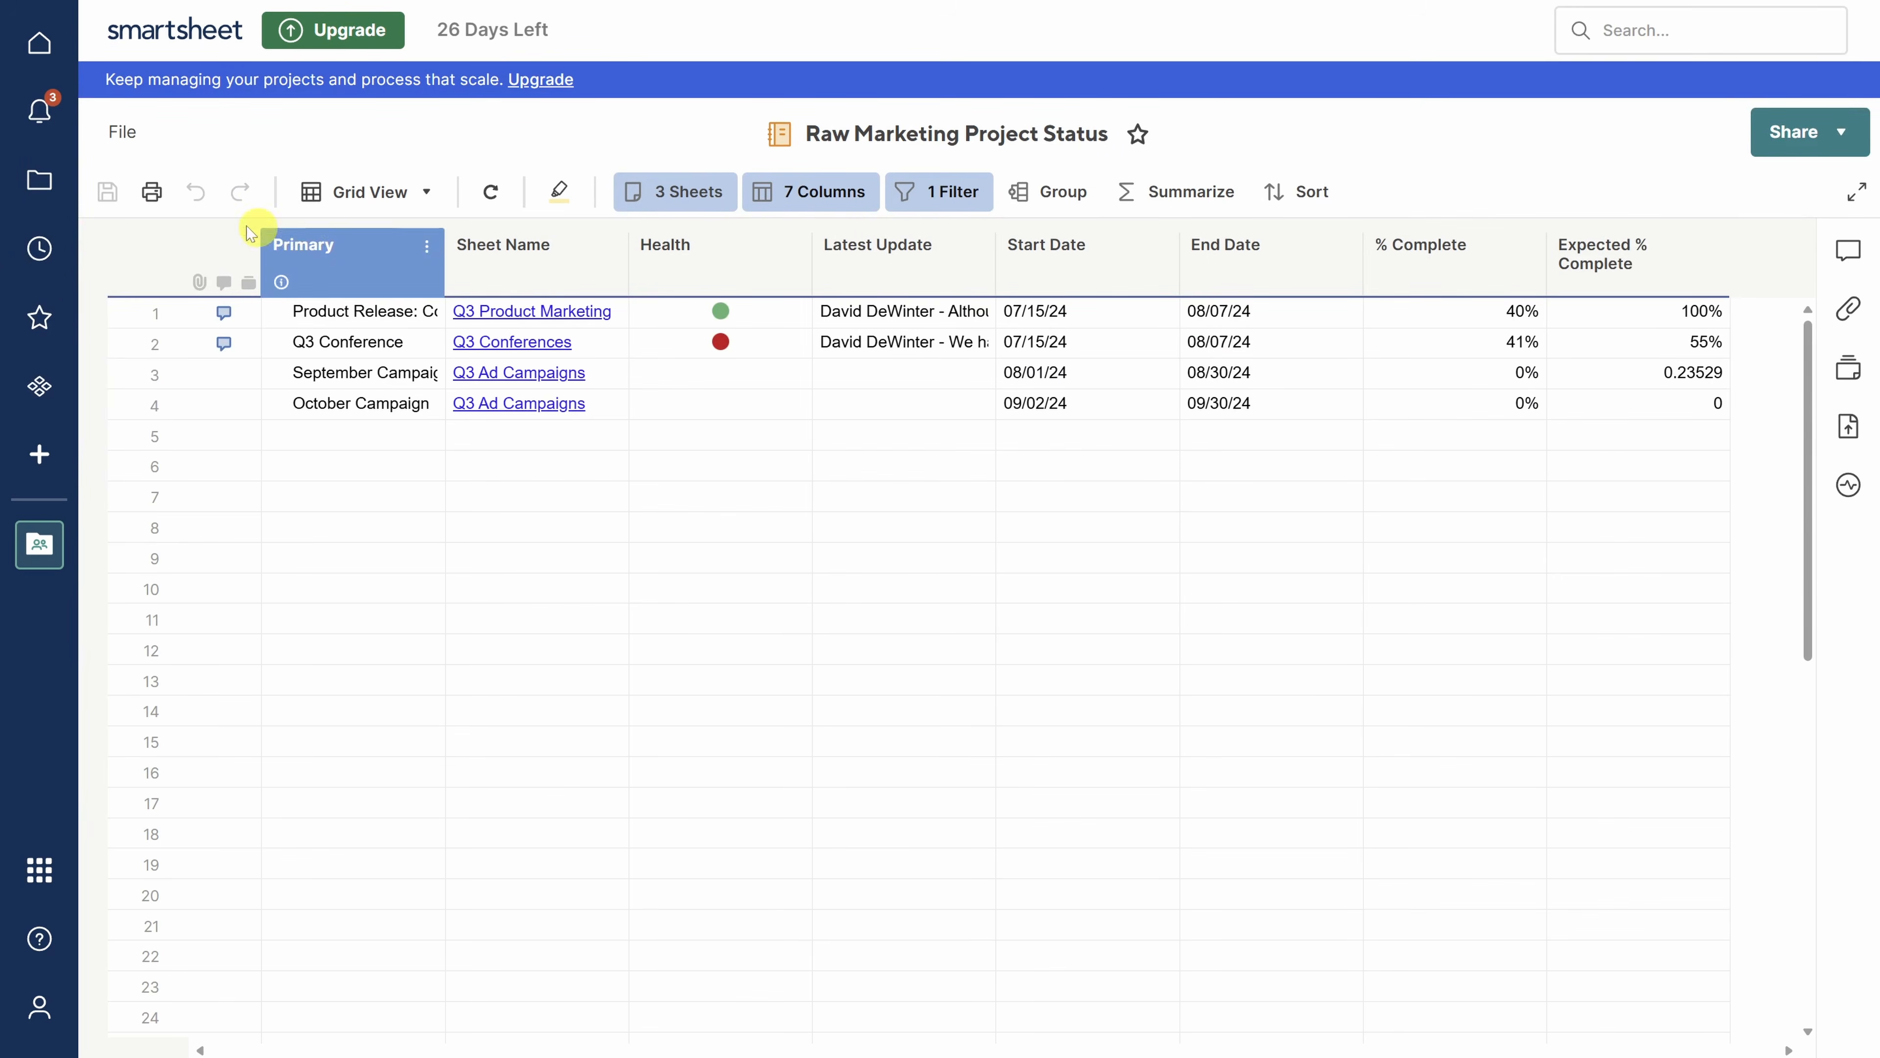
pyautogui.click(40, 181)
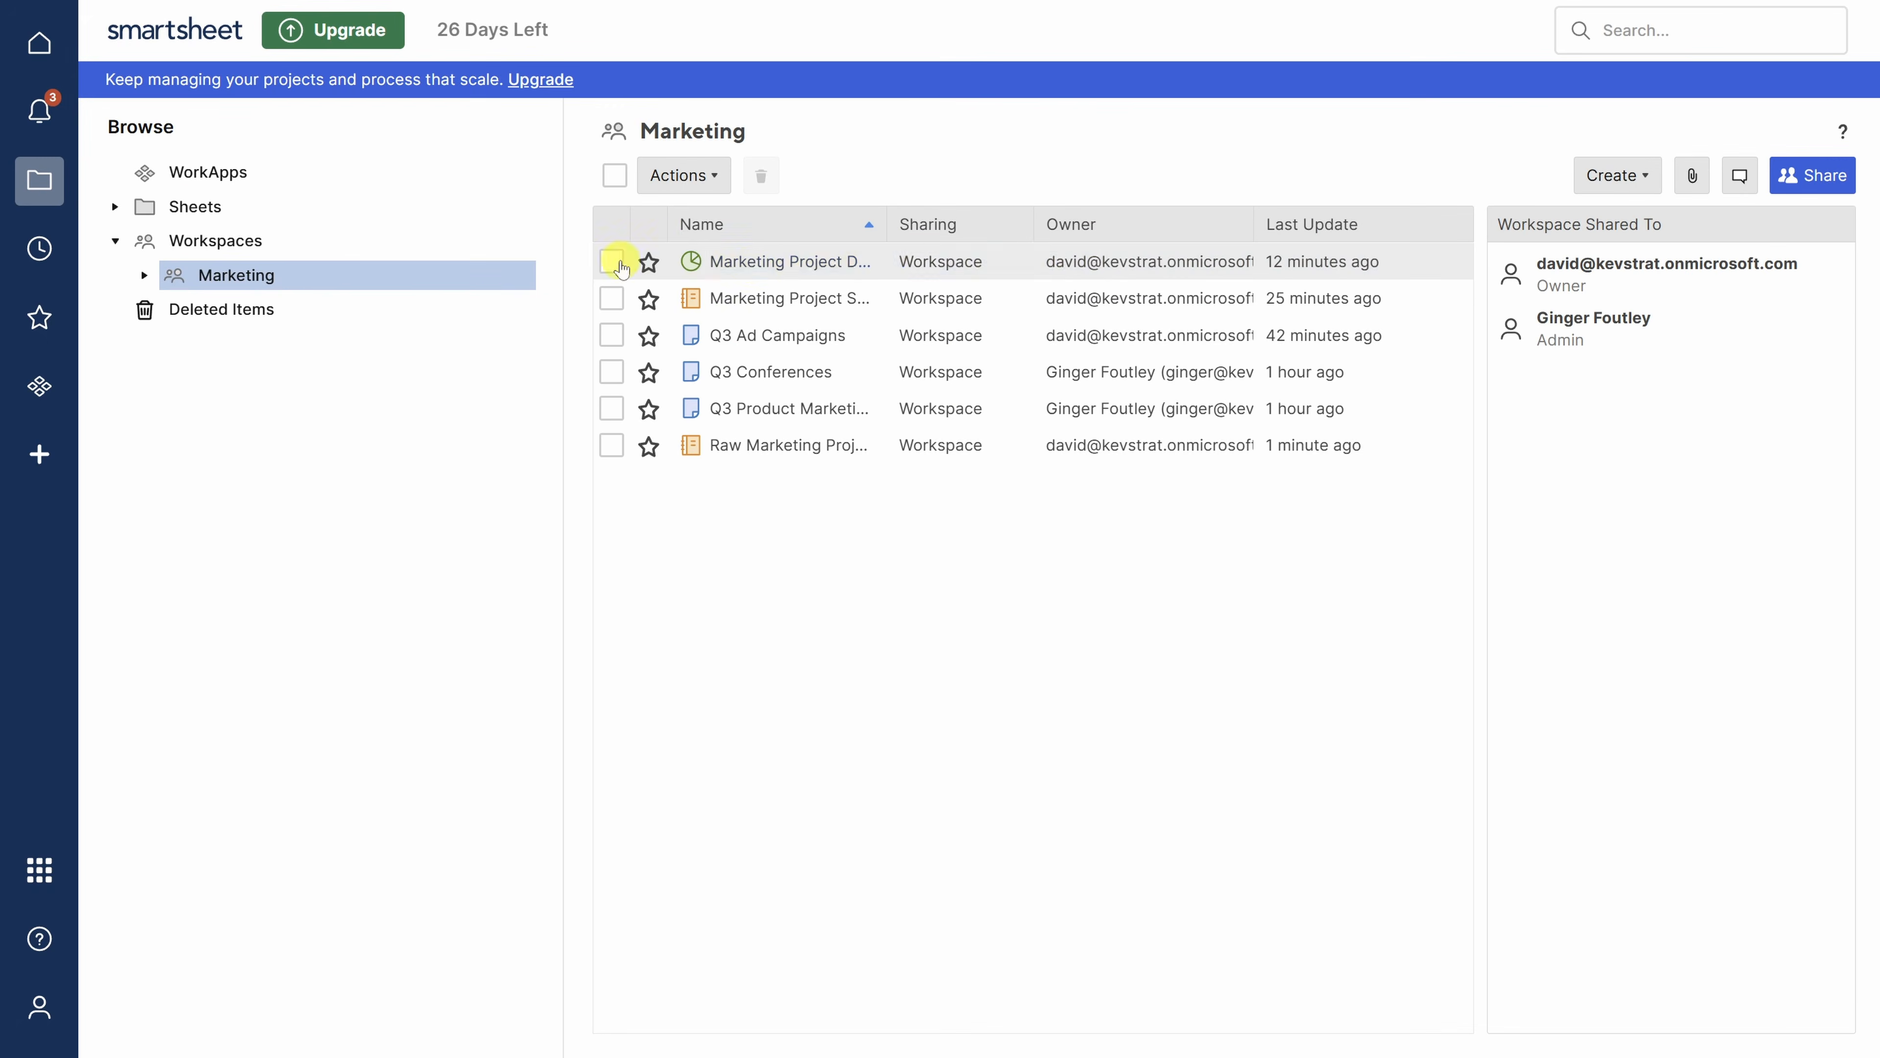
# - Edit Marketing Project Dashboard and add a chart drawing data from Raw Marketing Project Status
pyautogui.click(781, 262)
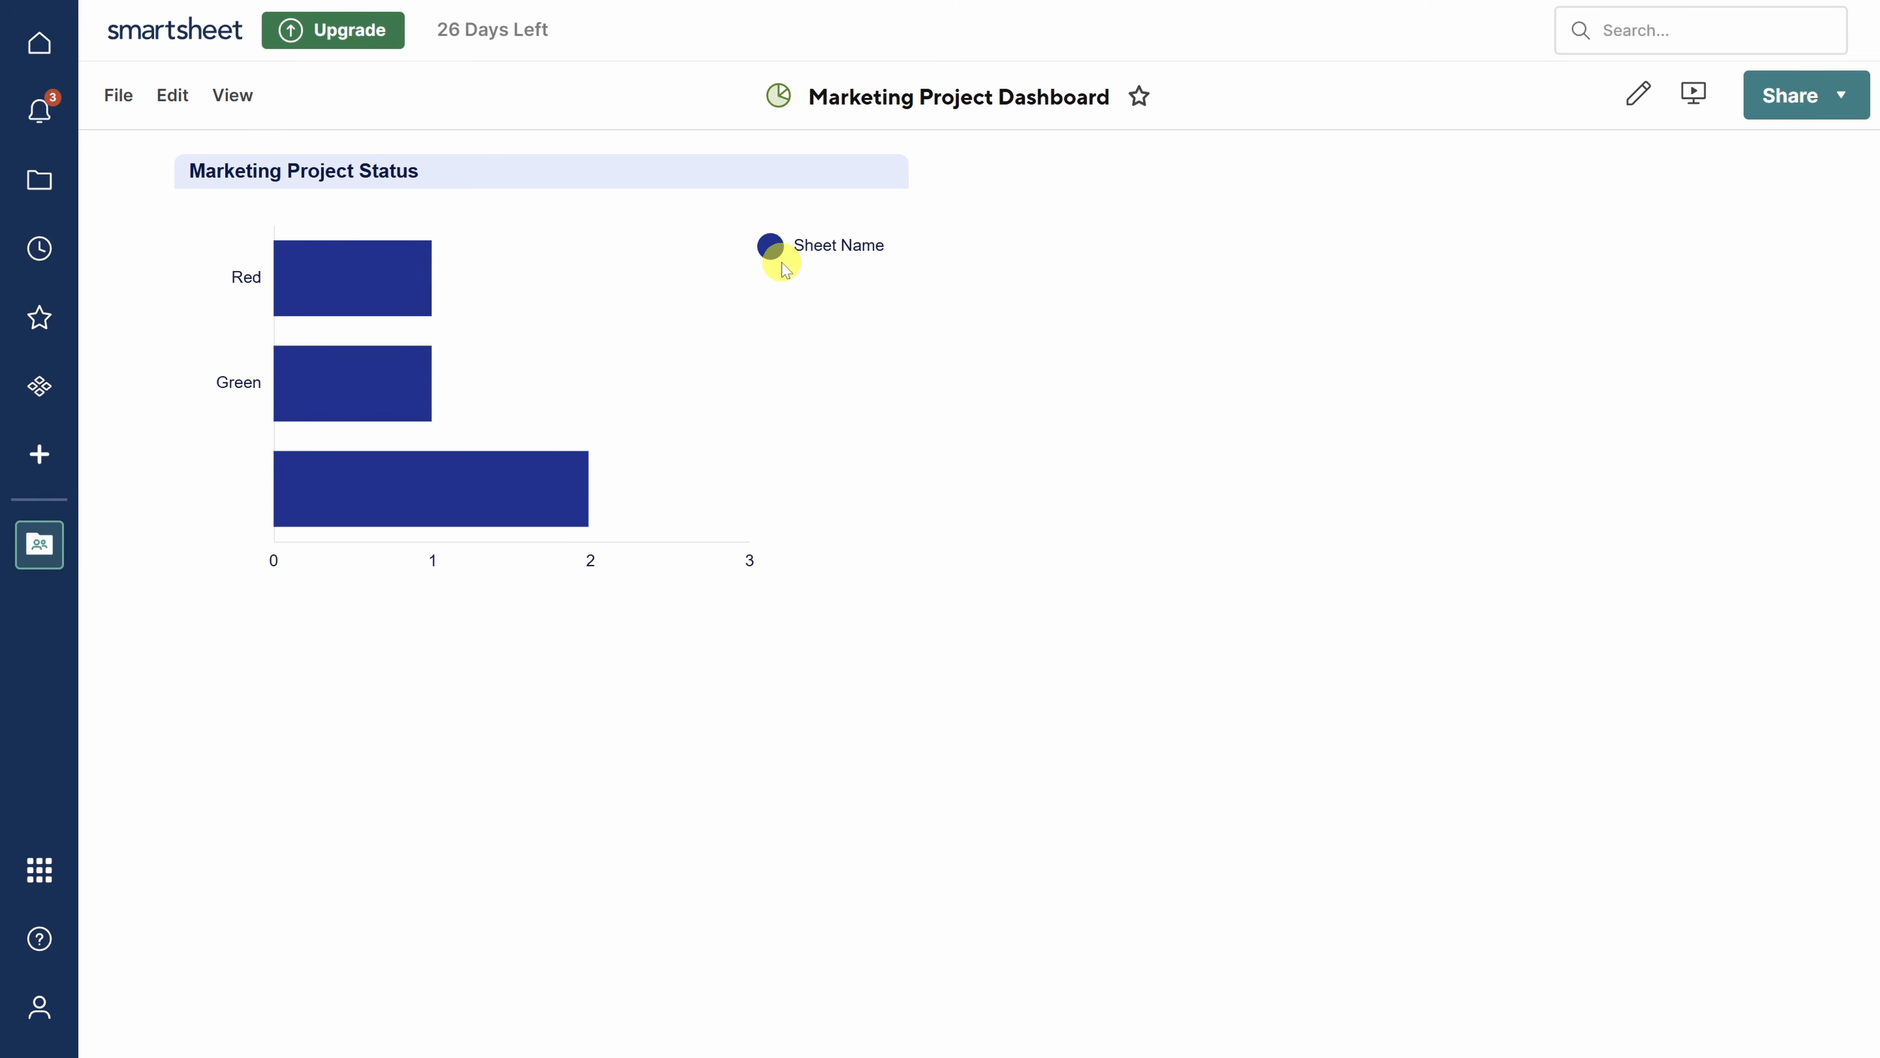
pyautogui.click(172, 97)
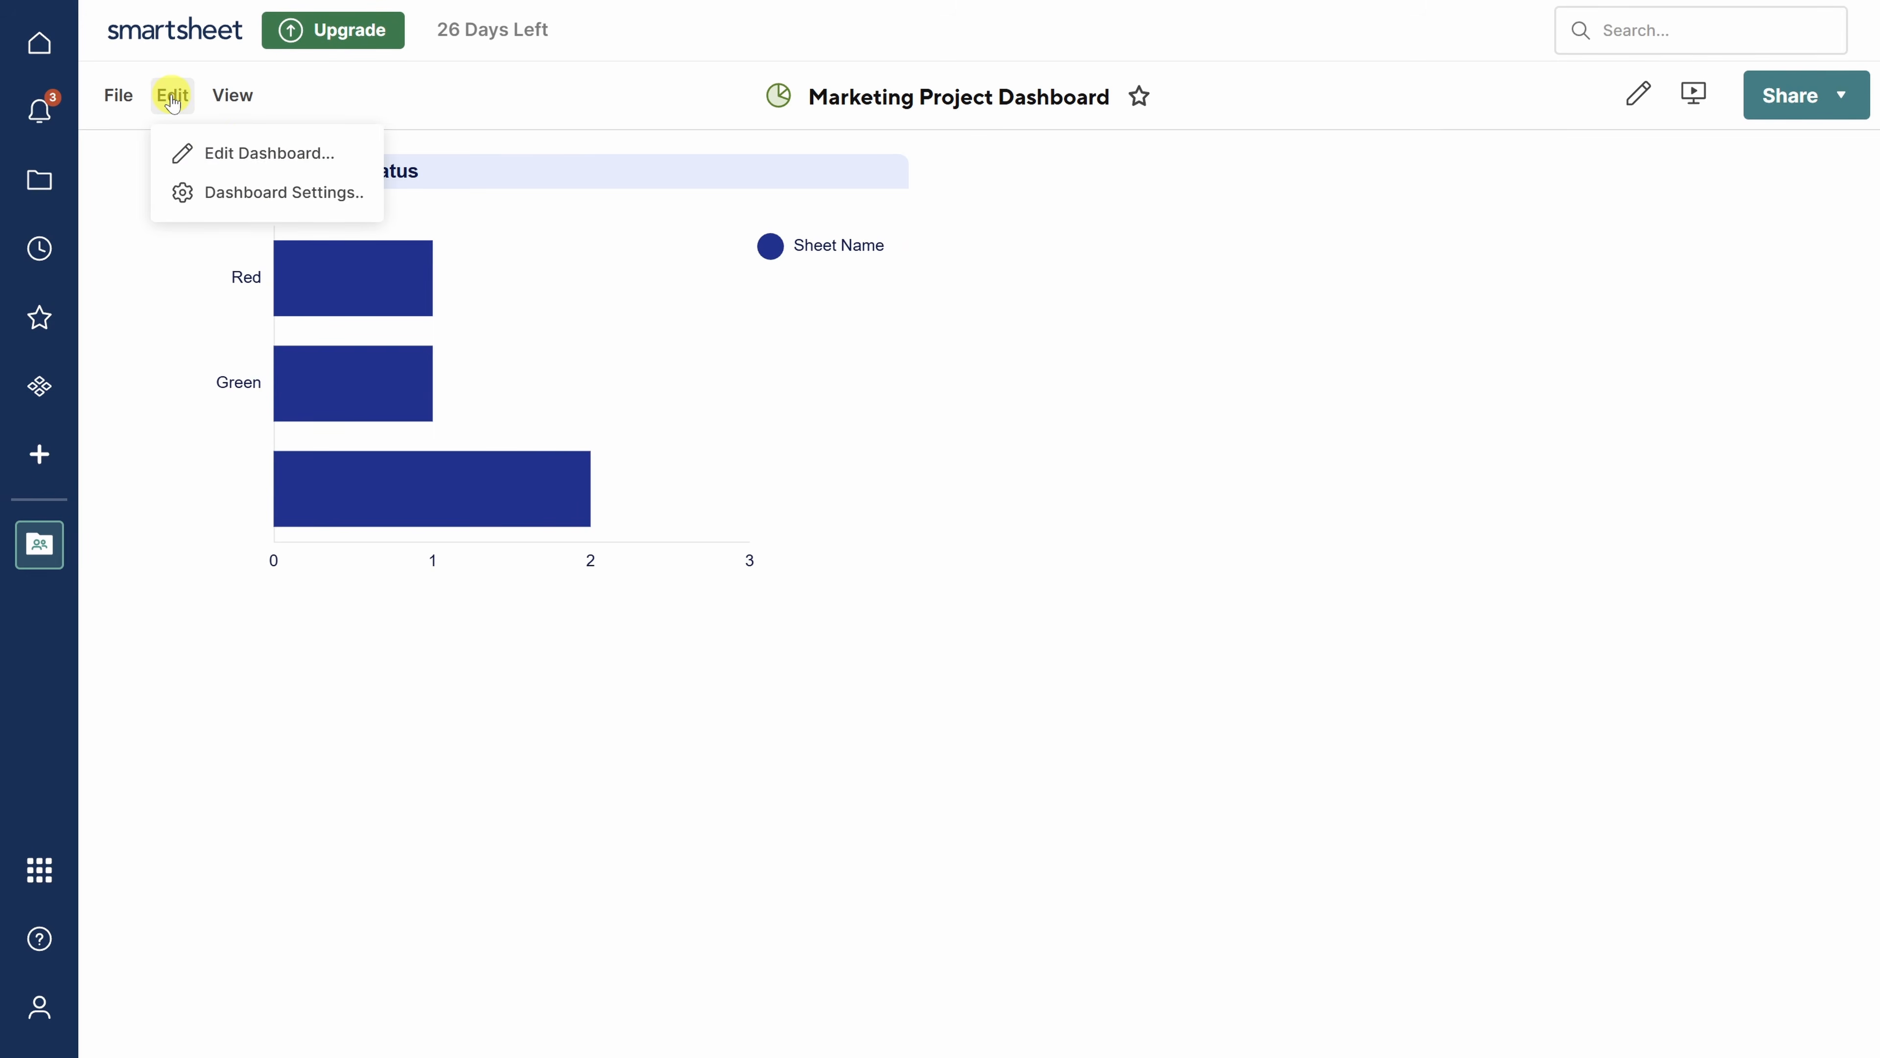
pyautogui.click(231, 153)
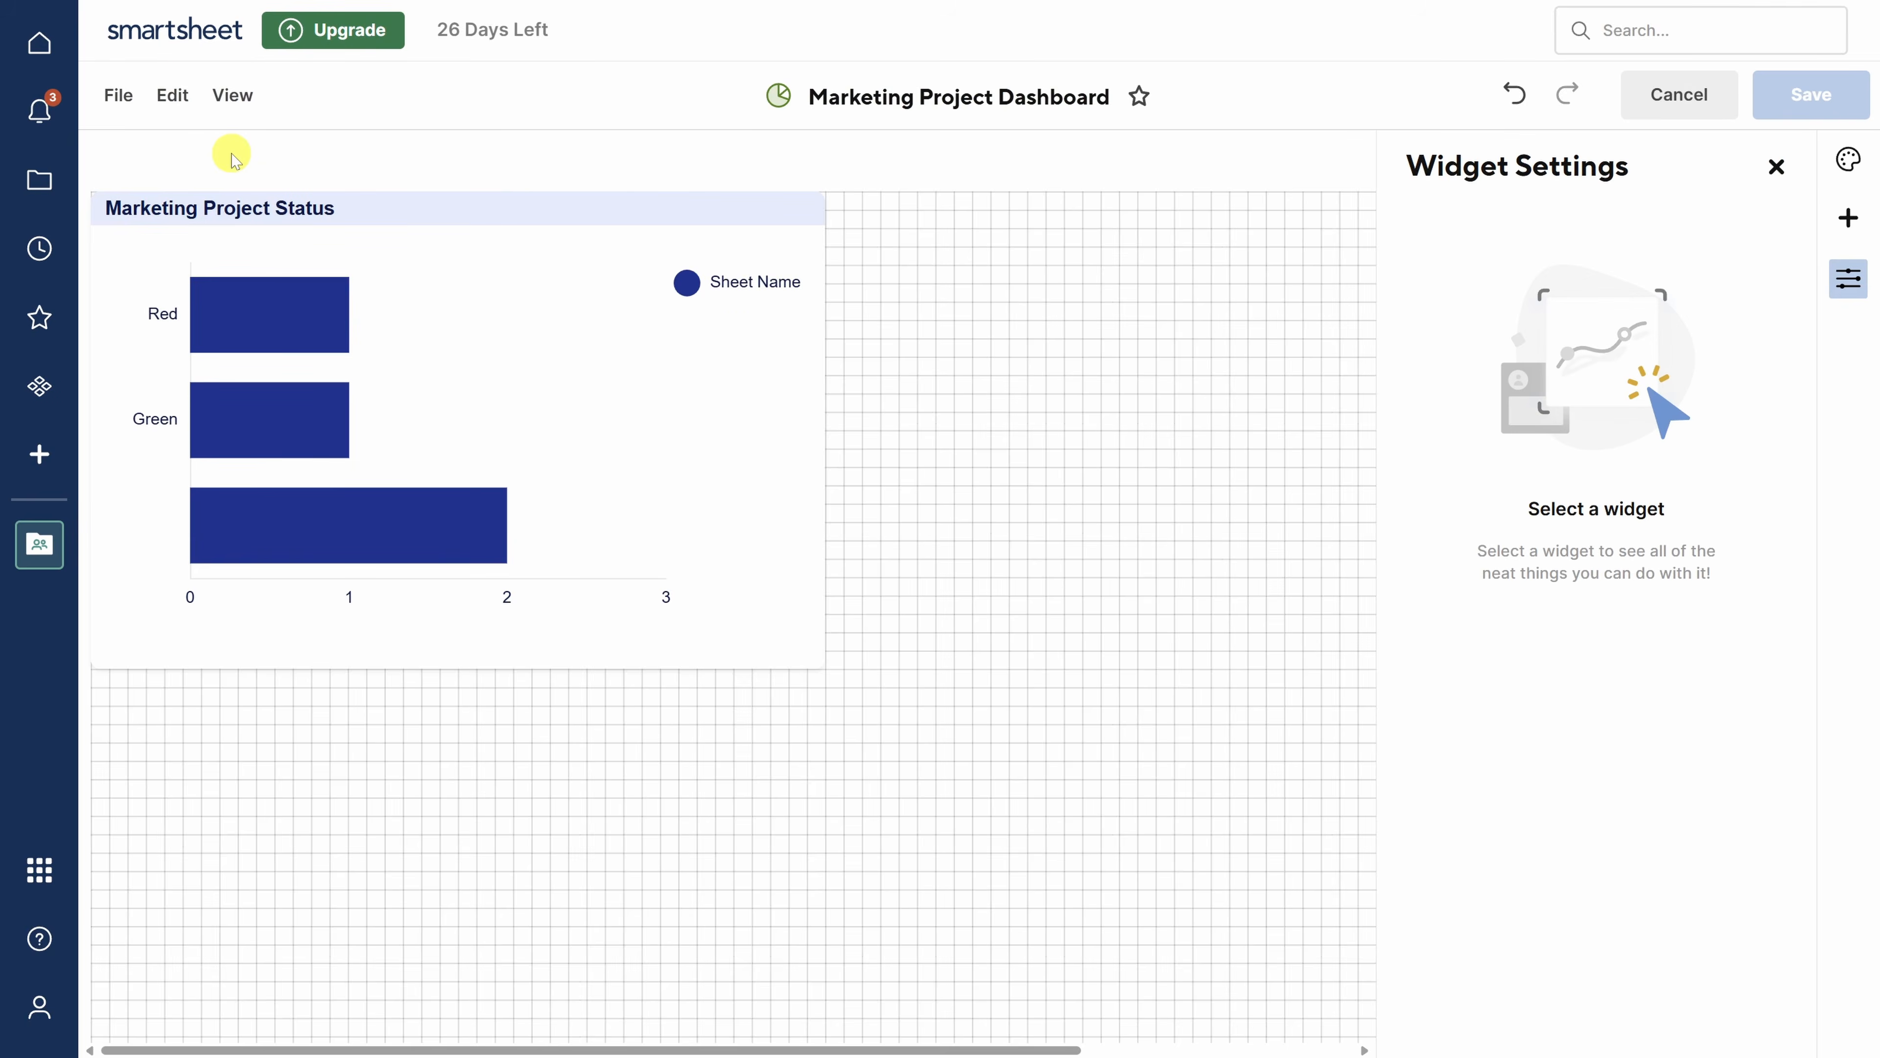
pyautogui.click(1850, 220)
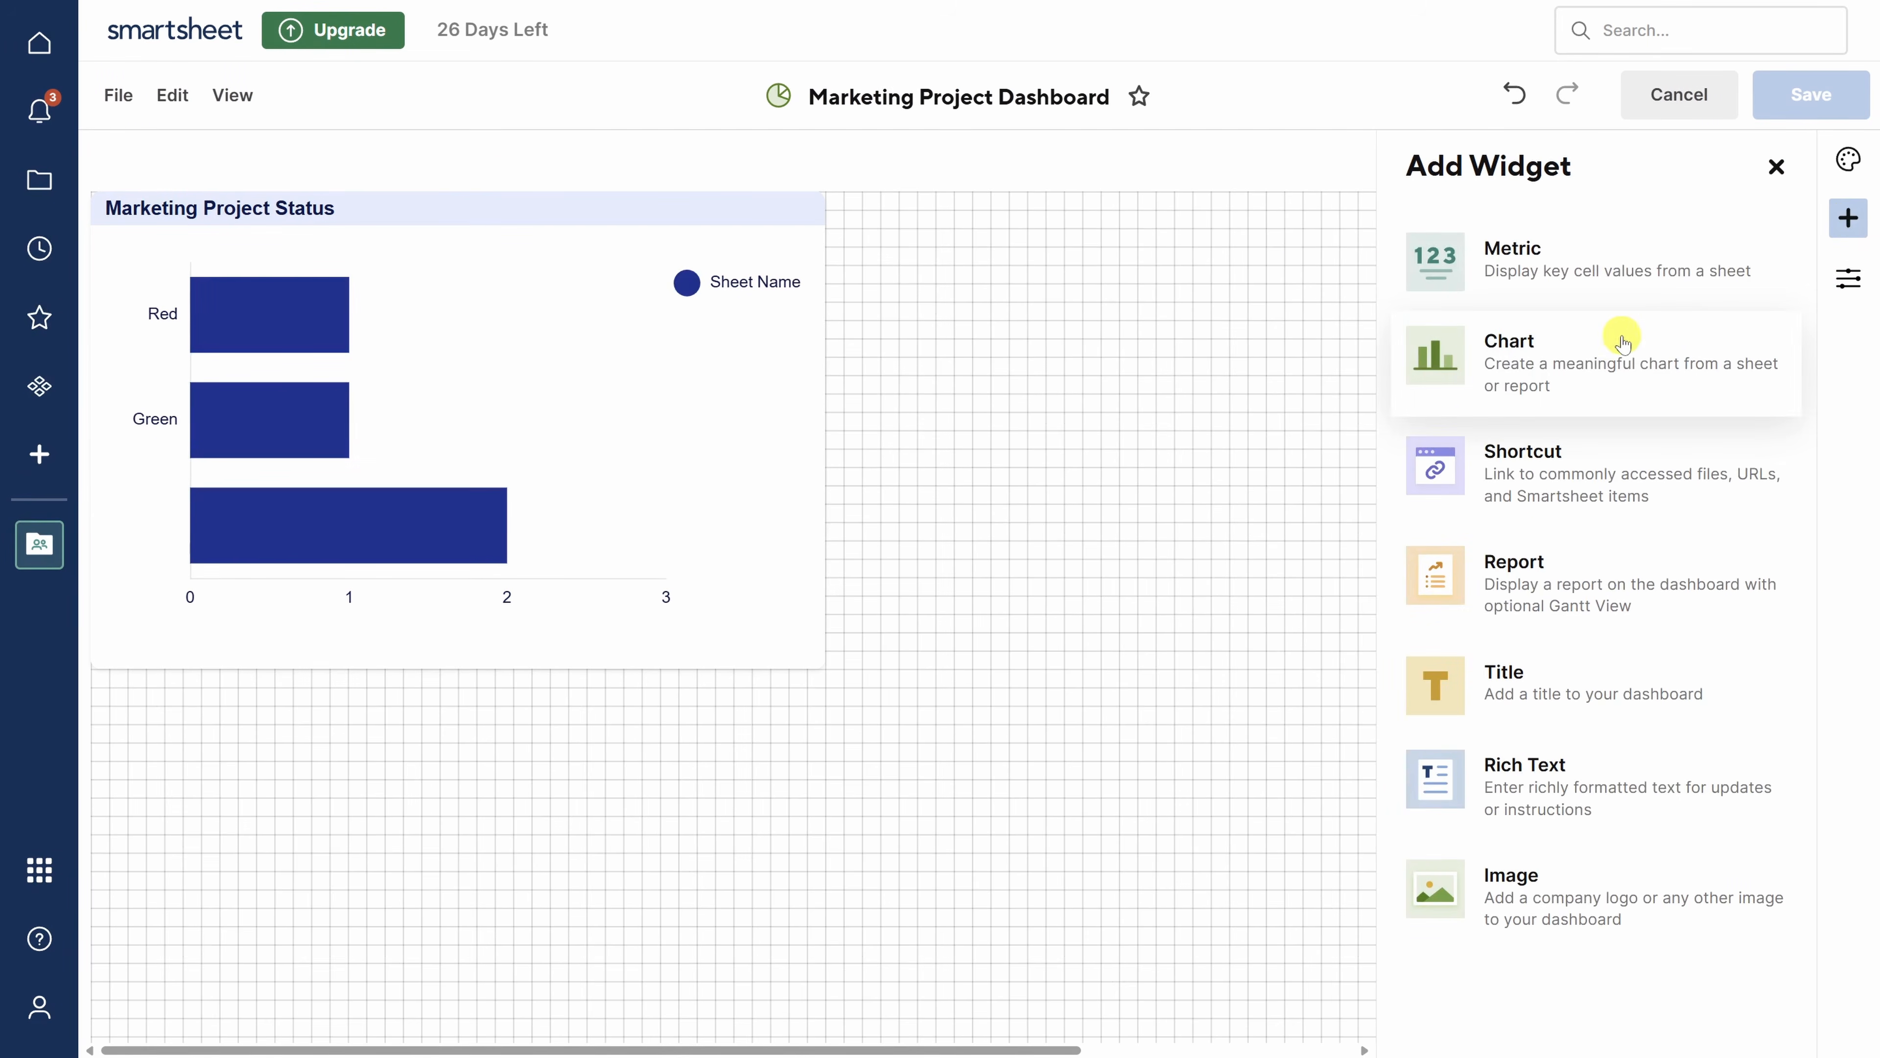
pyautogui.click(1587, 361)
pyautogui.click(1511, 344)
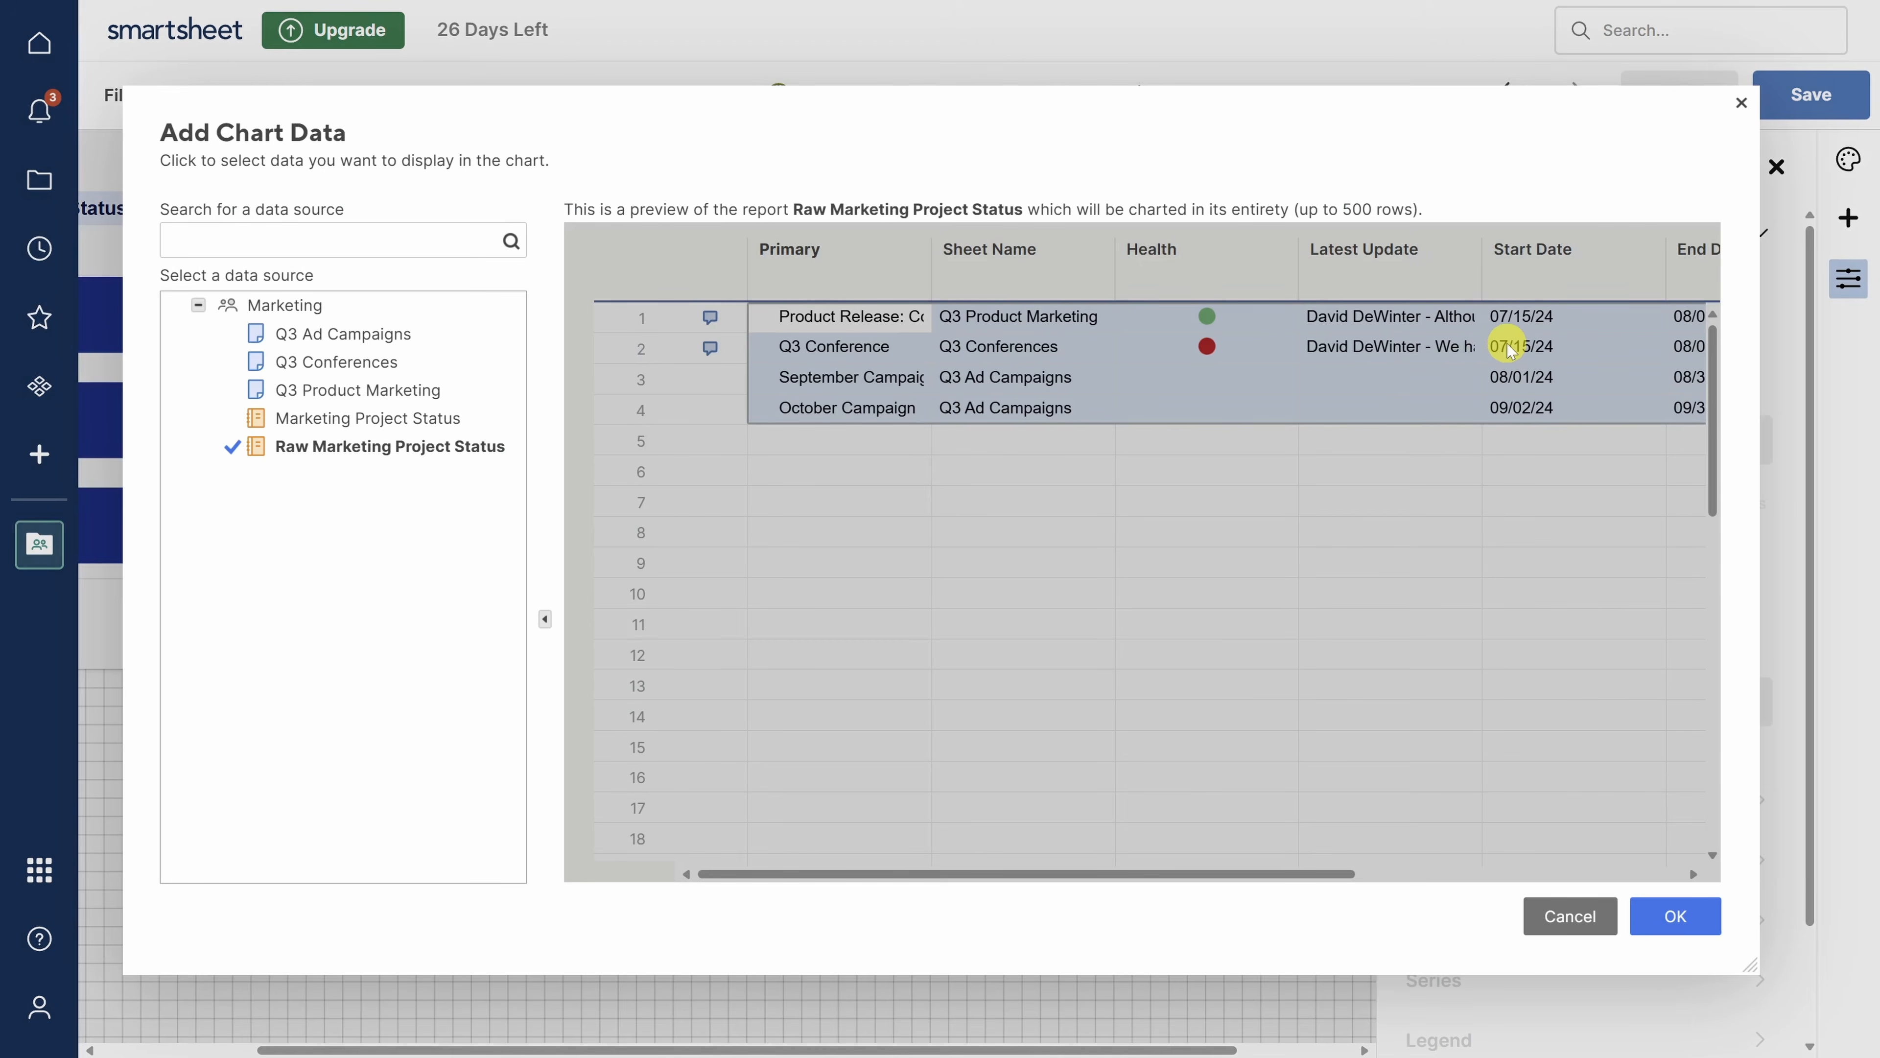
pyautogui.click(1663, 899)
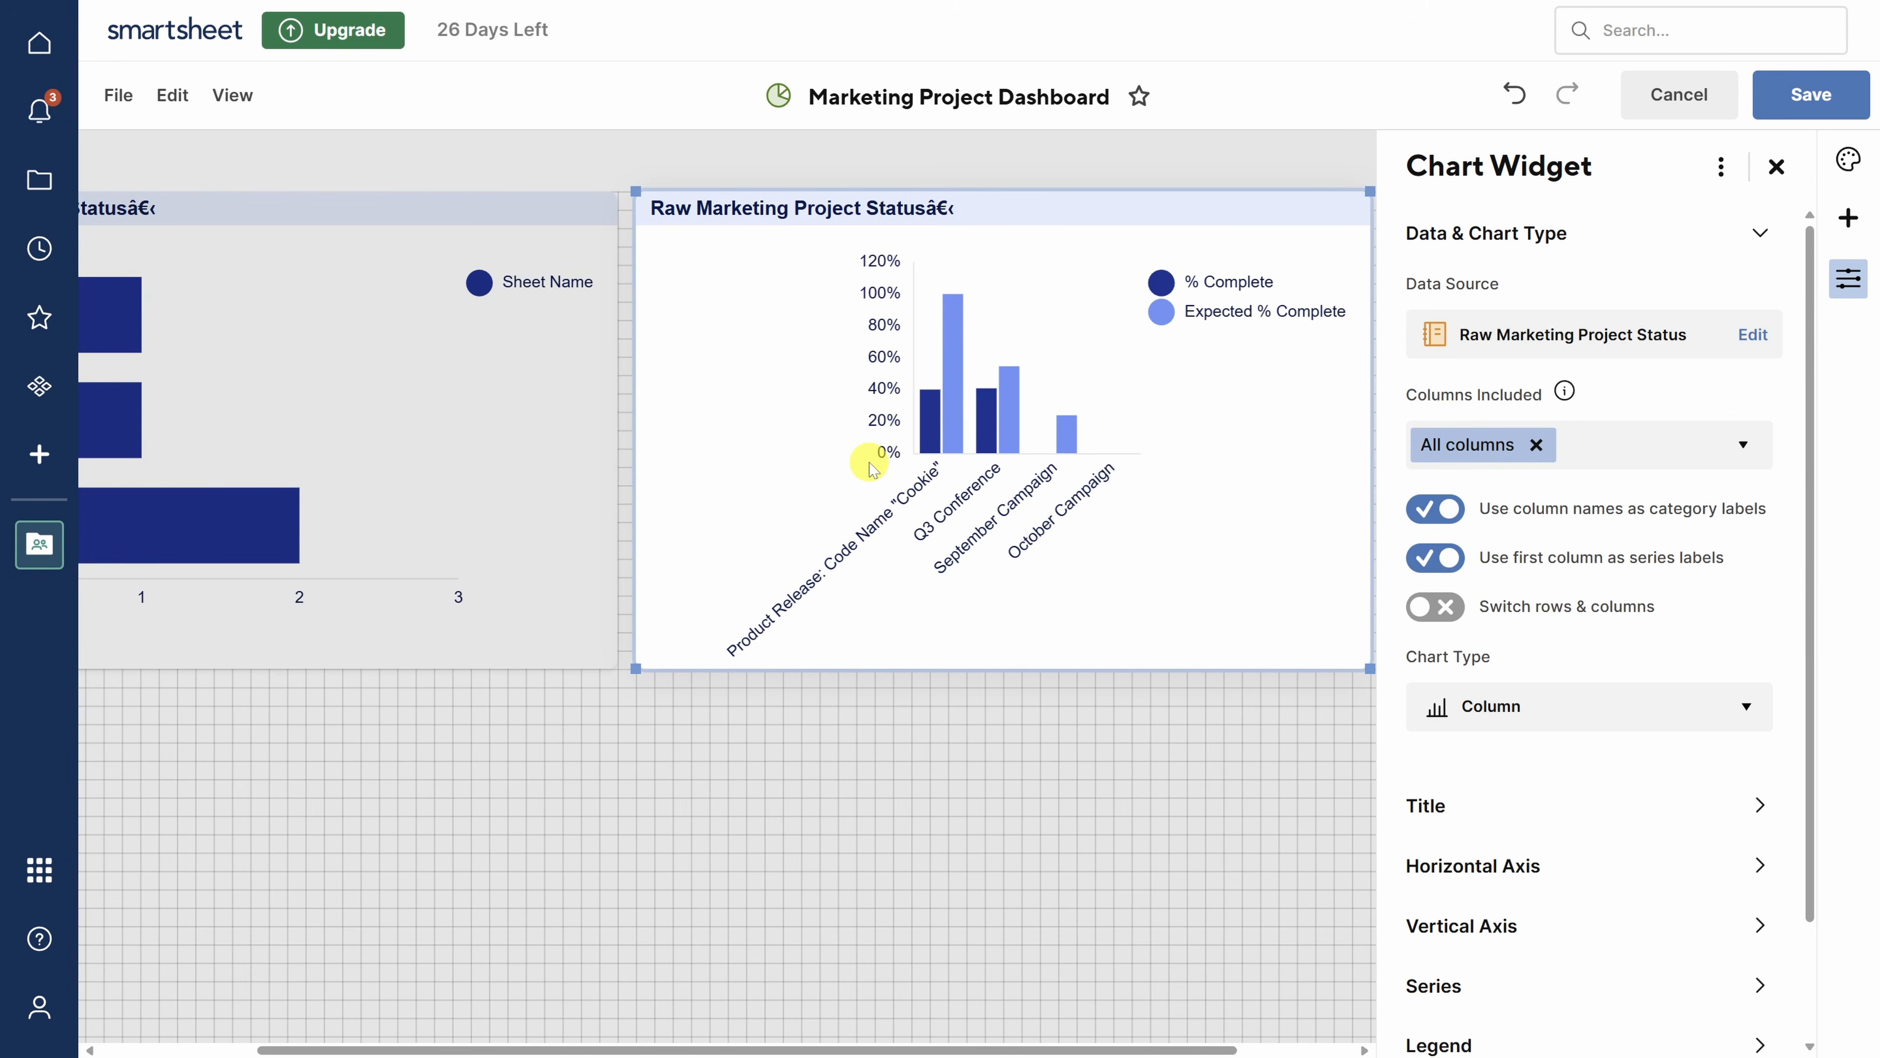
pyautogui.click(1846, 222)
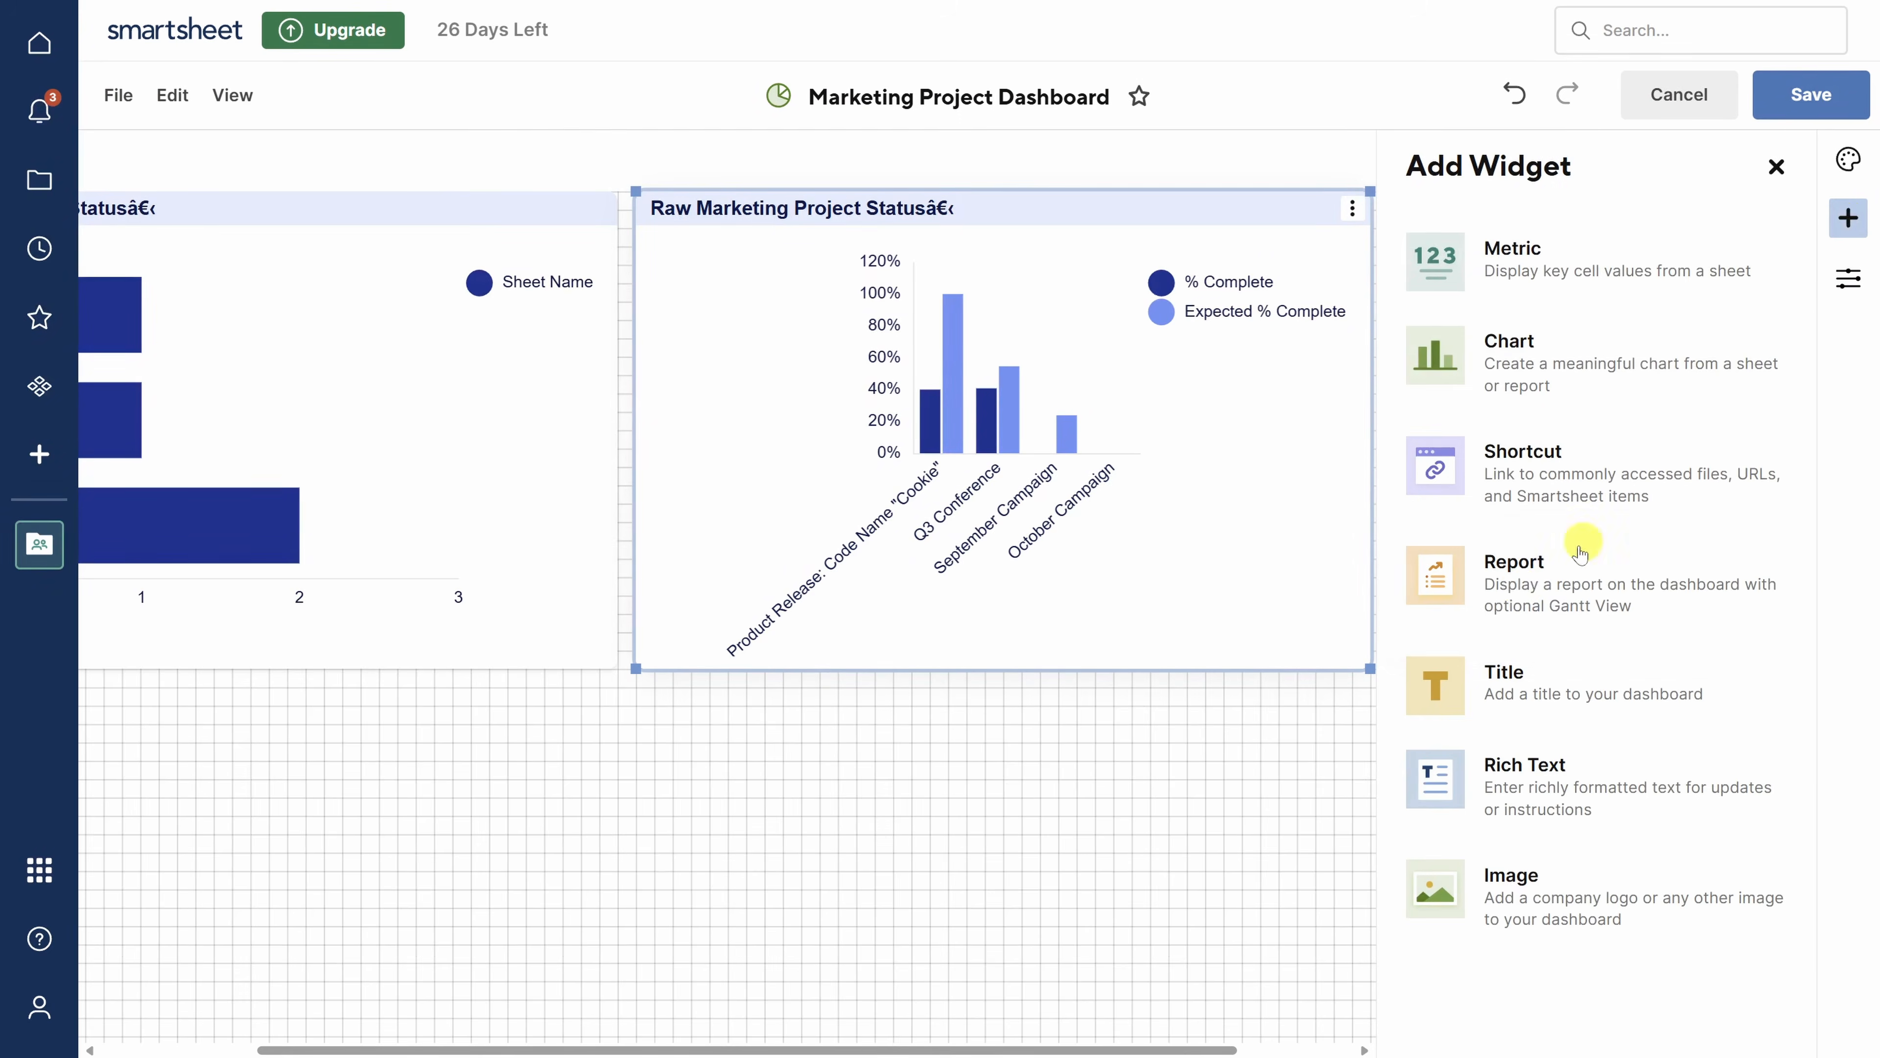
# - Add a Raw Marketing Project Status report widget, widen it to show more columns, and save
pyautogui.click(1522, 591)
pyautogui.click(1498, 342)
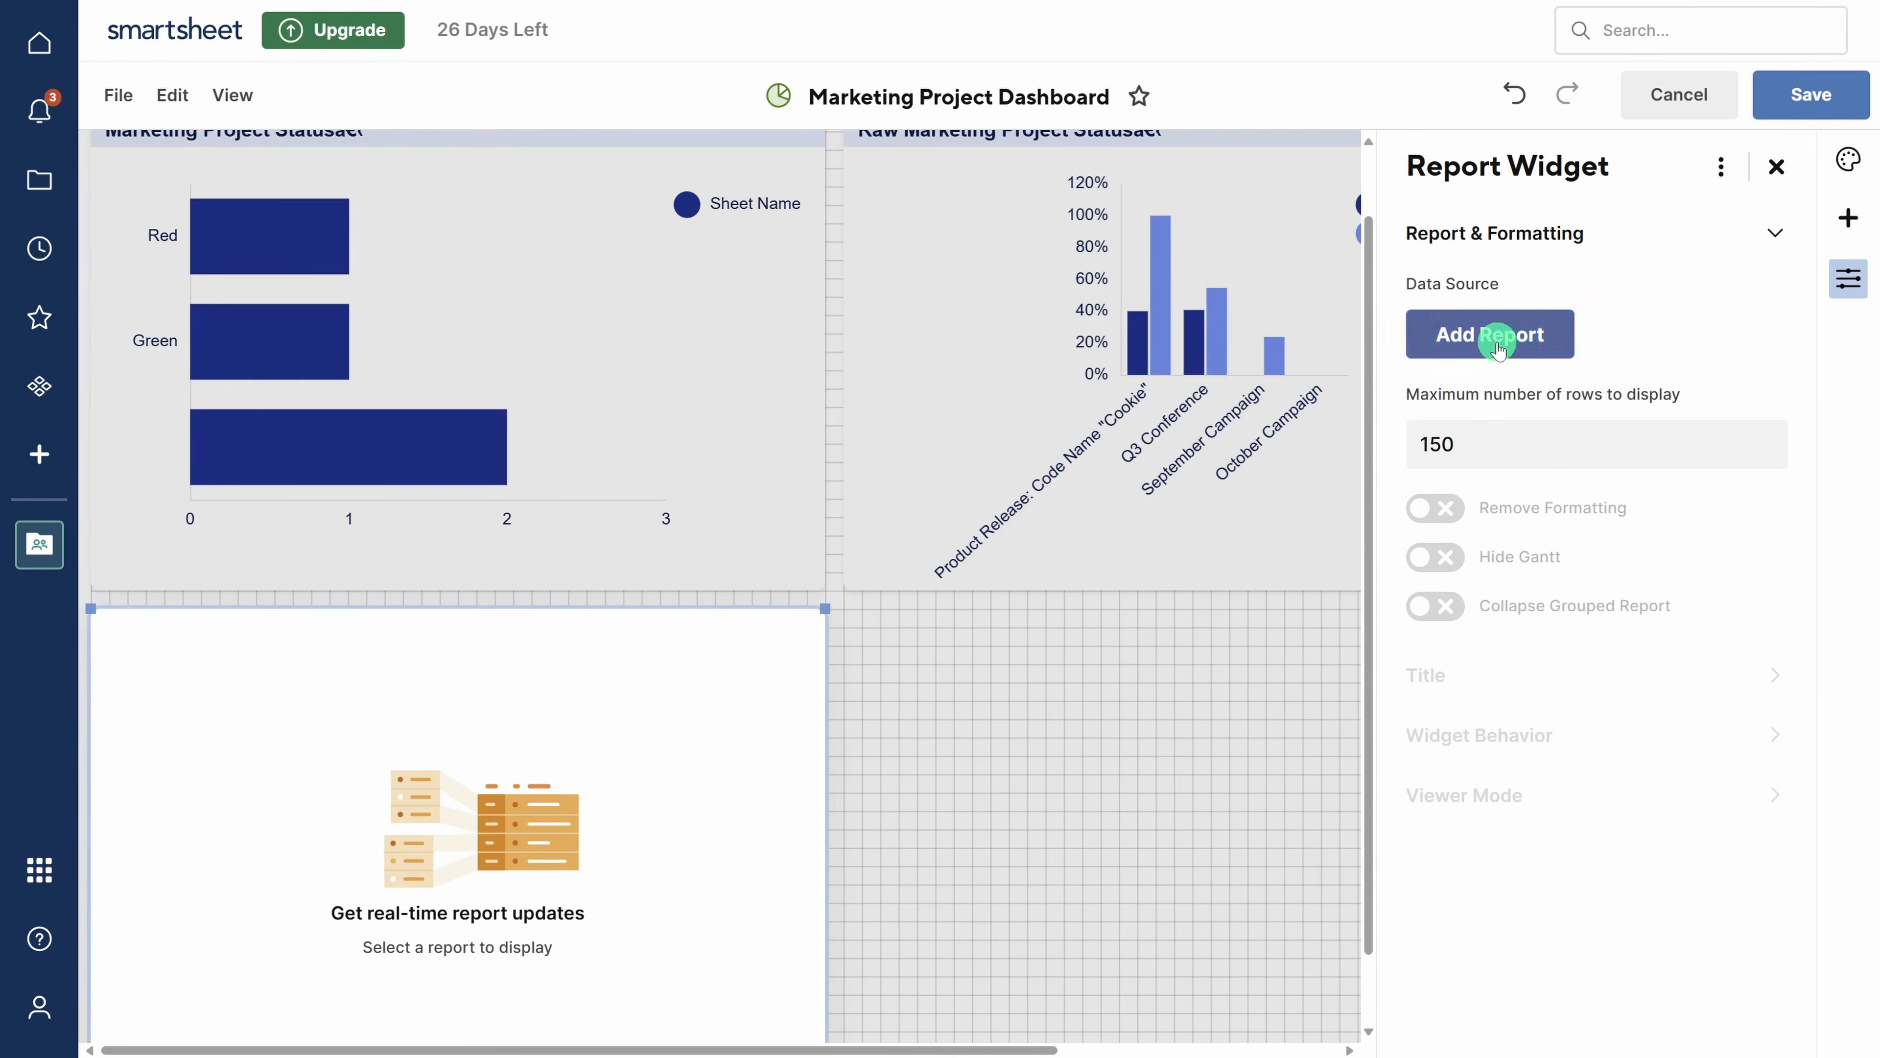
pyautogui.click(616, 317)
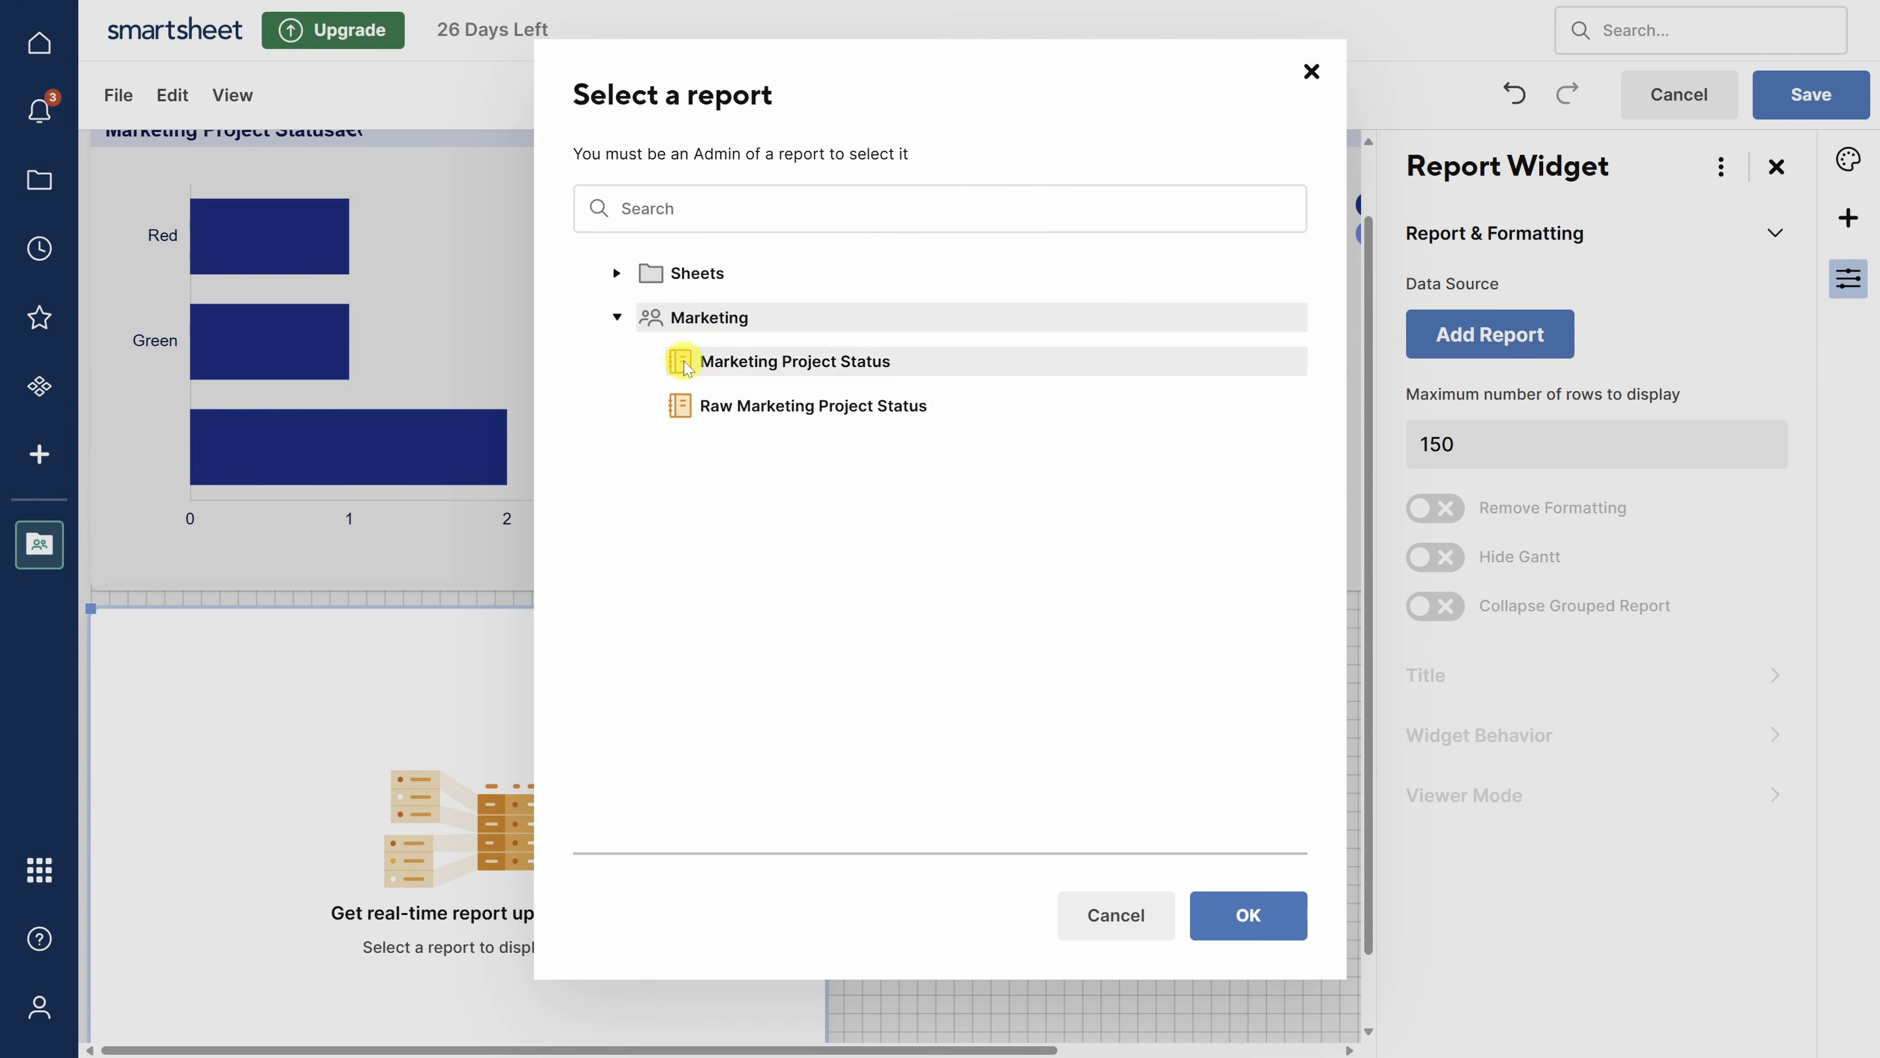
pyautogui.click(781, 408)
pyautogui.click(1244, 916)
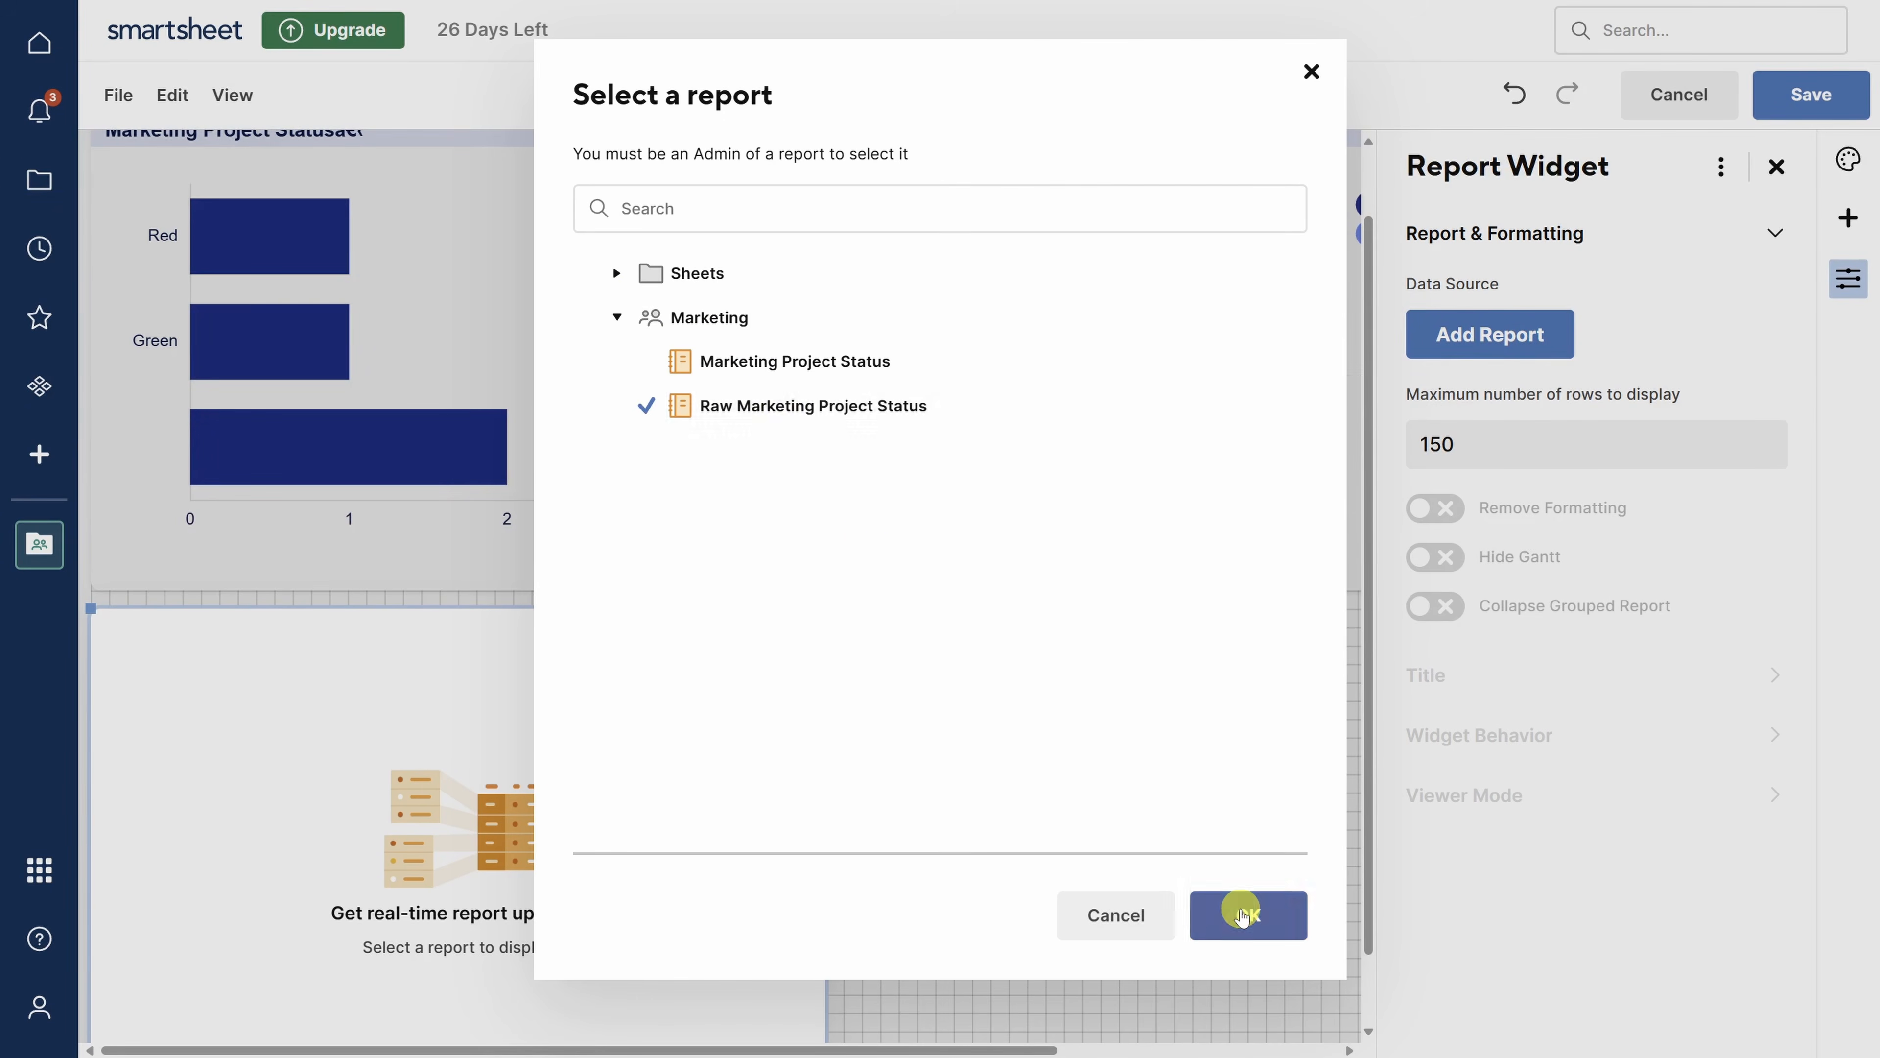
pyautogui.click(1776, 166)
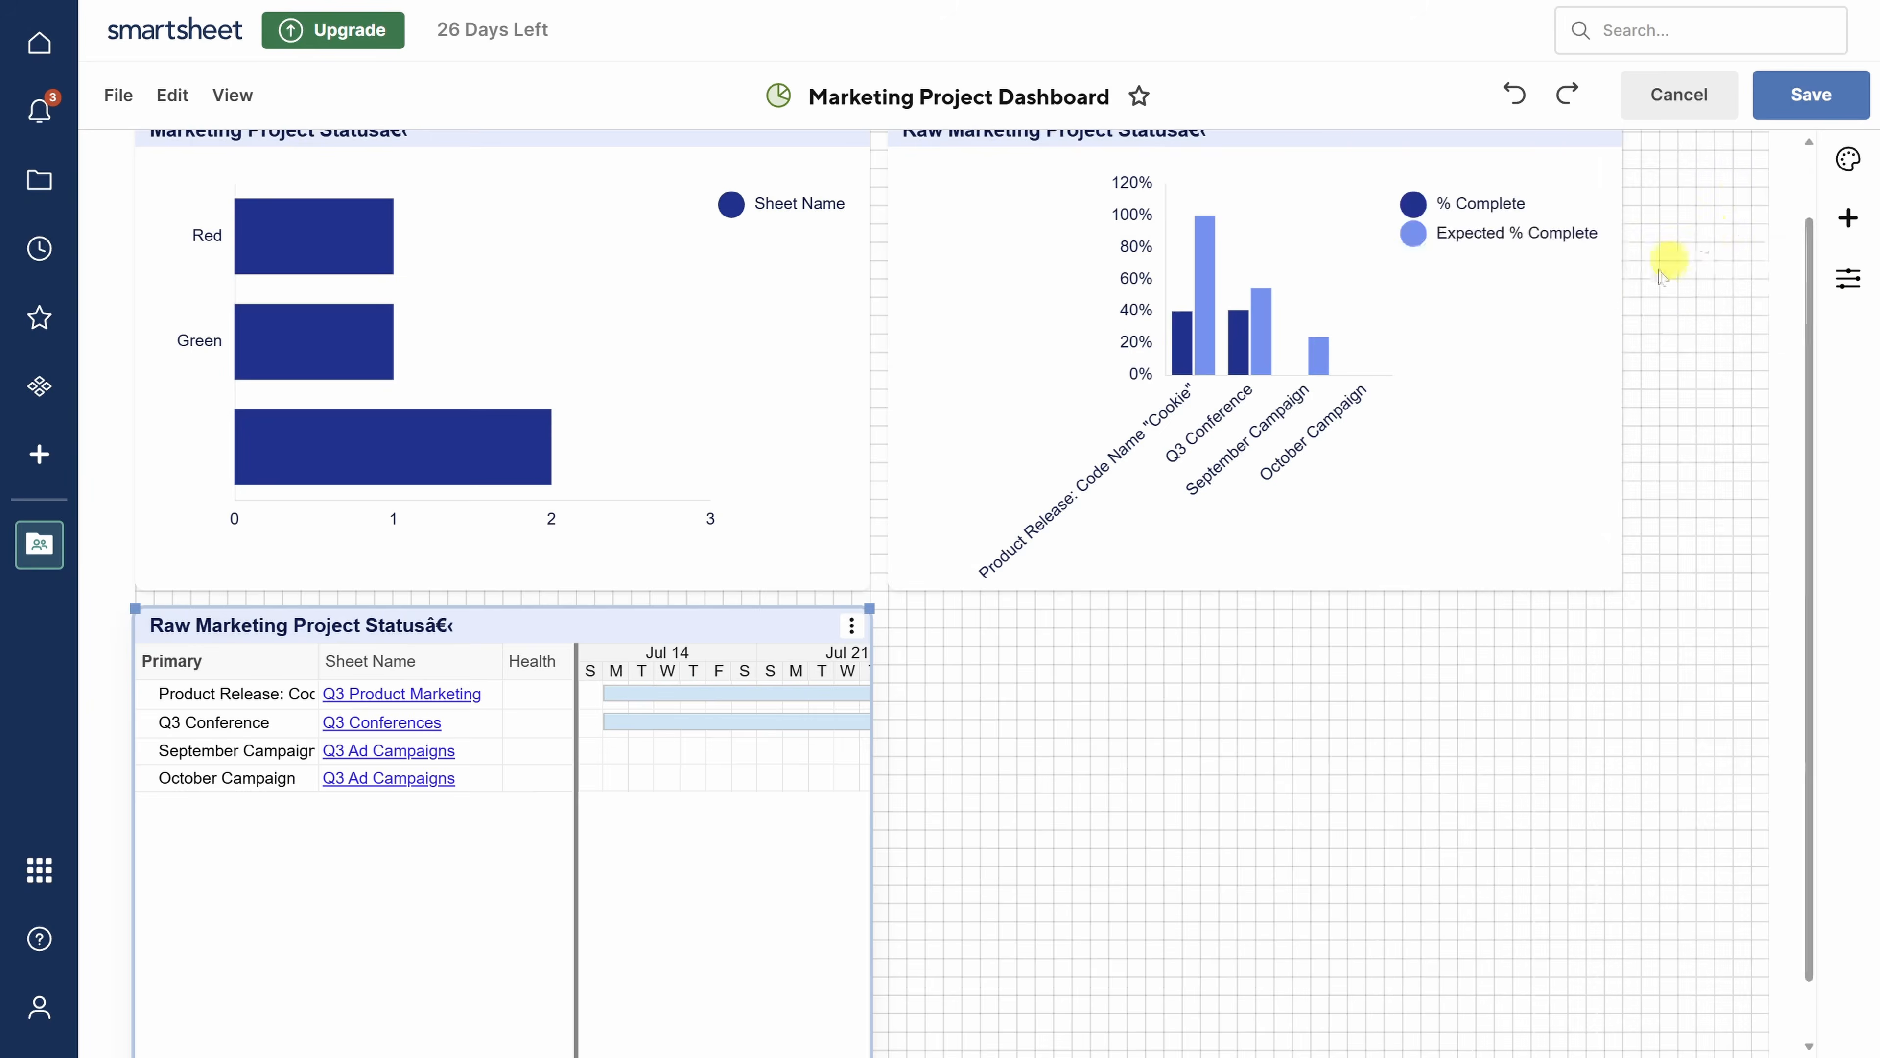
pyautogui.moveTo(859, 602); pyautogui.dragTo(1623, 608)
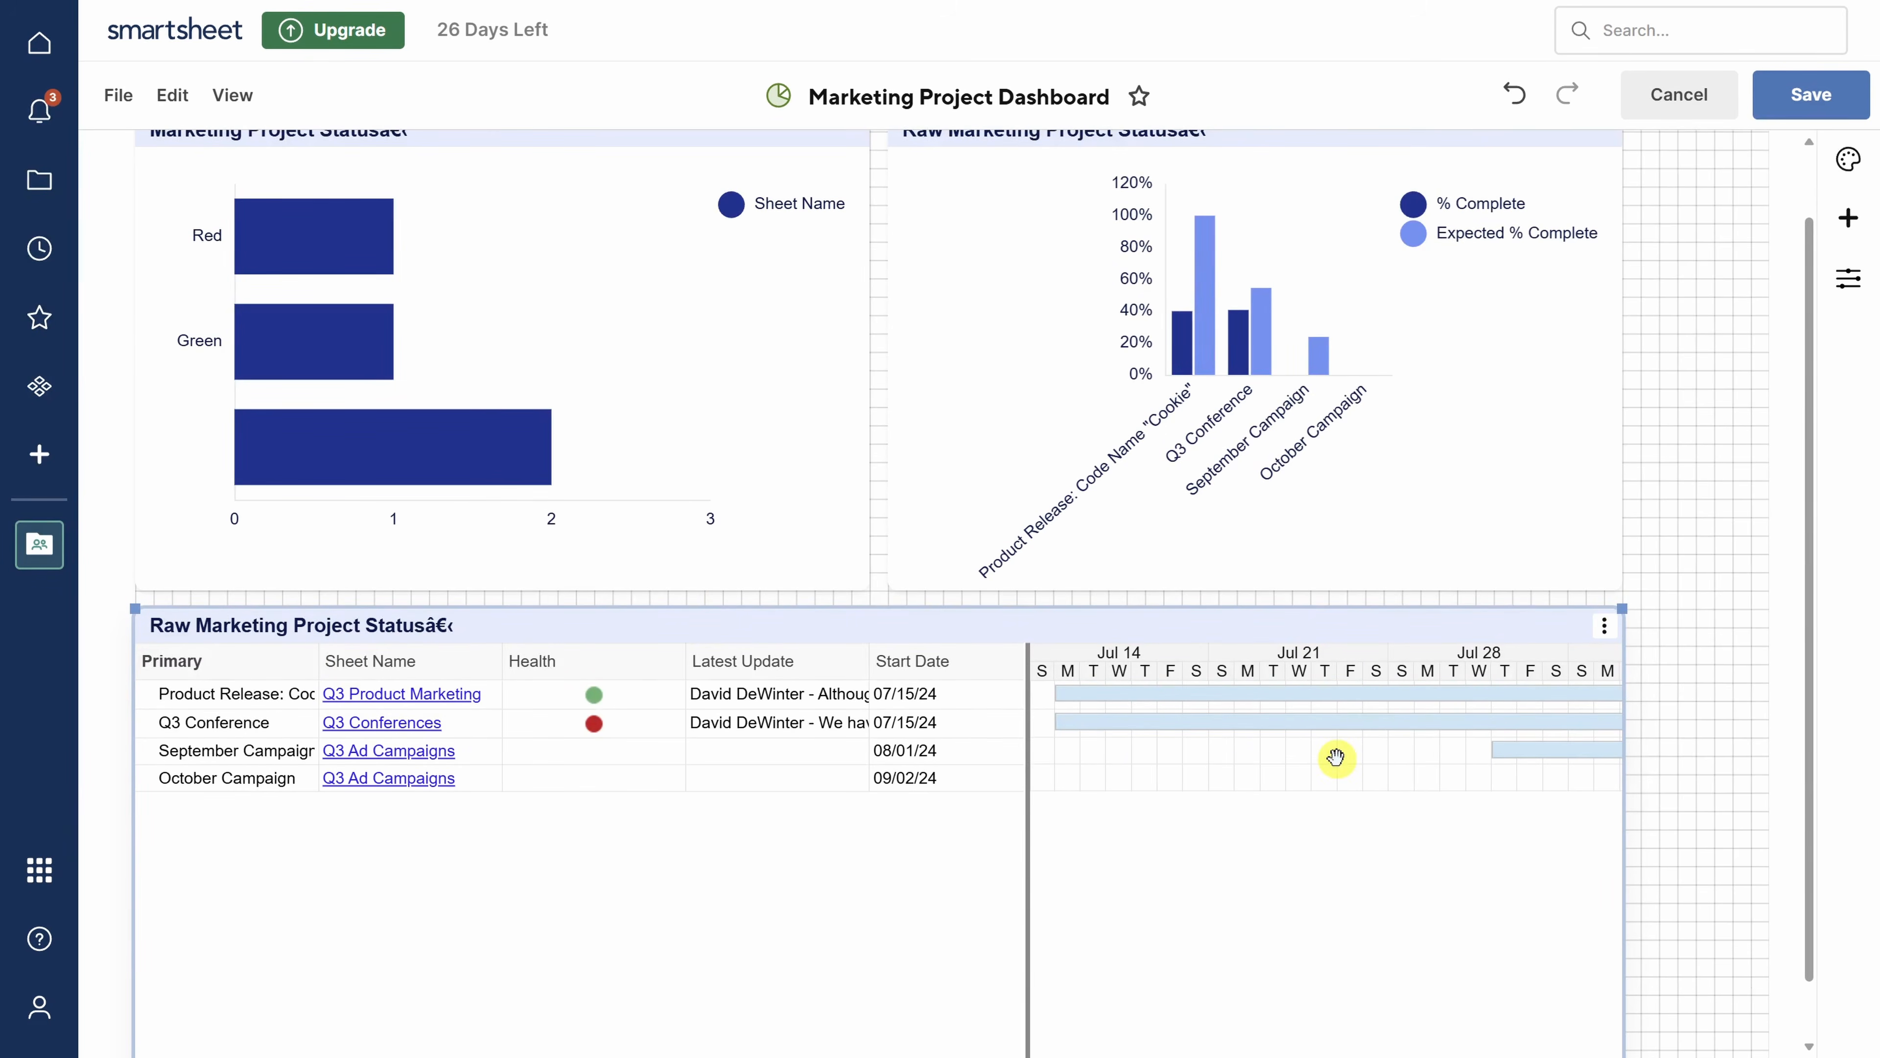
pyautogui.click(1806, 100)
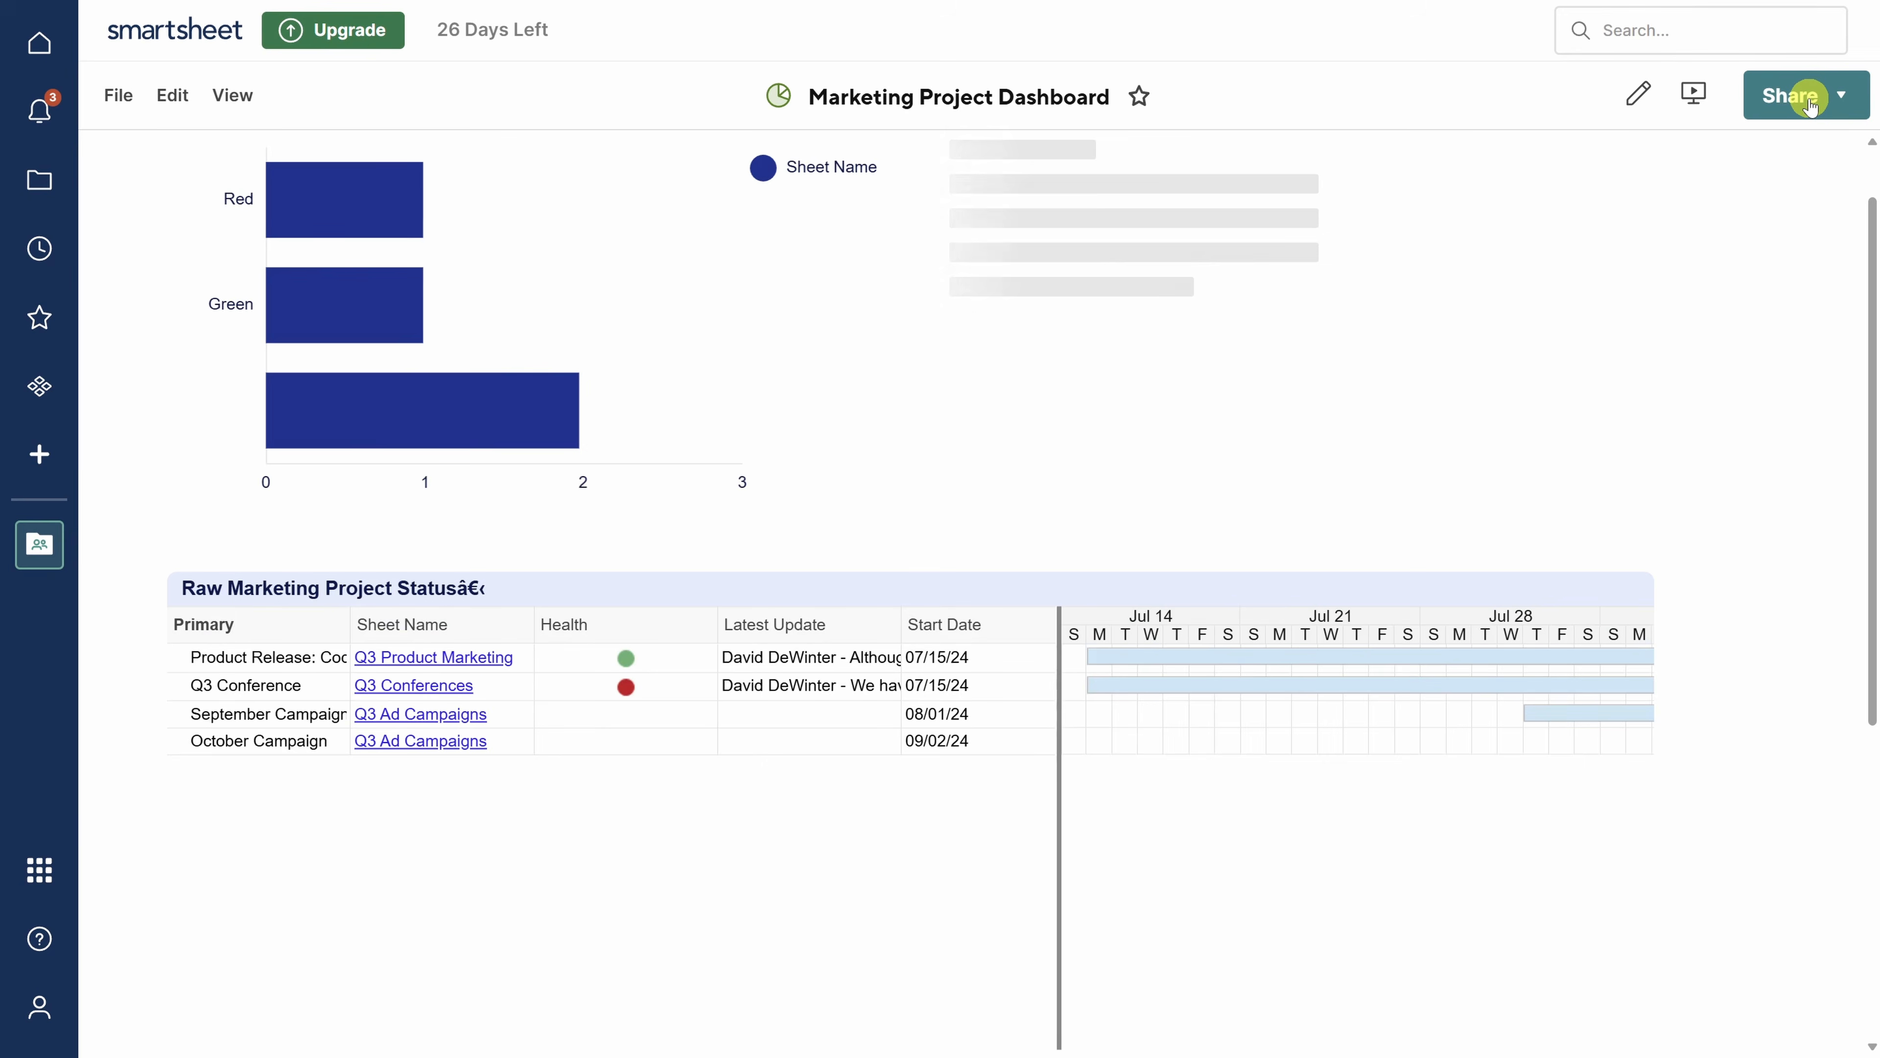